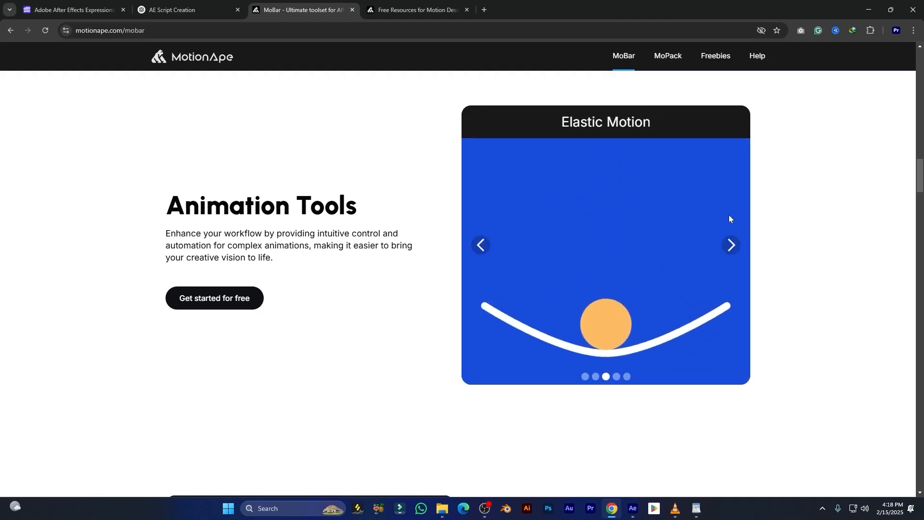
Show the Stop Motion Tool and Wiggle Property demos, then scroll down the MoBar page
click(733, 247)
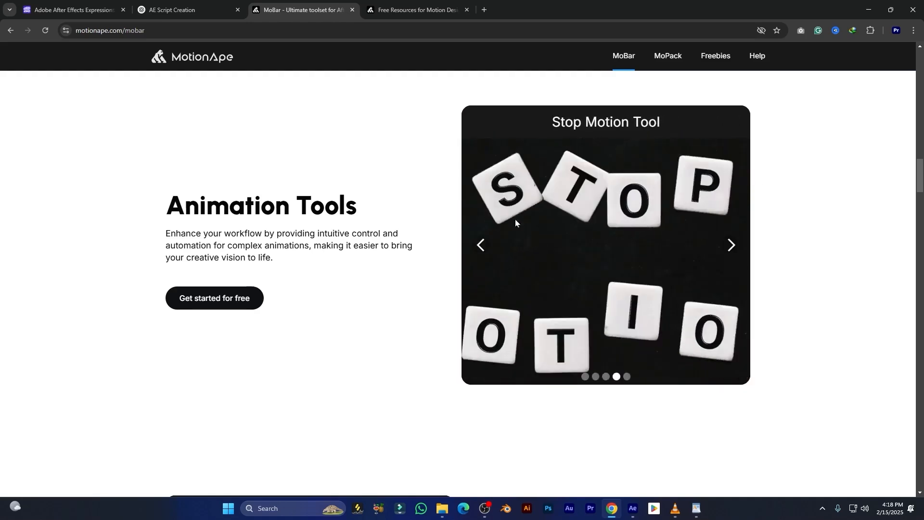
click(729, 247)
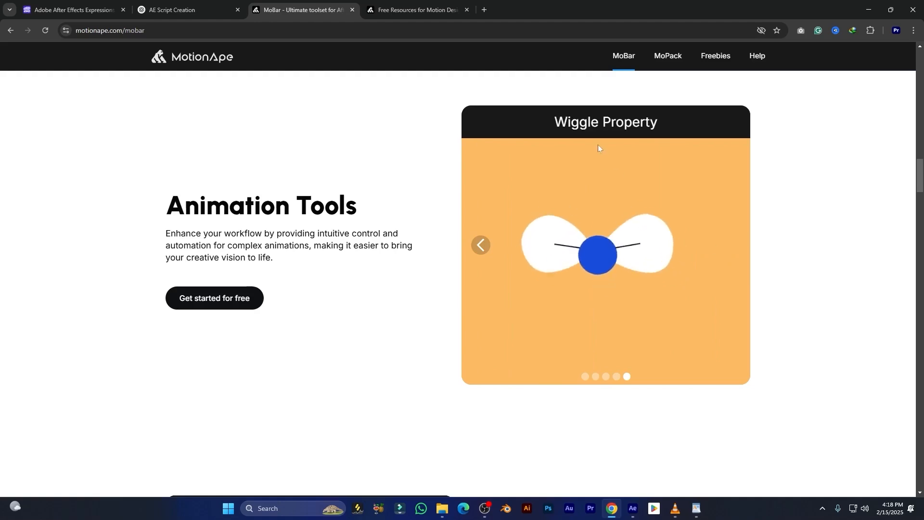
scroll(707, 158, down, 6)
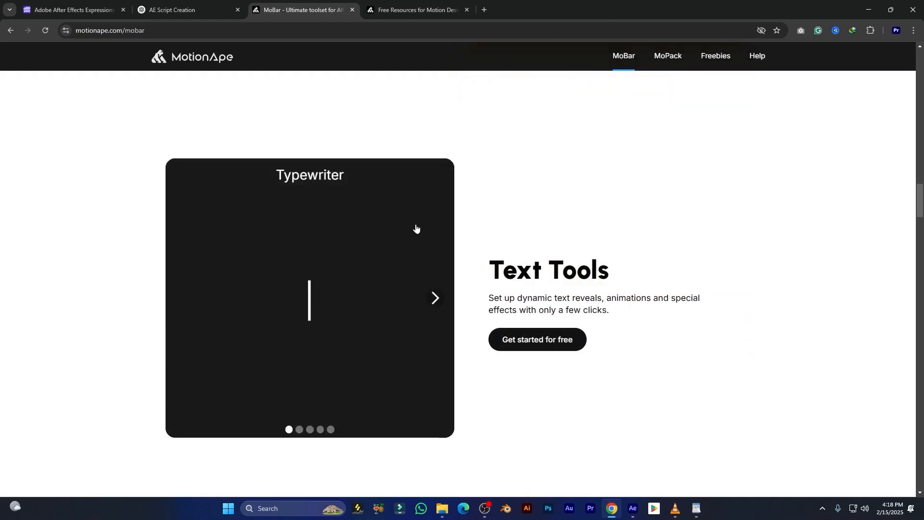
scroll(405, 230, down, 1)
scroll(381, 243, down, 7)
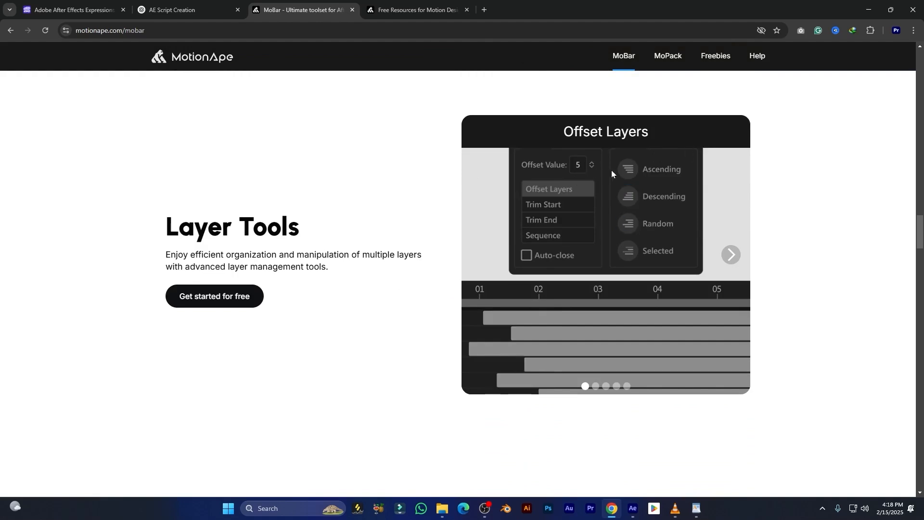
scroll(684, 192, down, 1)
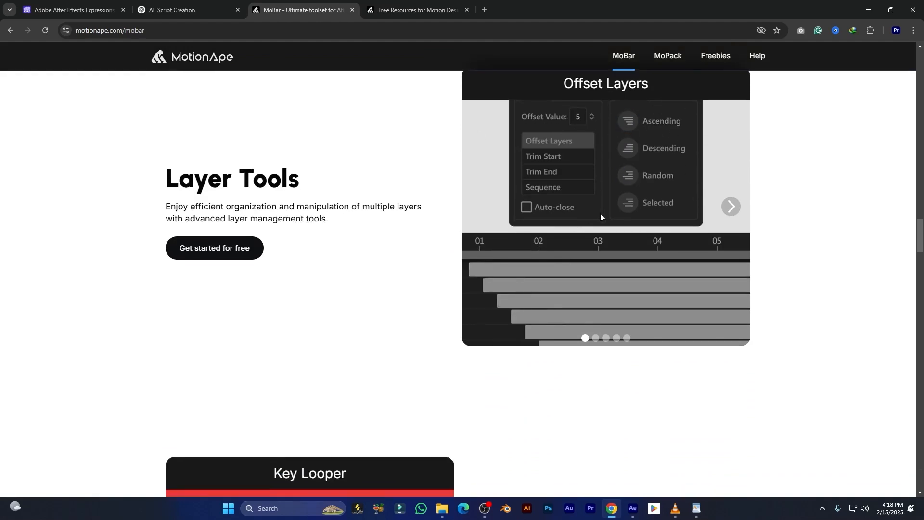
scroll(601, 216, down, 6)
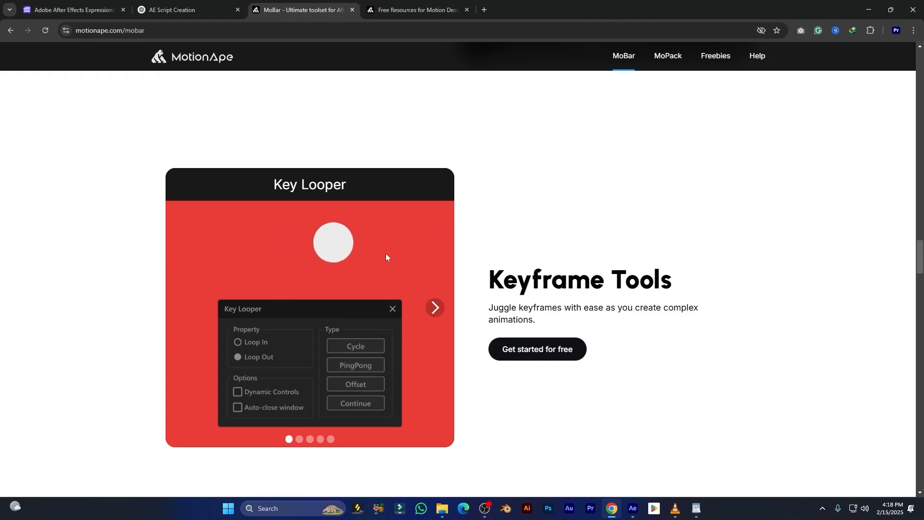
scroll(386, 256, down, 1)
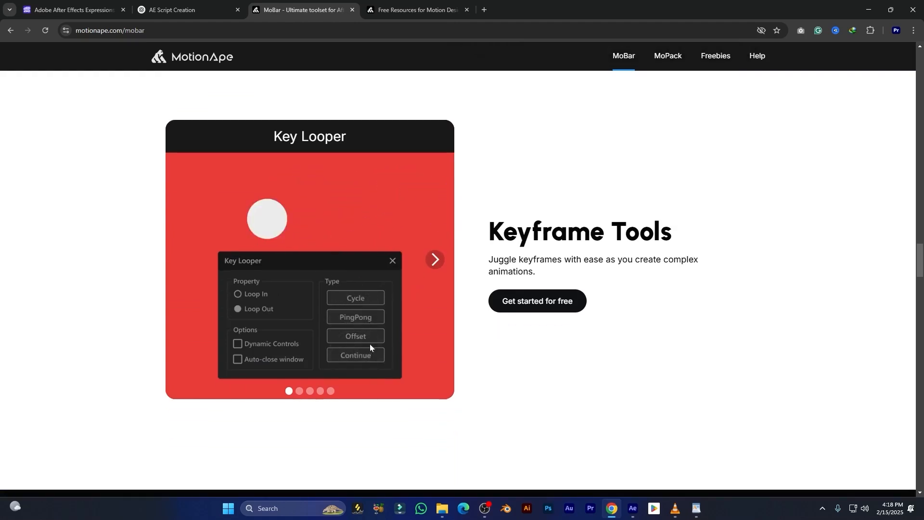
Show the Key Selector demo and scroll down to the '12 Categories, Over 130 Tools' section
click(435, 261)
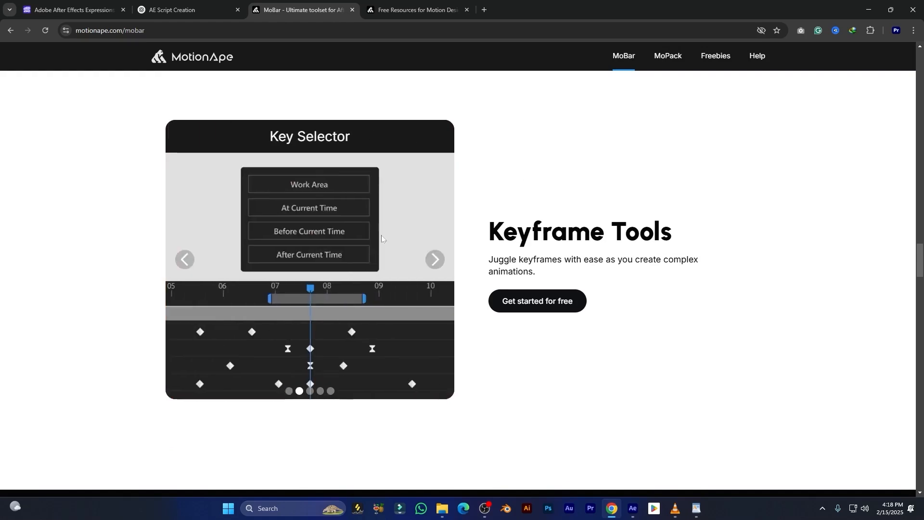
scroll(332, 317, down, 1)
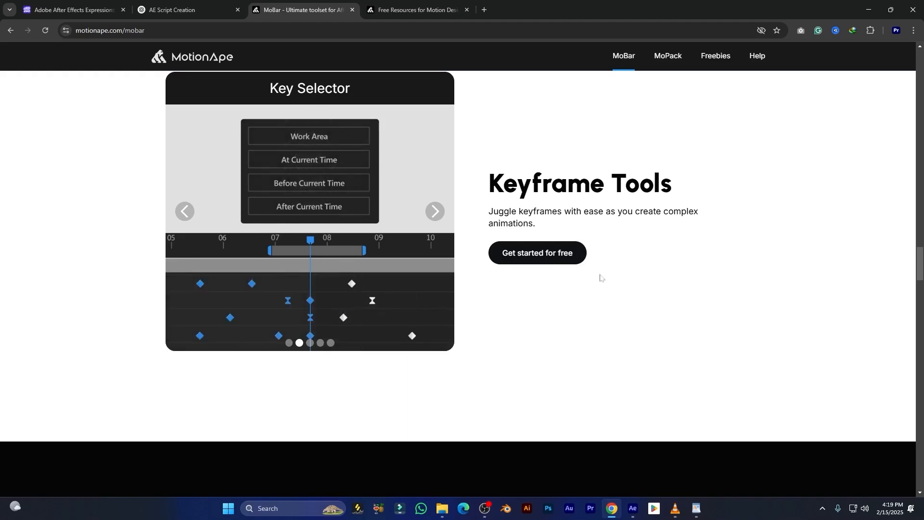
scroll(596, 271, down, 9)
scroll(597, 272, down, 1)
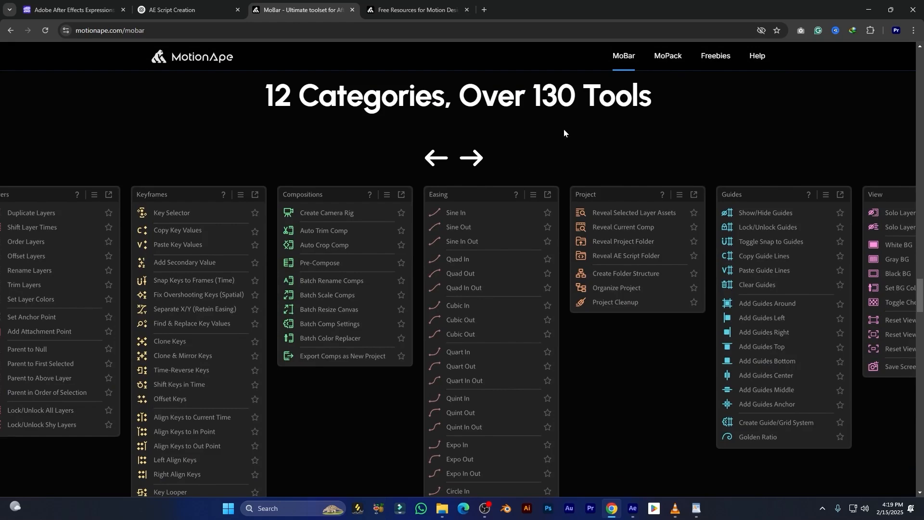
Page through the tool categories until the Selection tools appear
click(476, 158)
click(476, 158)
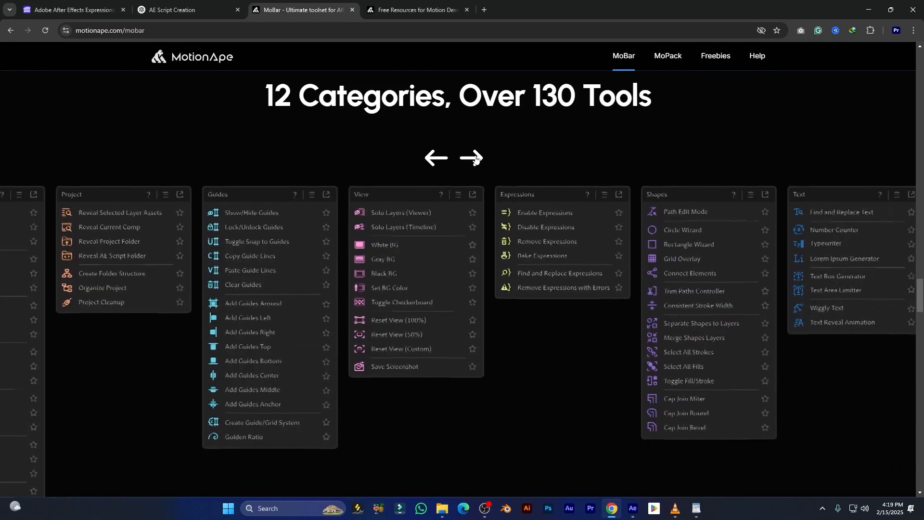
click(476, 158)
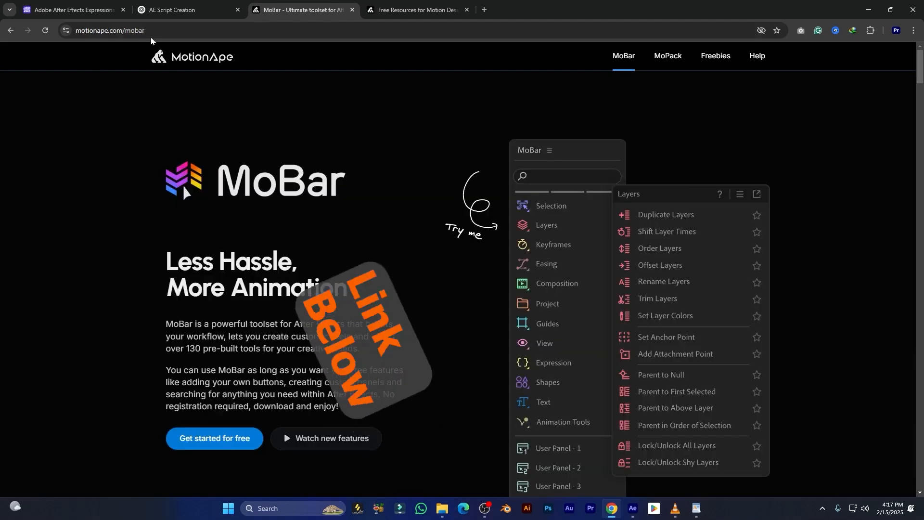
Go to the Get Started for free pricing section and open the ZXP/UXP Installer page
click(100, 35)
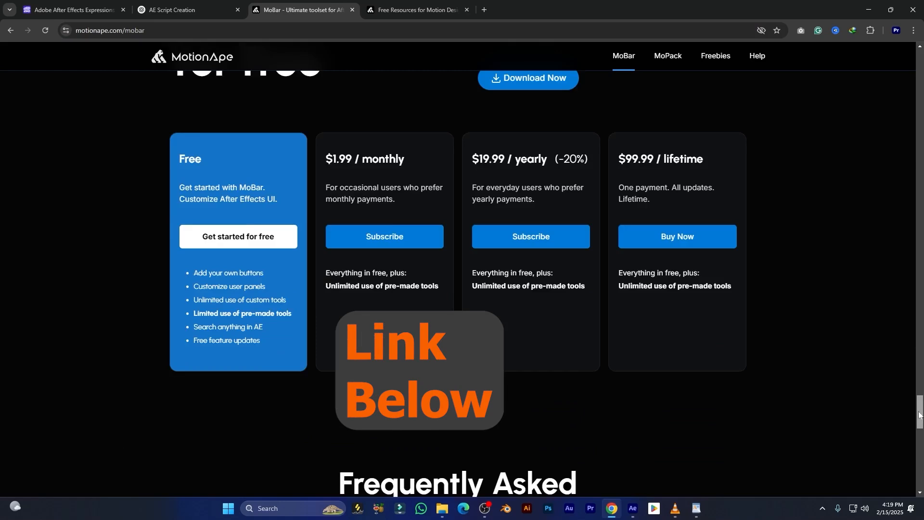
scroll(919, 415, up, 2)
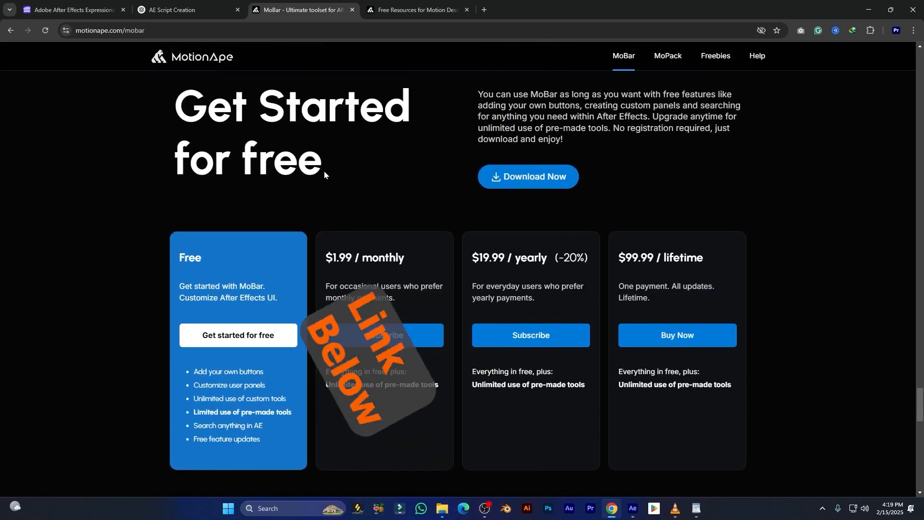
scroll(197, 302, down, 1)
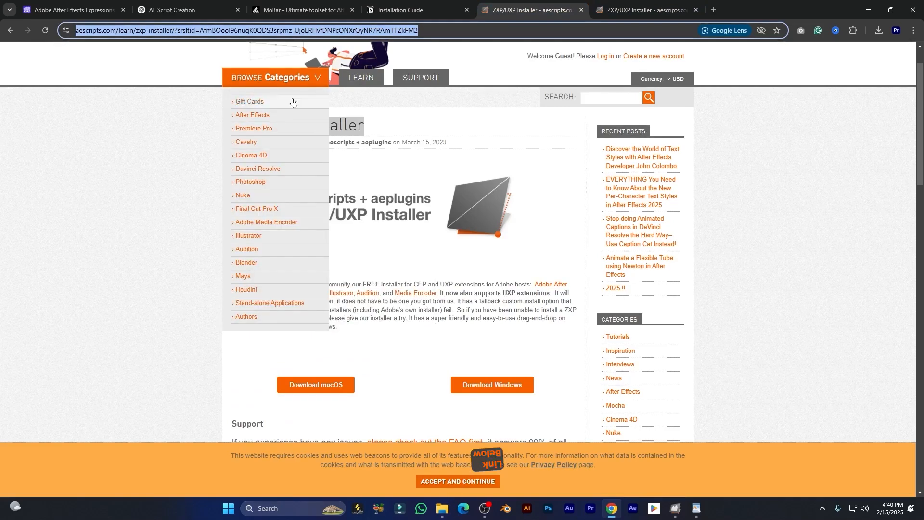
click(343, 258)
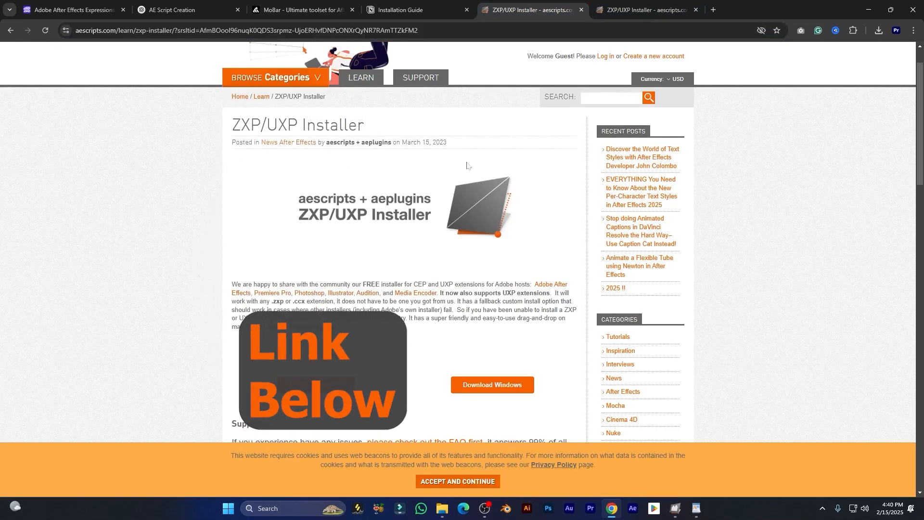
Drop MoBar.zxp into the ZXP/UXP Installer and confirm installing MoBar 3.2.1
scroll(502, 346, down, 1)
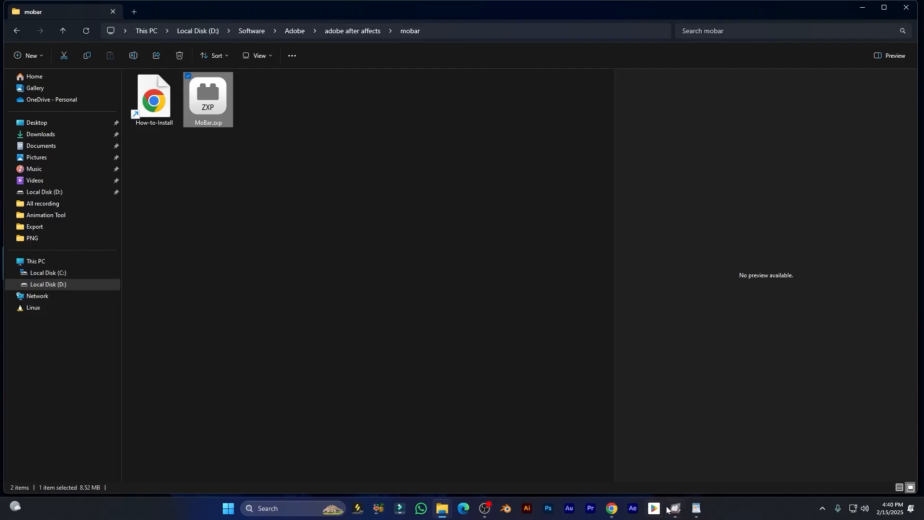
drag(486, 135, 470, 142)
click(455, 139)
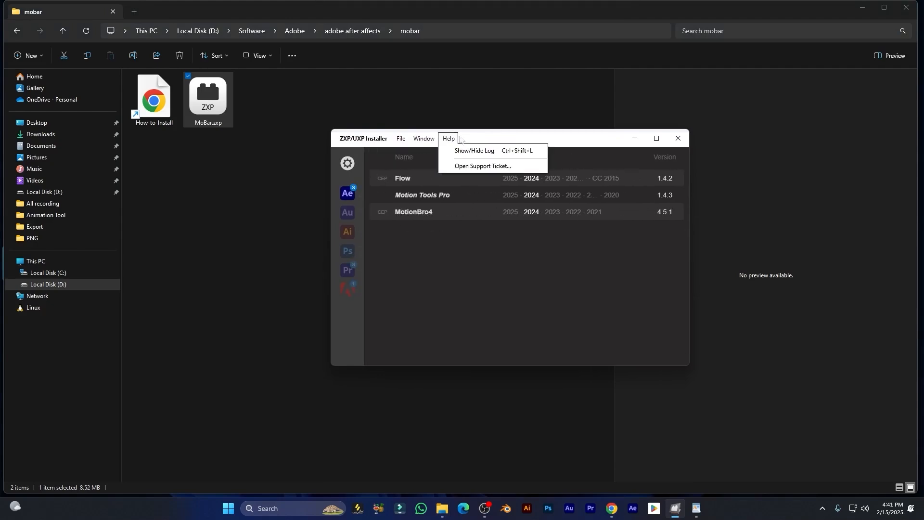
click(511, 140)
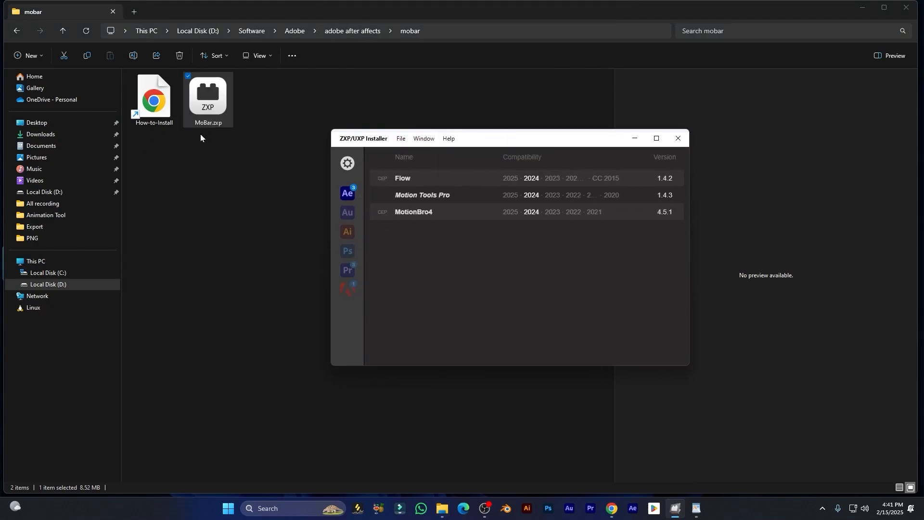
drag(208, 107, 456, 225)
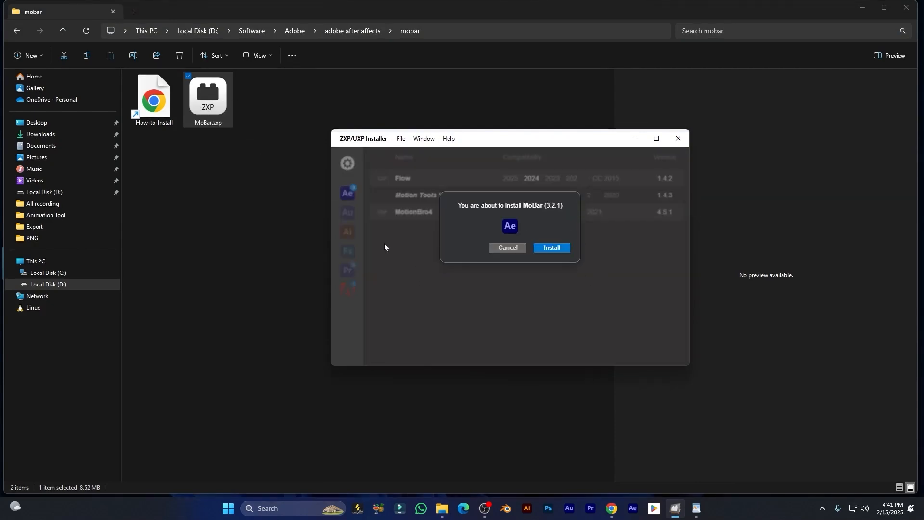
click(551, 250)
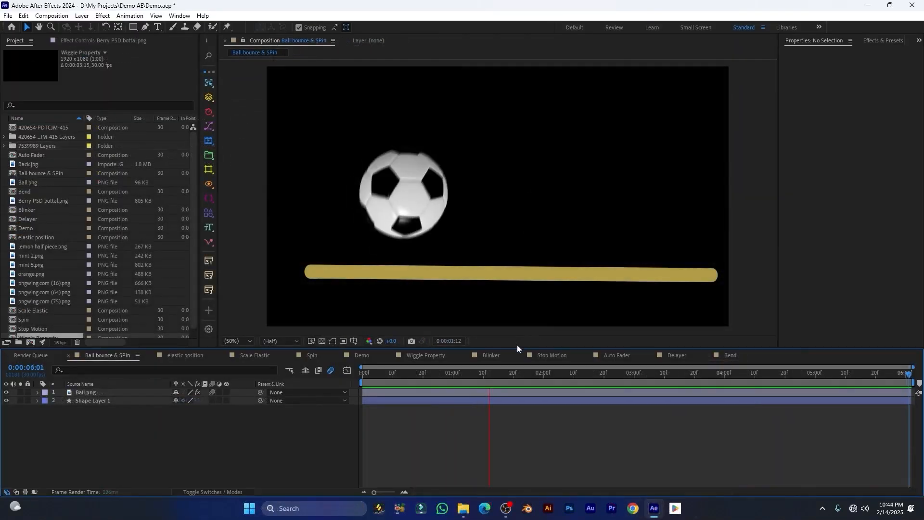
Stop the ball preview and open MoBar from Window > Extensions
key(space)
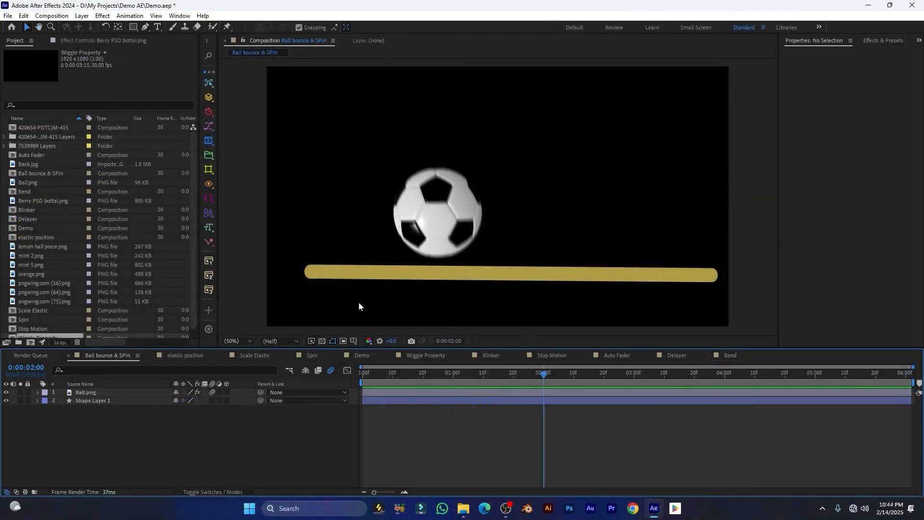
click(180, 15)
mouse_move(244, 65)
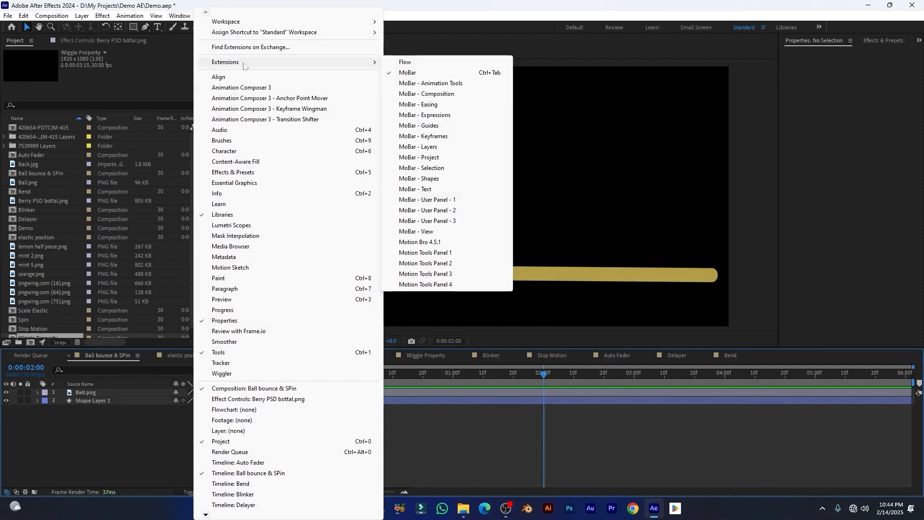
click(417, 73)
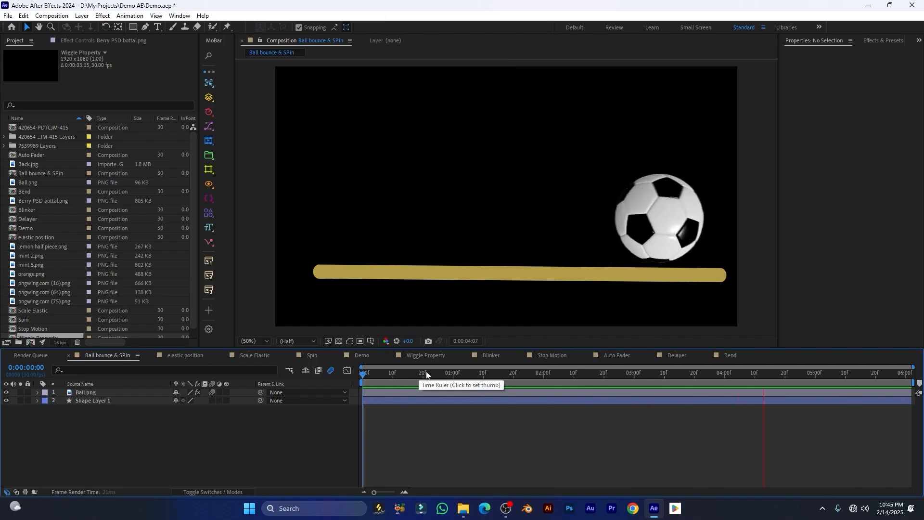
Park the comp at 0:00:00:25 and undock the MoBar panel into a floating window
click(438, 373)
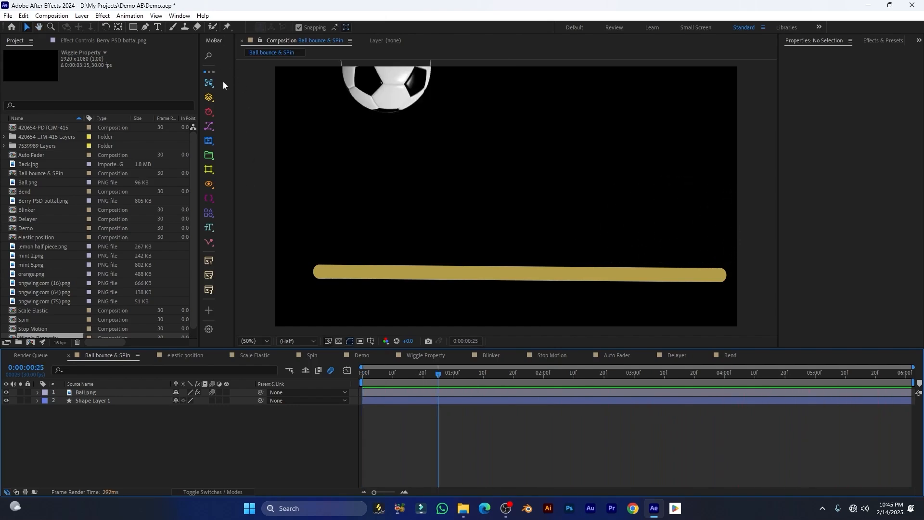
click(223, 83)
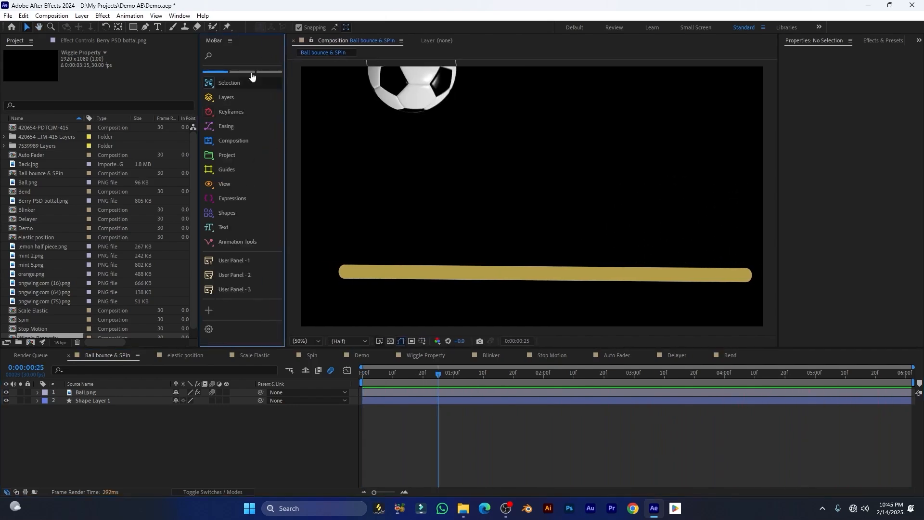
click(231, 41)
click(250, 52)
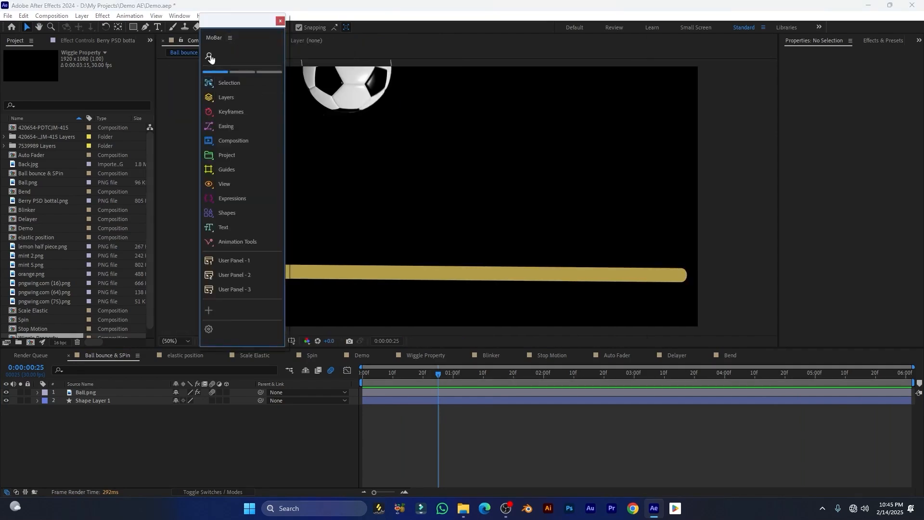
Dock MoBar beside the Composition viewer and widen the Project panel so MoBar shows only icons
drag(210, 38, 165, 77)
drag(470, 125, 233, 110)
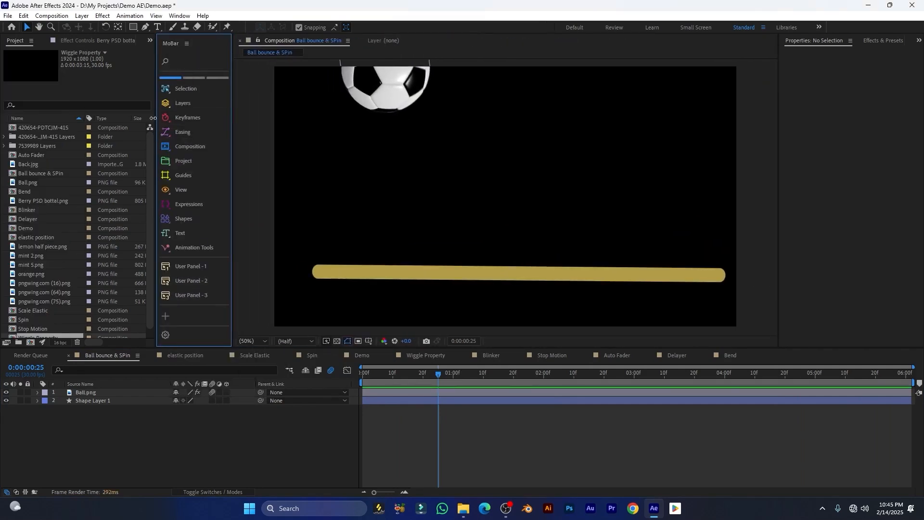
drag(153, 118, 210, 119)
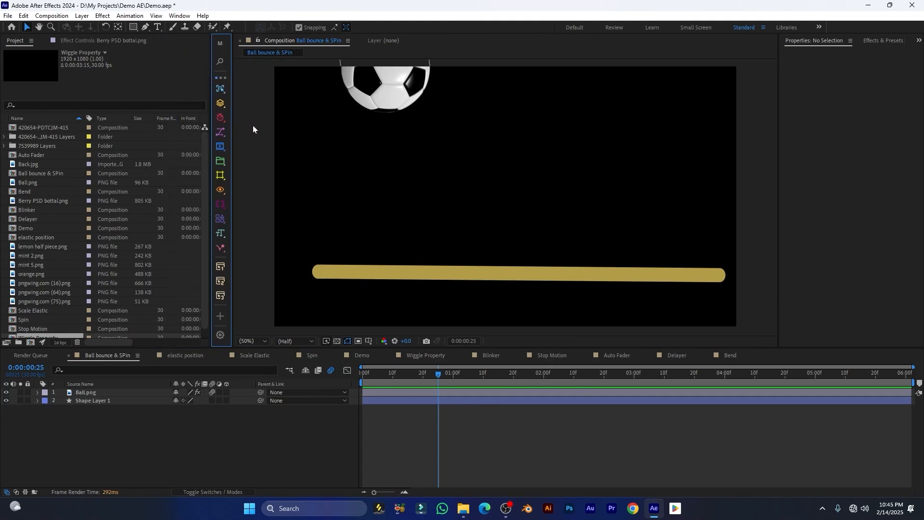
scroll(140, 193, down, 1)
scroll(29, 185, up, 1)
Apply MoBar's Organize Project to sort items into Assets and Comps folders
click(221, 162)
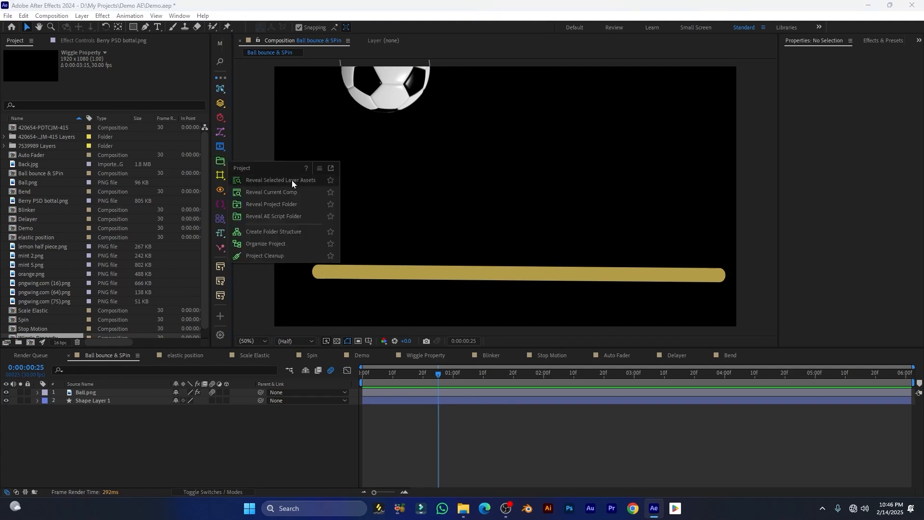
click(277, 244)
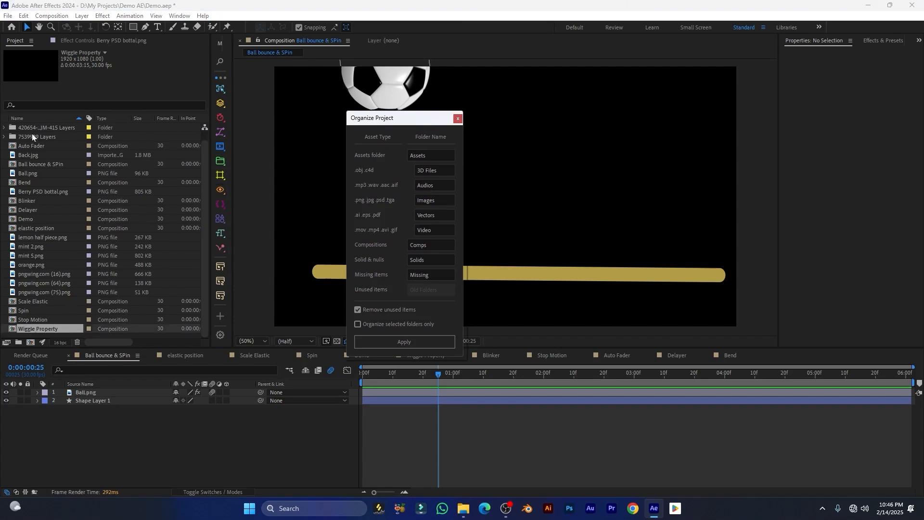
drag(390, 122, 383, 99)
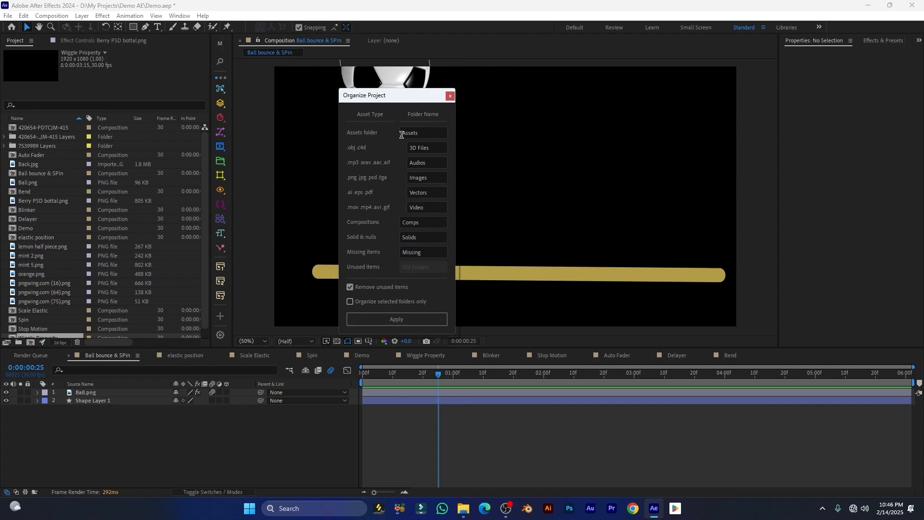
click(329, 318)
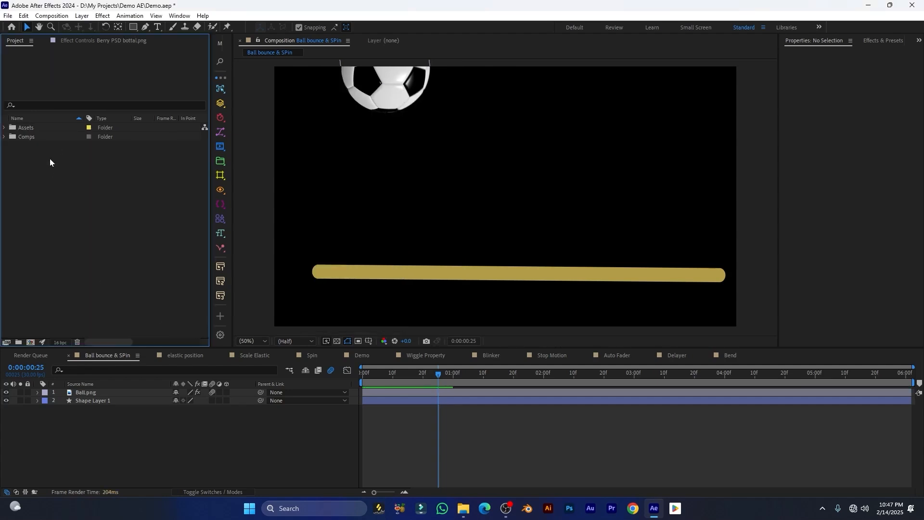
Check the new Comps, Assets, Images and Vectors folders' contents
click(8, 137)
click(4, 137)
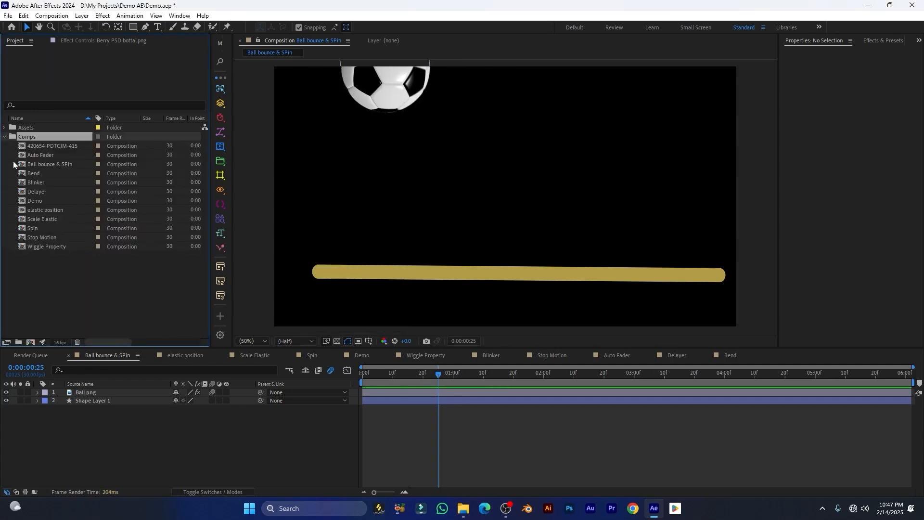
click(4, 136)
click(4, 127)
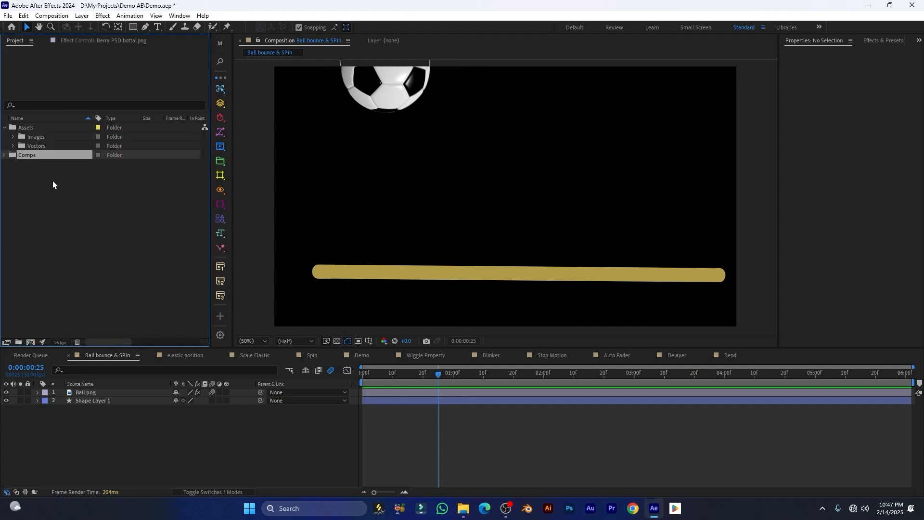
click(13, 137)
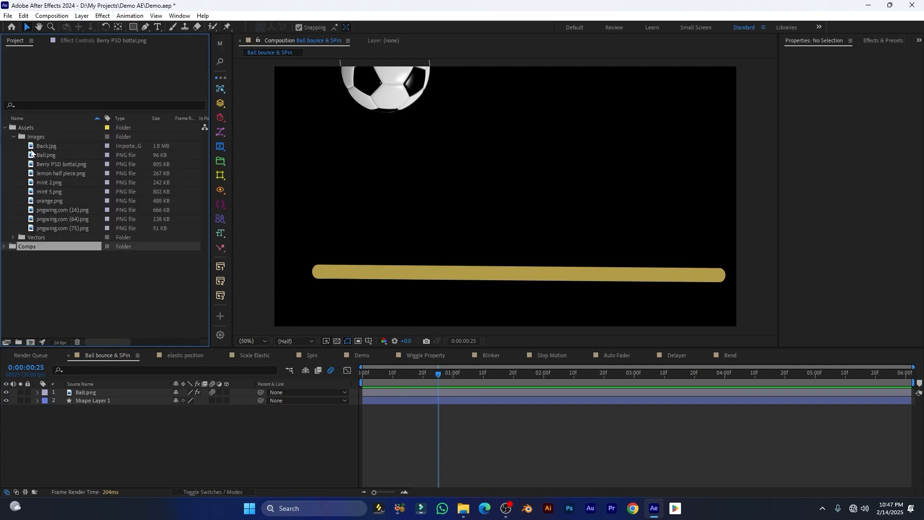
click(13, 137)
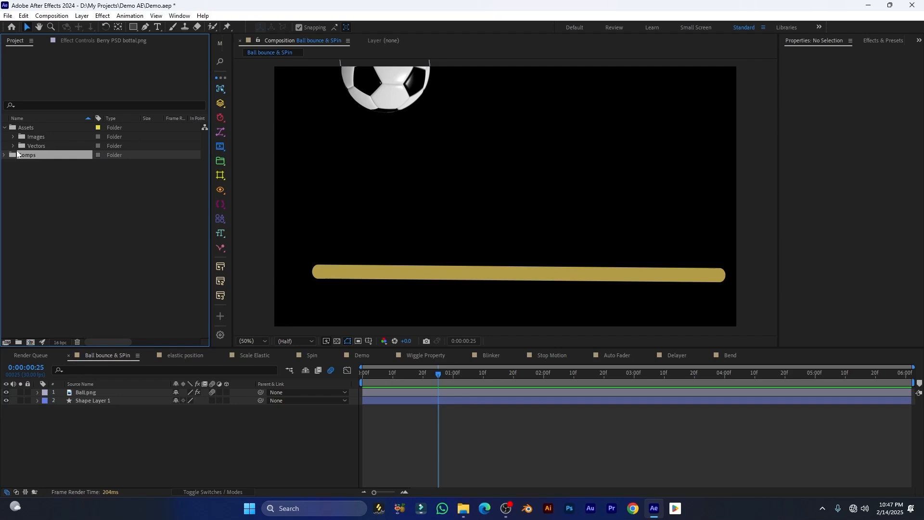
click(13, 146)
click(48, 155)
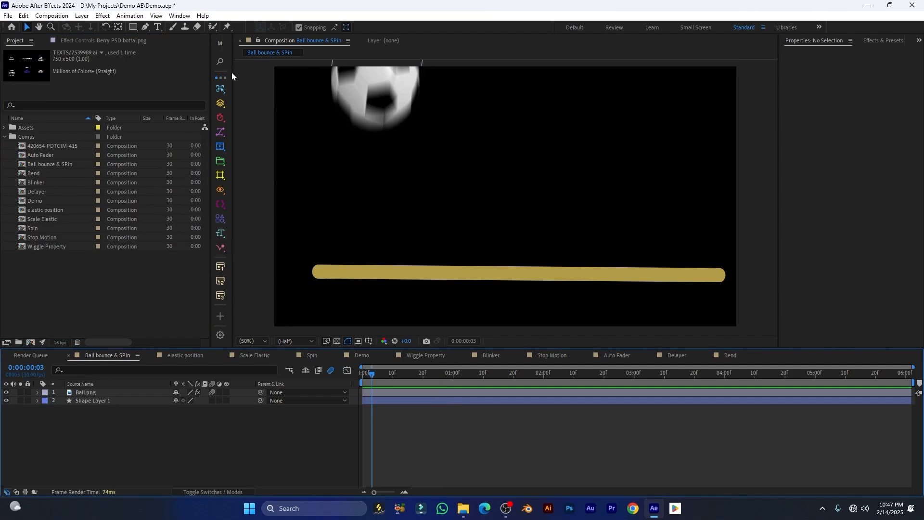
Widen the MoBar toolbar and search its commands for 'cur'
drag(235, 71, 270, 74)
click(220, 61)
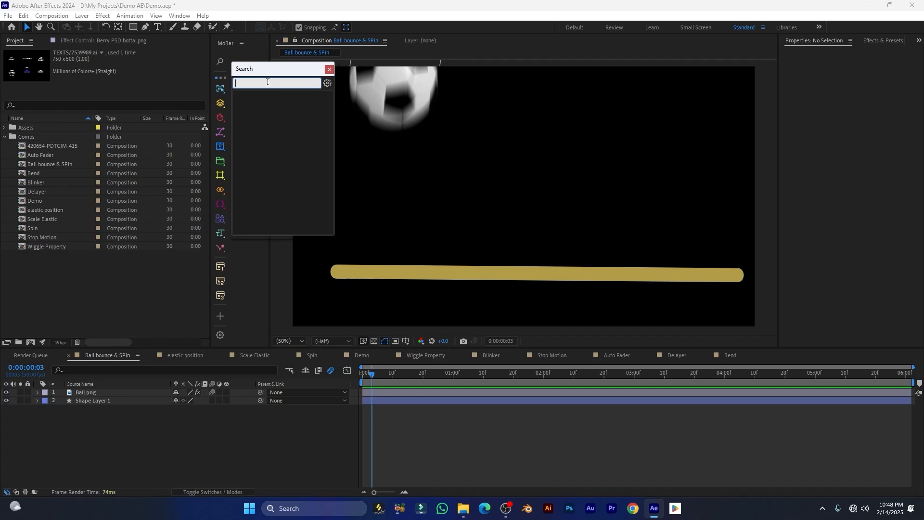
text(cur)
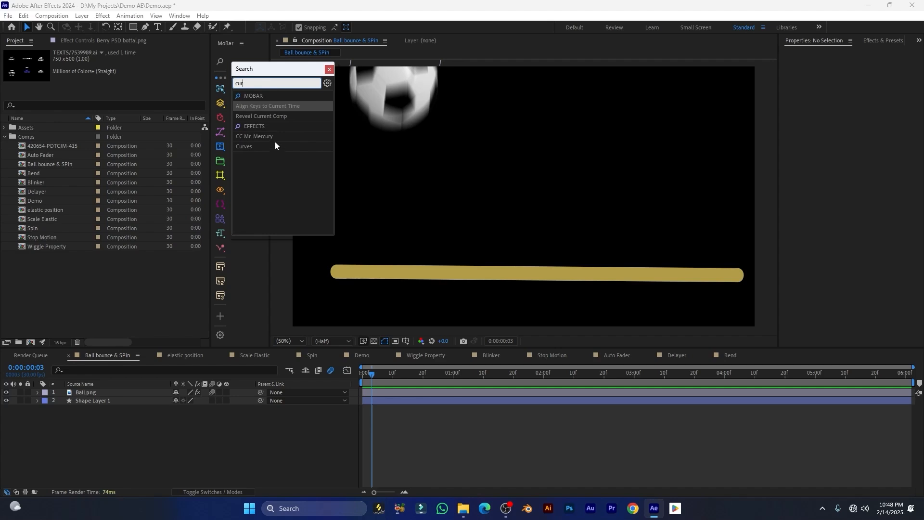
click(330, 69)
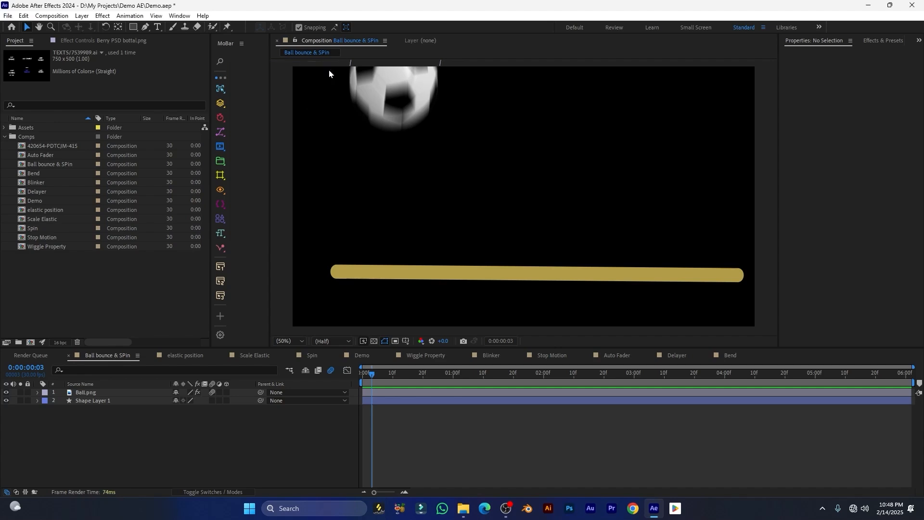
click(222, 64)
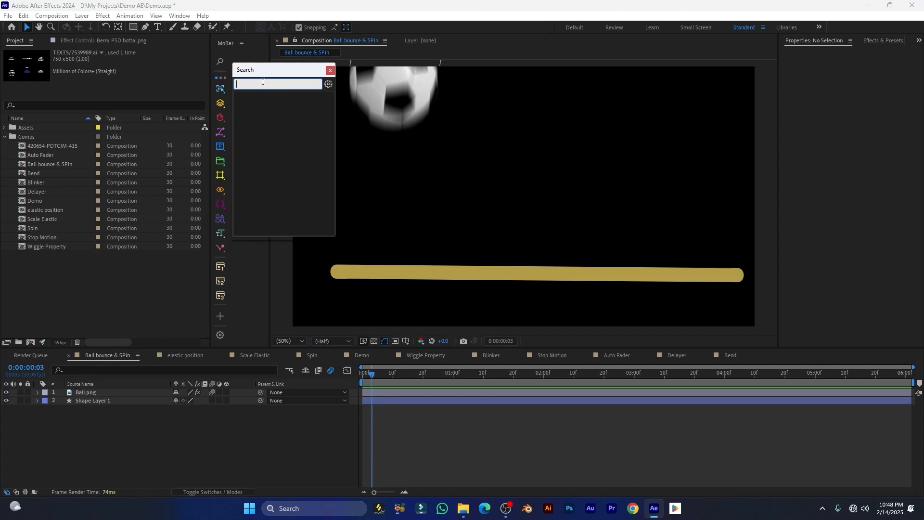
In MoBar Settings, try High Contrast - A and B themes, ending on Medium Contrast - B
click(329, 84)
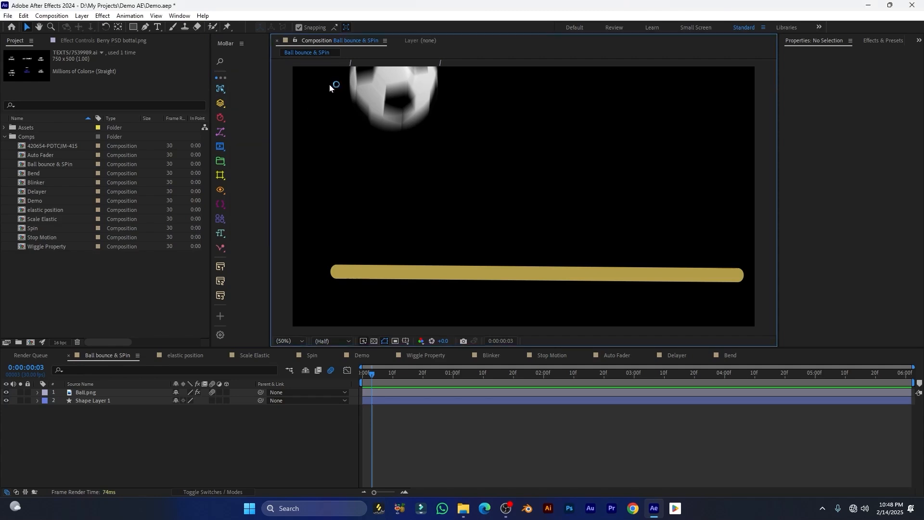
drag(440, 150, 402, 160)
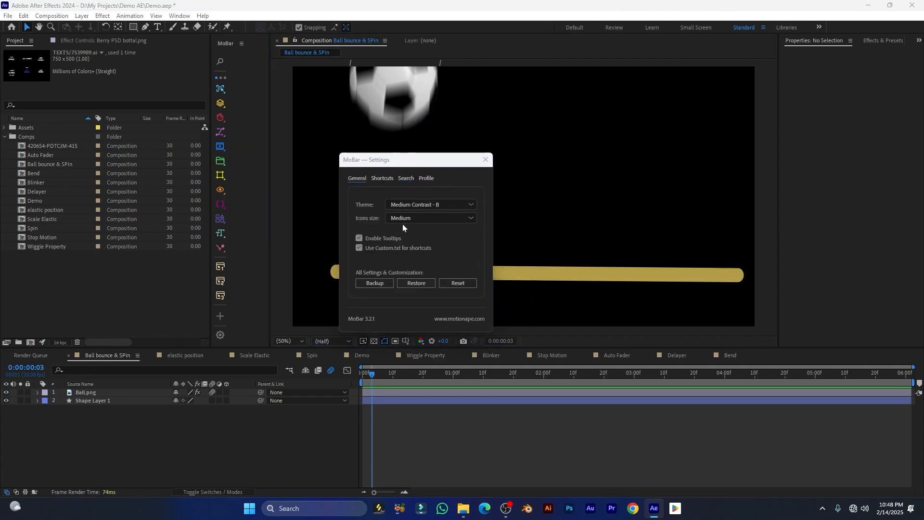
click(418, 207)
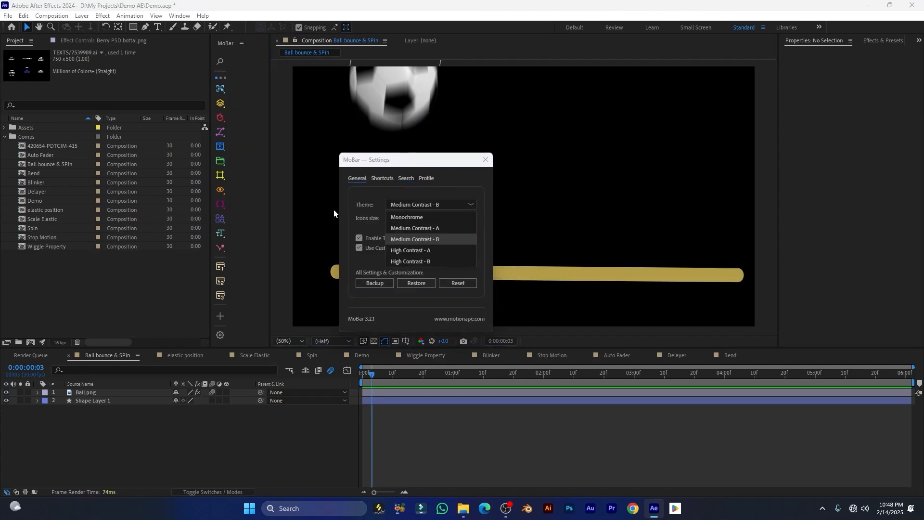
click(400, 252)
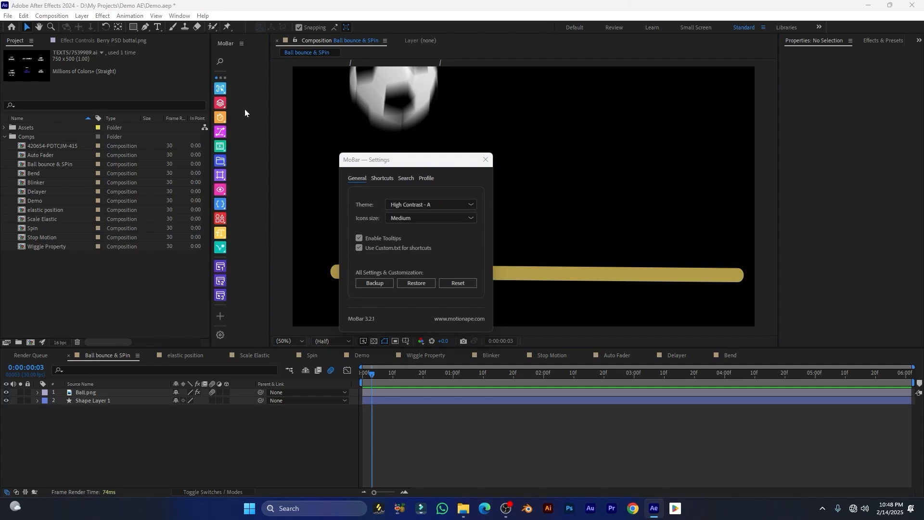
click(442, 204)
click(419, 262)
click(419, 211)
click(428, 242)
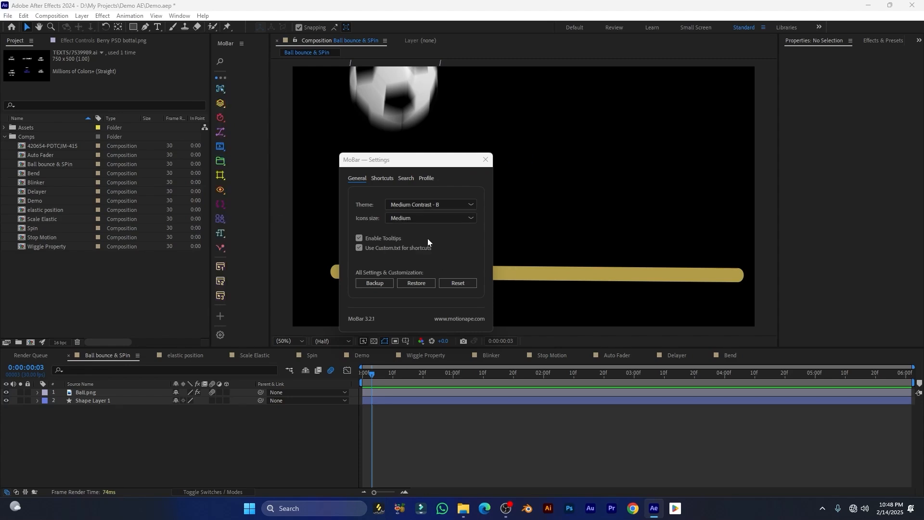
Dismiss the MoBar Settings and show MoBar's Animation Tools list
drag(381, 164, 399, 156)
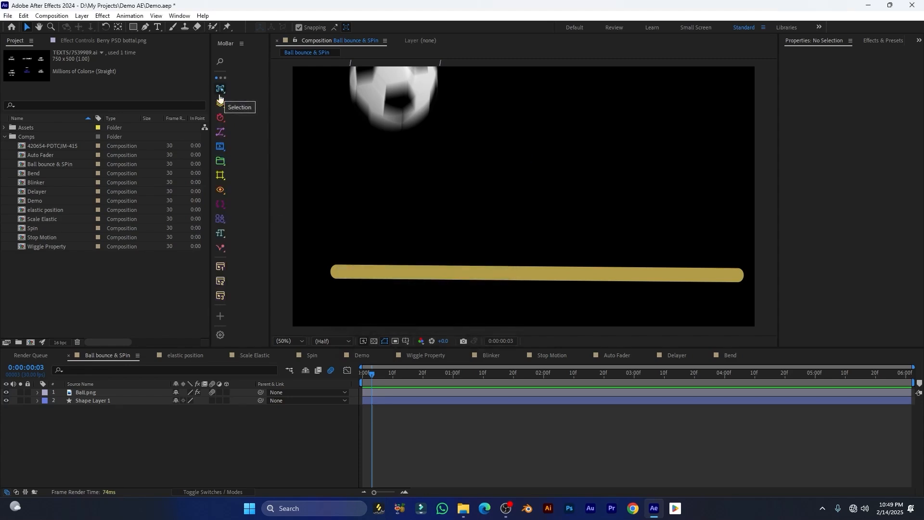
click(223, 248)
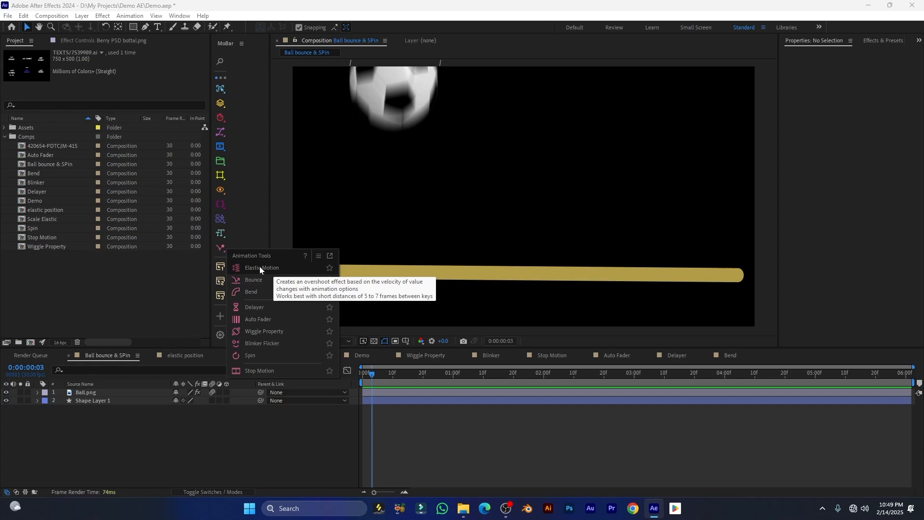
Float the Animation Tools window beside the Project panel and preview the ball bounce
click(331, 259)
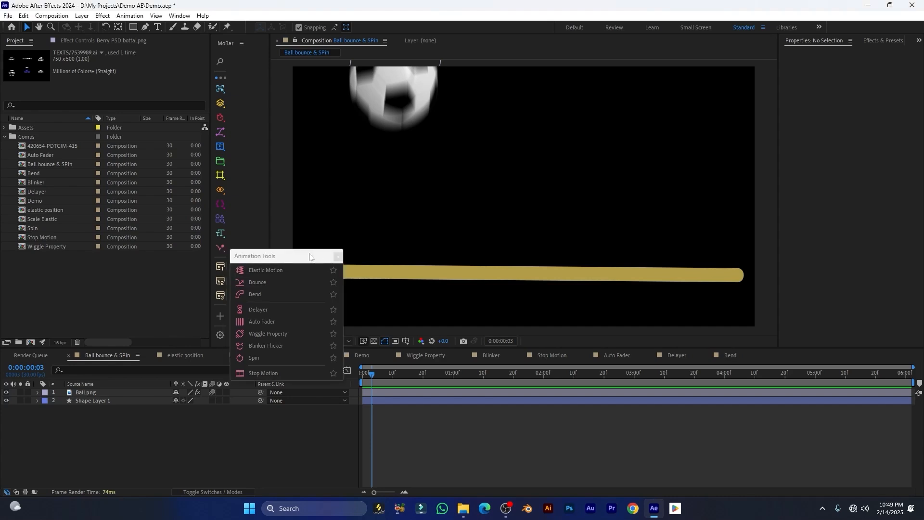
drag(302, 257, 228, 166)
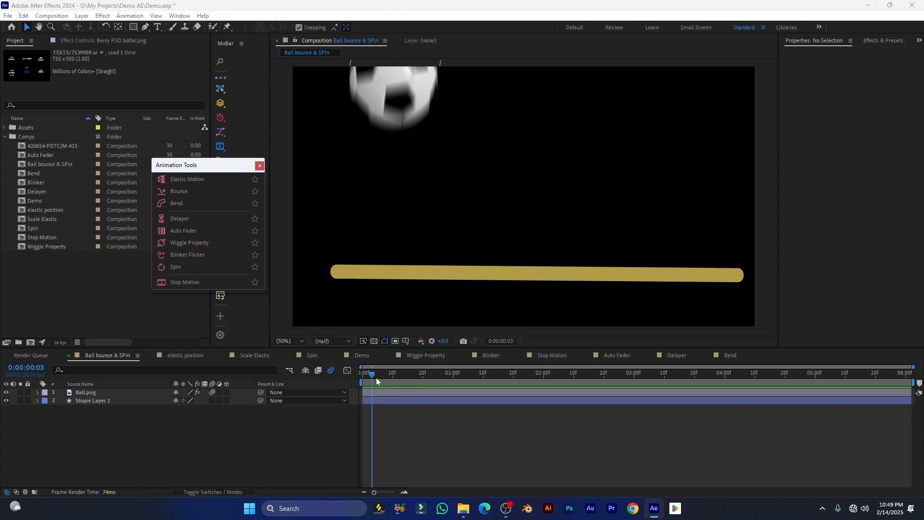
key(space)
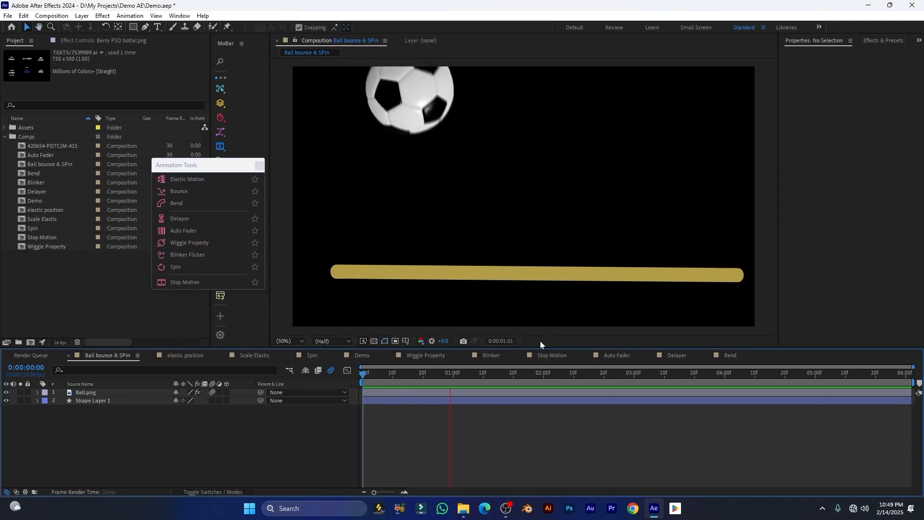
drag(217, 166, 241, 173)
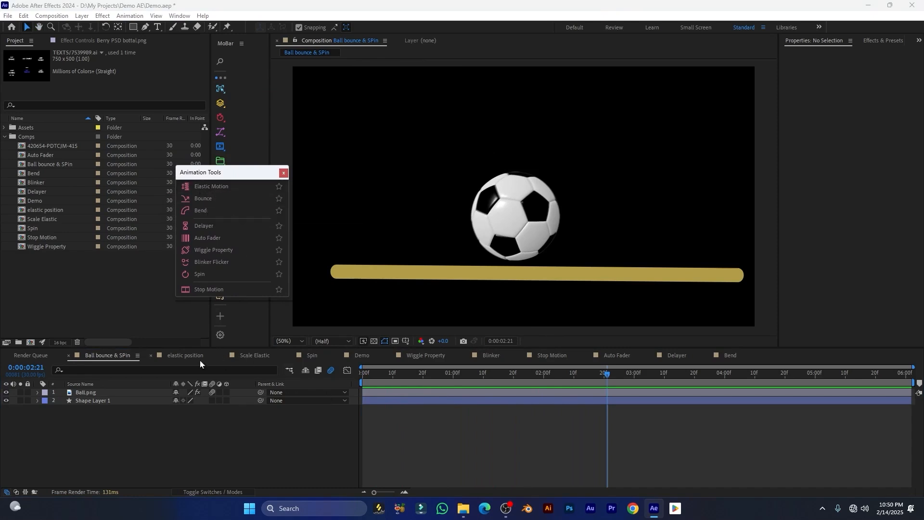
Preview the elastic position comp, then remove the snack bag's existing Position keyframes
click(181, 357)
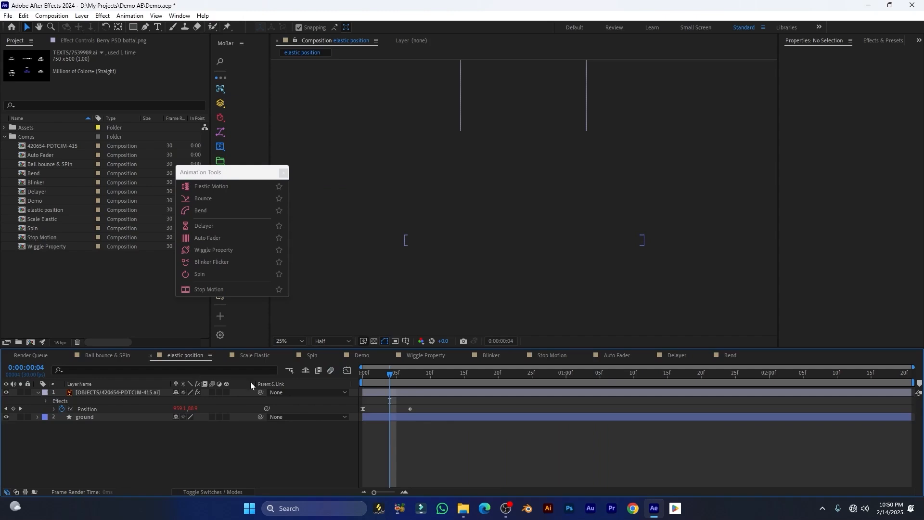
key(space)
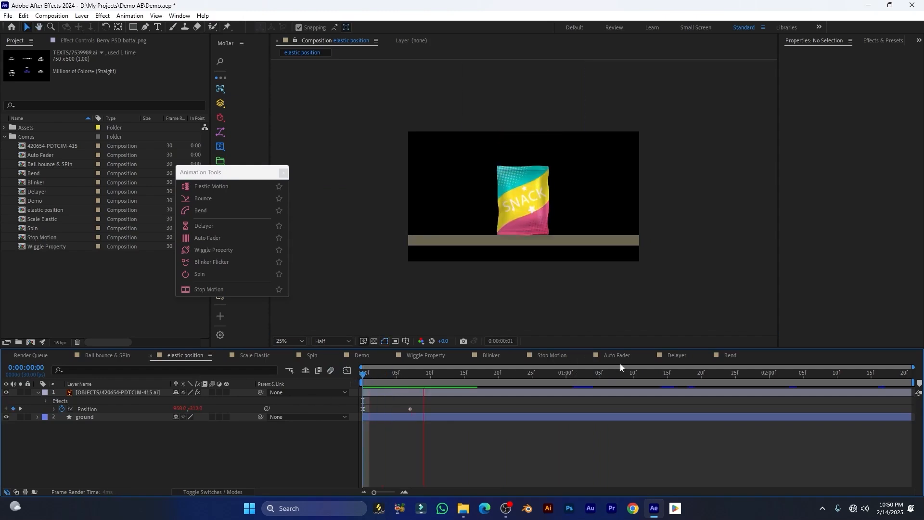
key(space)
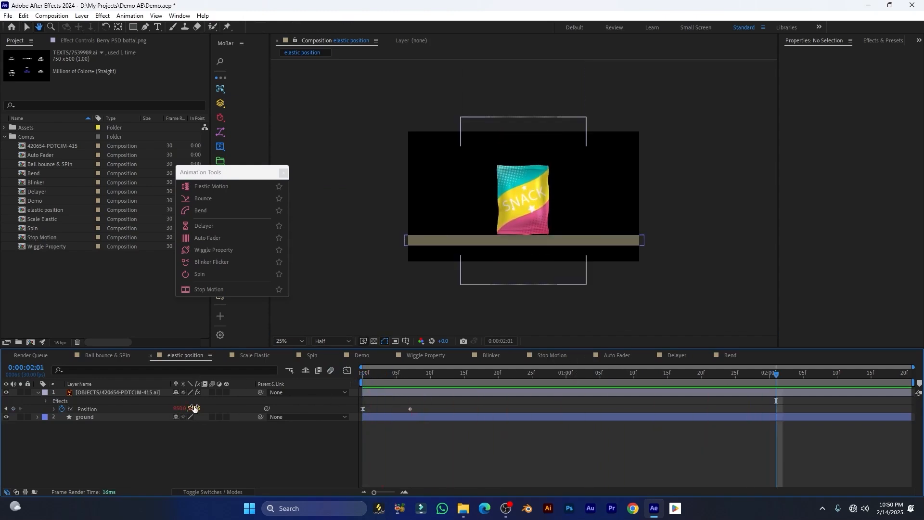
click(63, 409)
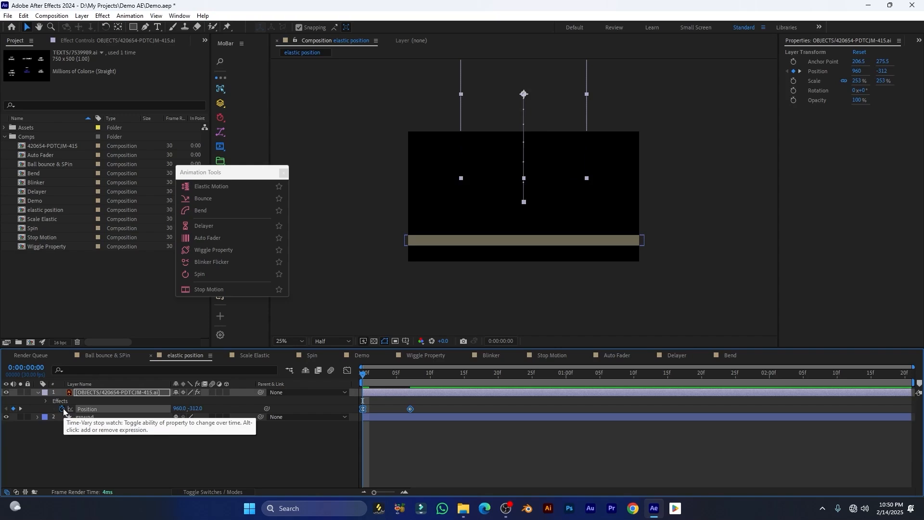
click(62, 408)
Centre the snack bag in the comp and set a Position keyframe at frame 0
click(120, 395)
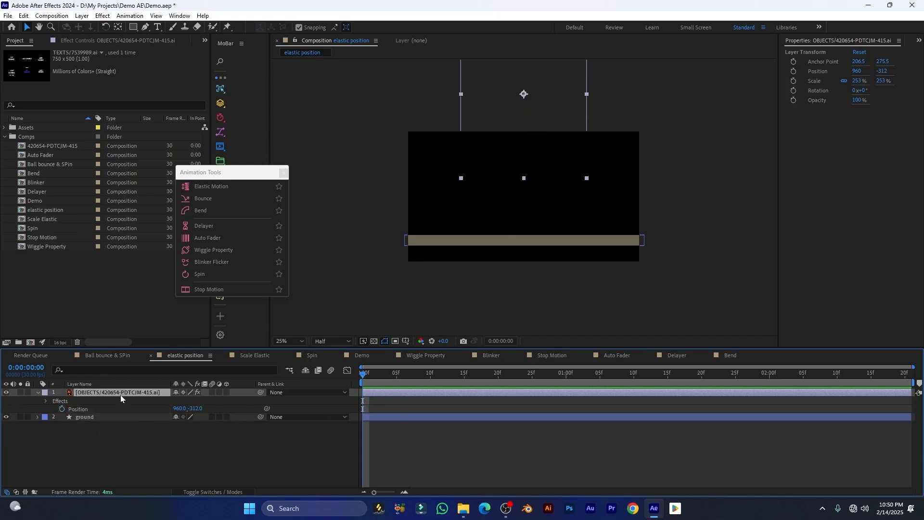
key(ctrl+Home)
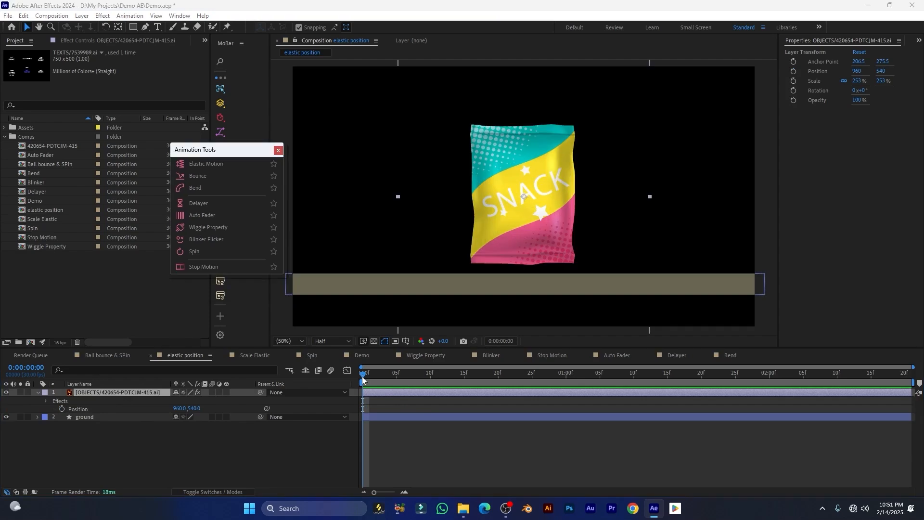
click(90, 394)
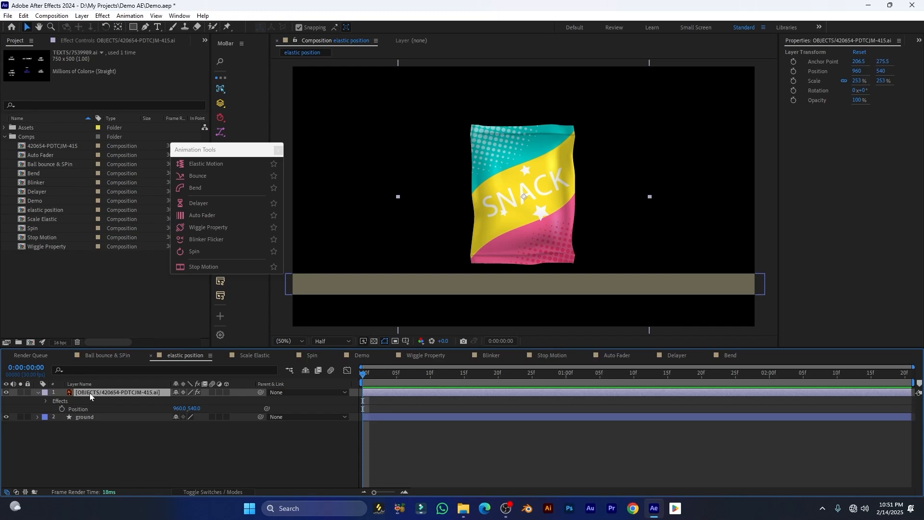
key(p)
click(61, 400)
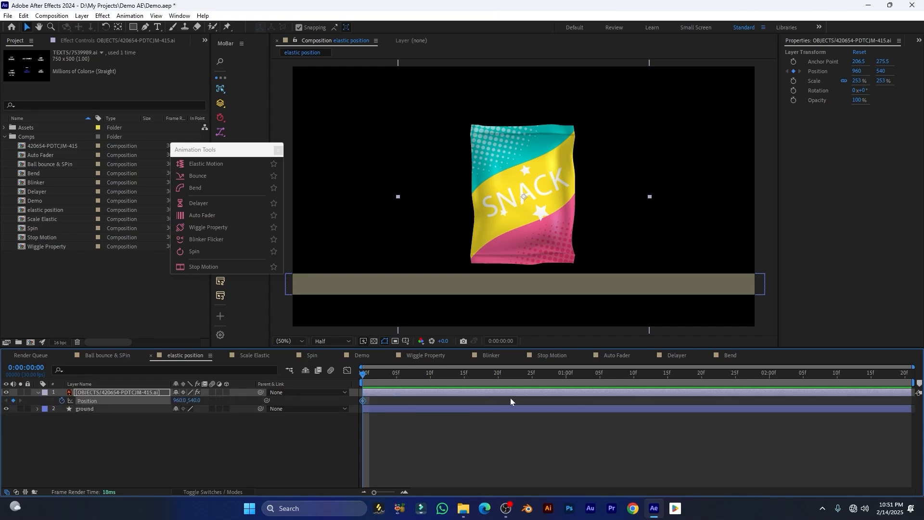
Key the drop over 7 frames, with the snack bag starting above the frame
drag(362, 379, 406, 380)
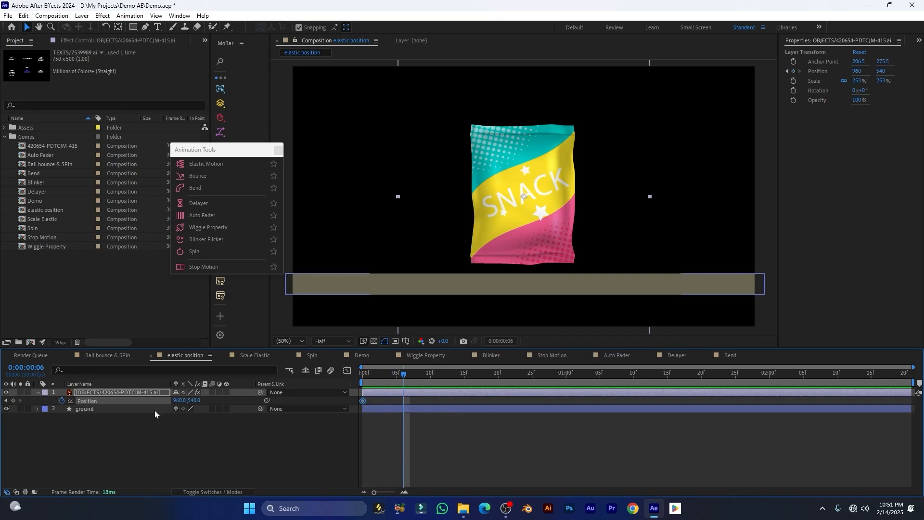
click(42, 367)
click(44, 367)
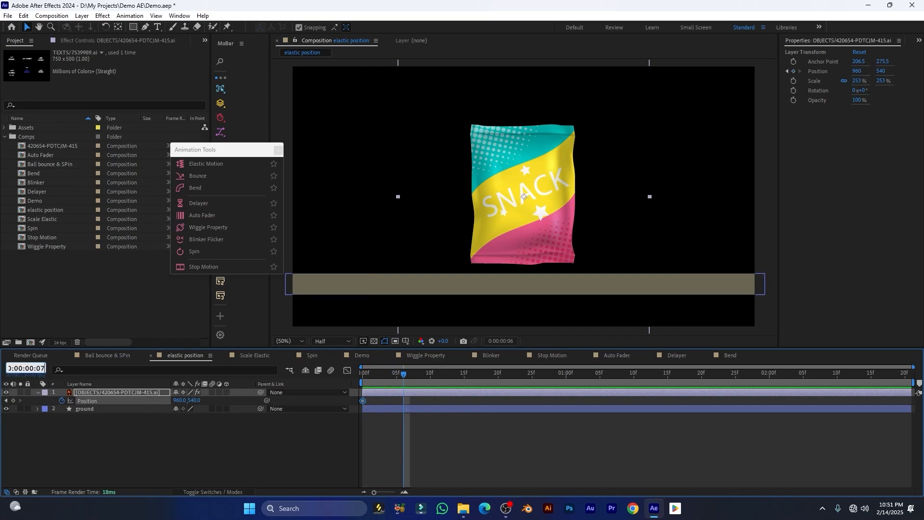
key(Return)
scroll(585, 245, down, 2)
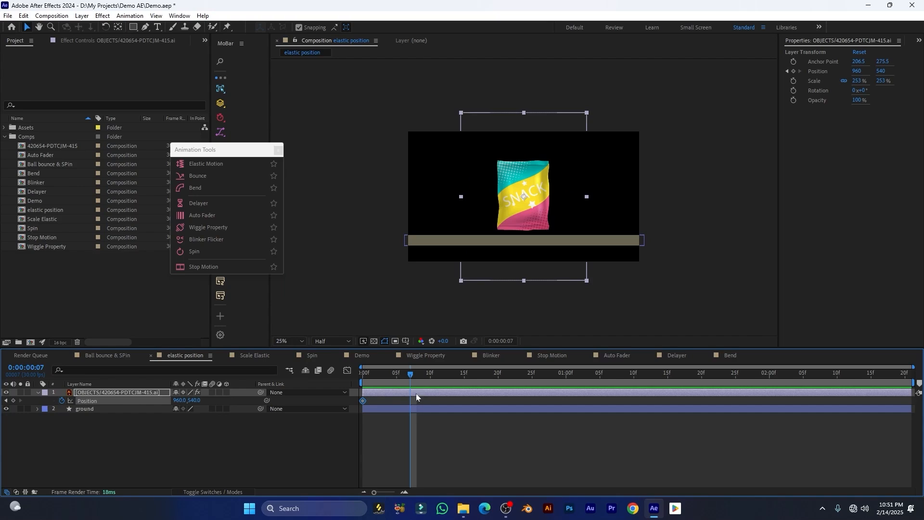
drag(363, 400, 360, 380)
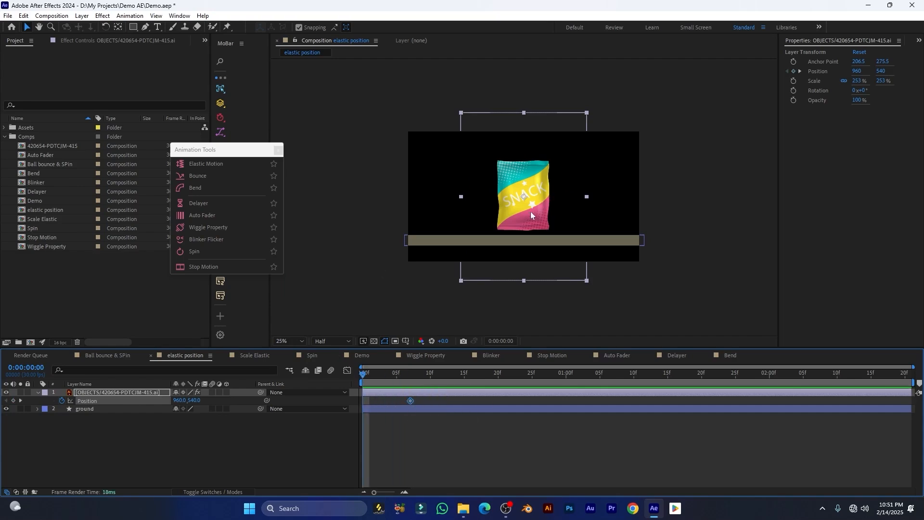
drag(531, 213, 525, 99)
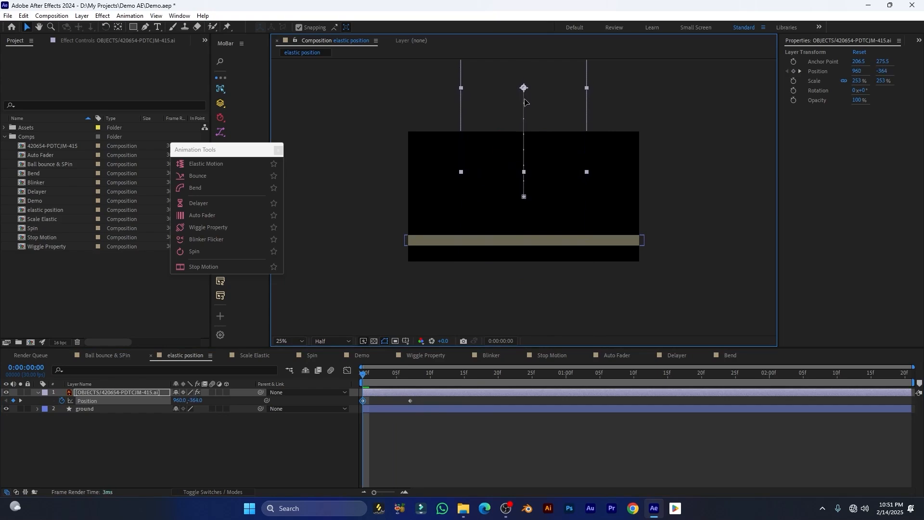
Preview the drop and apply Easy Ease to the Position keyframes
key(space)
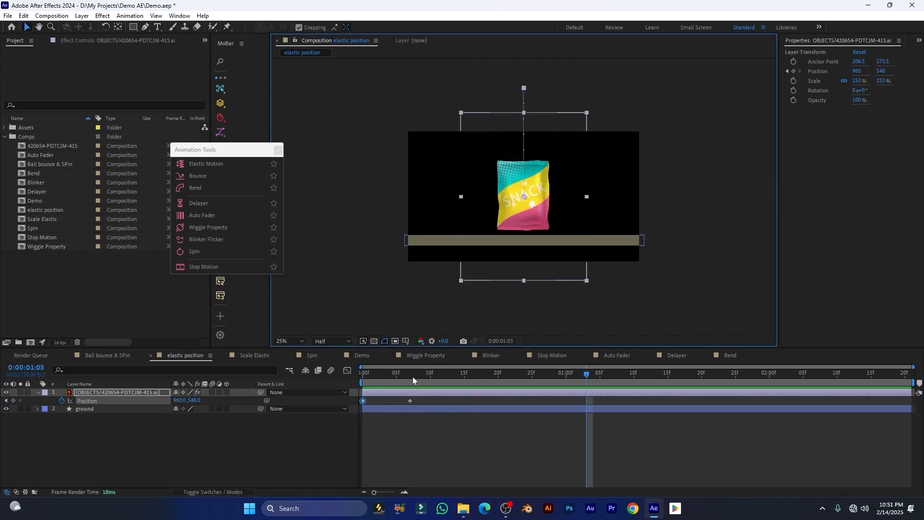
drag(413, 378, 361, 376)
key(space)
drag(472, 378, 394, 381)
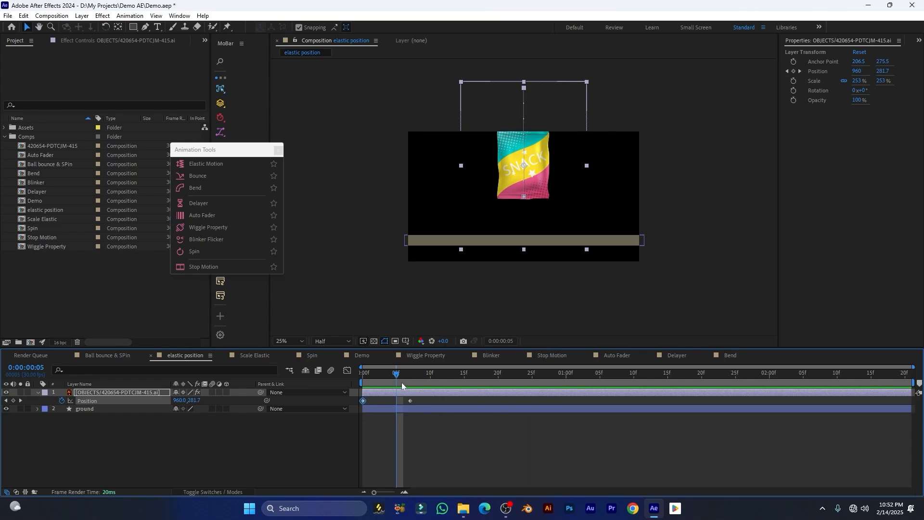
key(F9)
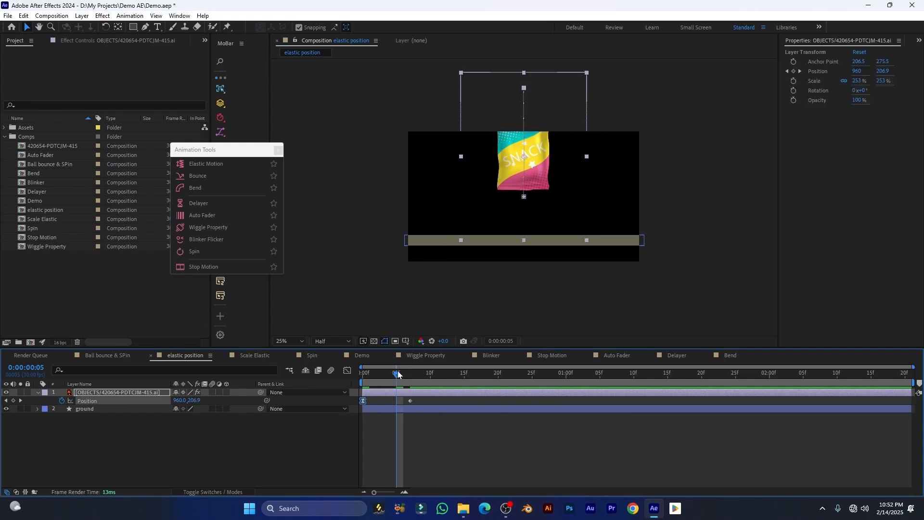
drag(398, 374, 353, 383)
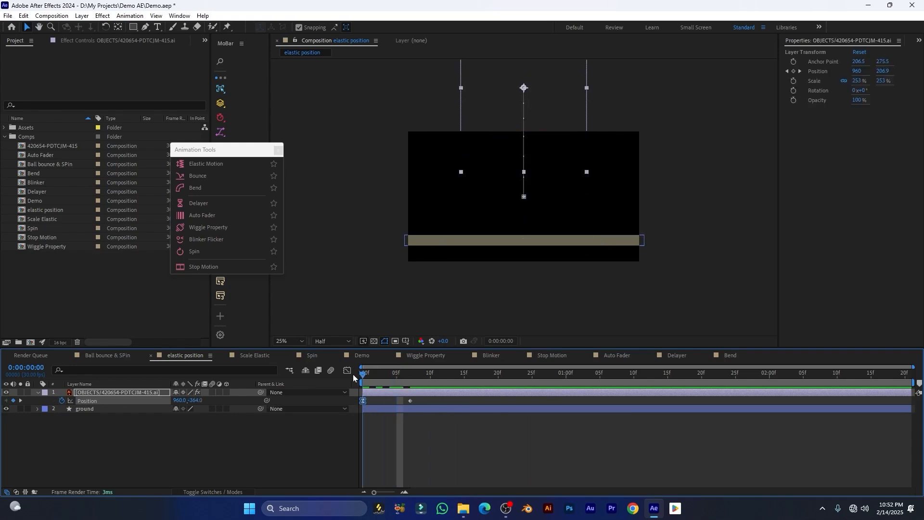
Add MoBar's Elastic Motion to the Position keyframes and preview the bounce
click(87, 399)
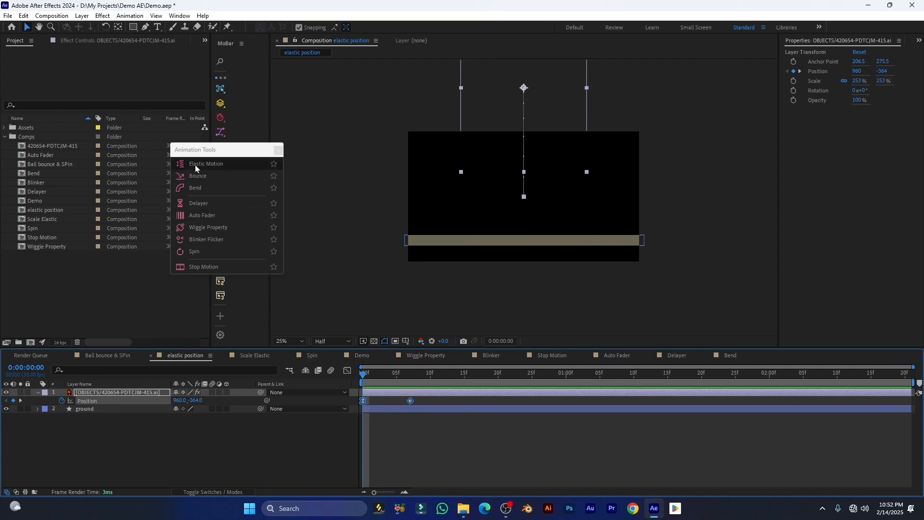
click(210, 164)
key(space)
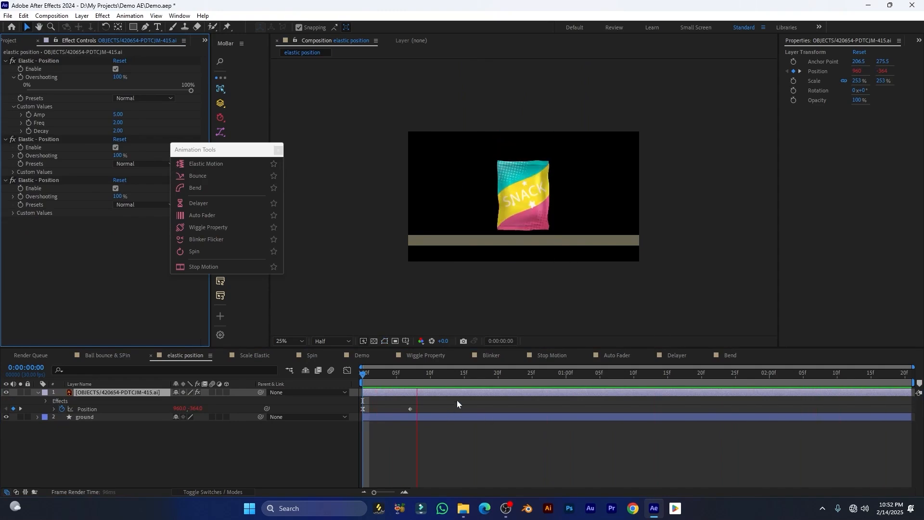
key(space)
Preview the Scale Elastic and Ball bounce & SPin animations, then select the Ball.png layer
click(254, 356)
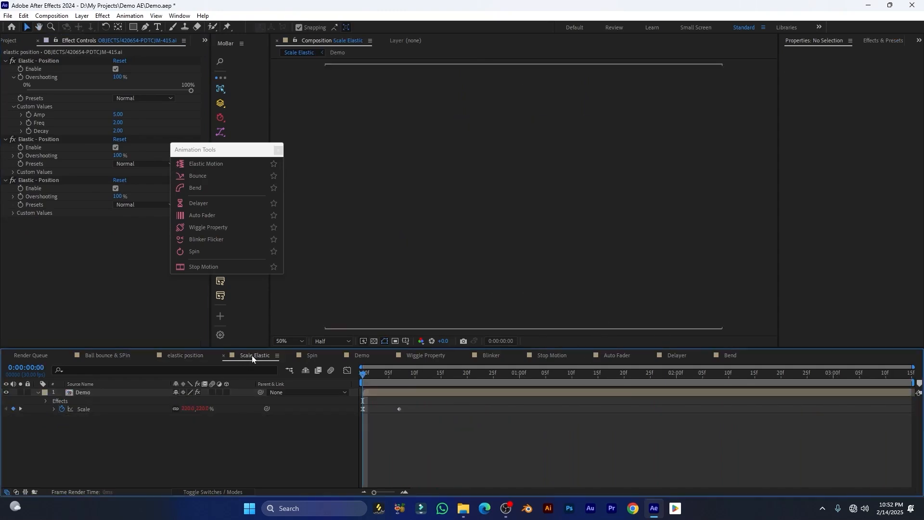
key(space)
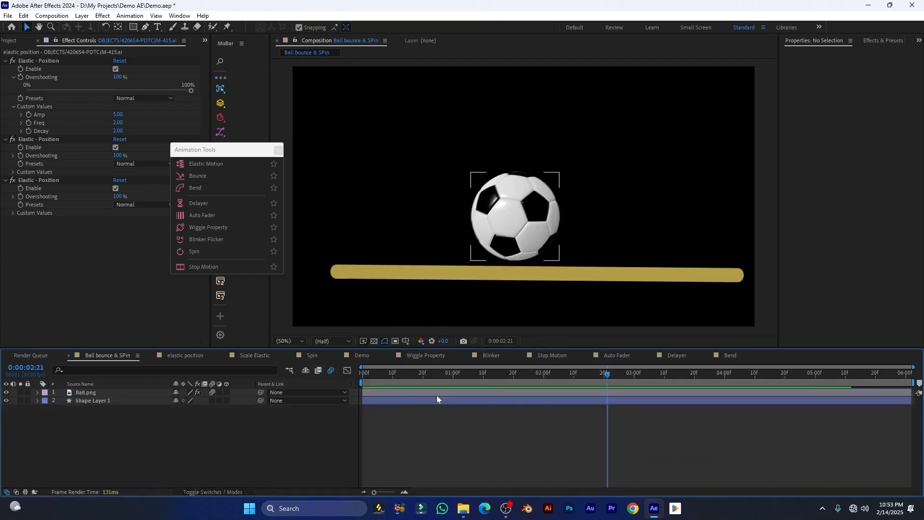
drag(396, 377, 375, 373)
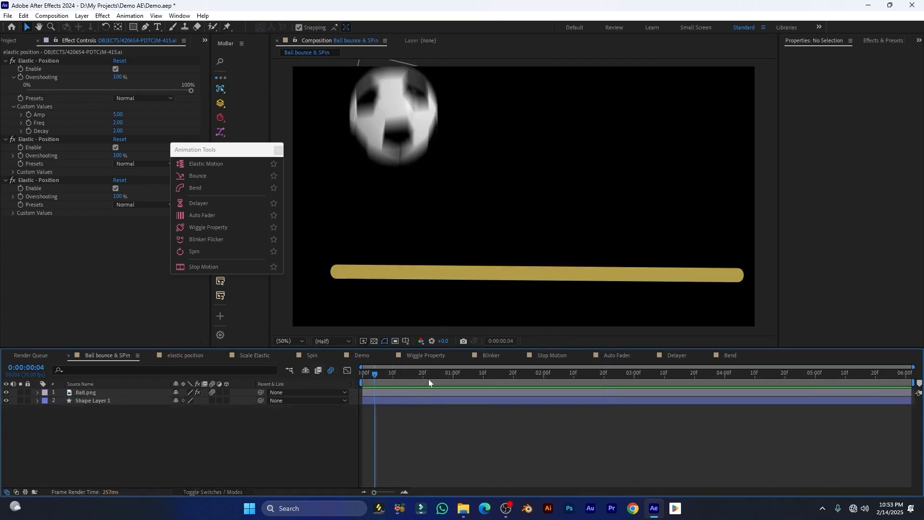
key(space)
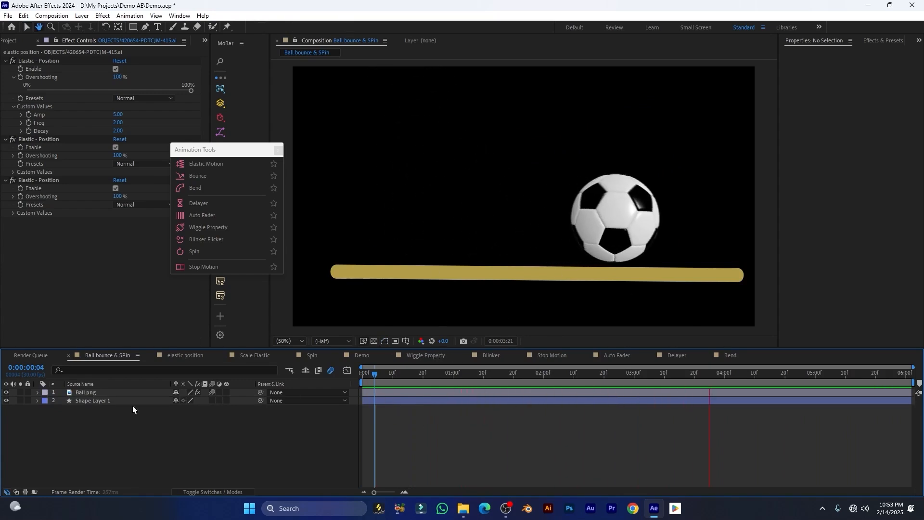
click(94, 393)
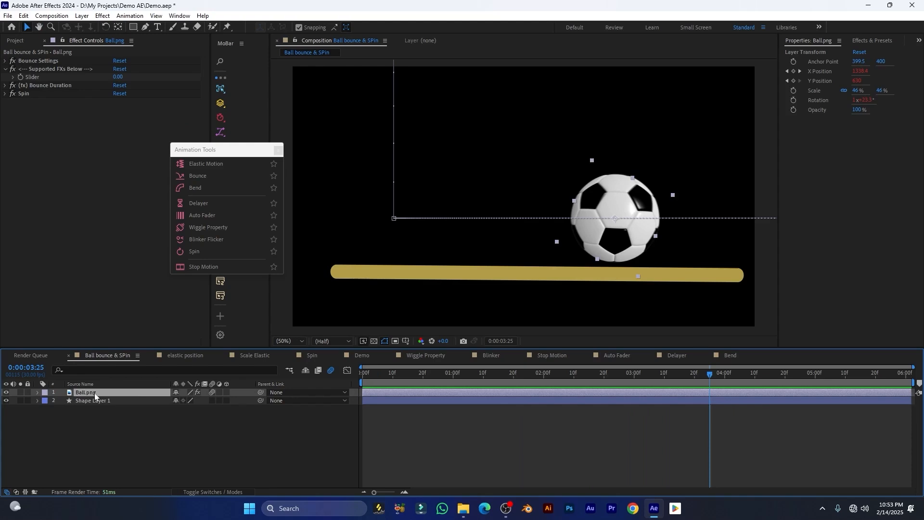
Delete the old Ball.png layer and search the Project panel for 'ball'
key(u)
key(Delete)
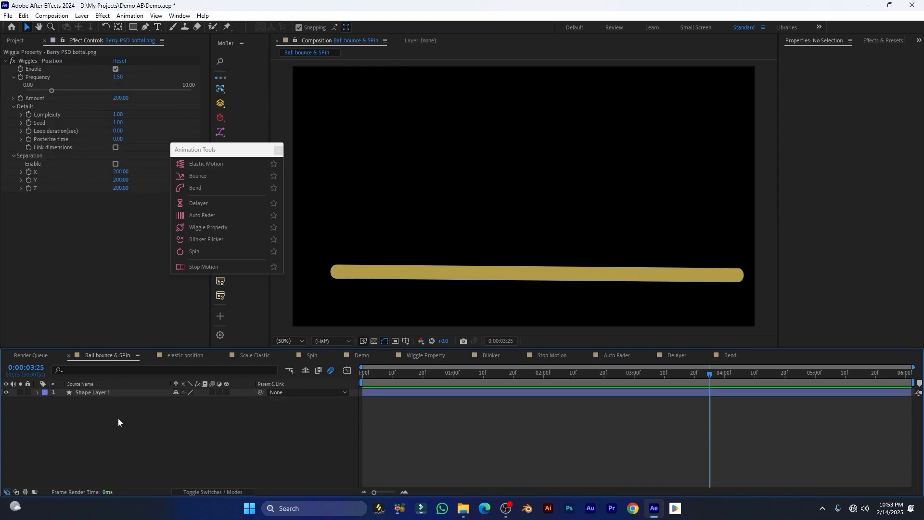
click(9, 42)
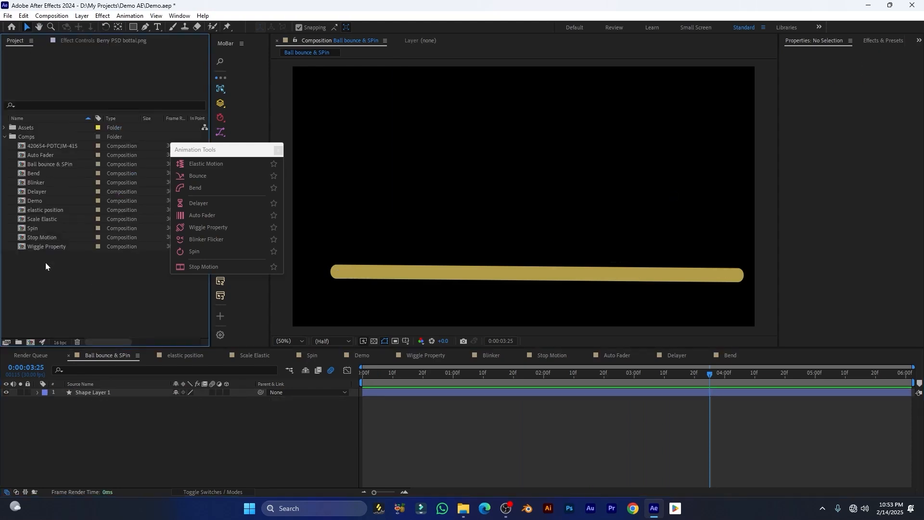
click(4, 138)
click(30, 105)
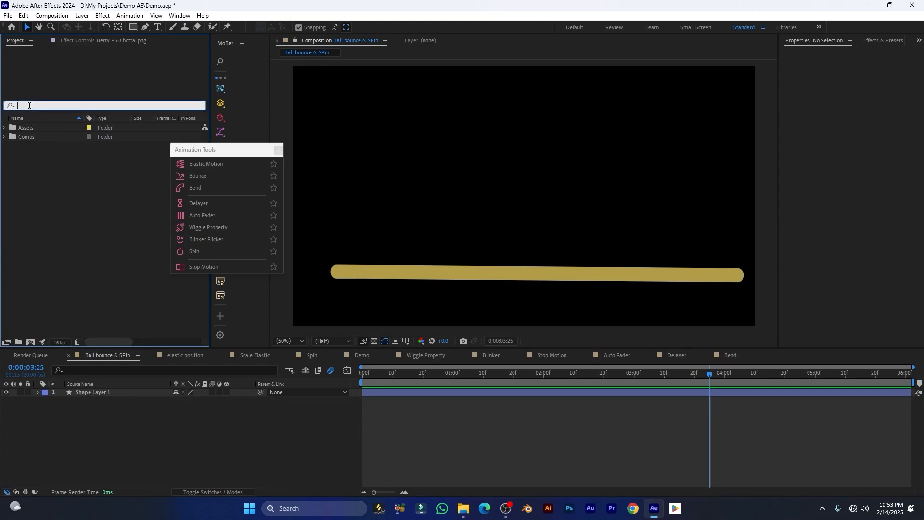
text(ball)
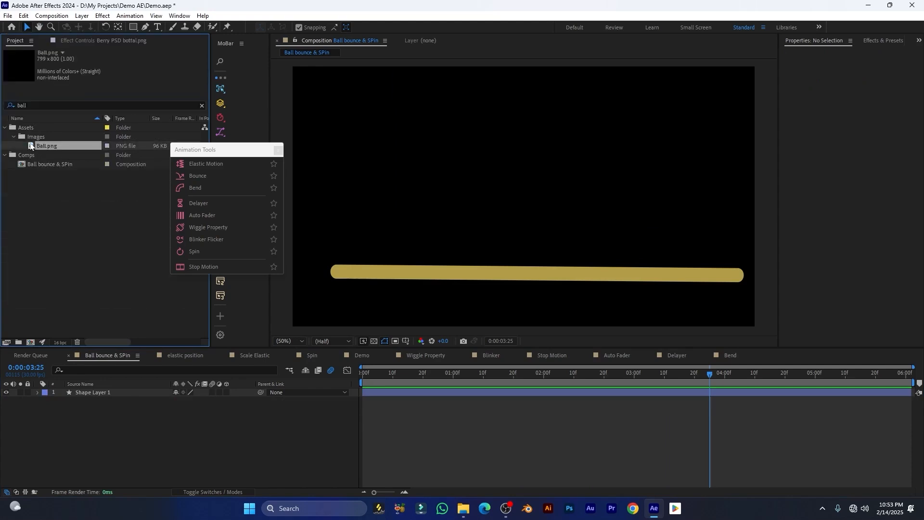
Add Ball.png to the comp at 44% scale, placed on the left just above the bar
drag(46, 146, 109, 396)
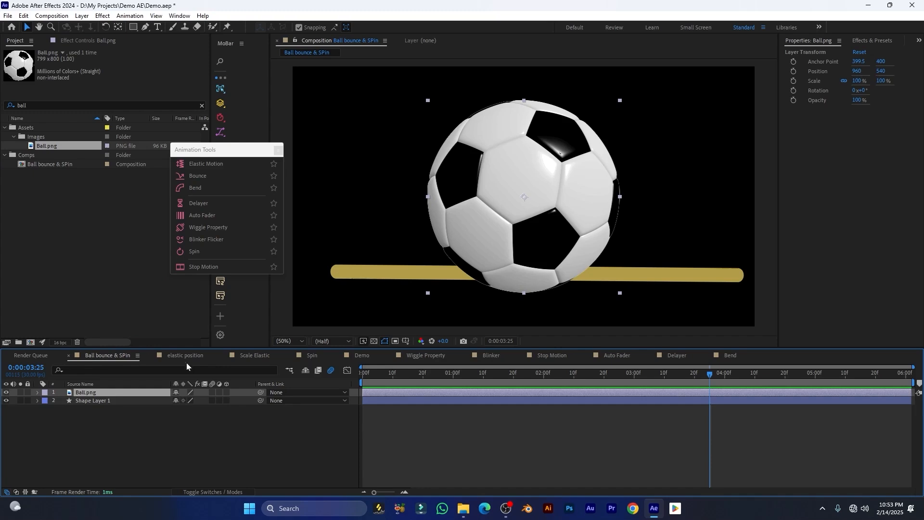
key(s)
drag(188, 402, 108, 475)
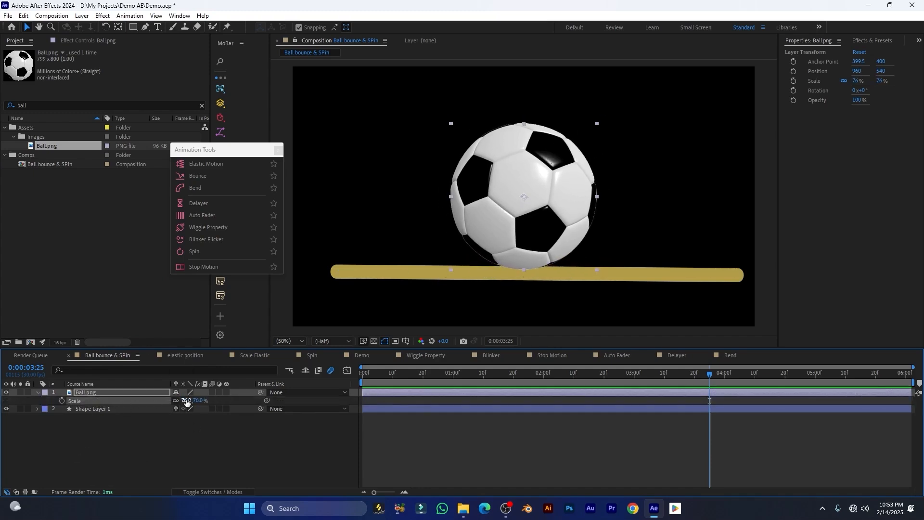
drag(177, 400, 140, 431)
drag(534, 188, 409, 208)
Separate the ball's Position into X and Y dimensions
click(115, 400)
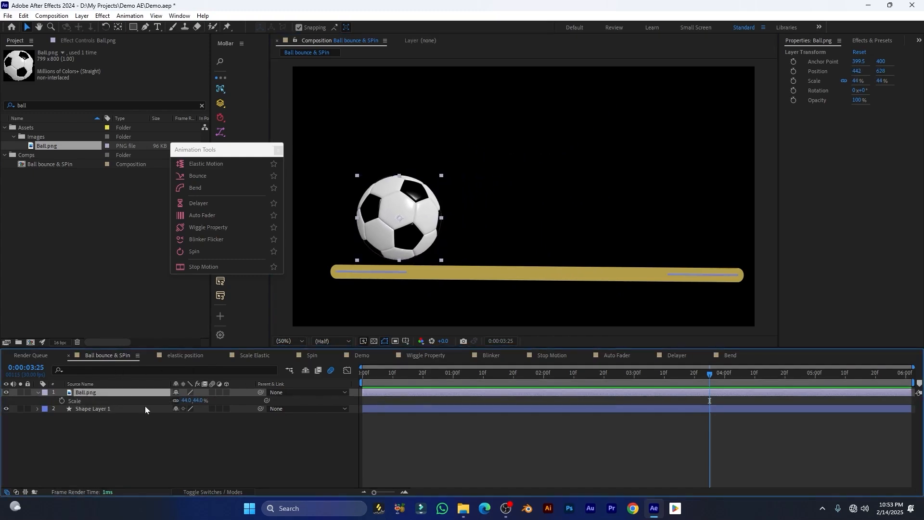
key(p)
drag(229, 154, 256, 141)
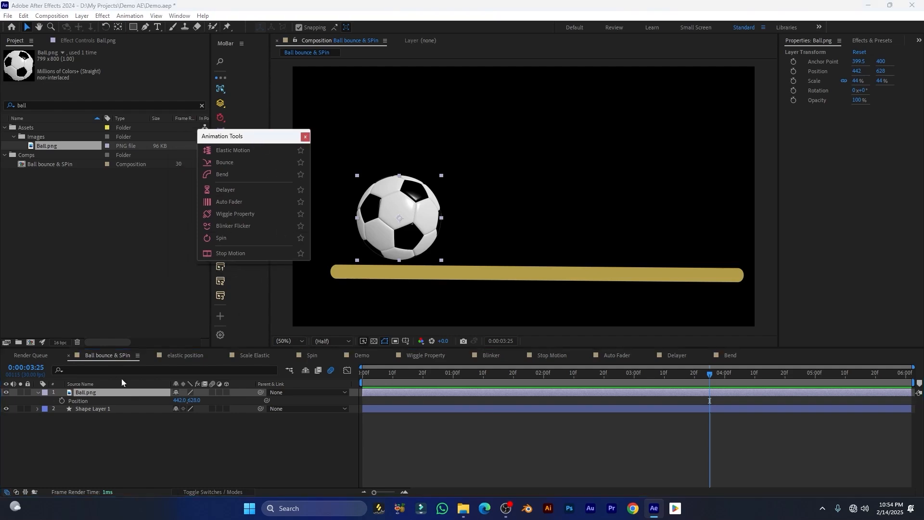
click(78, 400)
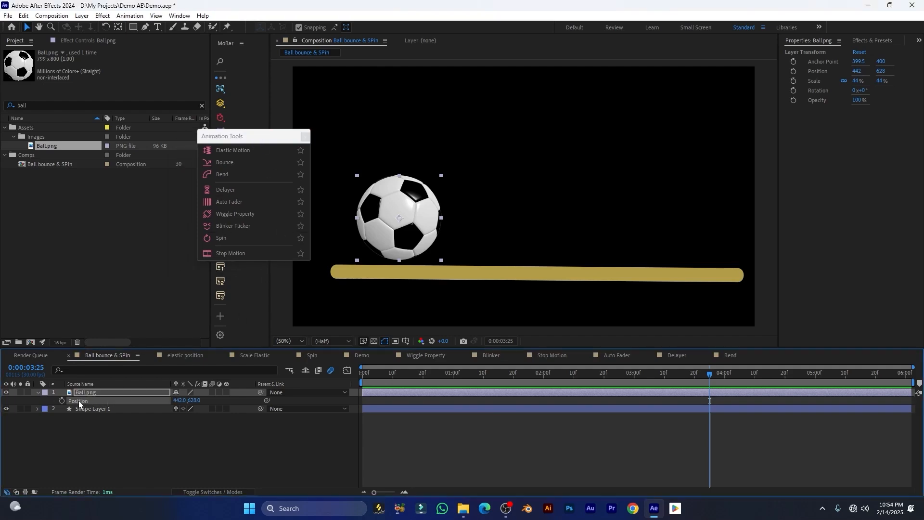
right_click(79, 400)
click(127, 281)
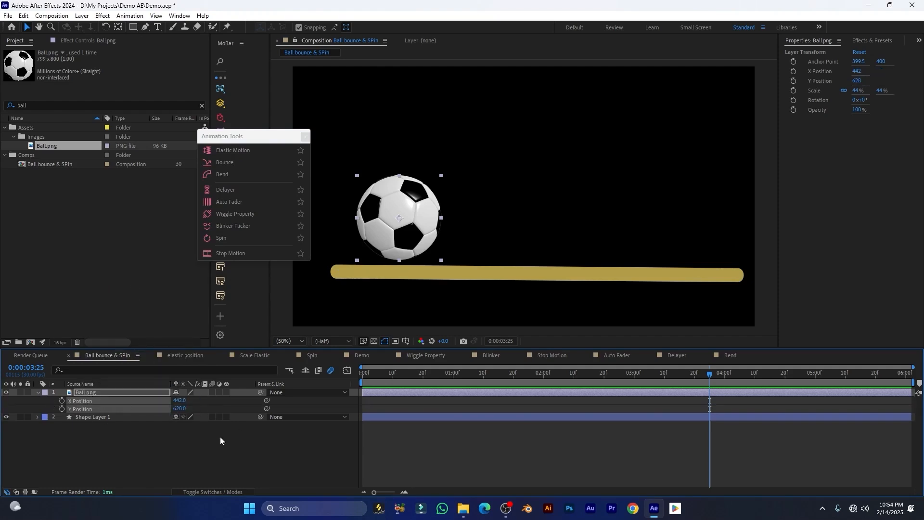
Set a Y Position keyframe for the ball at frame 7
drag(389, 378, 348, 385)
click(43, 367)
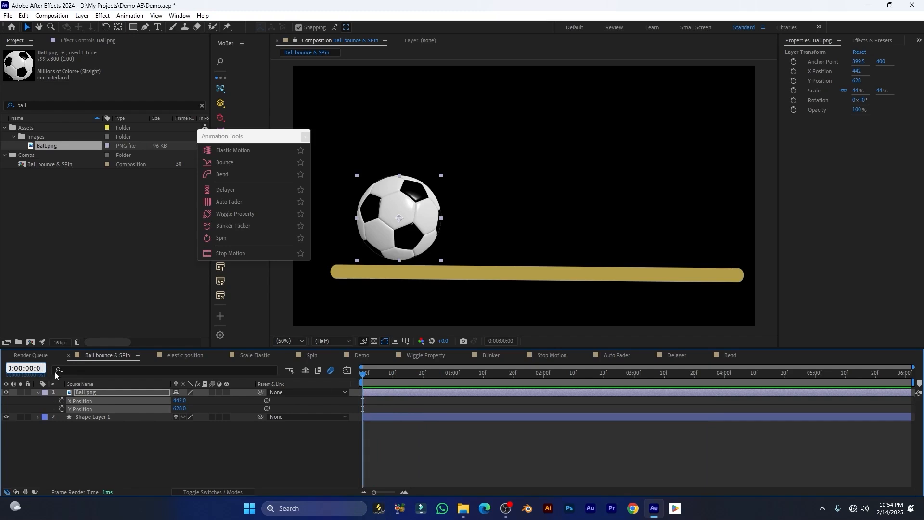
text(7)
key(Return)
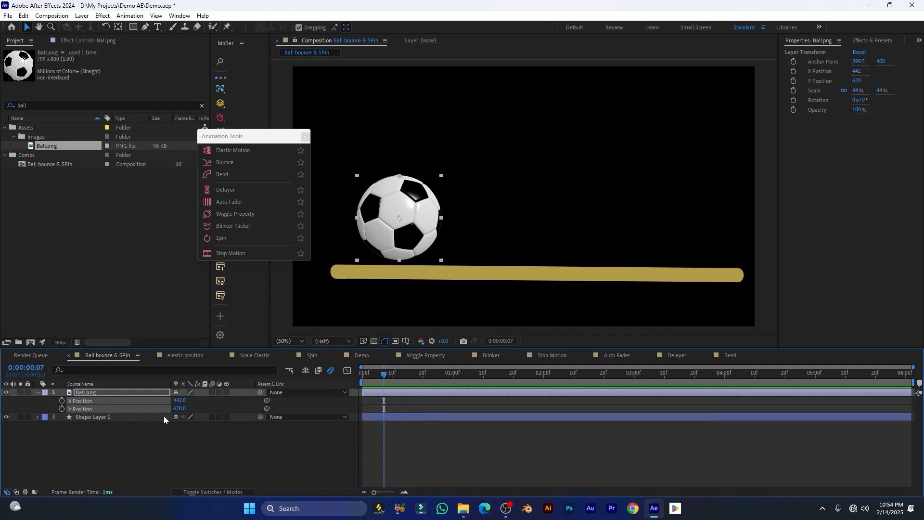
click(62, 409)
At frame 0 with a 25% view, lift the ball to Y -200 and preview it dropping by frame 7
click(53, 424)
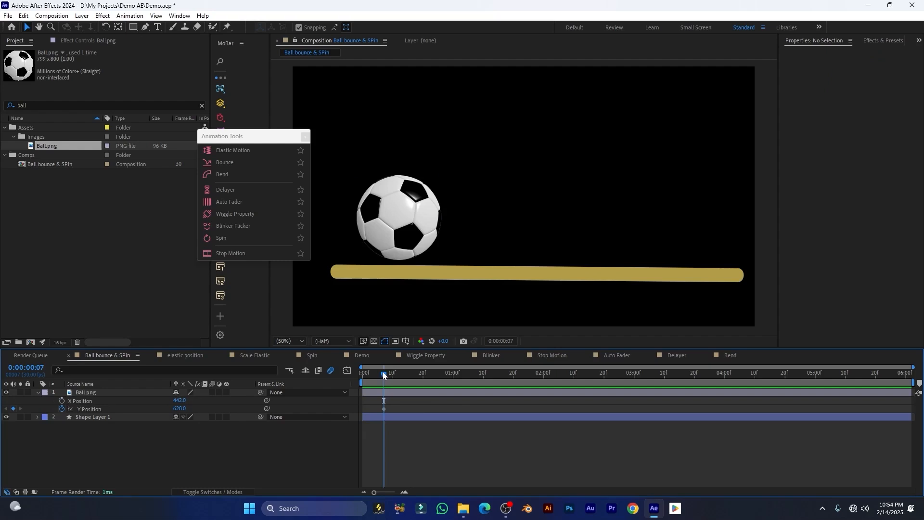
drag(383, 374, 347, 377)
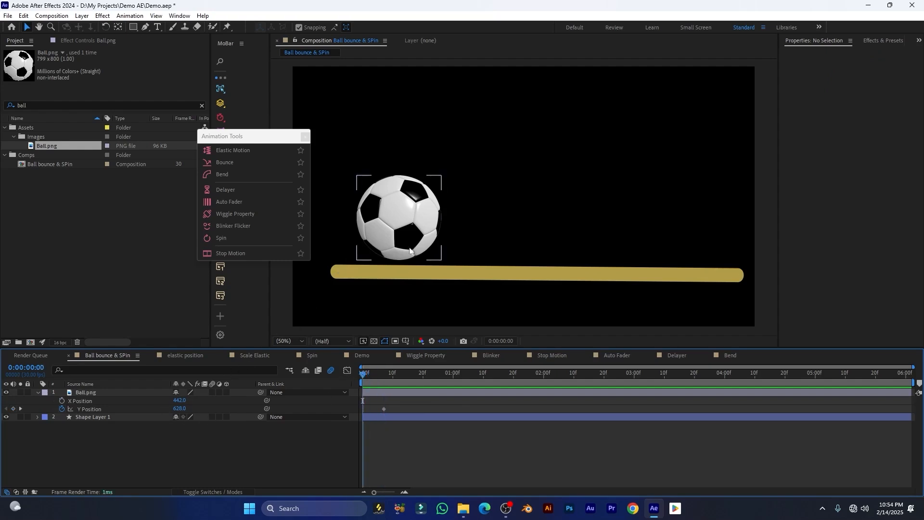
key(comma)
drag(459, 219, 460, 119)
key(space)
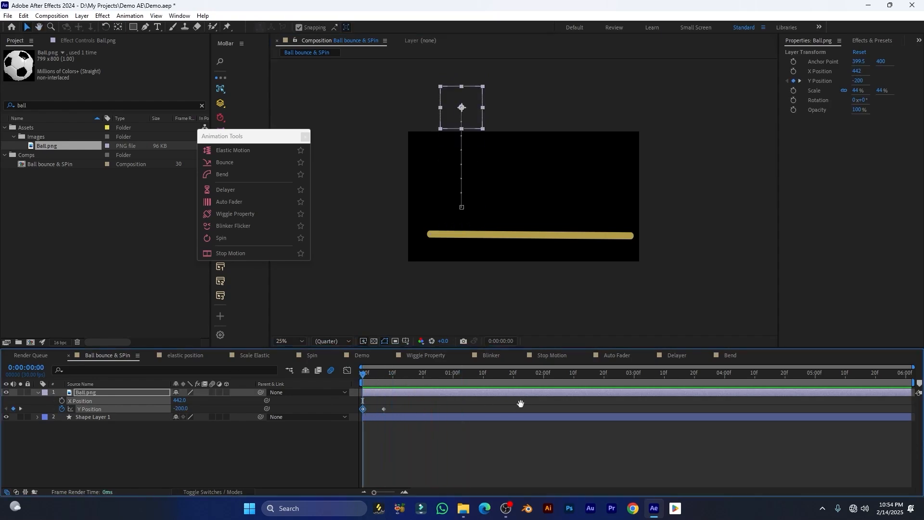
mouse_move(392, 379)
mouse_down()
mouse_move(368, 378)
mouse_move(384, 376)
mouse_up()
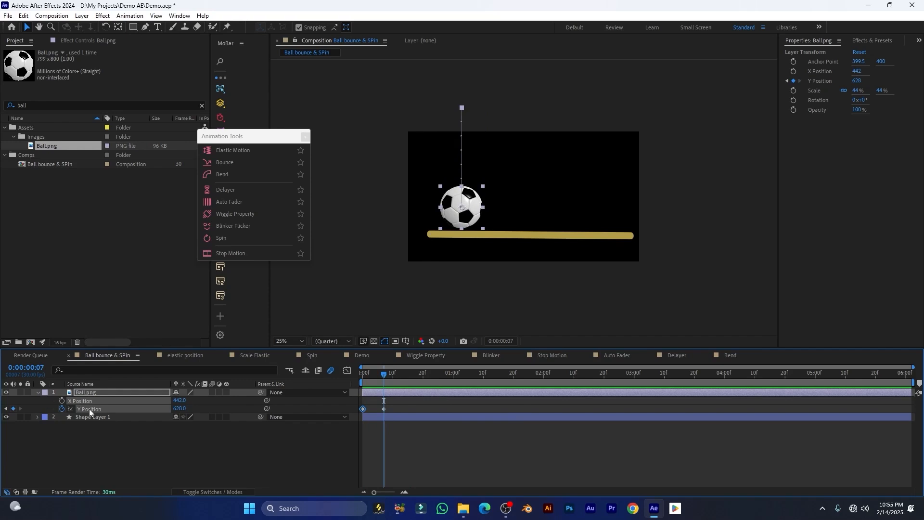
Apply the MoBar Bounce tool to Ball.png with Normal gravity and Auto Rotate unchecked
click(225, 164)
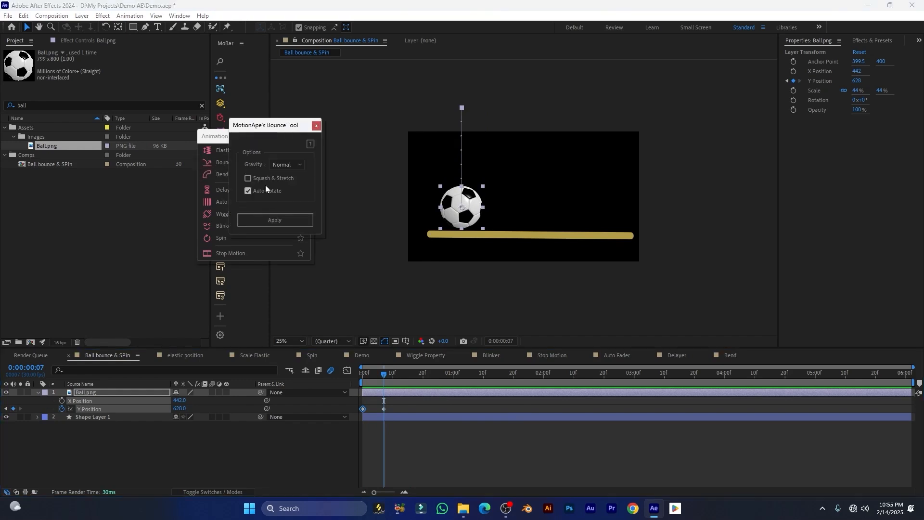
drag(273, 127, 337, 158)
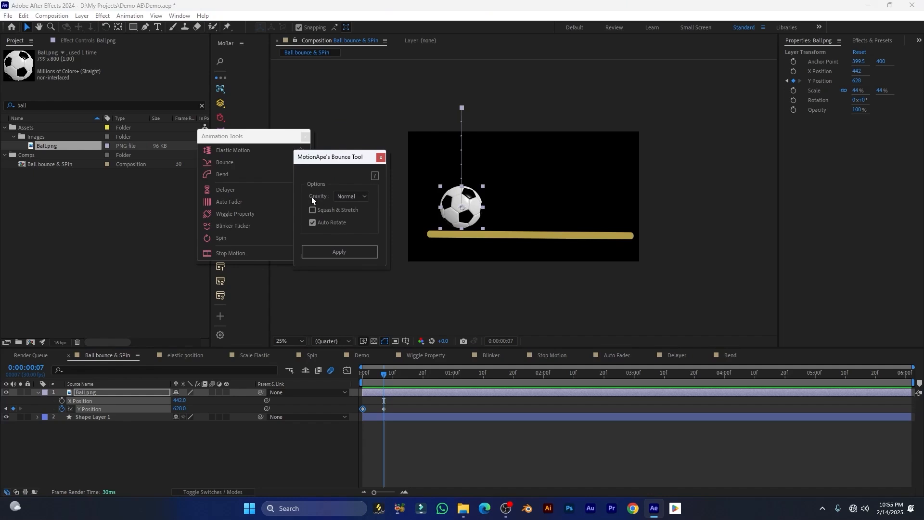
click(365, 199)
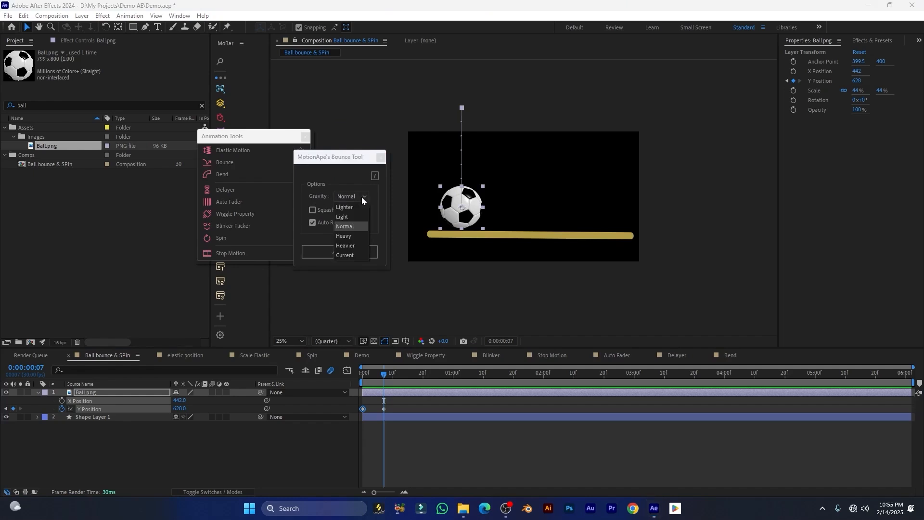
click(343, 226)
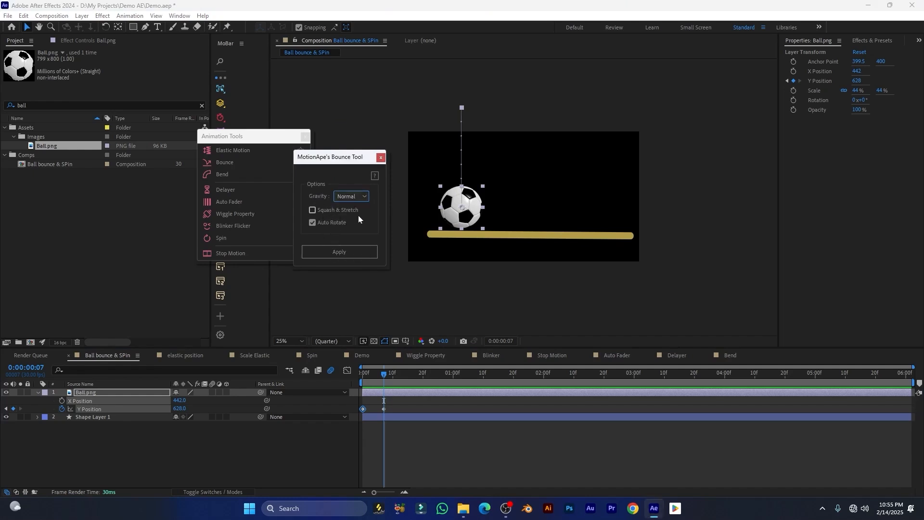
click(313, 223)
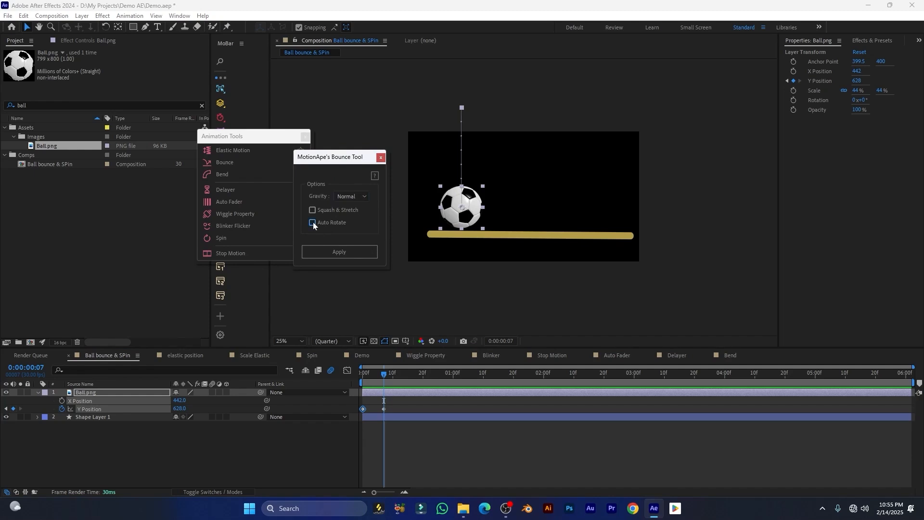
drag(337, 160, 336, 134)
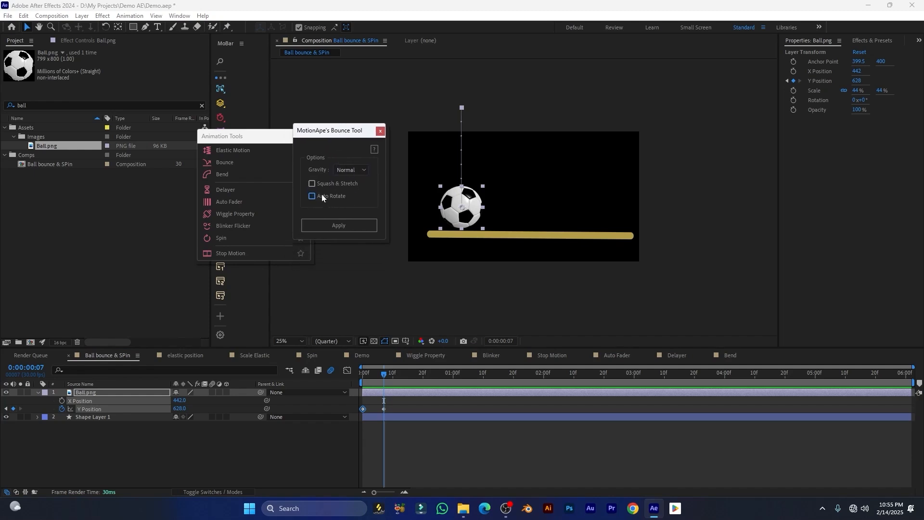
click(344, 227)
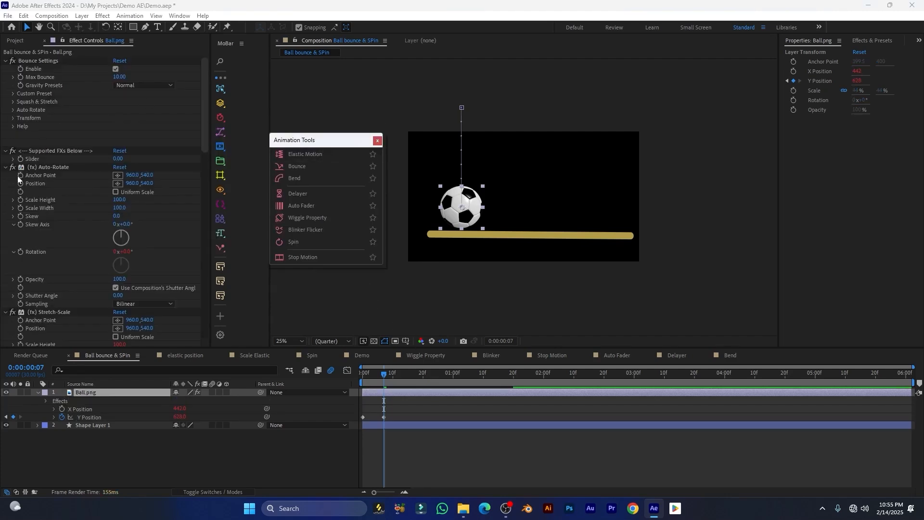
Collapse the Auto-Rotate through Squash-Down effect groups in Effect Controls
drag(319, 148, 781, 158)
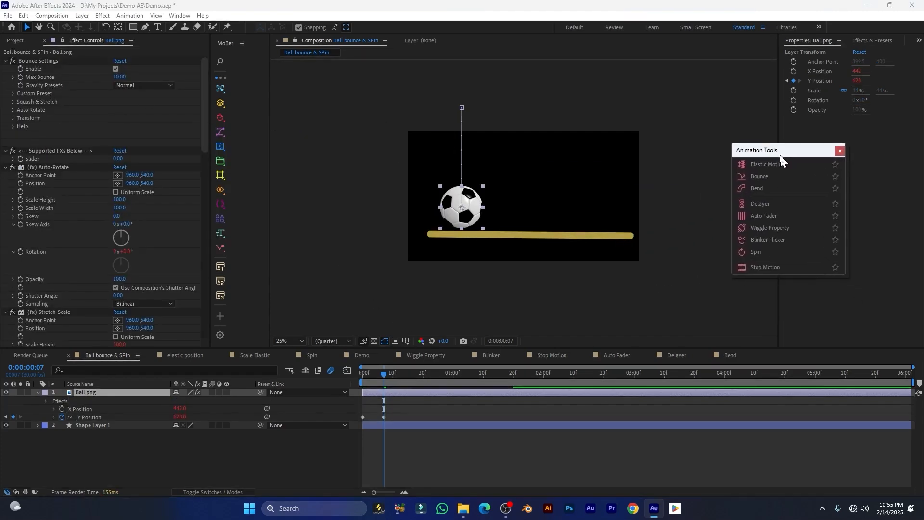
click(5, 167)
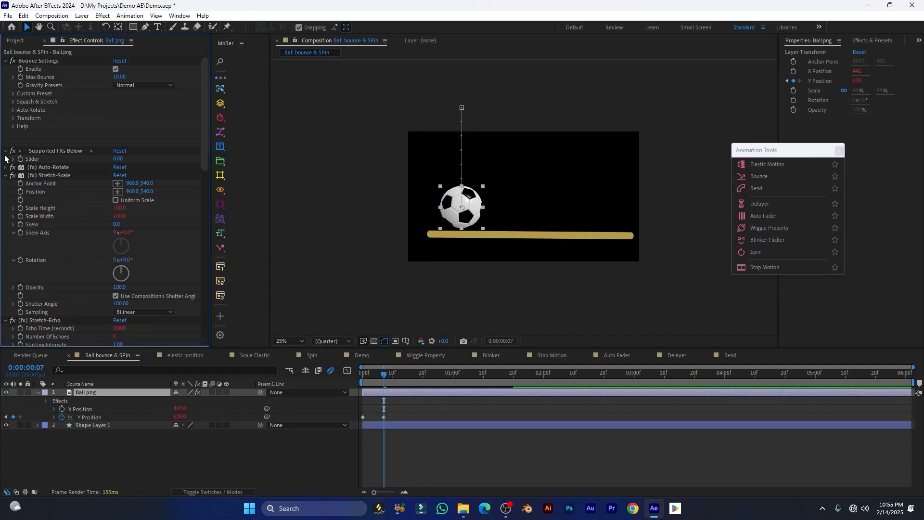
click(6, 167)
click(6, 176)
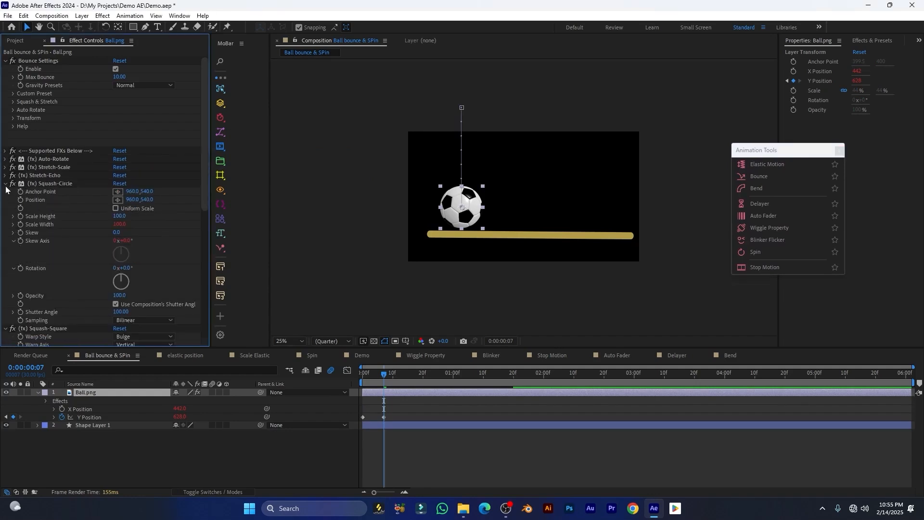
click(6, 184)
click(5, 193)
click(5, 200)
click(6, 208)
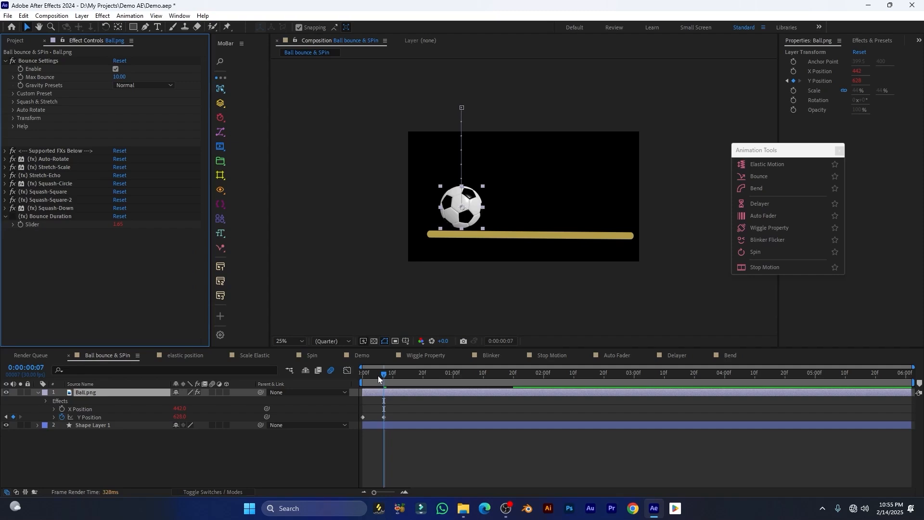
Preview the ball's bounce from the start of the timeline
drag(379, 377, 361, 378)
key(space)
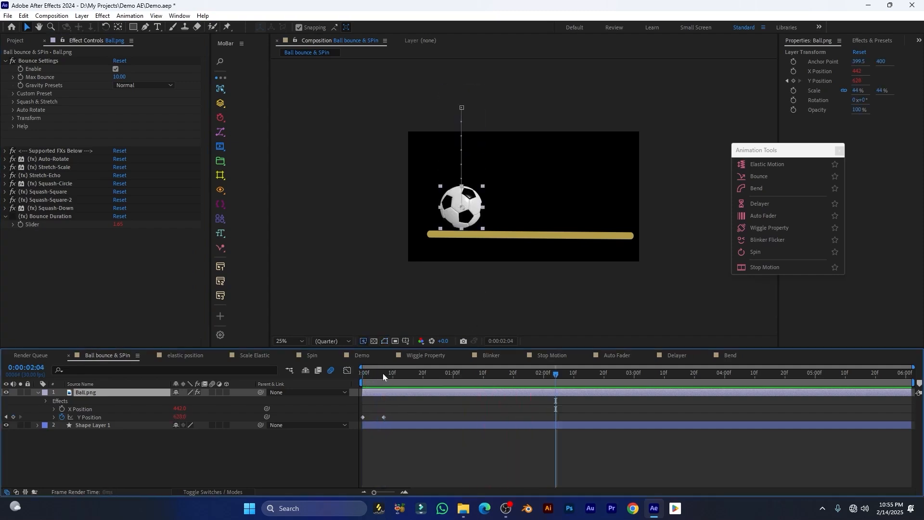
key(space)
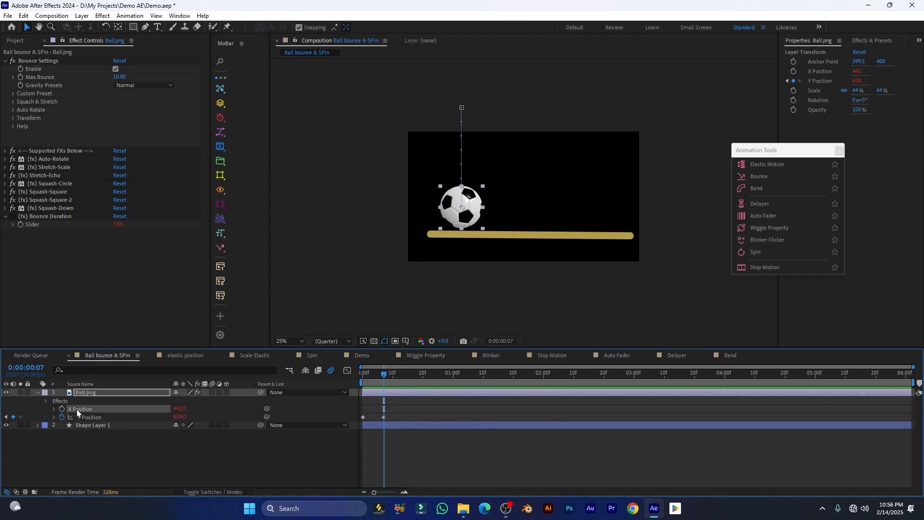
click(769, 154)
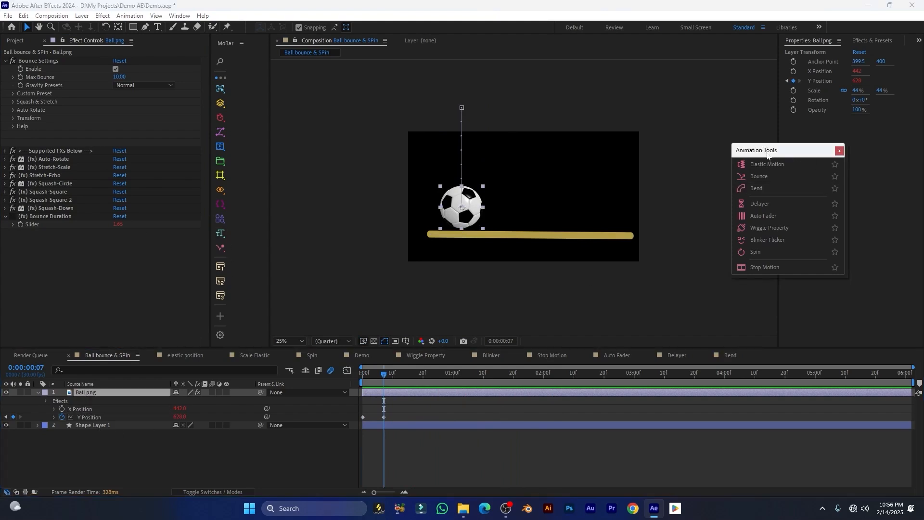
Add a MoBar Spin effect to the ball and preview the spinning bounce
click(758, 252)
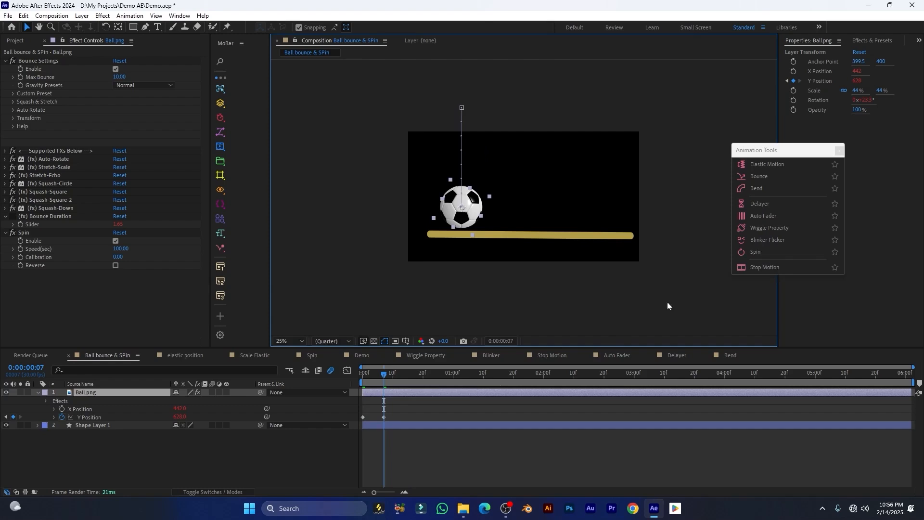
drag(380, 376, 362, 376)
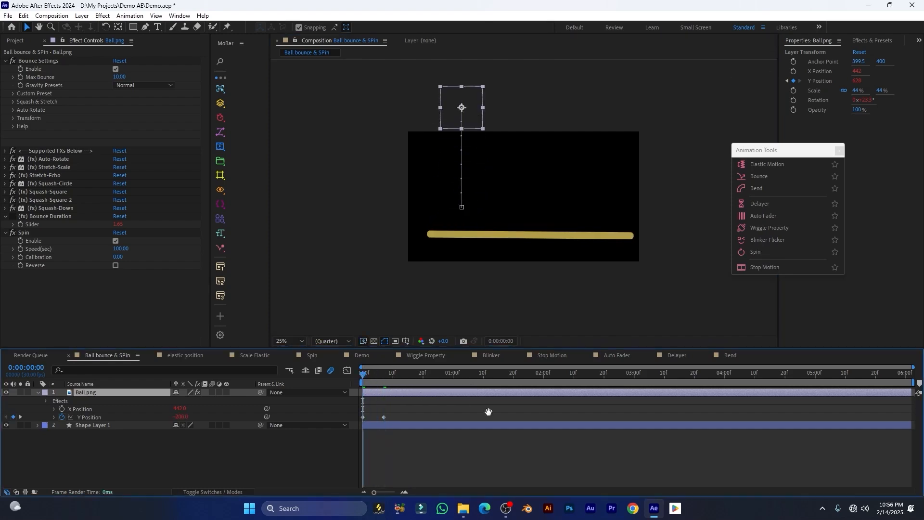
key(space)
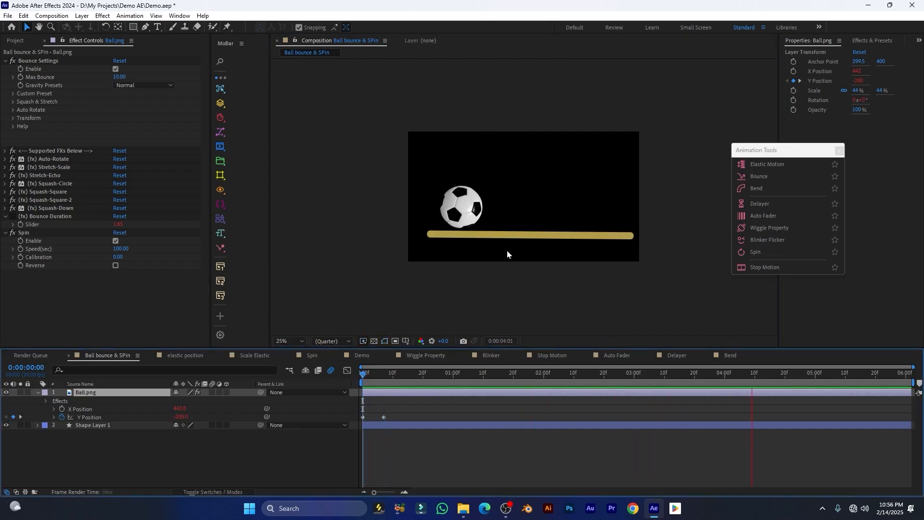
key(space)
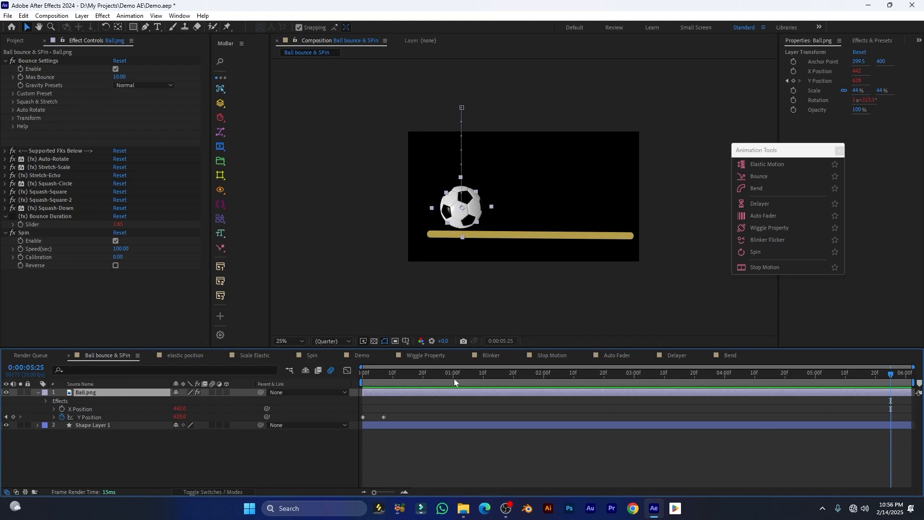
Keyframe the ball's X Position at 0:00:00:07 and 0:00:05:14, pushing it right
drag(410, 378, 390, 380)
click(62, 409)
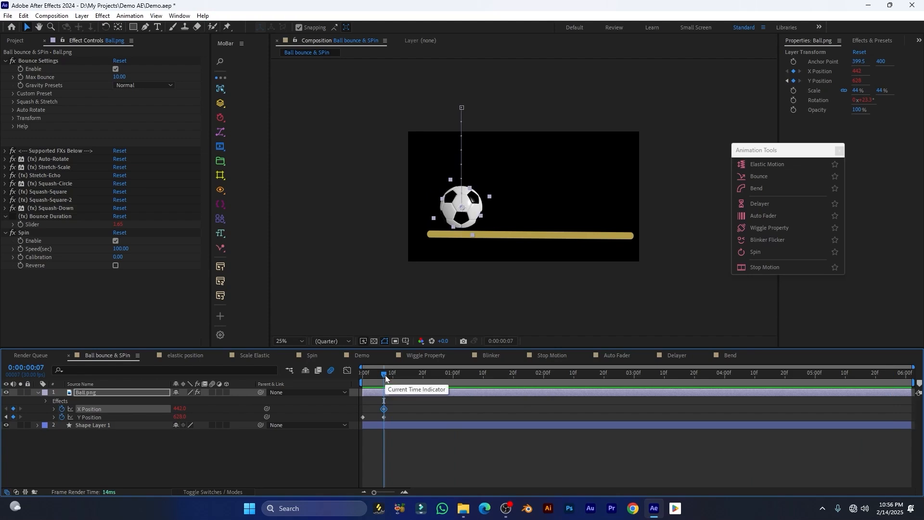
drag(385, 375, 858, 392)
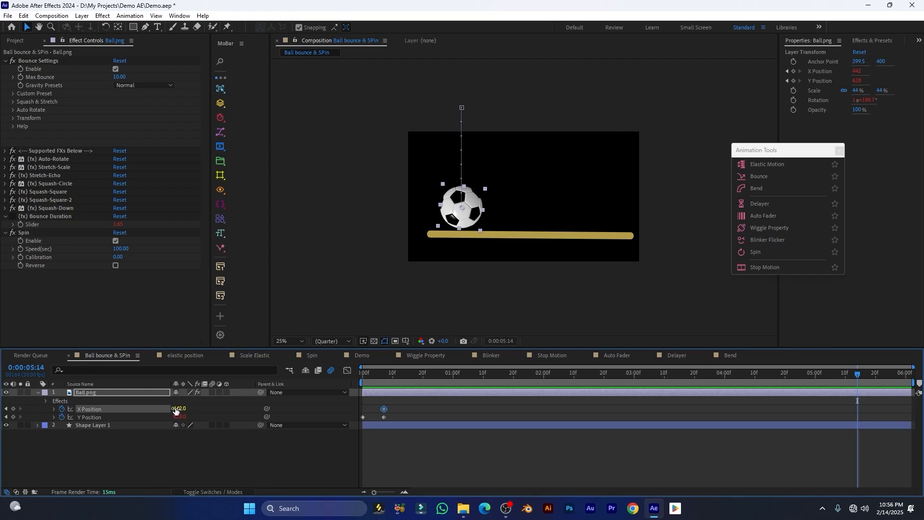
drag(176, 410, 741, 417)
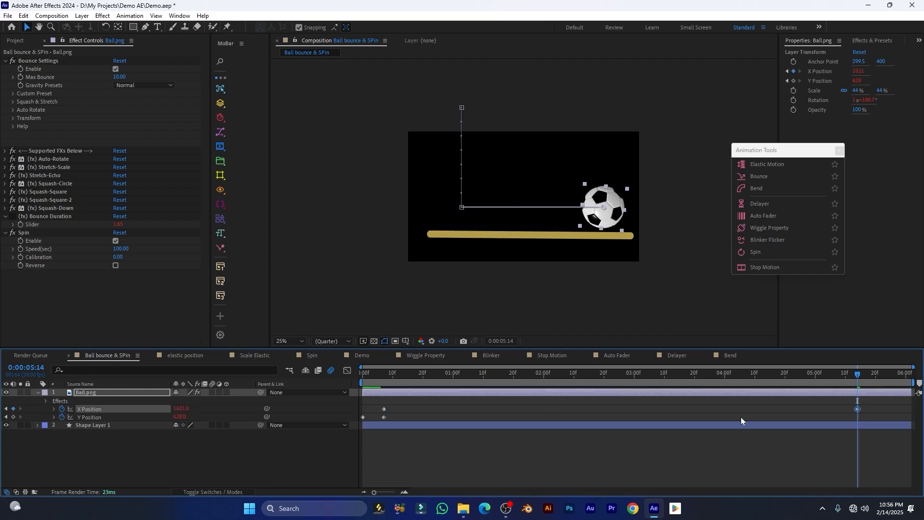
Preview the ball bouncing and rolling right across the bar
key(Home)
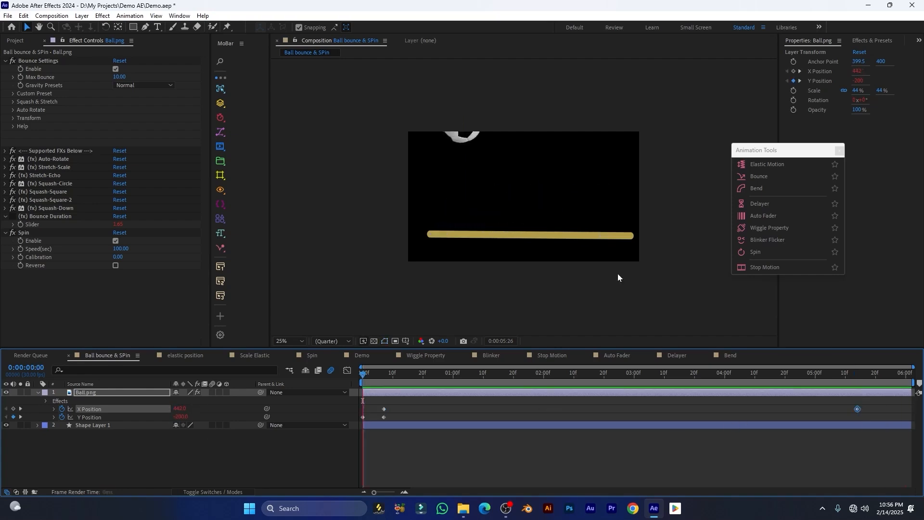
key(space)
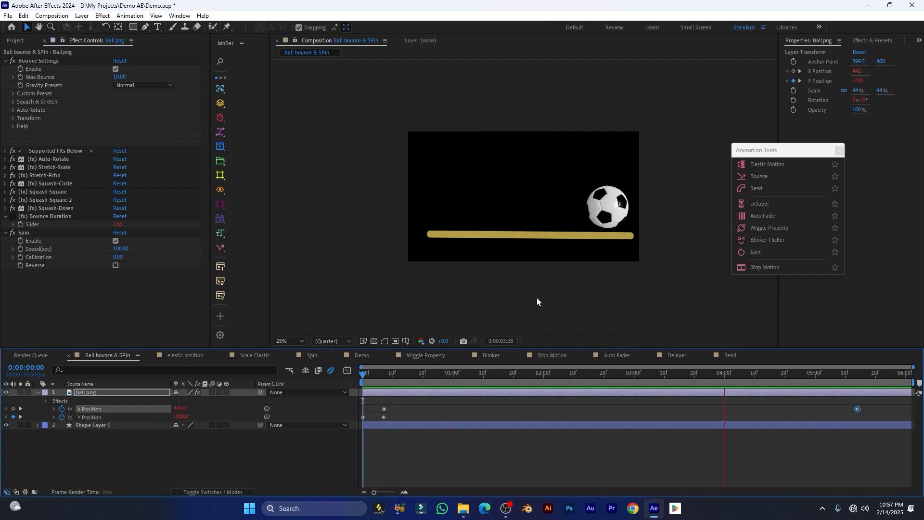
drag(556, 374, 389, 375)
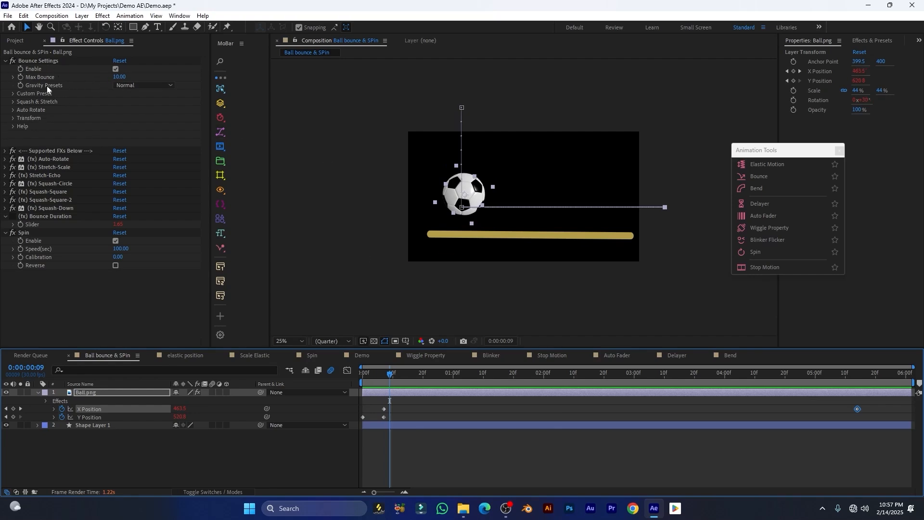
Switch the Bounce gravity preset to Light and preview the lighter bounce
click(126, 86)
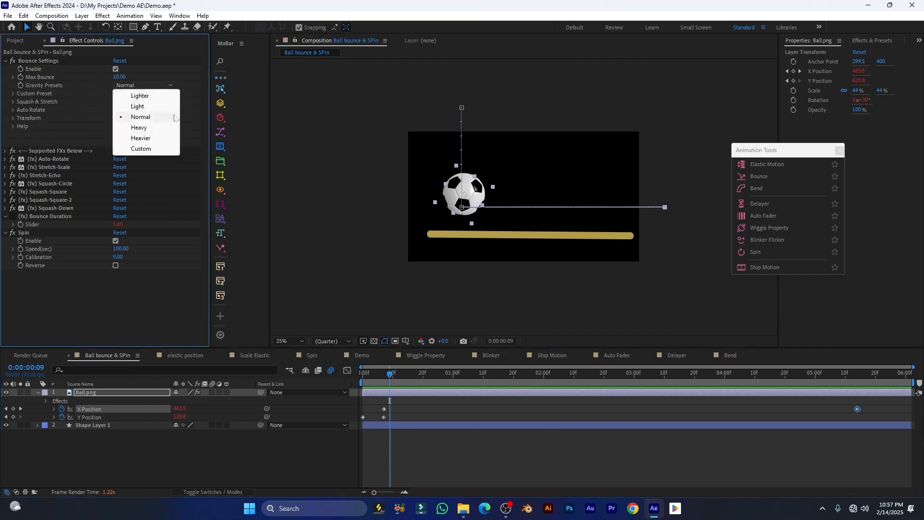
click(139, 106)
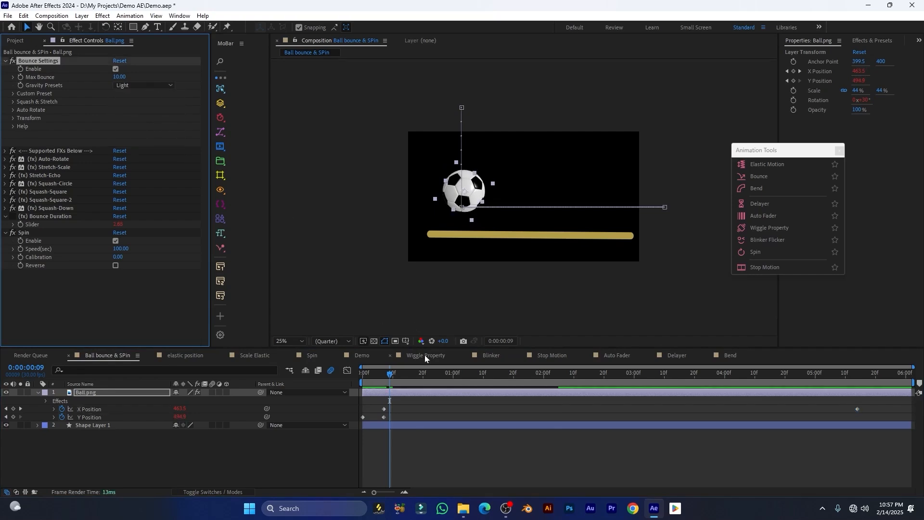
drag(392, 373, 363, 374)
key(space)
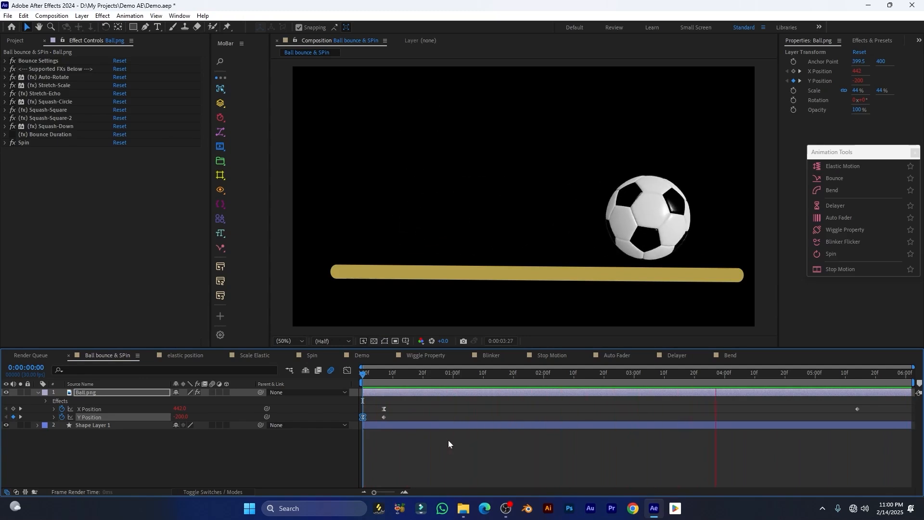
Scrub the elastic position comp, then open and preview the Spin comp's logo
click(183, 356)
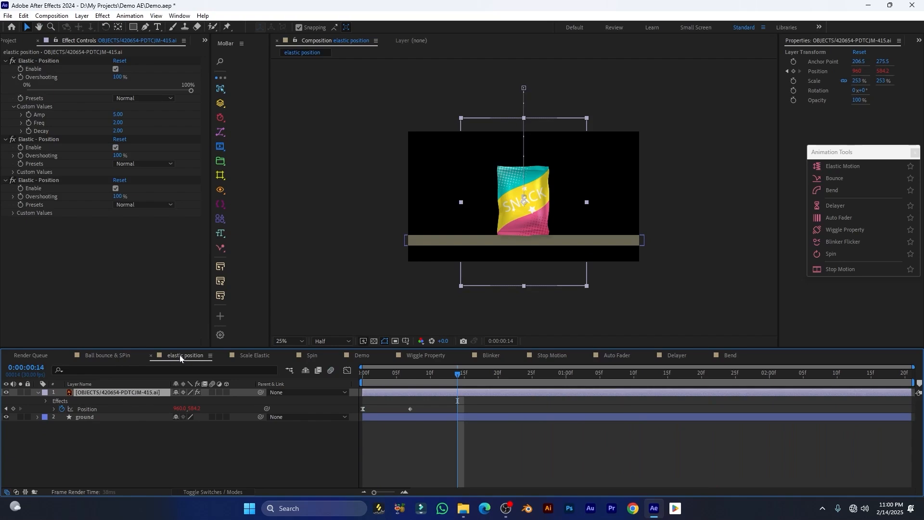
drag(379, 373, 344, 382)
click(320, 355)
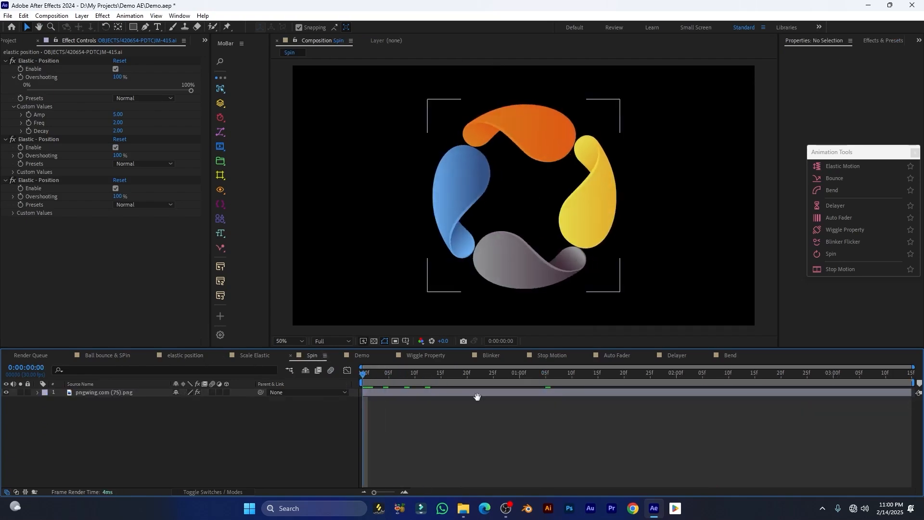
key(space)
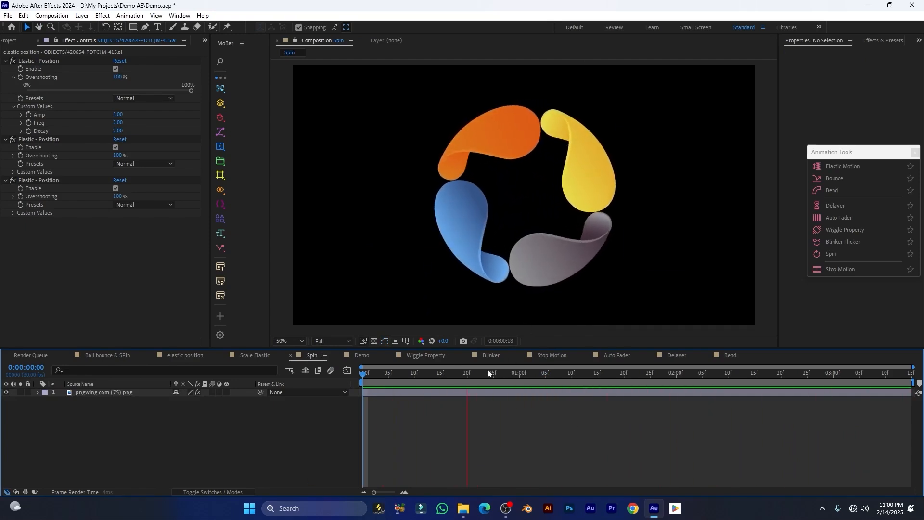
click(117, 392)
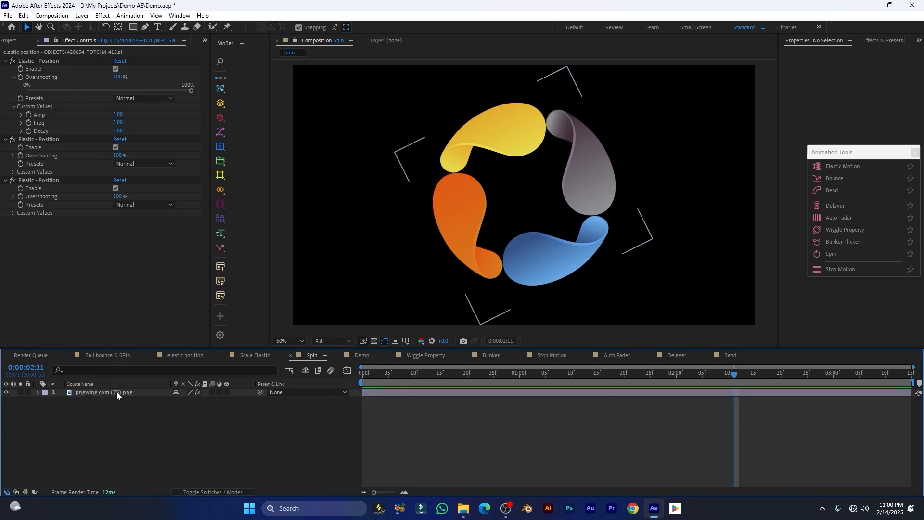
Delete the logo's existing Spin effect and reapply Spin from MoBar Animation Tools
click(31, 60)
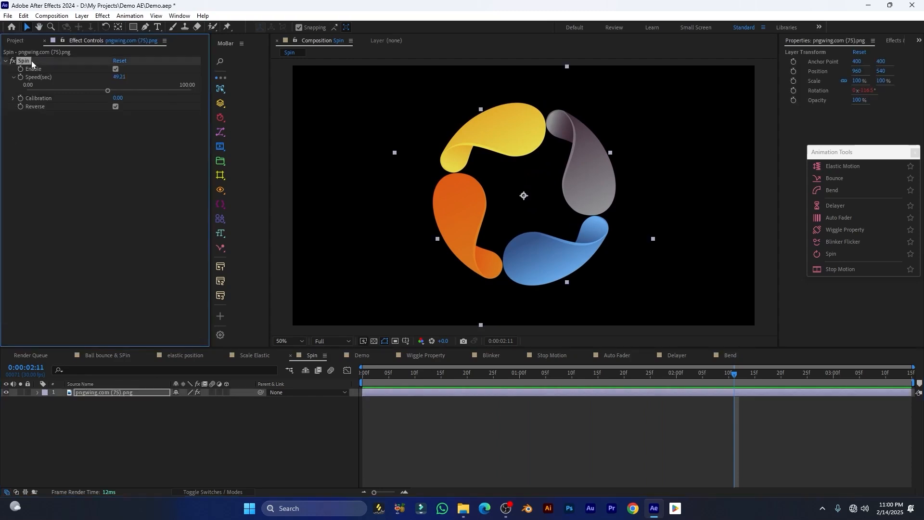
key(Delete)
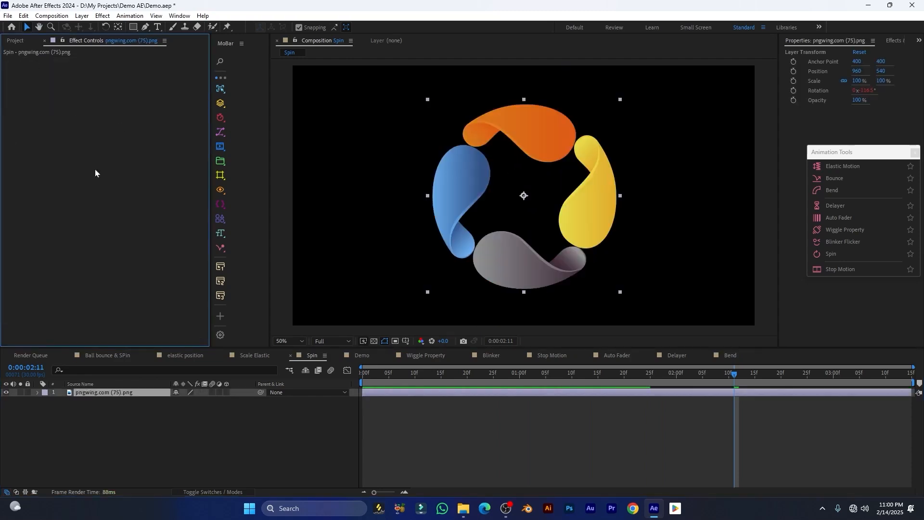
click(85, 392)
drag(849, 151, 310, 153)
click(266, 249)
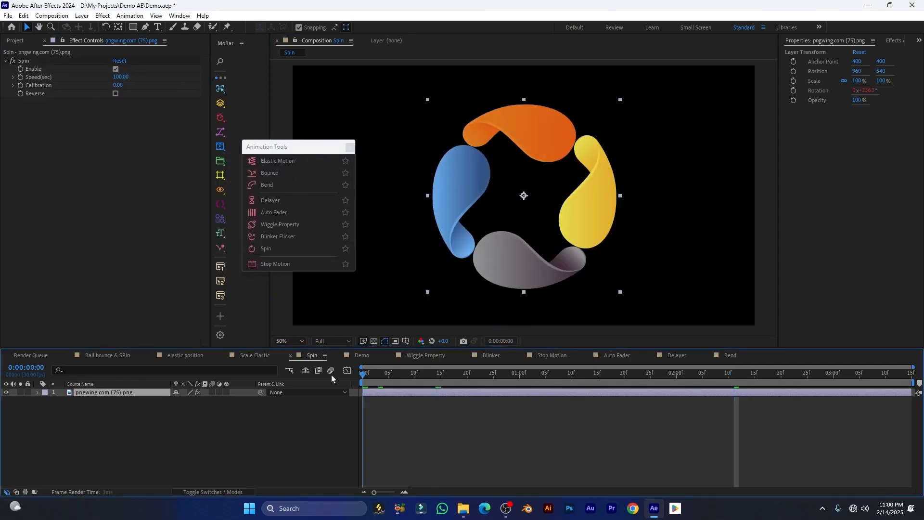
key(space)
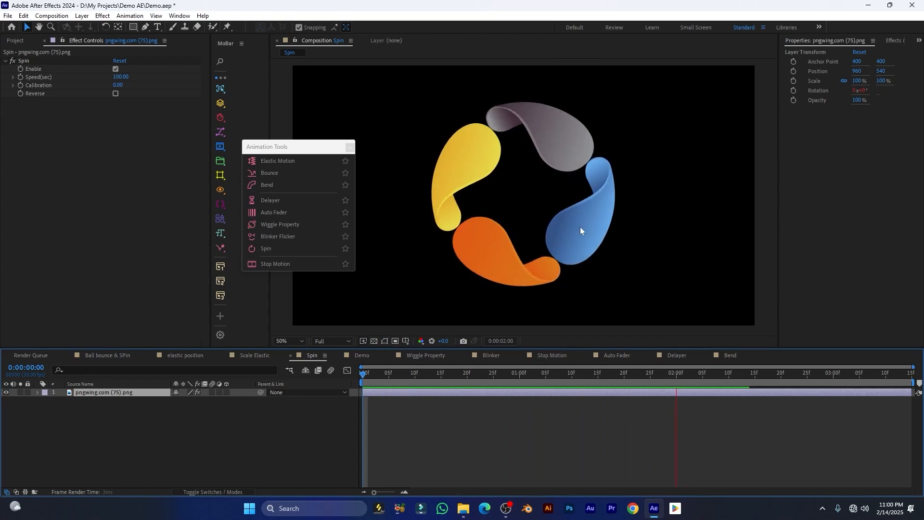
key(space)
Slow the logo's spin to Speed 40 and reverse its direction
drag(301, 152, 297, 151)
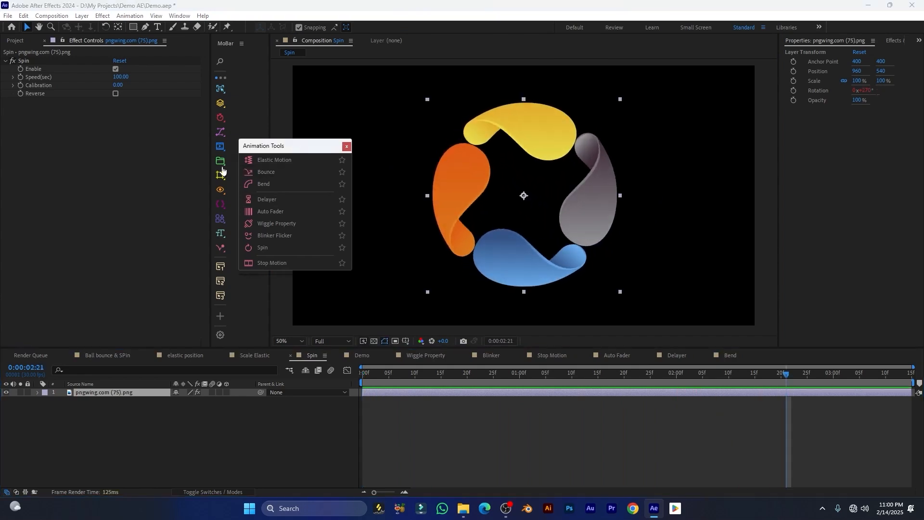
drag(125, 77, 89, 77)
key(space)
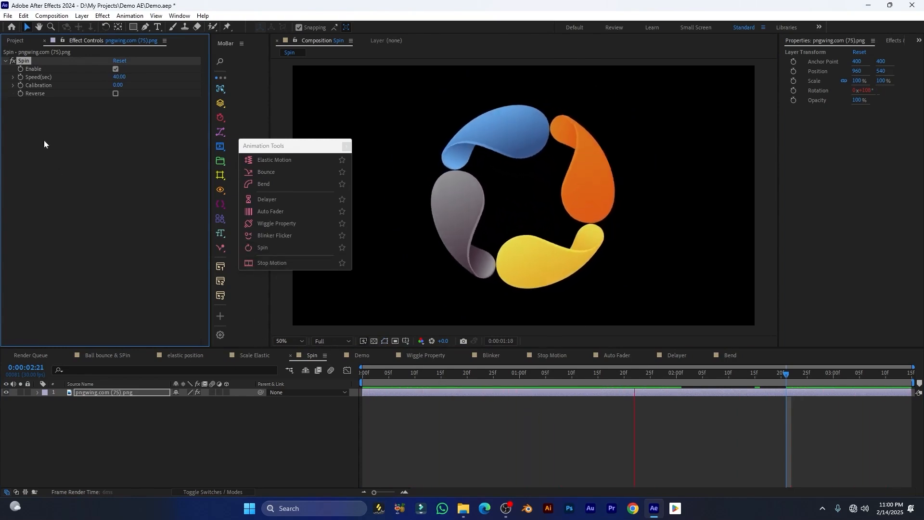
key(space)
key(space)
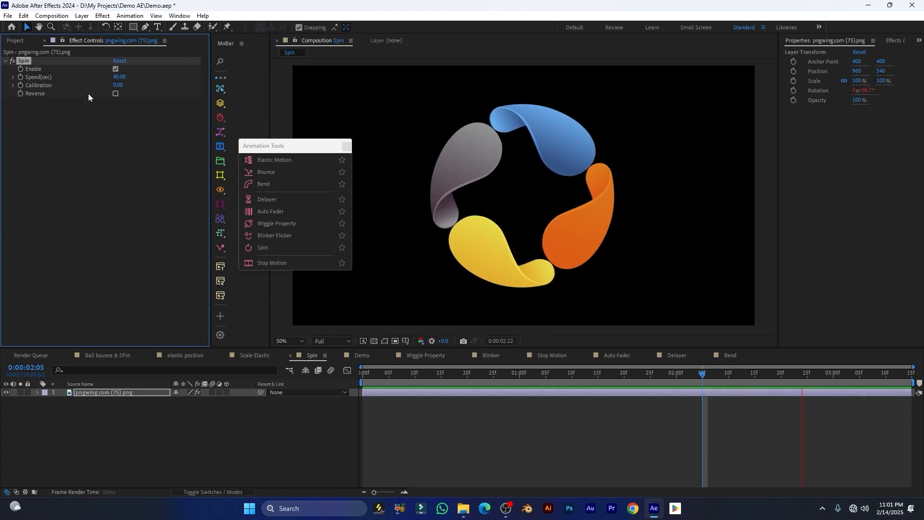
click(116, 95)
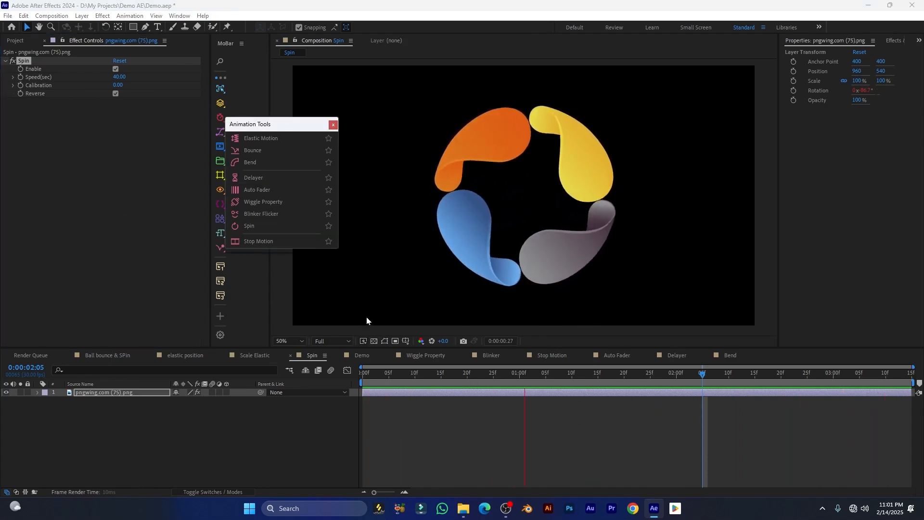
click(416, 373)
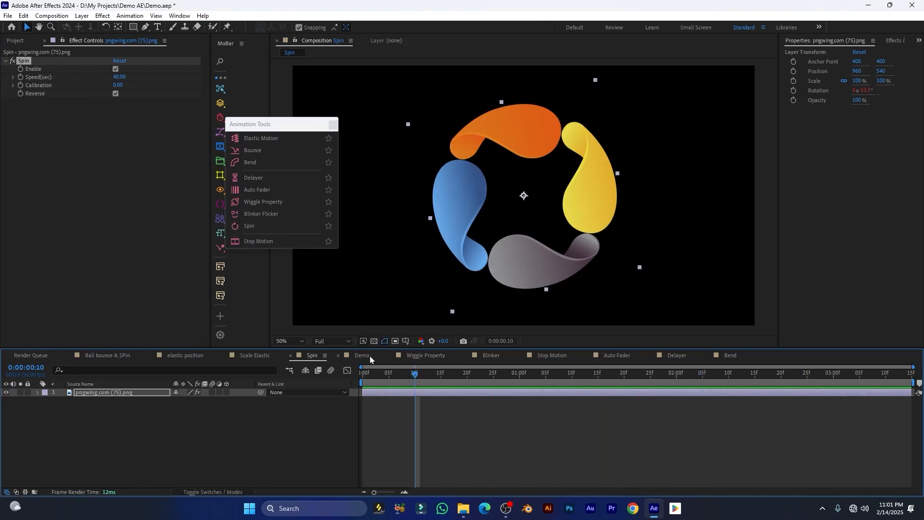
Open the Wiggle Property comp and preview the wiggling jar
click(431, 355)
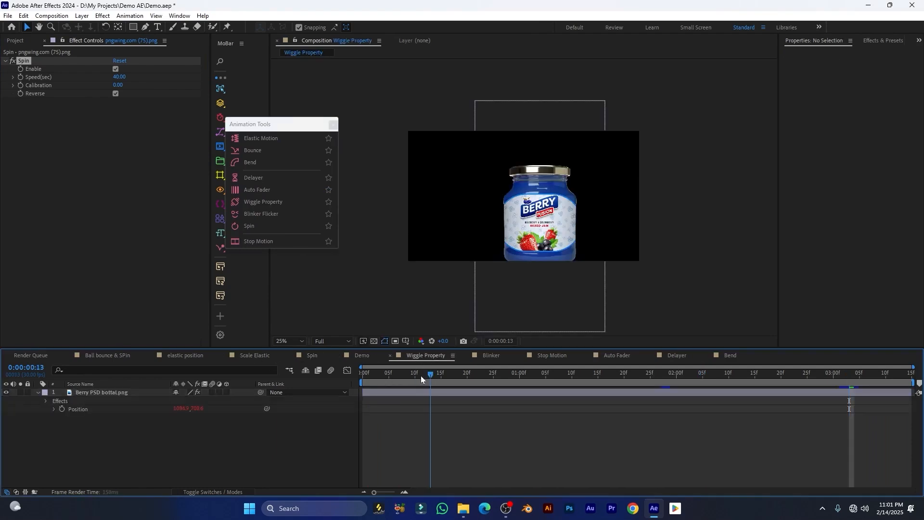
key(space)
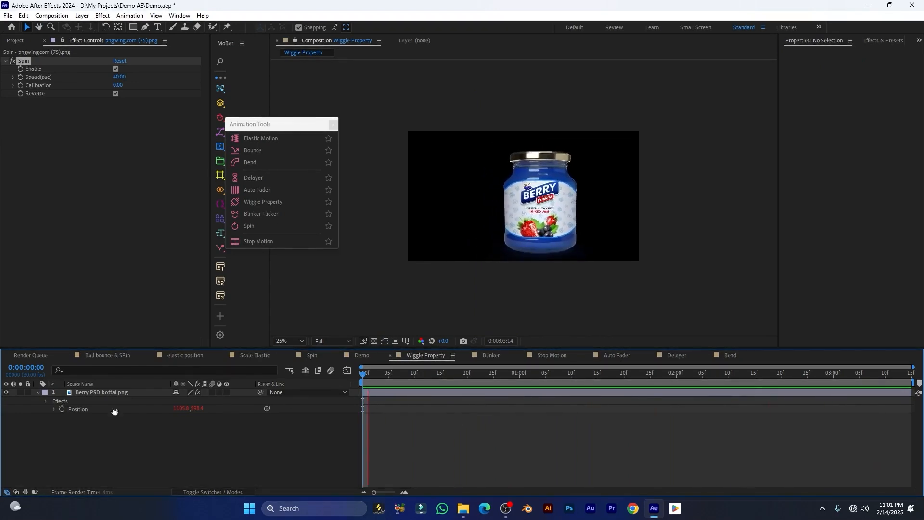
key(space)
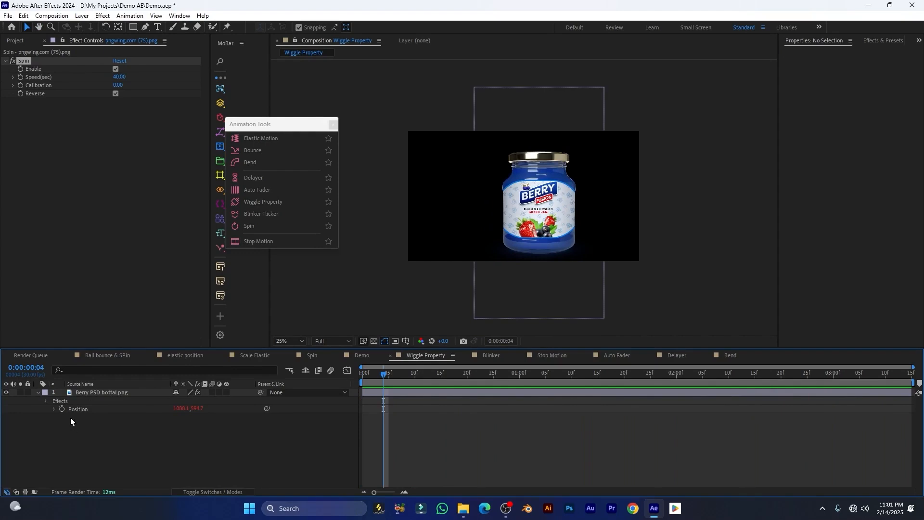
Delete the jar's Wiggles - Position effect, dismiss the notice, and select its Position property
click(78, 408)
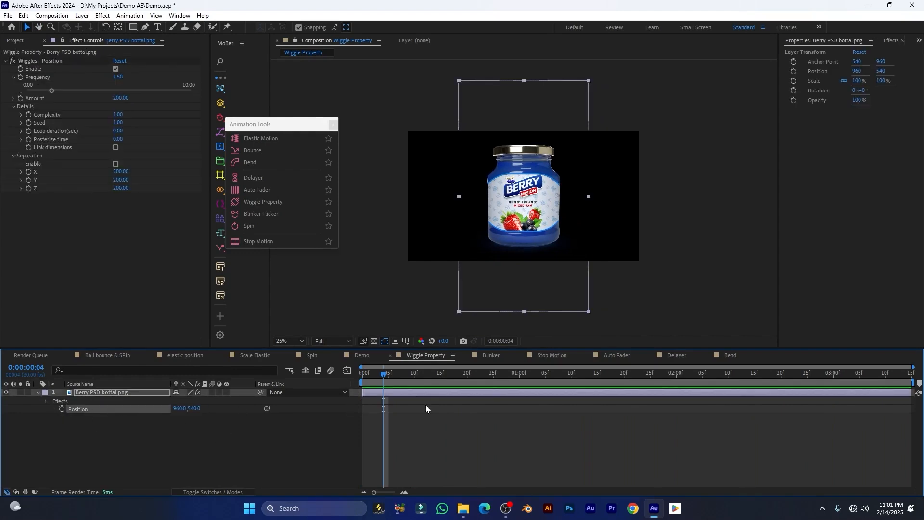
click(51, 62)
key(Delete)
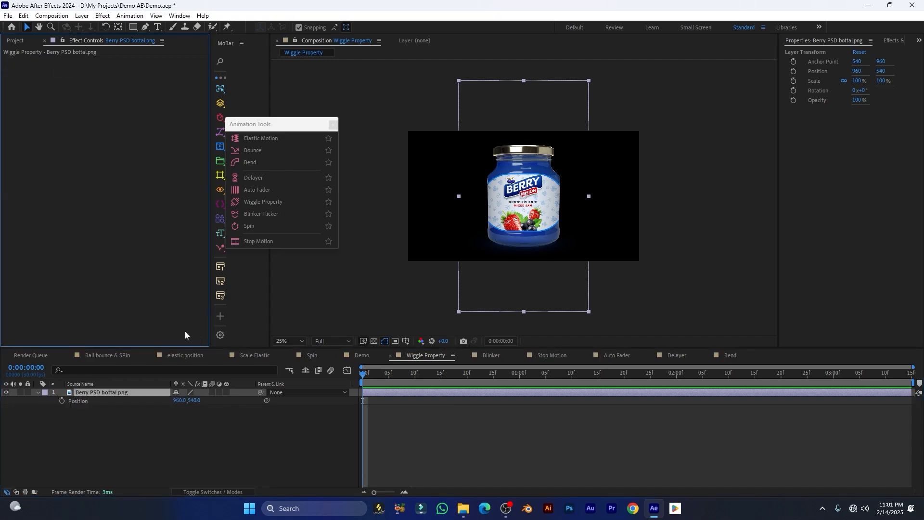
click(360, 376)
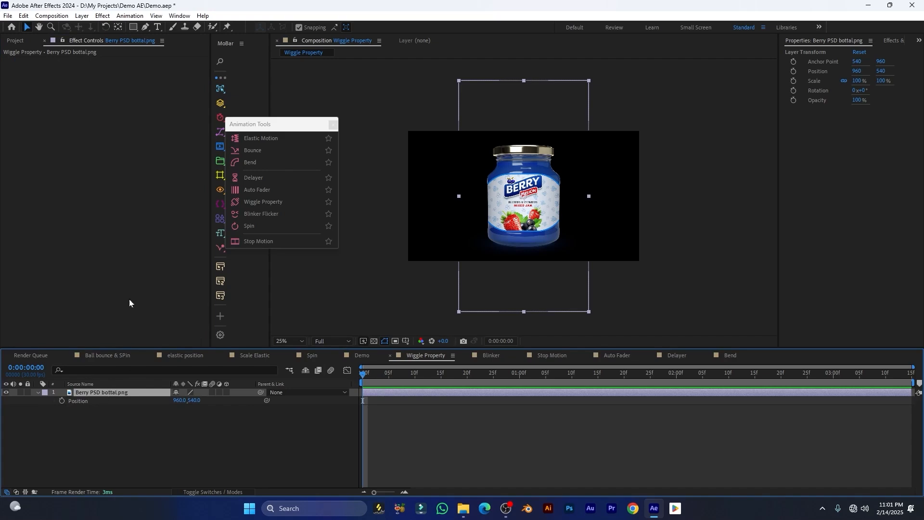
click(268, 204)
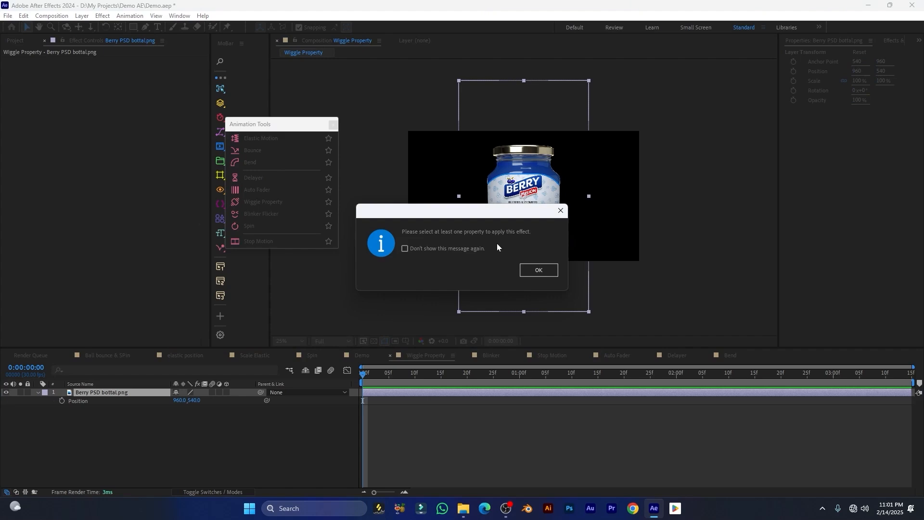
click(531, 272)
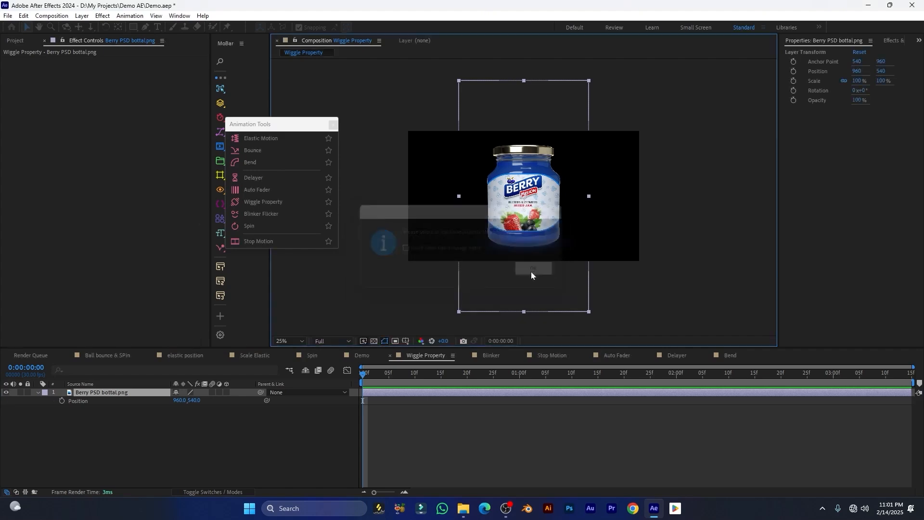
click(75, 402)
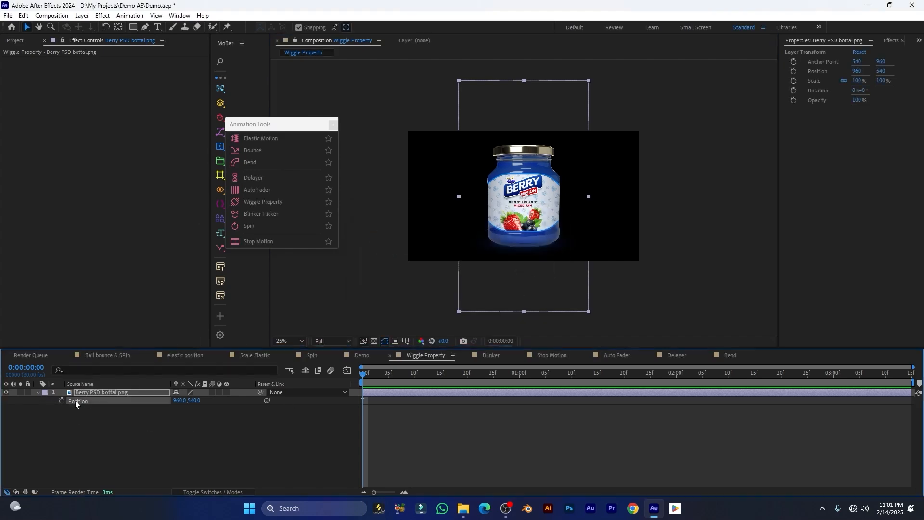
Add a MoBar wiggle to the jar's Position and preview it
click(259, 203)
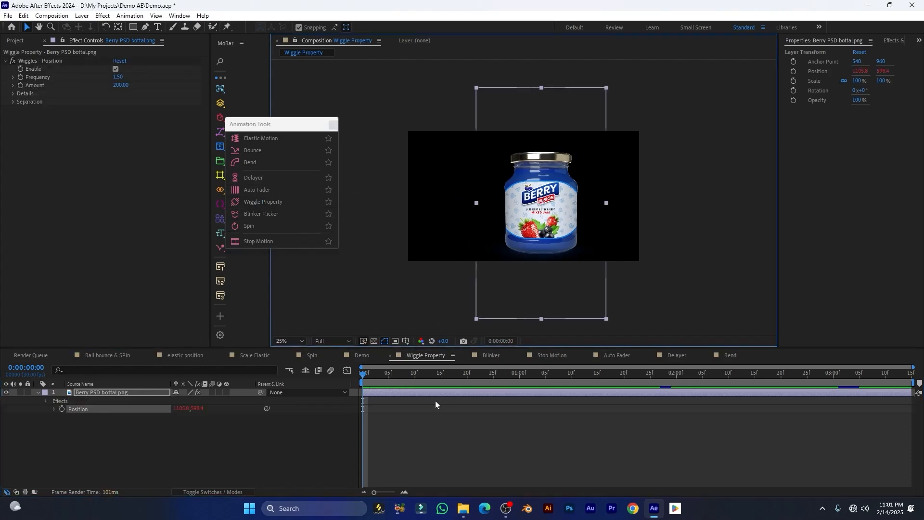
key(space)
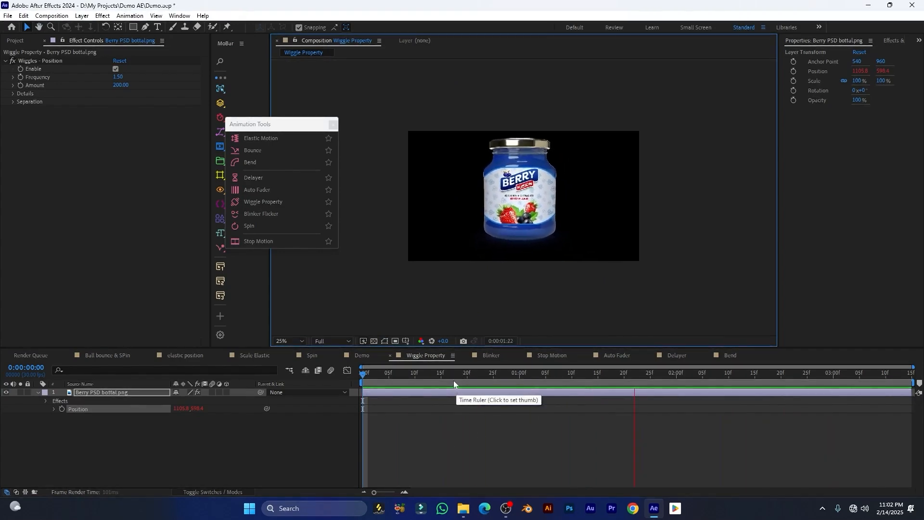
click(387, 380)
drag(386, 380, 393, 380)
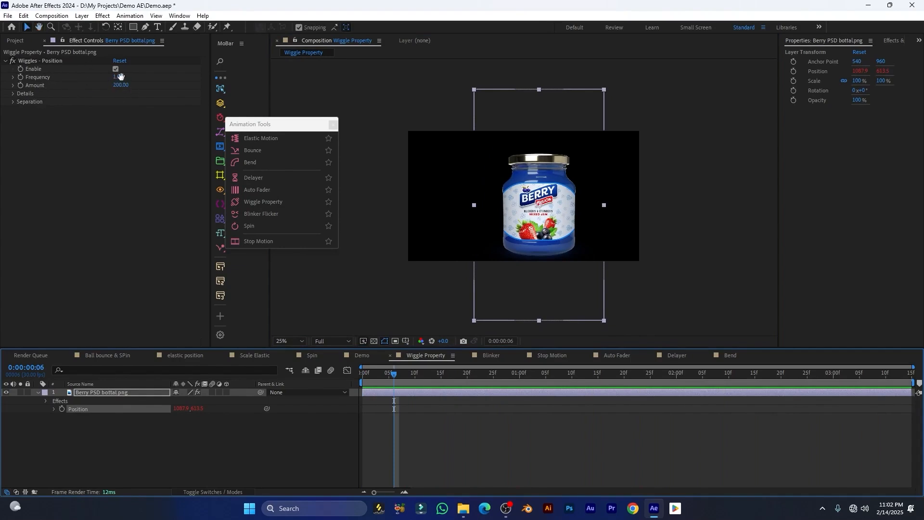
key(space)
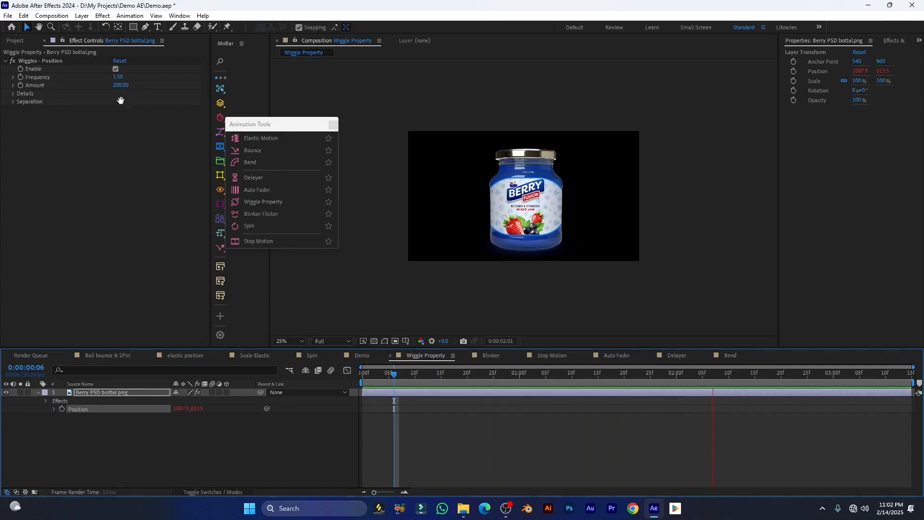
key(space)
Set the wiggle Amount to 100 and the Details separation values to 100, then preview
click(118, 86)
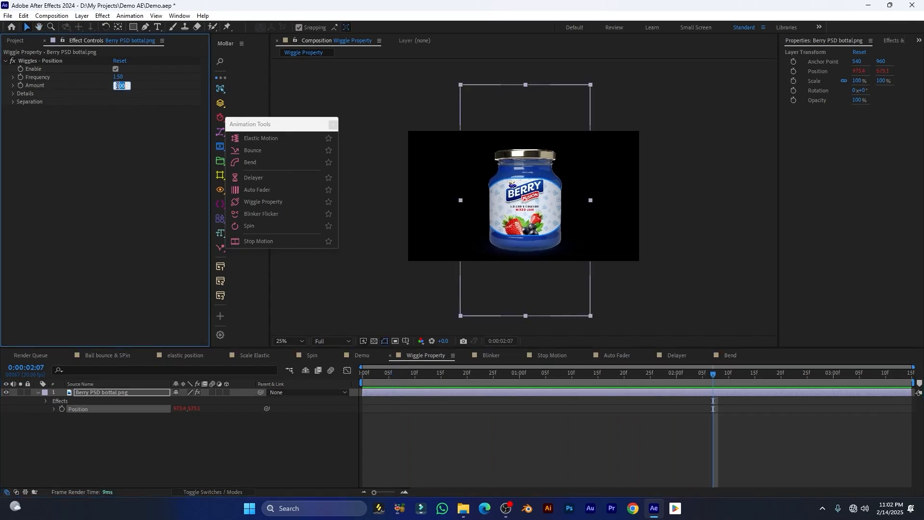
text(100)
key(Return)
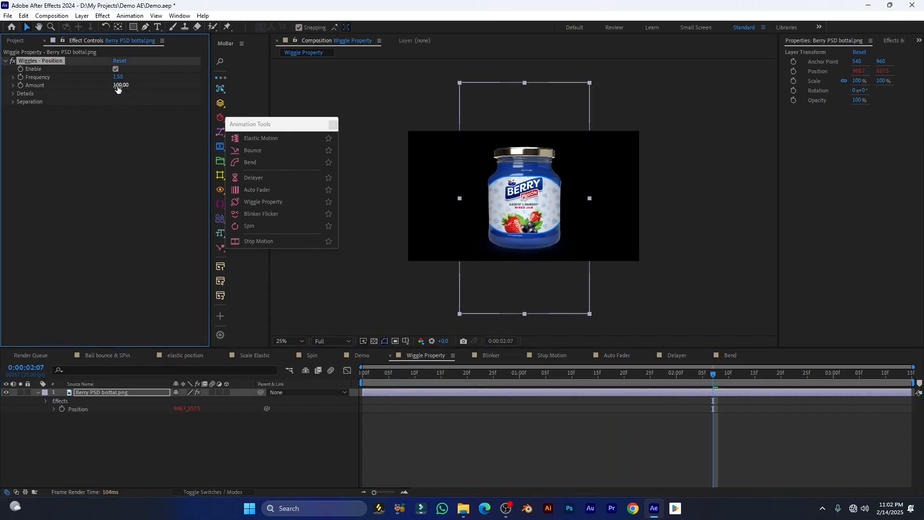
click(14, 94)
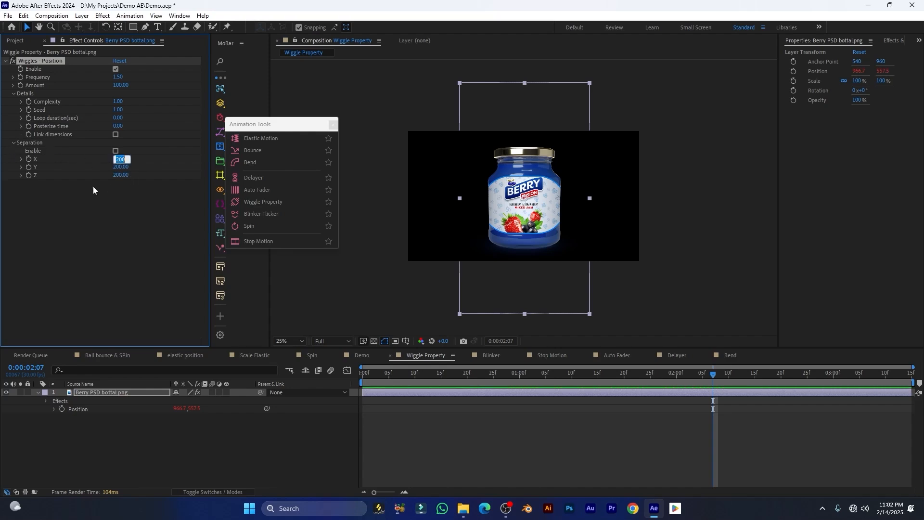
text(100)
key(Return)
text(100)
key(space)
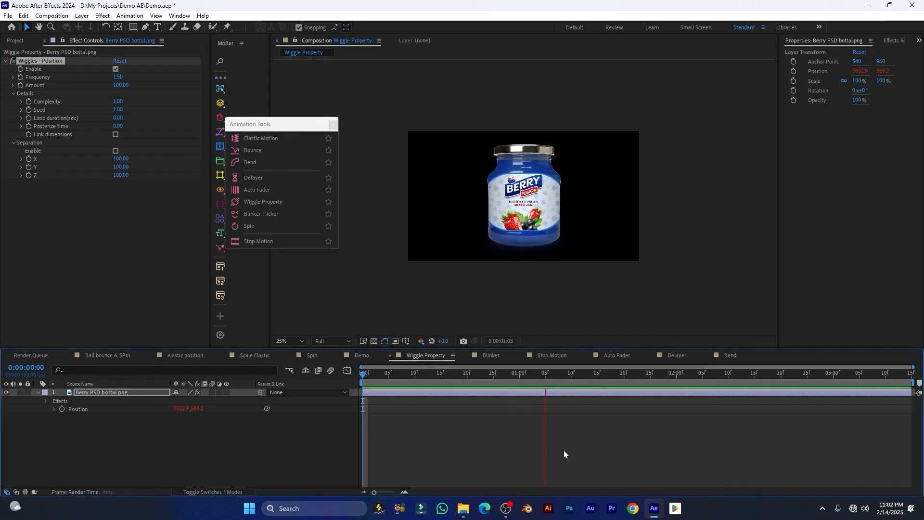
key(space)
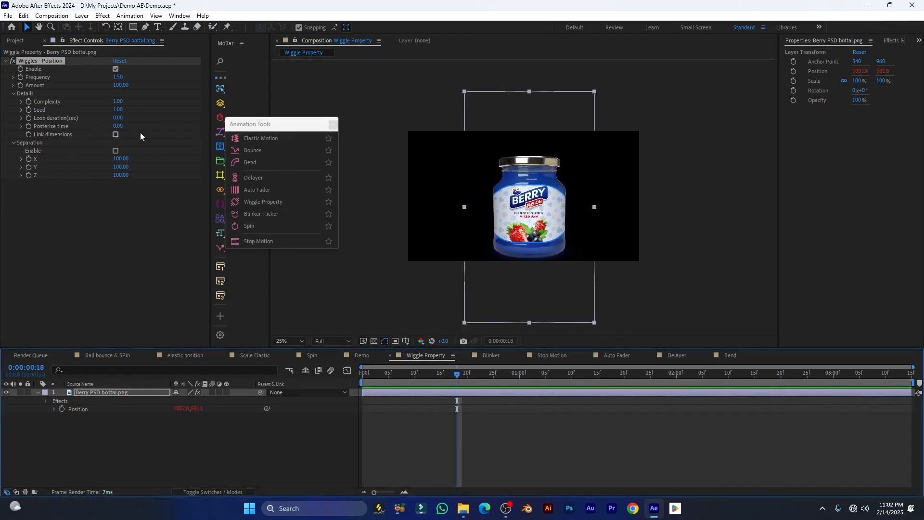
Set the wiggle Frequency to 1 and preview the jar
click(118, 78)
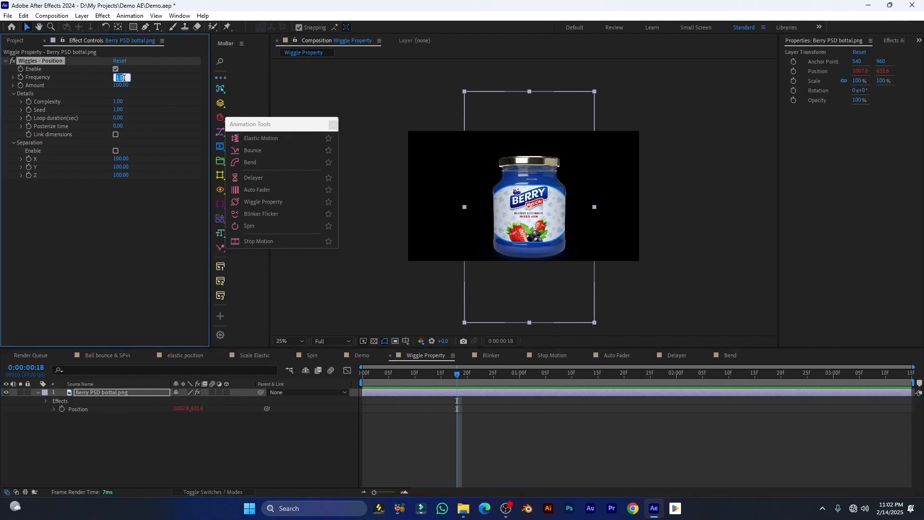
text(1)
key(Return)
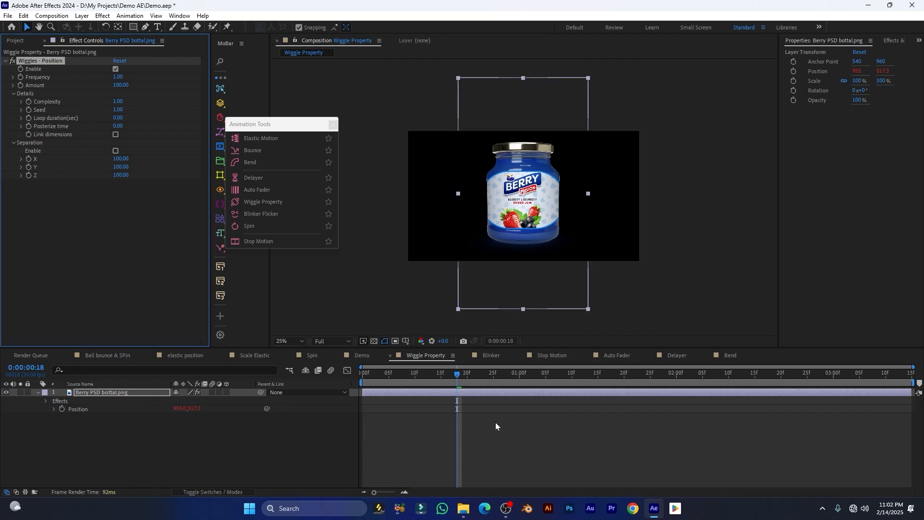
key(space)
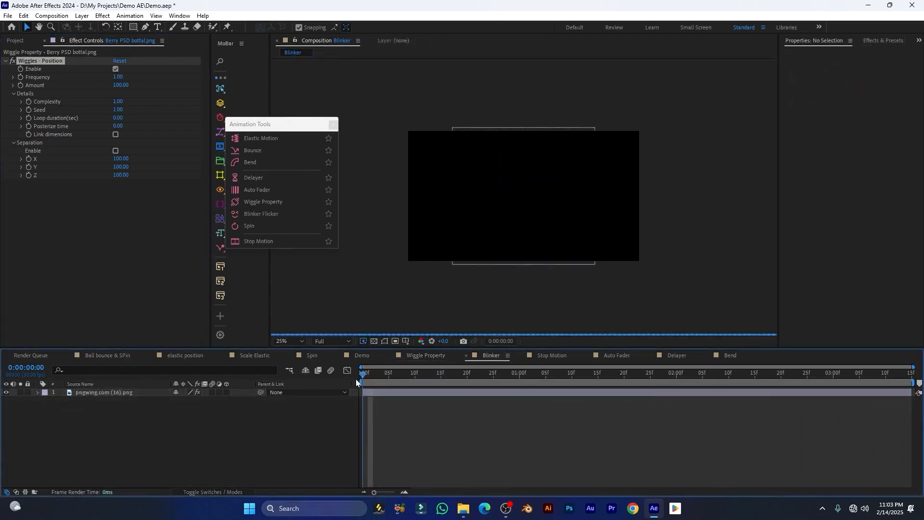
Apply Blinker Flicker to the pngwing.com (16).png word-cloud layer in the Blinker comp
key(space)
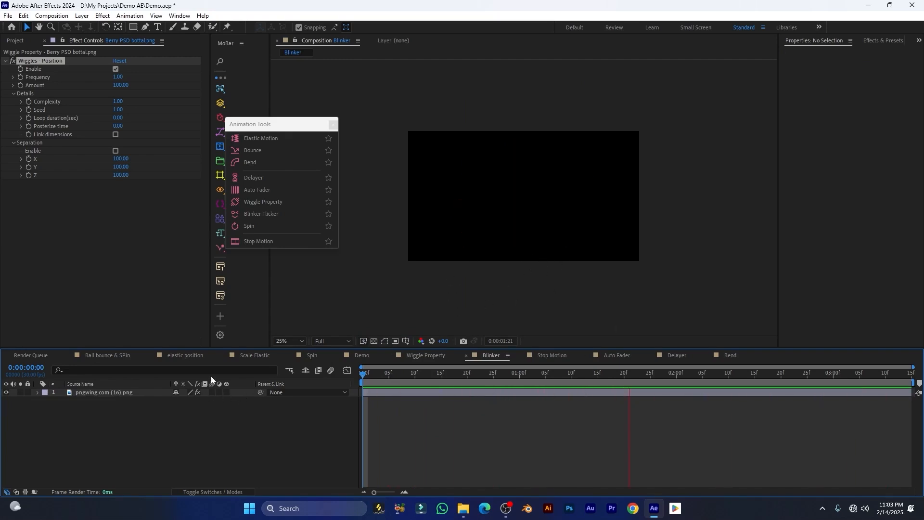
click(124, 392)
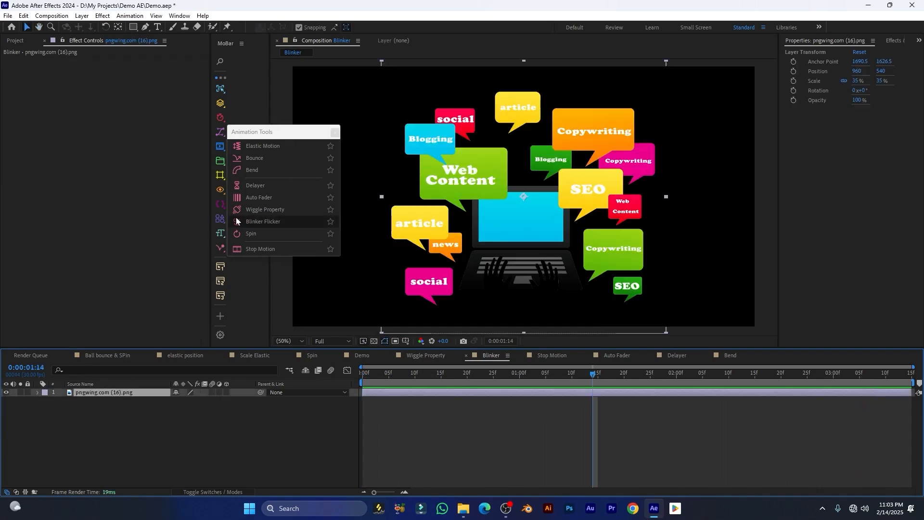
click(262, 223)
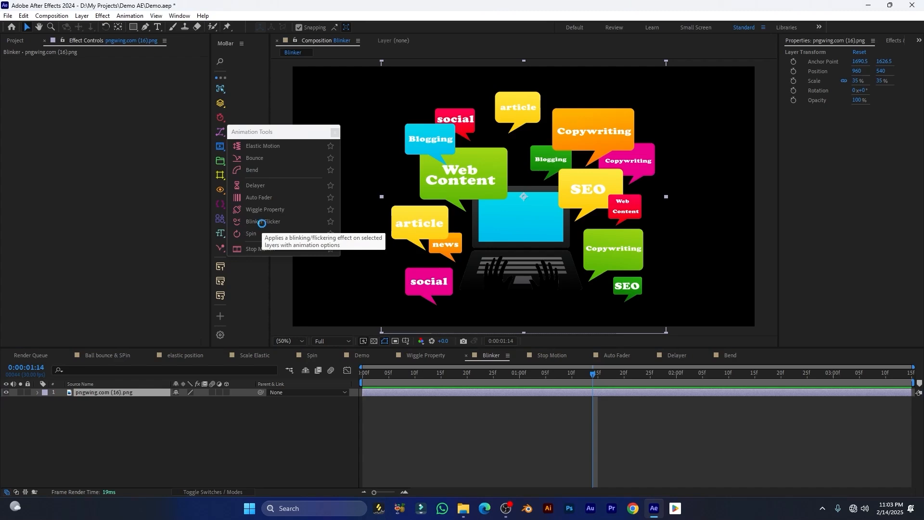
Preview the flicker from the first frame, then switch to and play the Stop Motion comp
drag(391, 374, 340, 376)
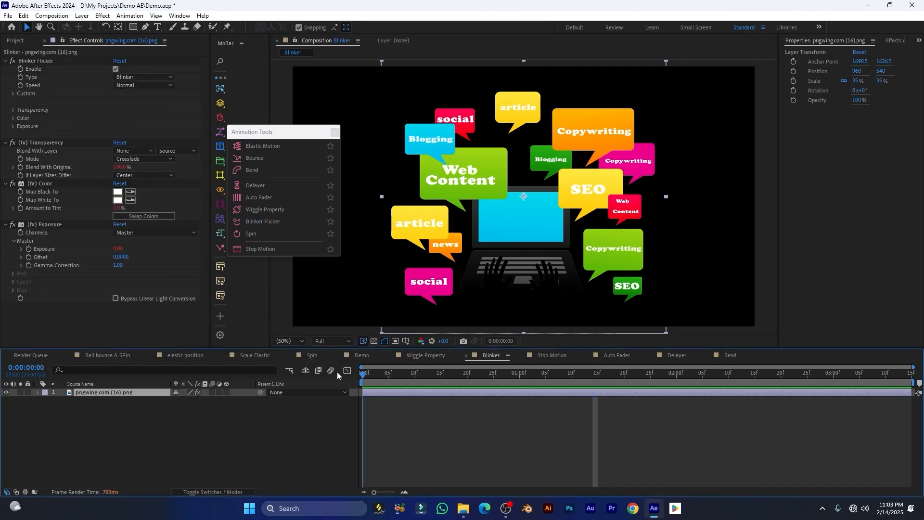
key(space)
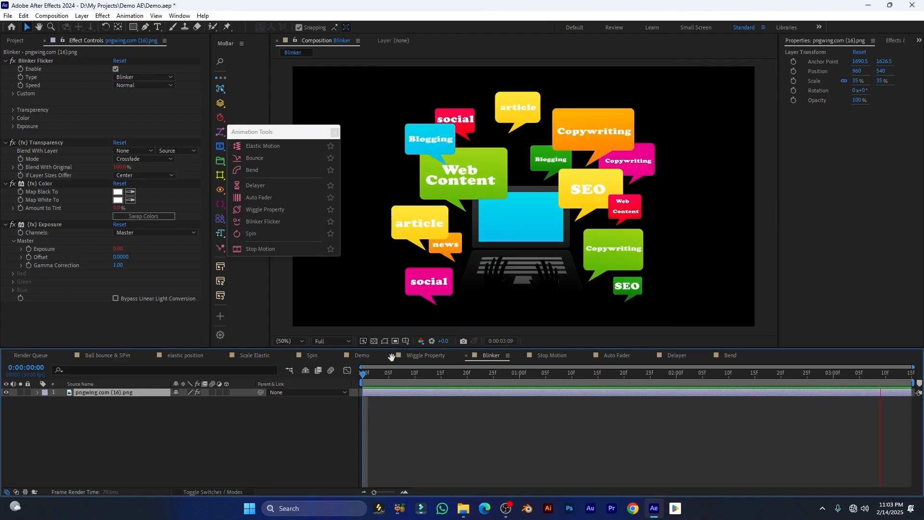
key(space)
click(553, 355)
key(space)
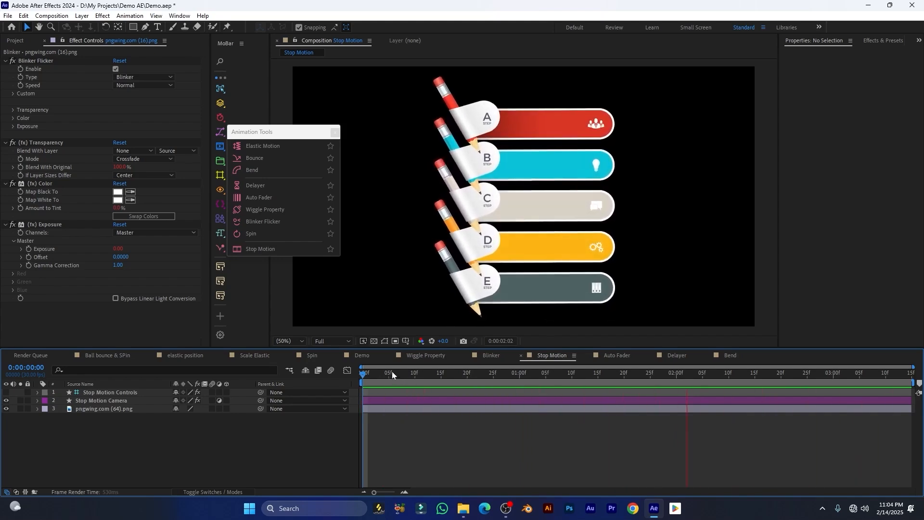
Delete the old Stop Motion Controls and Stop Motion Camera layers
click(379, 373)
click(134, 392)
shift+click(138, 401)
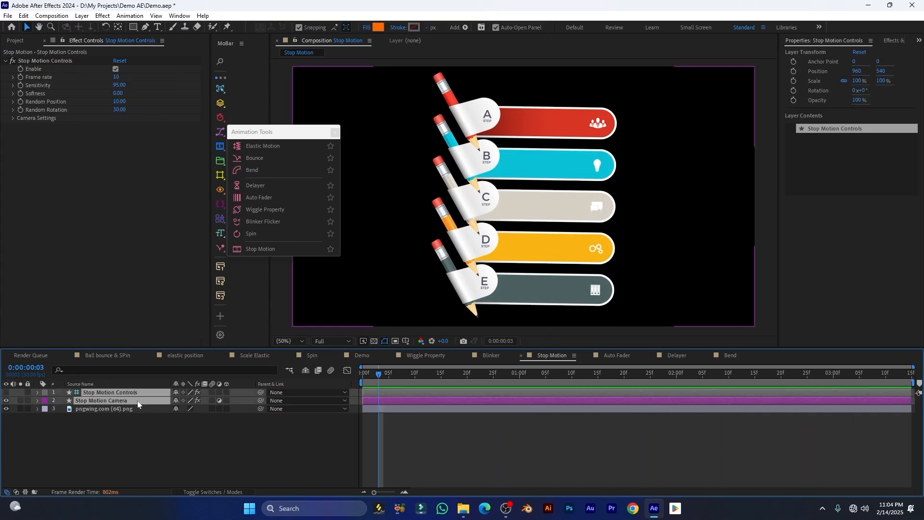
key(Delete)
Reapply Stop Motion to the pngwing.com (64).png infographic and preview it
click(125, 393)
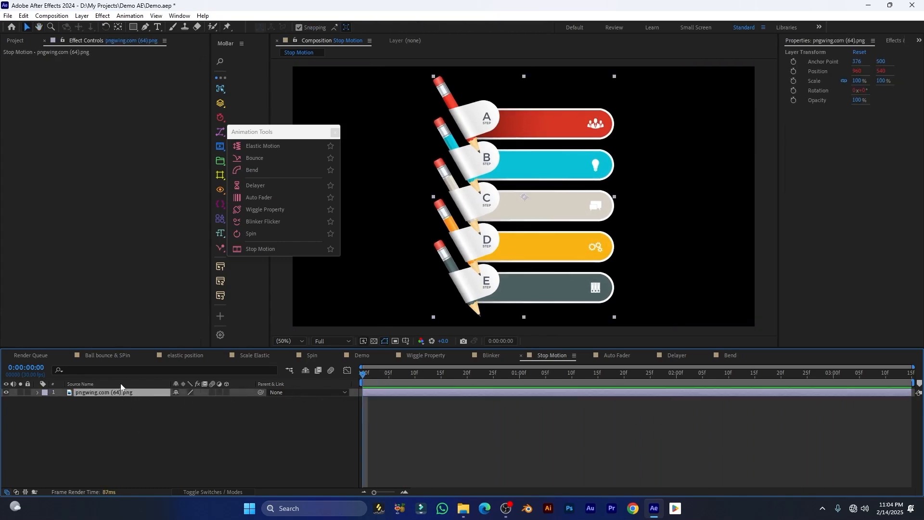
click(256, 249)
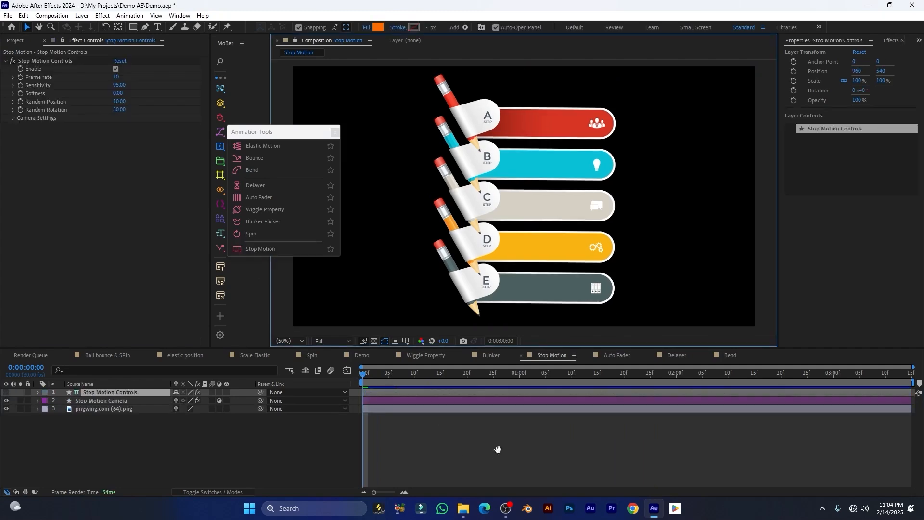
key(space)
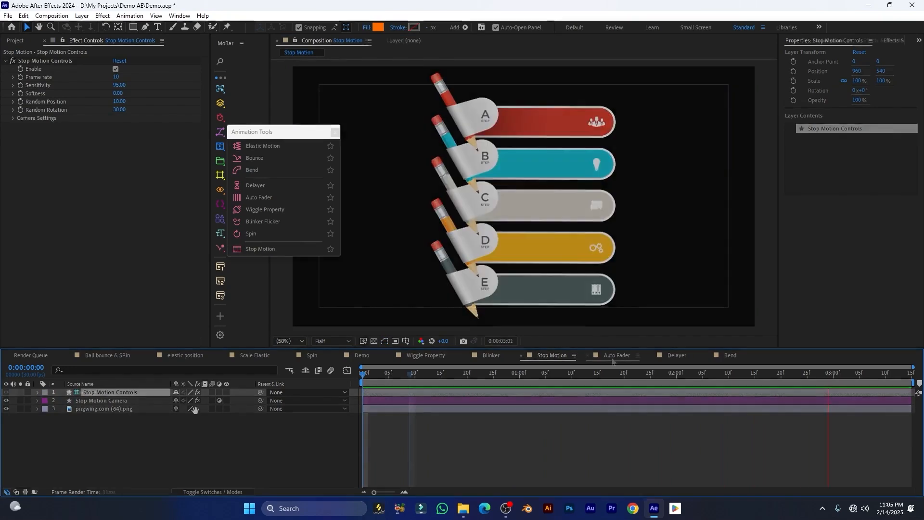
Preview Back.jpg's existing fade-in in the Auto Fader comp from the first frame
click(614, 356)
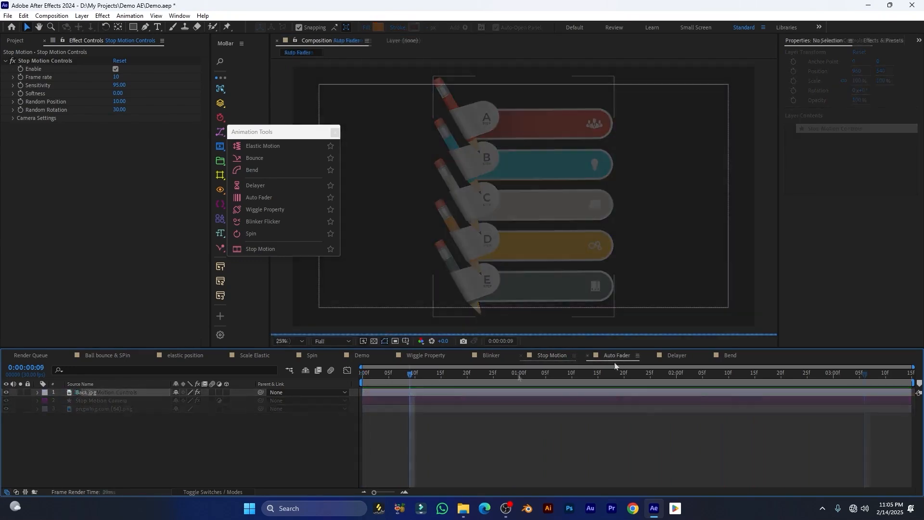
drag(394, 372, 341, 379)
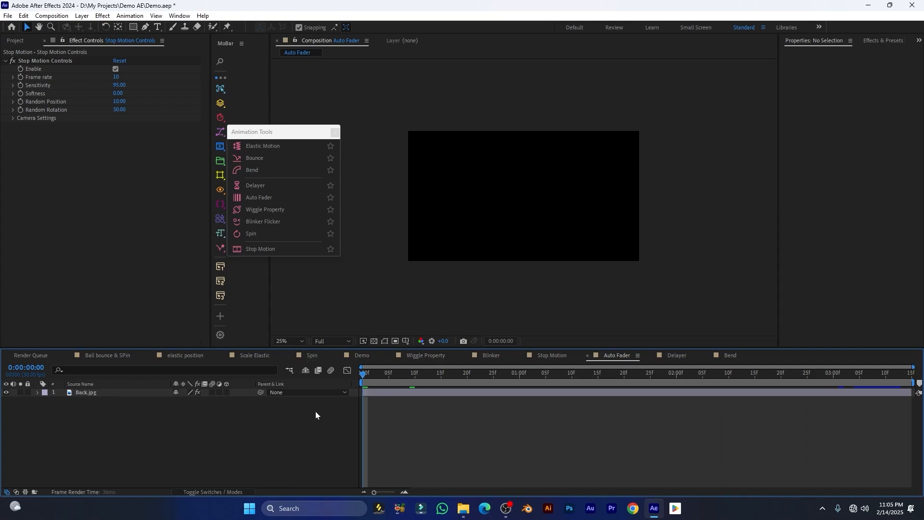
key(space)
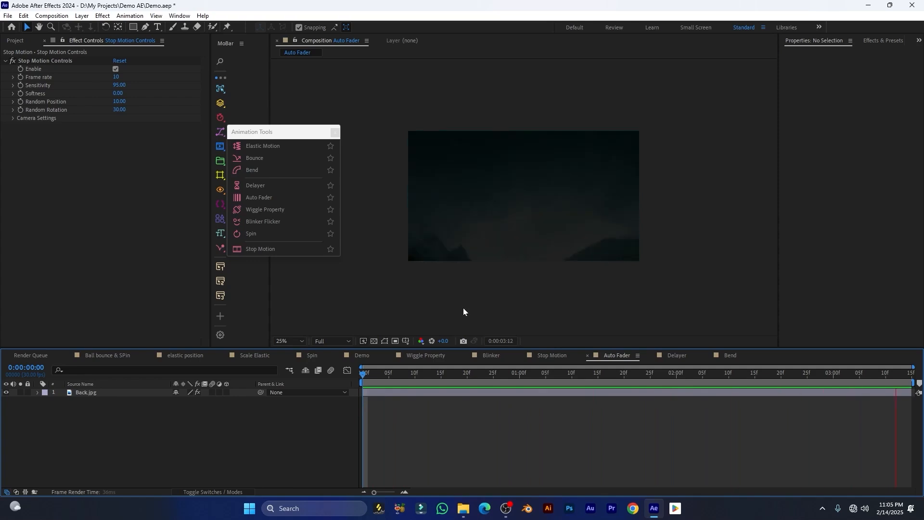
key(space)
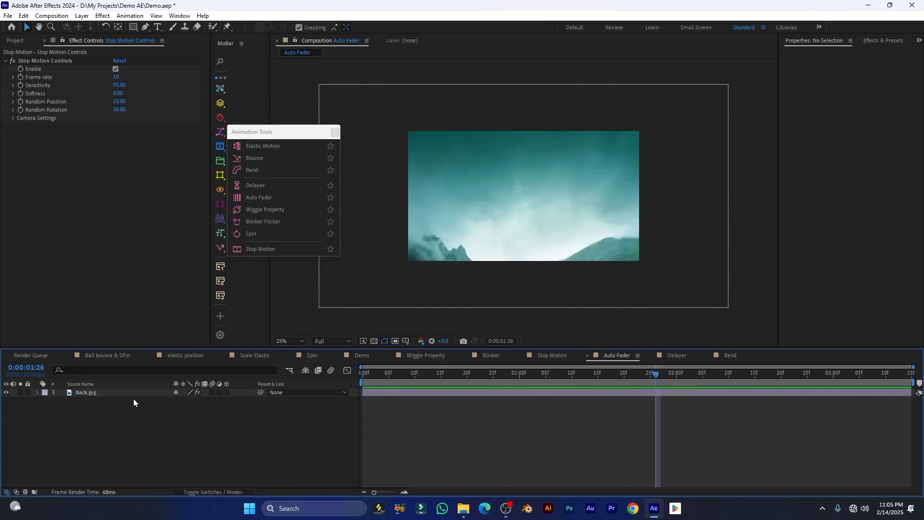
Select Back.jpg and its three effects: Auto Fader - IN, Auto Fader - OUT and Fade Effect
click(130, 395)
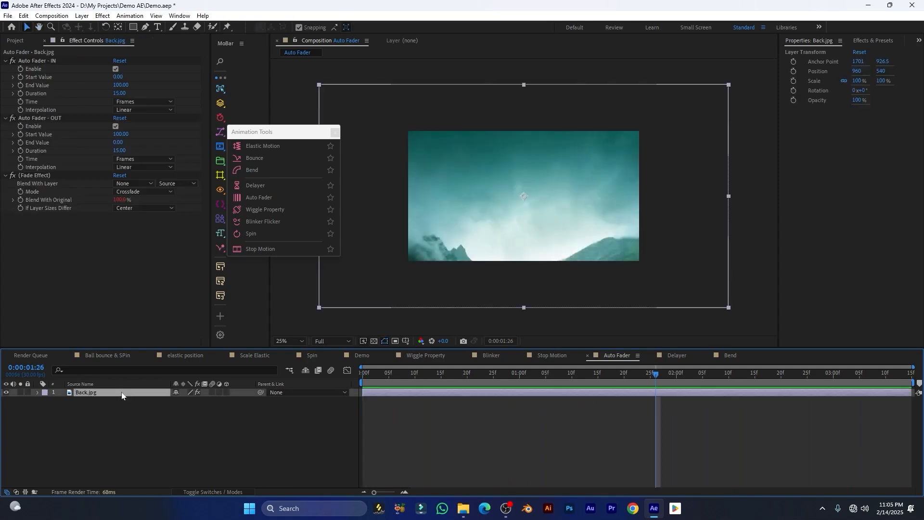
click(6, 61)
click(6, 70)
click(5, 77)
click(27, 62)
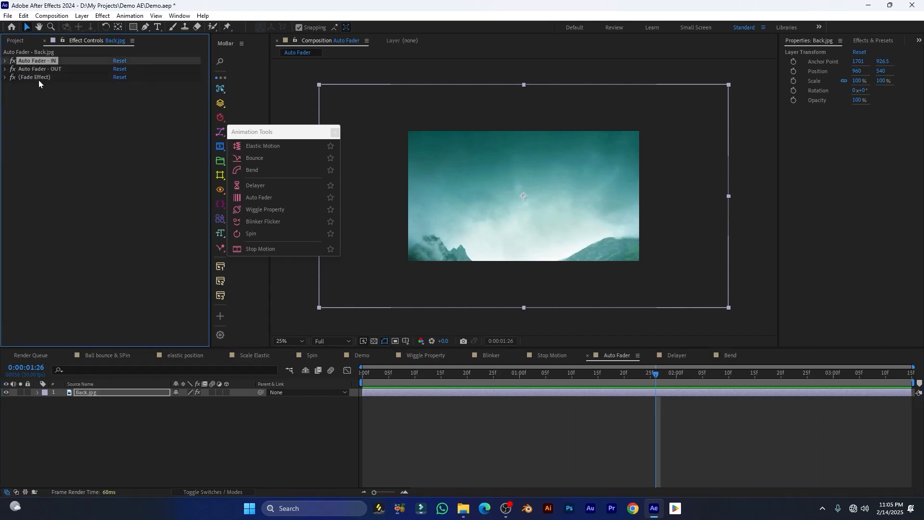
shift+click(36, 78)
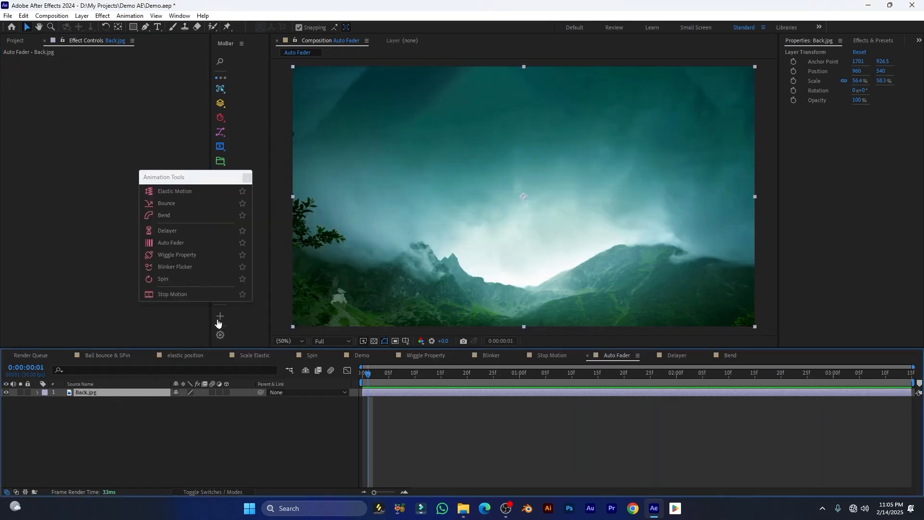
Apply Auto Fader to Back.jpg, preview the 15-frame fade, and open the Delayer comp
drag(355, 381, 353, 381)
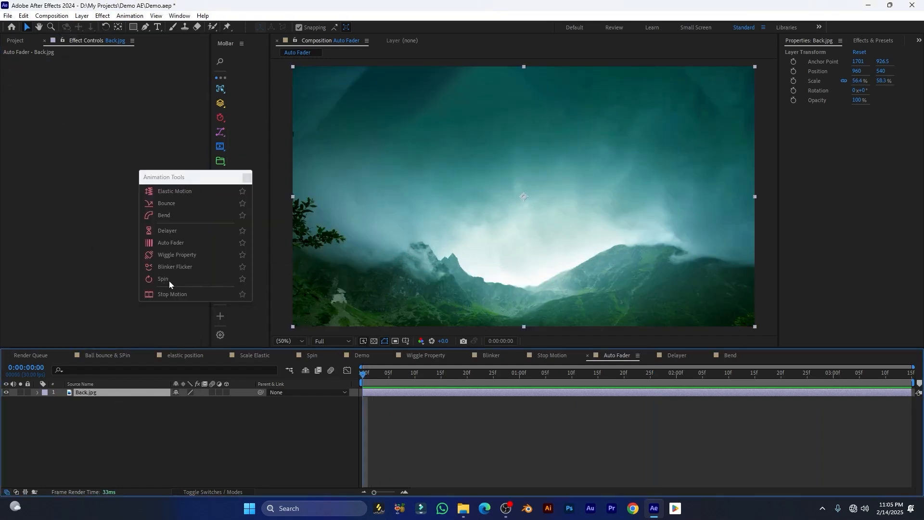
click(163, 244)
key(space)
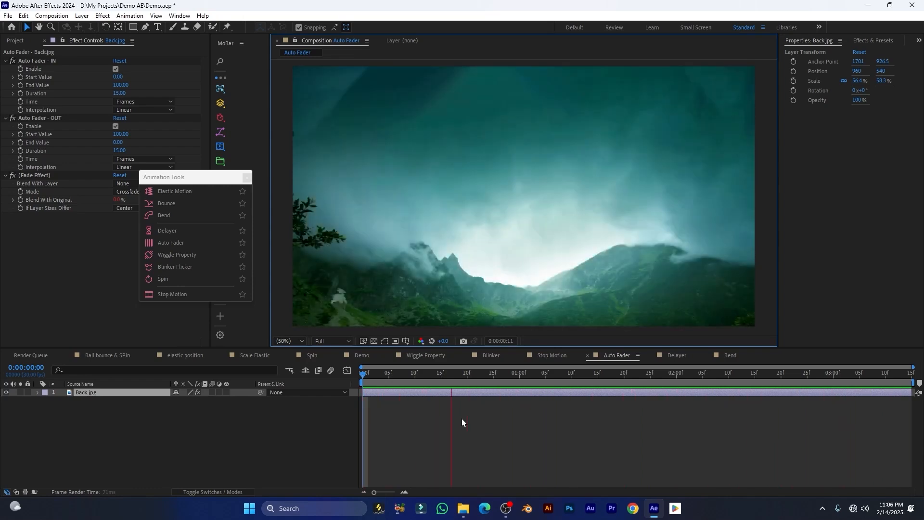
key(space)
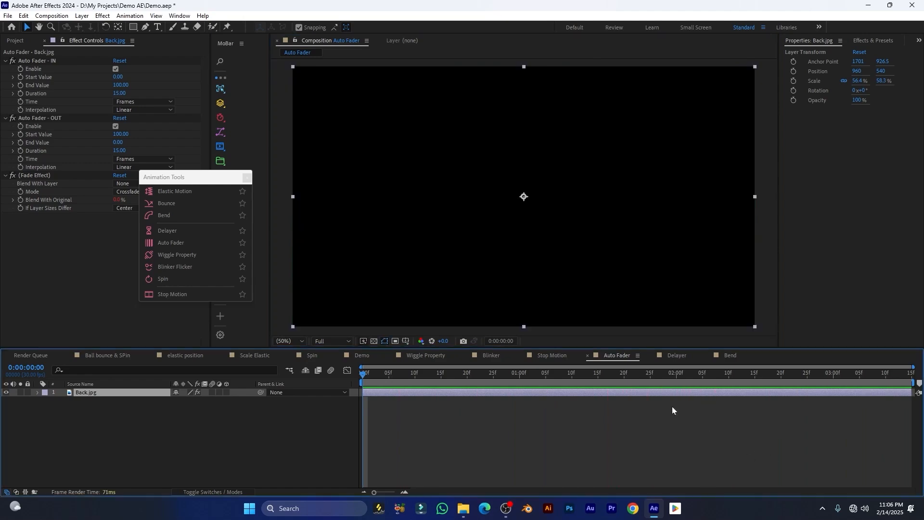
click(674, 355)
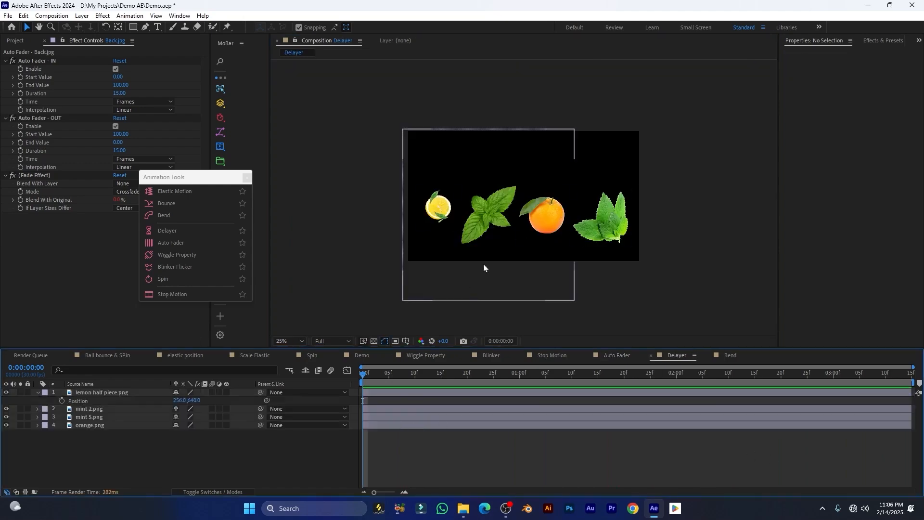
Select the lemon half piece layer at frame 0, showing layer names instead of source names
key(space)
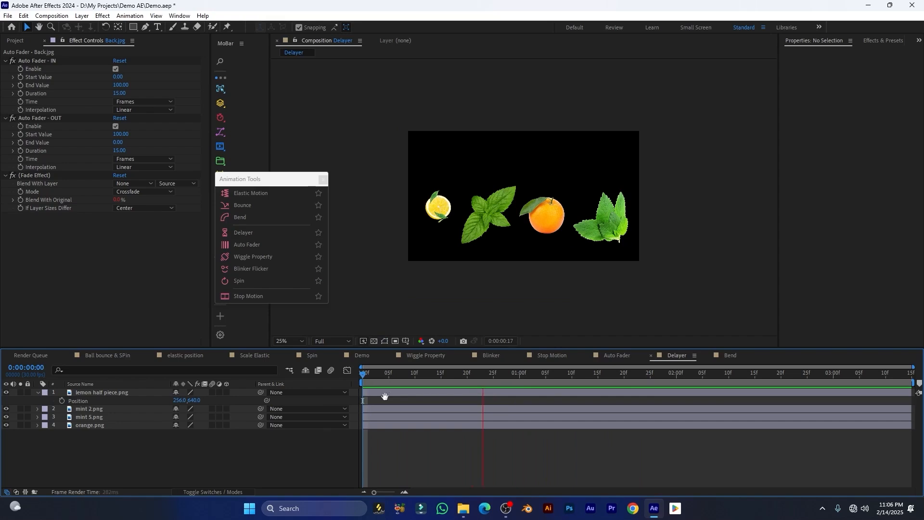
click(126, 392)
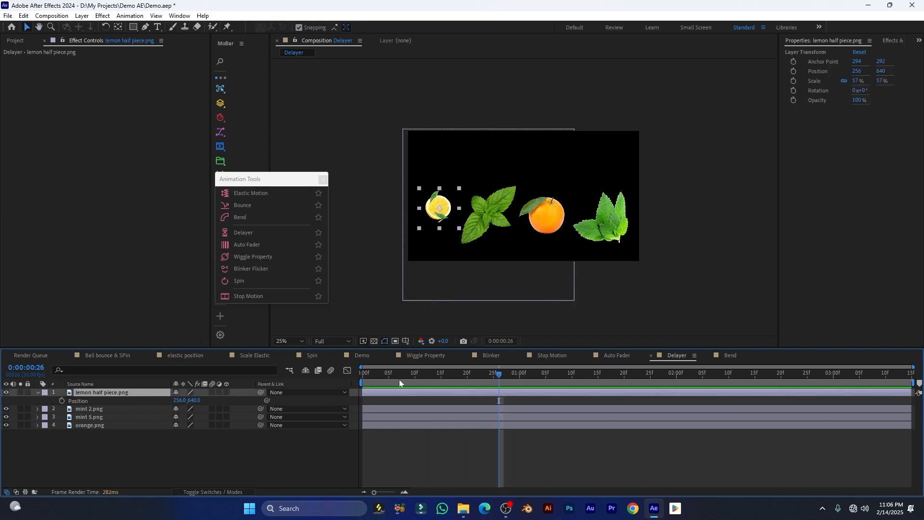
key(Home)
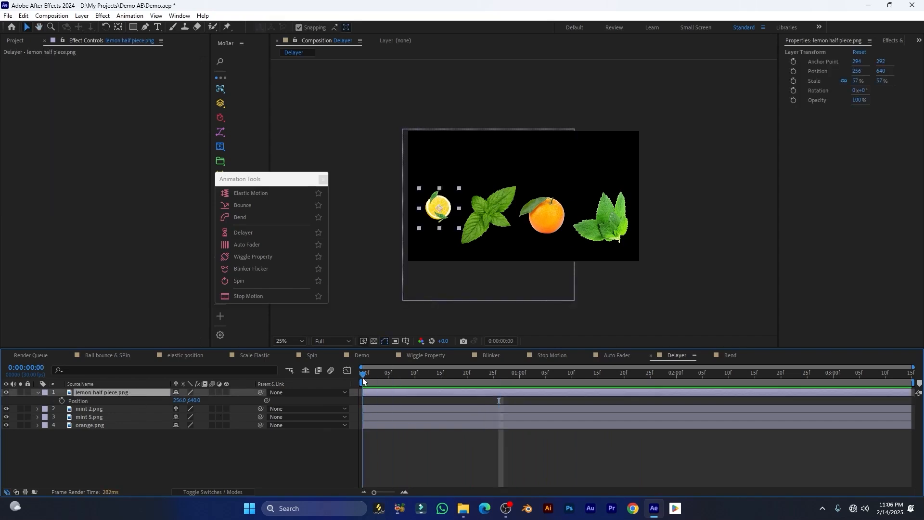
click(81, 384)
Keyframe the lemon dropping from Position 256, -134 at frame 0 to rest at frame 8
click(61, 401)
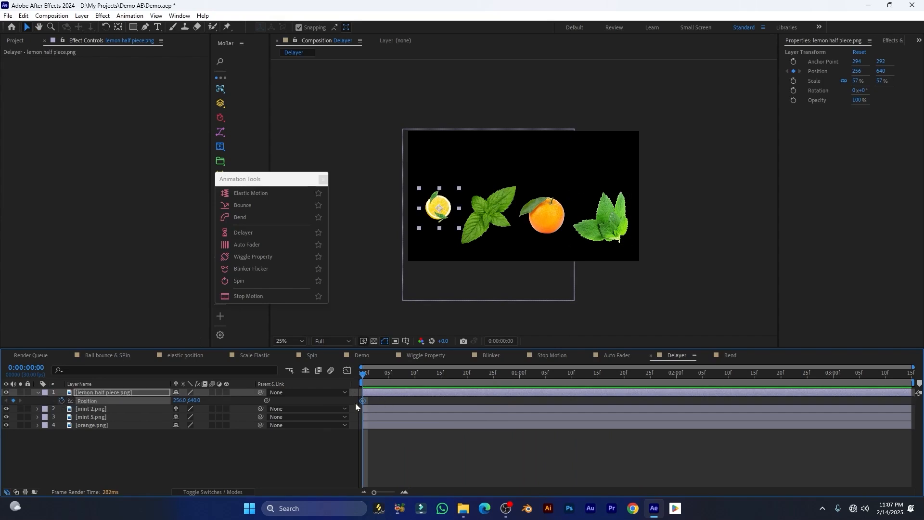
drag(364, 404, 406, 404)
drag(201, 403, 1, 435)
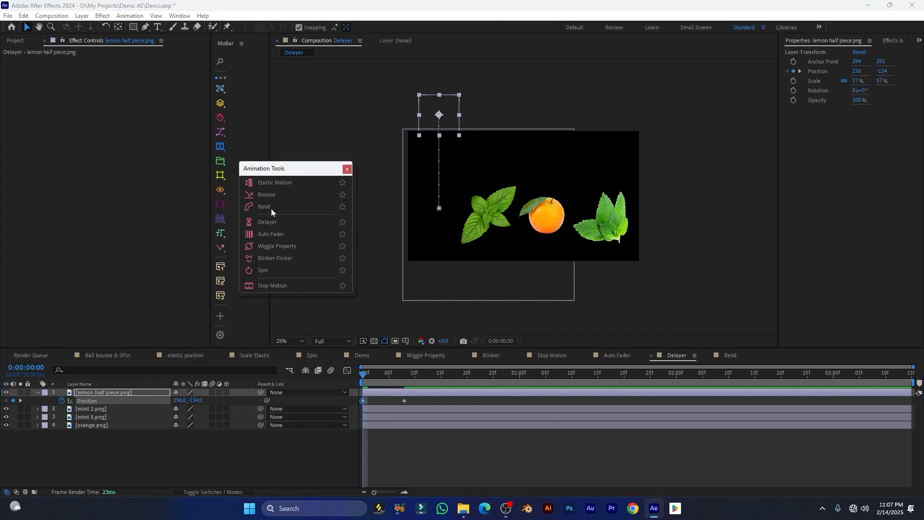
click(82, 401)
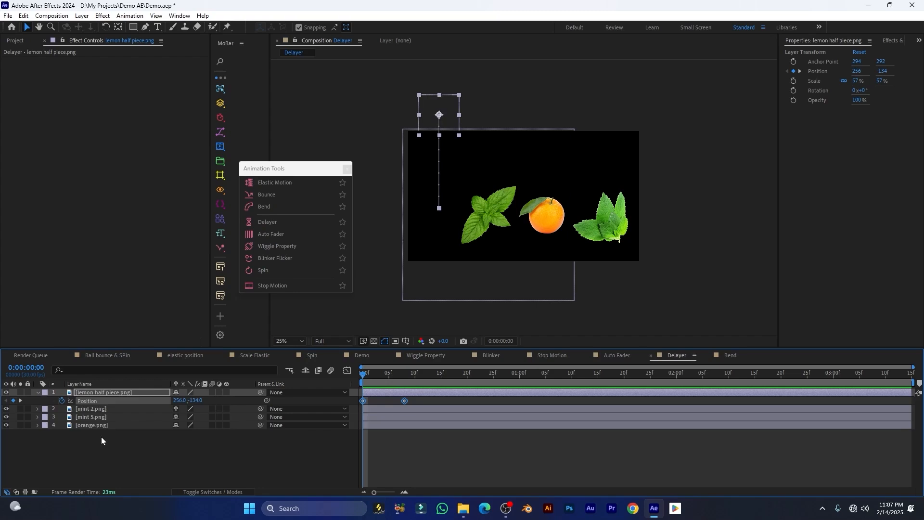
drag(101, 437, 88, 409)
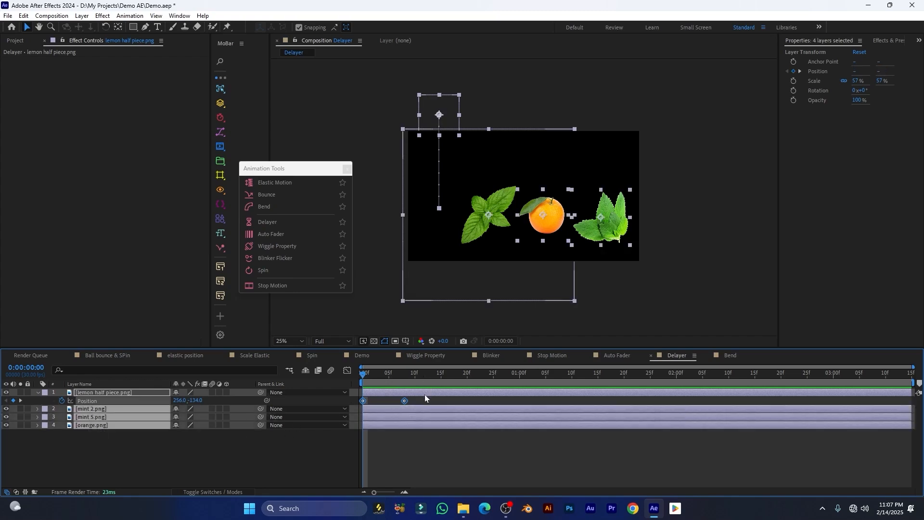
Apply Delayer - Position from the lemon to the mint and orange layers and adjust Offset (Frames)
click(267, 223)
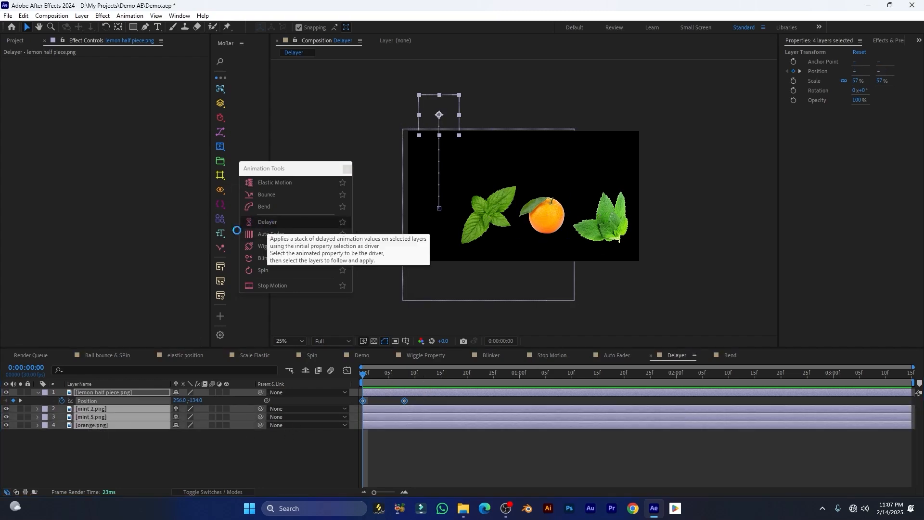
key(space)
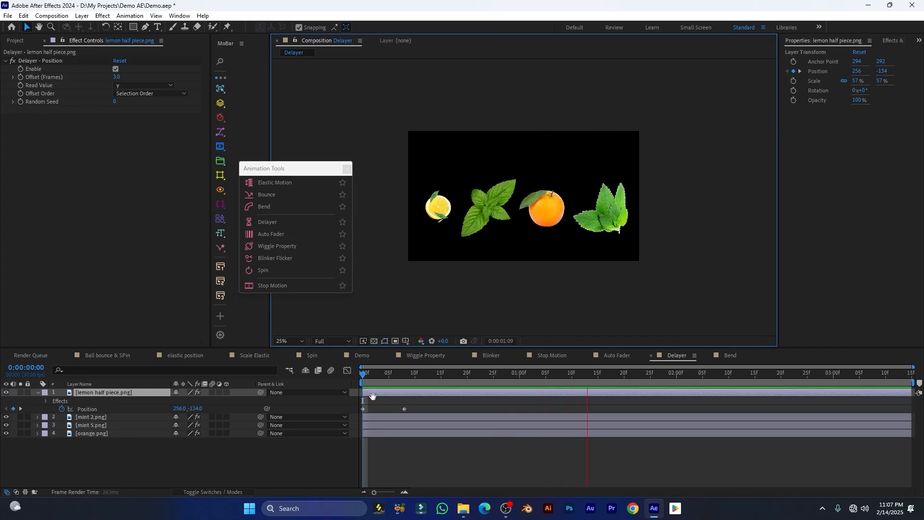
key(space)
key(space)
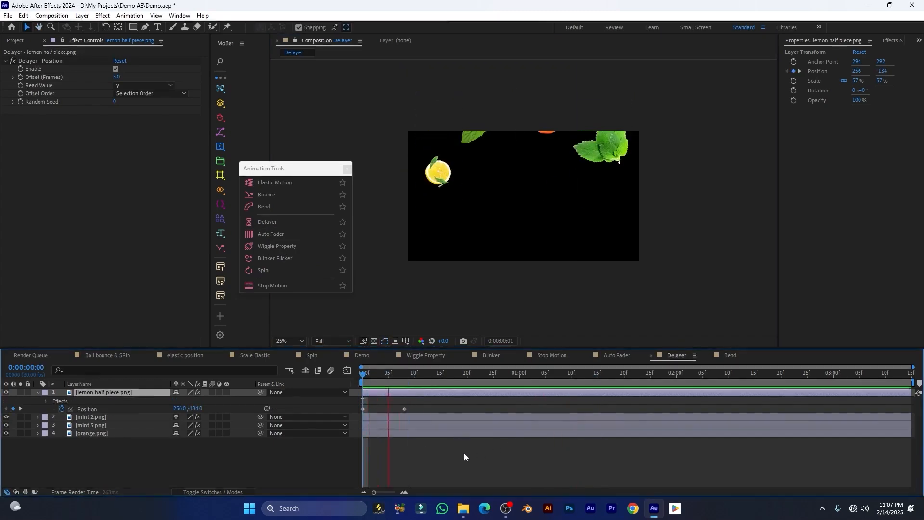
key(space)
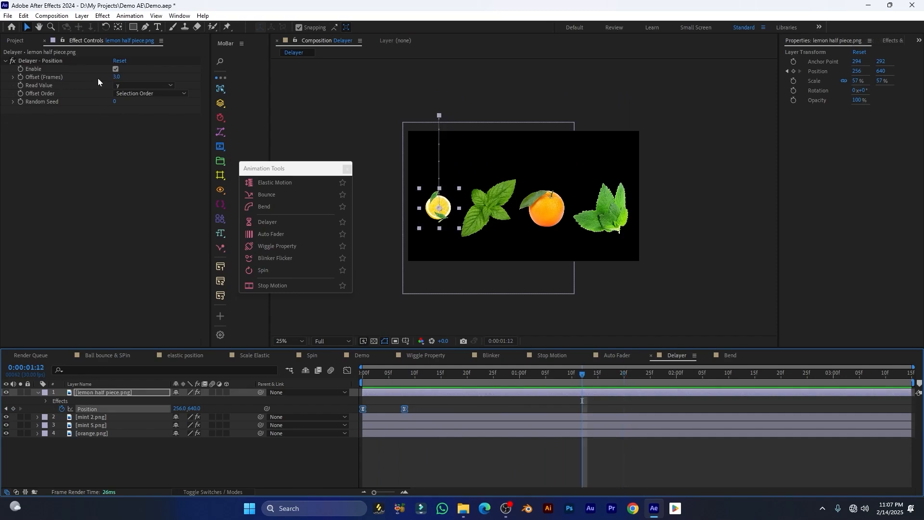
drag(116, 78, 144, 80)
drag(410, 376, 354, 382)
key(space)
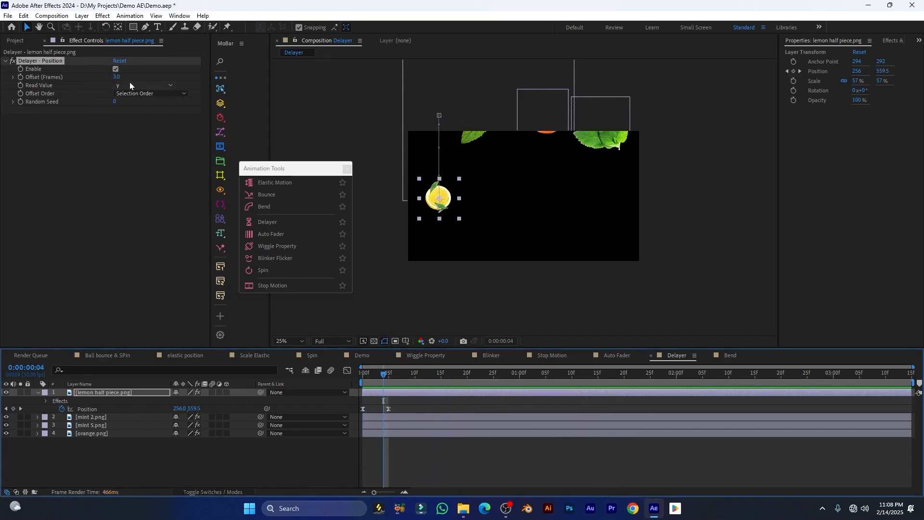
Try Read Value x and x+y, settle on y, and reselect all four fruit layers
click(130, 85)
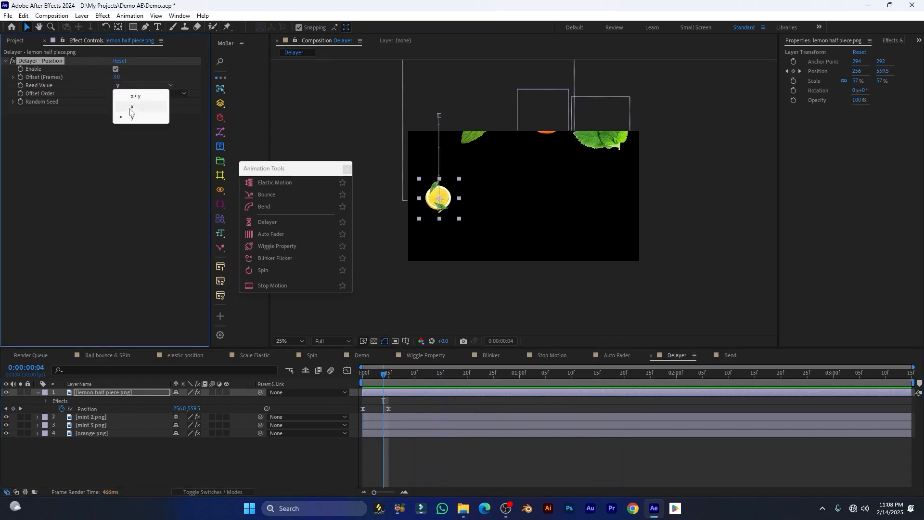
click(135, 107)
key(space)
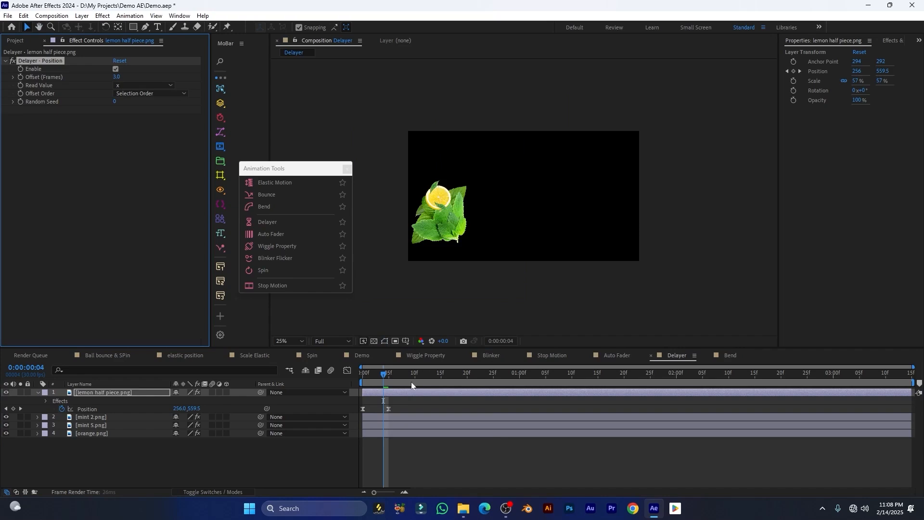
click(127, 85)
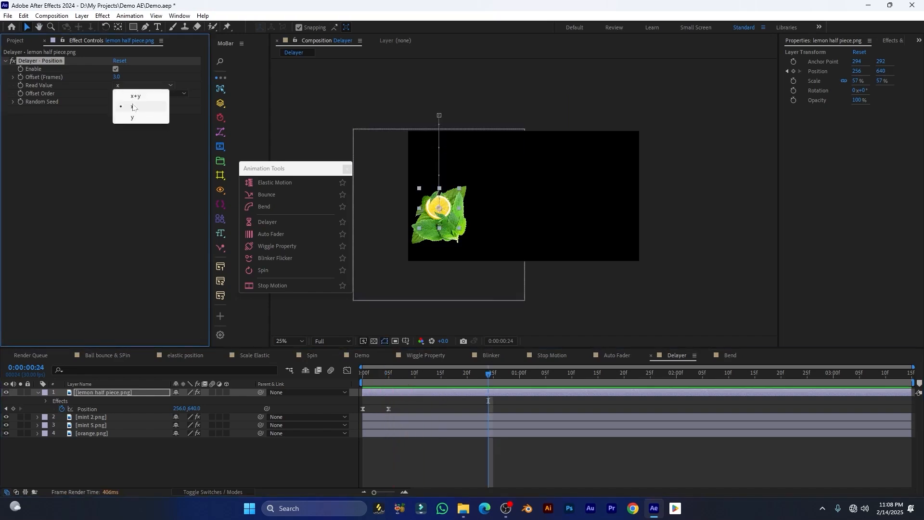
click(135, 97)
key(space)
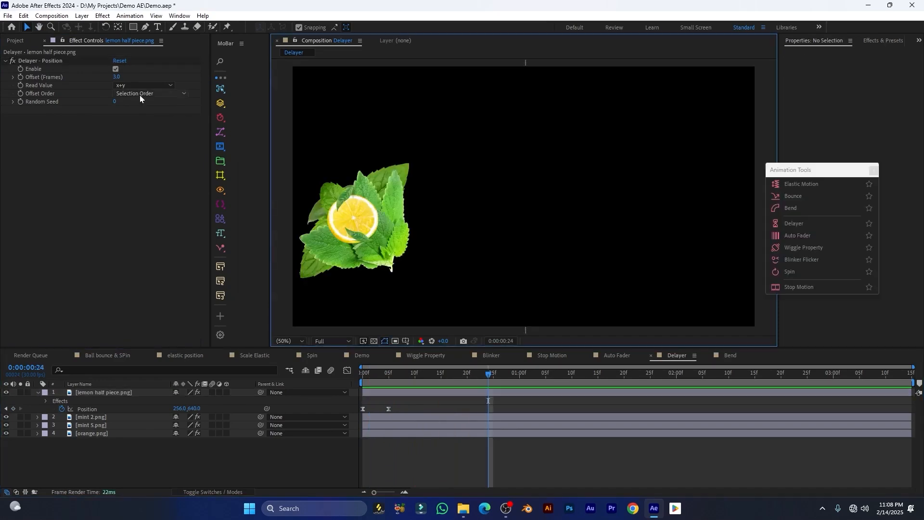
click(140, 85)
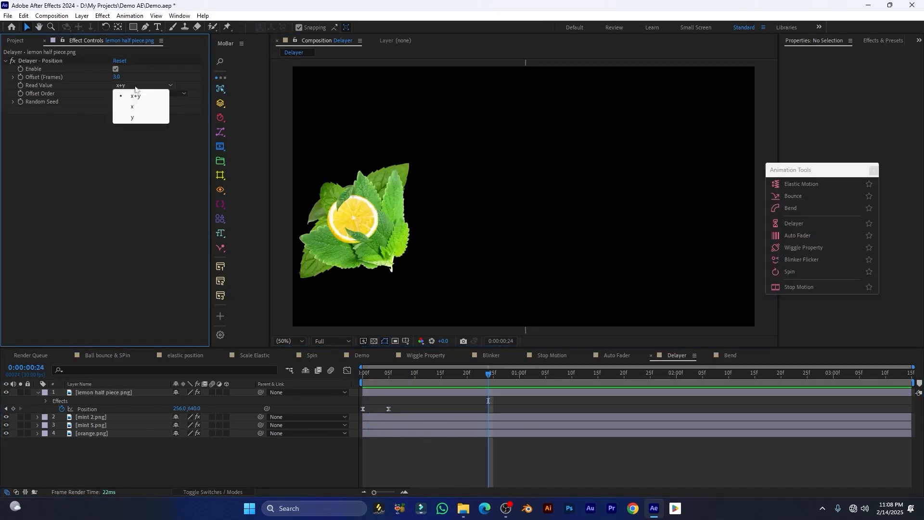
click(143, 118)
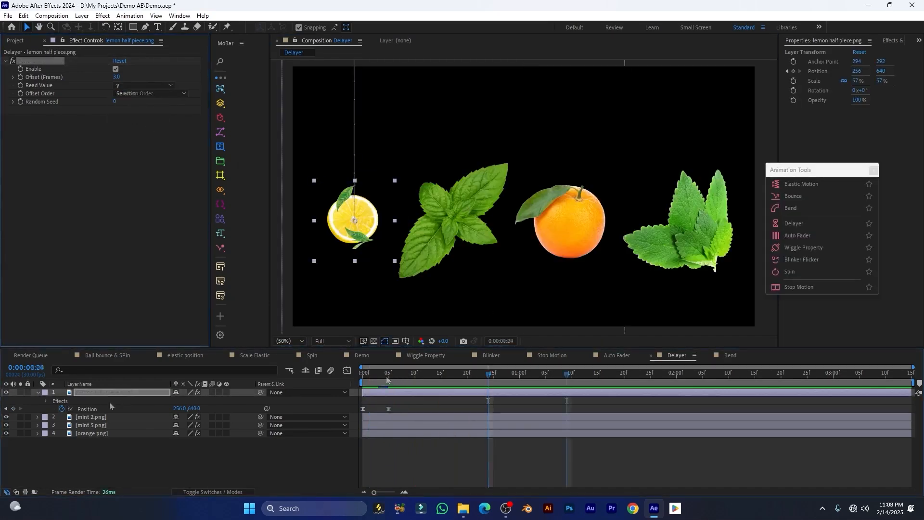
key(space)
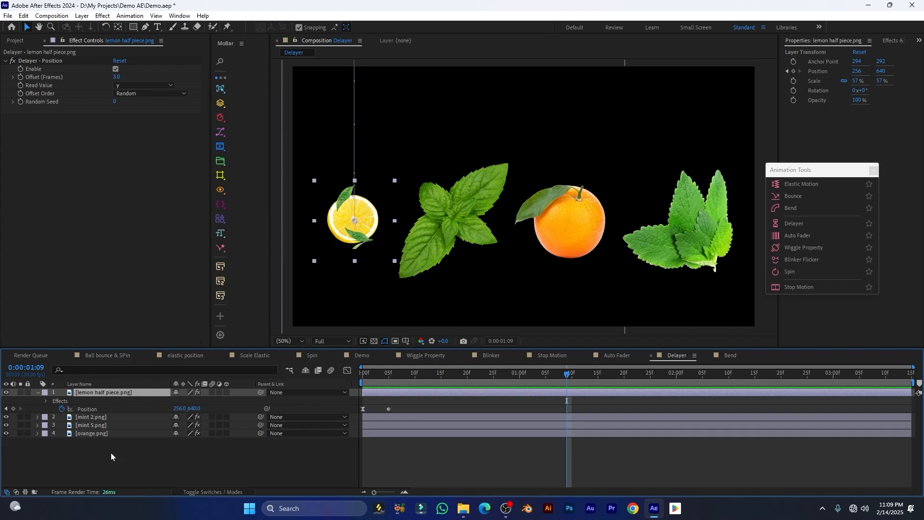
drag(112, 456, 81, 406)
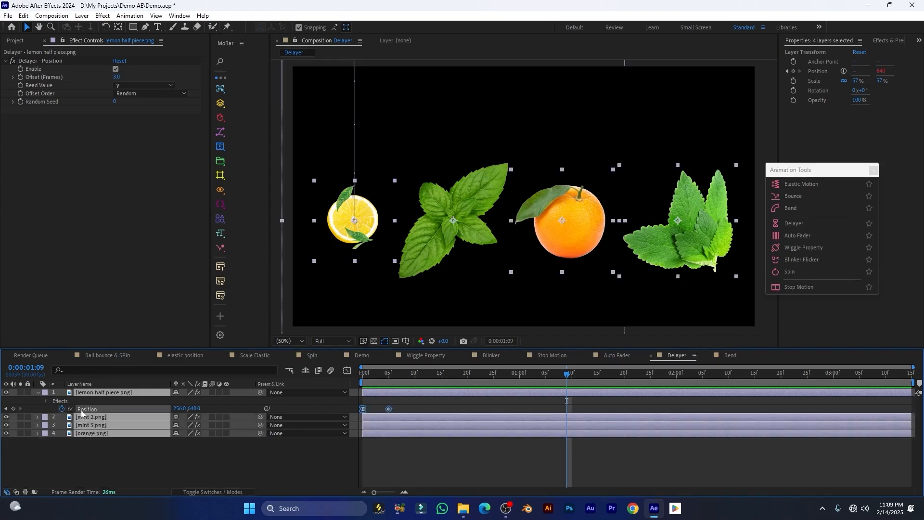
Add Elastic - Position with 100% overshoot to the fruit animation and preview it
click(795, 186)
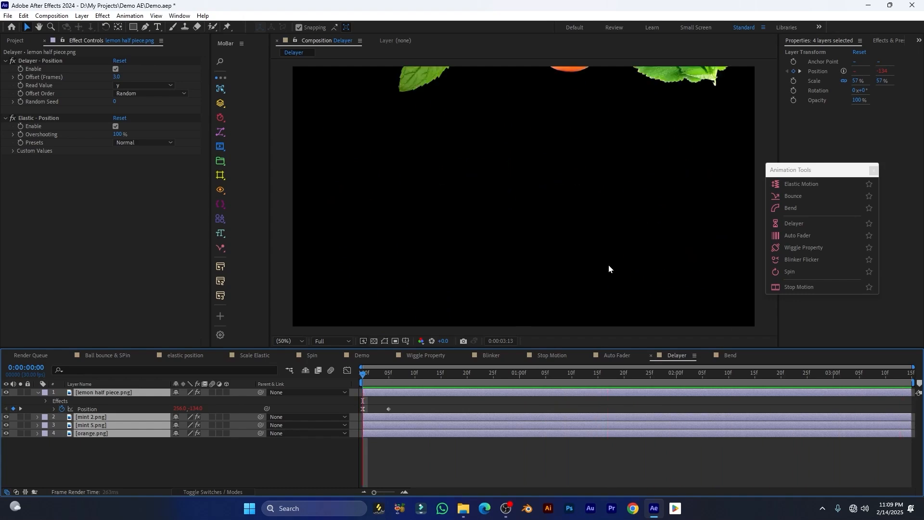
key(space)
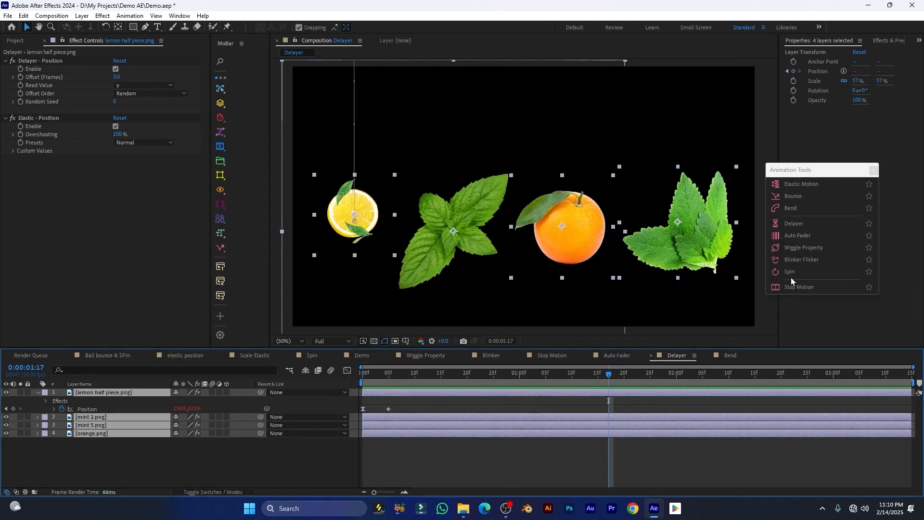
key(Home)
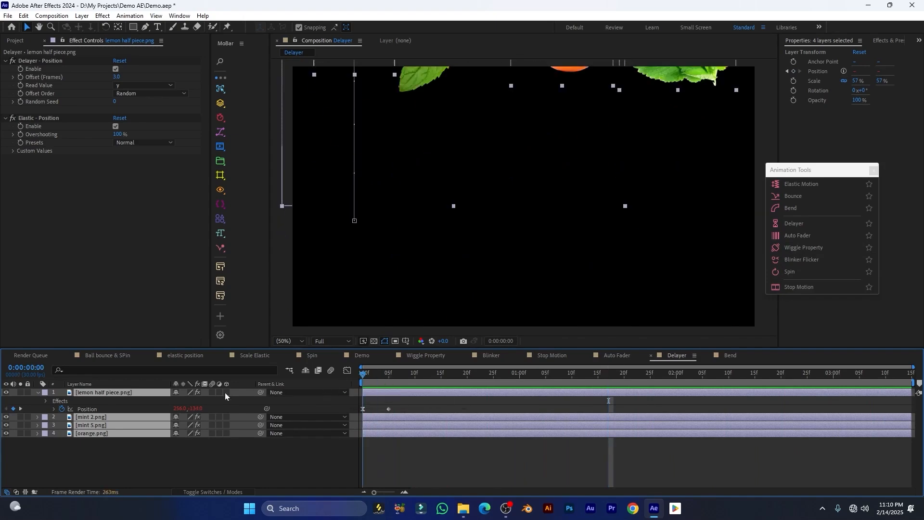
Reselect the fruit layers and add a Spin effect at Speed 100, previewing the result
click(100, 406)
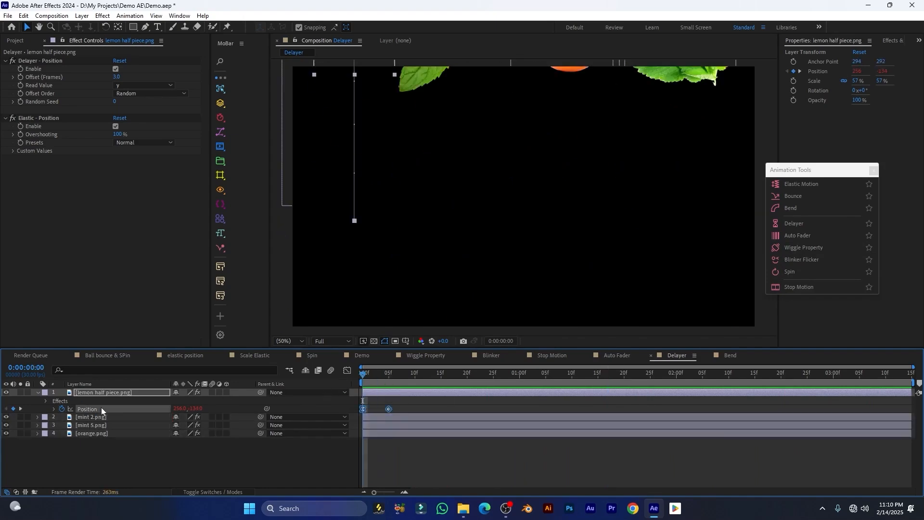
drag(115, 447, 77, 413)
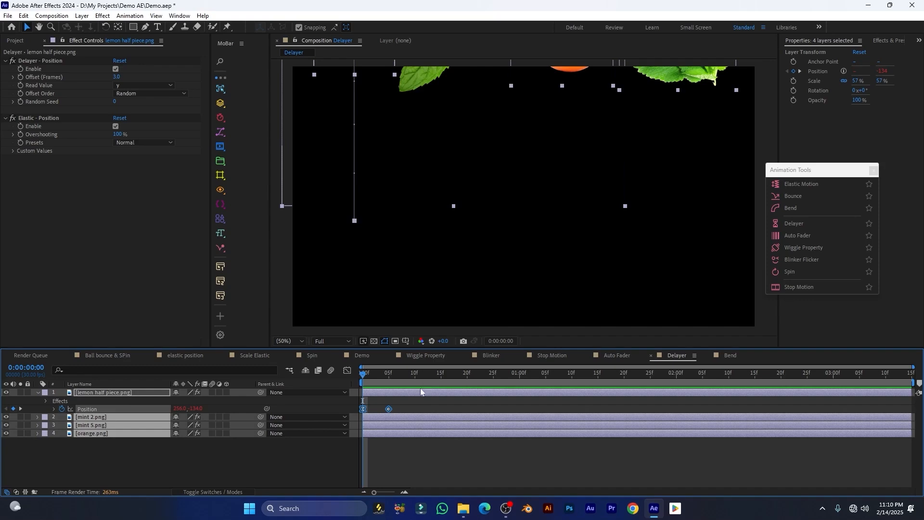
click(793, 270)
key(space)
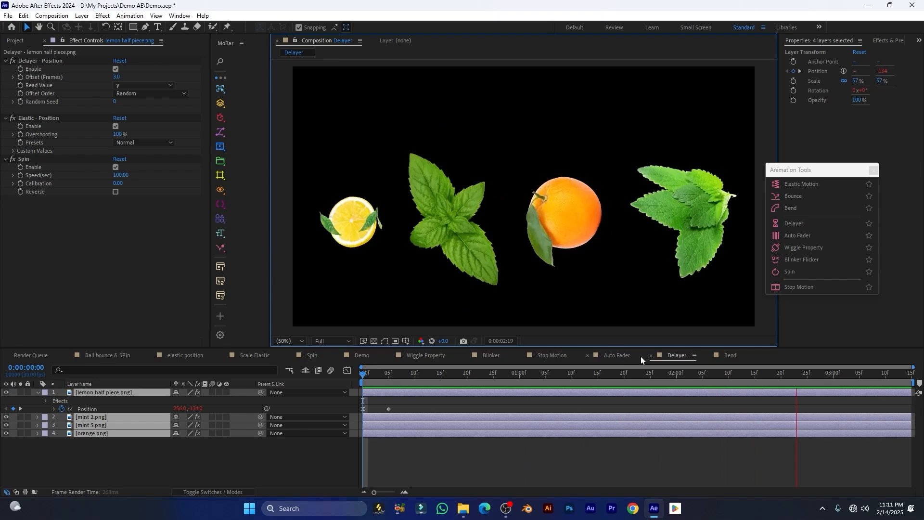
Preview the Bend comp and select Shape Layer 1, the orange bar
click(730, 356)
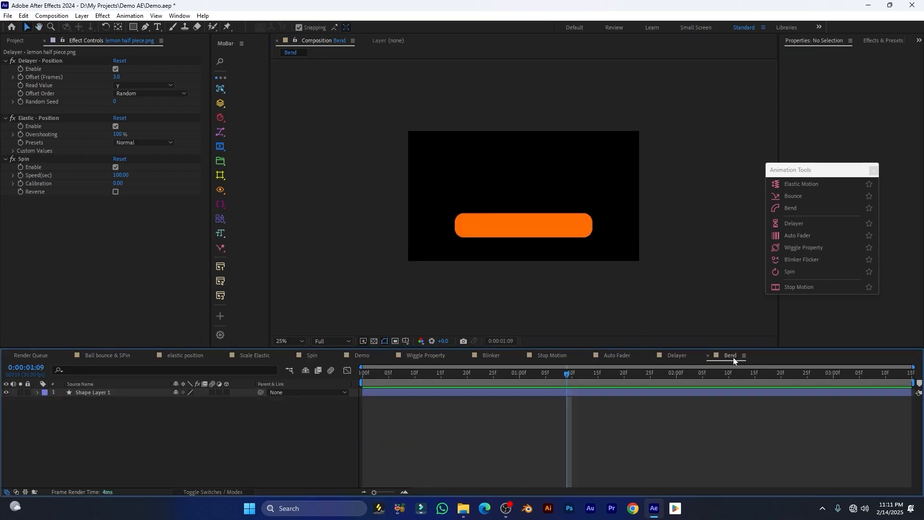
drag(394, 373, 345, 375)
key(space)
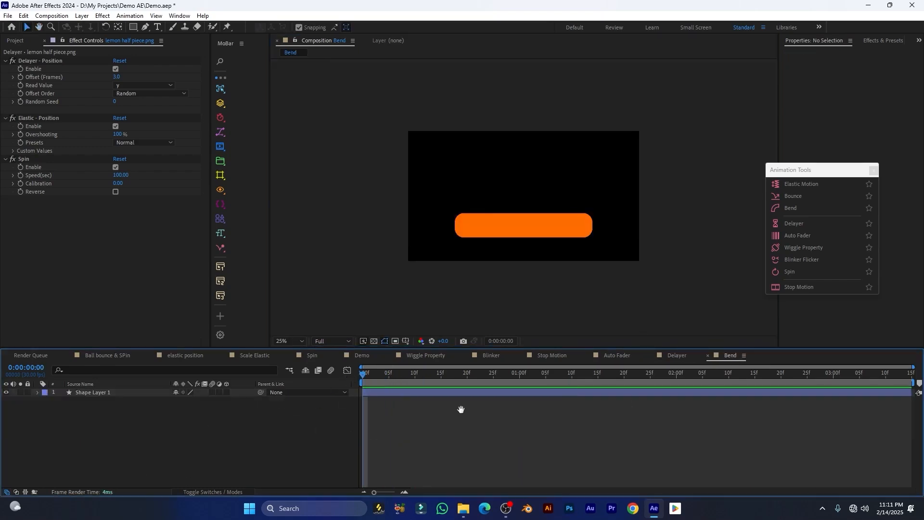
key(space)
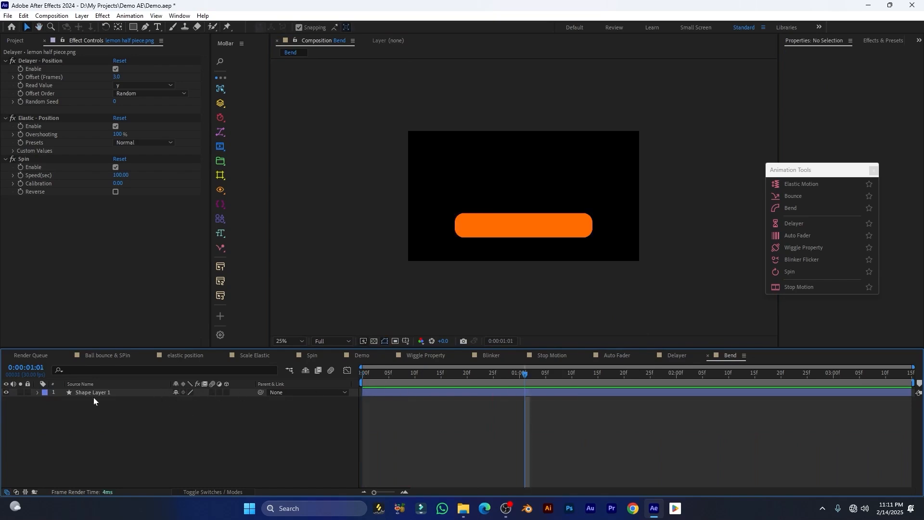
click(89, 393)
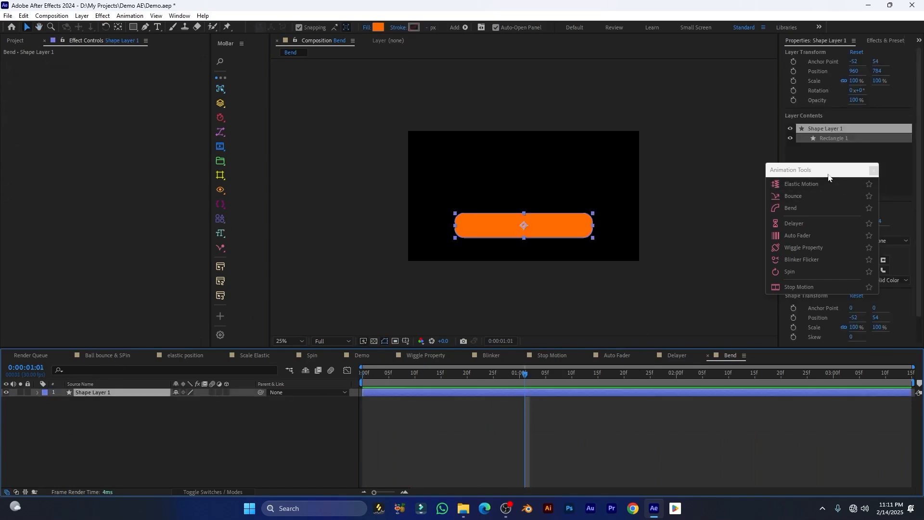
drag(819, 169, 786, 151)
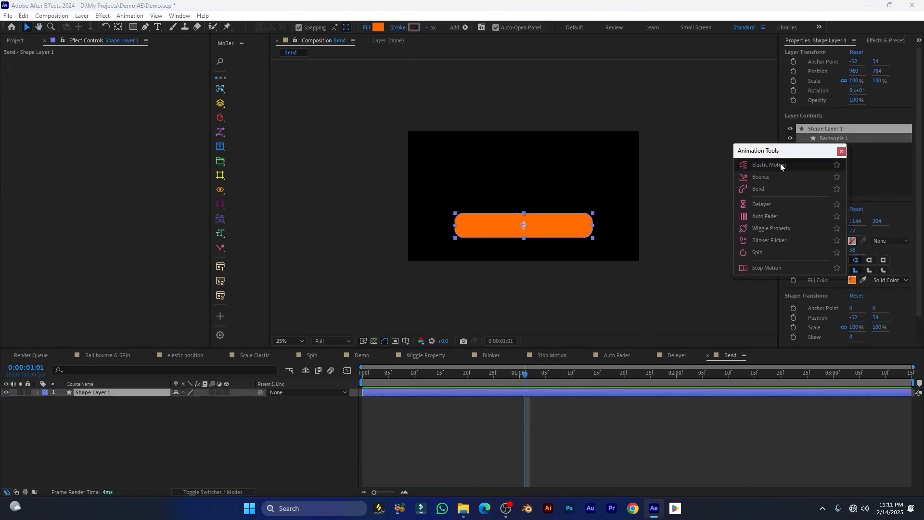
Apply Bend Tool to the orange bar, bending it 73% horizontally and moving it up
click(764, 188)
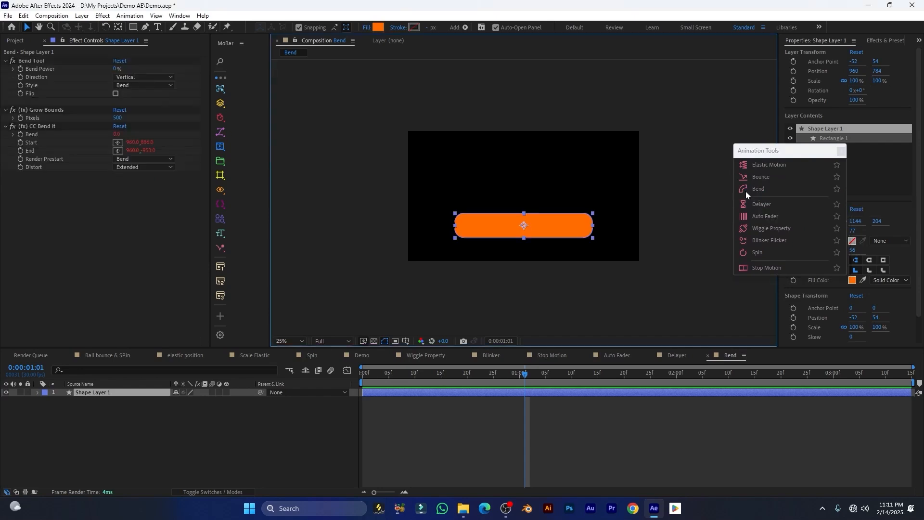
drag(397, 377, 363, 378)
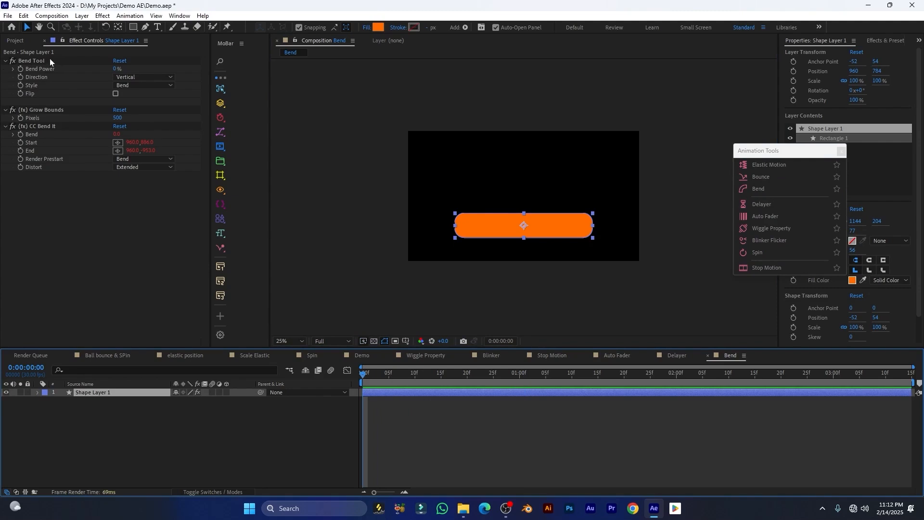
drag(115, 68, 145, 68)
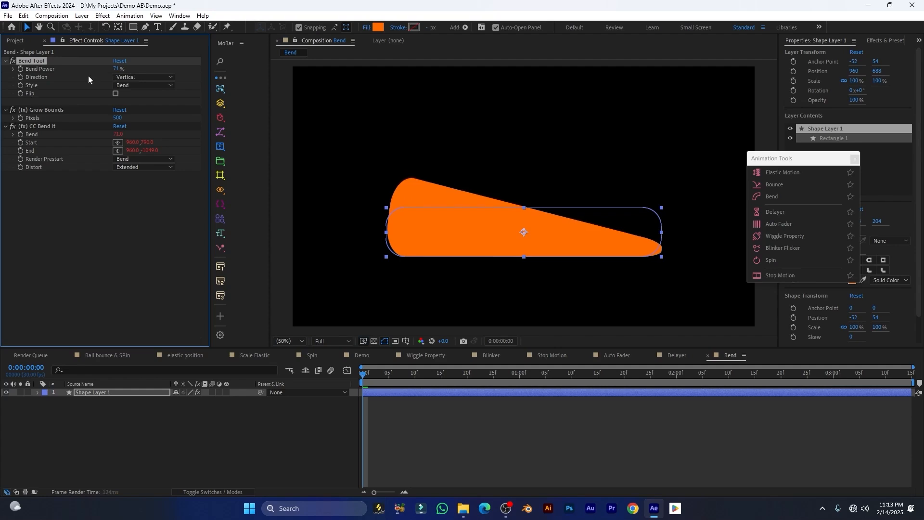
click(146, 78)
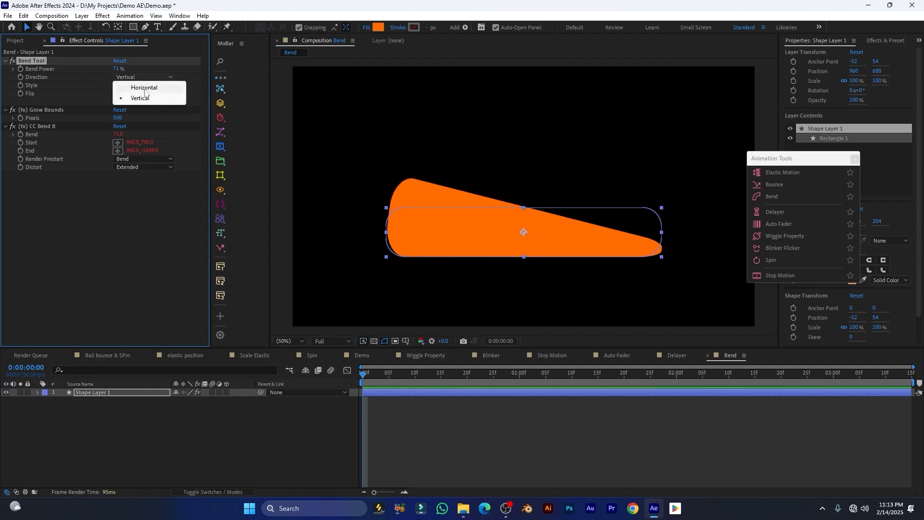
click(143, 87)
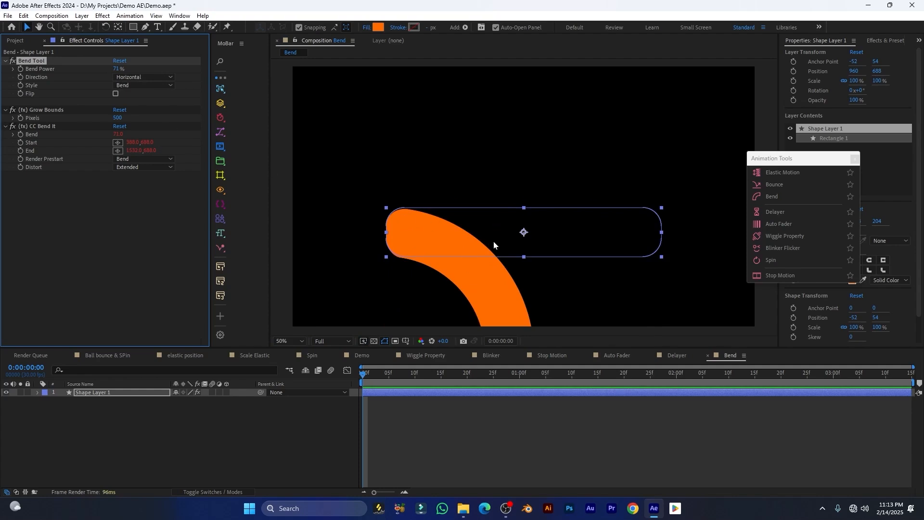
drag(494, 244, 484, 138)
Try Bend Style Mirror, then Center, and center the shape layer in the comp
click(138, 86)
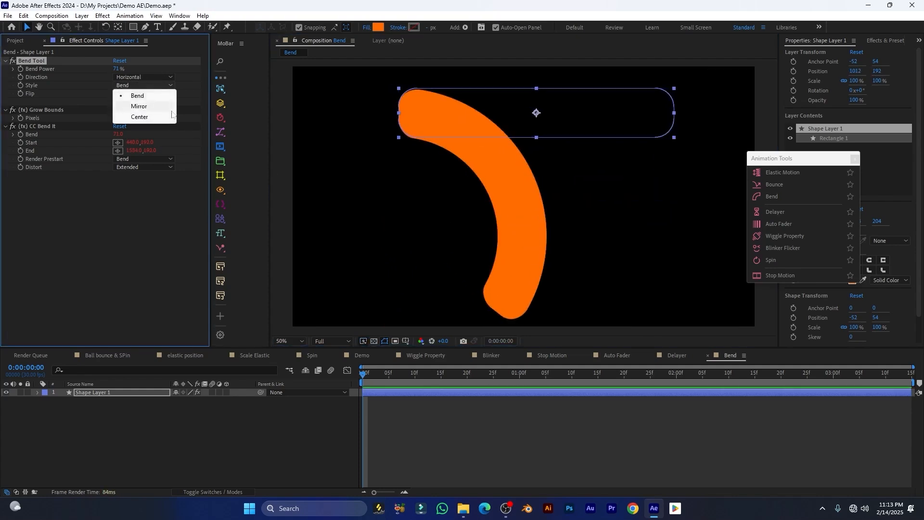
click(139, 107)
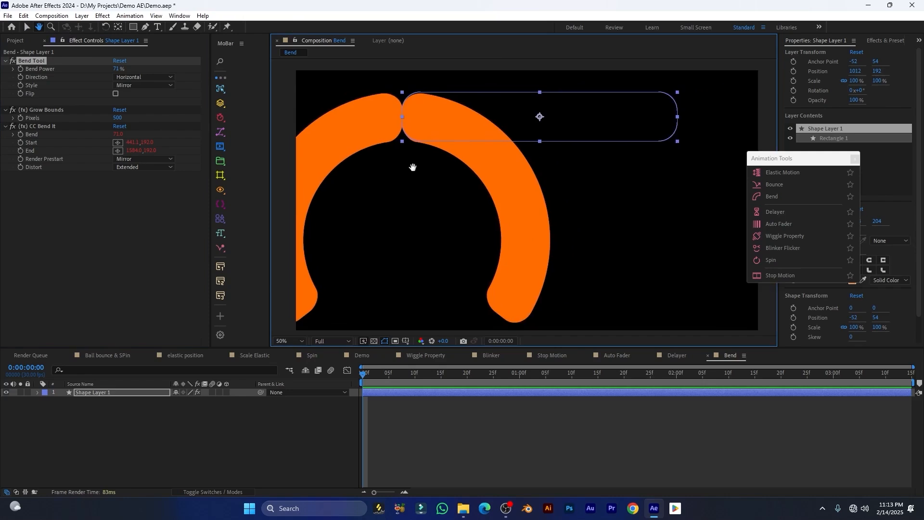
drag(413, 168, 470, 165)
click(143, 85)
click(140, 117)
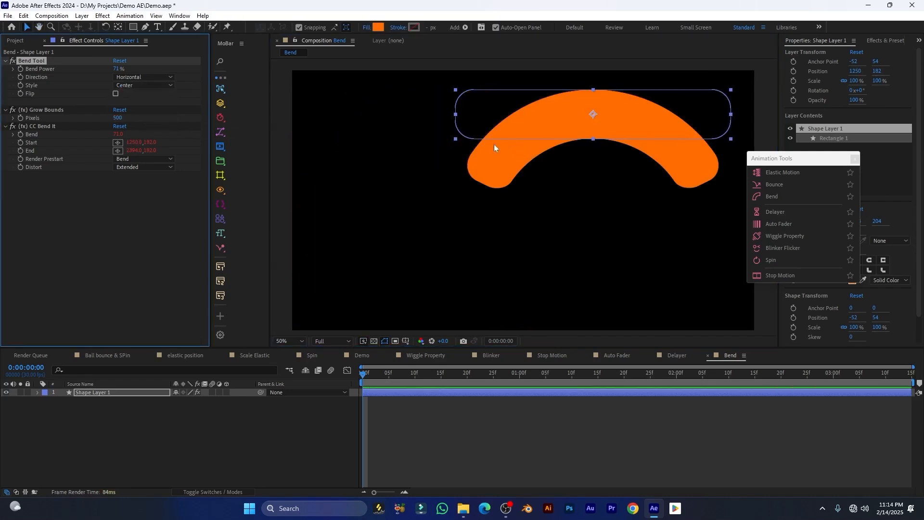
scroll(527, 147, down, 2)
key(ctrl+Home)
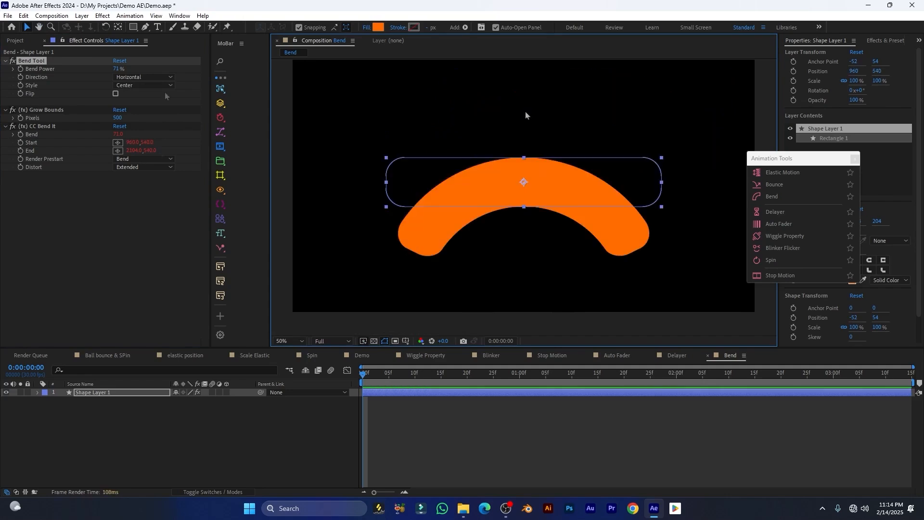
Raise Bend Power to 74% and toggle Flip on and back off
click(110, 68)
drag(110, 68, 94, 128)
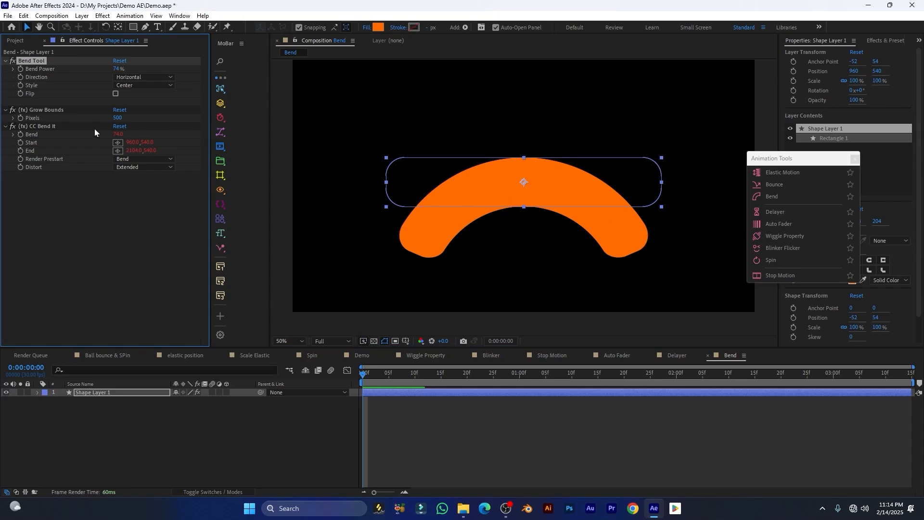
click(116, 94)
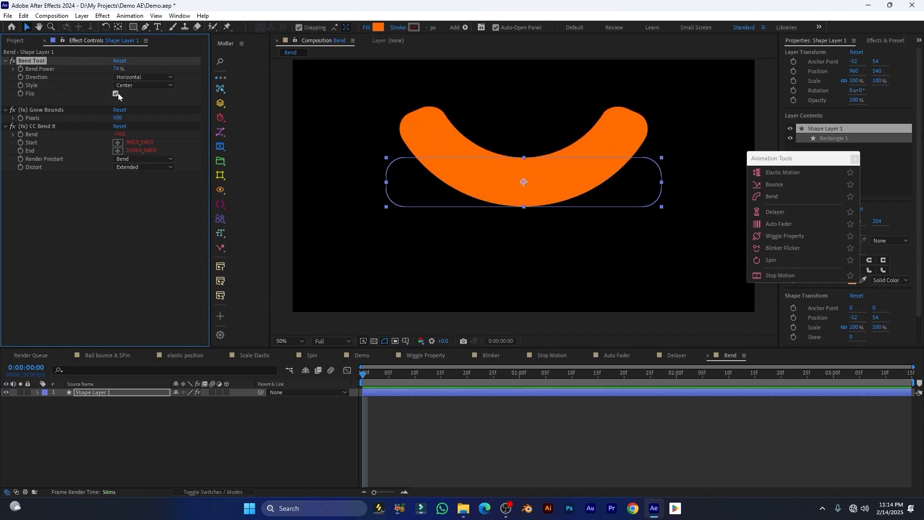
click(120, 92)
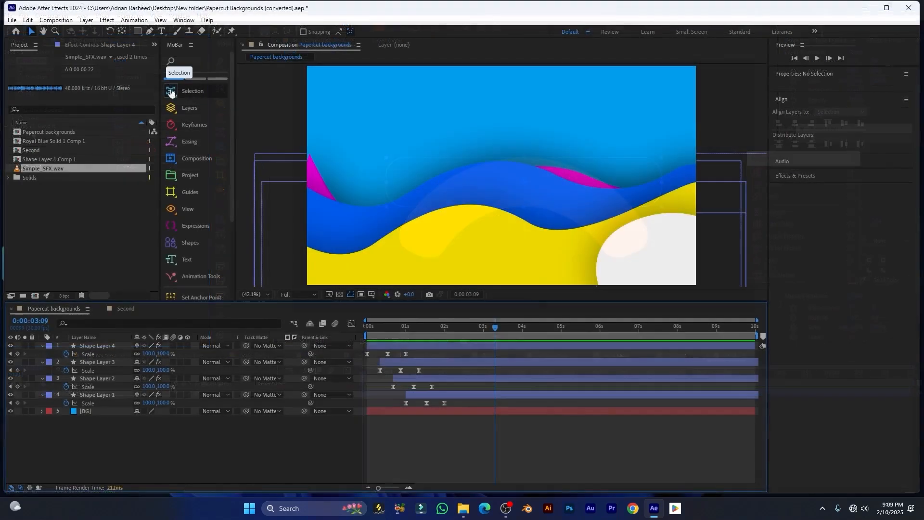
Pop MoBar's Selection tools list out into its own floating window
click(176, 95)
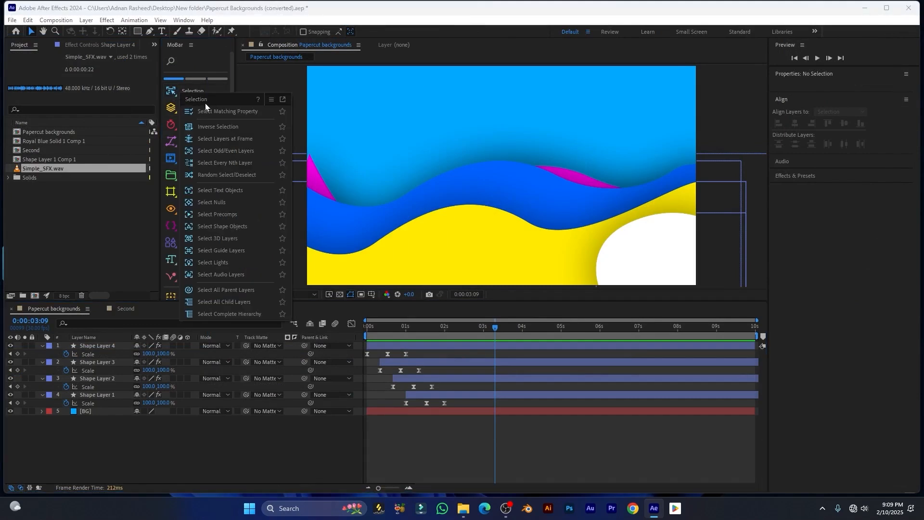
click(283, 100)
drag(242, 101, 244, 76)
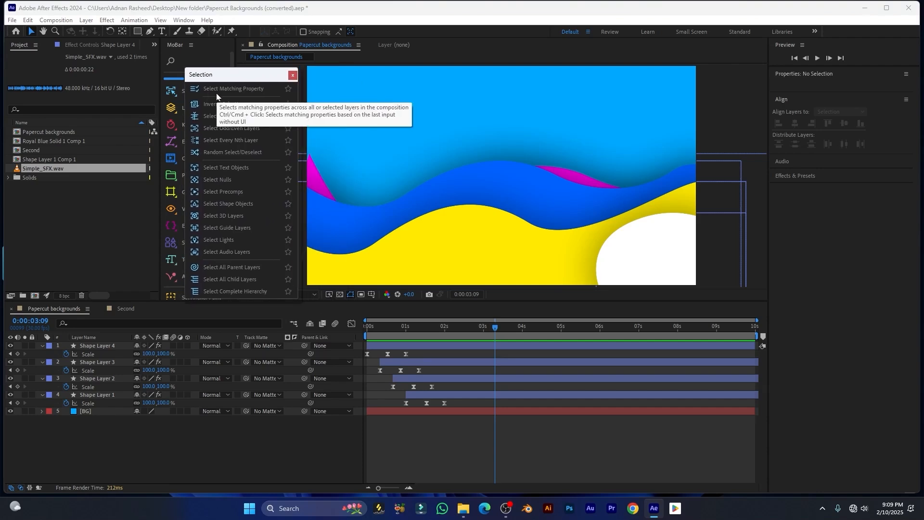
click(185, 446)
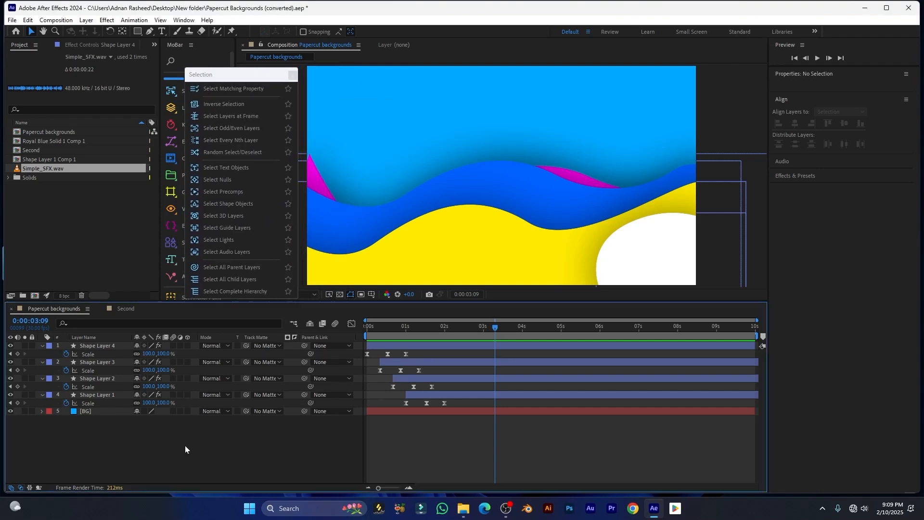
Select Shape Layer 4's Scale, then select matching Scale properties across All Layers in Composition
click(101, 348)
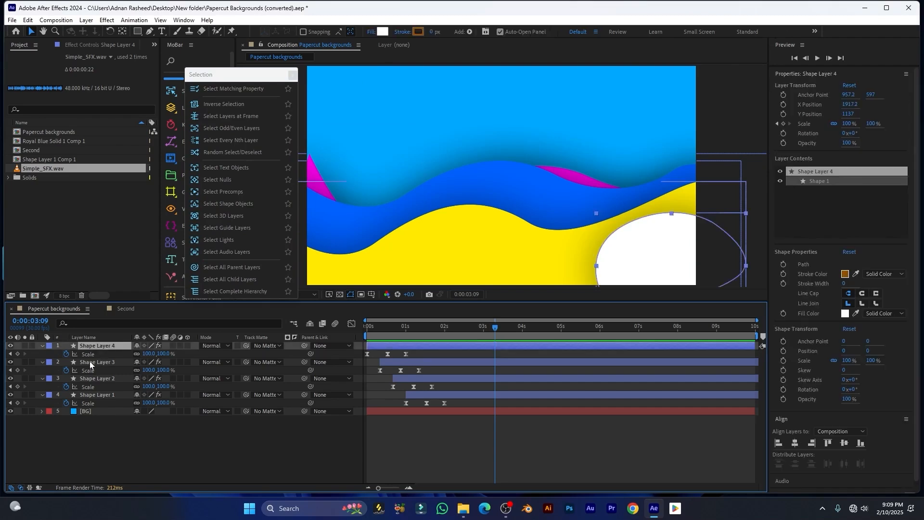
click(88, 354)
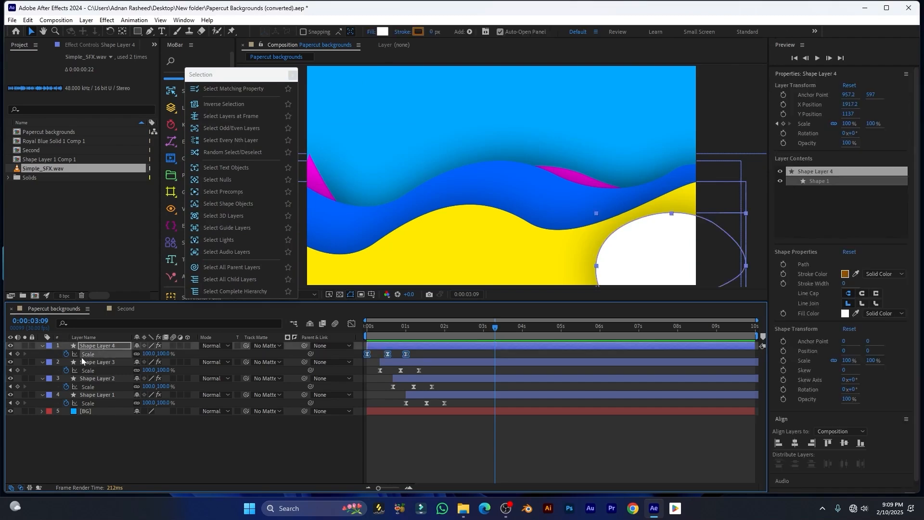
drag(498, 355, 416, 349)
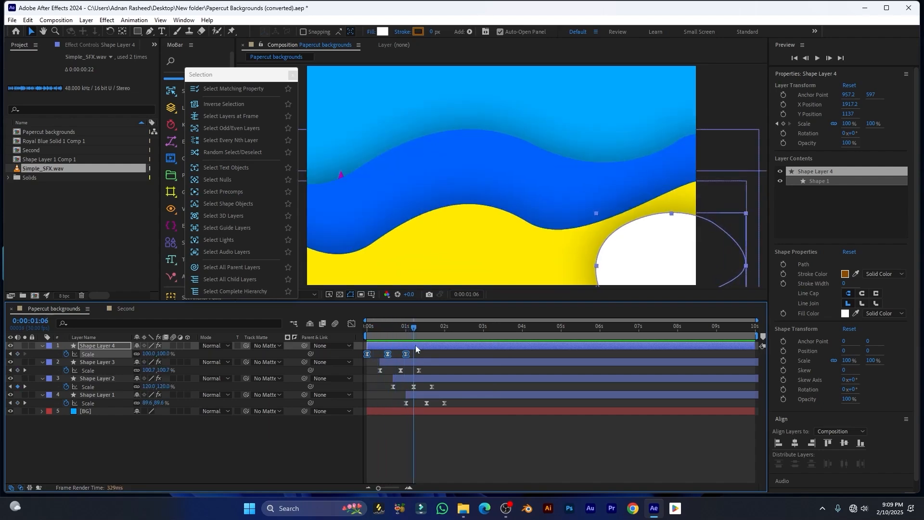
click(230, 90)
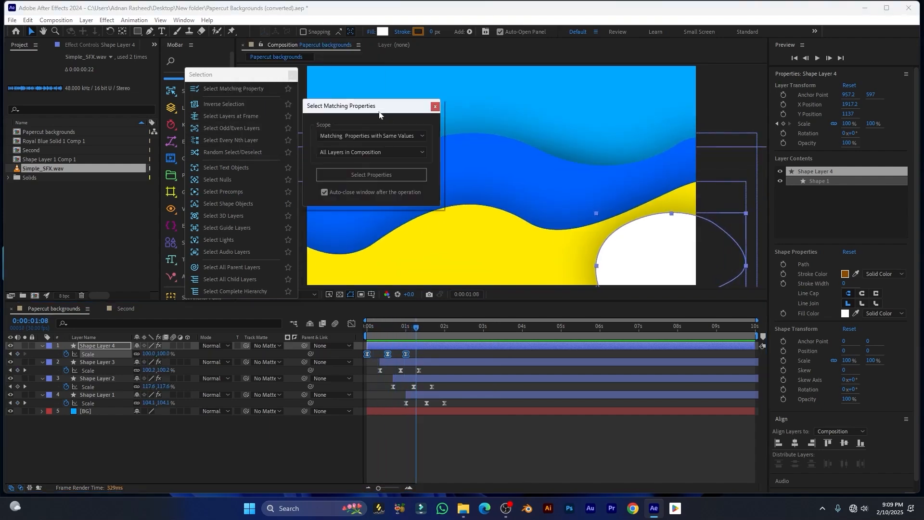
drag(356, 108, 391, 107)
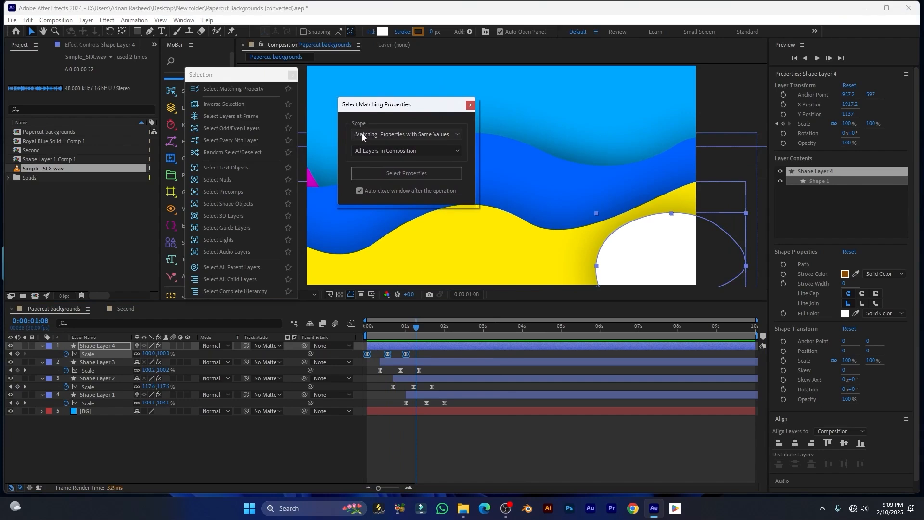
click(384, 136)
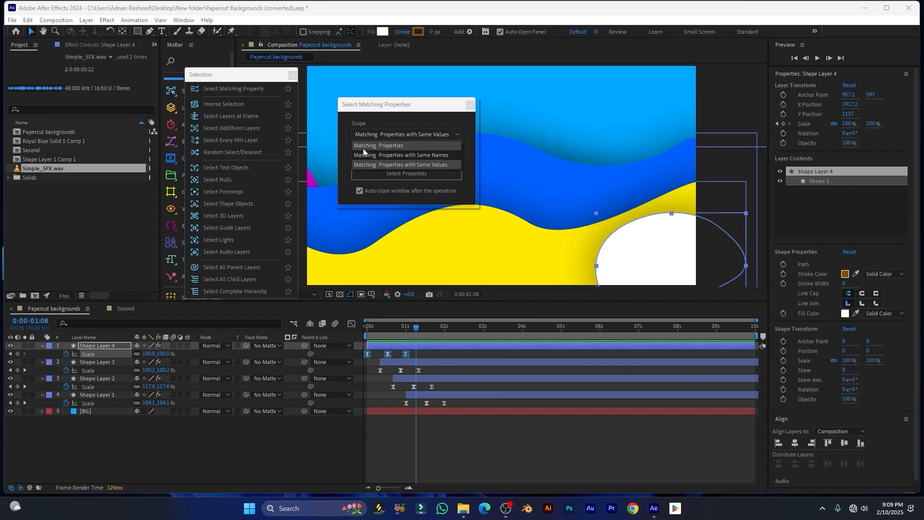
click(378, 148)
click(386, 152)
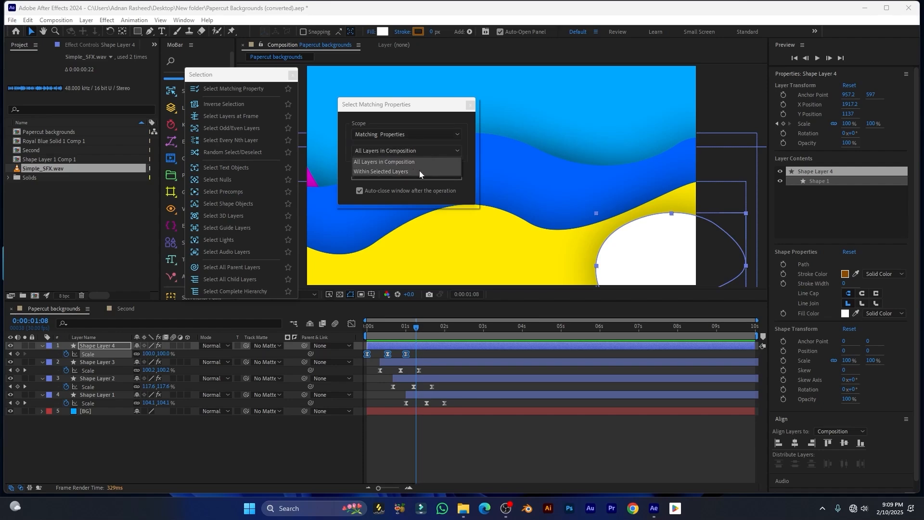
click(400, 161)
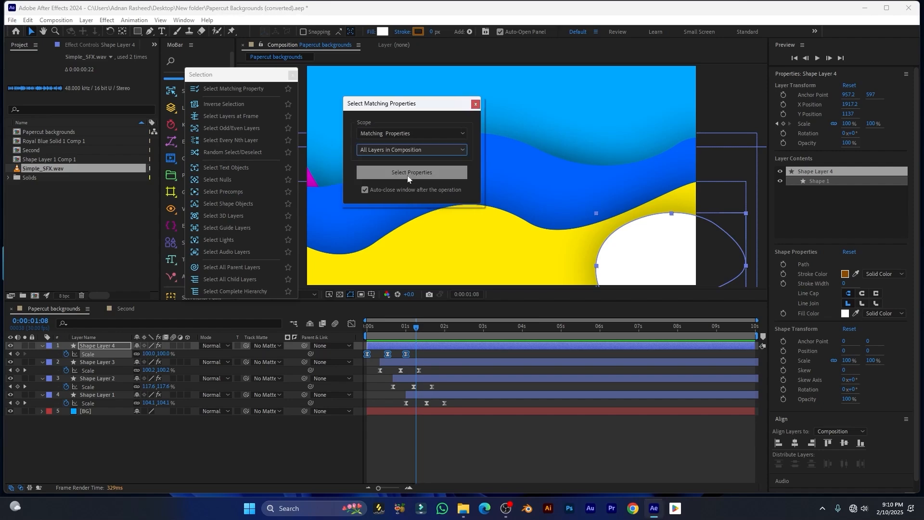
click(409, 172)
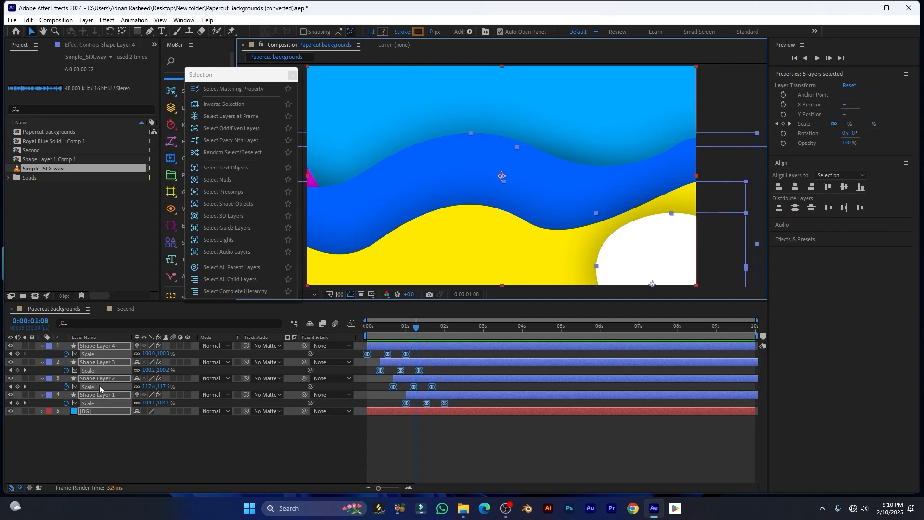
click(166, 433)
Select Shape Layer 3 and invert the selection to the other four layers
click(239, 80)
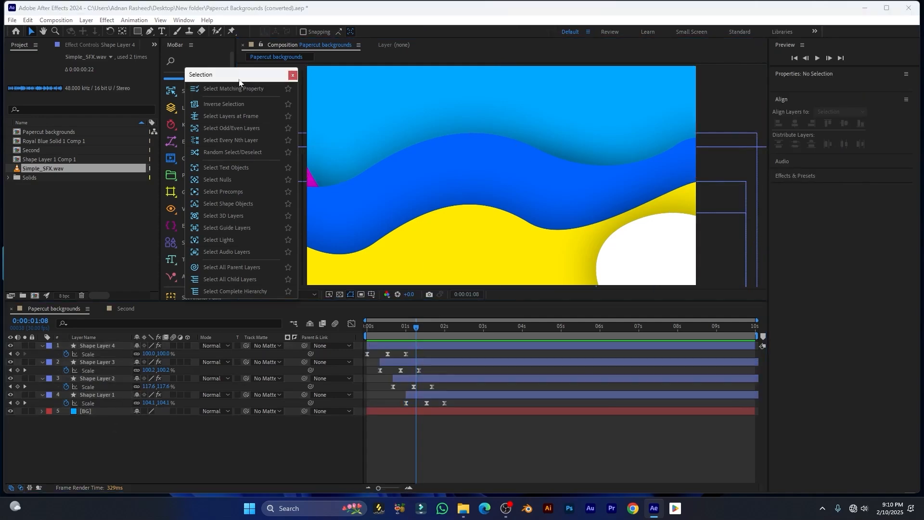
click(186, 458)
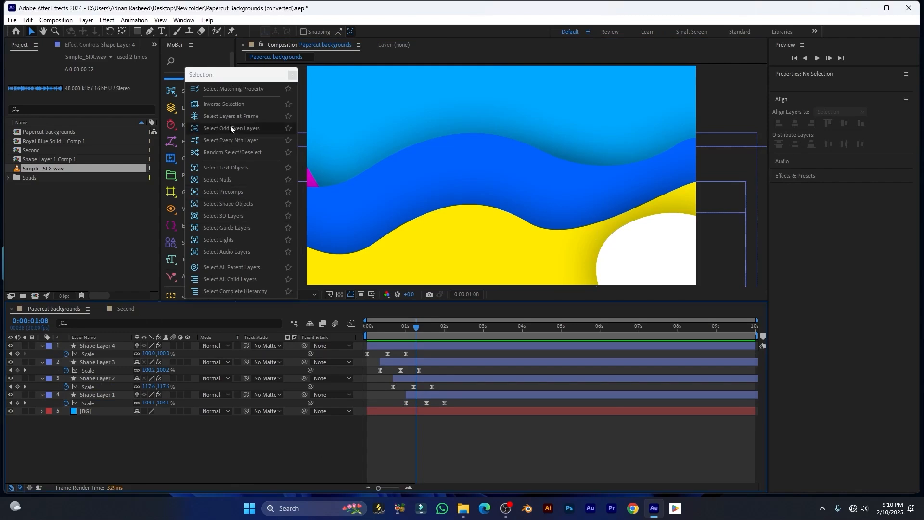
click(231, 80)
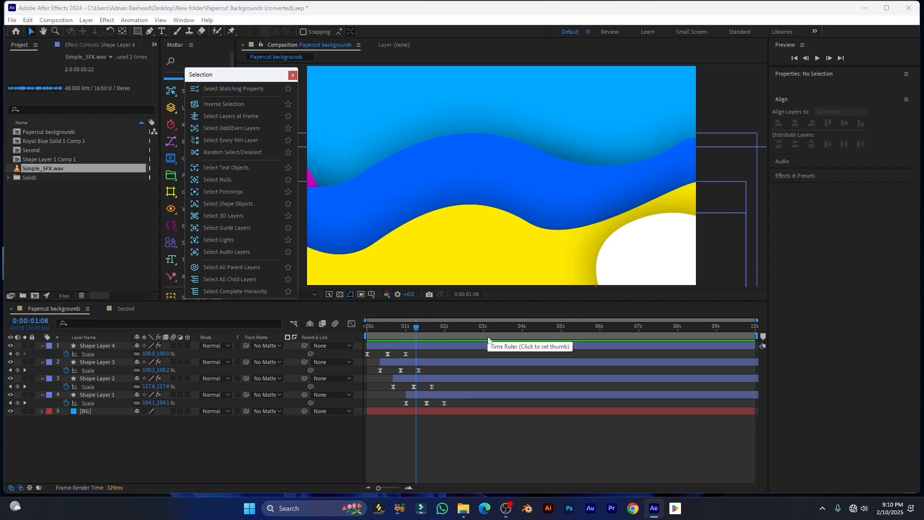
click(408, 360)
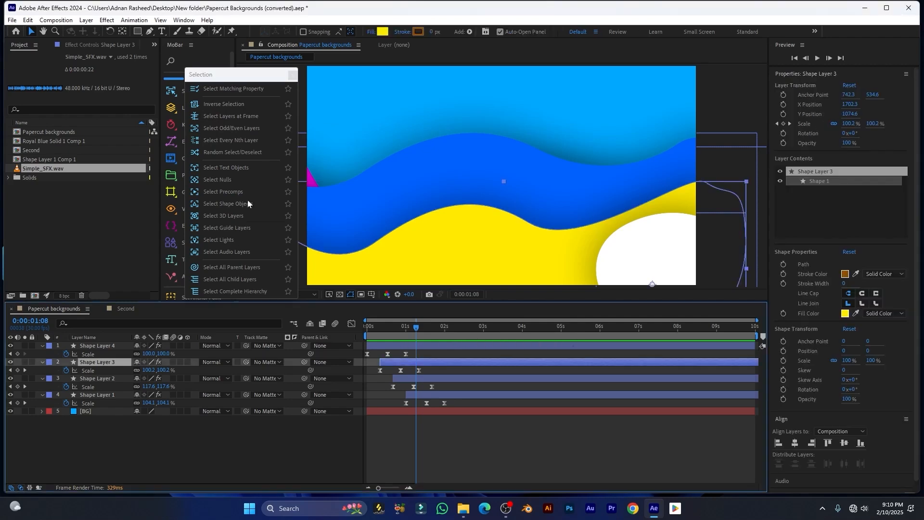
click(214, 106)
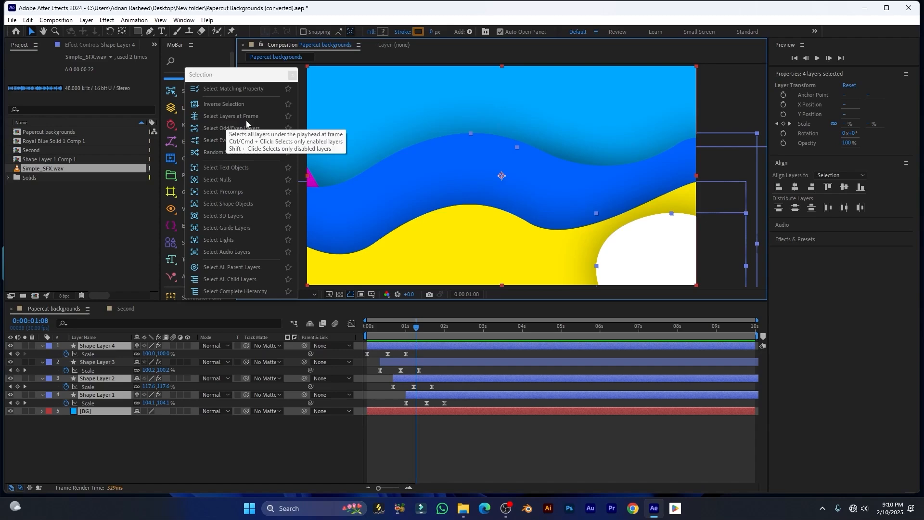
Run Select Layers at Frame near the start, then at 0:00:02:05 to pick all five layers
drag(412, 329, 376, 332)
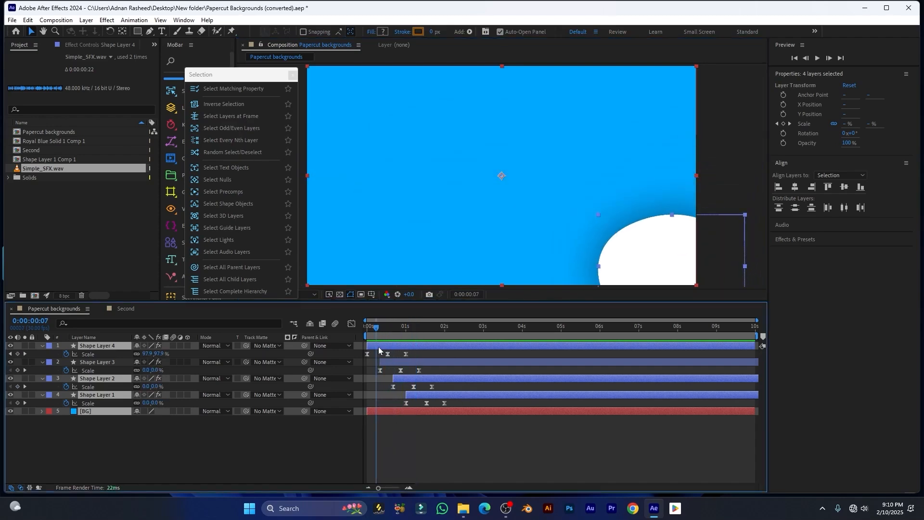
click(331, 436)
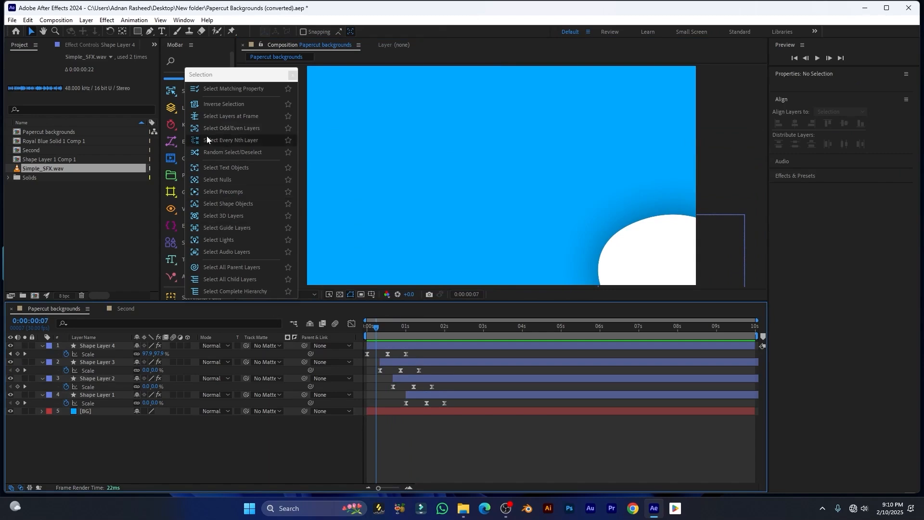
click(231, 118)
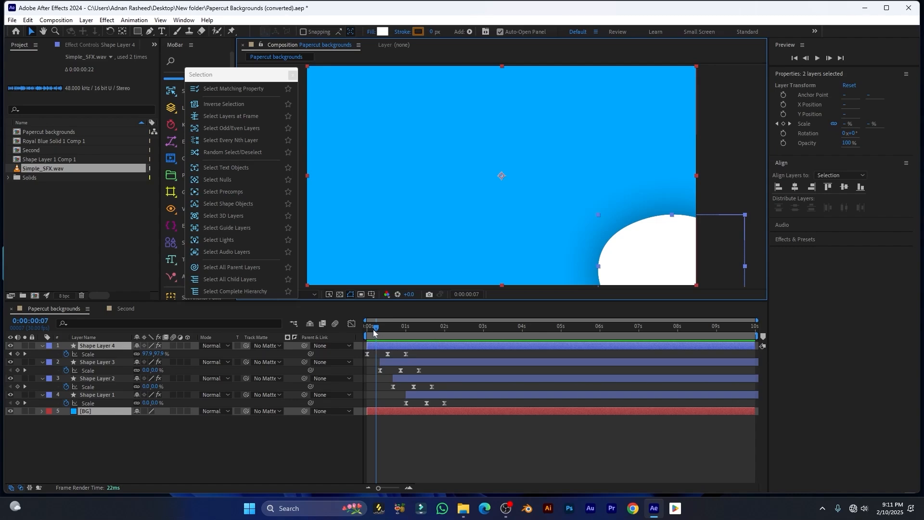
key(space)
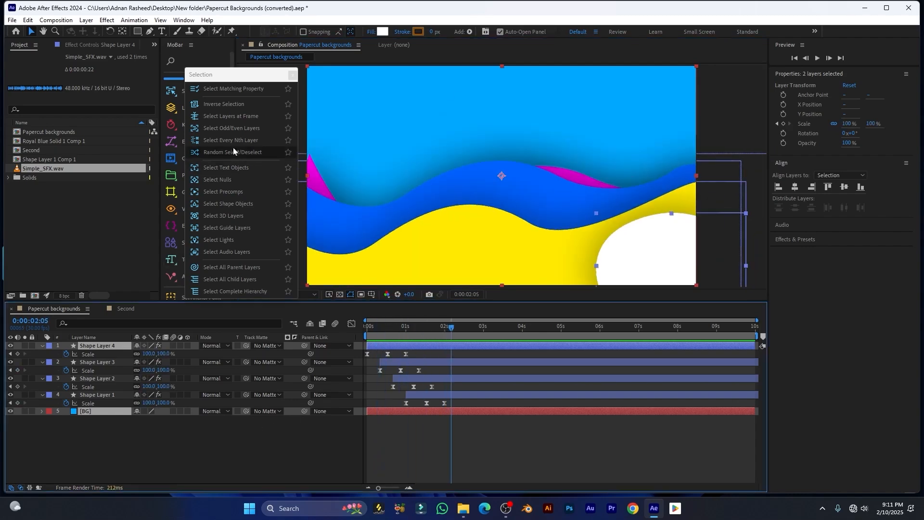
click(238, 120)
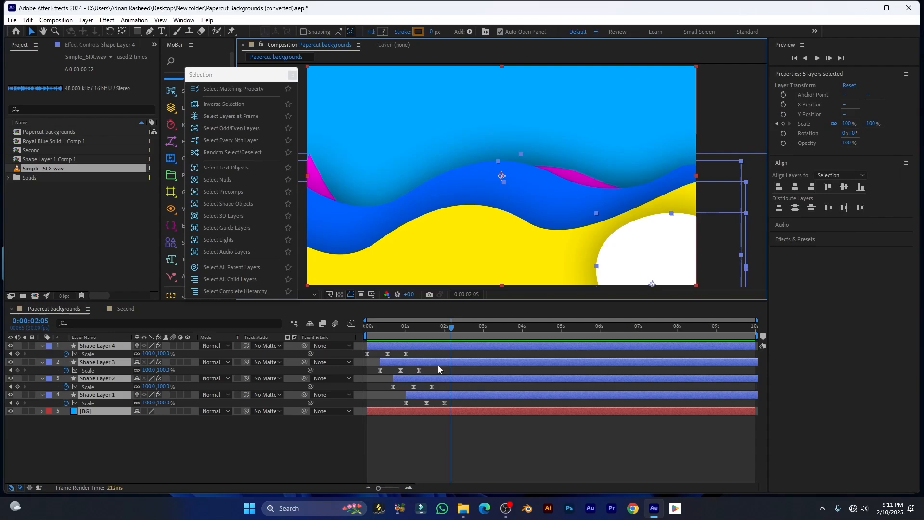
Test Select Odd and Even, then with Auto-close on select Shape Layer 4, Shape Layer 2 and BG
click(236, 128)
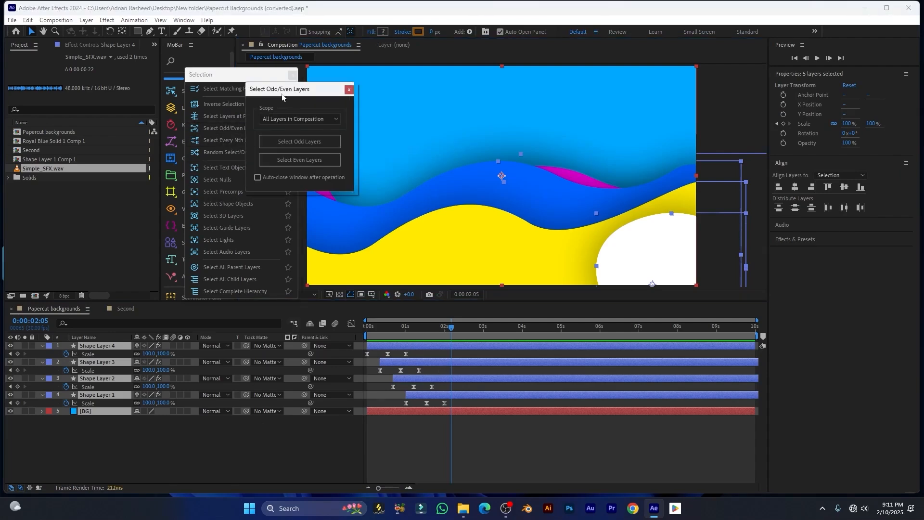
drag(283, 91, 383, 115)
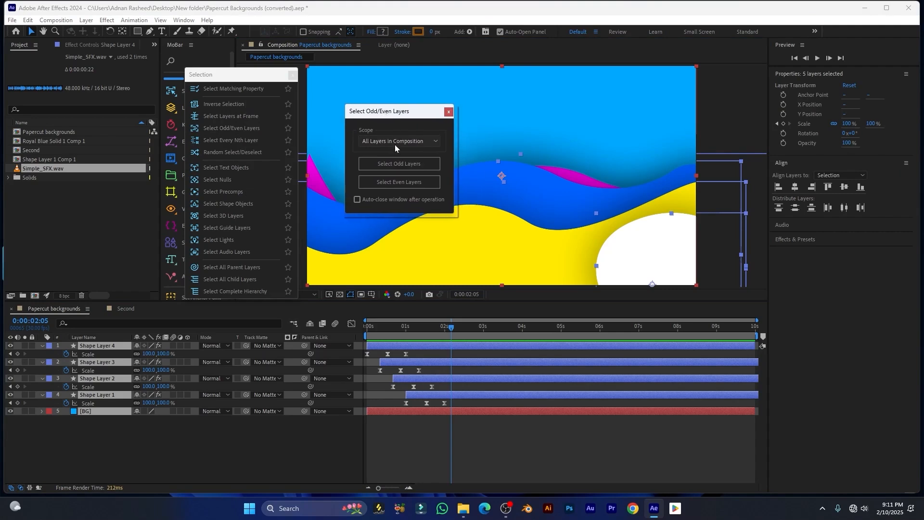
click(394, 144)
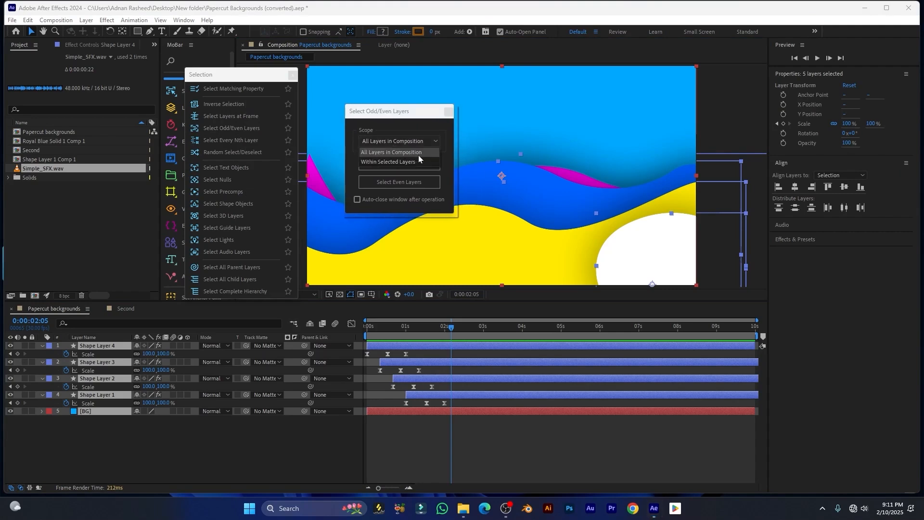
click(394, 153)
click(395, 164)
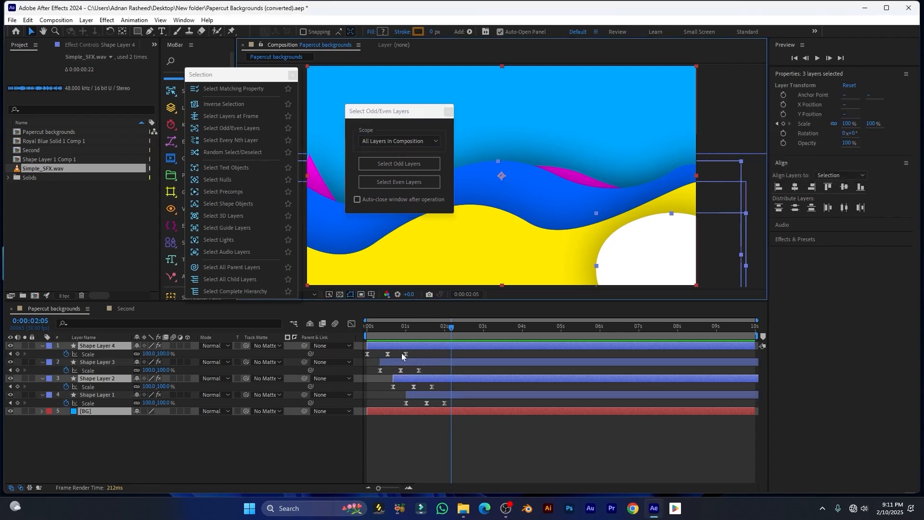
click(413, 183)
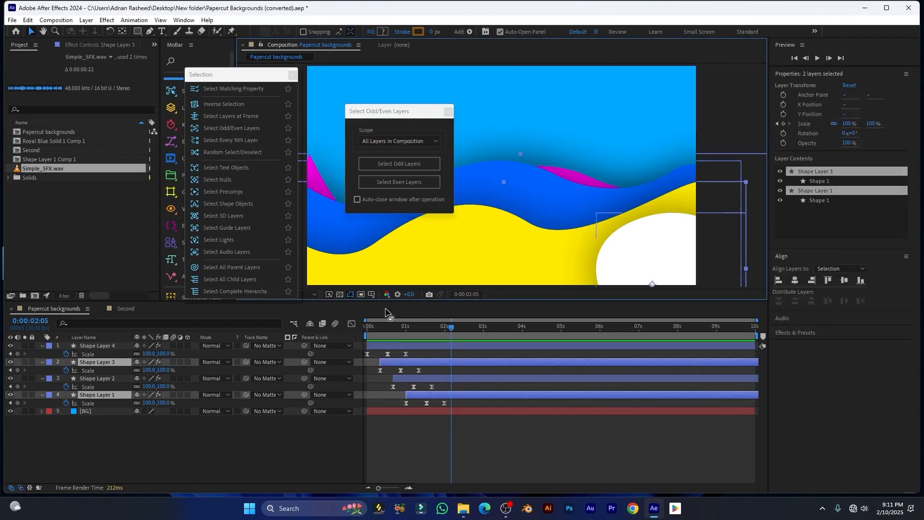
click(357, 199)
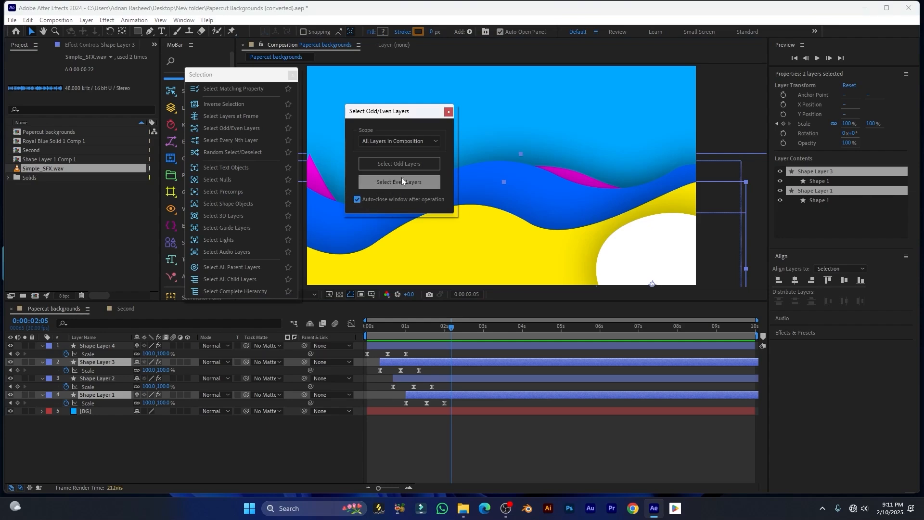
click(403, 164)
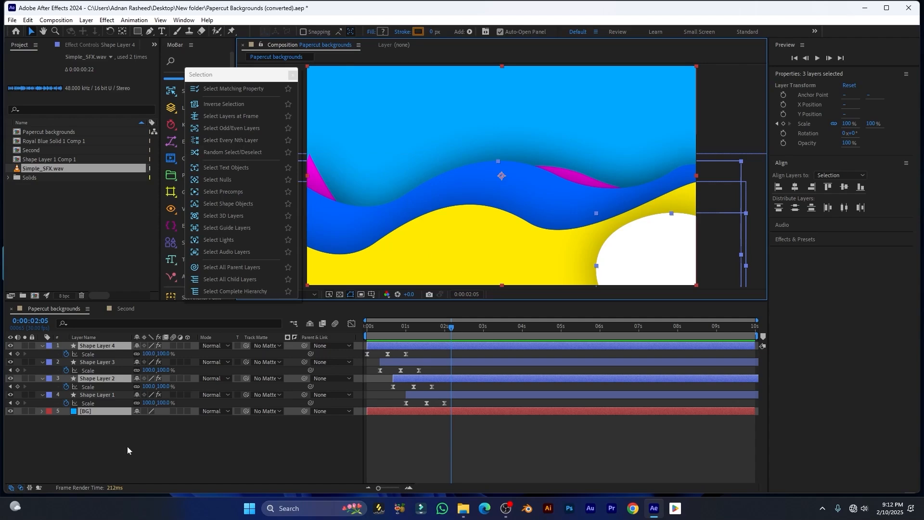
Select every 3rd layer across All Layers with MoBar's Every Nth selector, with Auto-close on
click(229, 142)
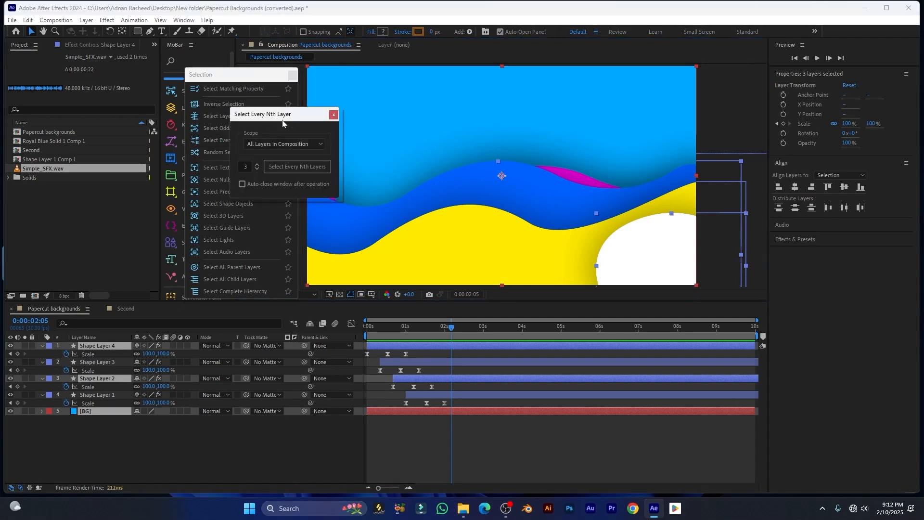
drag(282, 121, 402, 116)
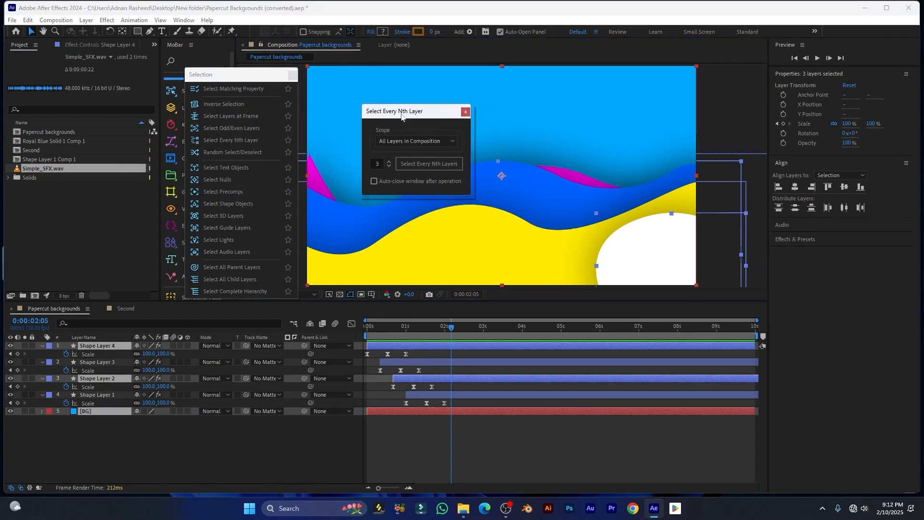
click(414, 140)
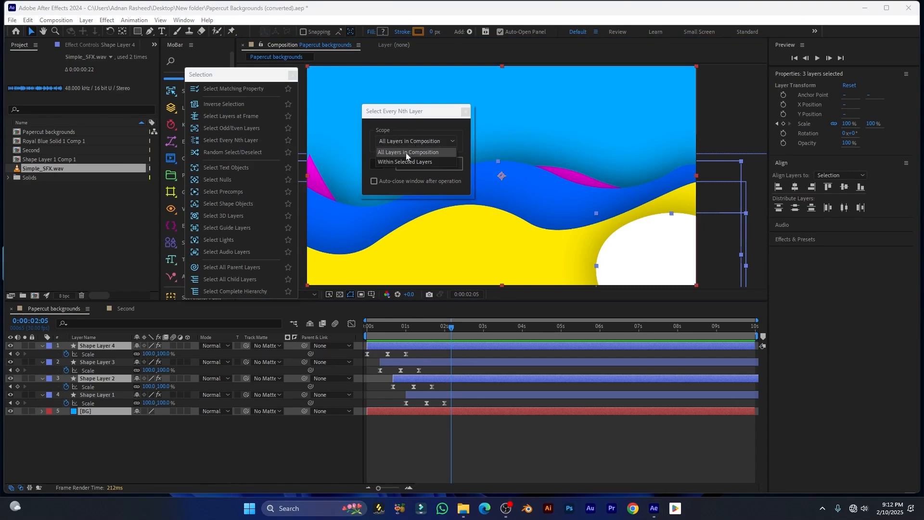
click(300, 441)
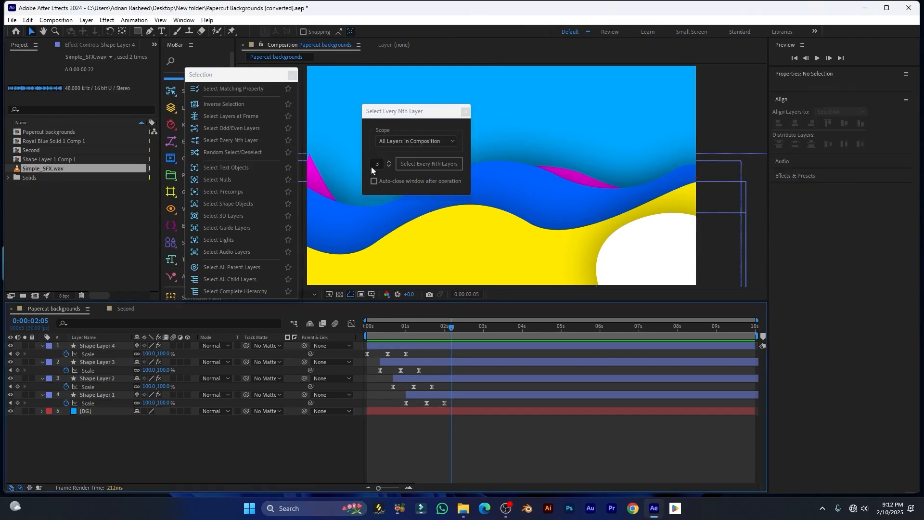
click(377, 164)
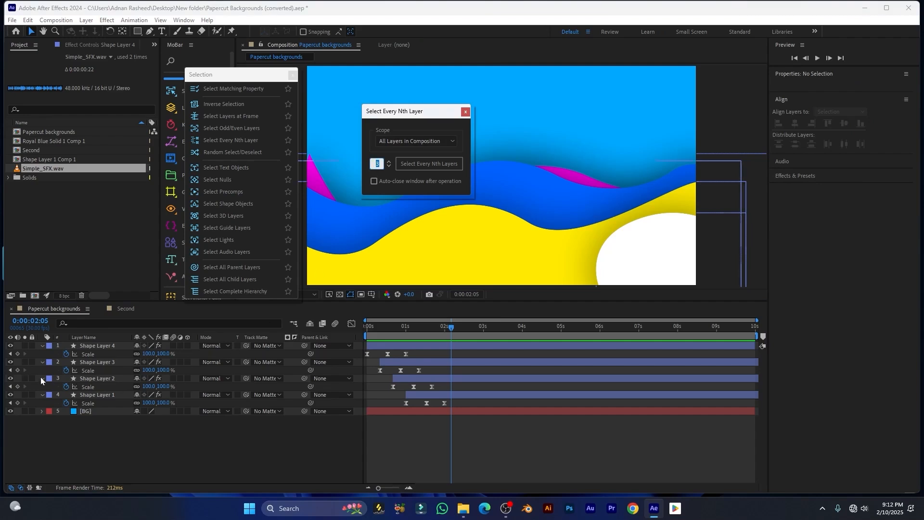
click(440, 164)
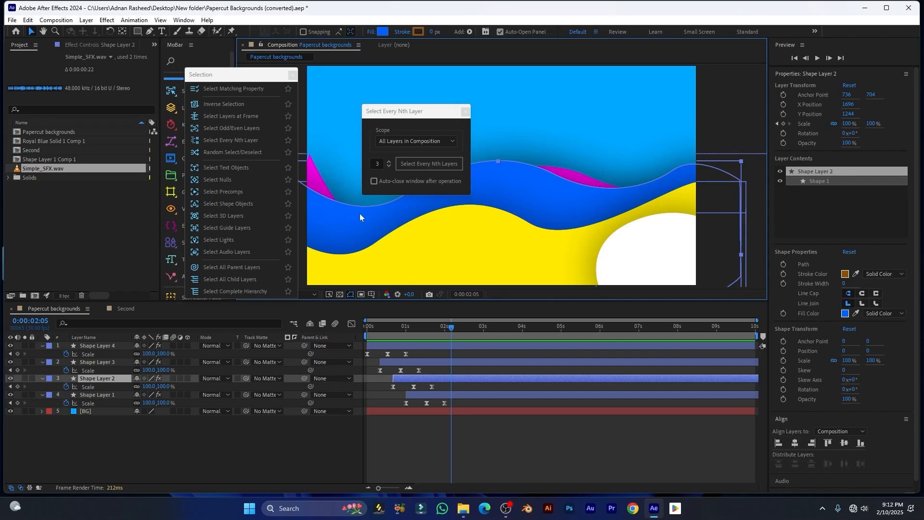
click(374, 181)
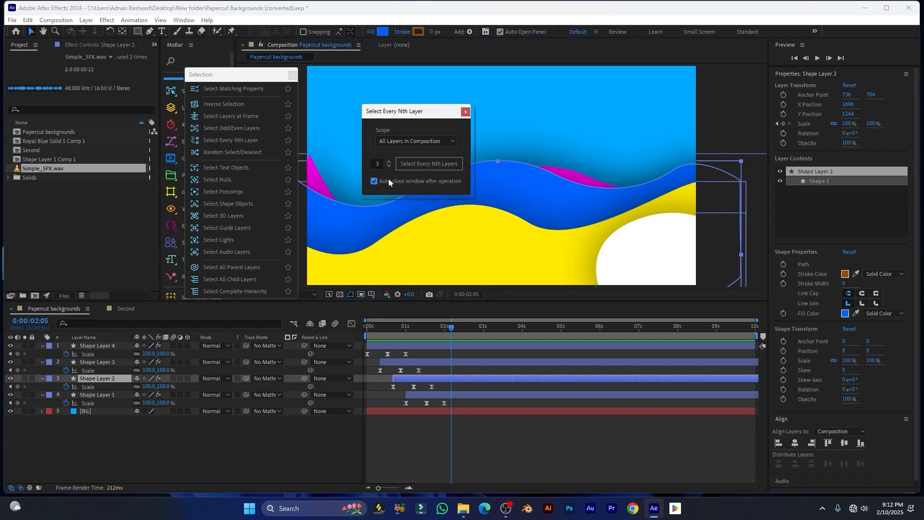
click(465, 112)
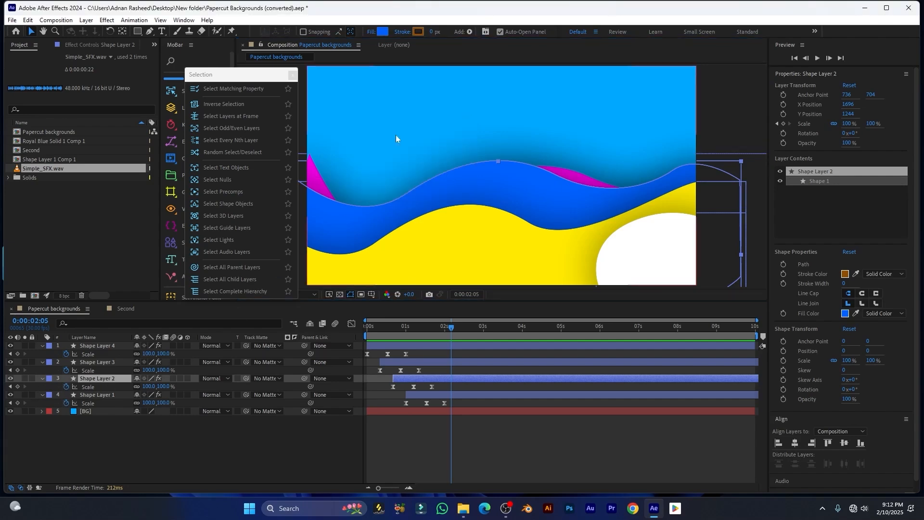
Randomly select and deselect layers, finishing with Shape Layer 3, Shape Layer 1 and BG selected
click(238, 152)
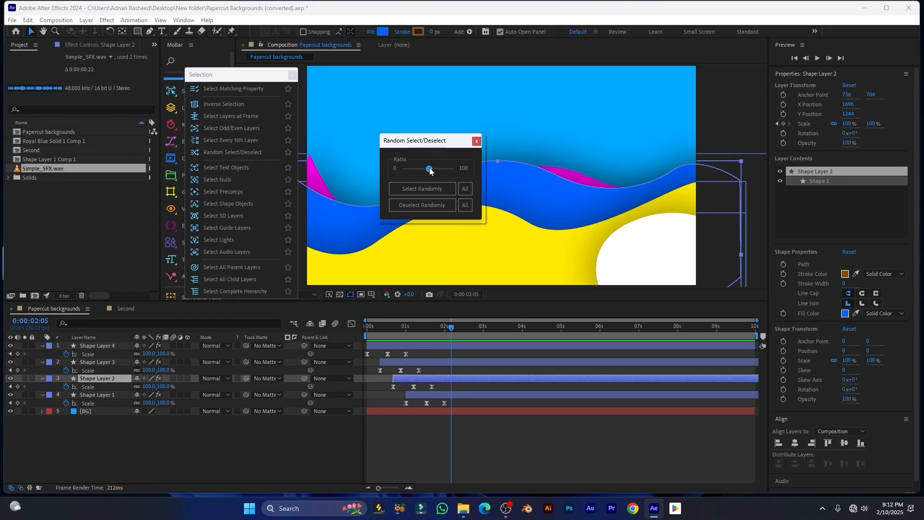
click(465, 188)
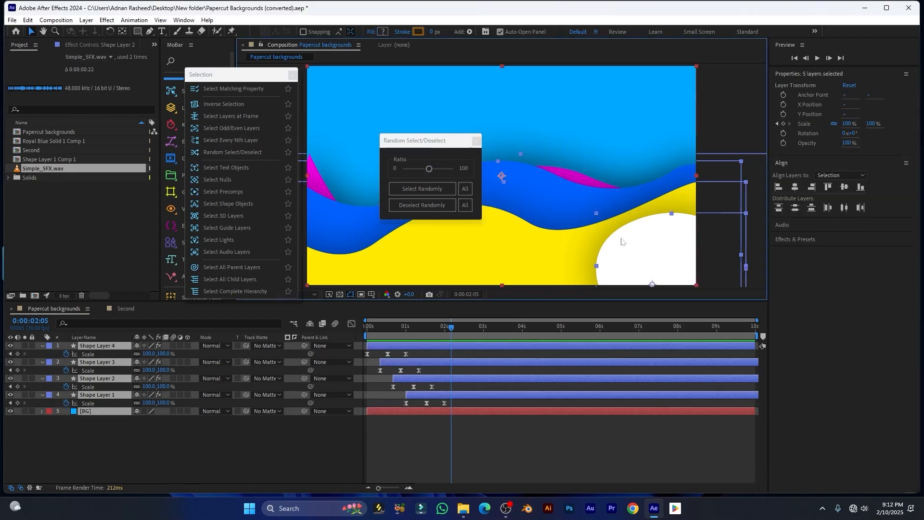
click(425, 206)
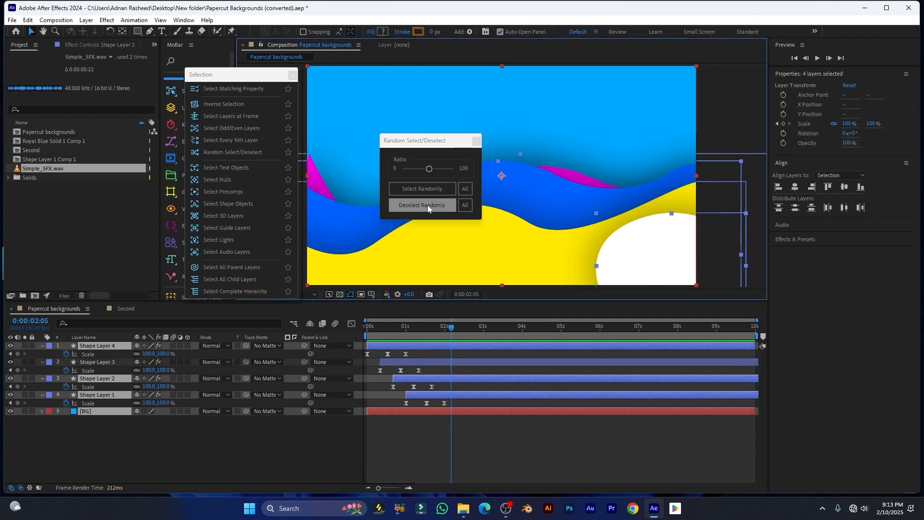
click(464, 205)
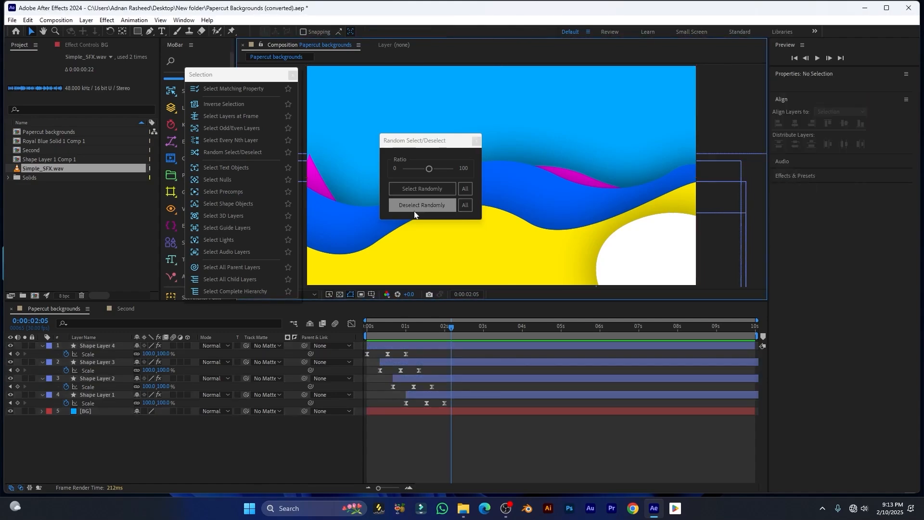
click(465, 189)
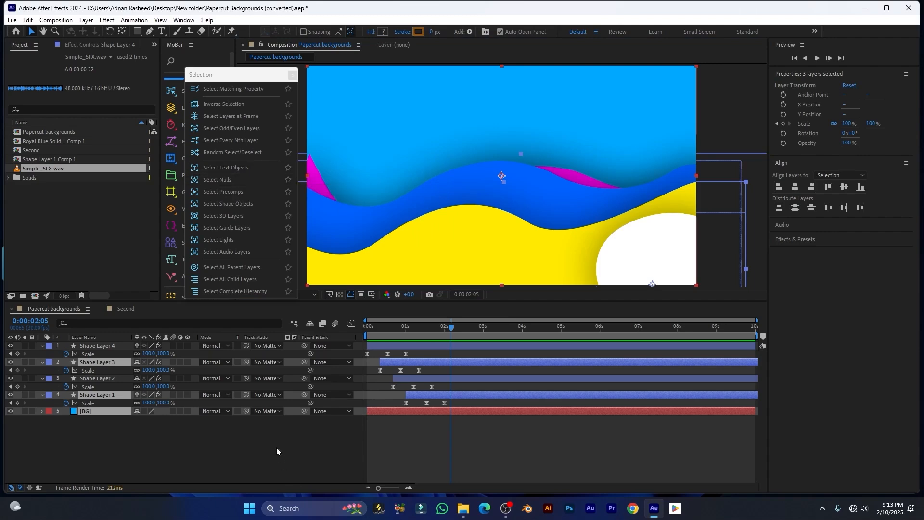
click(164, 33)
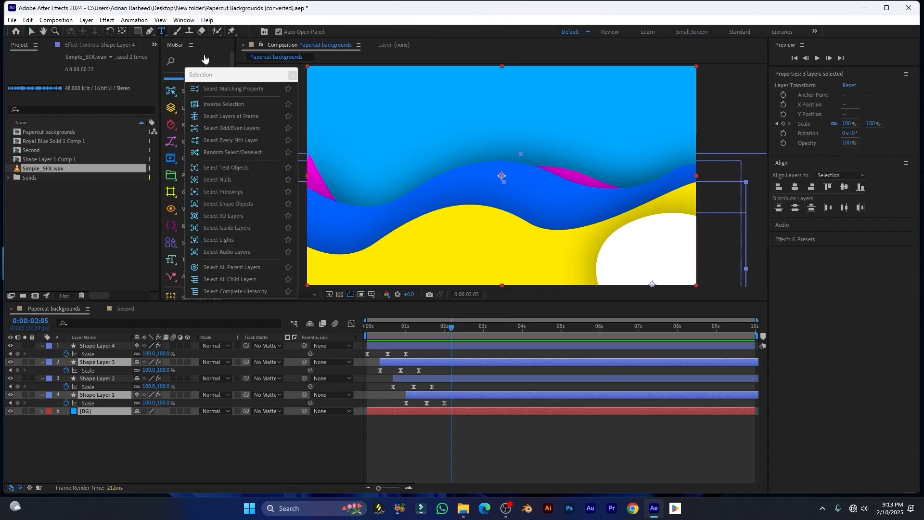
Create a 'SELECTION TOOLS' text layer and duplicate it twice
click(461, 153)
text(selection tools)
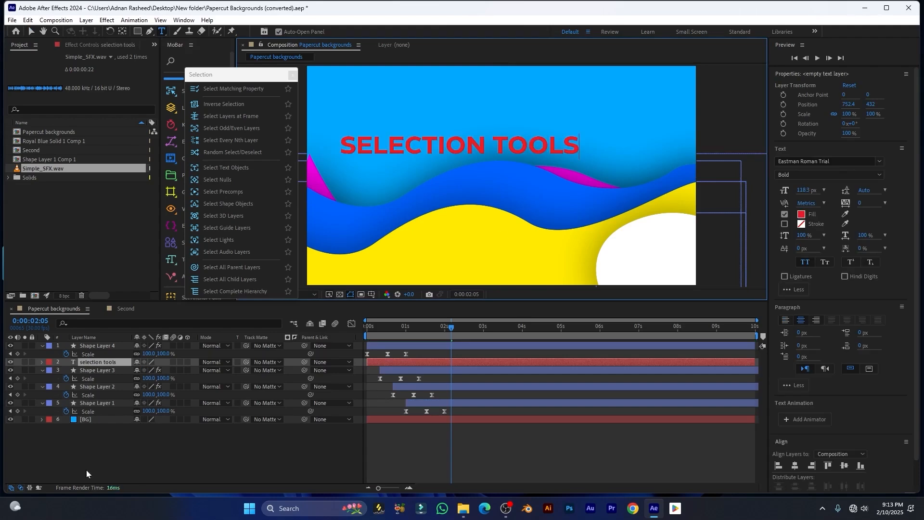
click(86, 470)
click(97, 361)
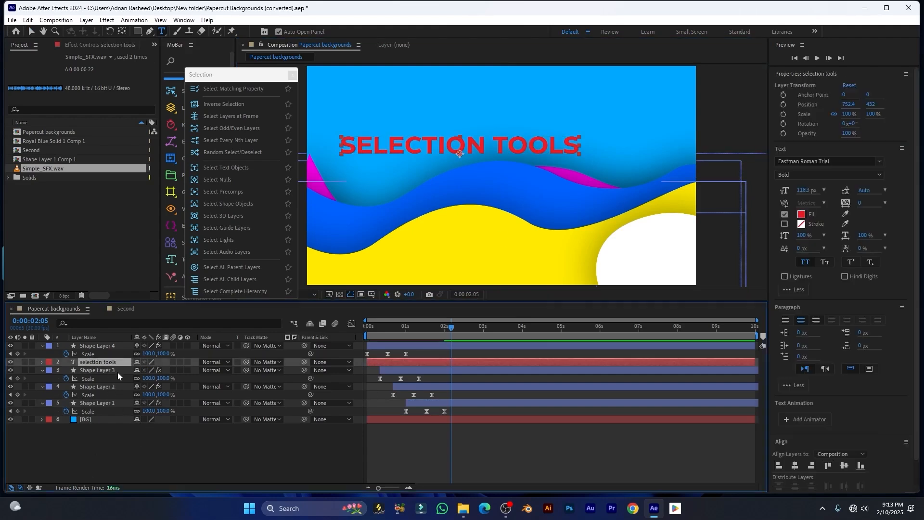
key(ctrl+d)
key(ctrl+d)
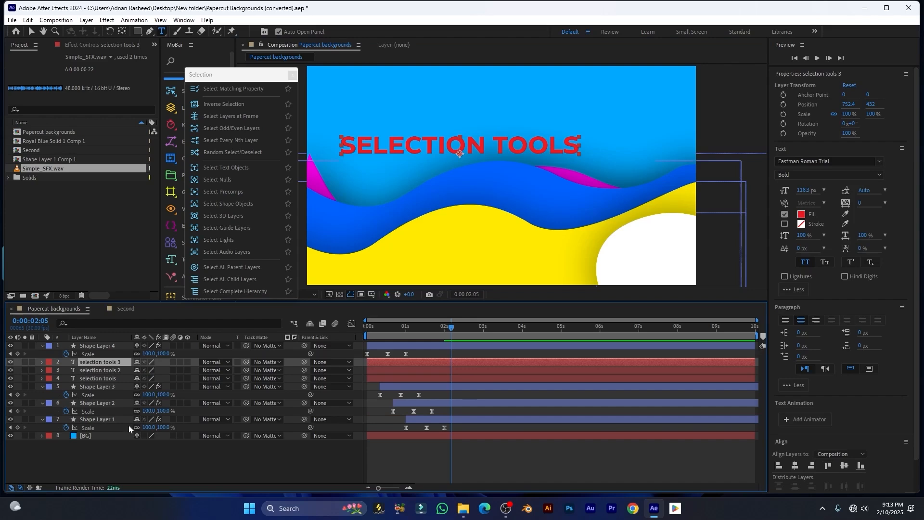
Select all text layers with Select Text Objects, then invert to the five non-text layers
click(165, 464)
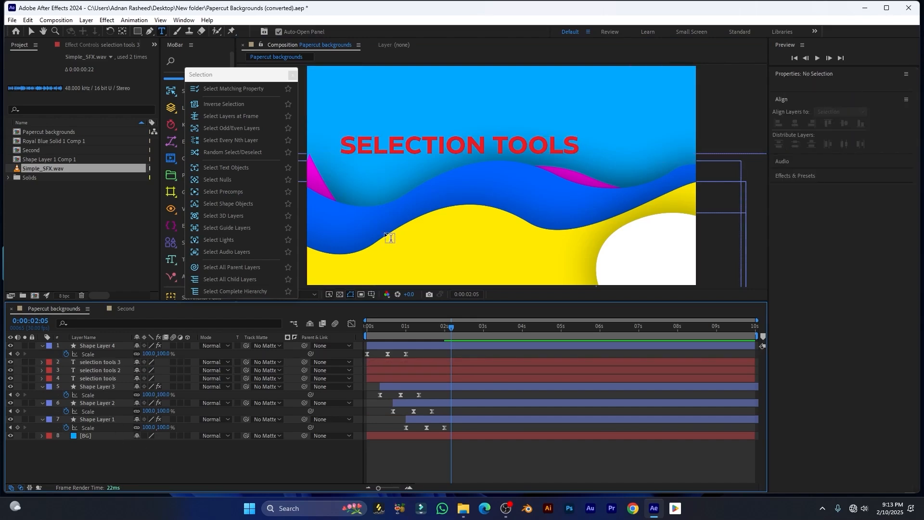
click(231, 170)
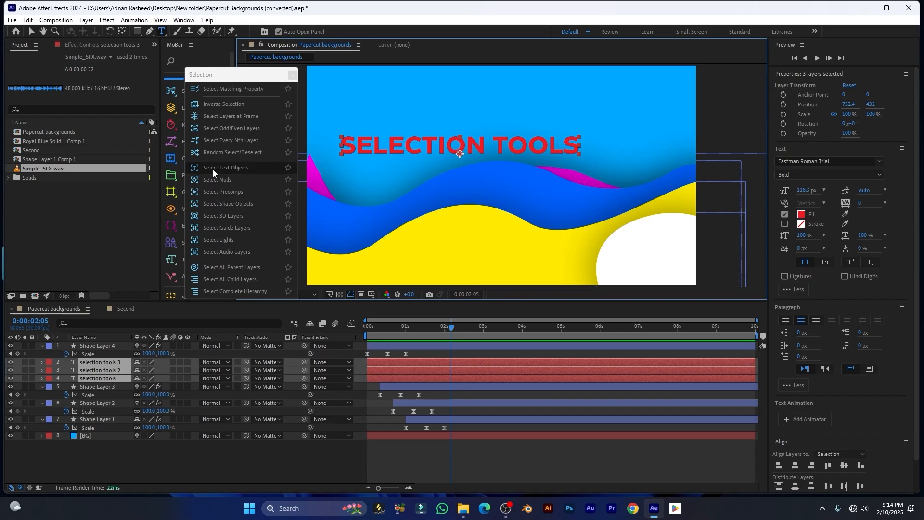
shift+click(242, 171)
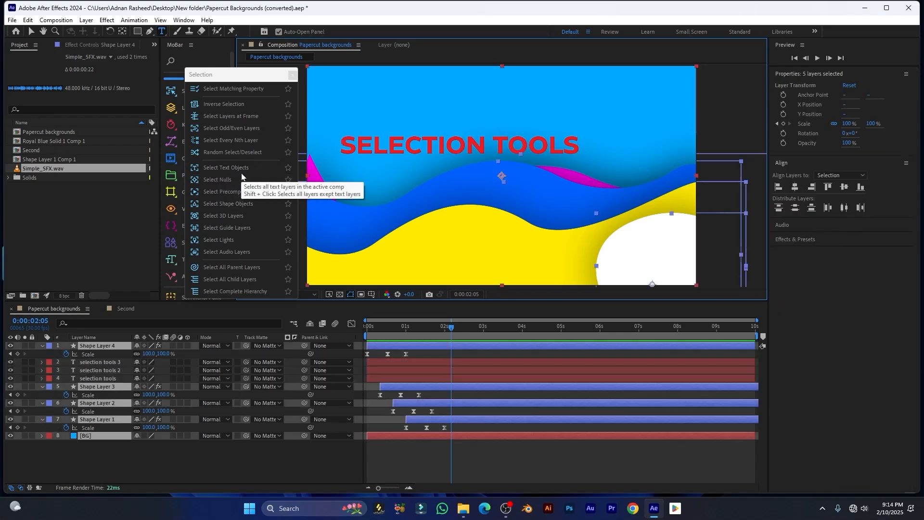
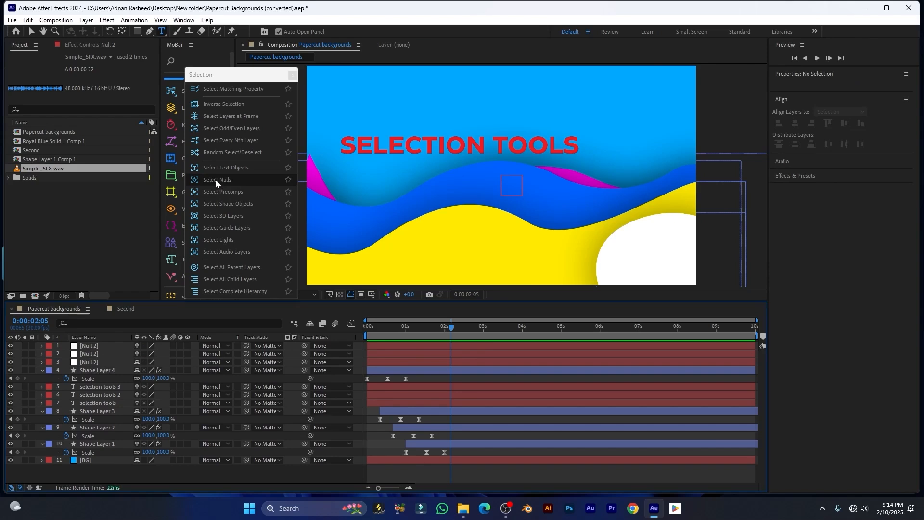
Select the three Null 2 layers, then invert with Select Nulls to get every non-null layer
click(215, 180)
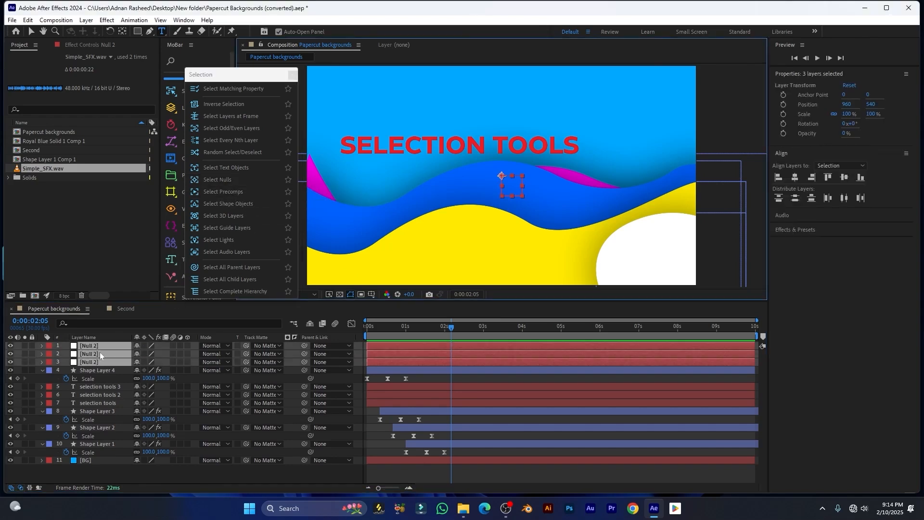
click(213, 180)
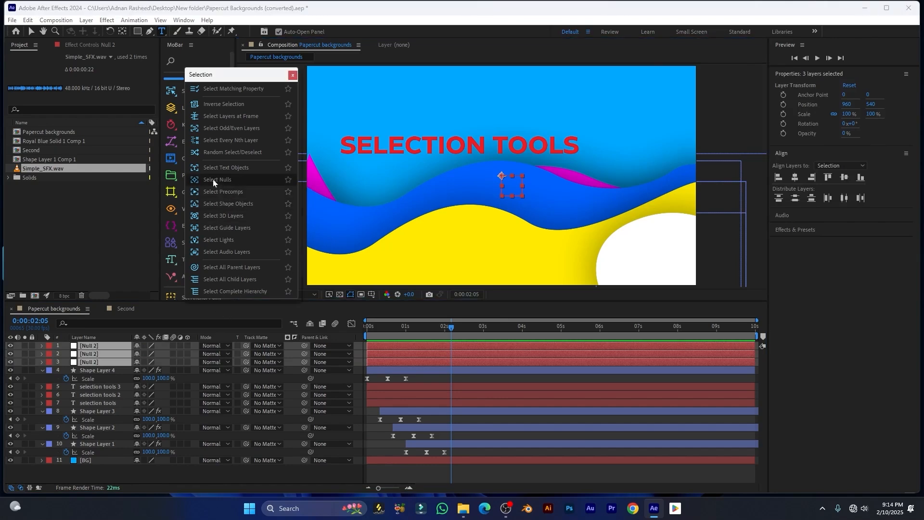
shift+click(215, 181)
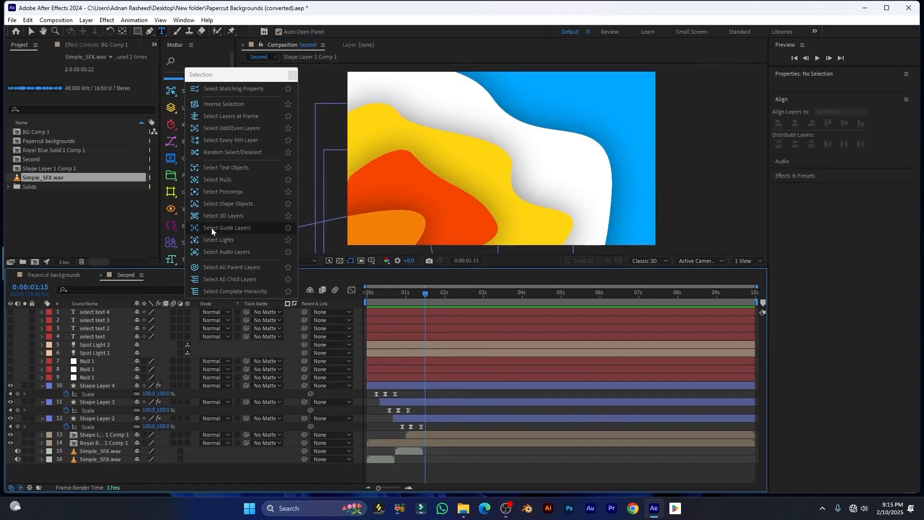
Select only the precomp layers, deselect and reselect them, then invert to all non-precomp layers
click(218, 194)
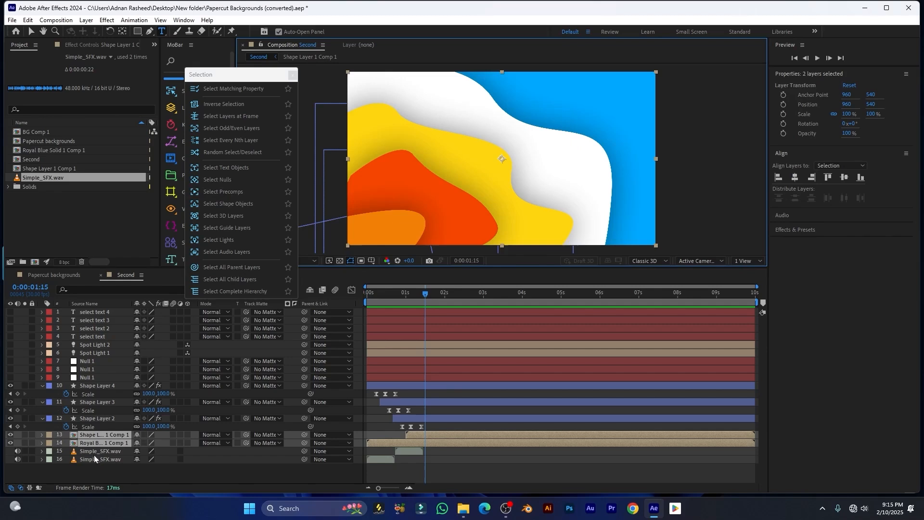
click(175, 435)
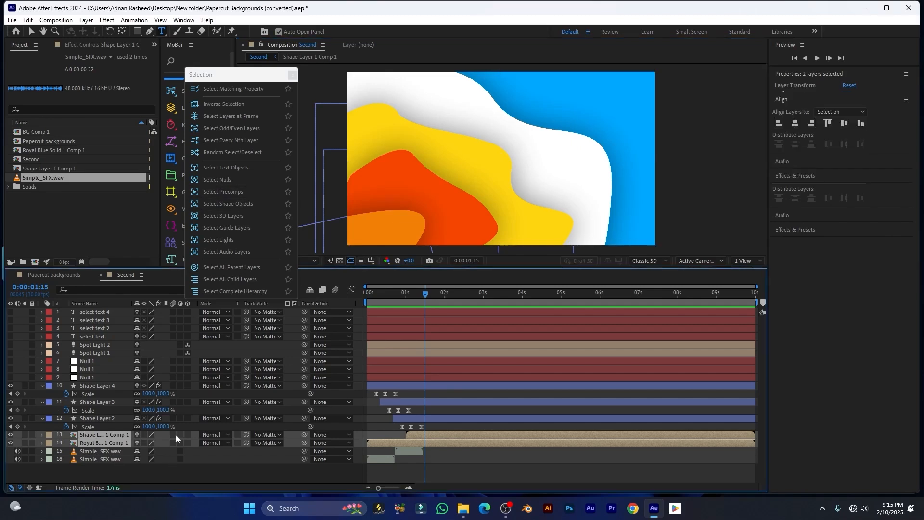
click(217, 192)
shift+click(221, 193)
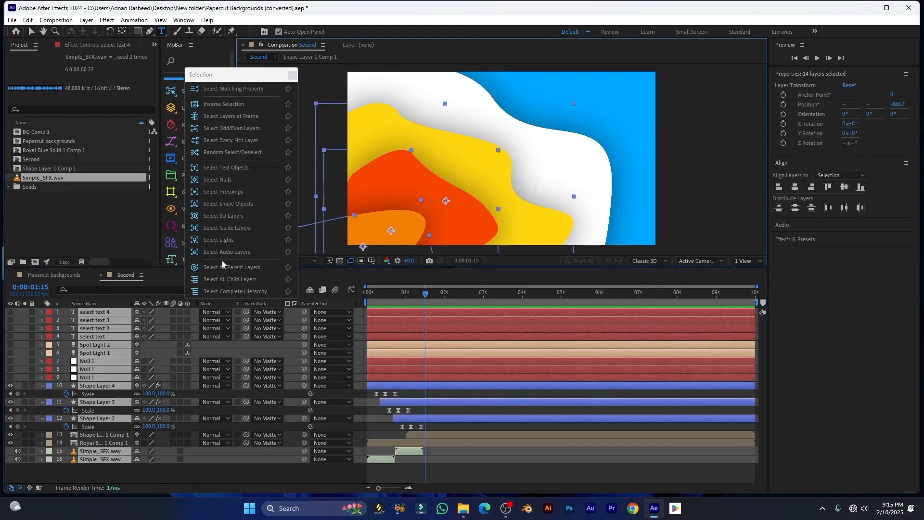
Select only the shape layers, invert that selection, clear it, and make Shape Layer 3 3D
click(212, 203)
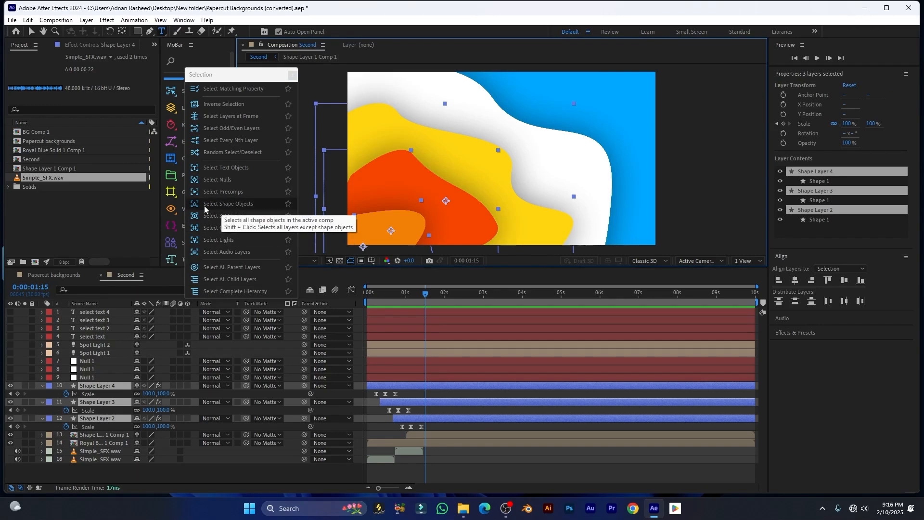
shift+click(230, 217)
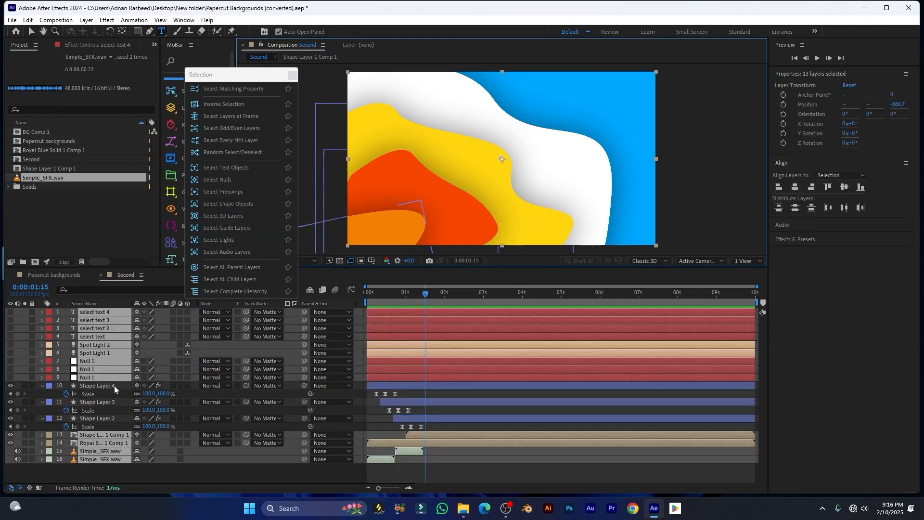
click(235, 215)
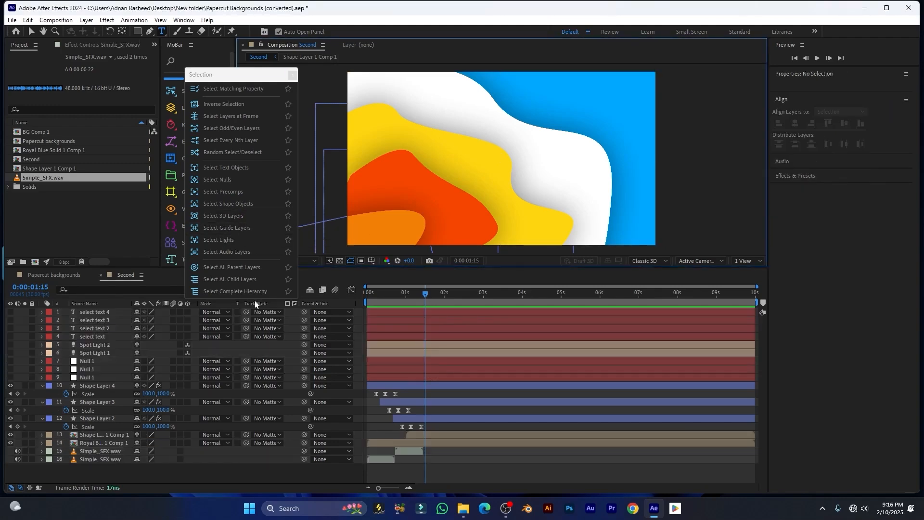
click(188, 402)
Make Shape Layer 2 3D, select the 3D layers, then the guide layers and their inverse
click(188, 411)
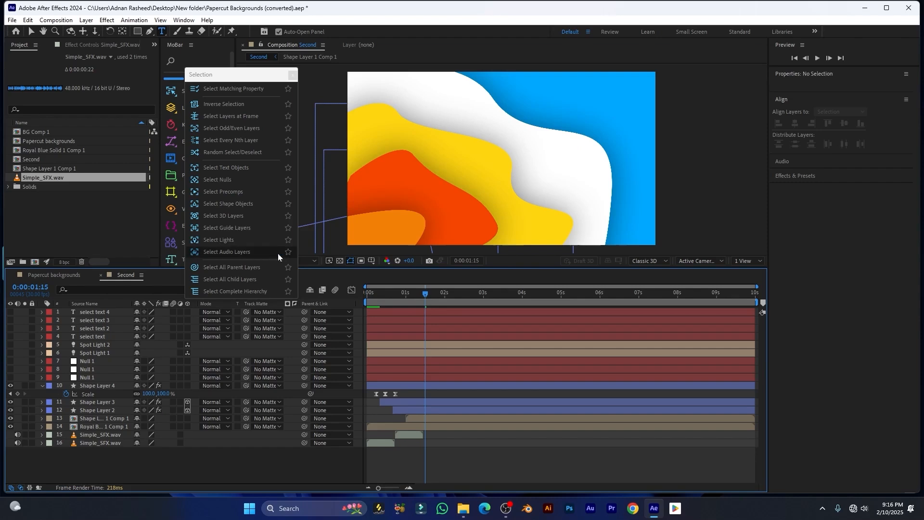
click(227, 215)
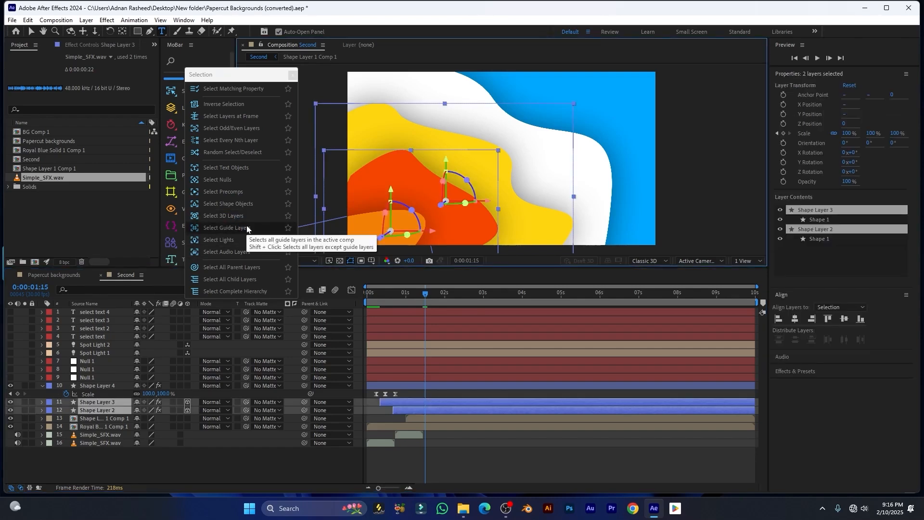
click(247, 229)
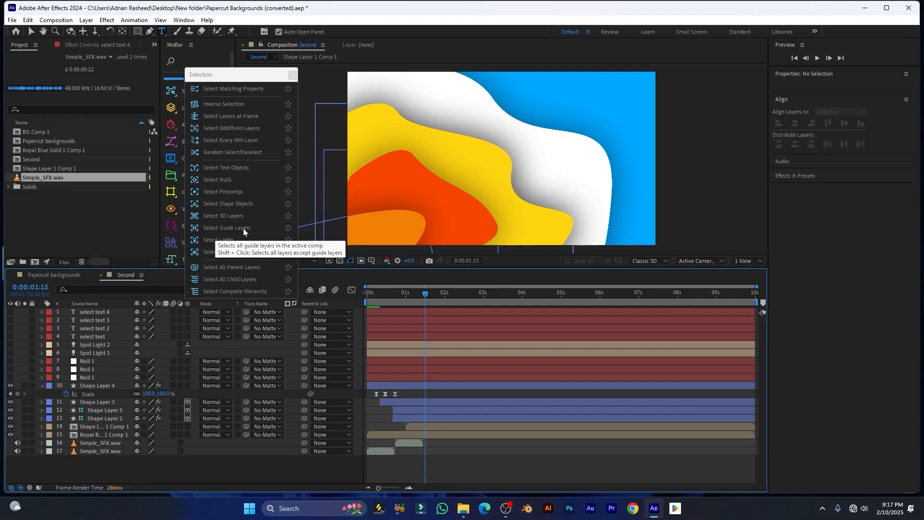
click(218, 229)
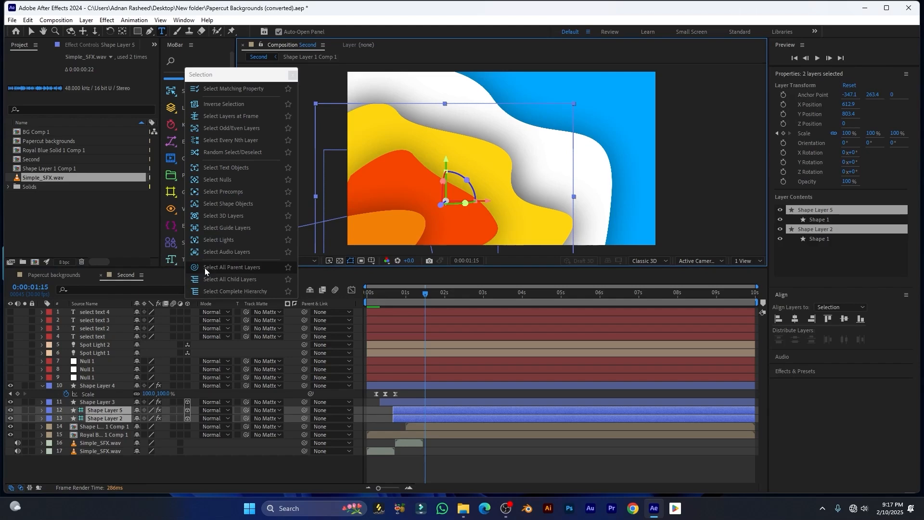
shift+click(240, 229)
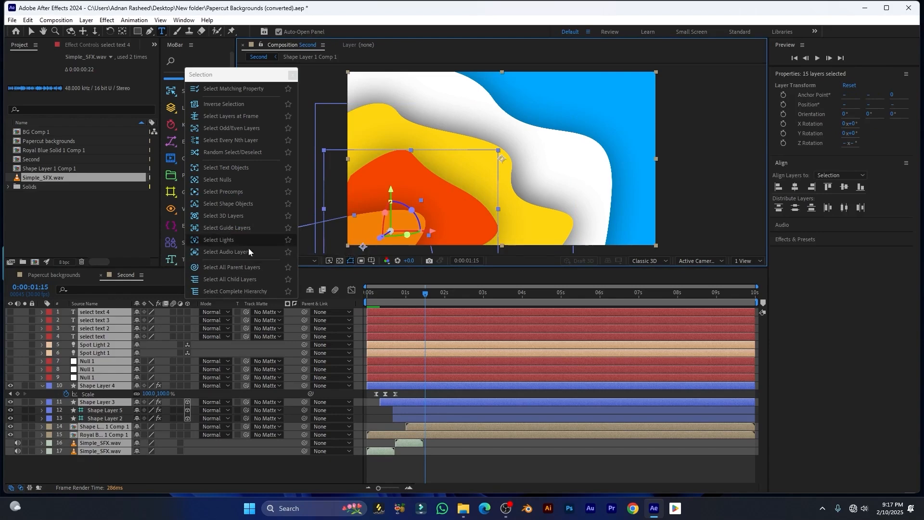
Select the two spot lights, then all layers, then only the two Simple_SFX.wav audio layers
click(218, 240)
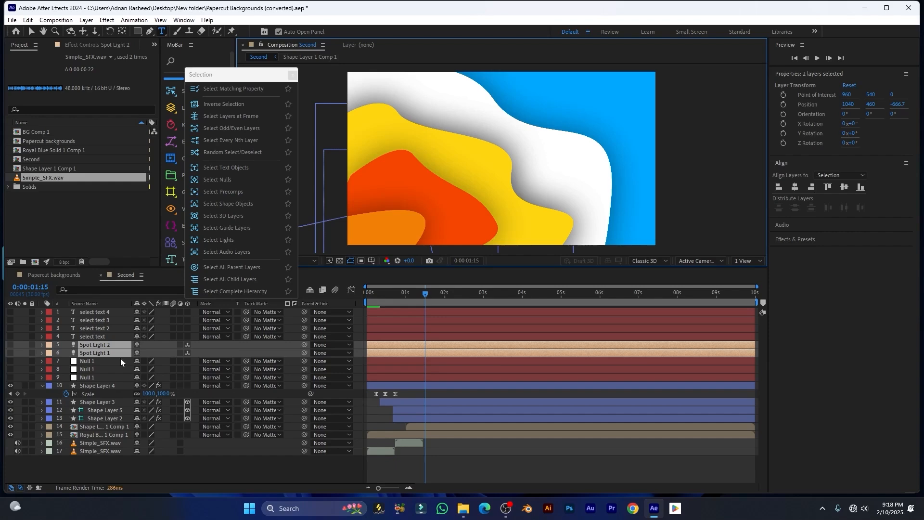
key(ctrl+a)
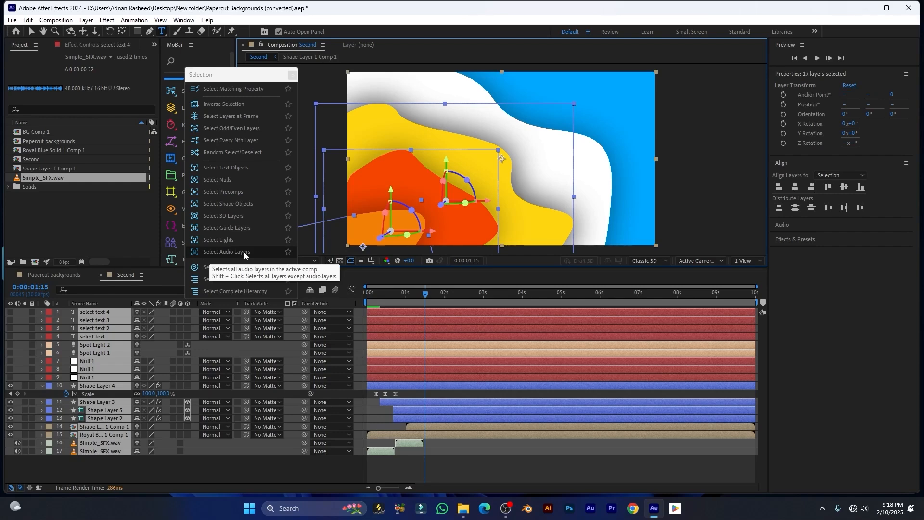
click(244, 254)
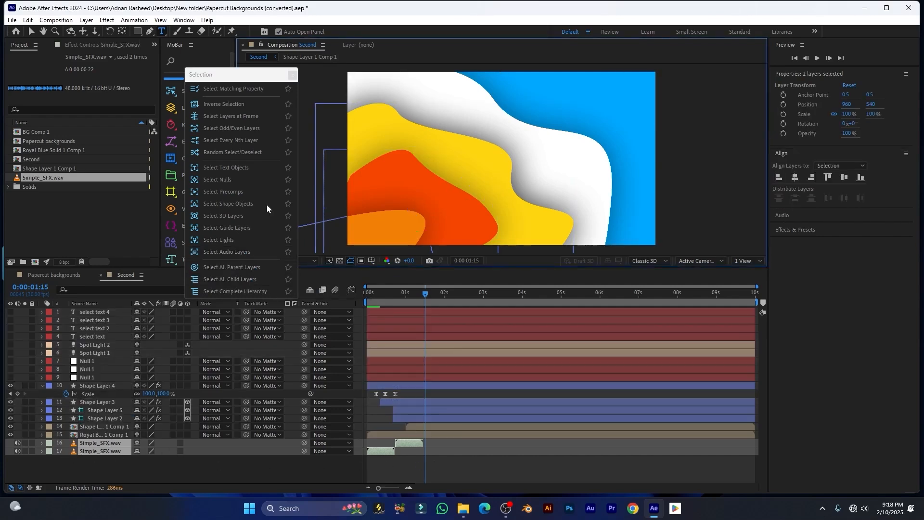
drag(238, 80, 478, 100)
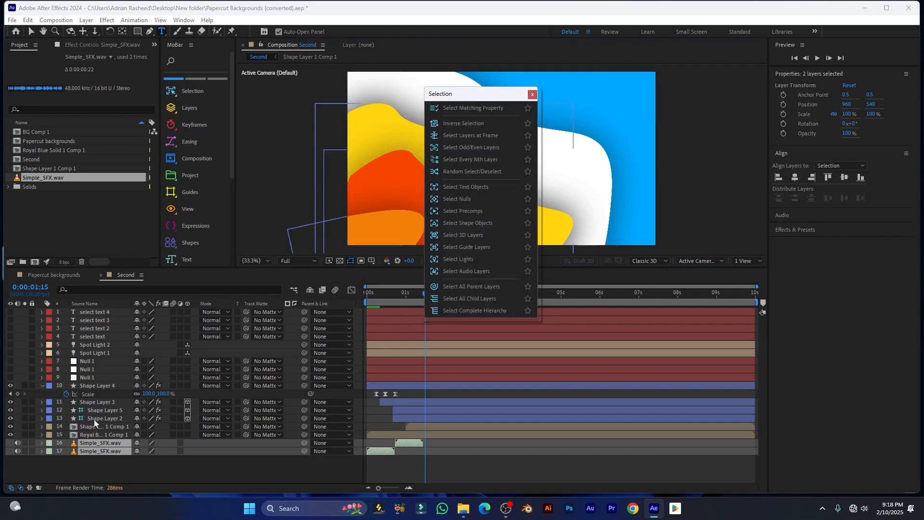
Parent layers 11 through 15 to the select text 4 layer
click(100, 403)
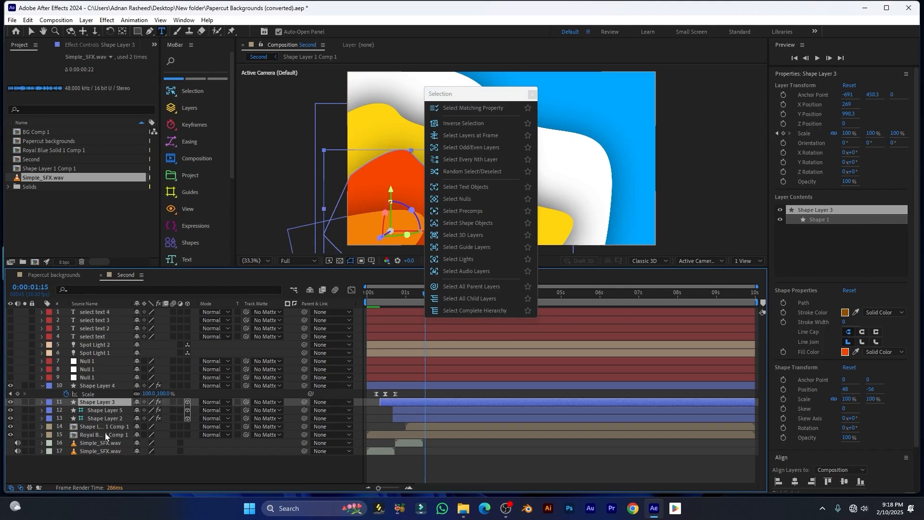
shift+click(107, 434)
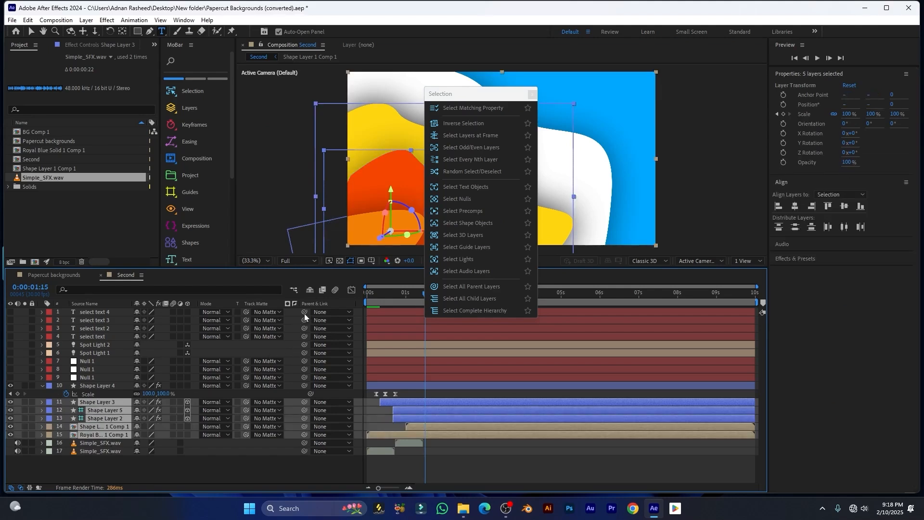
drag(304, 402, 96, 314)
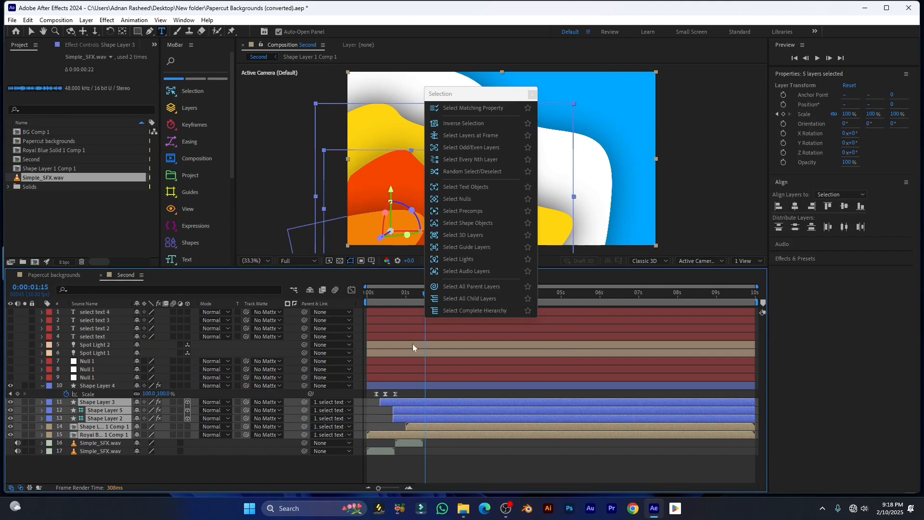
Select the parent layer select text 4, then its children, then its complete hierarchy
click(239, 472)
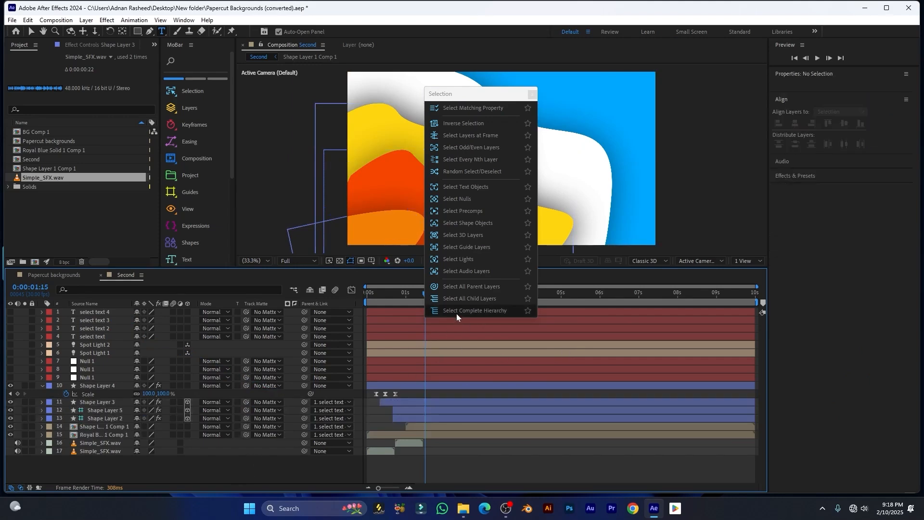
click(478, 287)
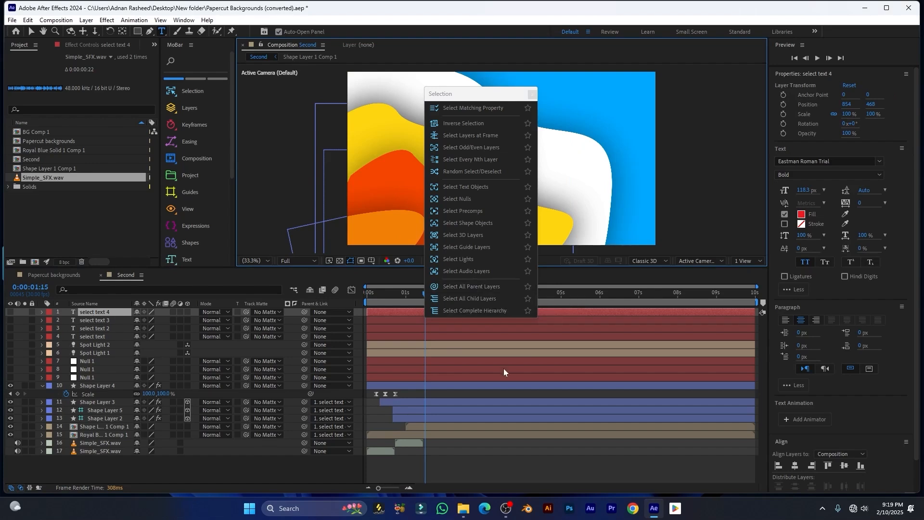
click(477, 299)
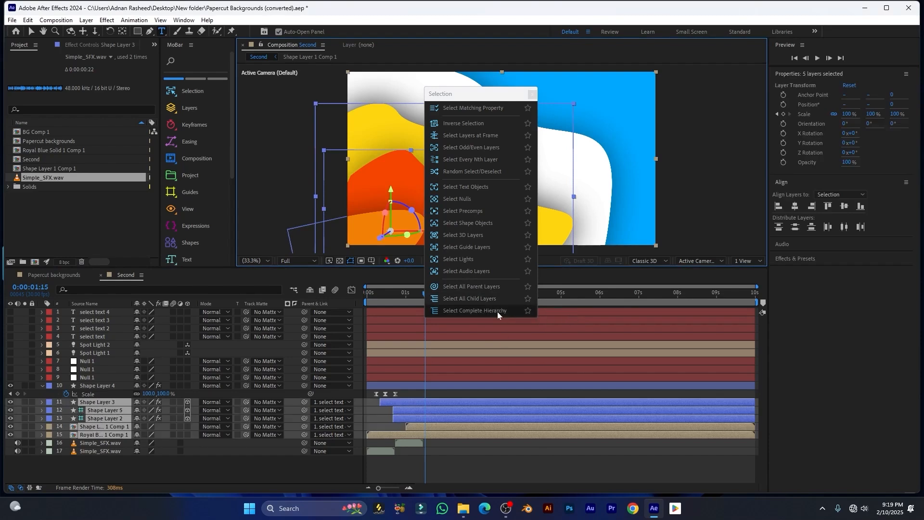
click(238, 470)
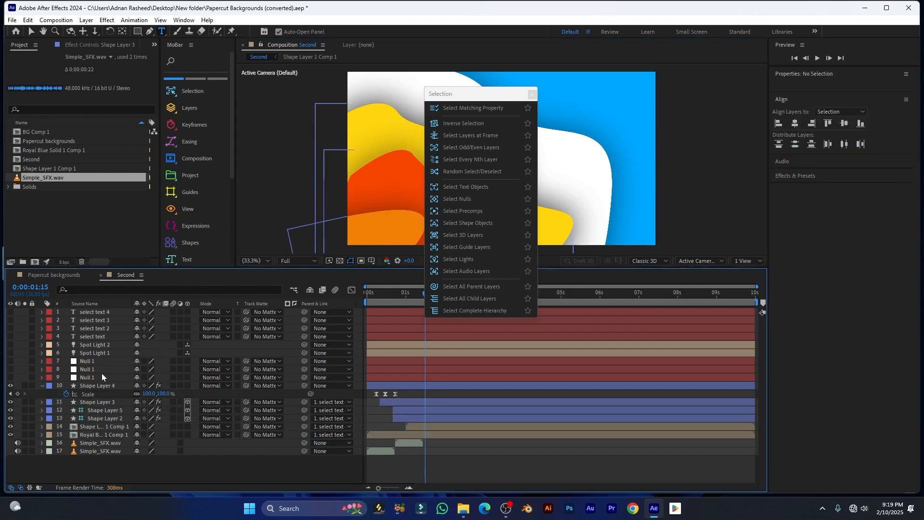
click(106, 314)
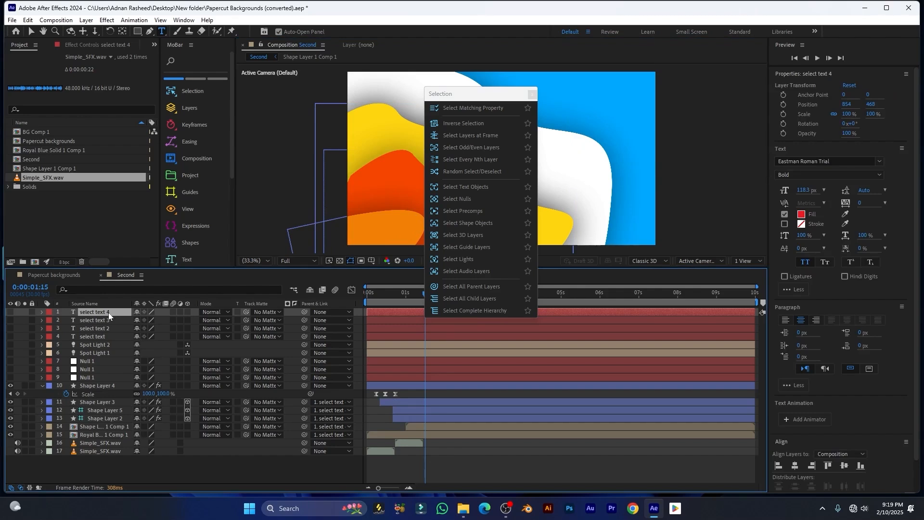
click(483, 310)
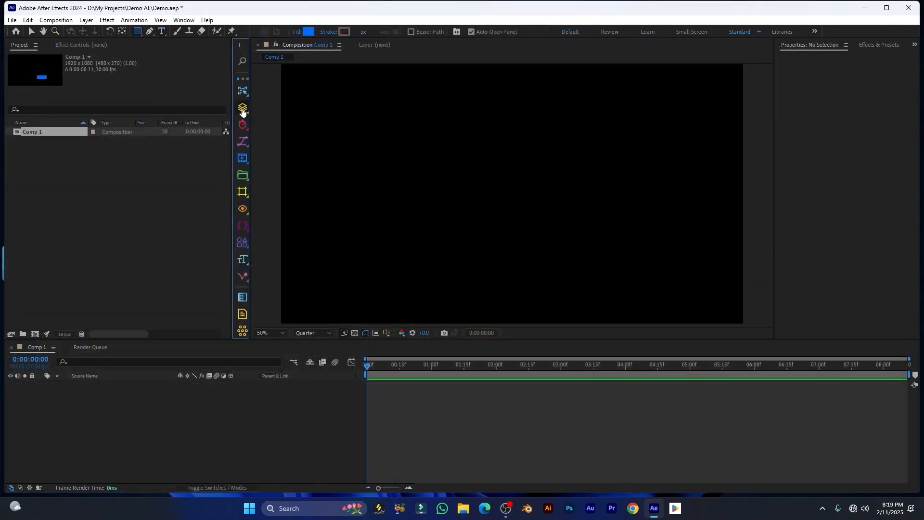
Turn the MoBar layer tools into a floating window and reposition it
click(242, 107)
click(350, 116)
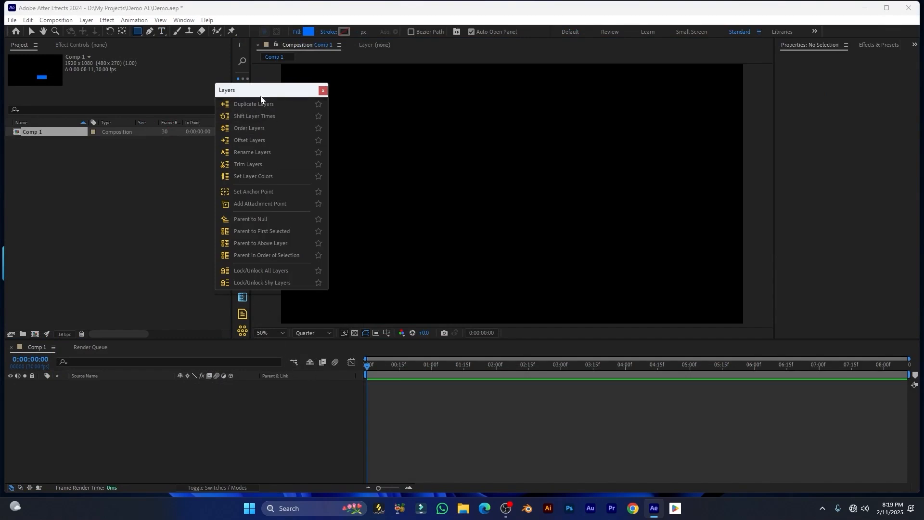
drag(261, 93, 265, 95)
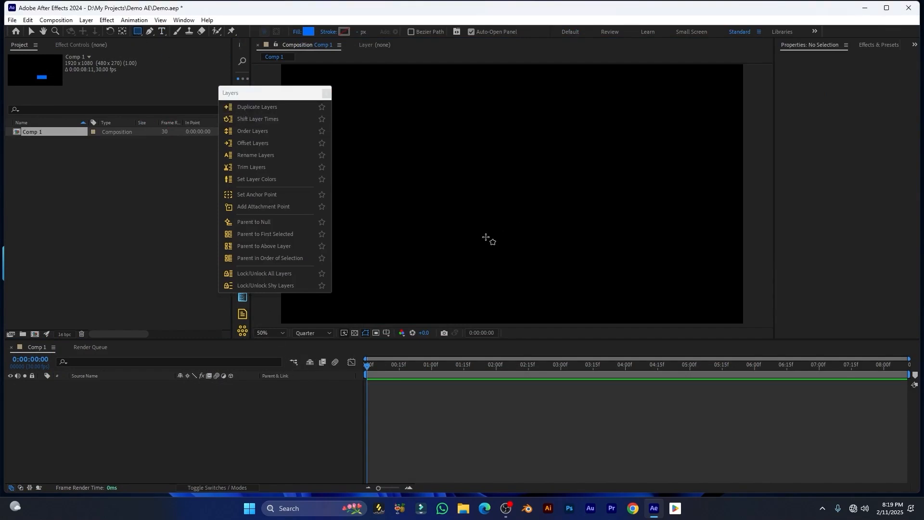
Draw a blue rectangle shape layer and centre its anchor point with Ctrl+Alt+Home
mouse_move(476, 235)
mouse_down()
mouse_move(561, 265)
mouse_move(553, 263)
mouse_up()
key(ctrl+alt+Home)
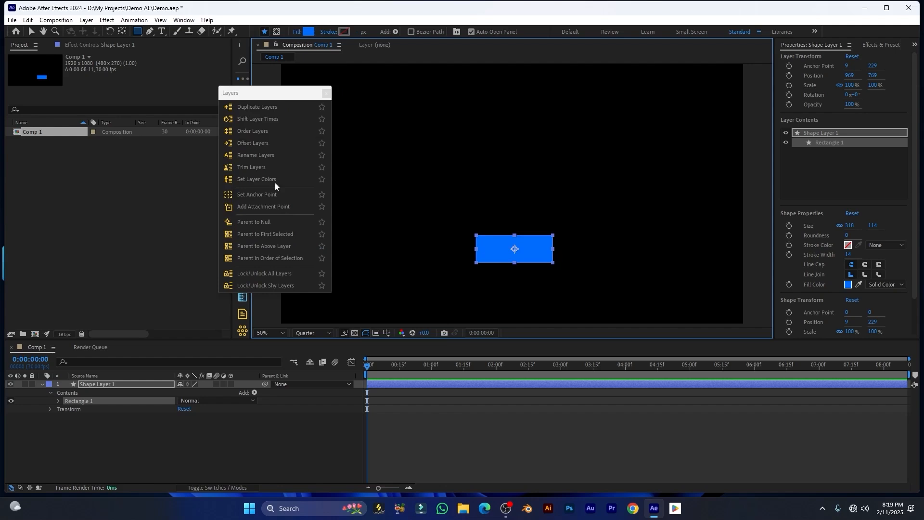
click(265, 124)
drag(307, 83, 370, 147)
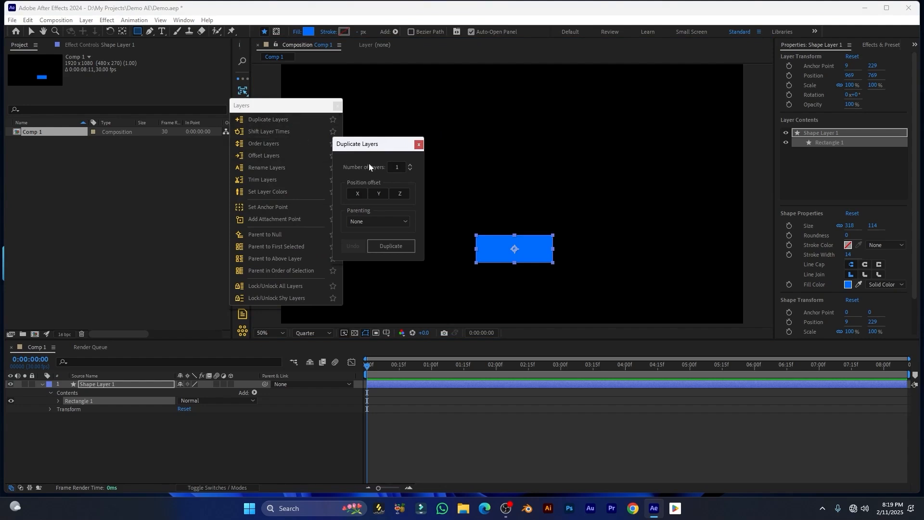
Duplicate the rectangle 3 times with Y offset -200 and parenting None, then close the dialog
double_click(391, 165)
text(3)
drag(365, 143, 360, 127)
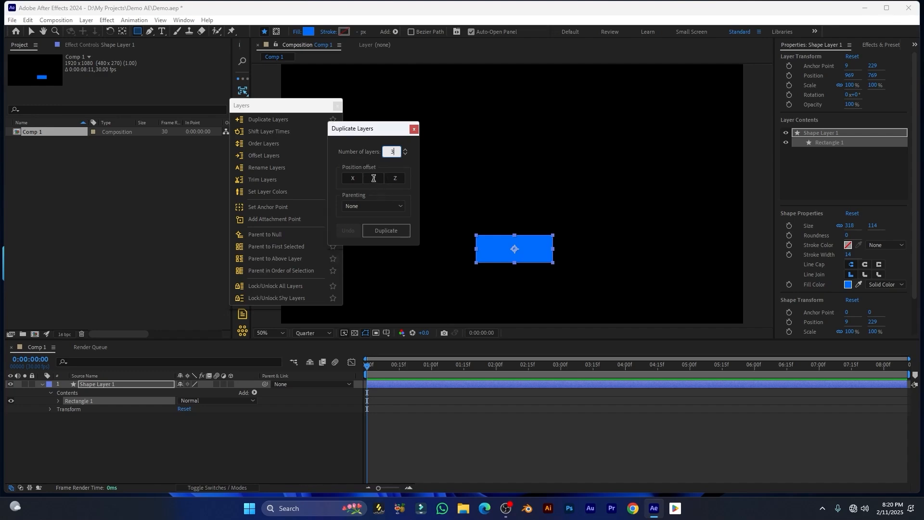
click(377, 179)
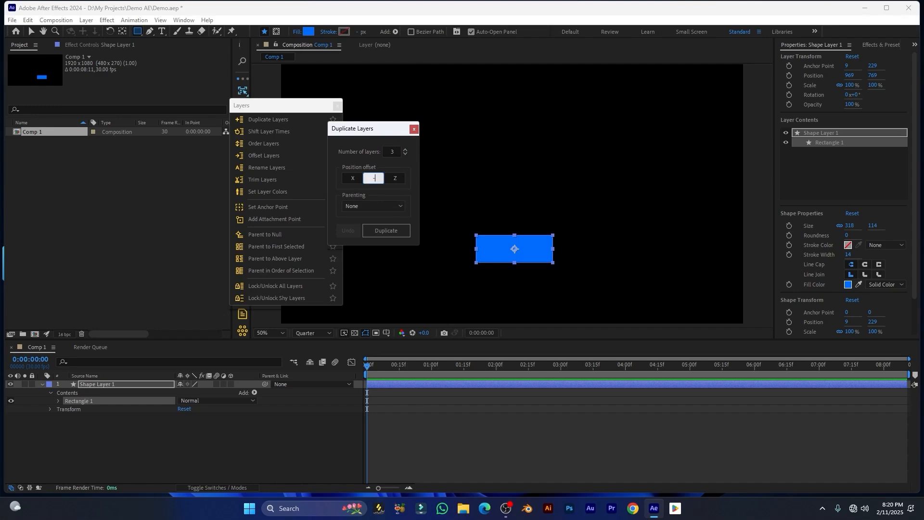
text(-200)
click(373, 206)
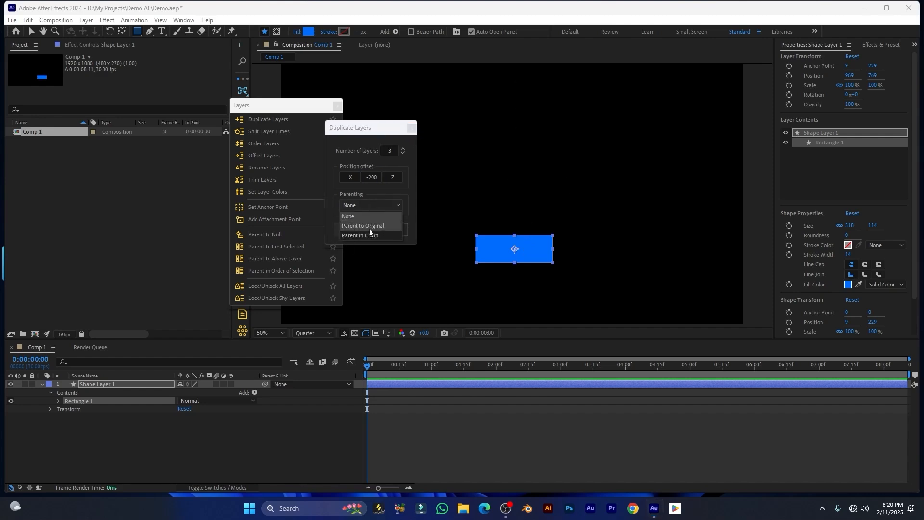
click(403, 190)
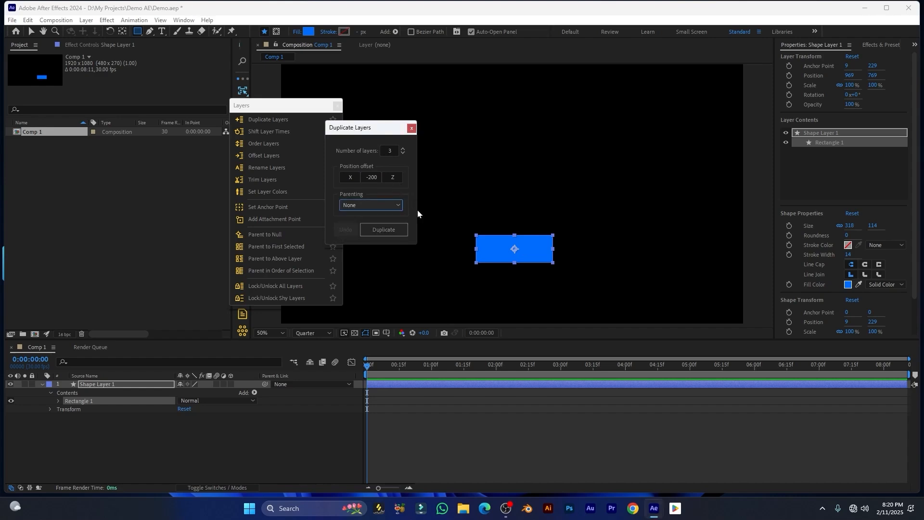
click(386, 230)
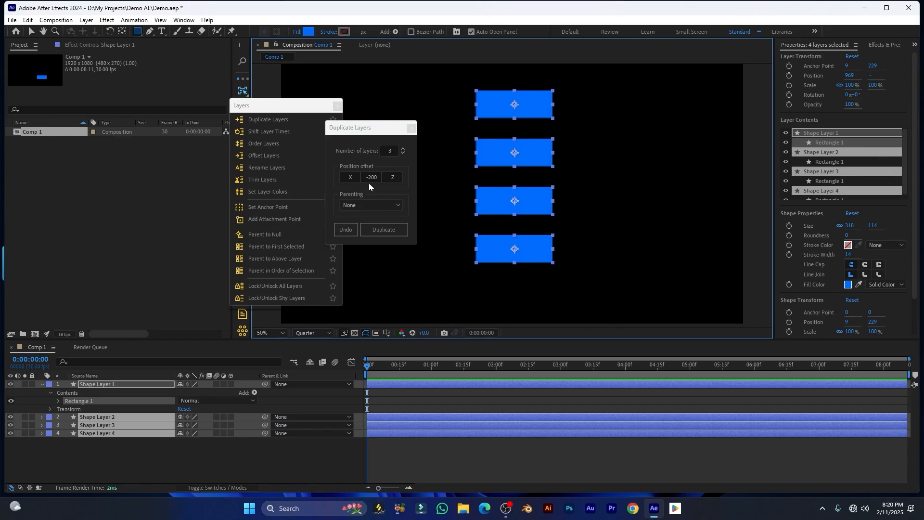
click(411, 129)
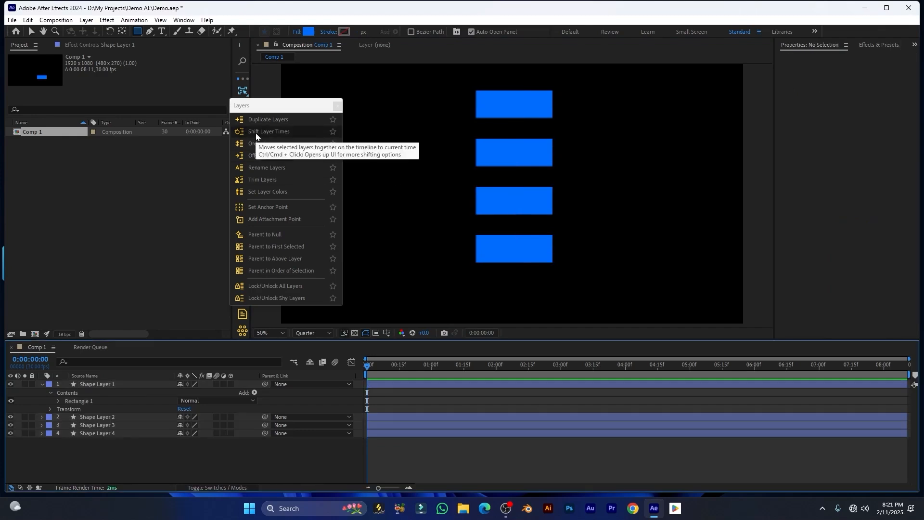
Set the current time to 0:00:00:24 and make Shape Layer 1 start there
click(256, 137)
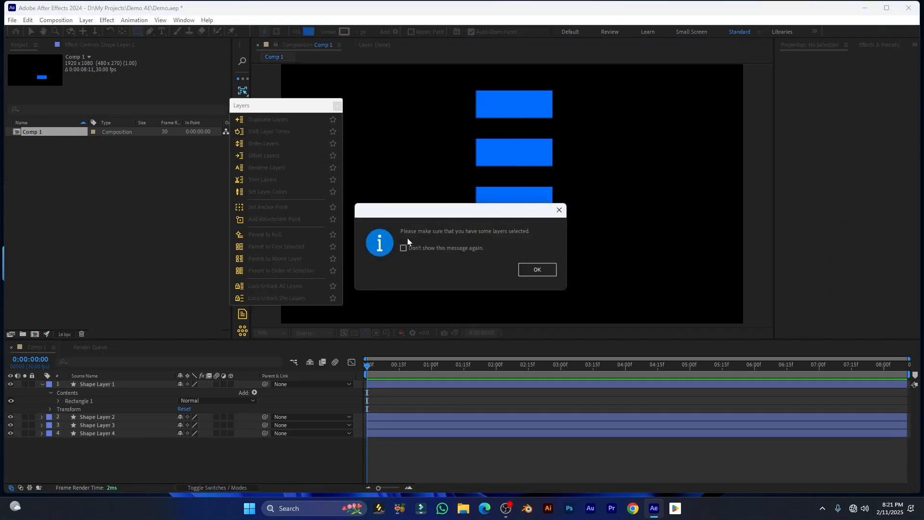
click(535, 270)
drag(414, 384, 527, 384)
drag(432, 370, 418, 366)
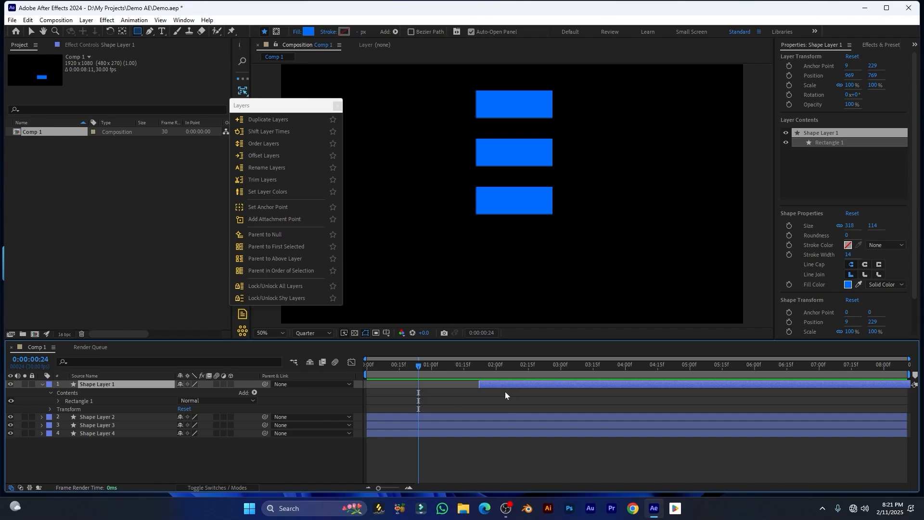
click(272, 132)
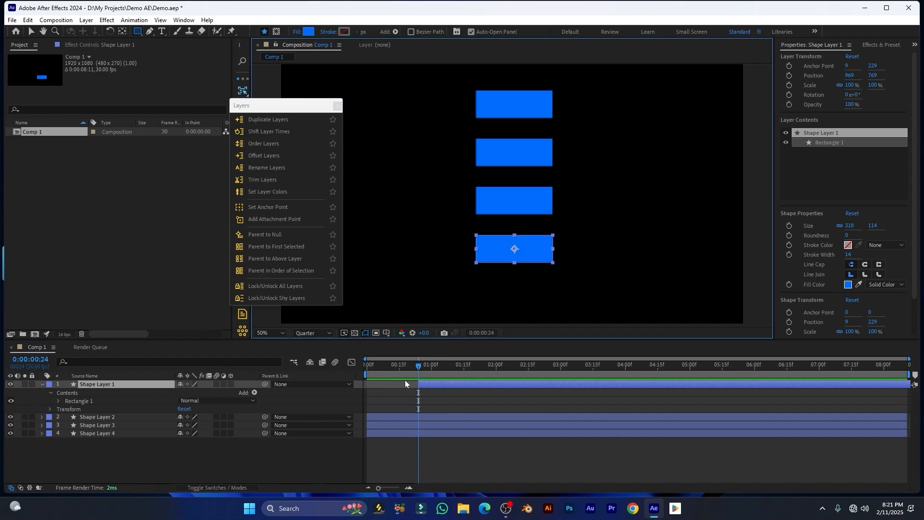
Drag all four shape layers later, snap their starts to the playhead, and advance one frame
drag(183, 456, 200, 411)
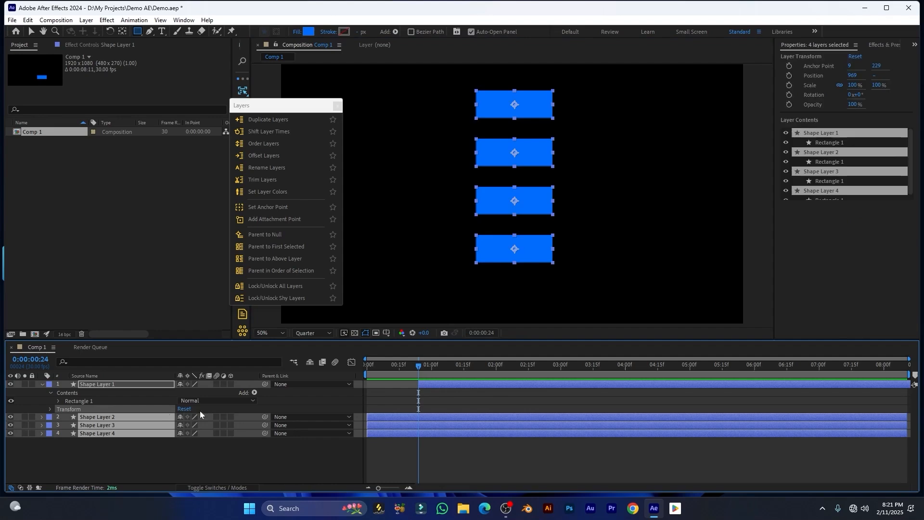
drag(438, 421, 566, 409)
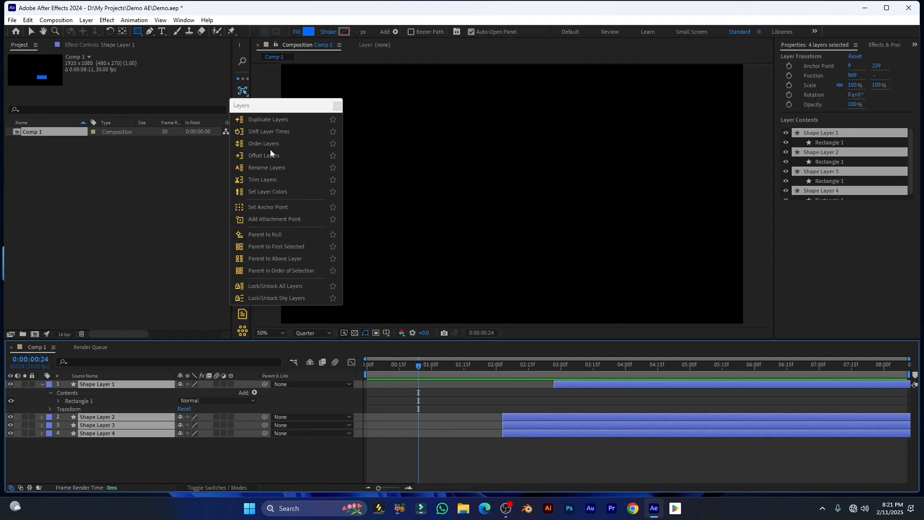
click(267, 132)
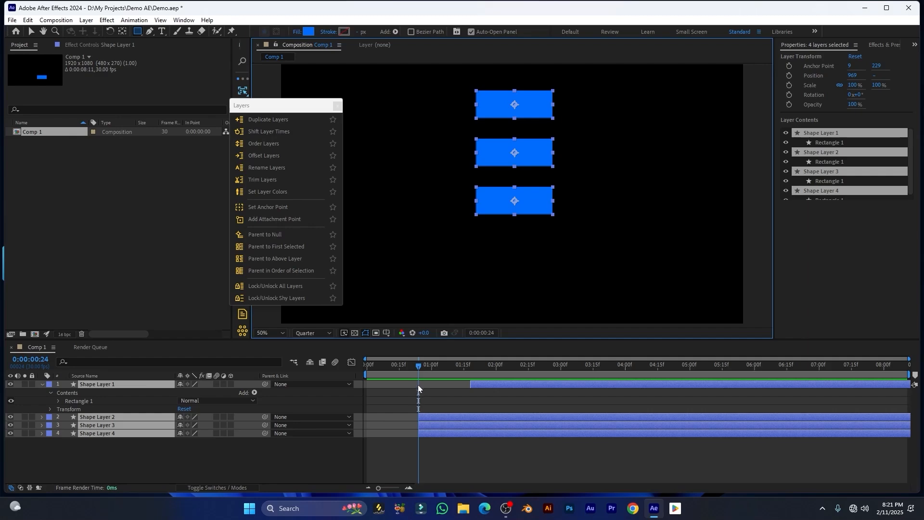
key(Page_Down)
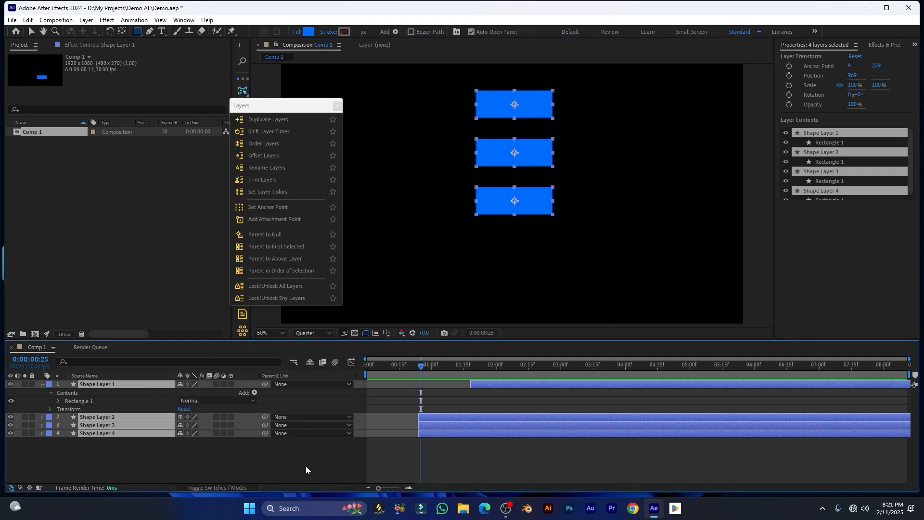
Shift the selected layers seven frames earlier, one frame at a time, with Shift Layer Times
click(261, 131)
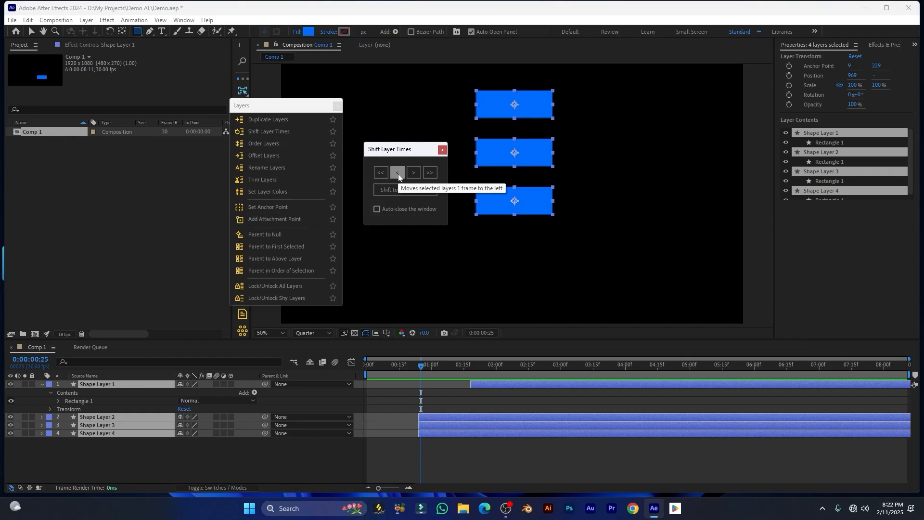
click(398, 174)
click(397, 175)
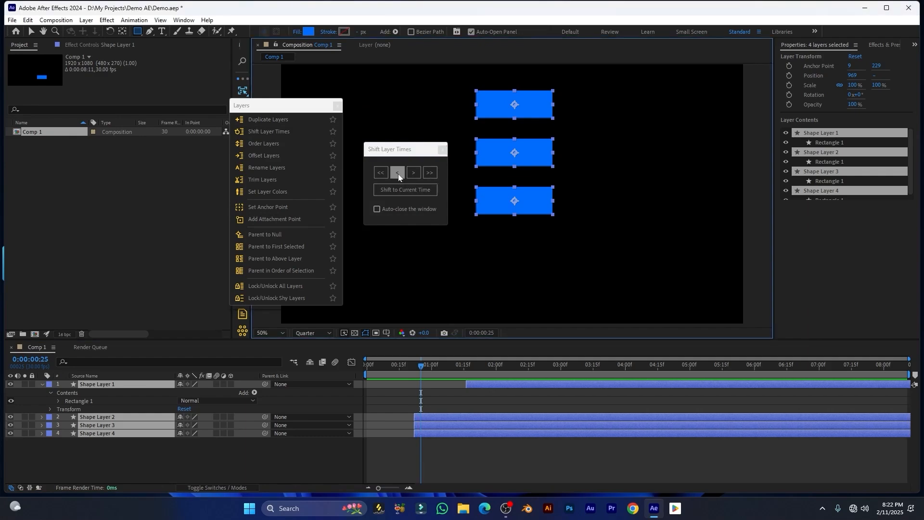
click(398, 174)
click(398, 175)
click(398, 174)
click(398, 174)
click(397, 174)
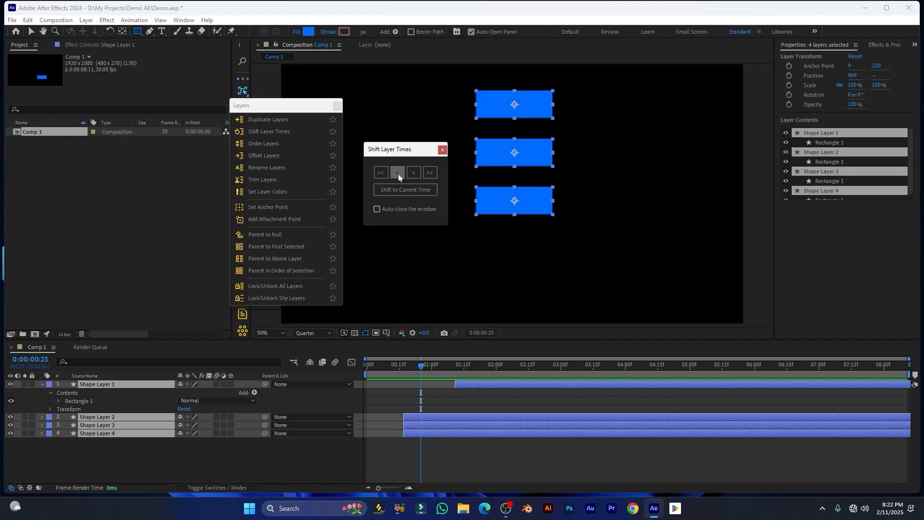
click(397, 174)
click(398, 174)
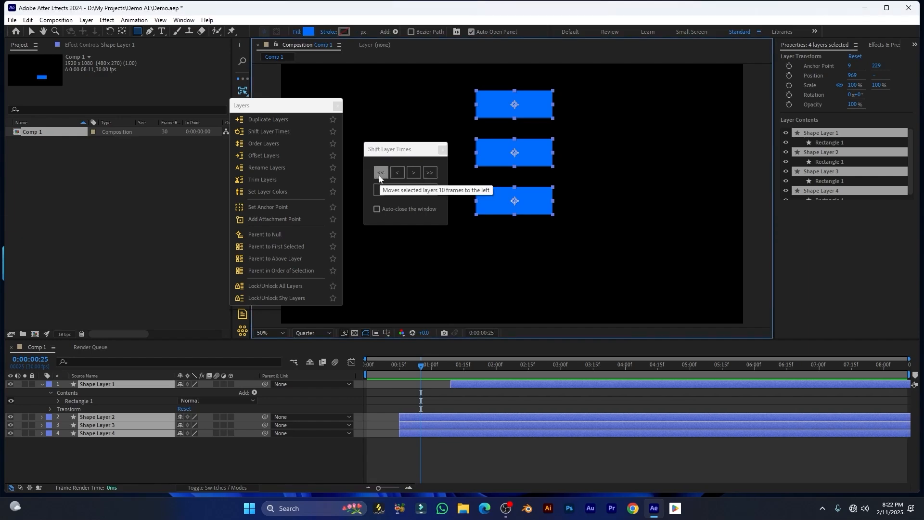
Shift the layers ten frames earlier, one frame later, then ten frames later, and close the window
click(379, 175)
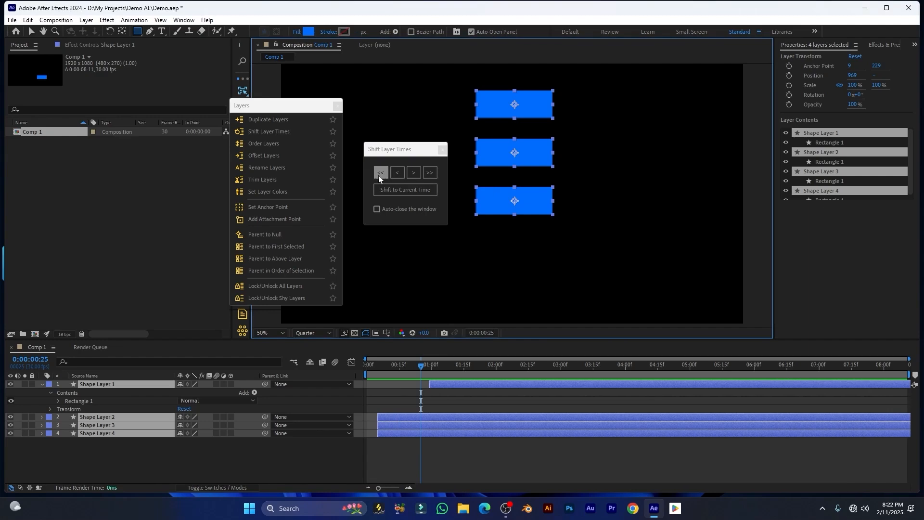
click(413, 173)
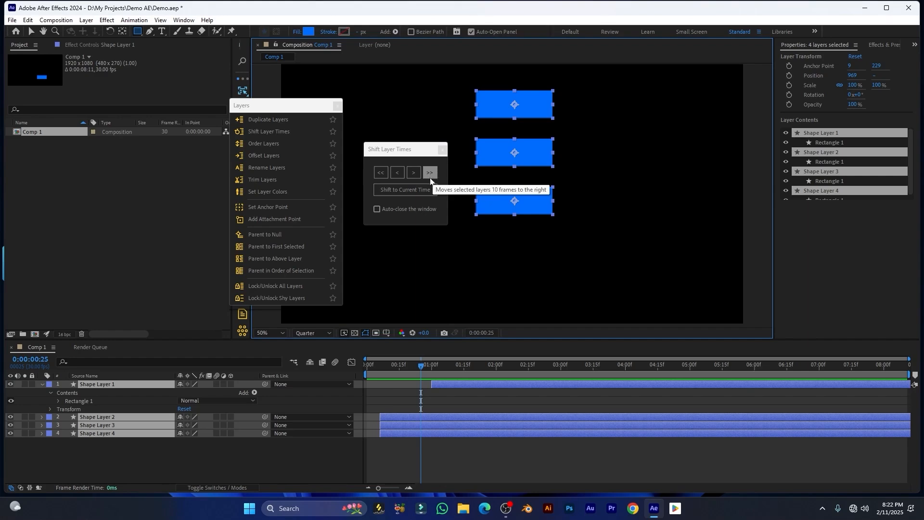
click(431, 175)
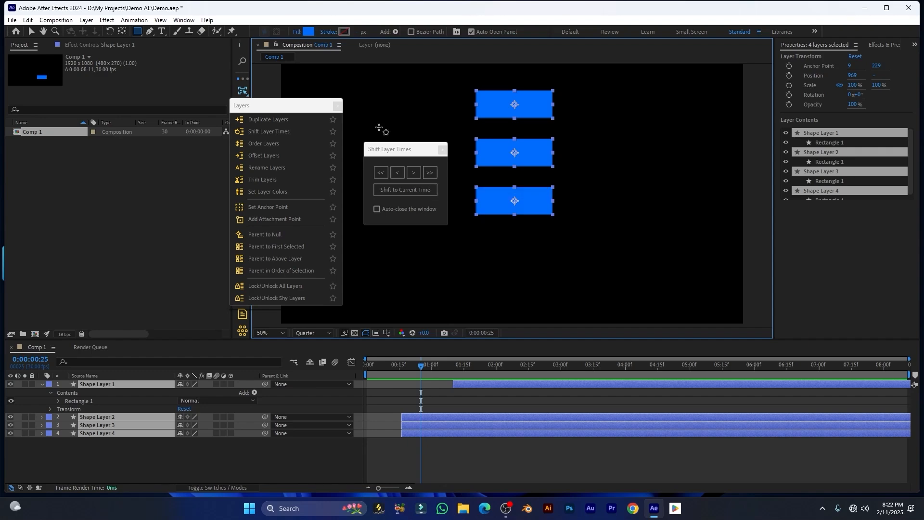
click(442, 151)
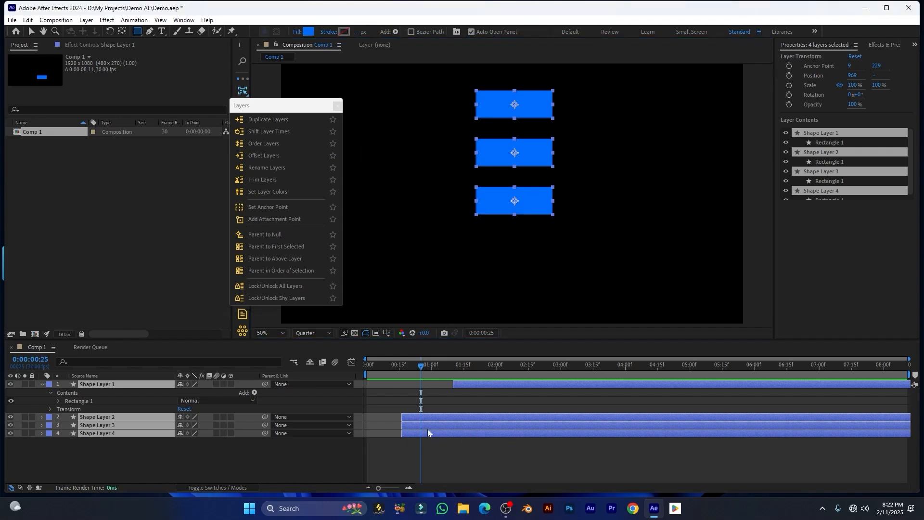
Apply Order Layers to all layers, ordering them by selection order and then reversing them
click(264, 144)
drag(295, 93, 468, 152)
click(481, 176)
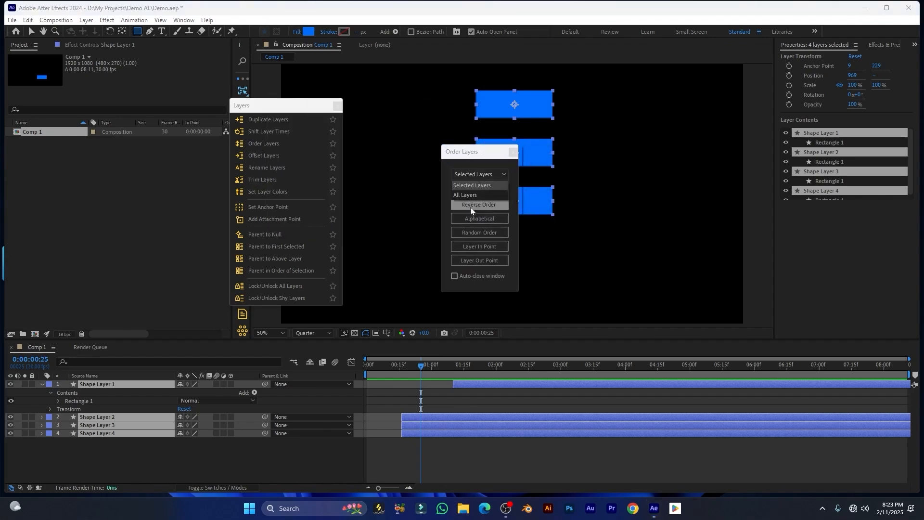
click(461, 196)
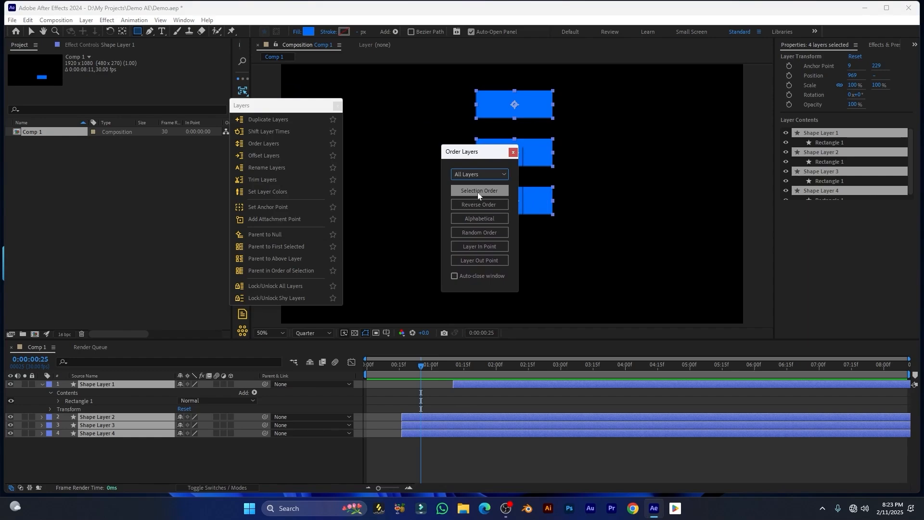
click(478, 195)
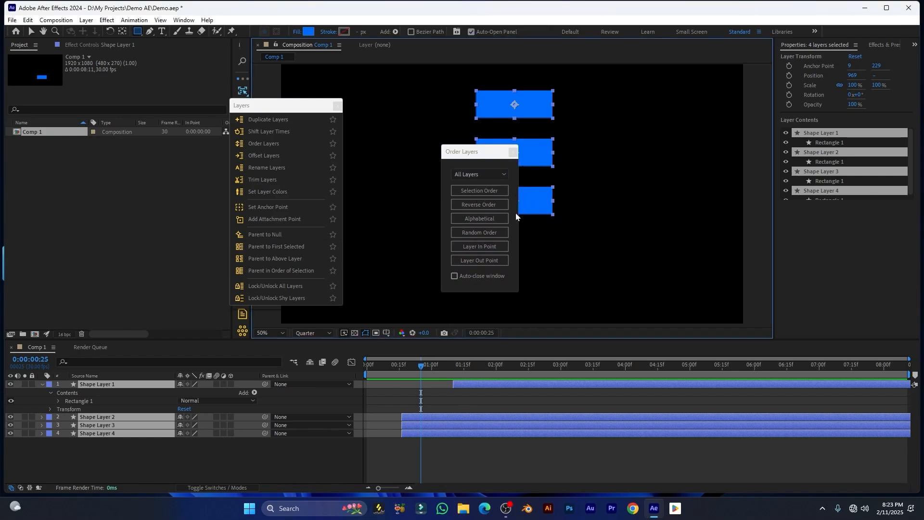
click(479, 204)
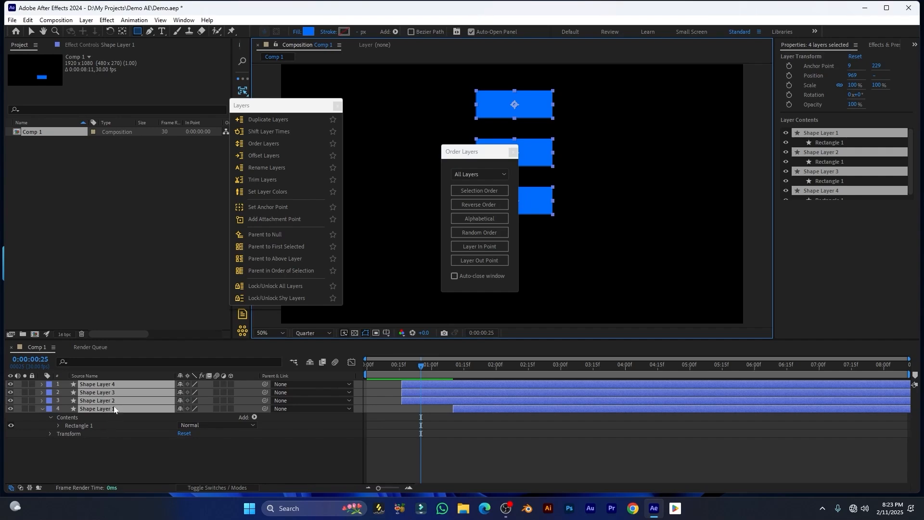
Reorder the layers alphabetically, randomly, by in point, and finally by out point
click(474, 219)
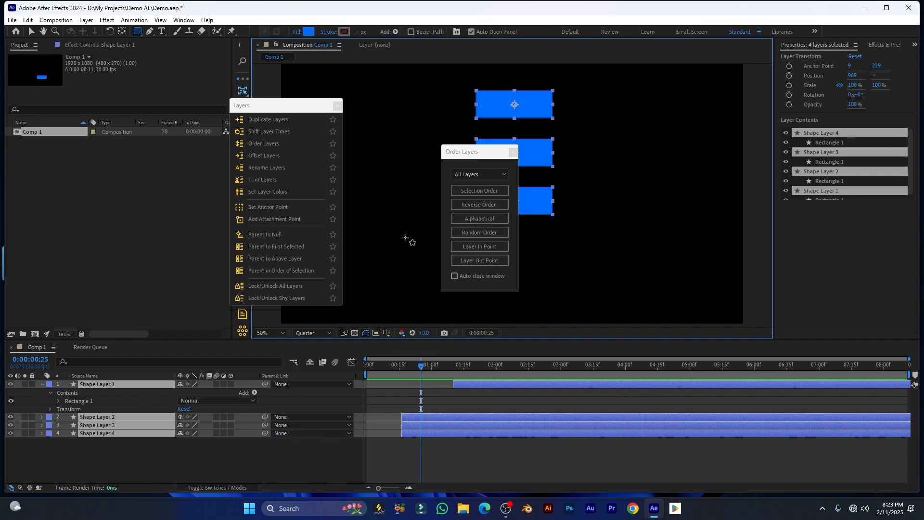
click(485, 220)
click(477, 233)
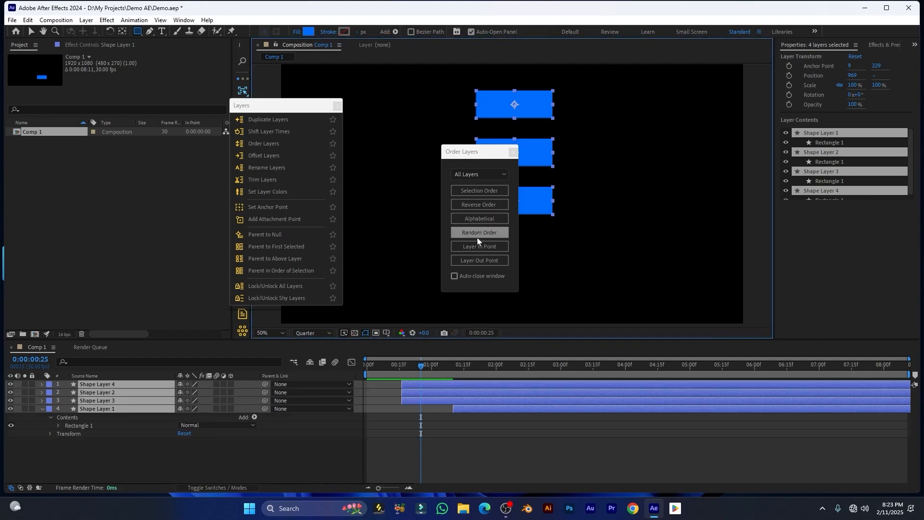
click(483, 248)
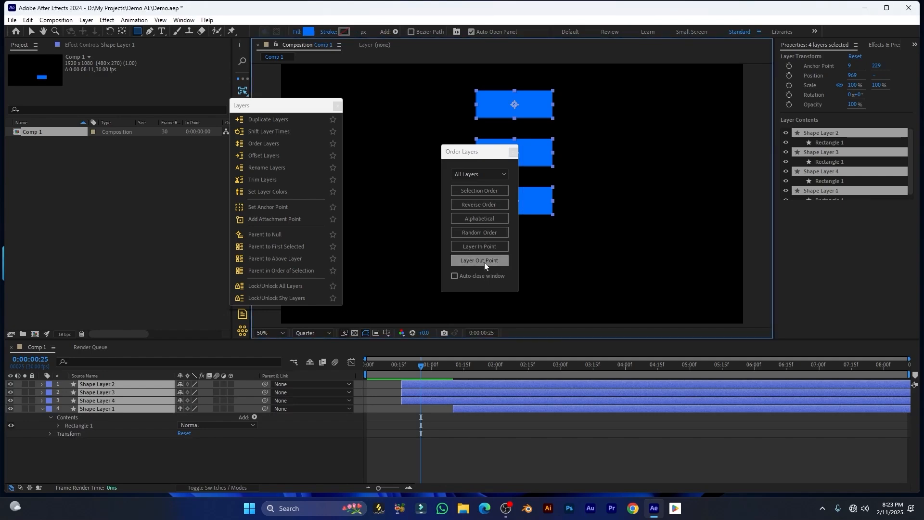
click(484, 262)
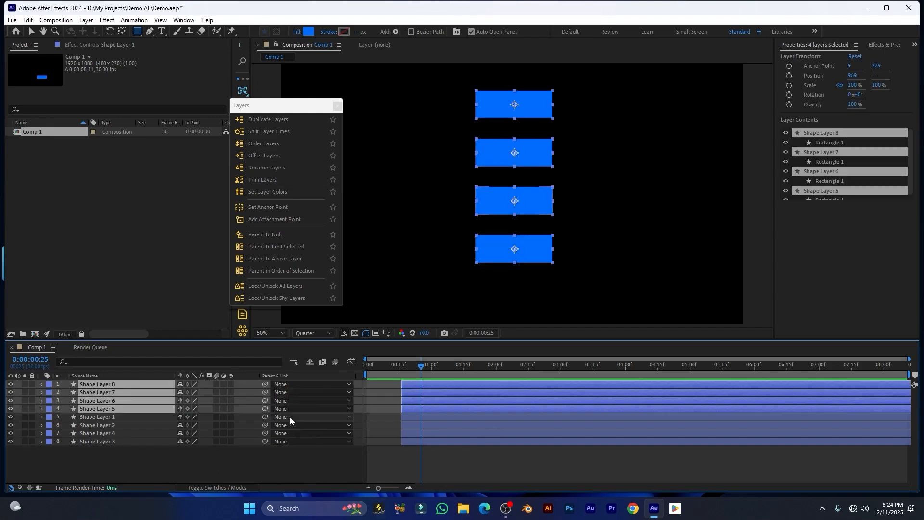
Offset all eight shape layers by 5 frames, trying ascending, descending and selection order
drag(103, 450, 102, 345)
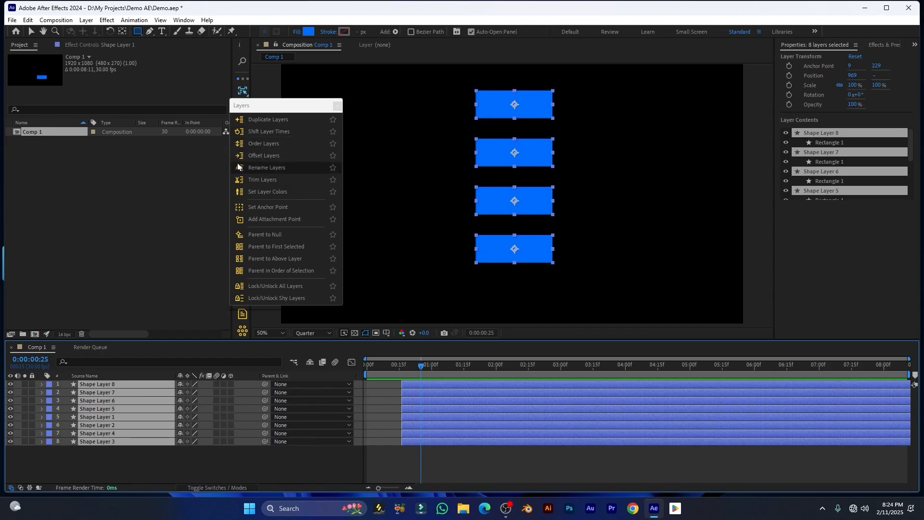
click(268, 157)
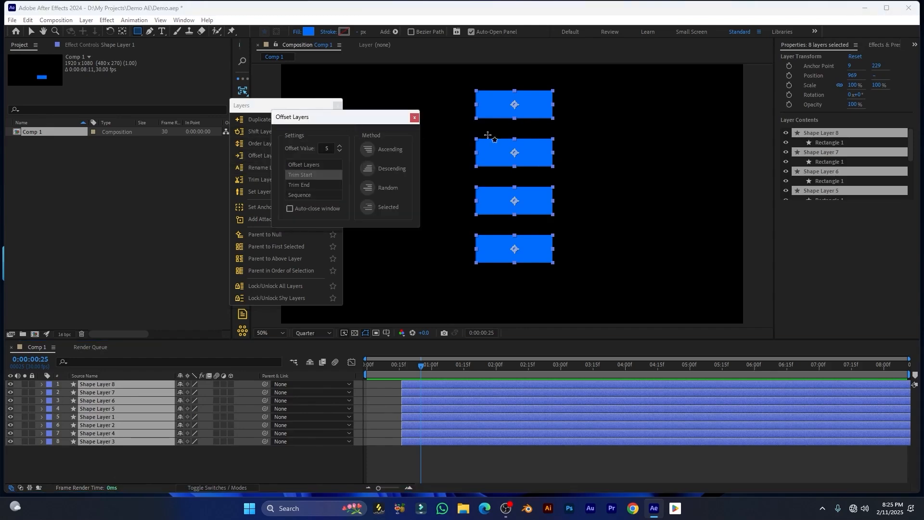
drag(350, 123, 401, 134)
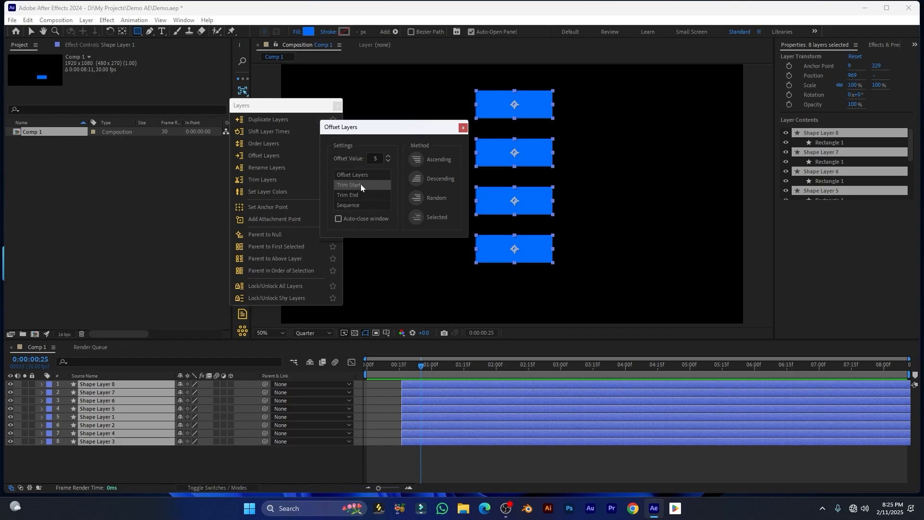
click(419, 160)
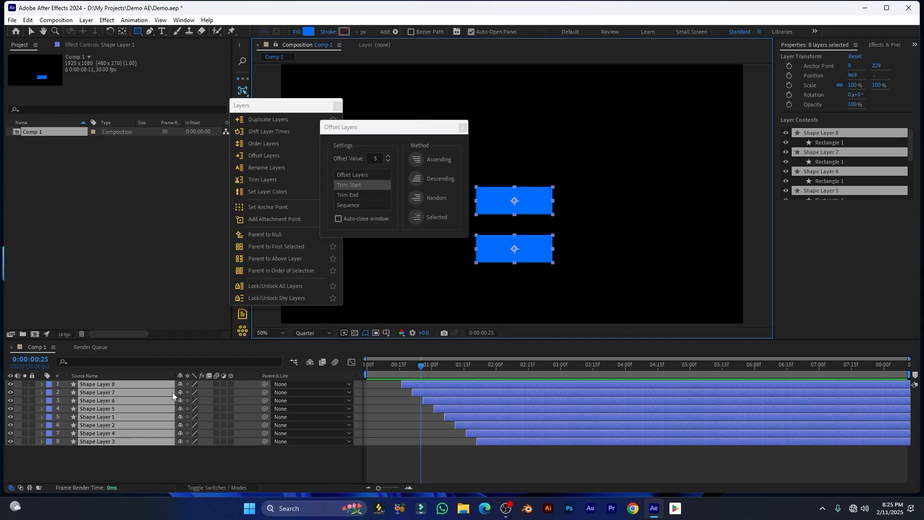
click(416, 181)
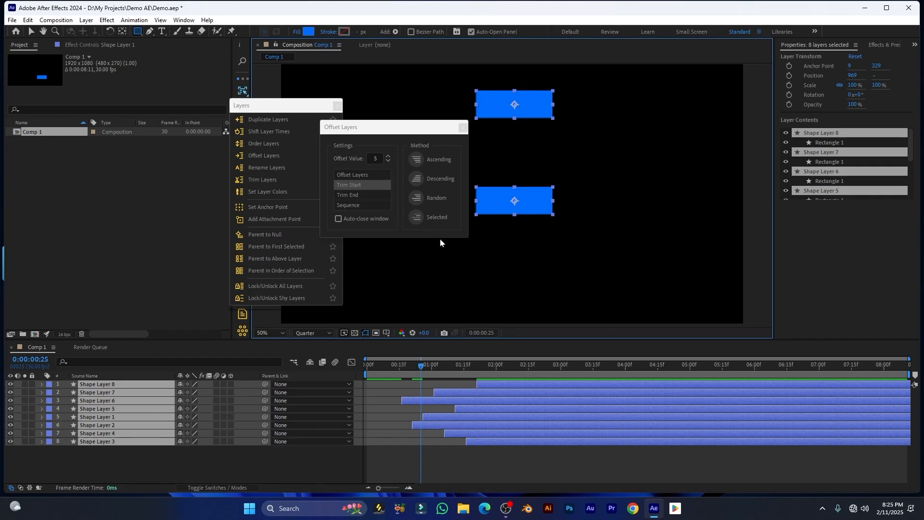
click(416, 217)
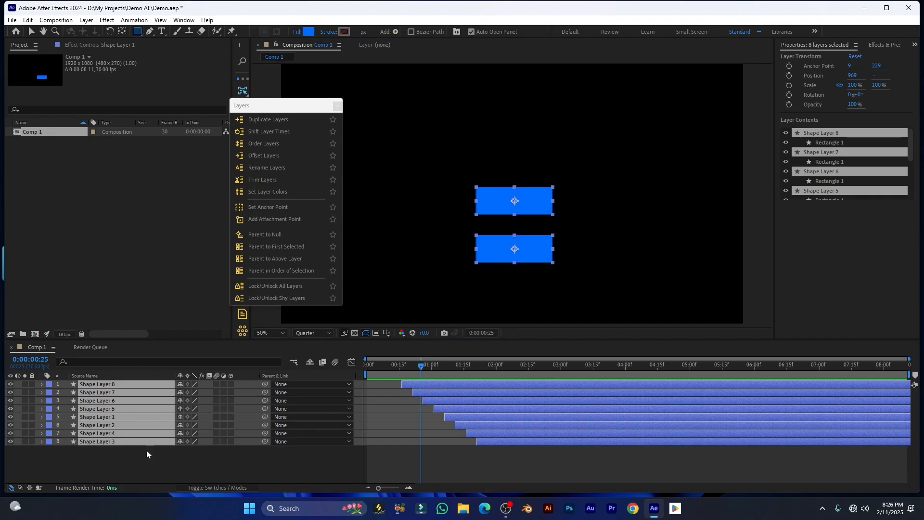
In Rename Layers, enter the base name, choose the dash separator and set the numbering field to 5
click(267, 167)
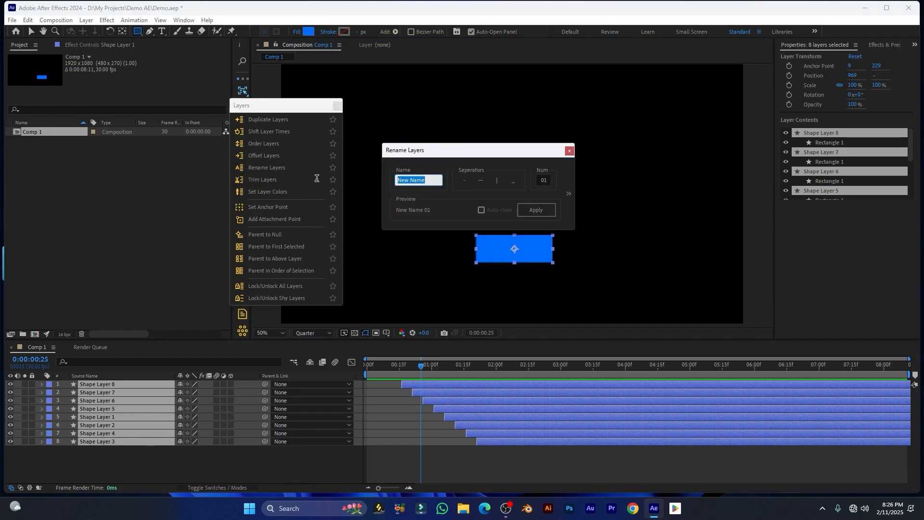
text(Adnan)
click(481, 182)
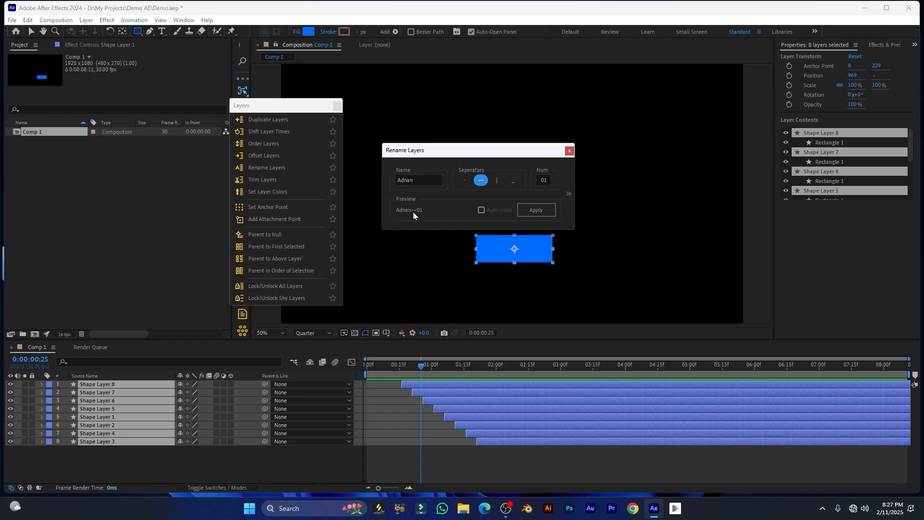
click(547, 181)
text(5)
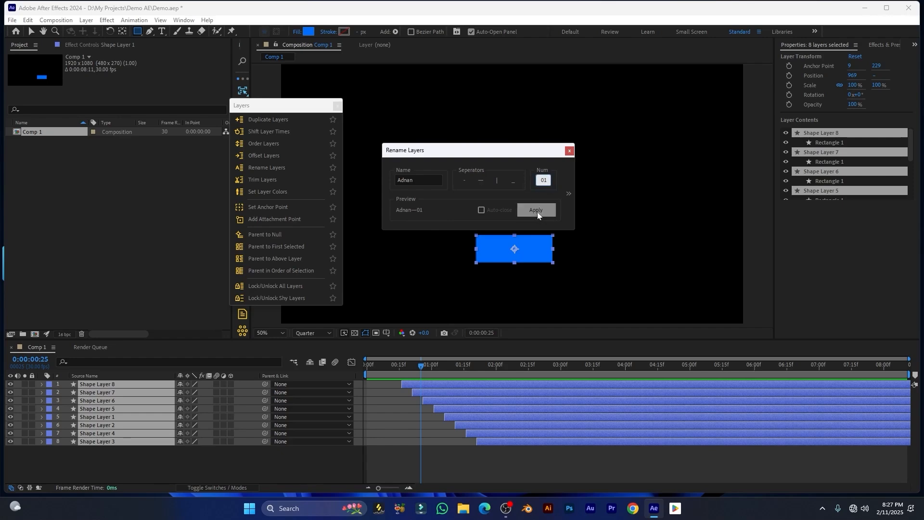
Try lowercase, uppercase and Title Case capitalization, then apply the numbered names 01–08
click(569, 193)
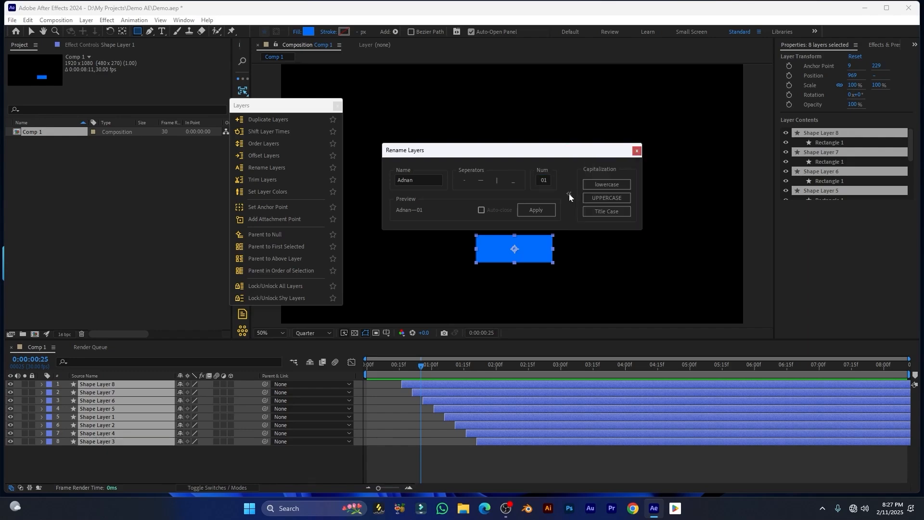
click(602, 184)
click(604, 199)
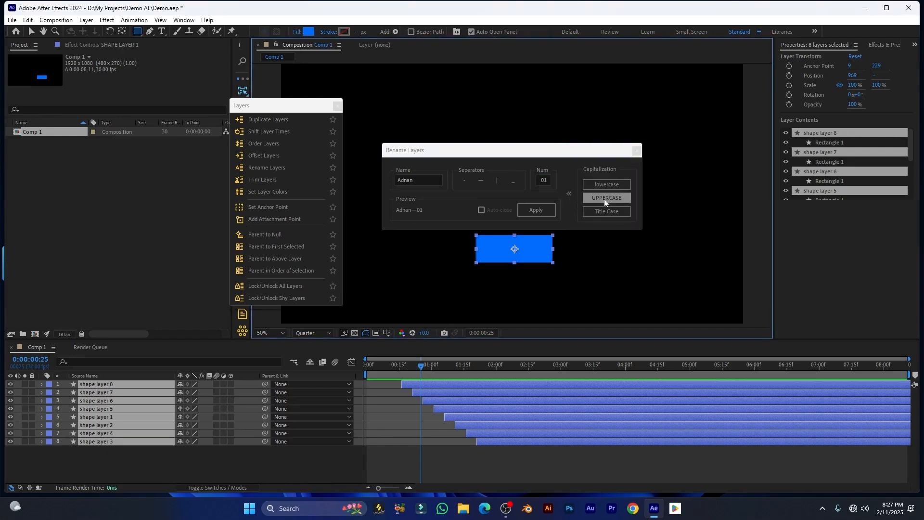
click(608, 214)
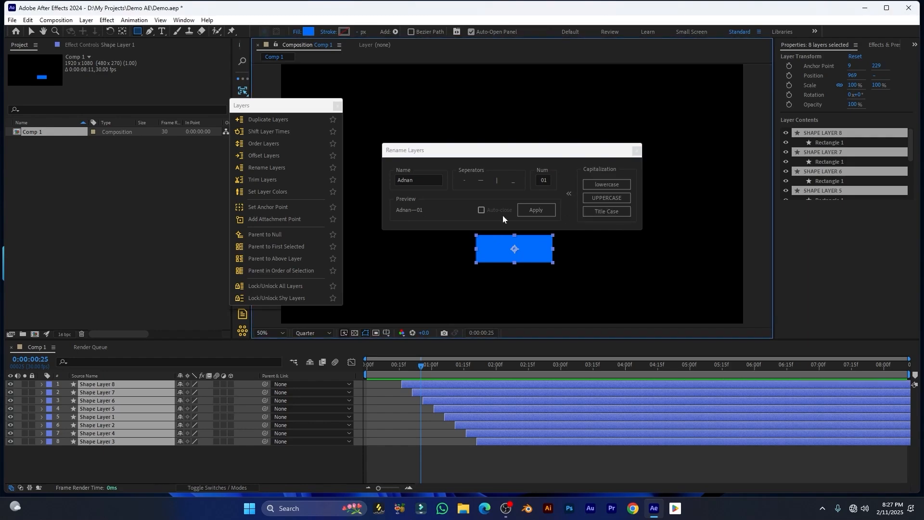
click(538, 210)
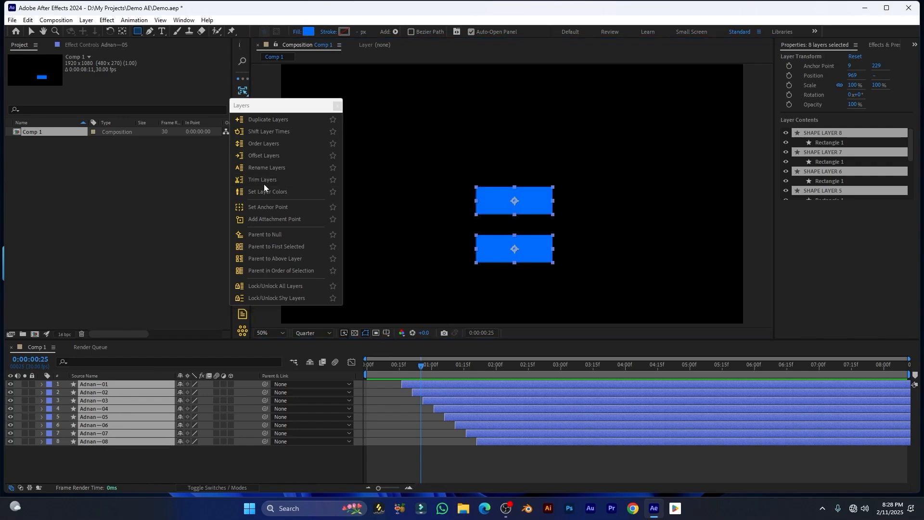
click(262, 179)
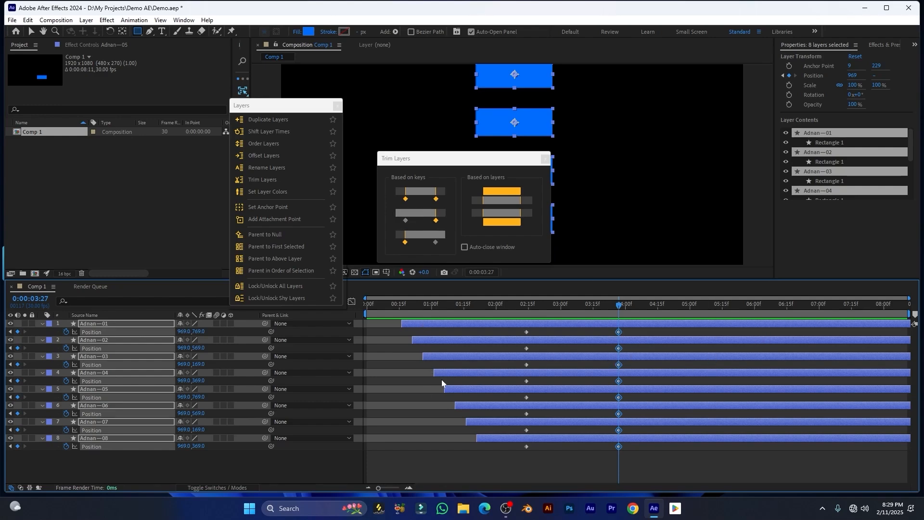
Trim layers between keys and to last keys, undoing each, then trim to first keys
click(419, 195)
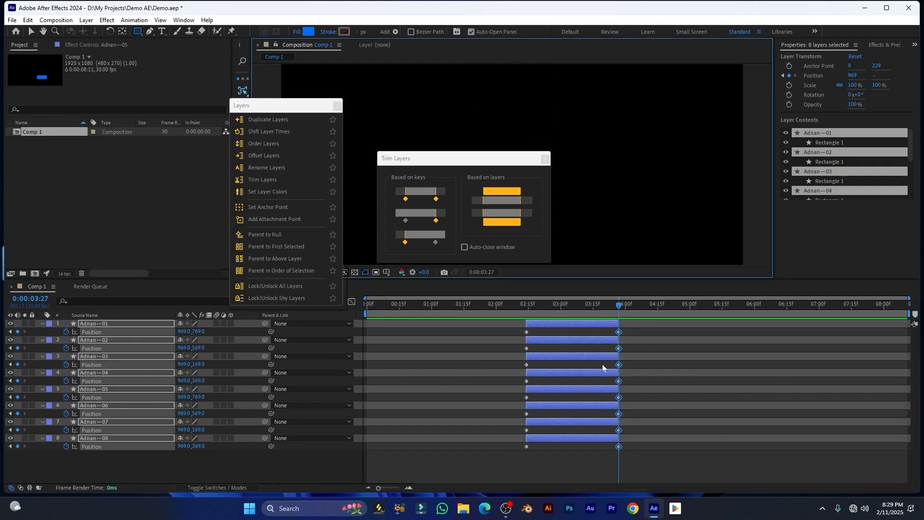
key(ctrl+z)
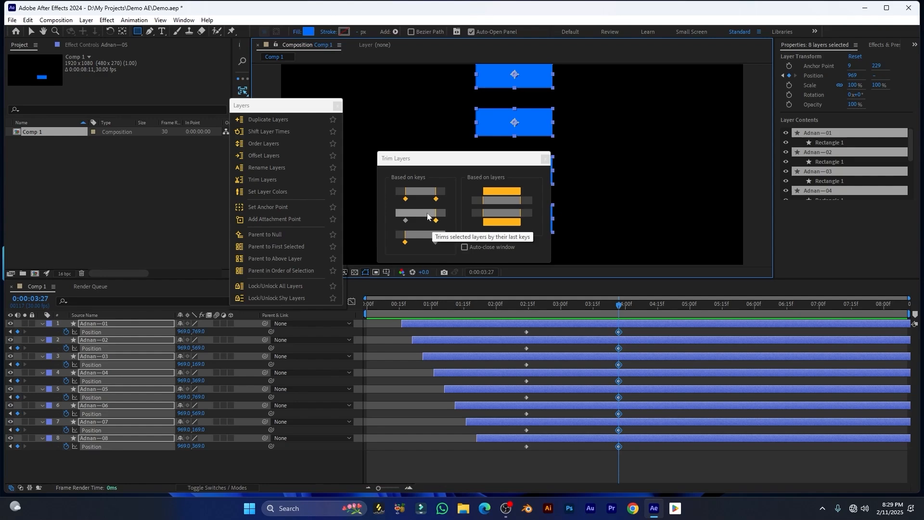
click(427, 216)
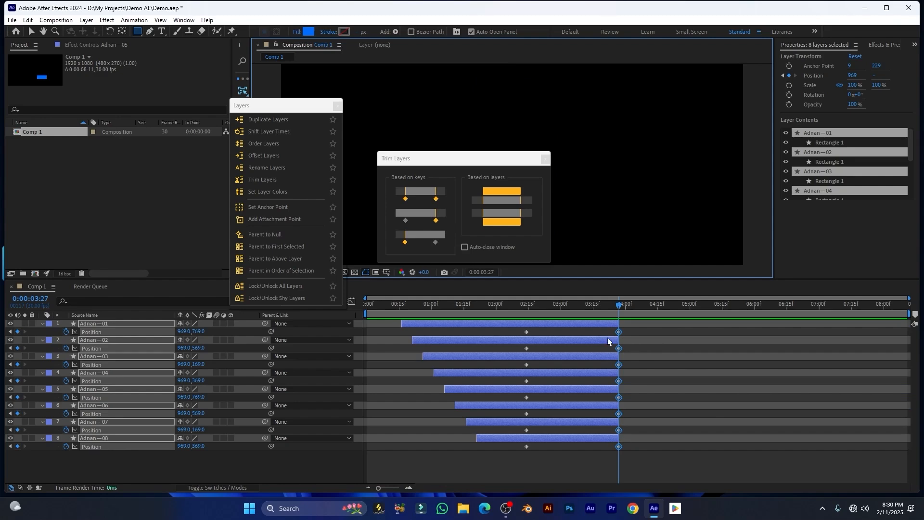
key(ctrl+z)
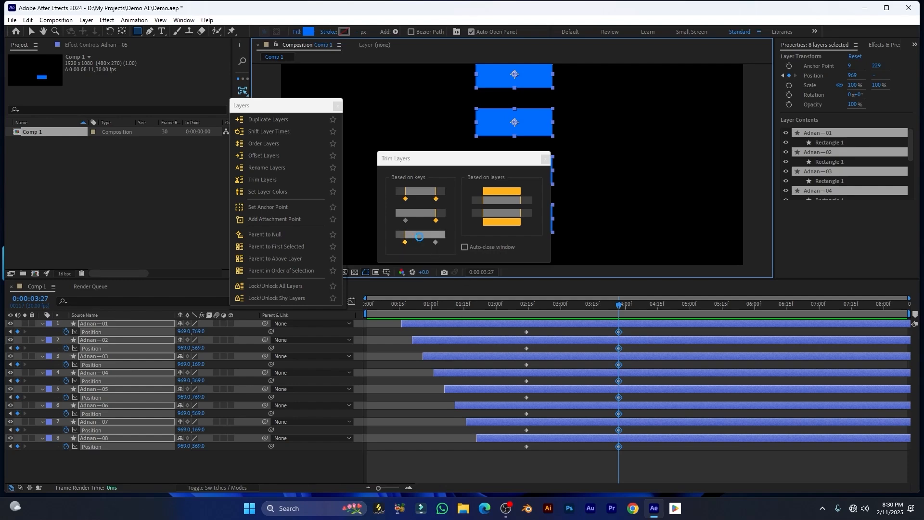
click(420, 241)
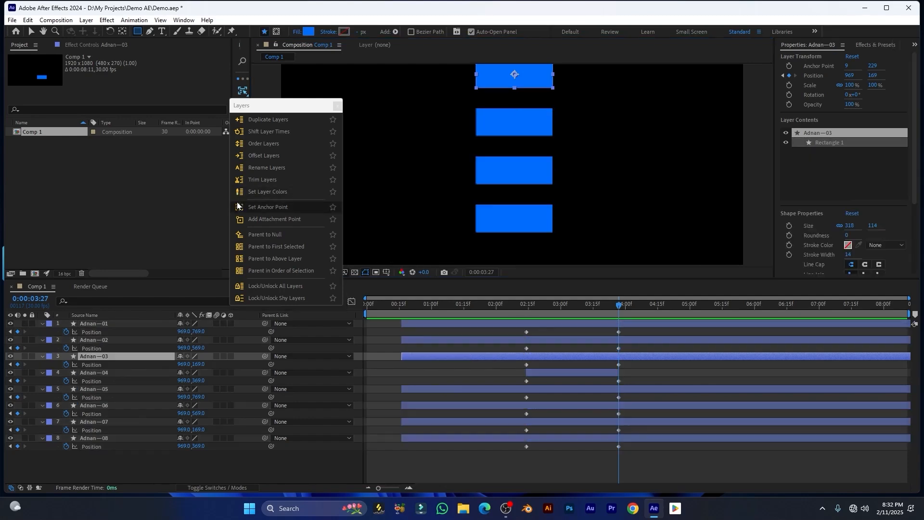
Select all eleven layers and colour their labels by layer order
click(283, 193)
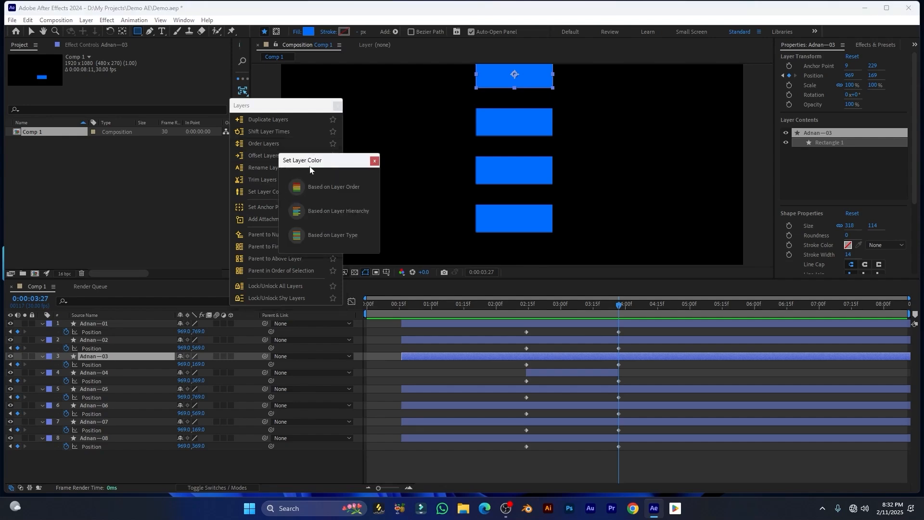
drag(310, 167, 514, 163)
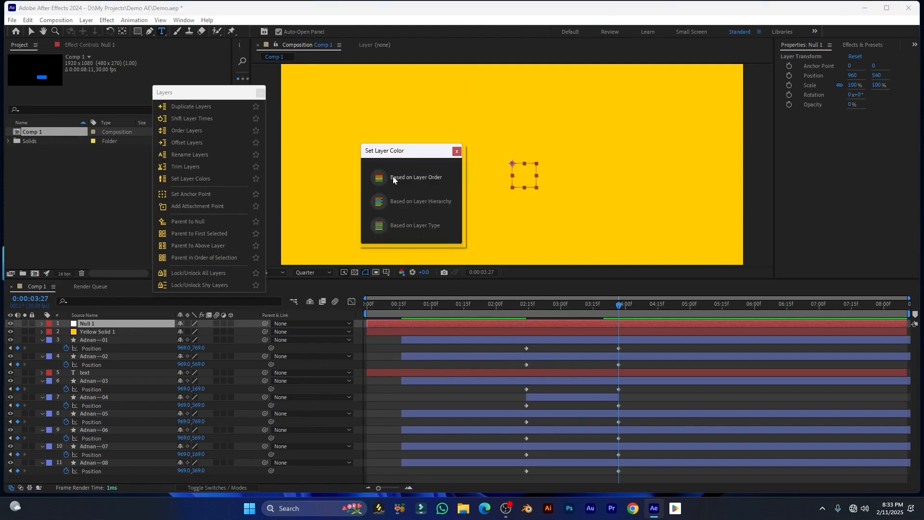
click(392, 177)
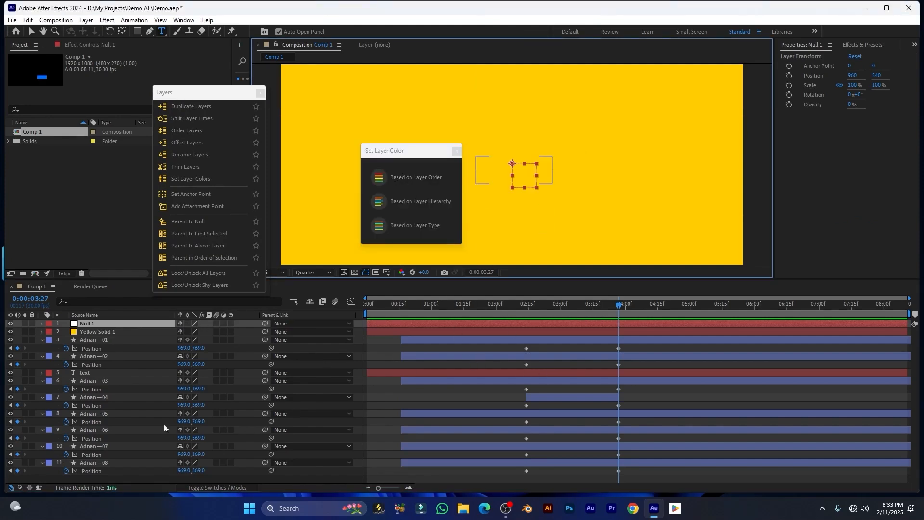
key(ctrl+a)
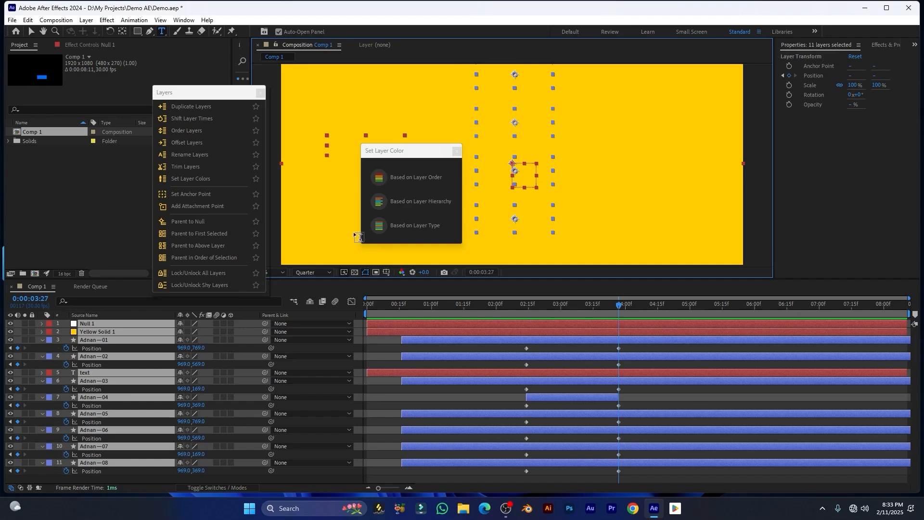
click(427, 179)
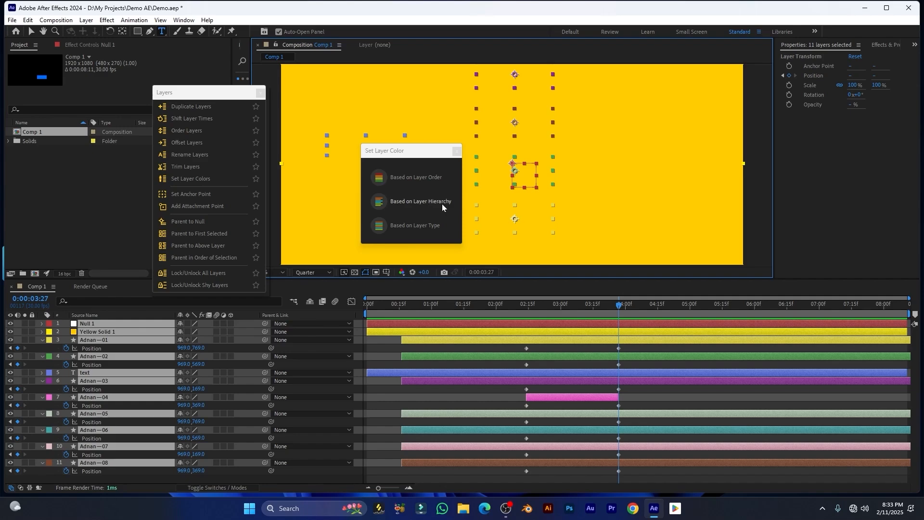
click(408, 201)
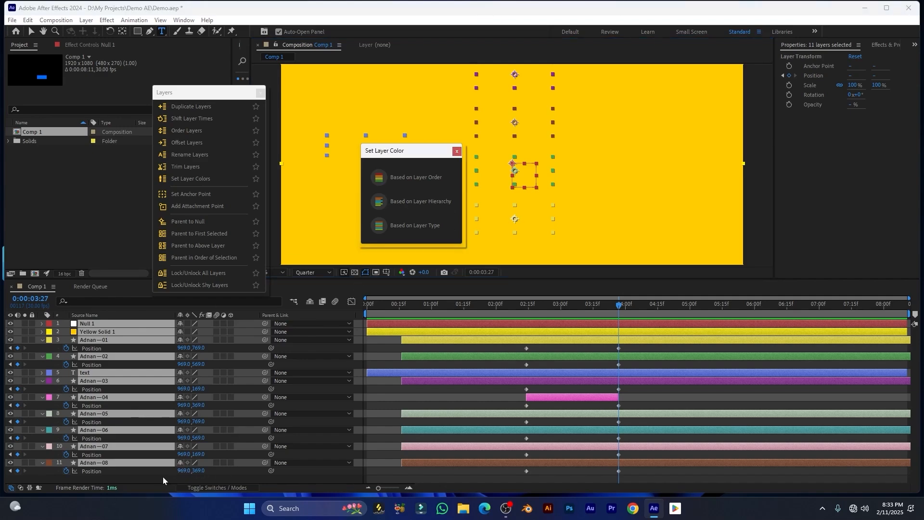
Parent the six rectangle layers to the text layer, then deselect all
click(129, 476)
click(91, 395)
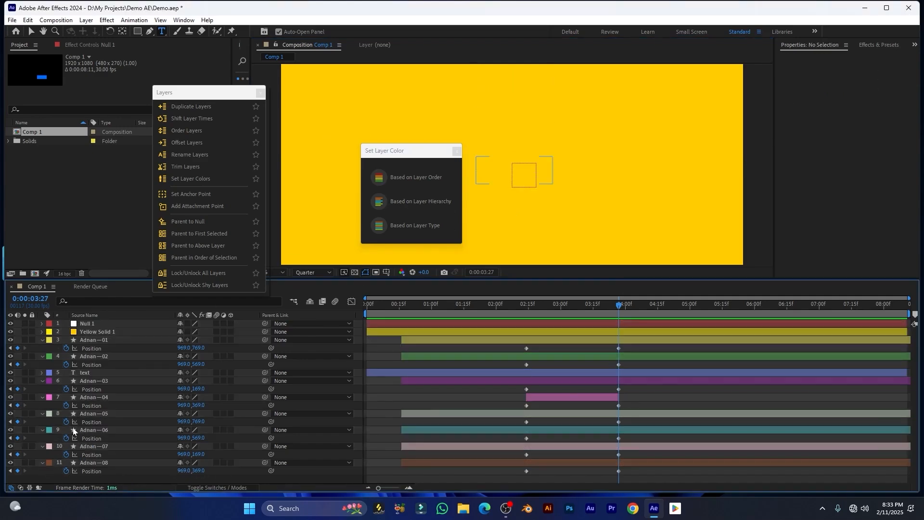
click(99, 381)
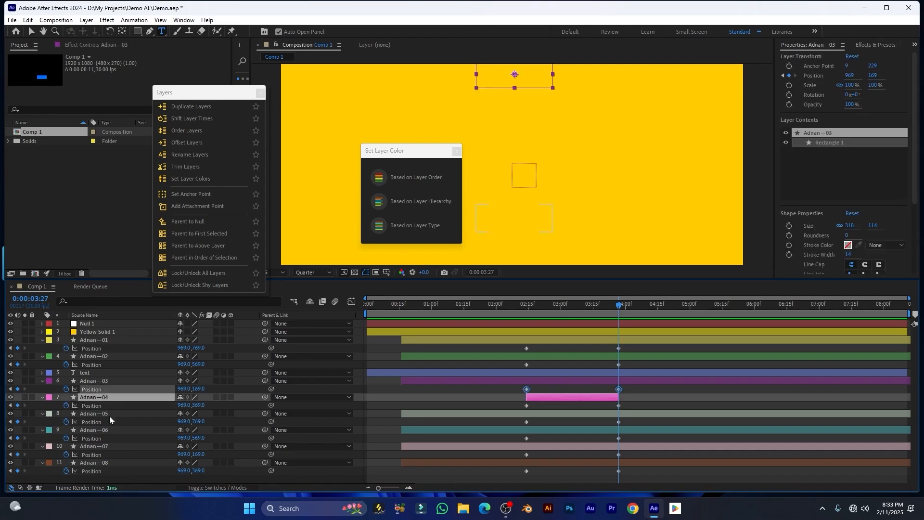
shift+click(121, 464)
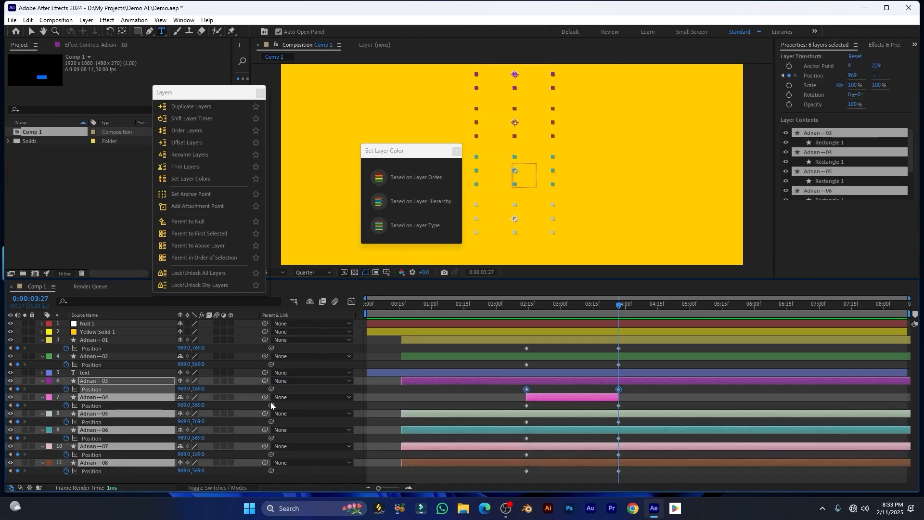
drag(265, 398, 99, 375)
click(131, 477)
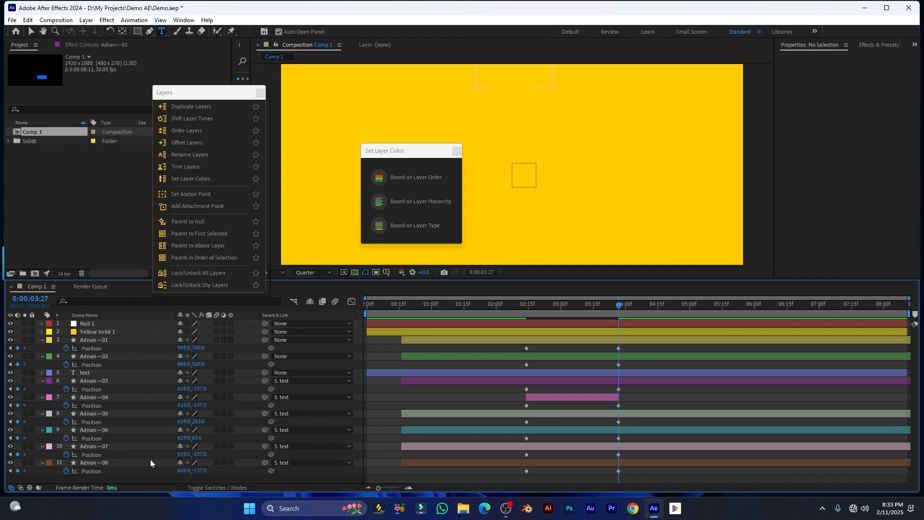
Colour layer labels by layer hierarchy, then by layer type
click(381, 203)
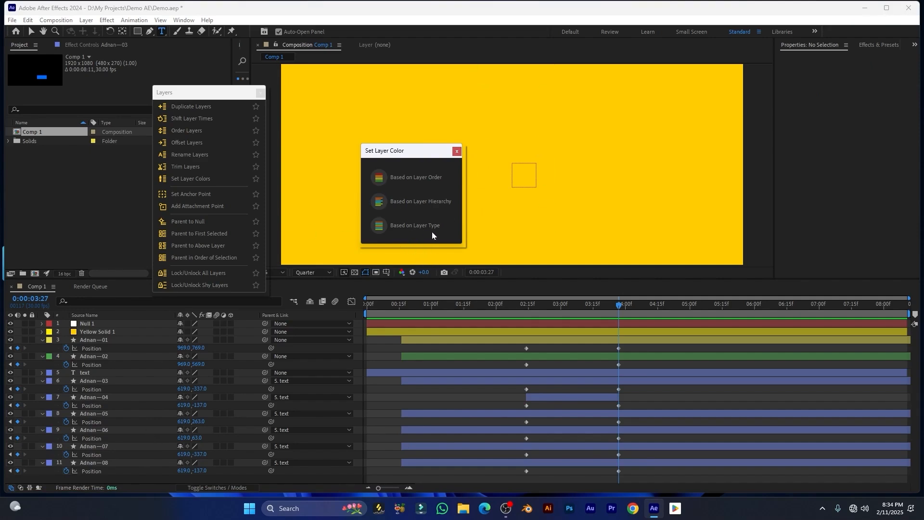
drag(399, 156, 431, 151)
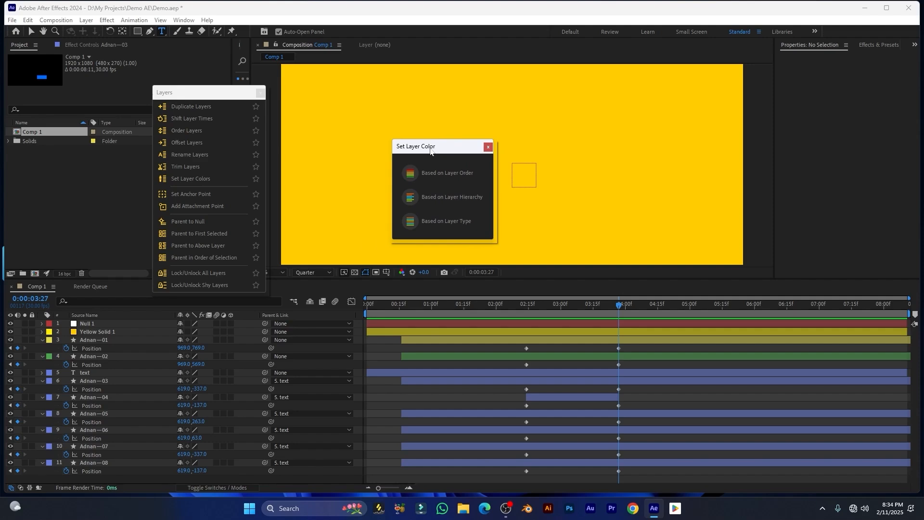
drag(431, 151, 373, 141)
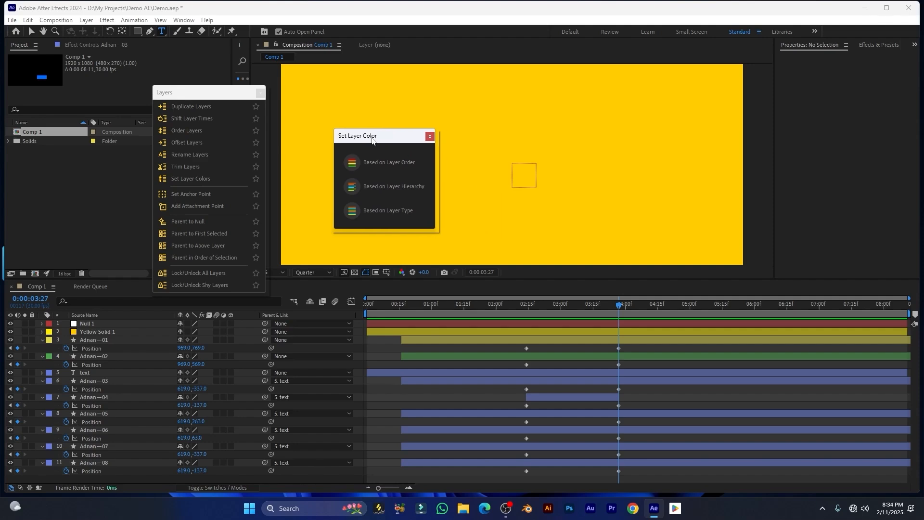
drag(374, 136, 385, 143)
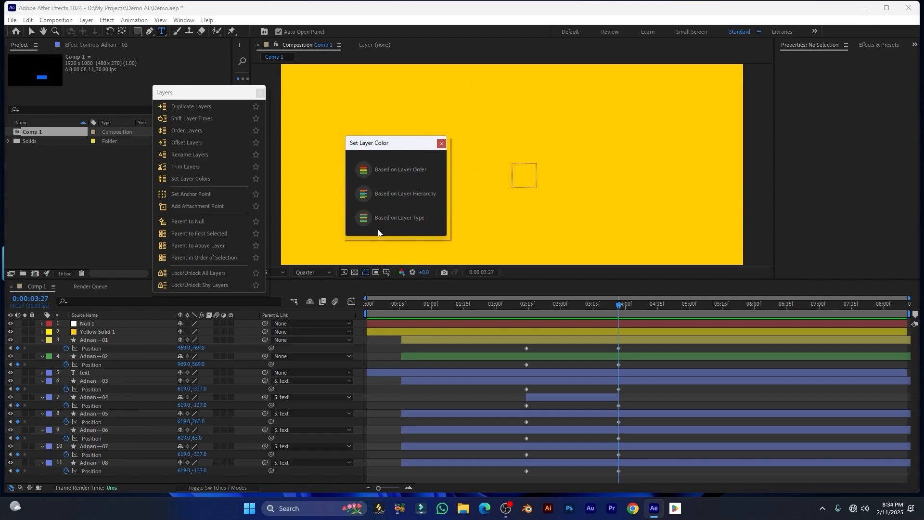
click(420, 218)
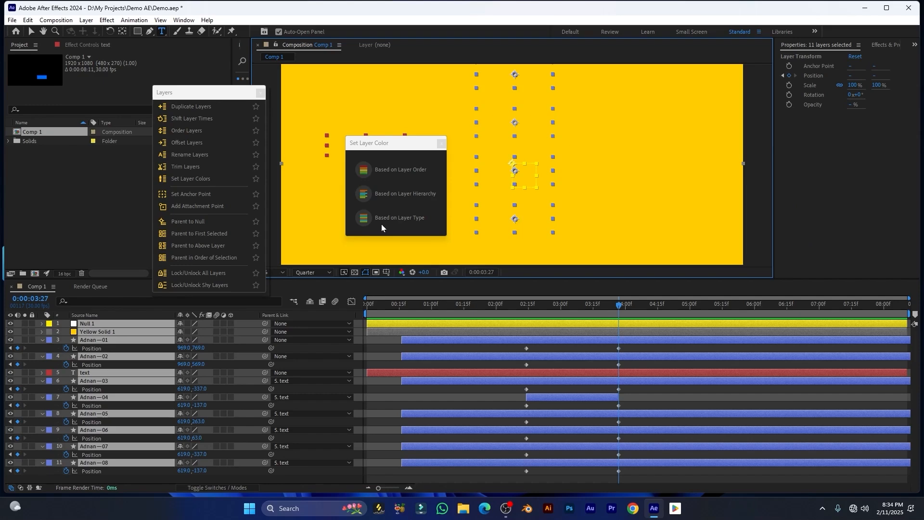
click(386, 218)
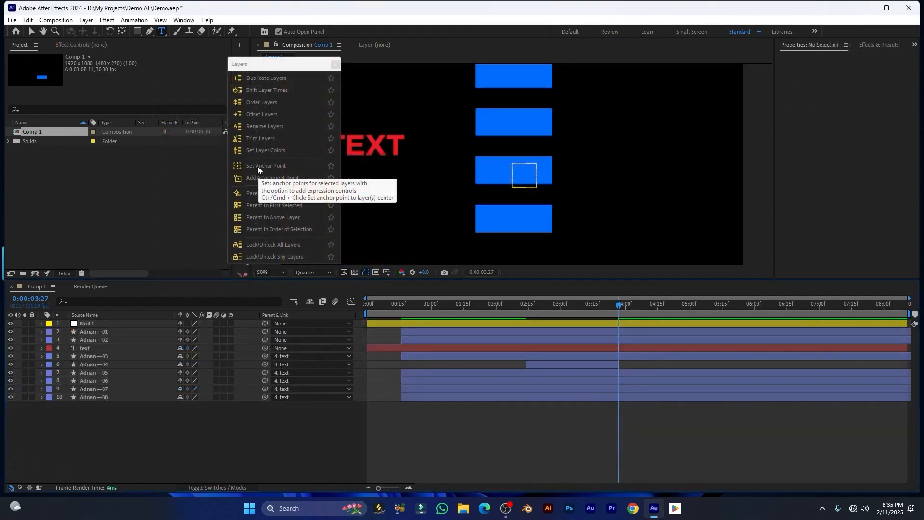
Move the rectangle's anchor to top-centre, left edge and top corners, then add an Anchor Control effect
click(274, 165)
click(309, 155)
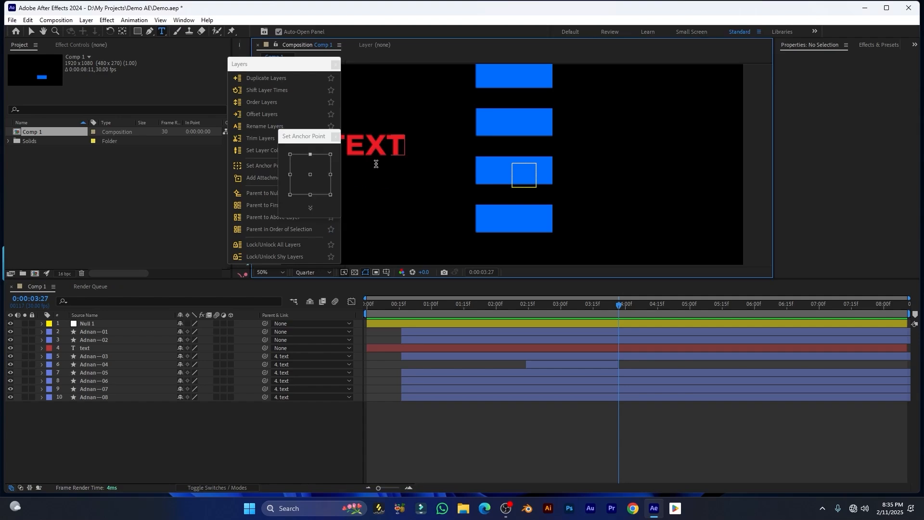
click(391, 213)
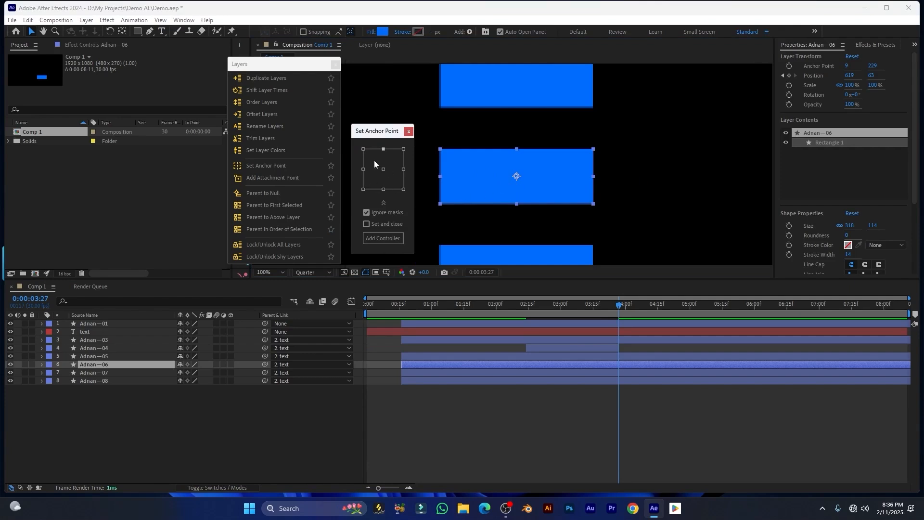
click(364, 169)
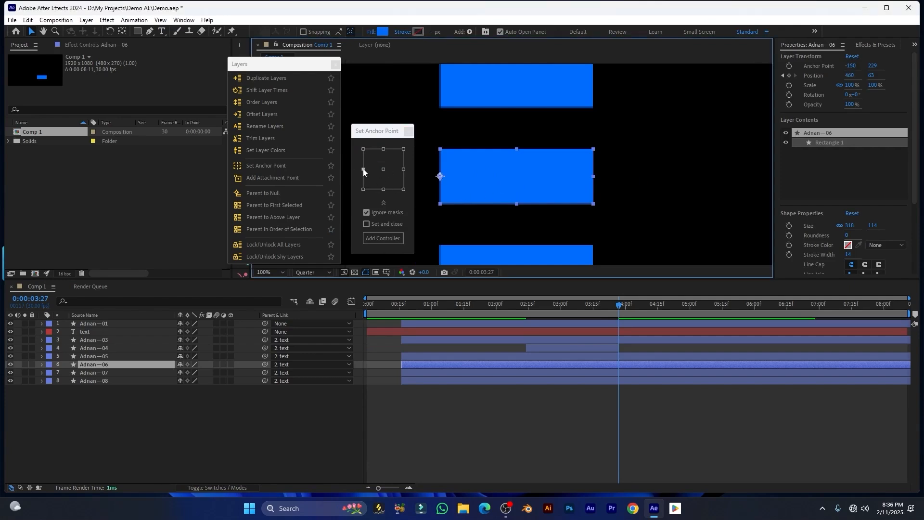
click(364, 149)
click(383, 150)
click(404, 149)
click(369, 241)
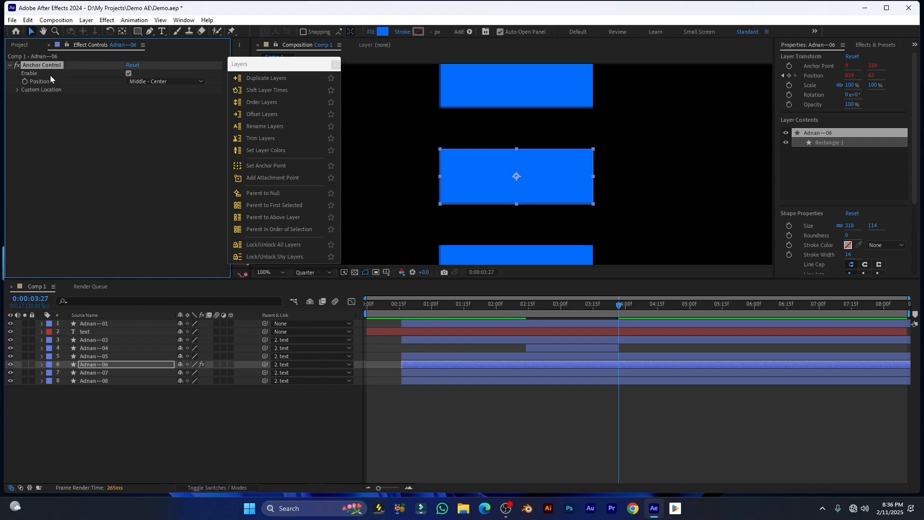
Set Anchor Control to Bottom - Right, then Custom with Location X scrubbed, then delete the effect
click(18, 90)
click(157, 81)
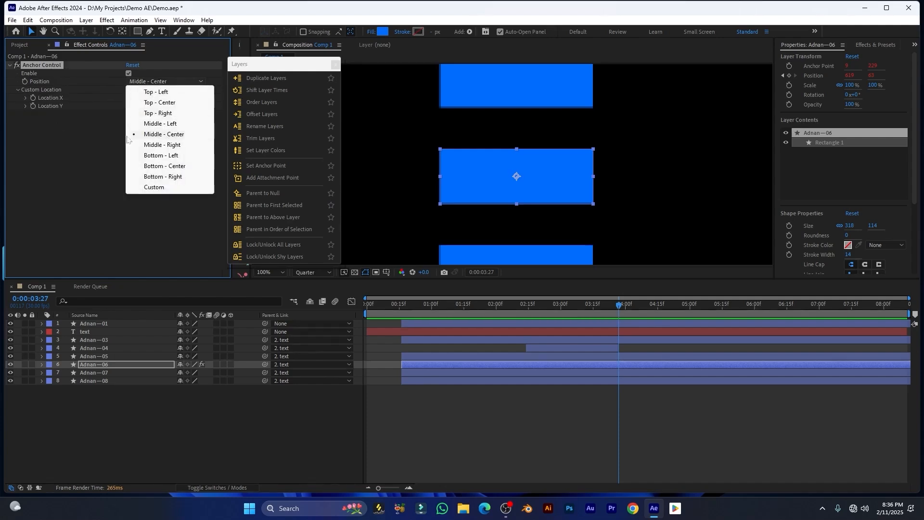
click(177, 178)
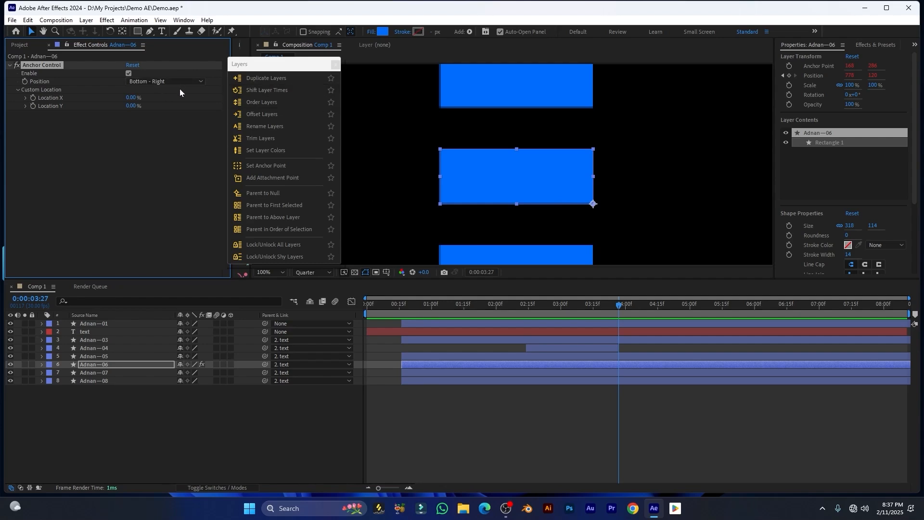
click(142, 82)
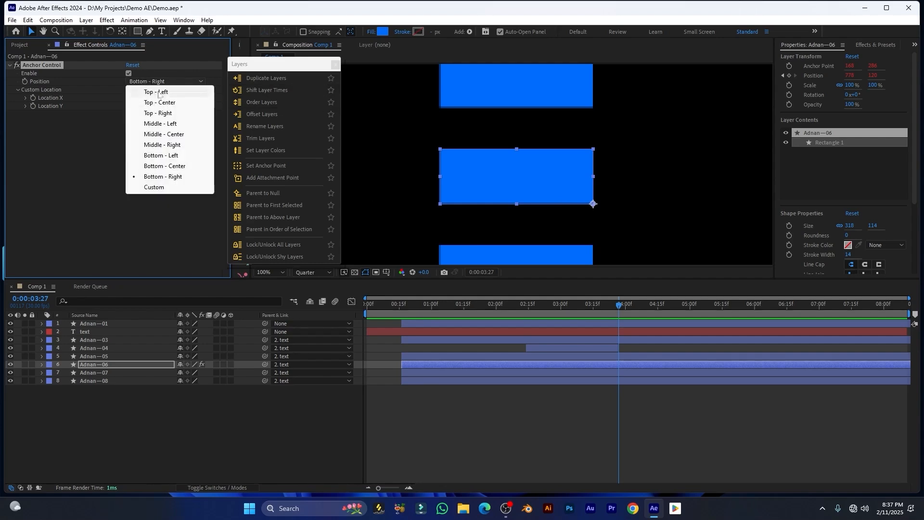
click(160, 189)
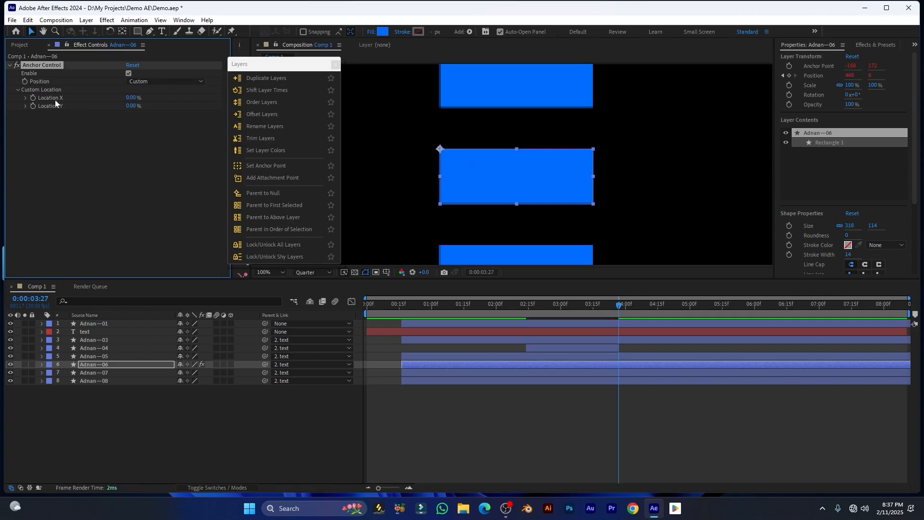
mouse_move(131, 98)
mouse_down()
mouse_move(151, 97)
mouse_move(134, 85)
mouse_move(145, 85)
mouse_move(130, 86)
mouse_move(142, 105)
mouse_move(153, 102)
mouse_move(133, 98)
mouse_move(144, 98)
mouse_up()
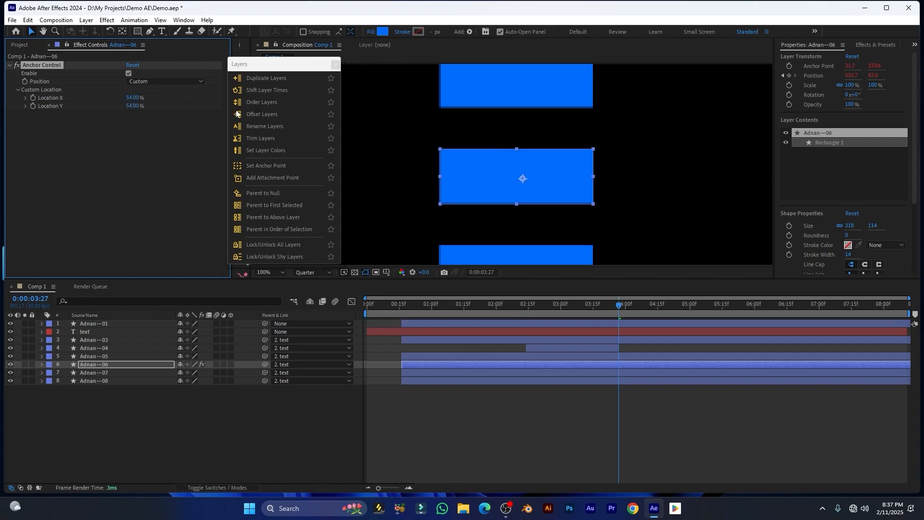
key(Delete)
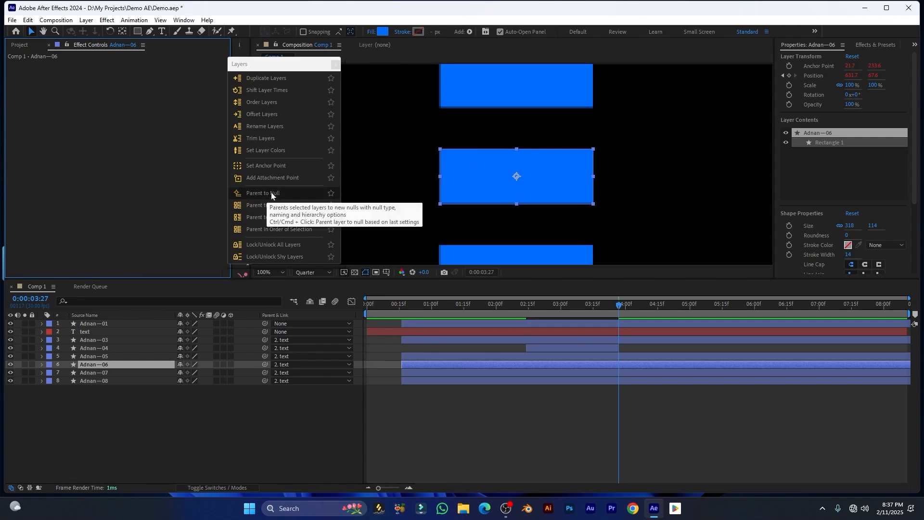
Try creating a parent null for the six rectangle layers, then undo it
drag(279, 64, 259, 60)
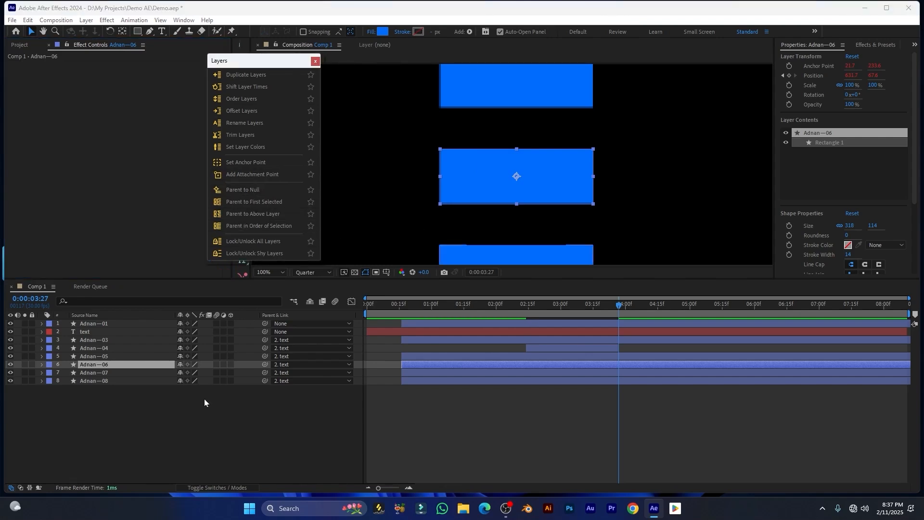
drag(138, 411, 87, 340)
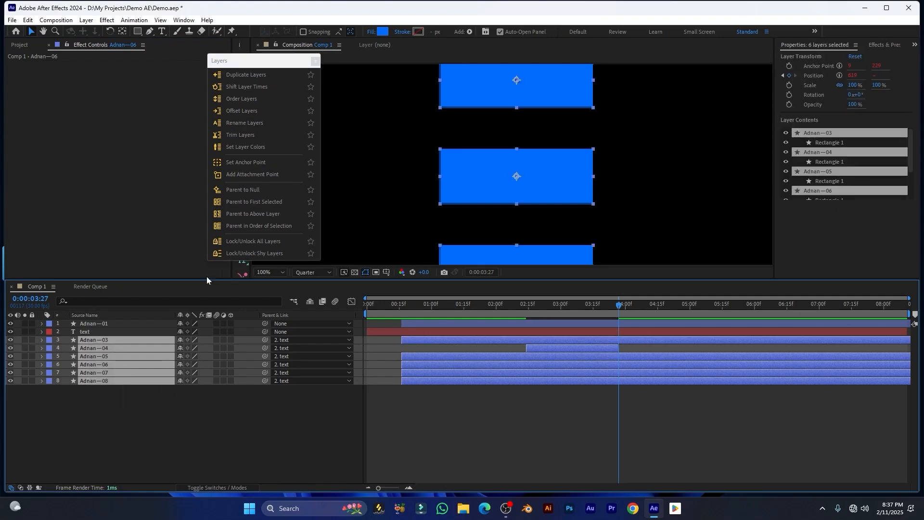
click(238, 191)
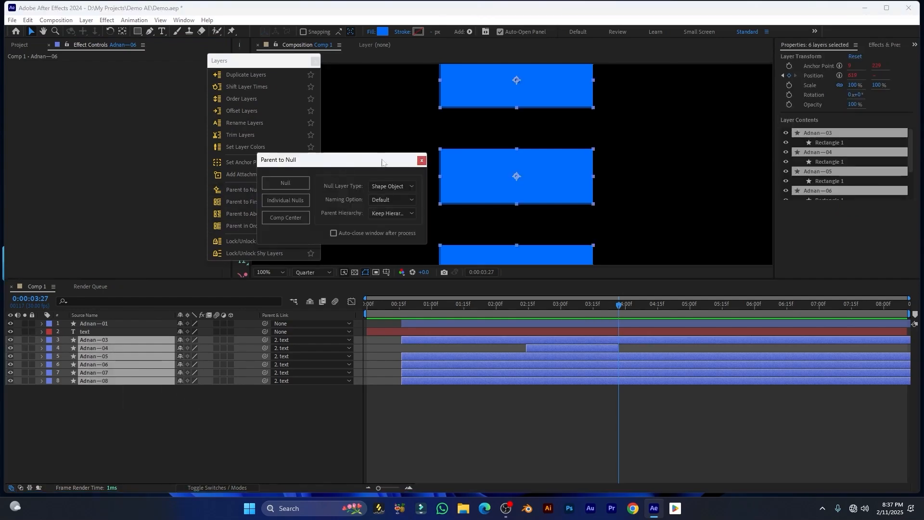
drag(384, 163, 411, 130)
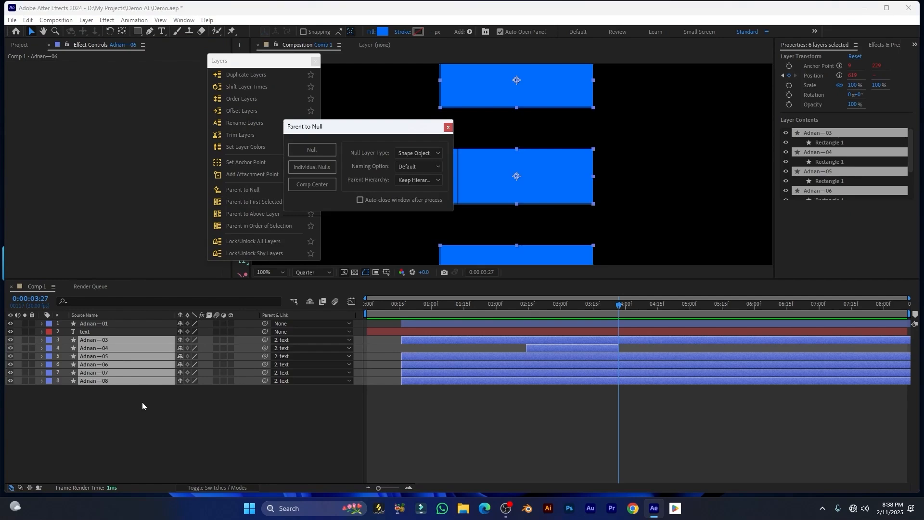
click(136, 399)
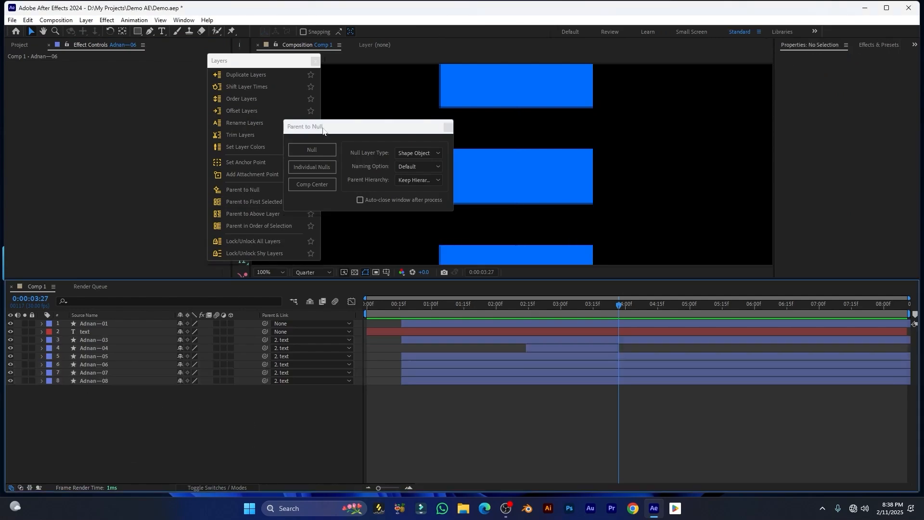
drag(323, 131, 330, 137)
click(328, 157)
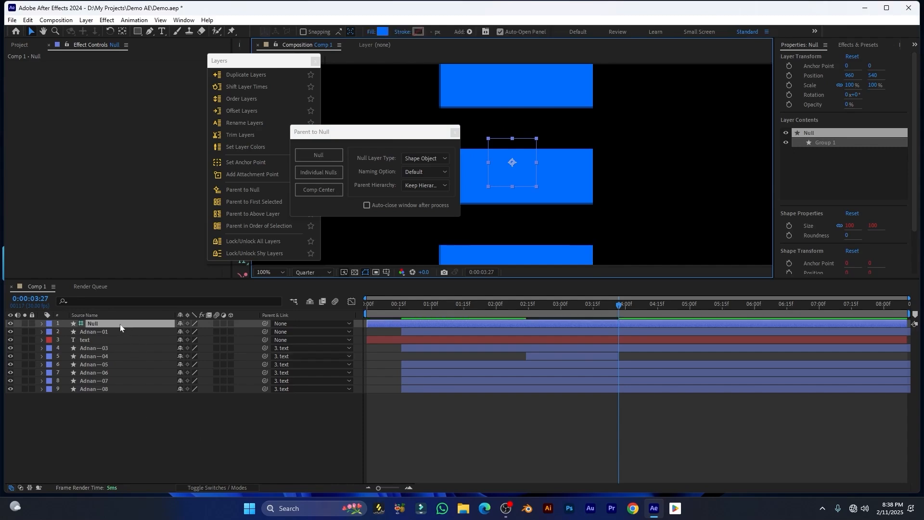
key(ctrl+z)
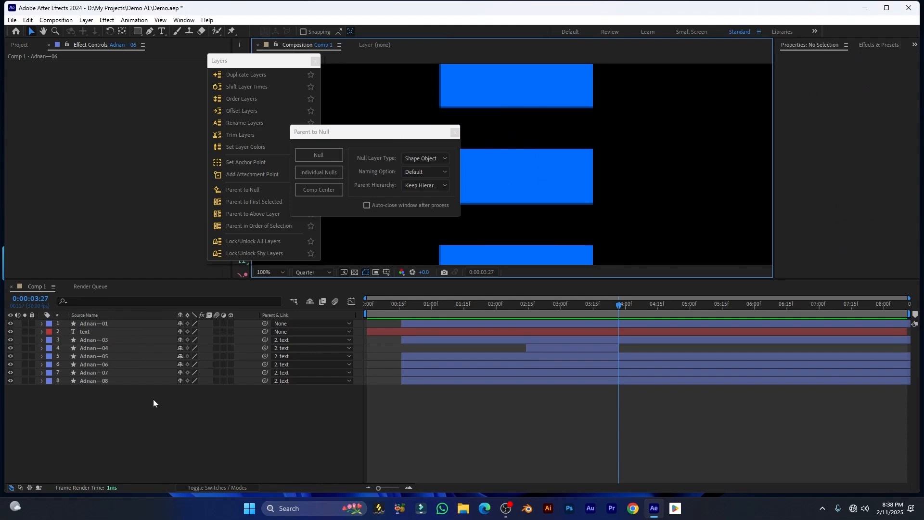
Parent all eight layers to a new Shape Object null, keeping hierarchy
drag(121, 392, 94, 322)
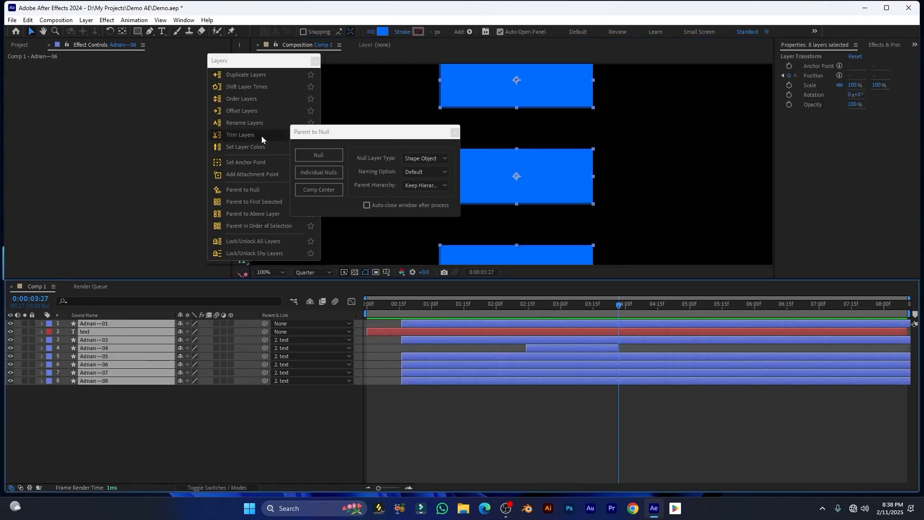
click(323, 160)
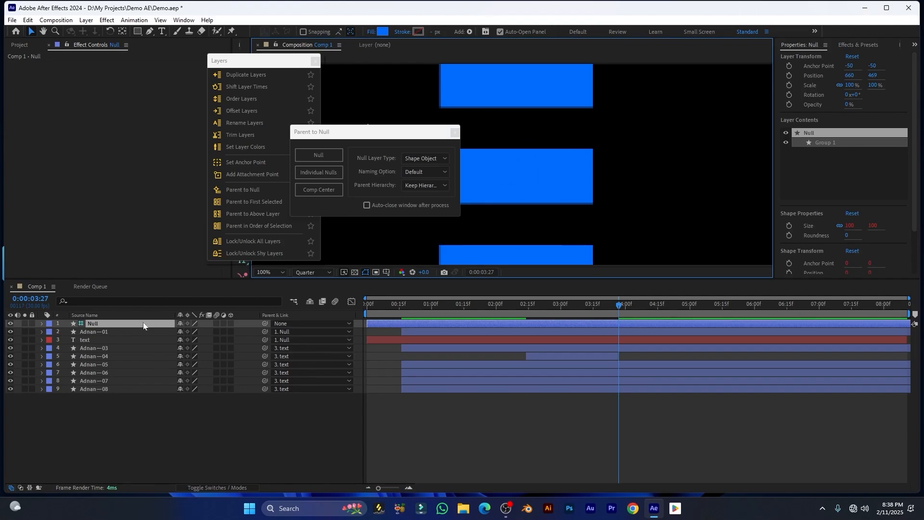
drag(122, 417, 69, 330)
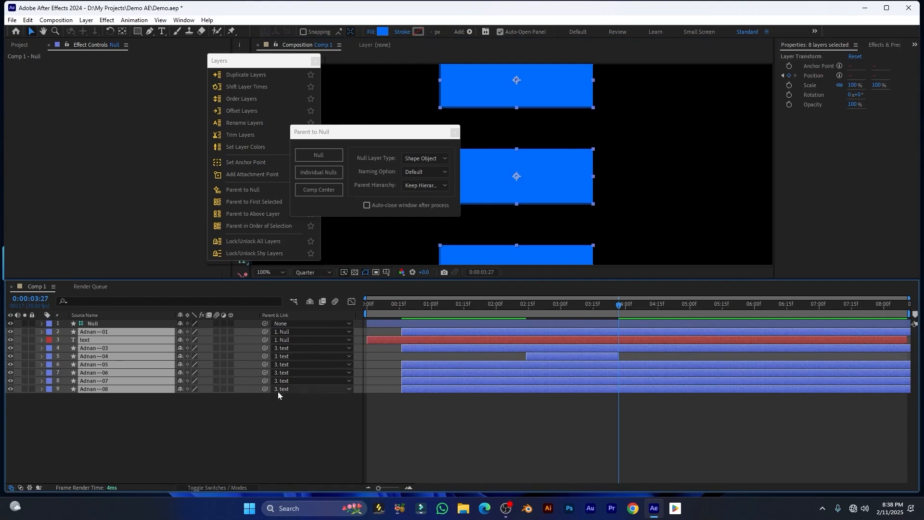
Give rectangle 06 its own individual null and move that null to Comp Center, shifting it right
click(92, 324)
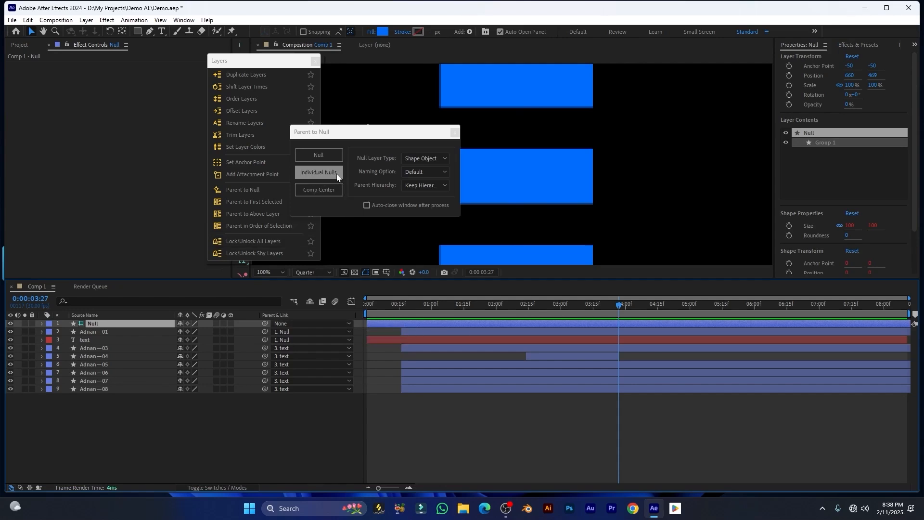
click(141, 412)
click(542, 177)
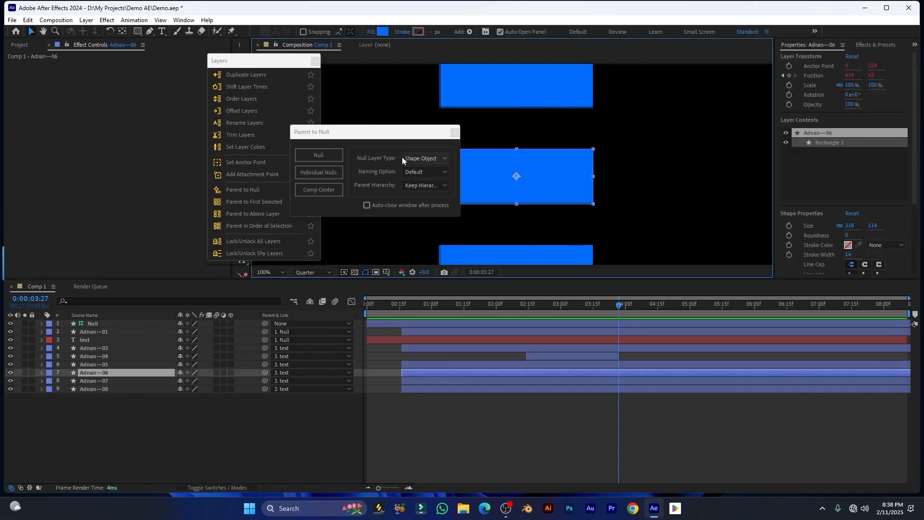
drag(391, 133, 316, 144)
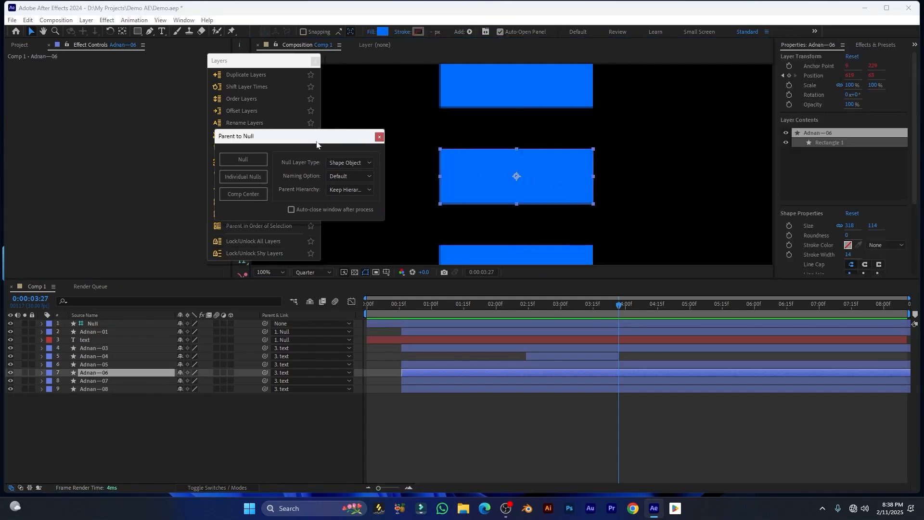
click(236, 180)
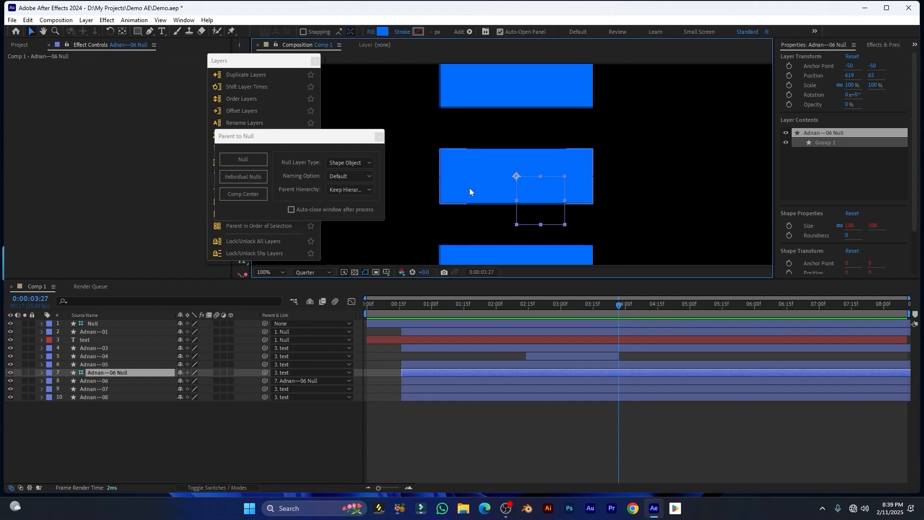
click(236, 195)
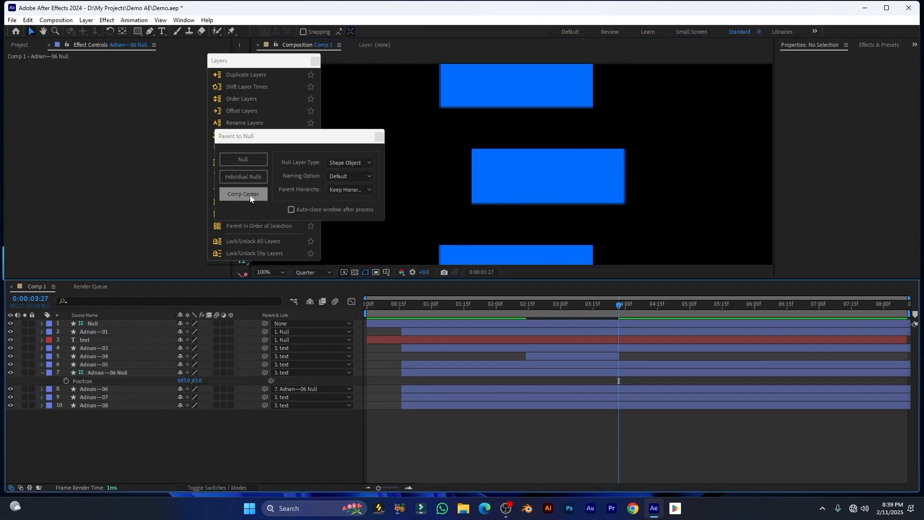
drag(287, 138, 286, 147)
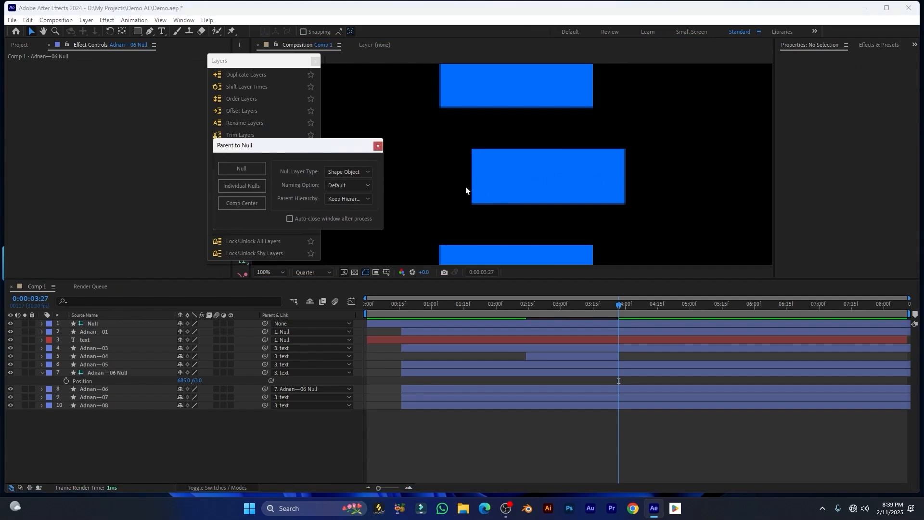
scroll(466, 186, down, 3)
scroll(517, 182, up, 2)
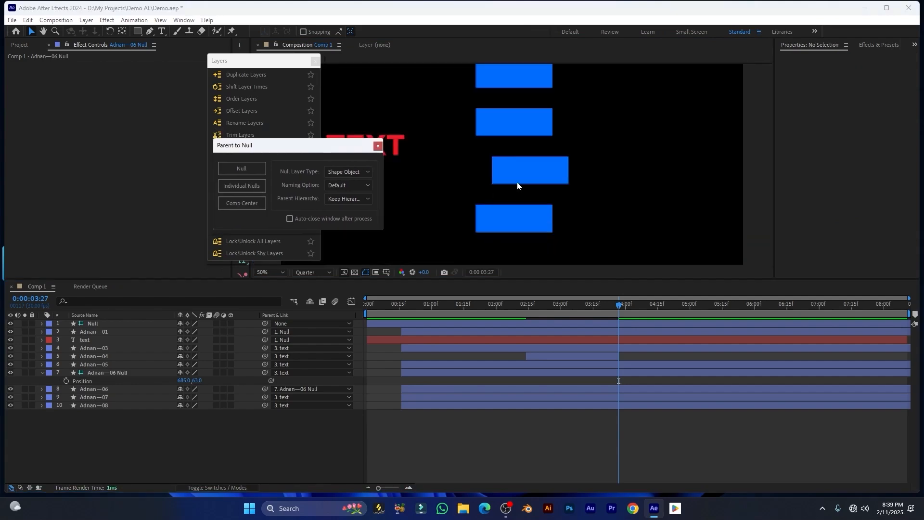
Create a null layer positioned at the composition centre
click(229, 204)
click(237, 204)
scroll(525, 168, down, 2)
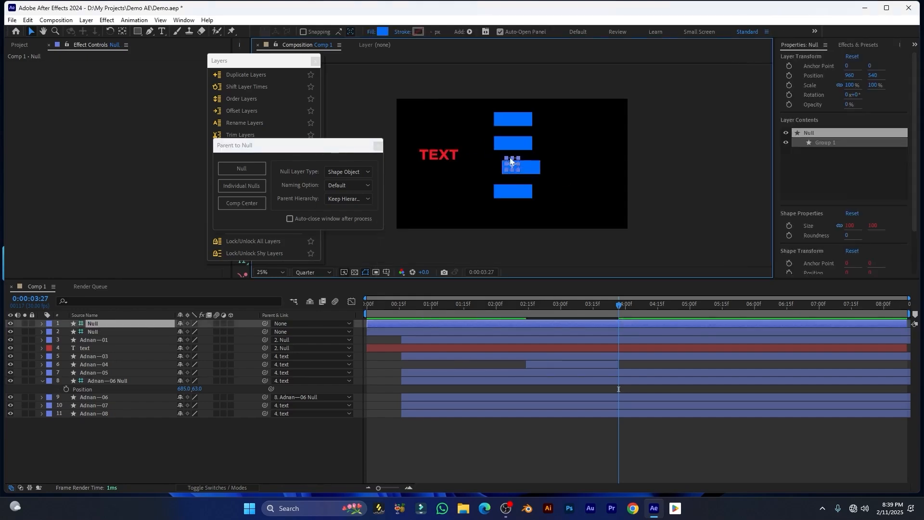
scroll(517, 171, up, 2)
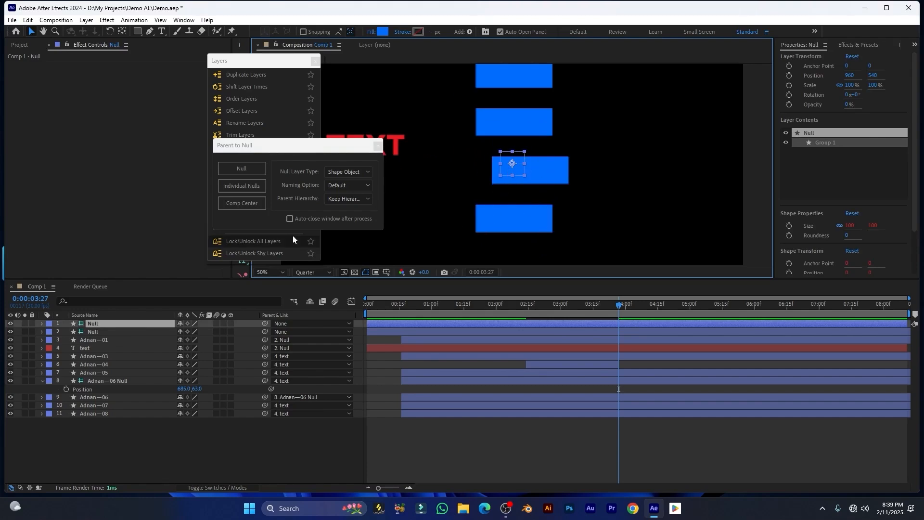
Keep Shape Object, Default naming and Keep Hierarchy, enable auto-close, and parent the layers to a null
click(310, 165)
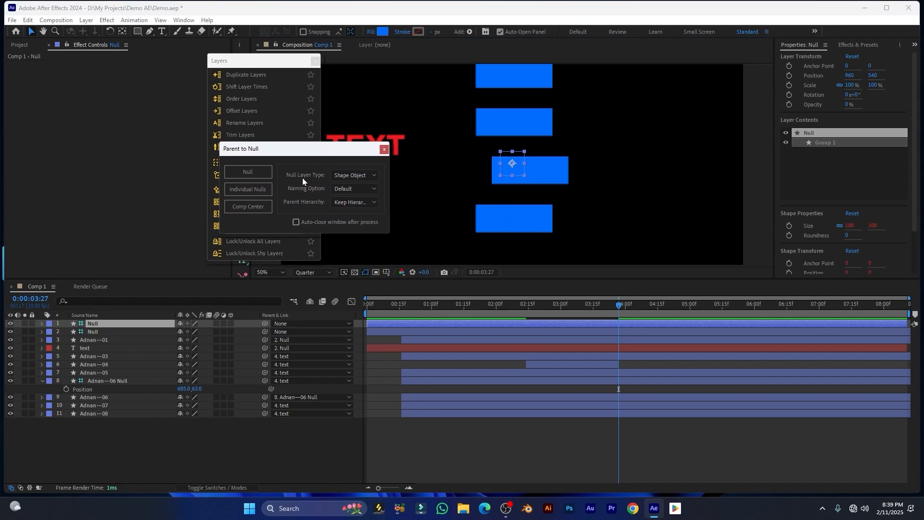
click(359, 176)
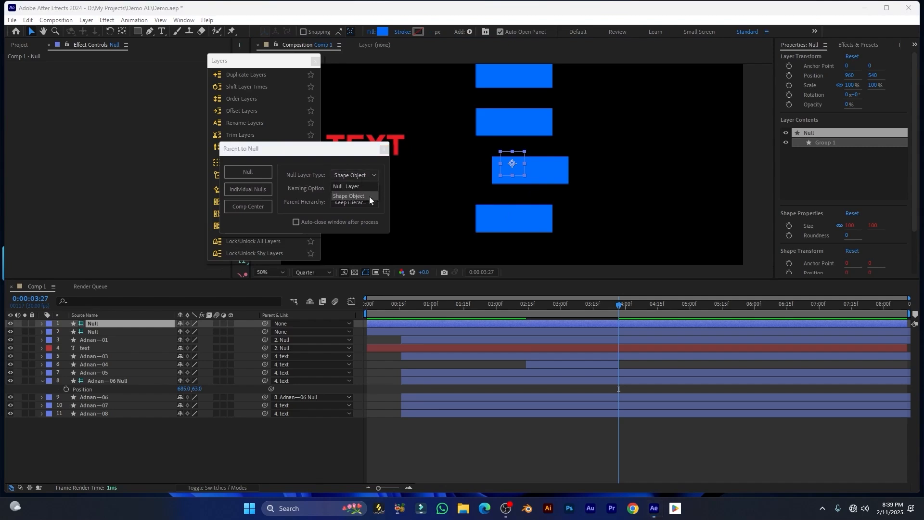
click(332, 195)
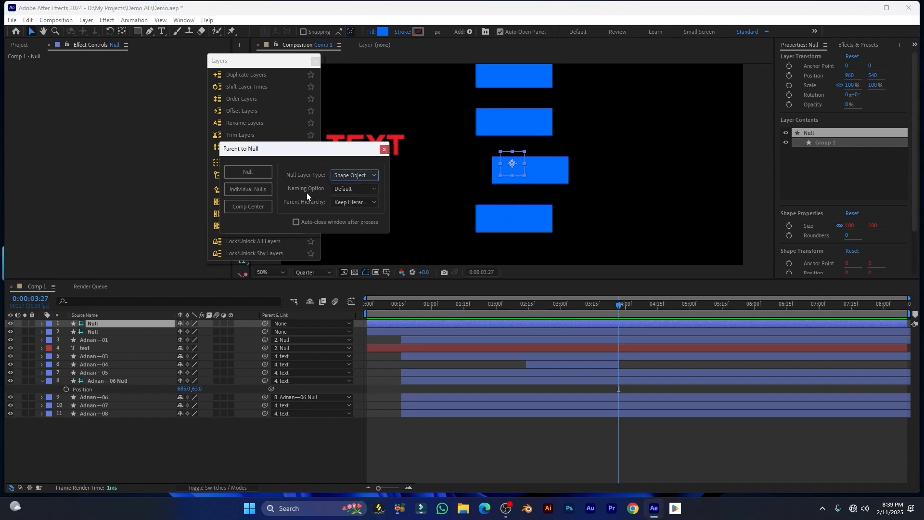
click(361, 189)
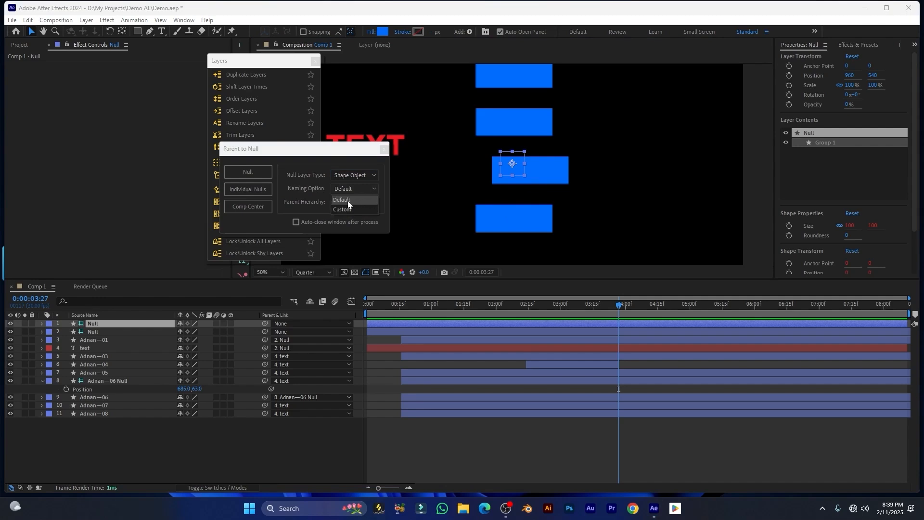
click(308, 204)
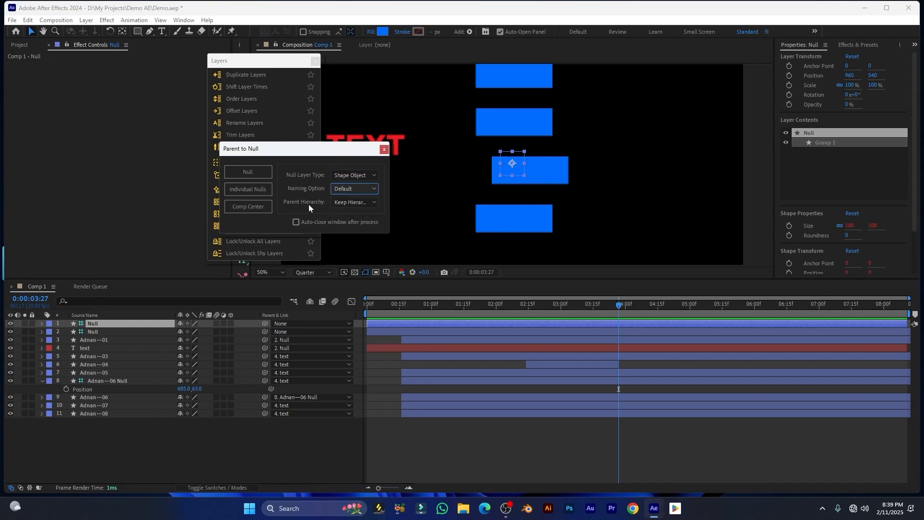
click(368, 203)
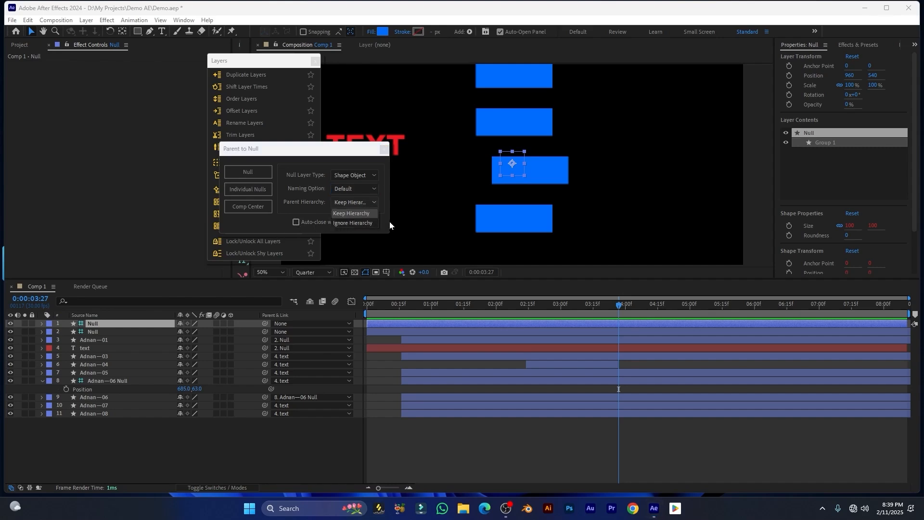
click(332, 164)
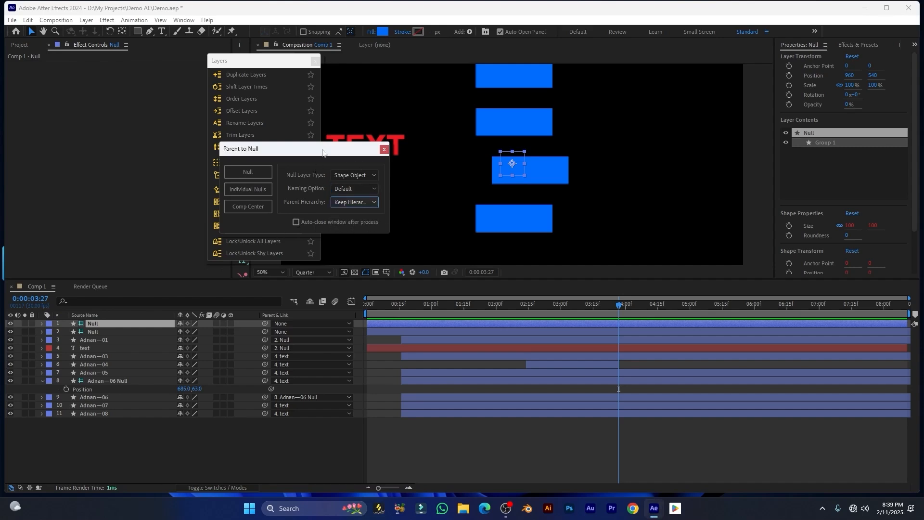
drag(323, 149, 378, 150)
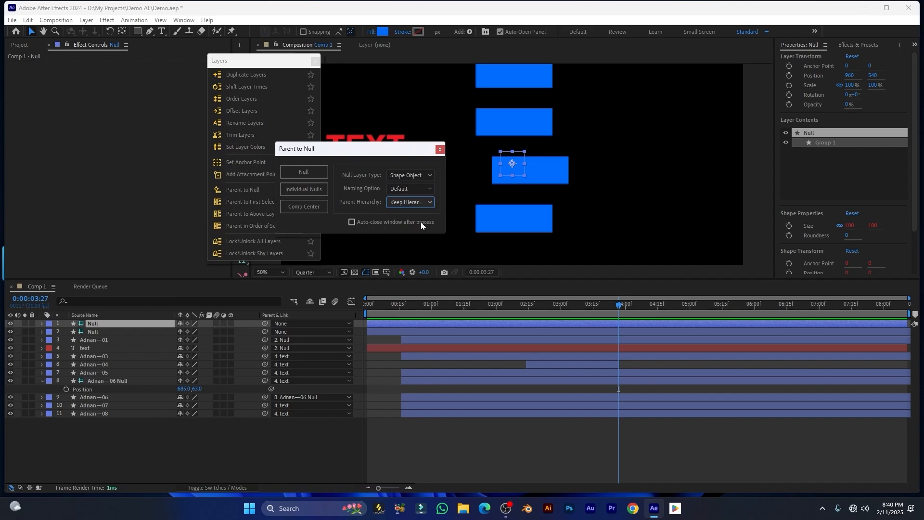
click(352, 222)
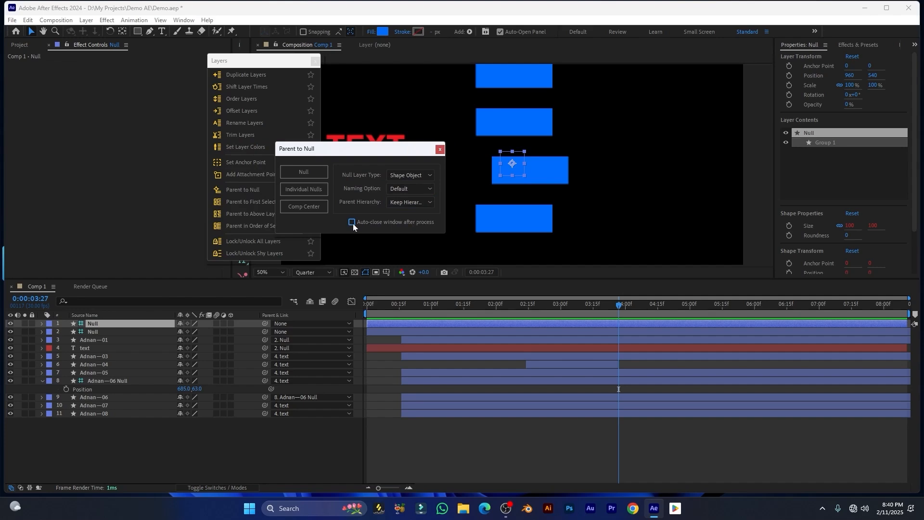
click(304, 171)
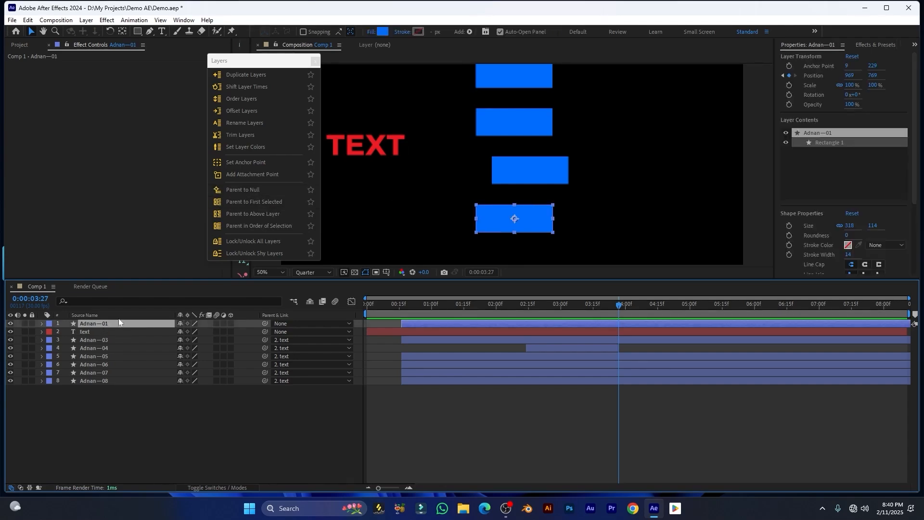
Parent all layers to layer 01, parent layer 03 to the one above, then clear all parents
drag(88, 405, 78, 333)
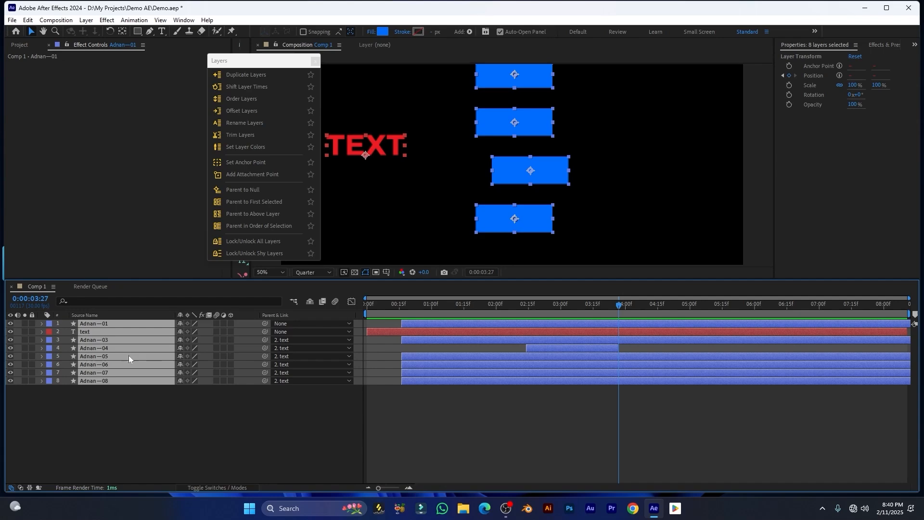
click(258, 207)
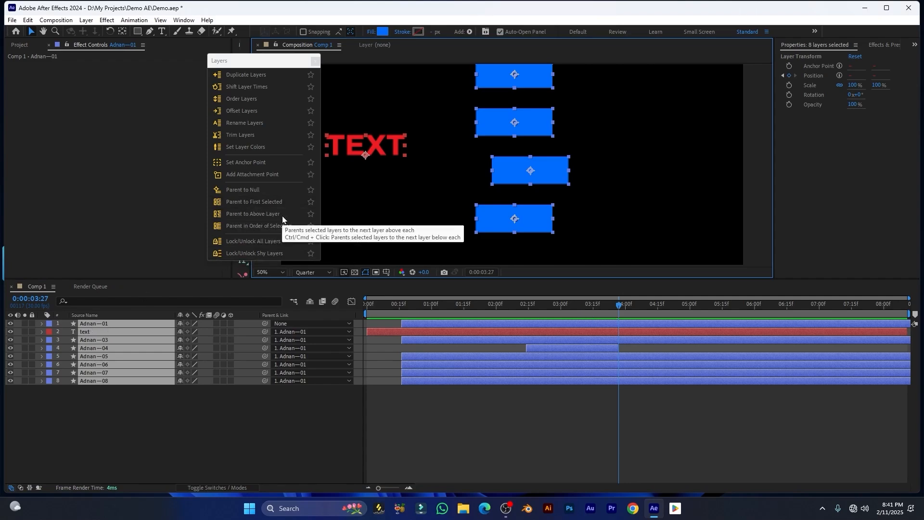
click(120, 417)
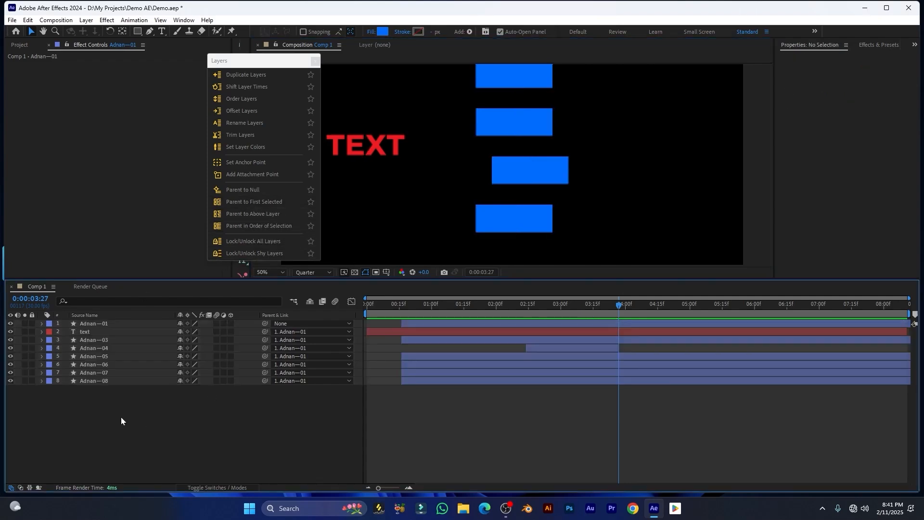
click(92, 340)
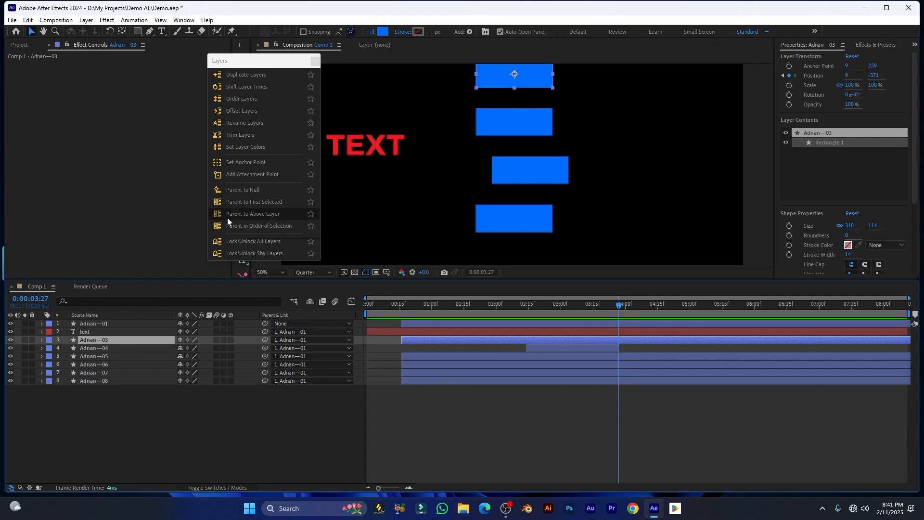
click(263, 217)
click(277, 226)
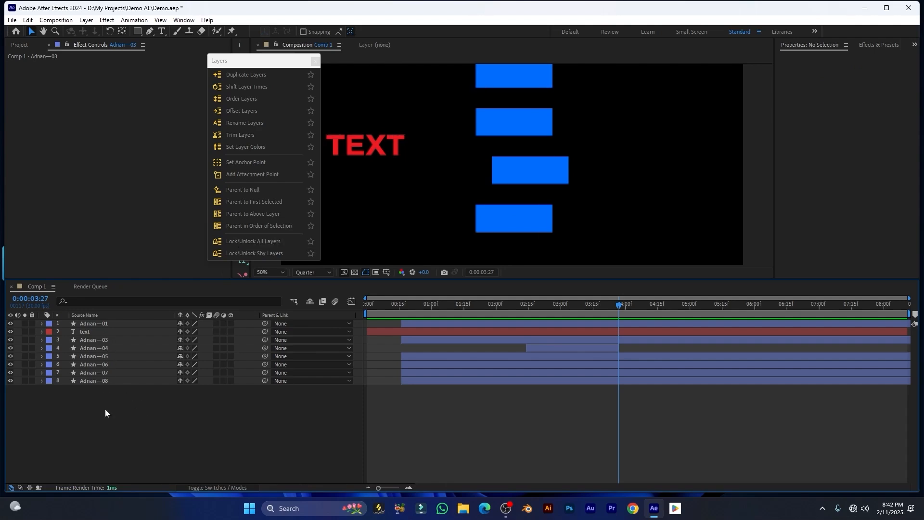
Chain all eight layers so each is parented to the layer above it
drag(108, 419, 90, 318)
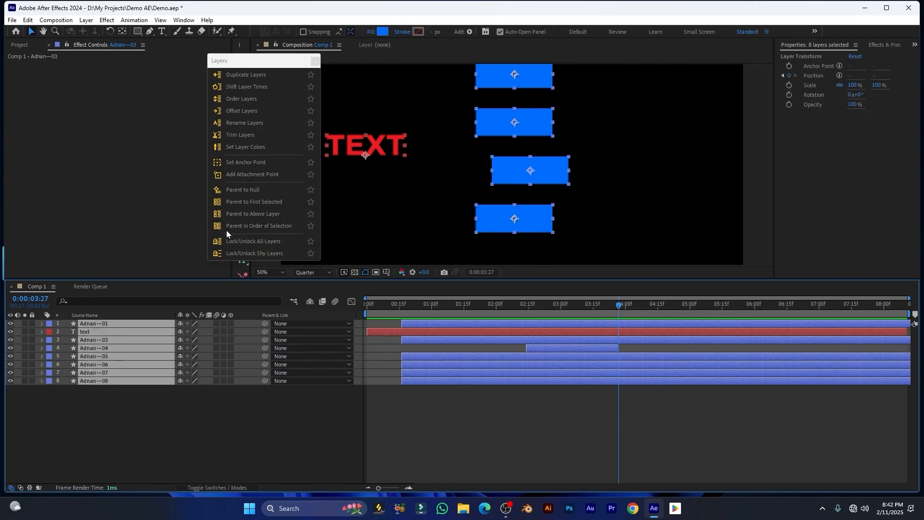
click(283, 226)
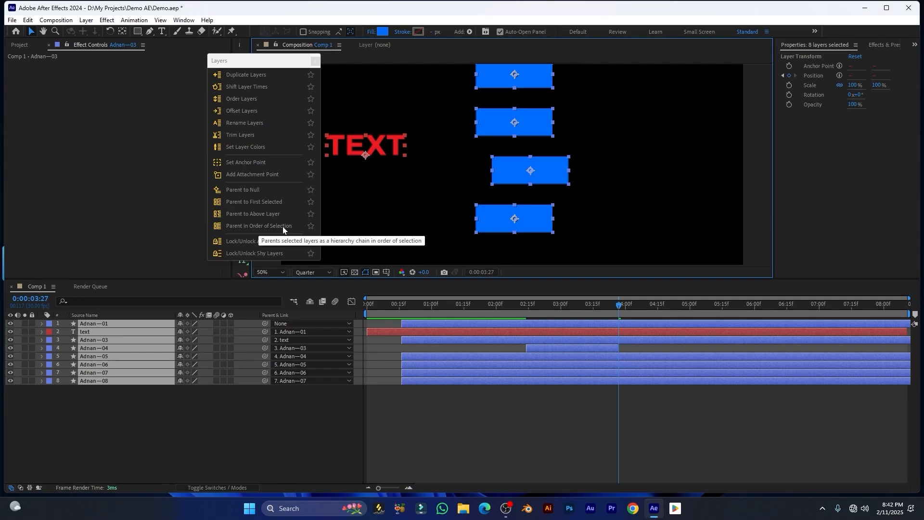
click(109, 402)
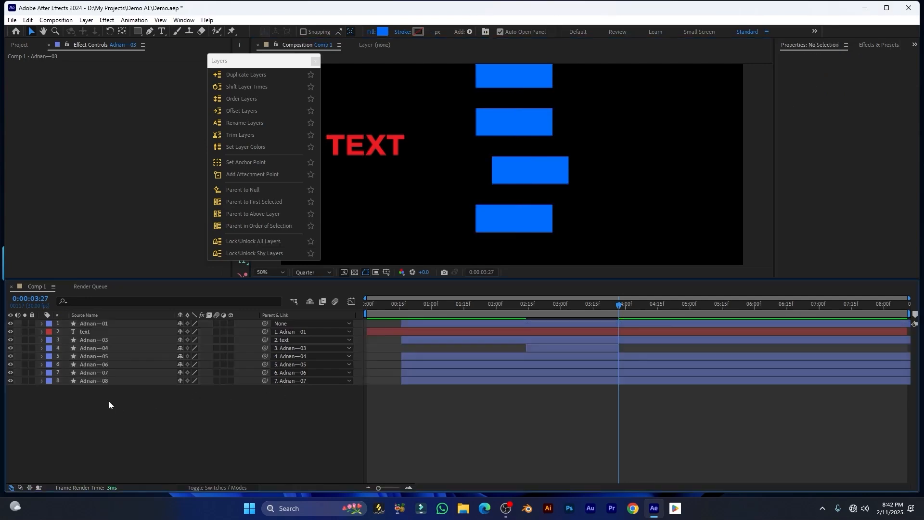
Check the parent chain by selecting layers 08 up to 04, then deselect all
click(297, 382)
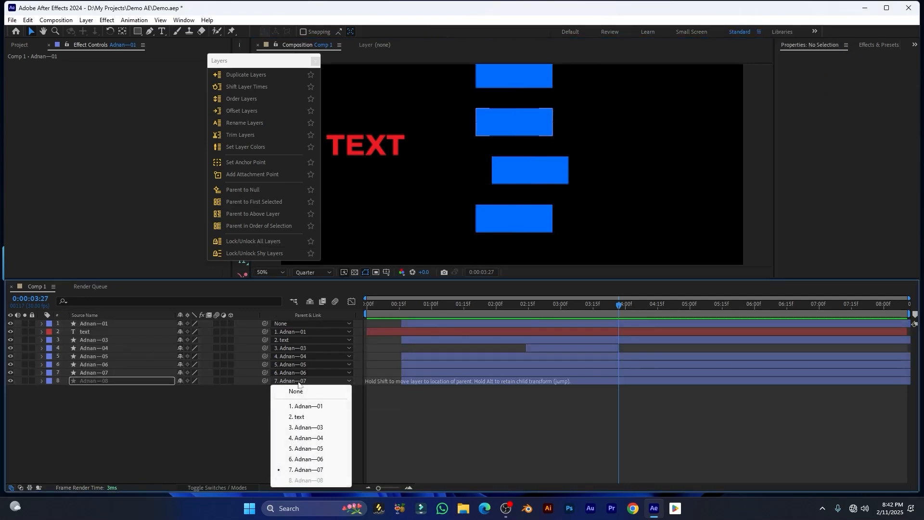
click(83, 379)
click(91, 383)
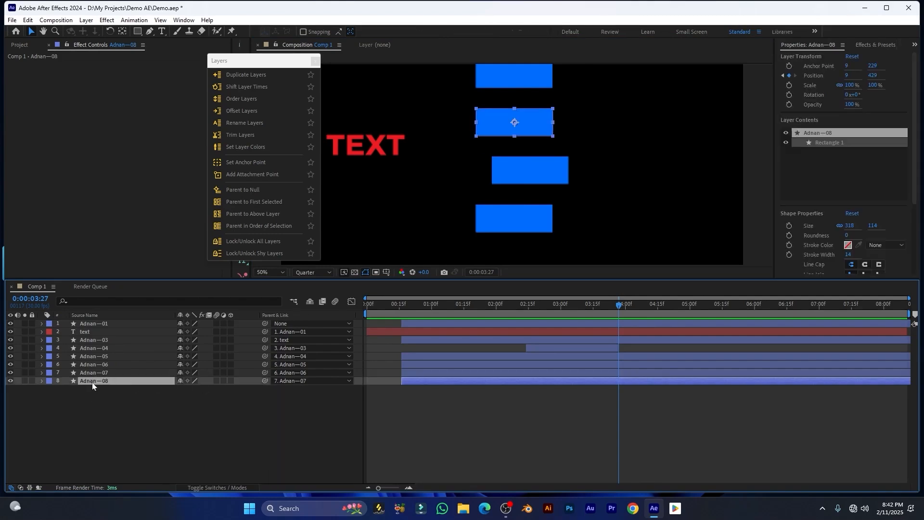
click(87, 372)
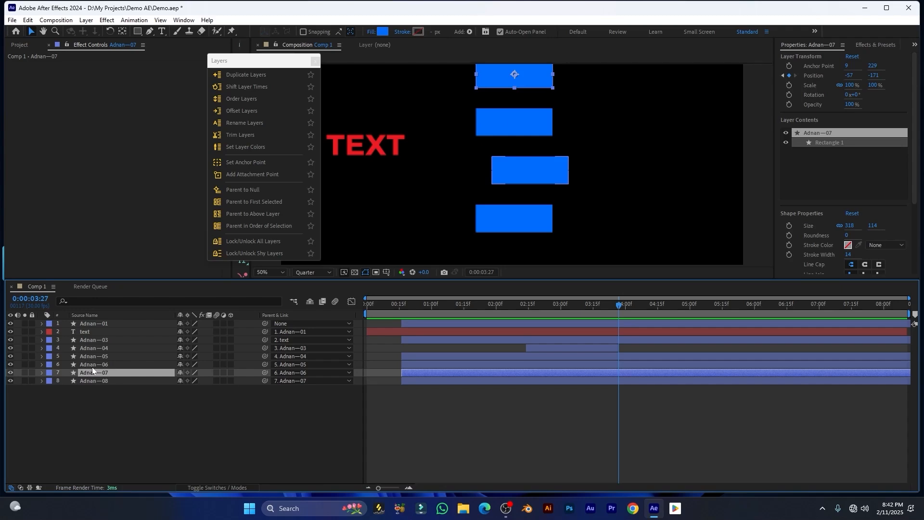
click(91, 366)
click(102, 372)
click(98, 363)
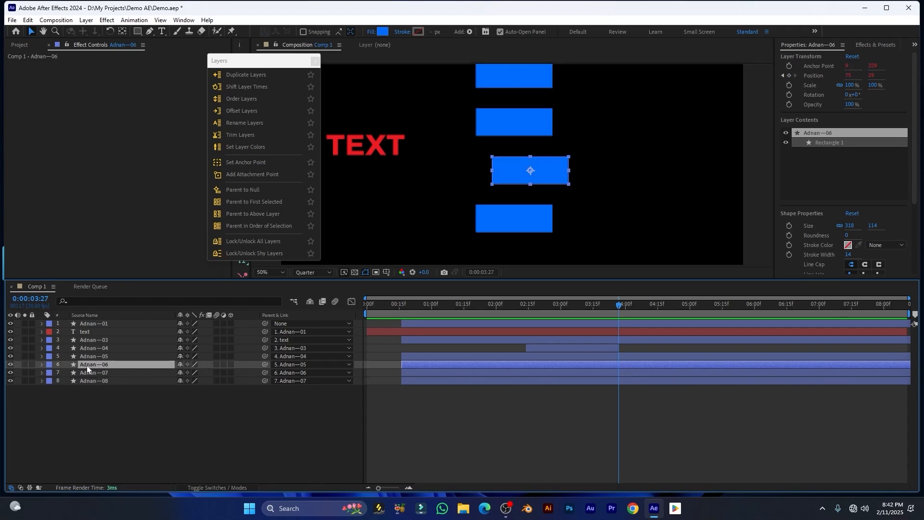
click(82, 356)
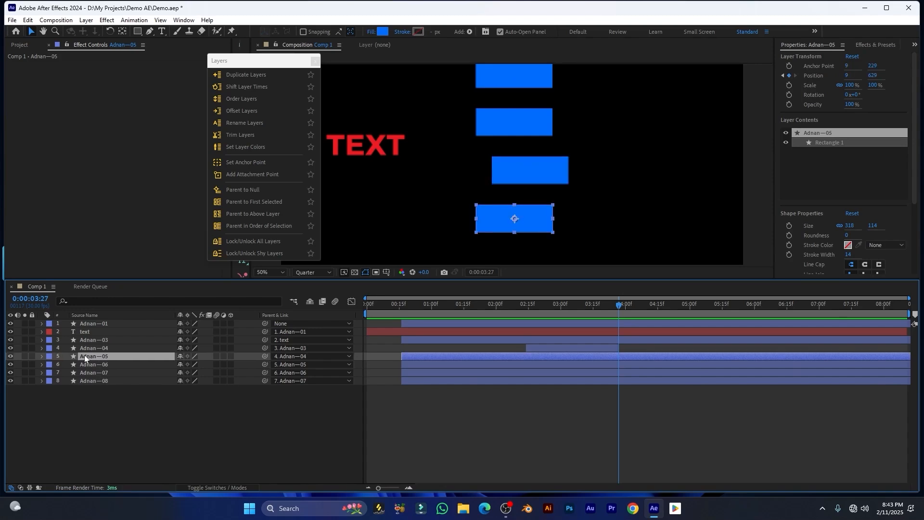
click(89, 346)
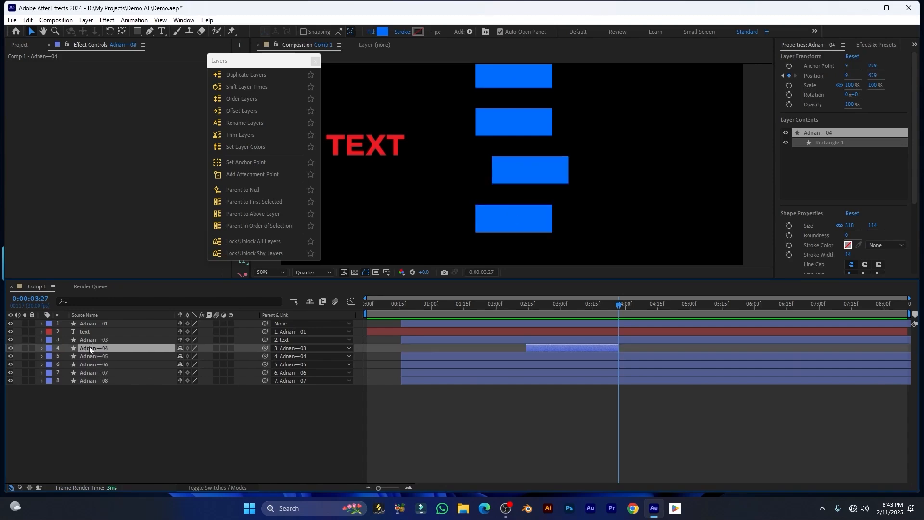
key(F2)
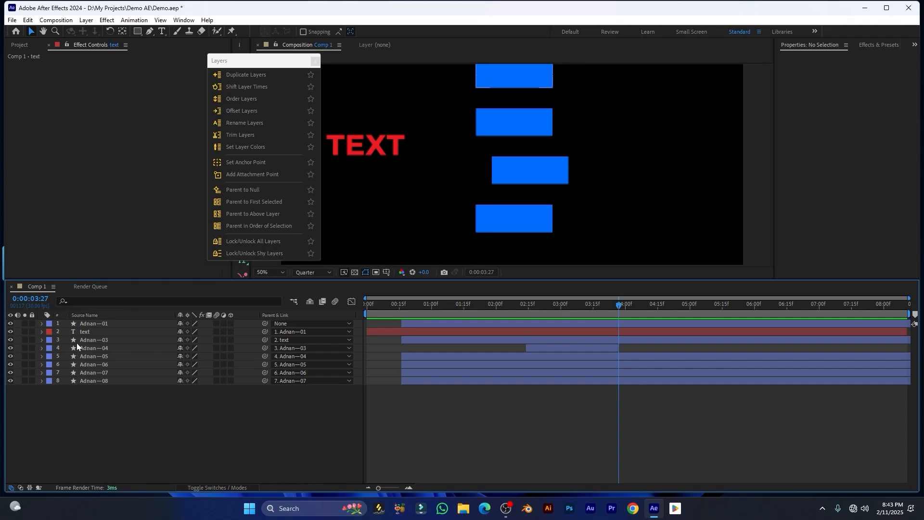
Lock and unlock all layers, then mark layers 05–08 as shy
click(259, 243)
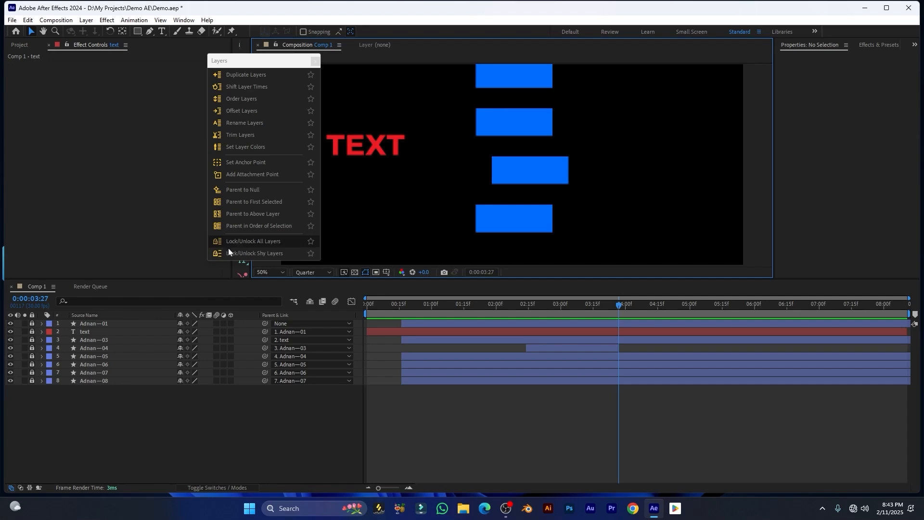
click(241, 239)
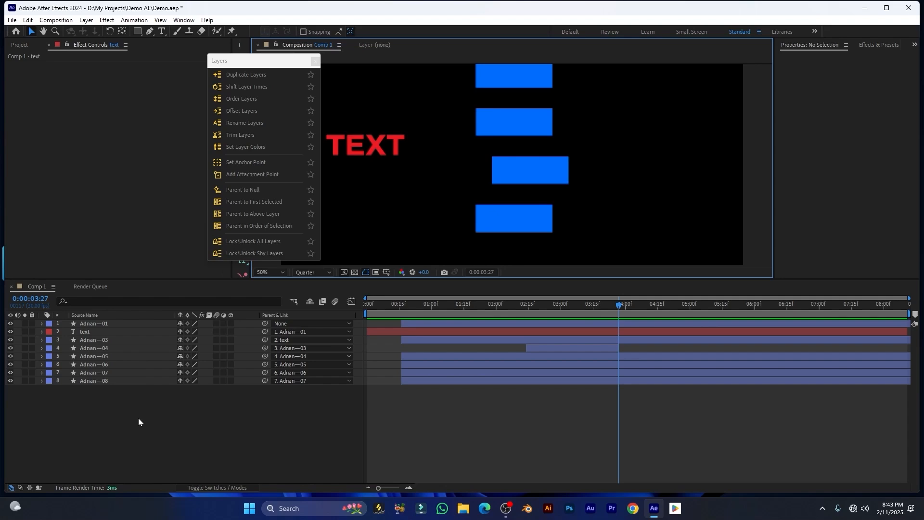
drag(139, 417, 81, 357)
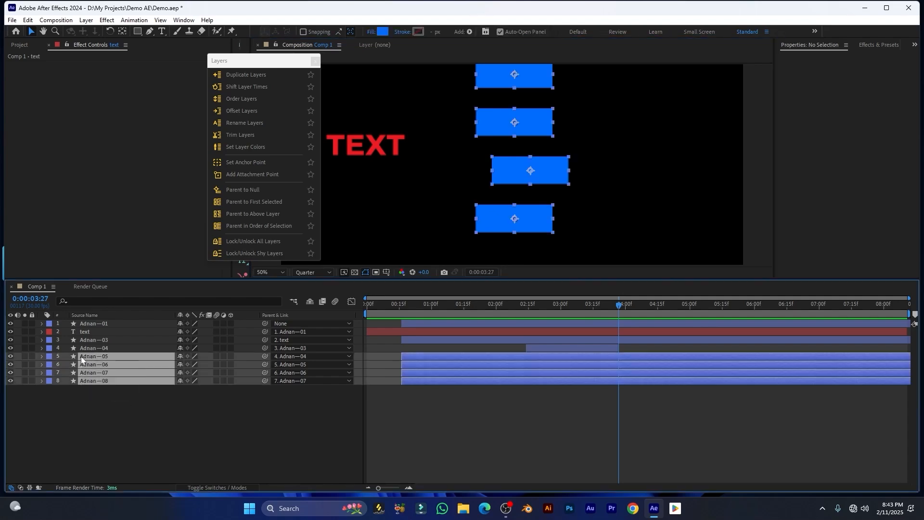
click(180, 358)
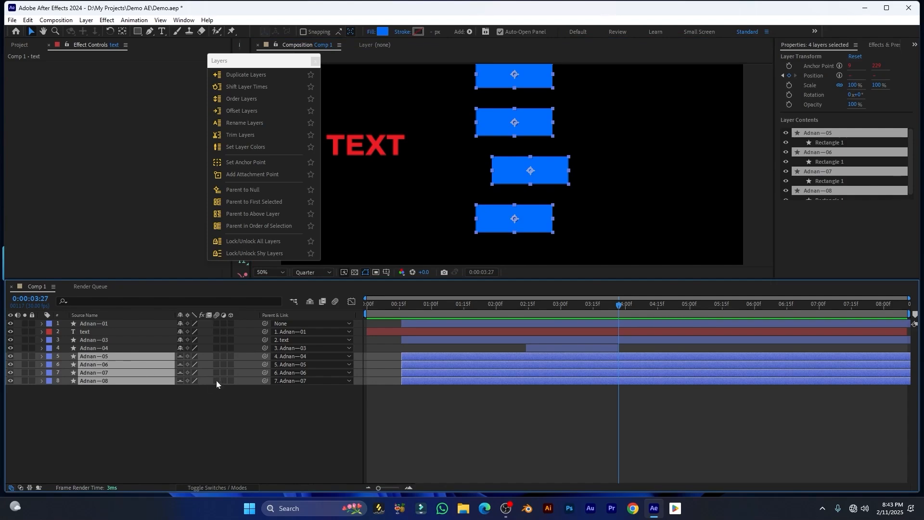
Hide and show the shy layers twice, leaving all eight listed
click(313, 302)
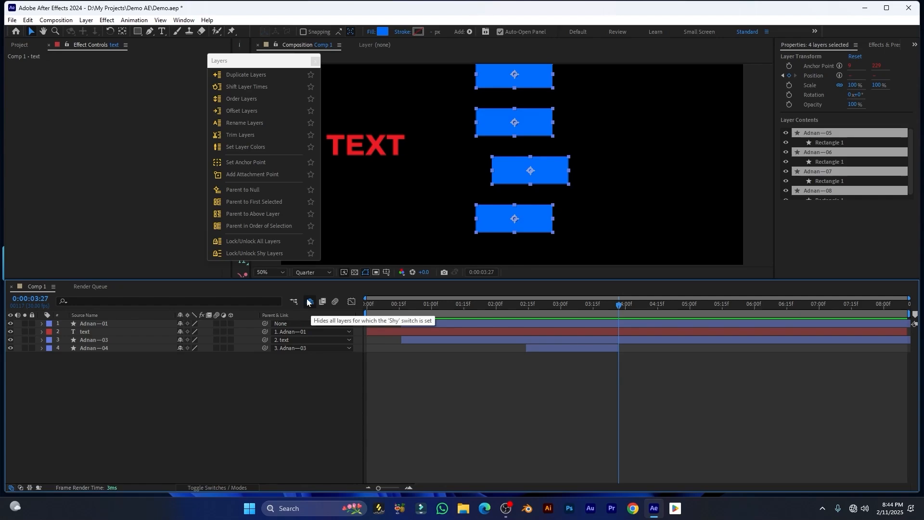
click(311, 302)
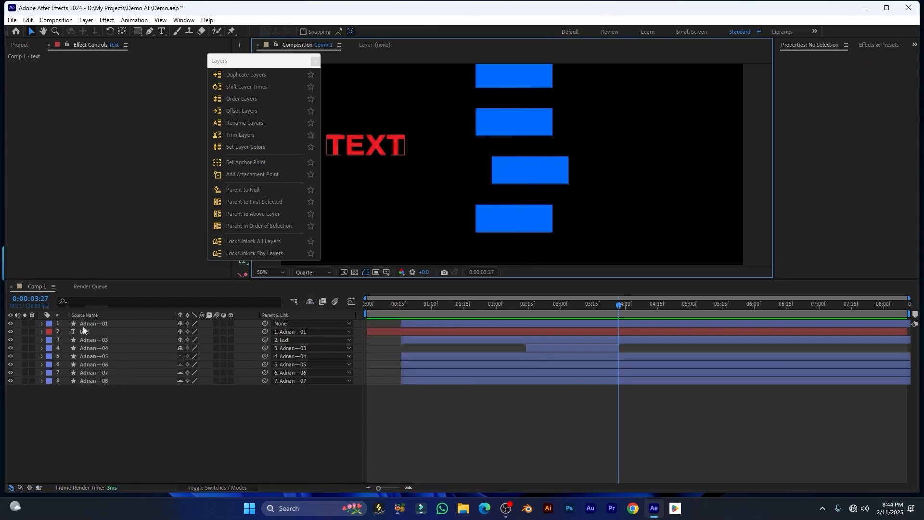
click(238, 253)
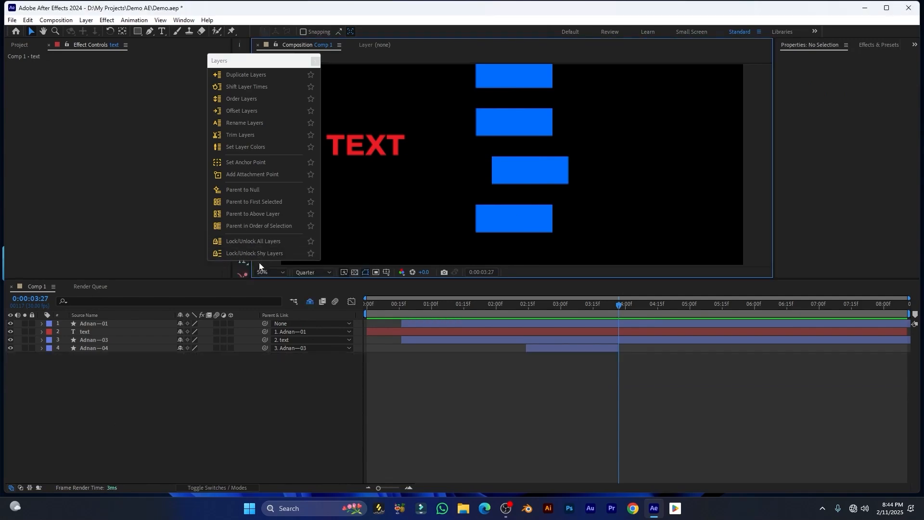
click(238, 252)
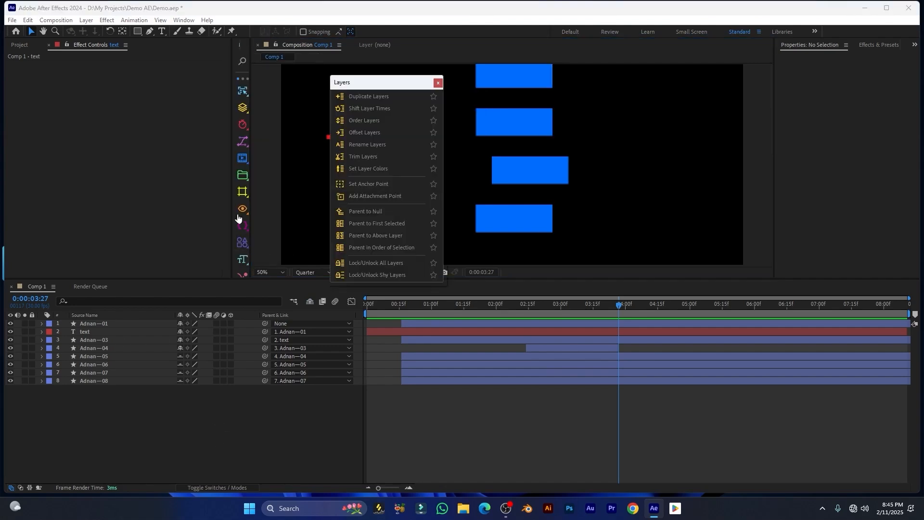
Star Duplicate Layers and Order Layers in the layer tools panel as favourites
scroll(236, 206, down, 3)
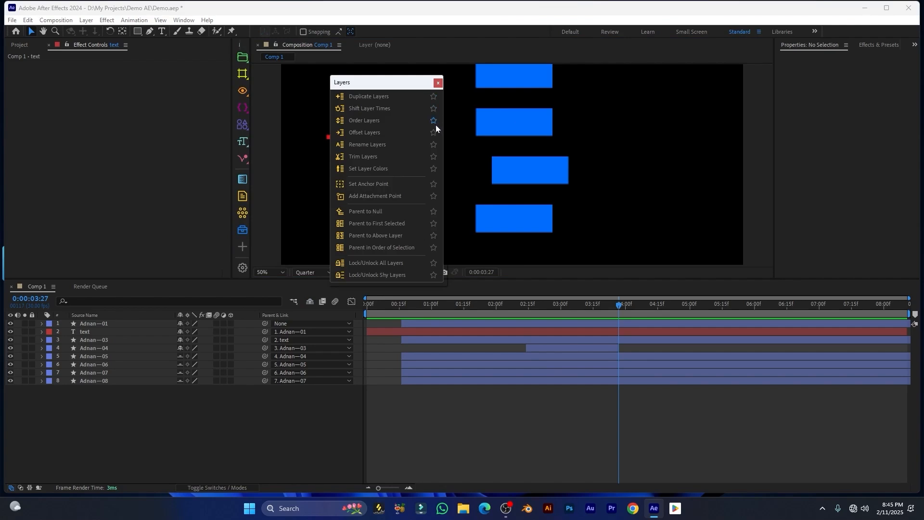
drag(381, 86, 388, 88)
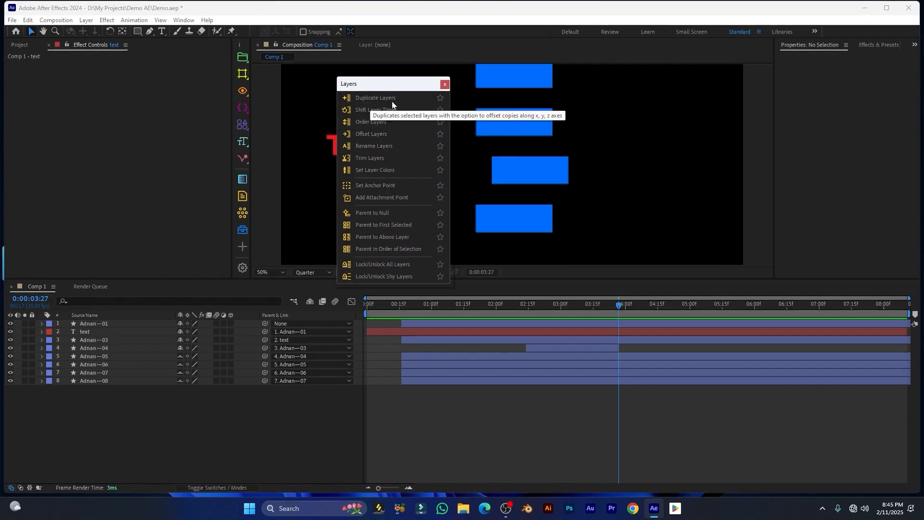
click(440, 97)
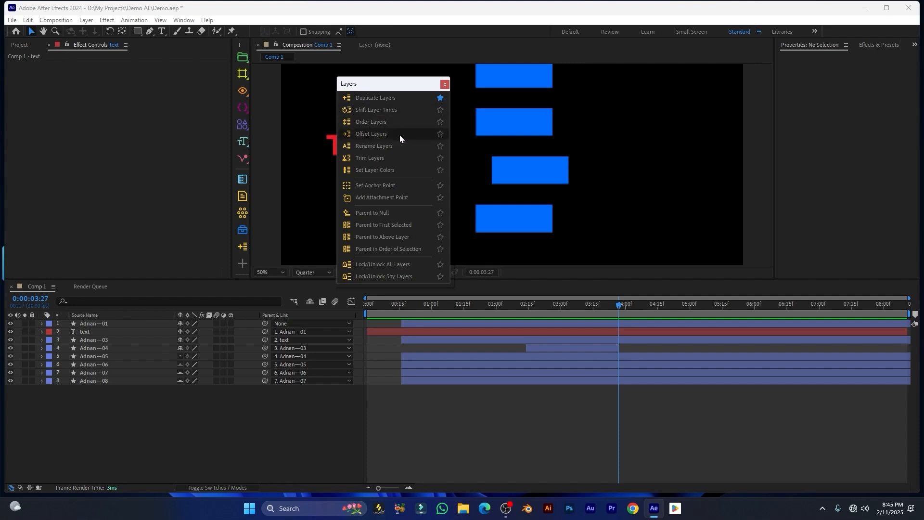
click(441, 123)
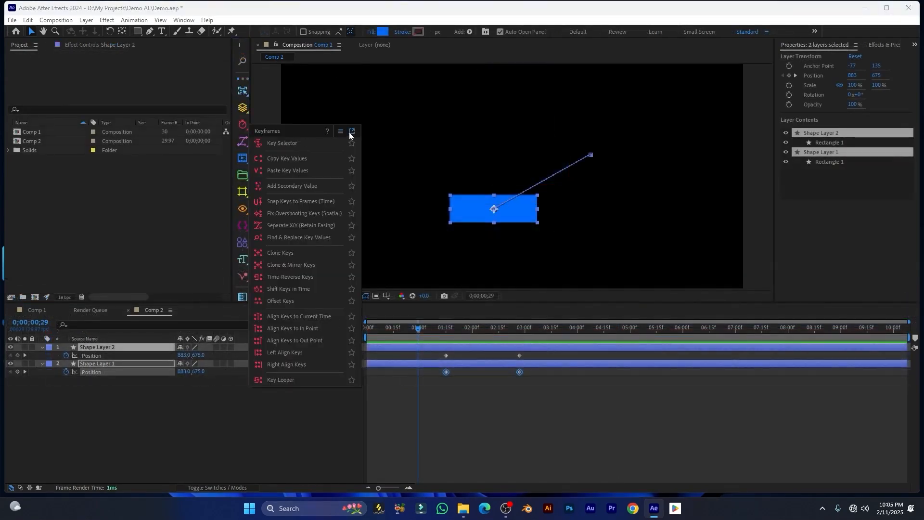
Open the Key Selector and select every key inside the work area
drag(312, 137, 292, 79)
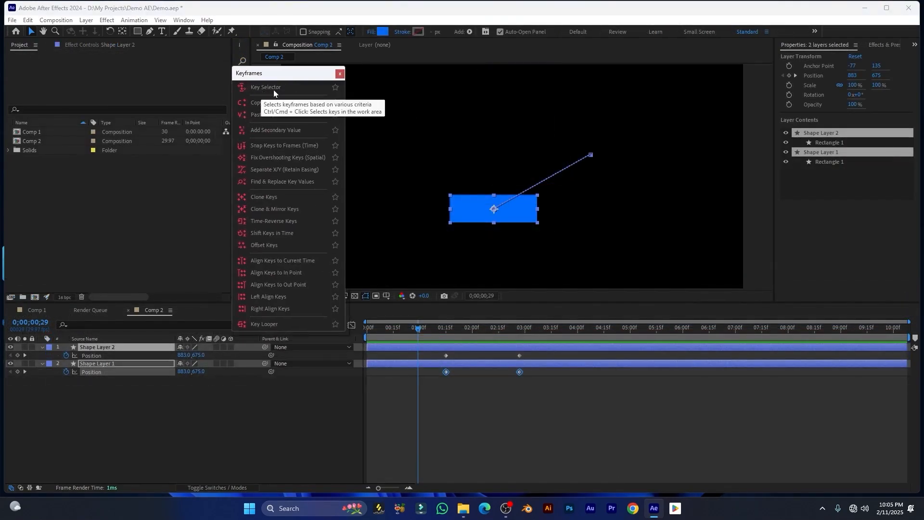
click(275, 87)
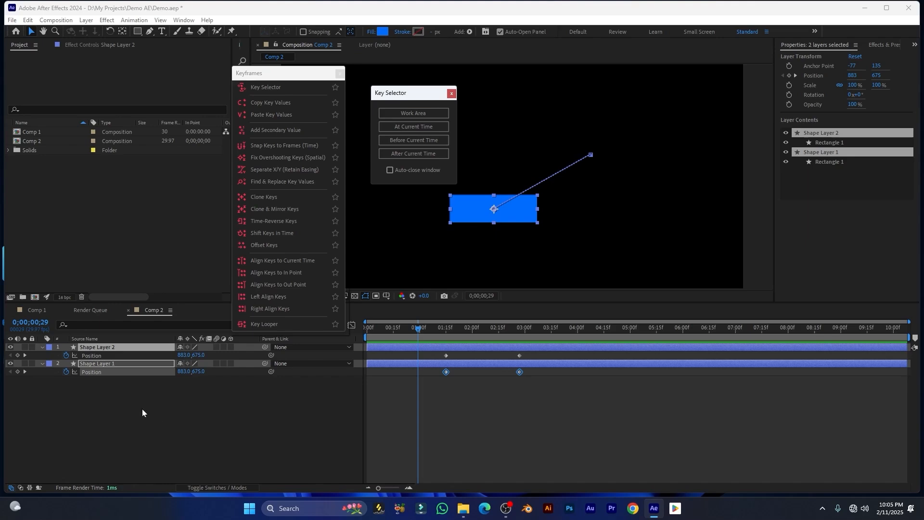
drag(111, 385, 86, 328)
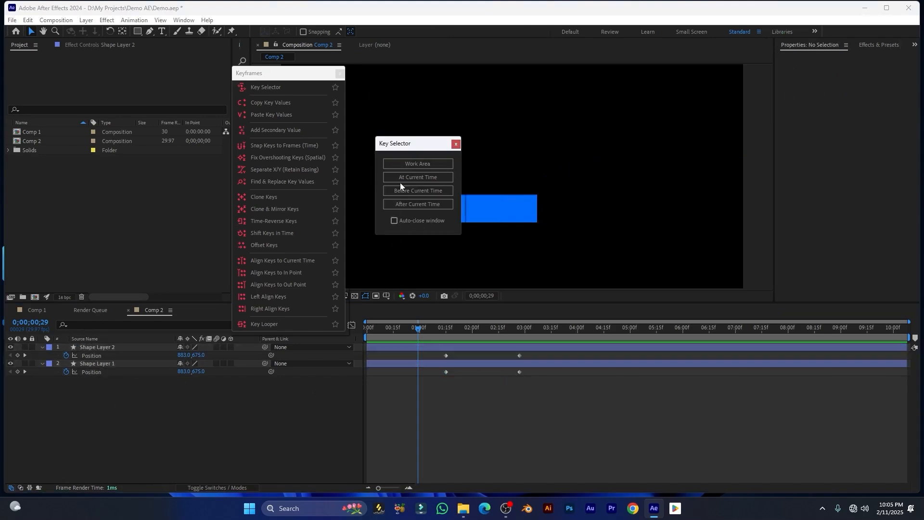
click(418, 166)
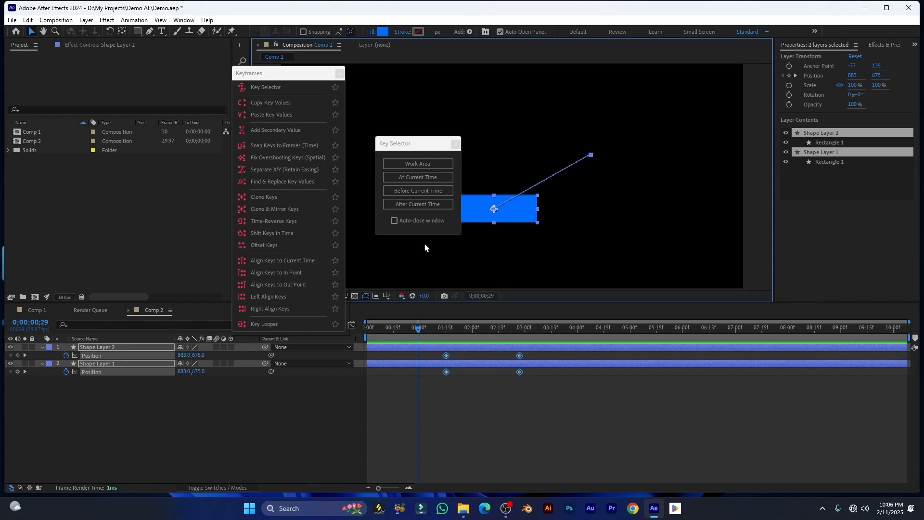
With the playhead at 0;00;01;15, select only the keys at the current time
click(453, 329)
click(497, 409)
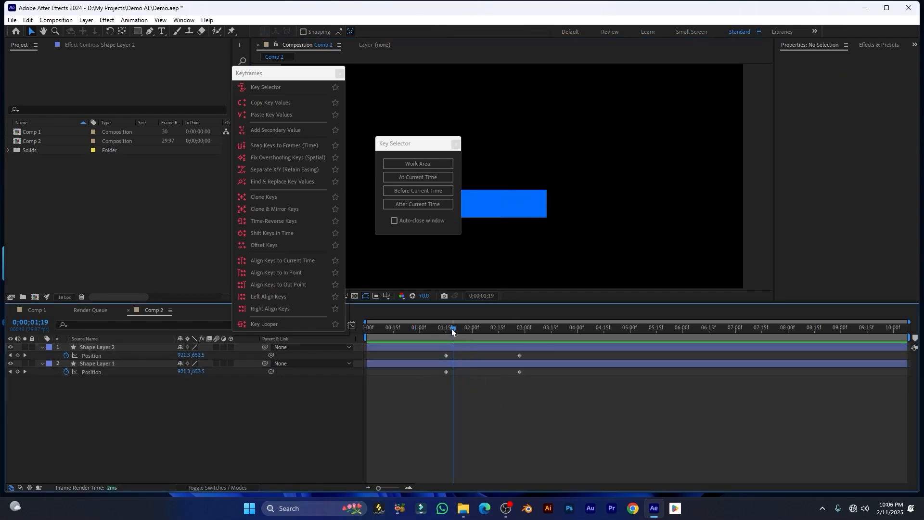
drag(452, 328, 444, 329)
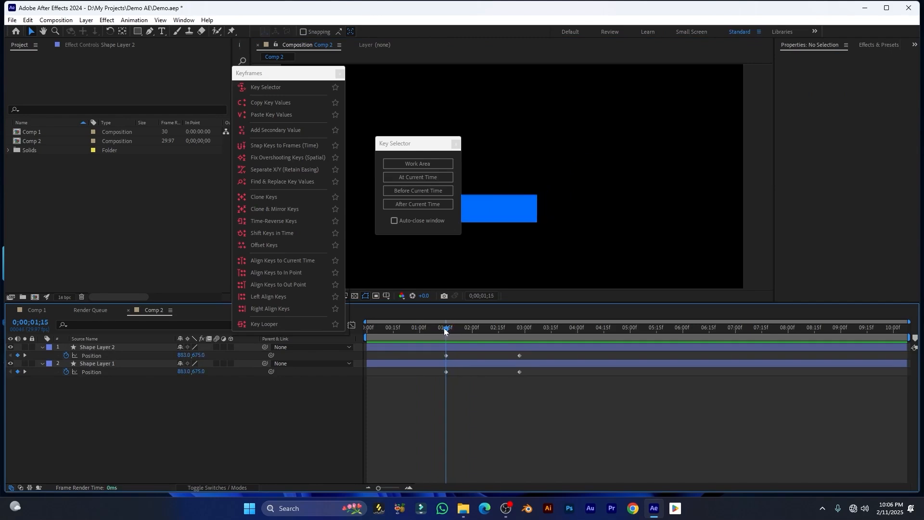
click(413, 147)
click(408, 176)
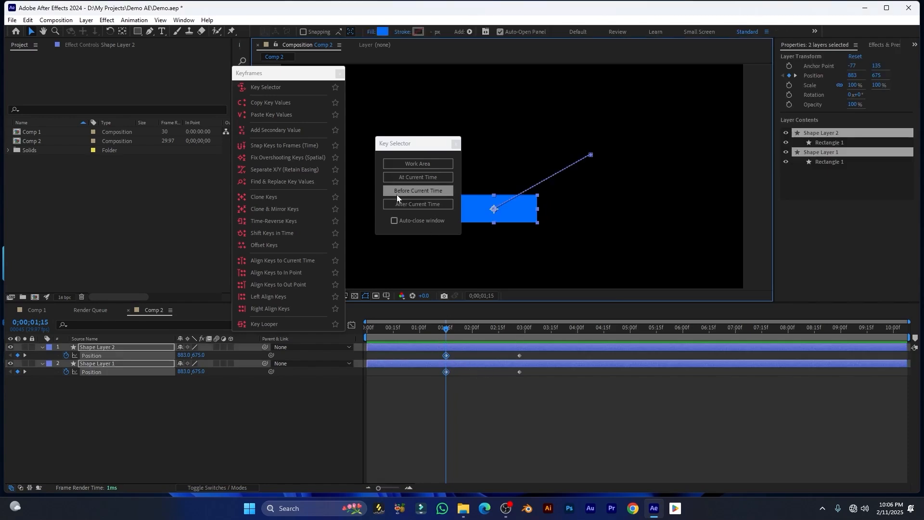
At 0;00;02;08, select the keys before, then after, the current time
drag(447, 329, 485, 343)
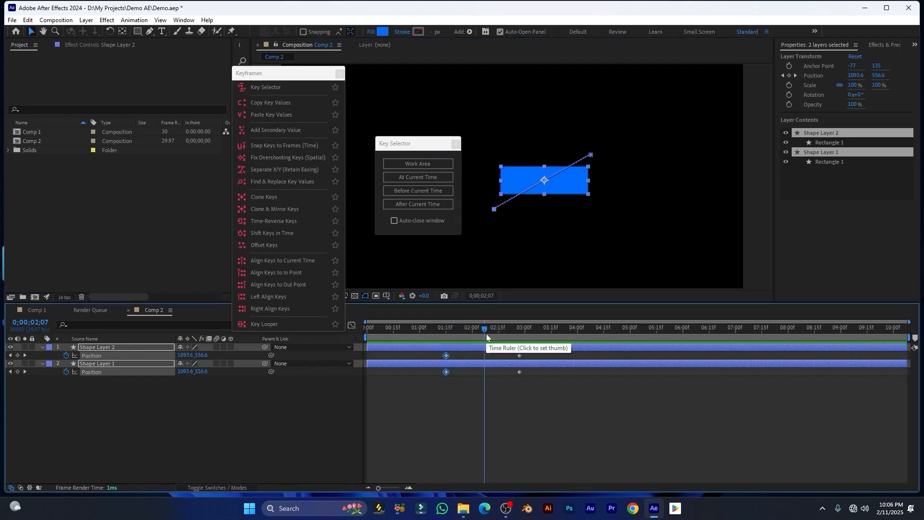
click(486, 332)
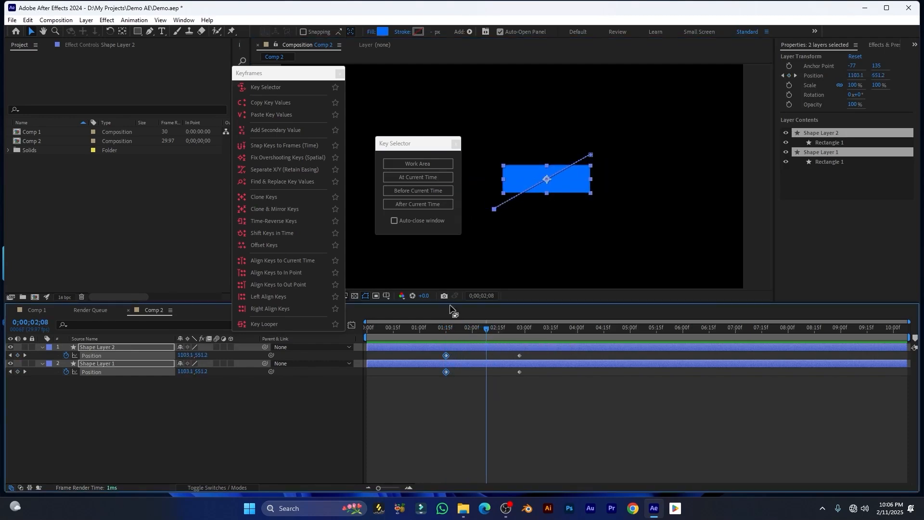
click(424, 194)
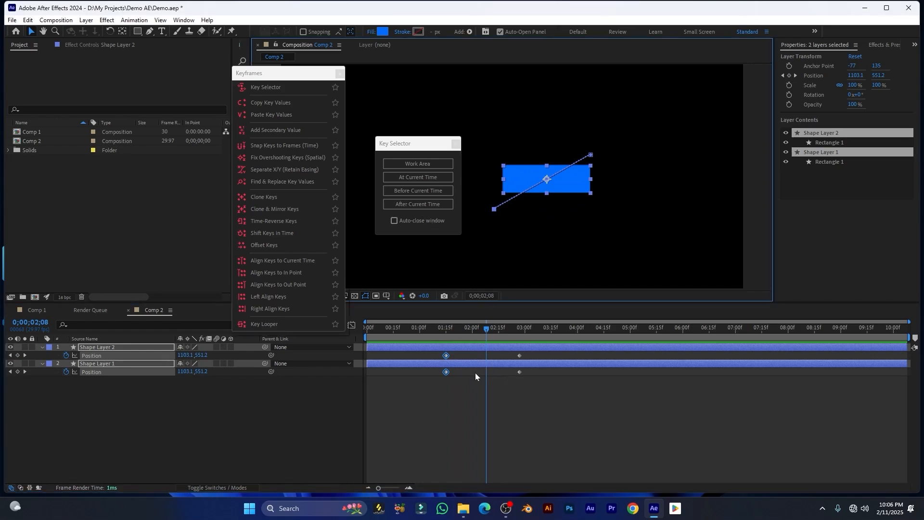
click(450, 400)
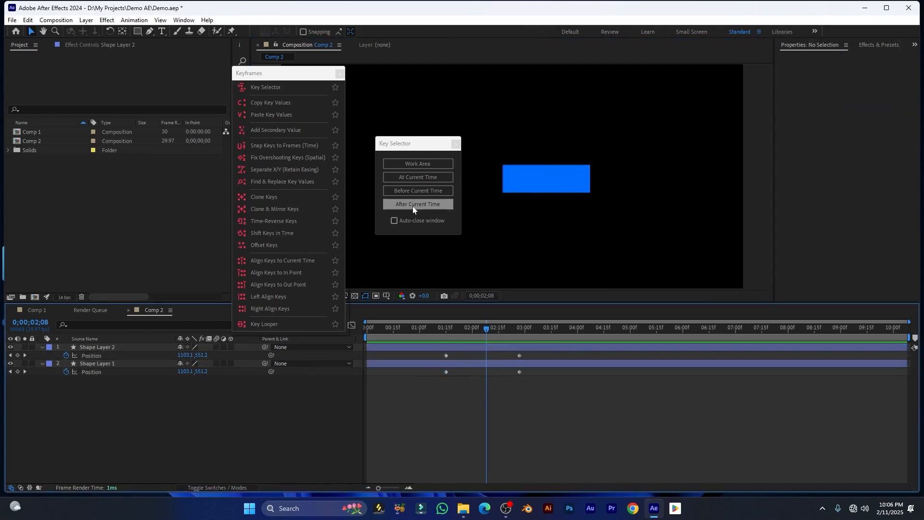
click(404, 192)
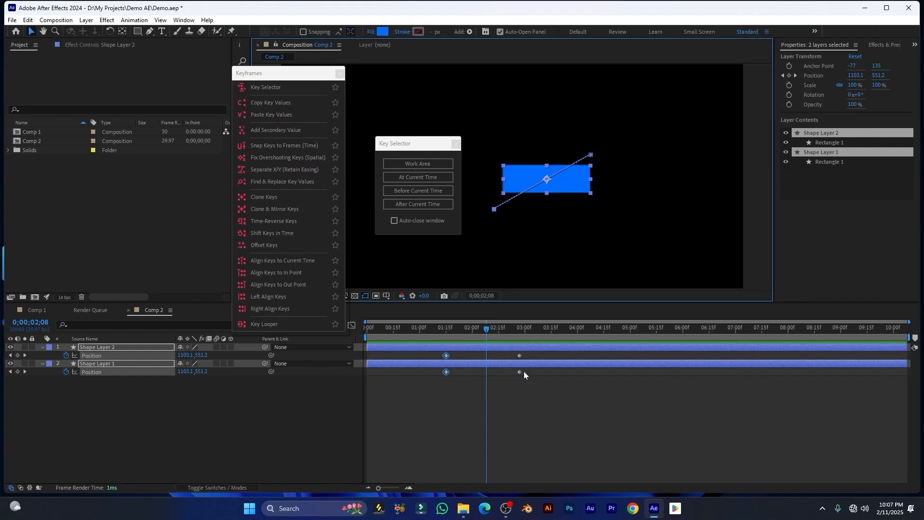
click(418, 204)
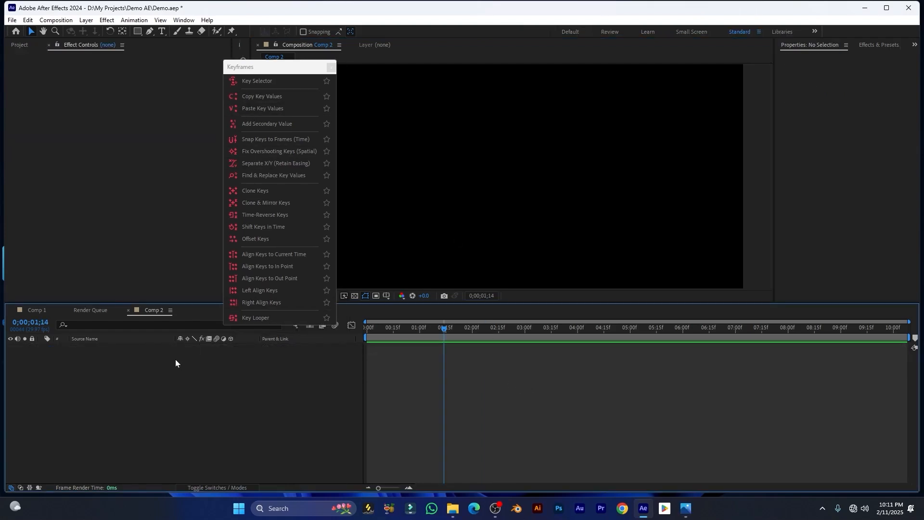
Draw two blue rectangles in the composition with the Rectangle tool
click(138, 31)
mouse_move(479, 149)
mouse_down()
mouse_move(539, 178)
mouse_move(548, 197)
mouse_up()
drag(637, 132, 679, 210)
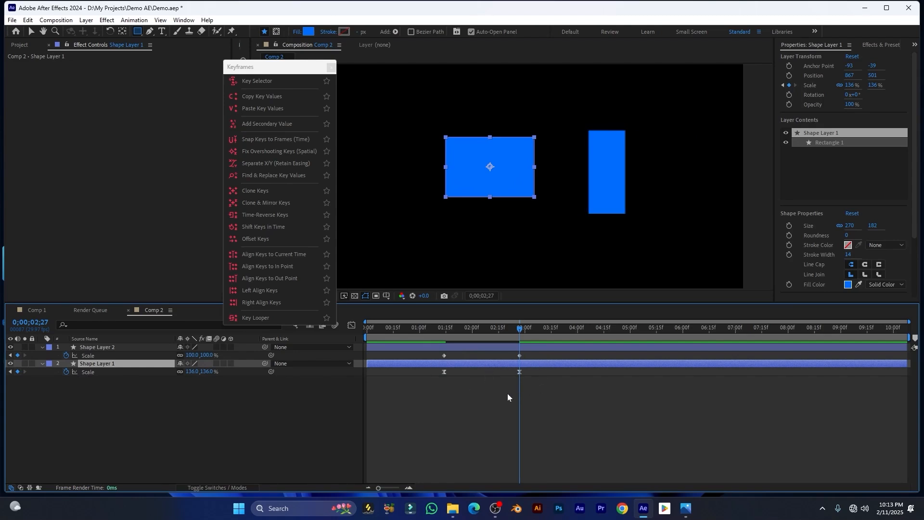
Copy Shape Layer 1's Scale key values and paste them onto Shape Layer 2's Scale keys
drag(563, 389, 437, 372)
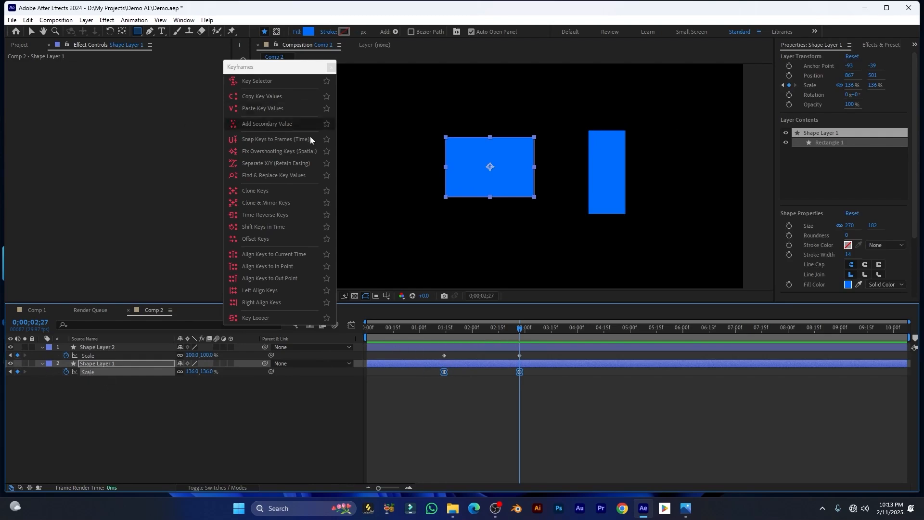
click(247, 97)
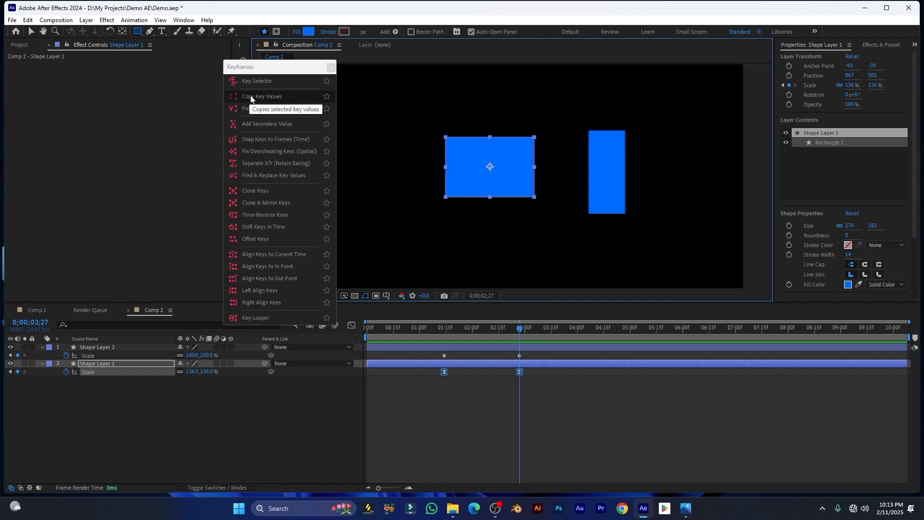
click(87, 356)
click(87, 356)
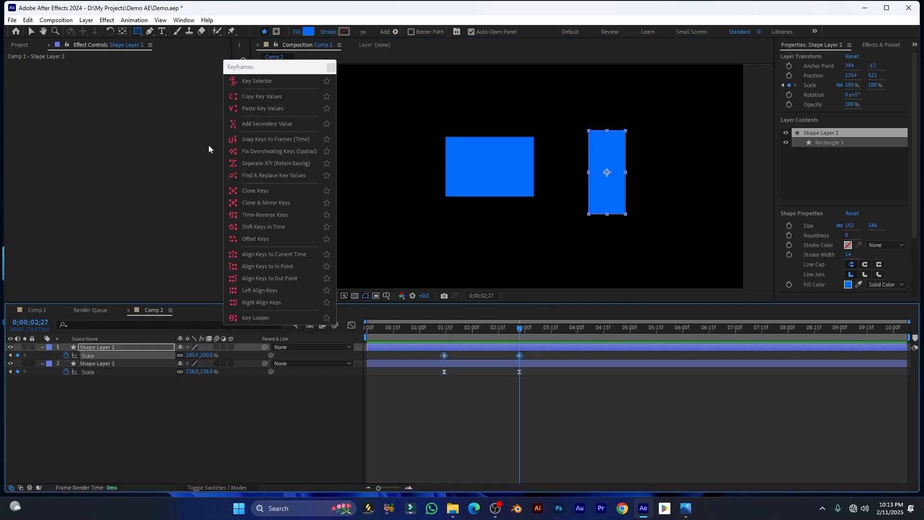
click(260, 109)
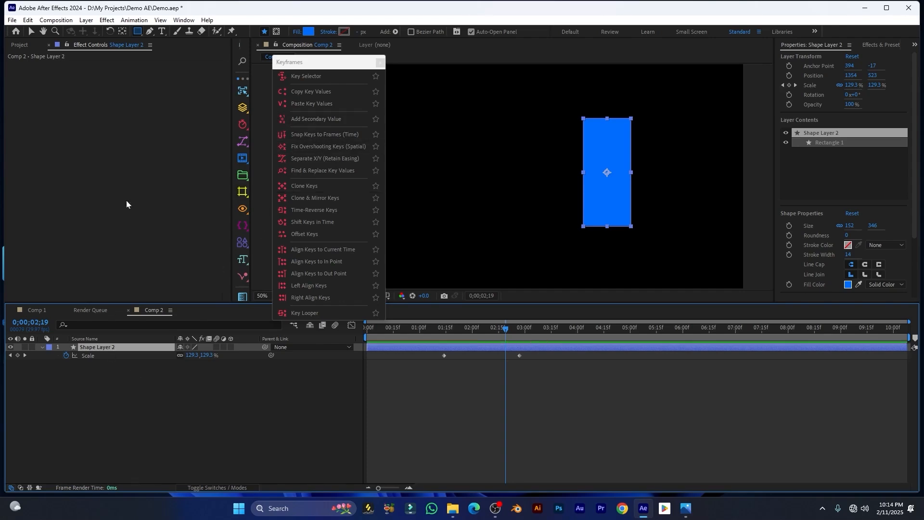
Add Position X and Position Y sliders to Shape Layer 2's Position, offsetting with the X slider
click(319, 120)
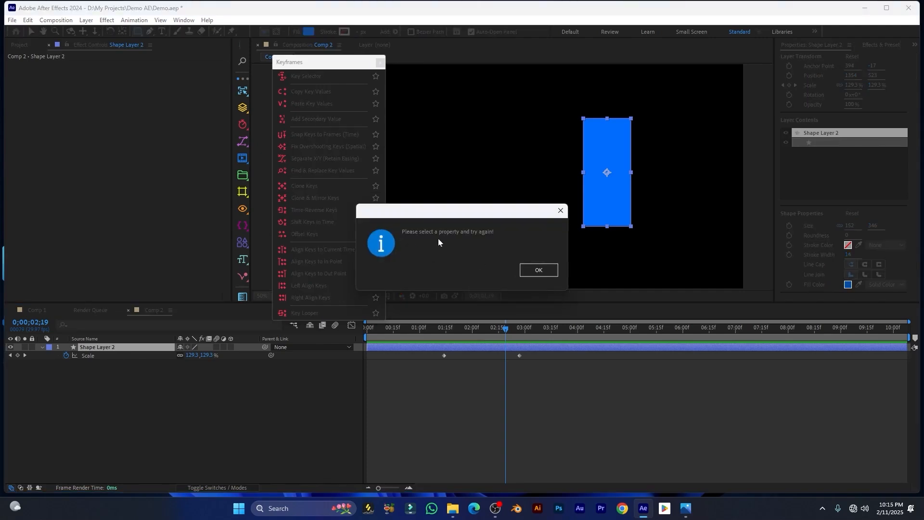
click(548, 269)
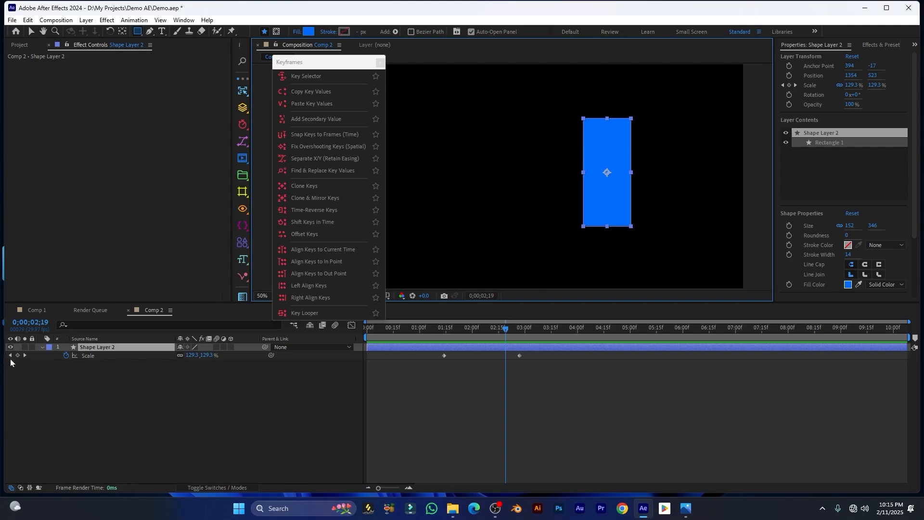
click(89, 356)
click(93, 347)
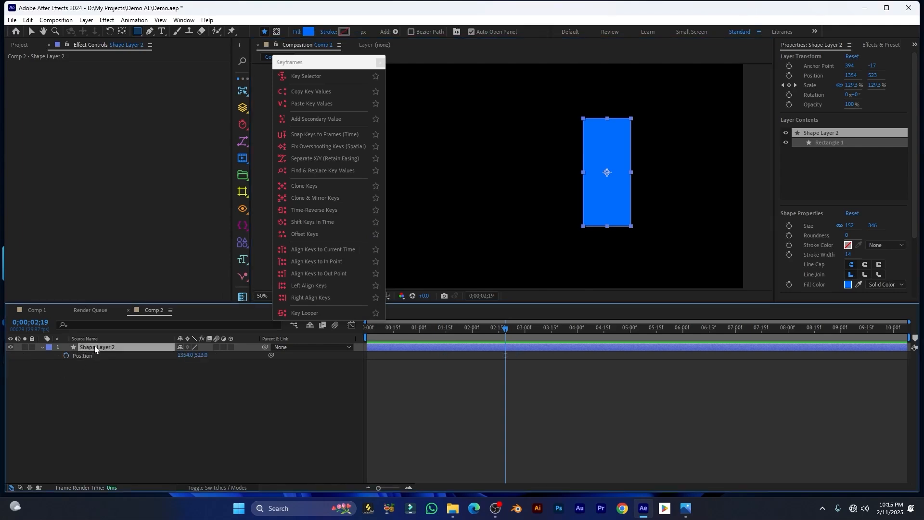
key(p)
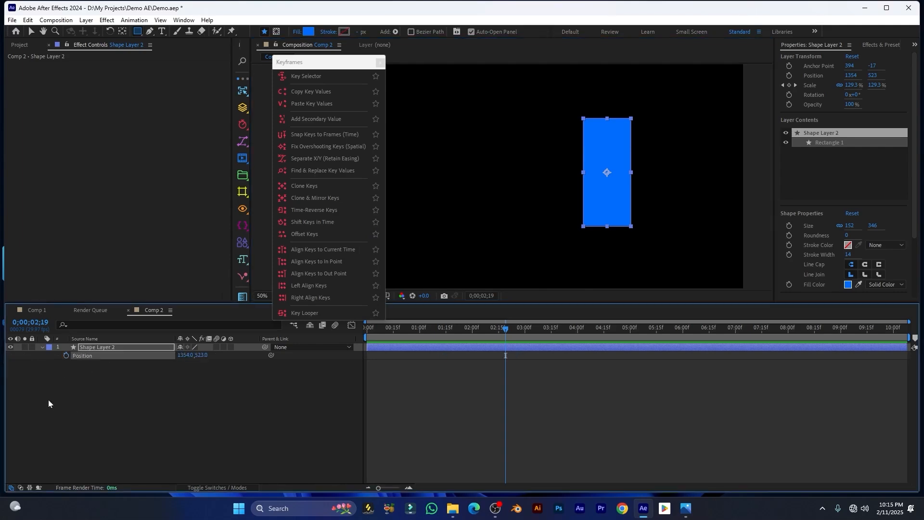
click(311, 120)
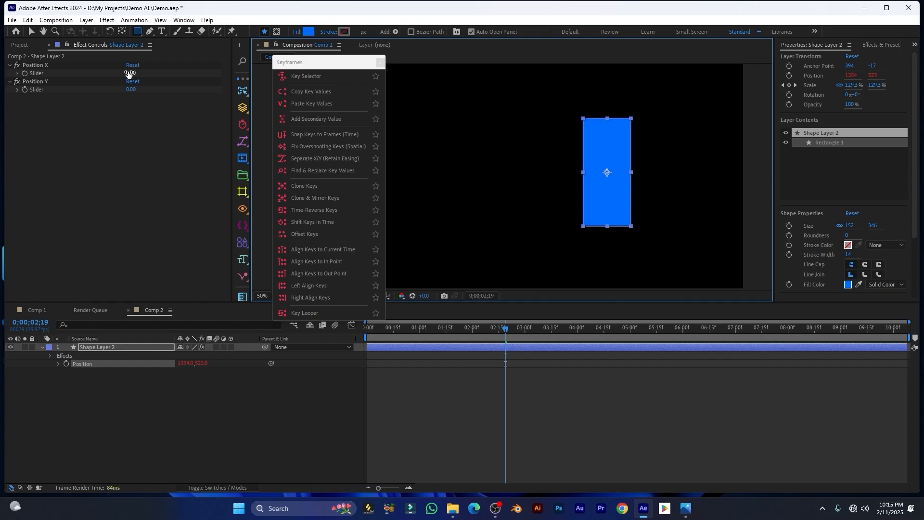
drag(130, 73, 100, 90)
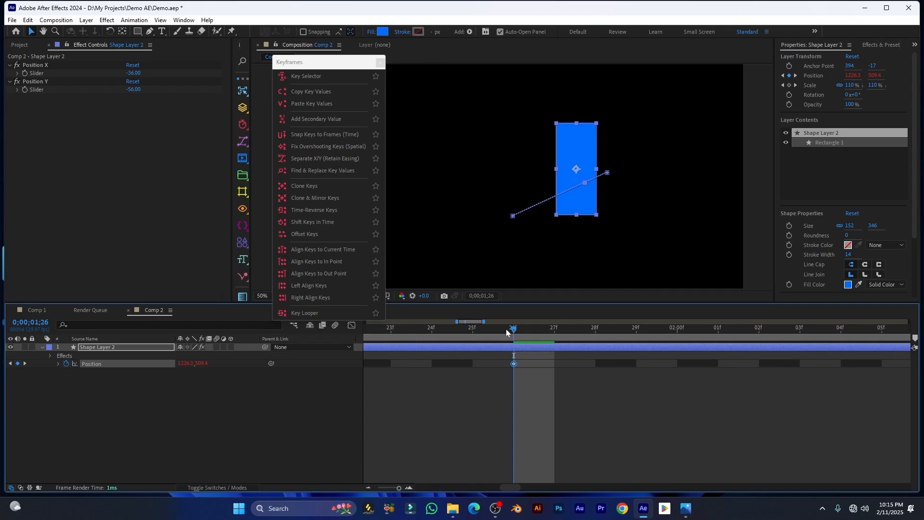
Move the Position keyframe later to 28f, then back to 26f
mouse_move(515, 336)
mouse_down()
mouse_move(560, 334)
mouse_move(476, 334)
mouse_move(514, 334)
mouse_up()
drag(495, 363, 558, 364)
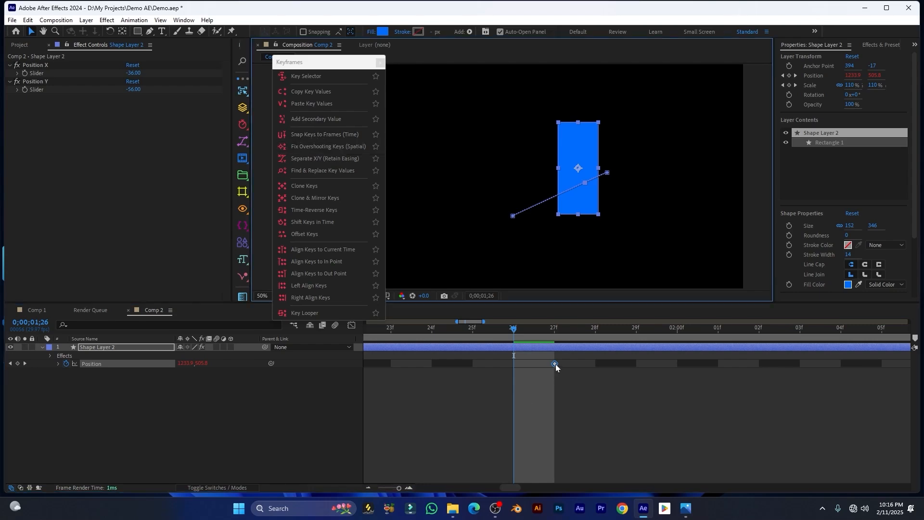
drag(555, 364, 617, 362)
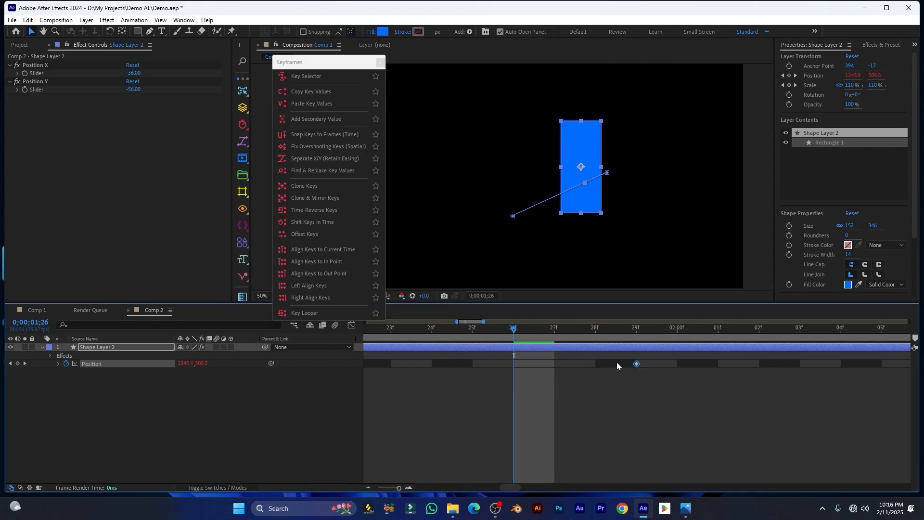
scroll(544, 377, down, 8)
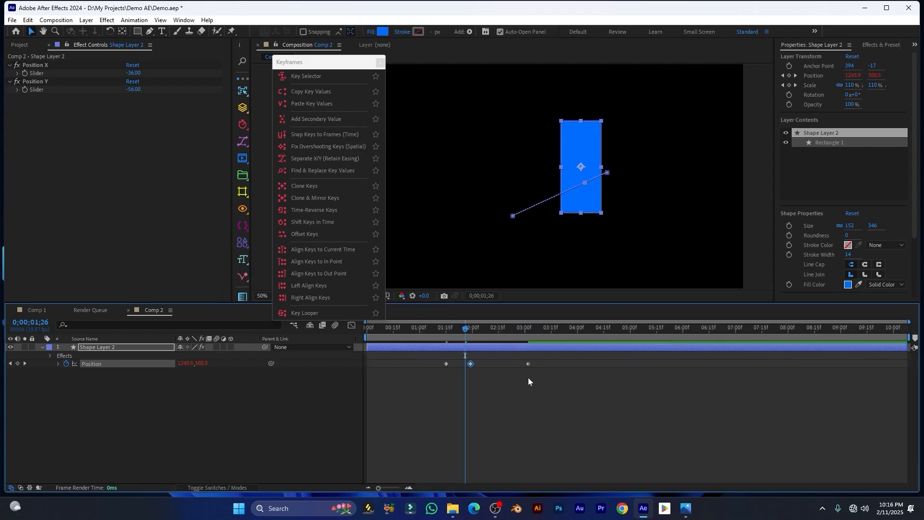
Replace the middle Position keyframe with a new key at 01;29, rectangle moved up-left
scroll(466, 366, up, 8)
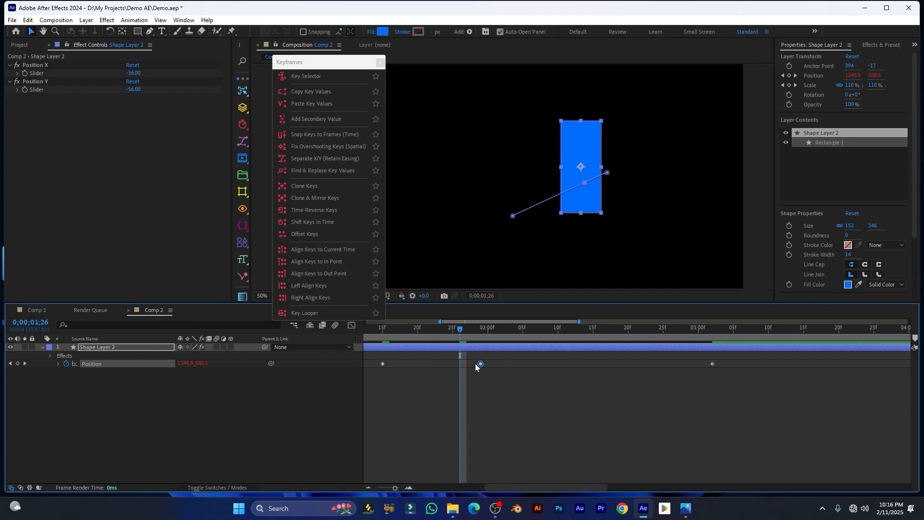
drag(475, 364, 459, 382)
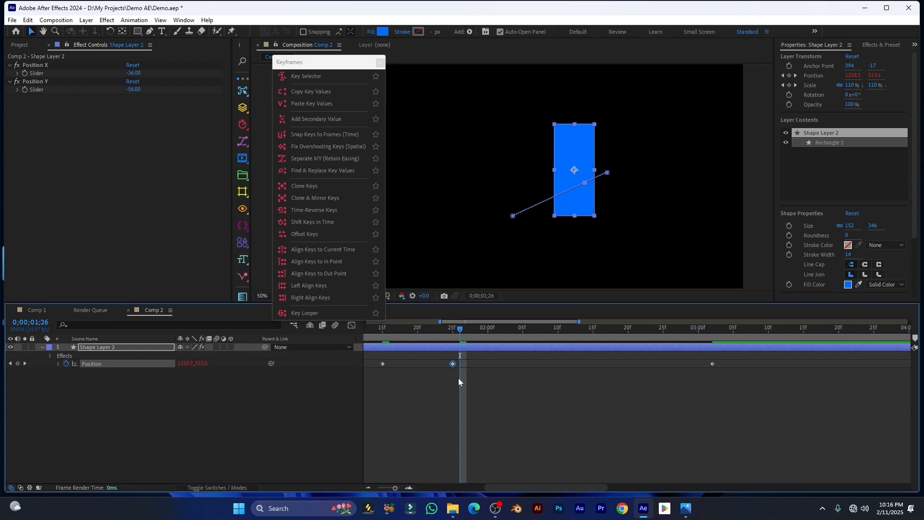
key(Delete)
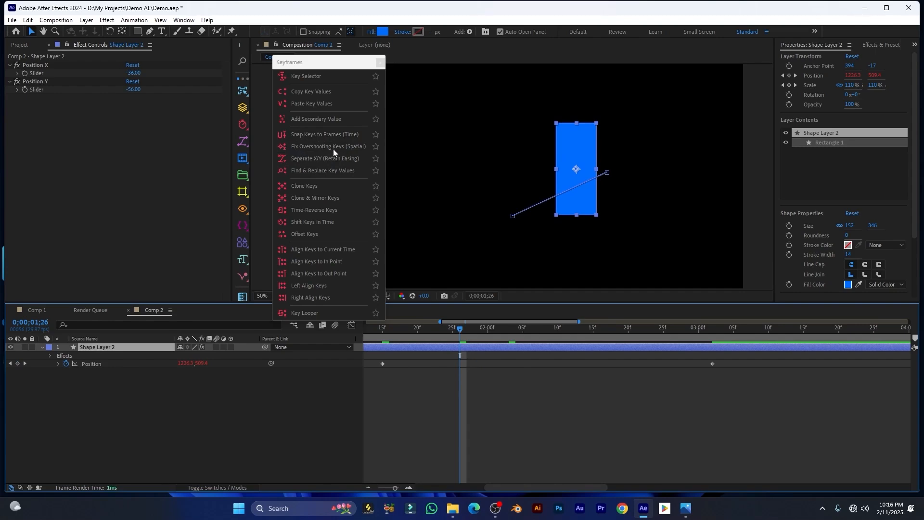
drag(455, 340, 501, 332)
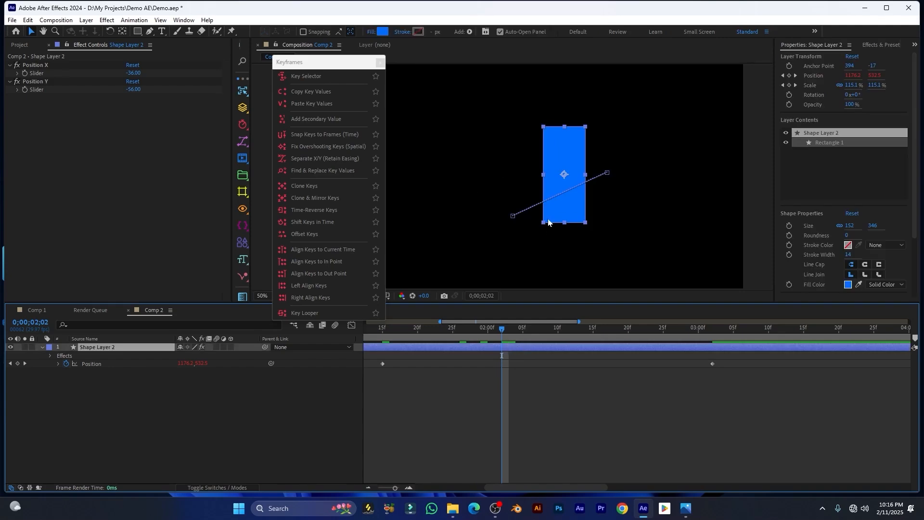
drag(573, 211, 483, 163)
Apply Easy Ease (F9) to all Position keyframes and preview the animation from 01;08
drag(742, 359, 327, 378)
key(F9)
key(semicolon)
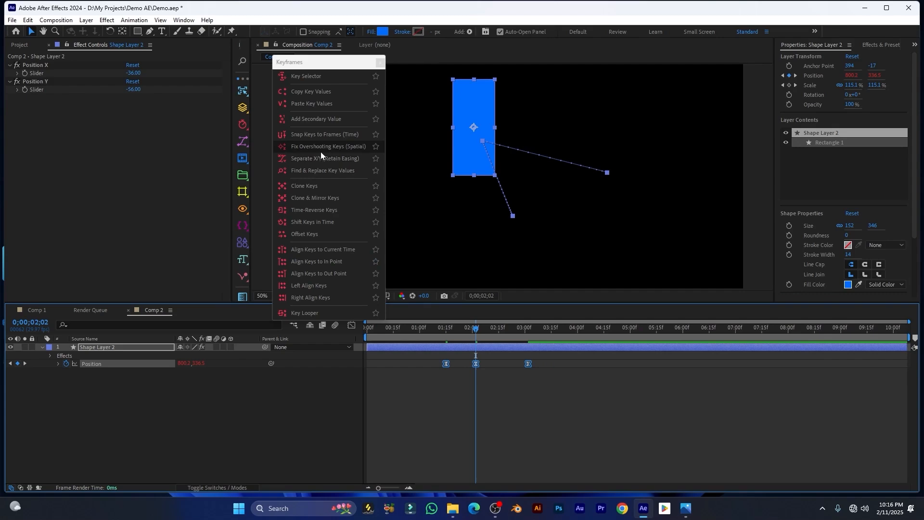
click(433, 332)
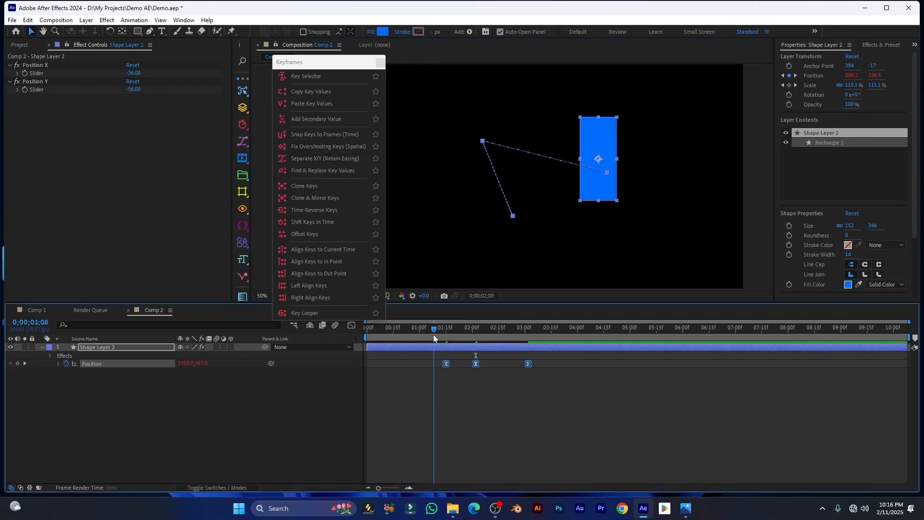
key(space)
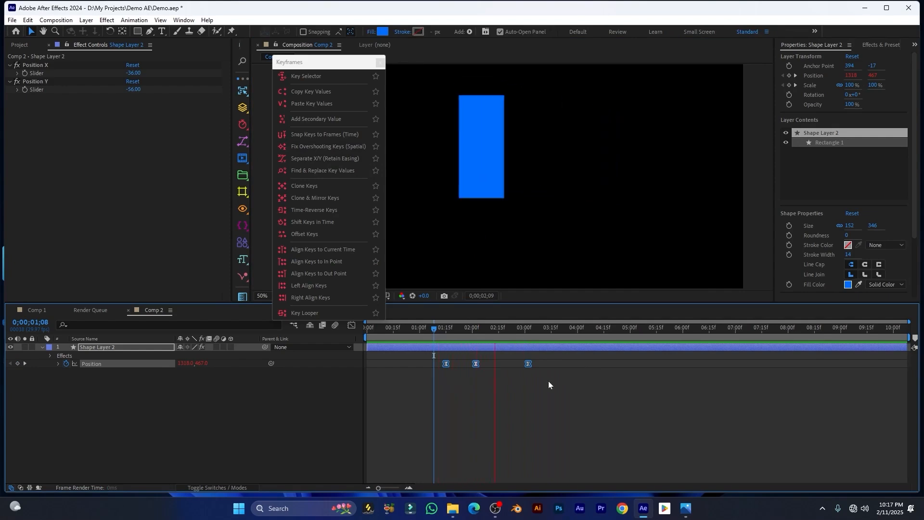
key(space)
key(k)
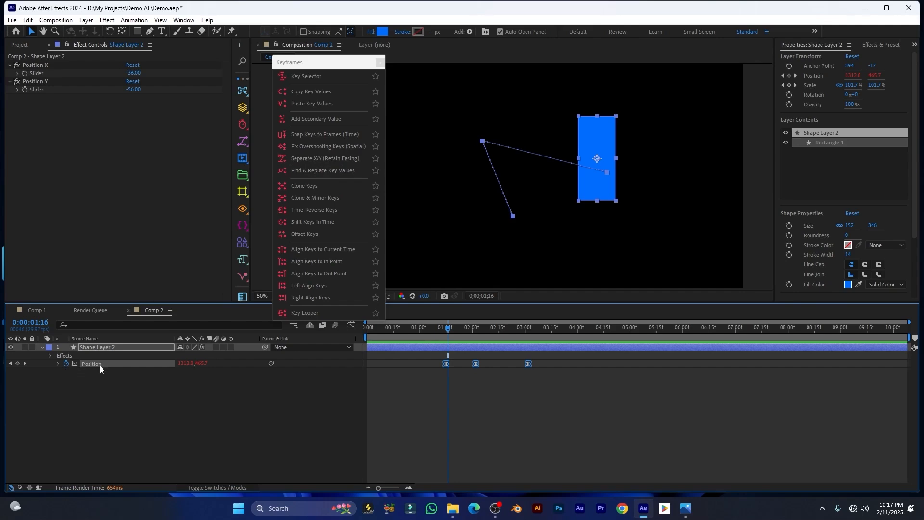
Apply Separate X/Y (Retain Easing) to Shape Layer 2's selected Position property
click(110, 349)
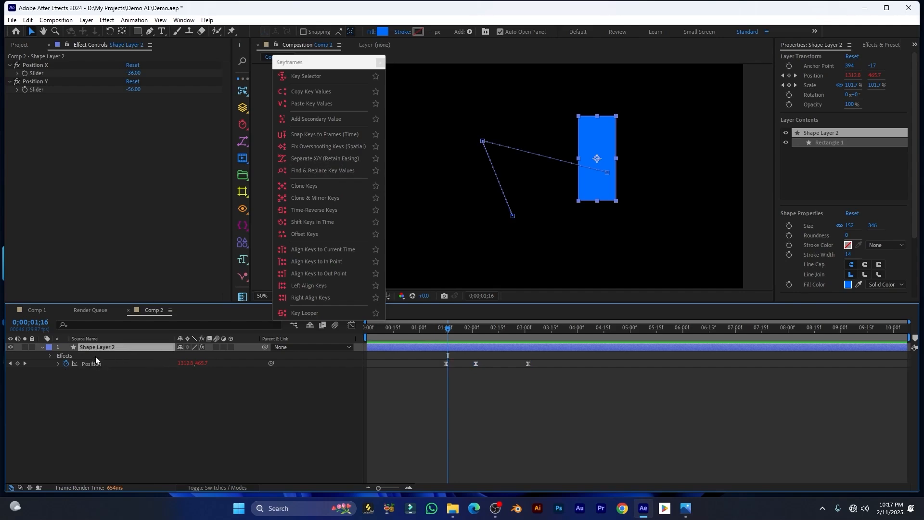
click(90, 364)
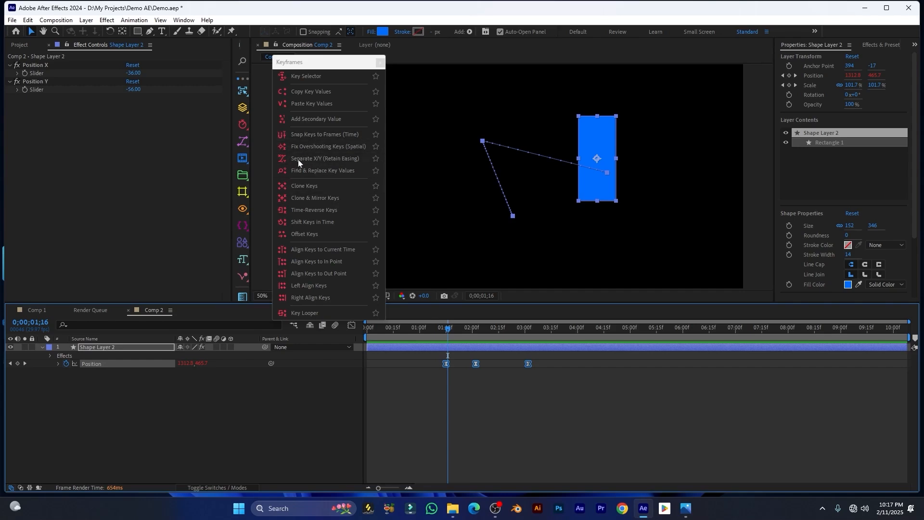
click(313, 162)
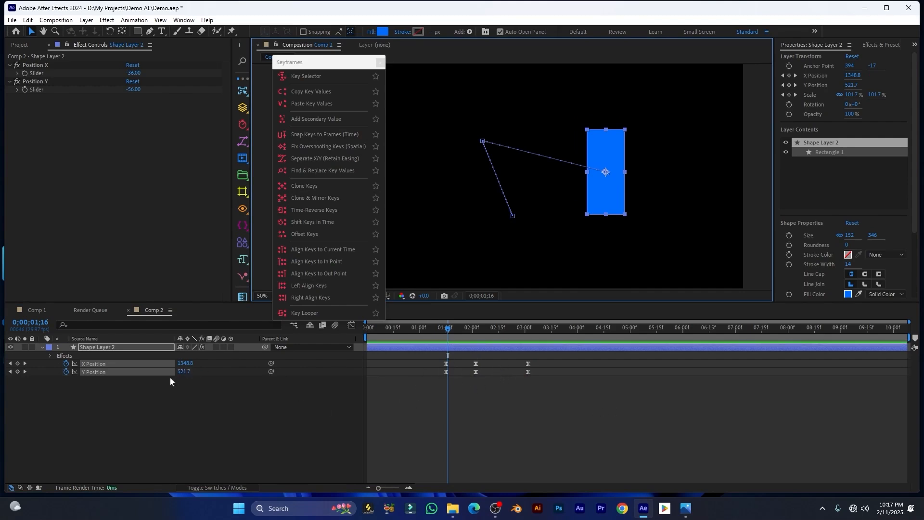
click(97, 391)
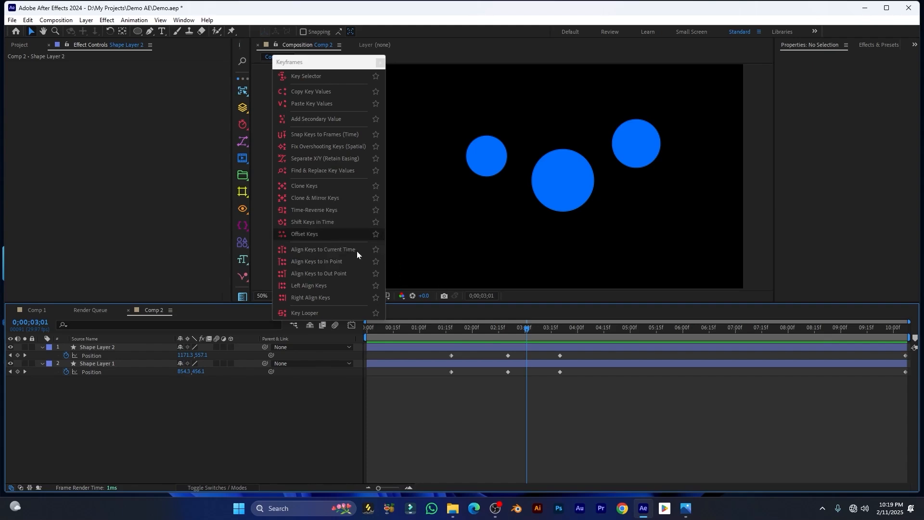
Clone all six Position keys to 04;21, check the result, then undo
drag(576, 353, 405, 397)
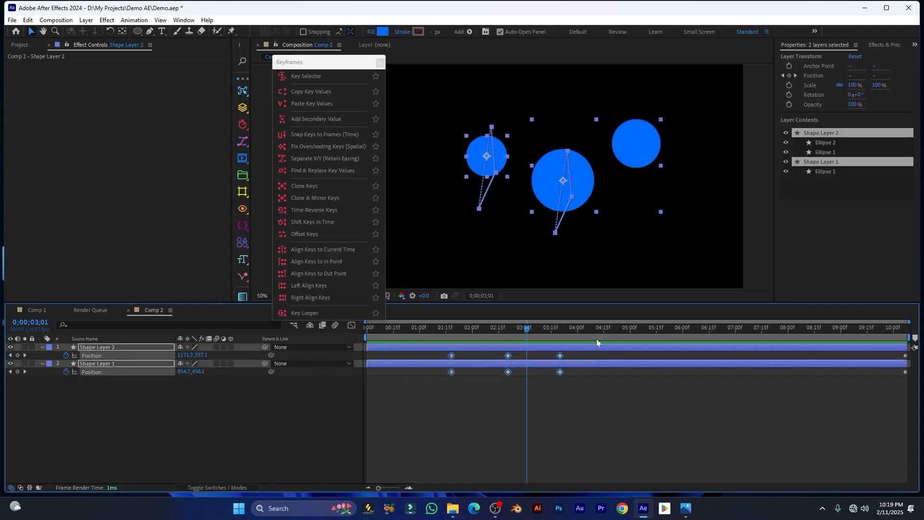
drag(525, 334, 613, 329)
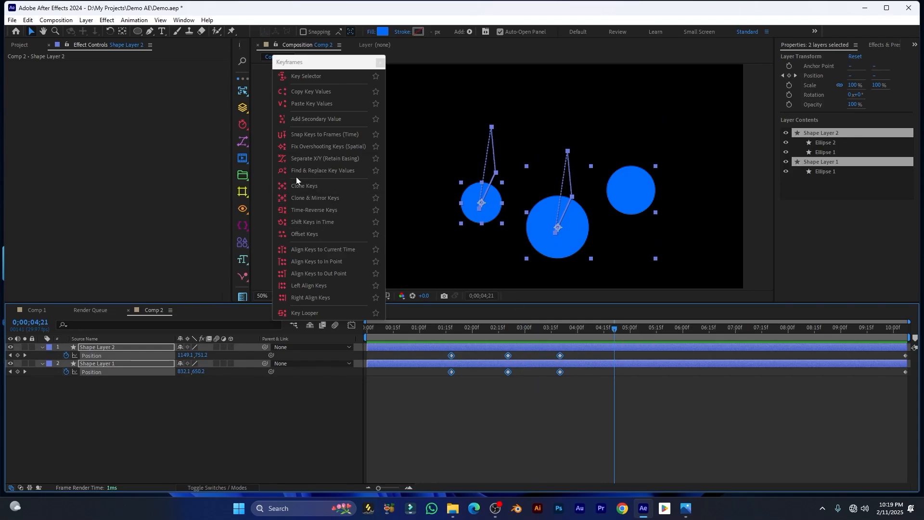
click(308, 186)
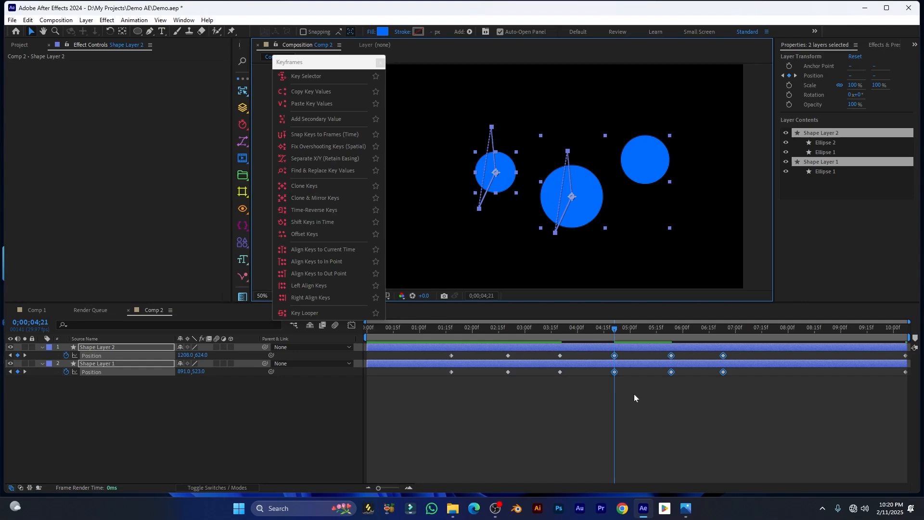
drag(611, 336, 451, 329)
click(543, 411)
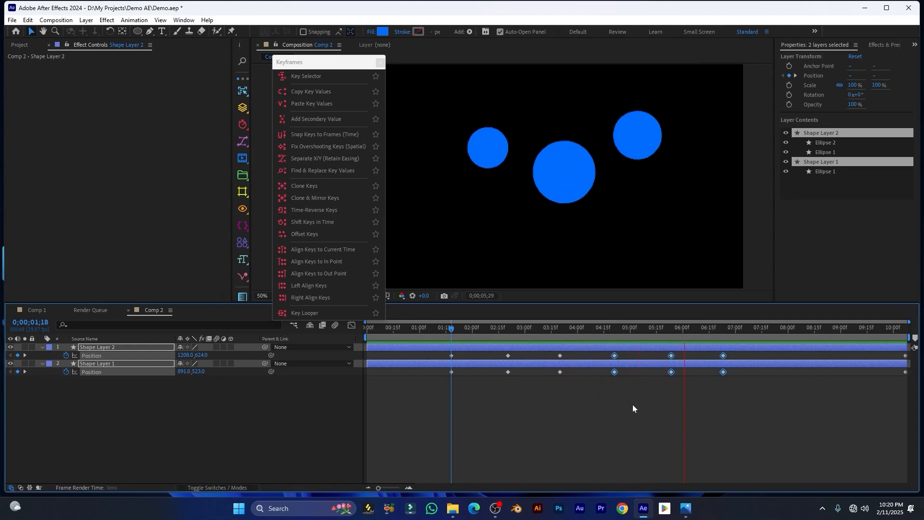
key(ctrl+z)
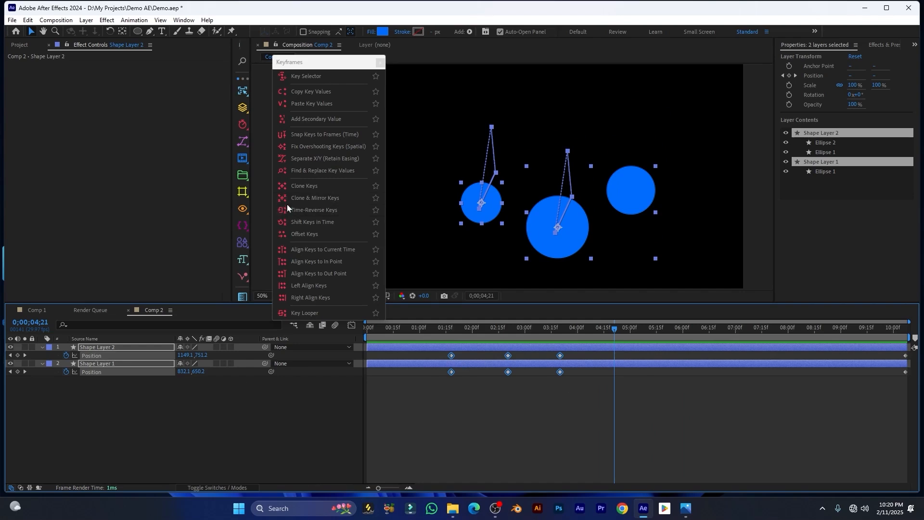
Add mirrored clones of the keys, preview the circle animation, then undo
click(314, 198)
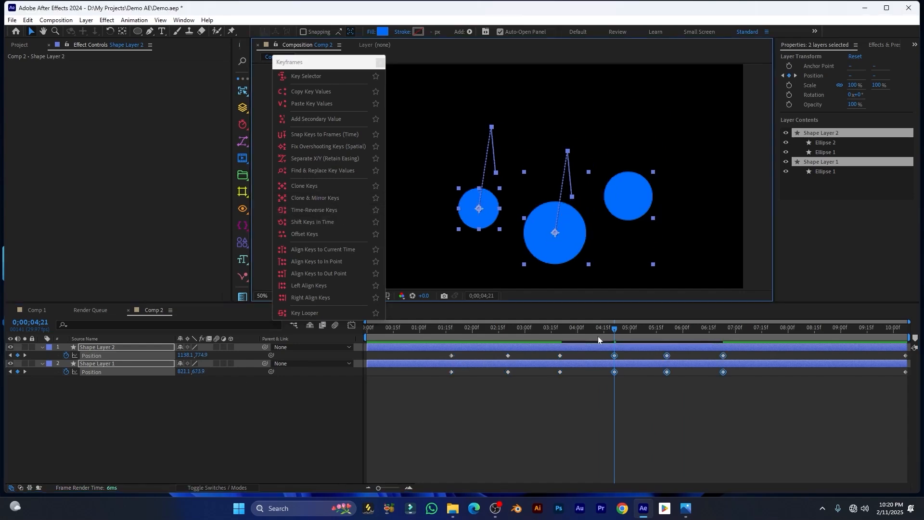
drag(607, 329, 492, 346)
key(space)
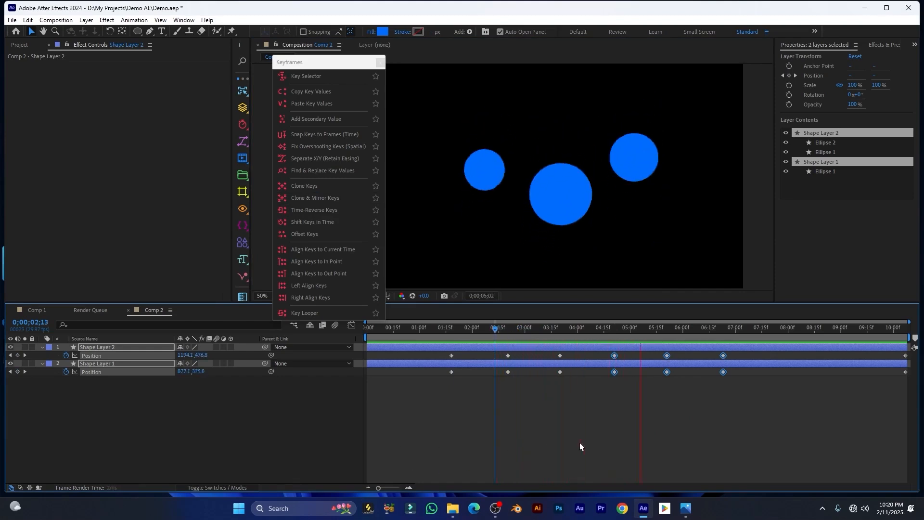
key(space)
key(ctrl+z)
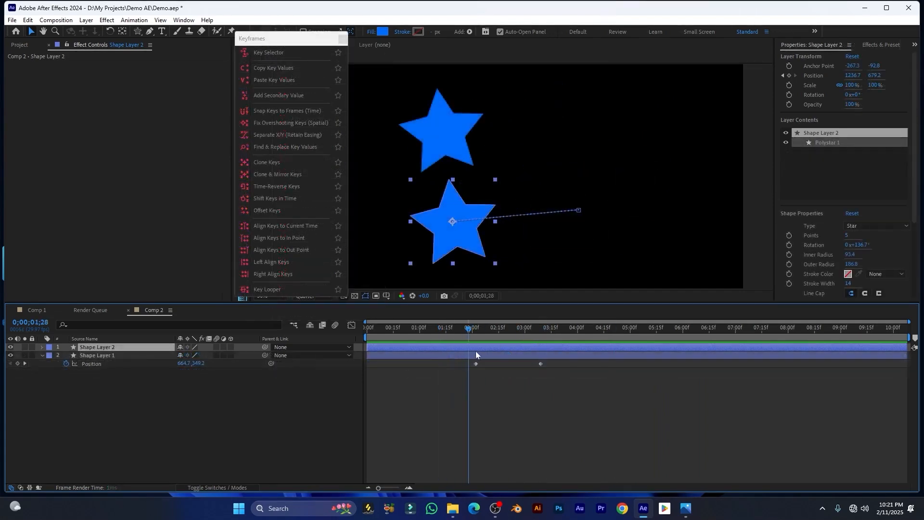
Scrub the stars along their motion paths and select both star shape layers
drag(476, 355, 521, 352)
drag(394, 405, 396, 341)
drag(178, 416, 169, 333)
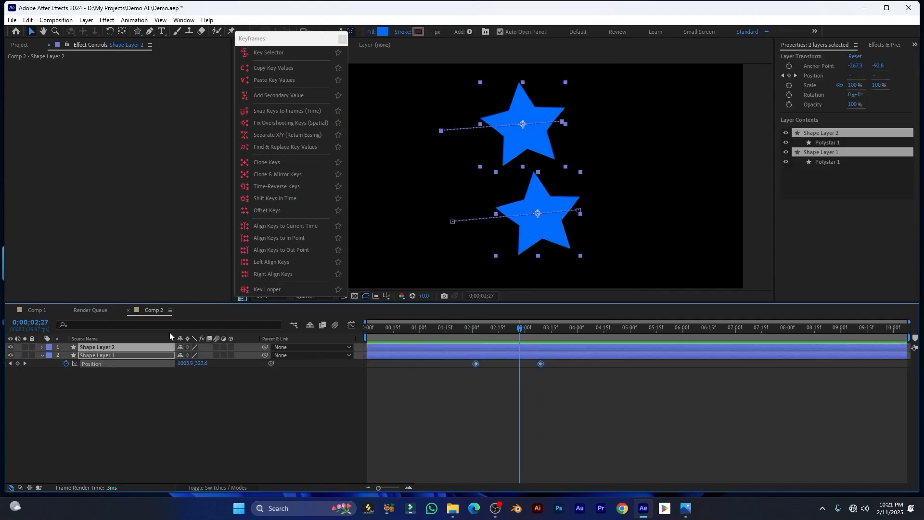
Clone both stars' four Position keys at 04;12 and preview from 02;29
key(p)
drag(520, 332, 422, 402)
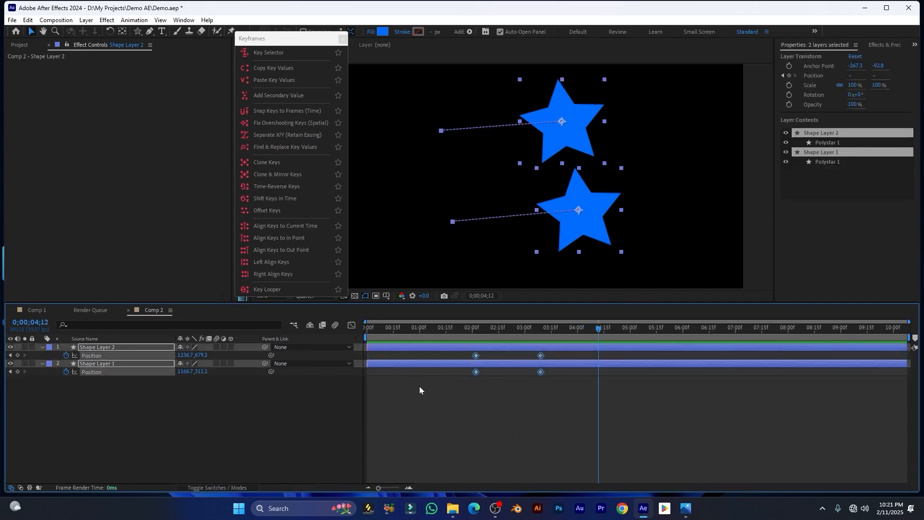
click(269, 163)
drag(599, 337, 524, 338)
key(space)
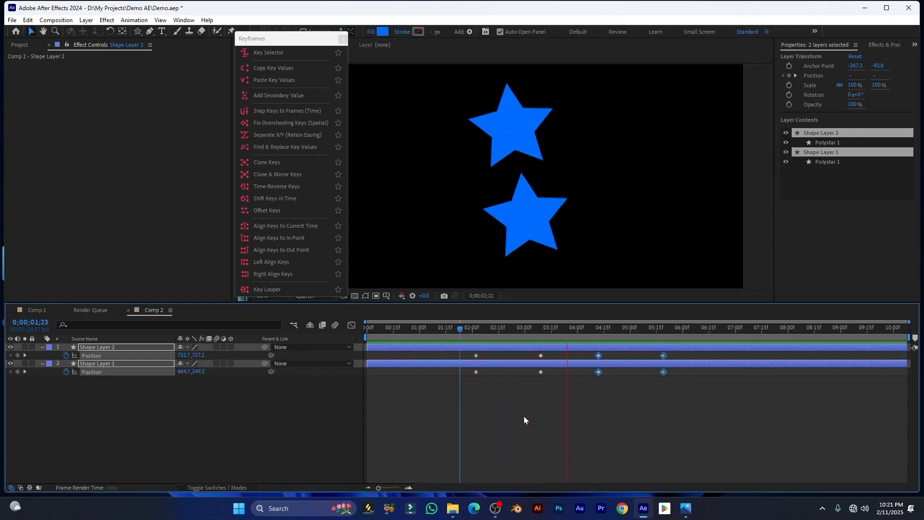
key(space)
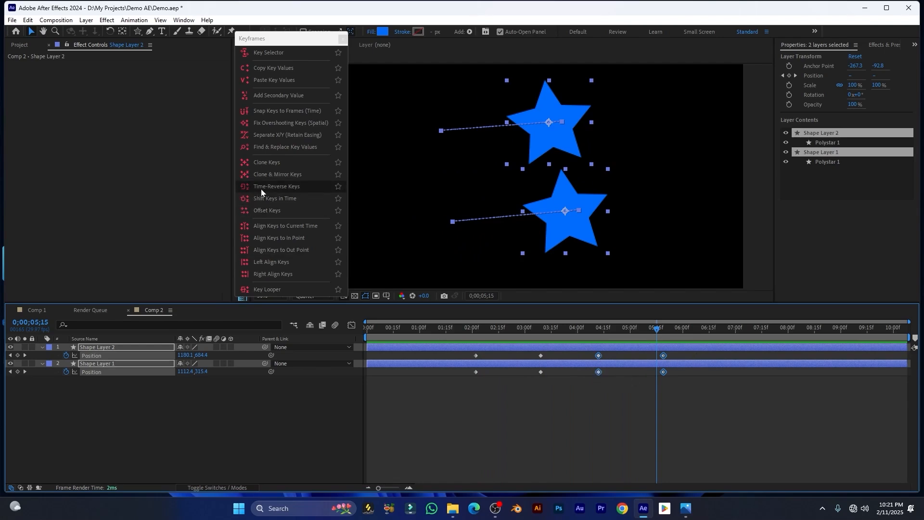
Time-reverse the cloned keys and preview the reversed star motion
click(282, 189)
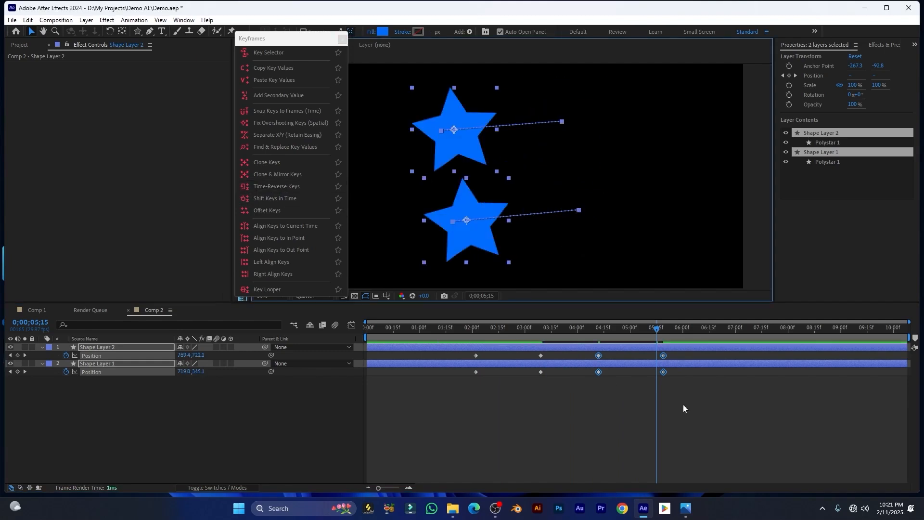
drag(660, 329, 587, 336)
key(space)
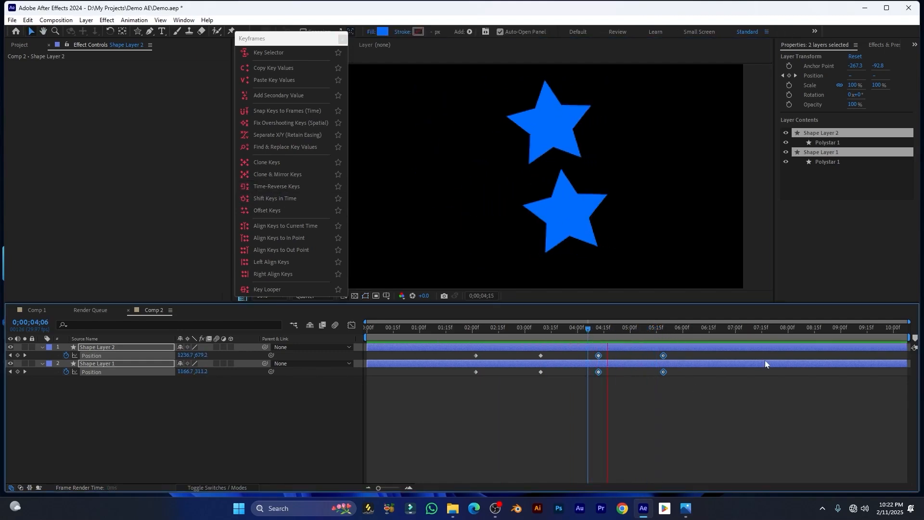
drag(504, 336, 541, 337)
Reverse the keys back with Keyframe Assistant > Time-Reverse Keyframes and scrub to check
right_click(599, 373)
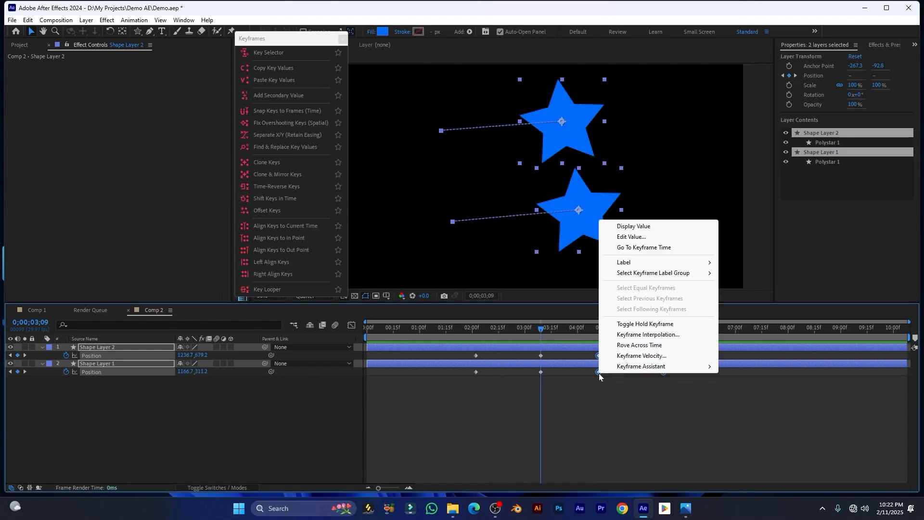
mouse_move(638, 370)
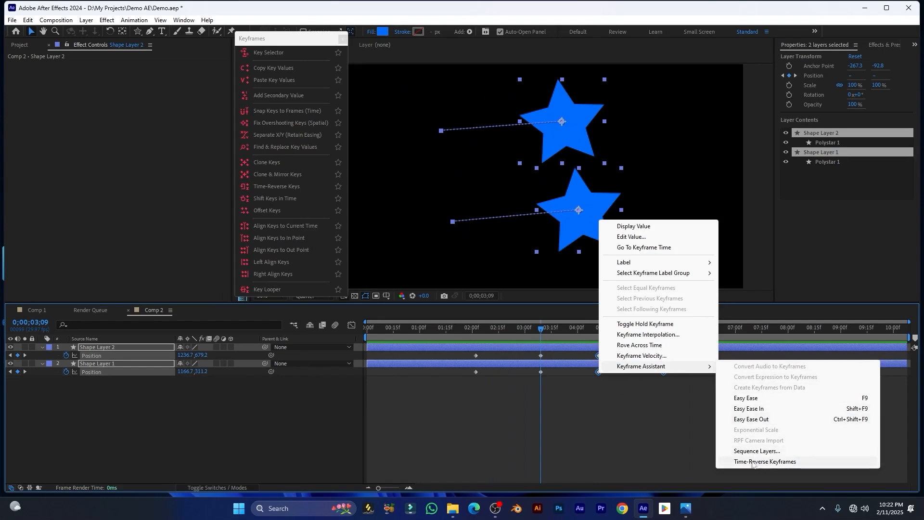
click(747, 462)
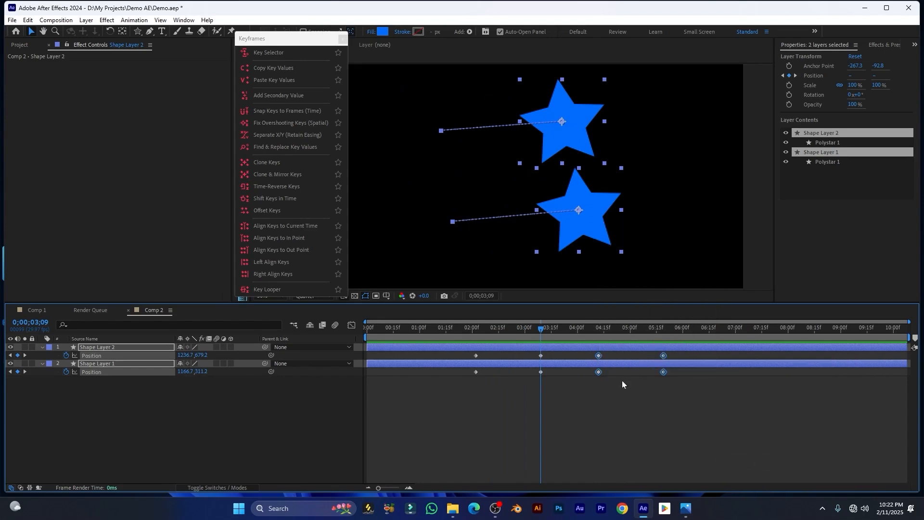
drag(583, 338, 574, 338)
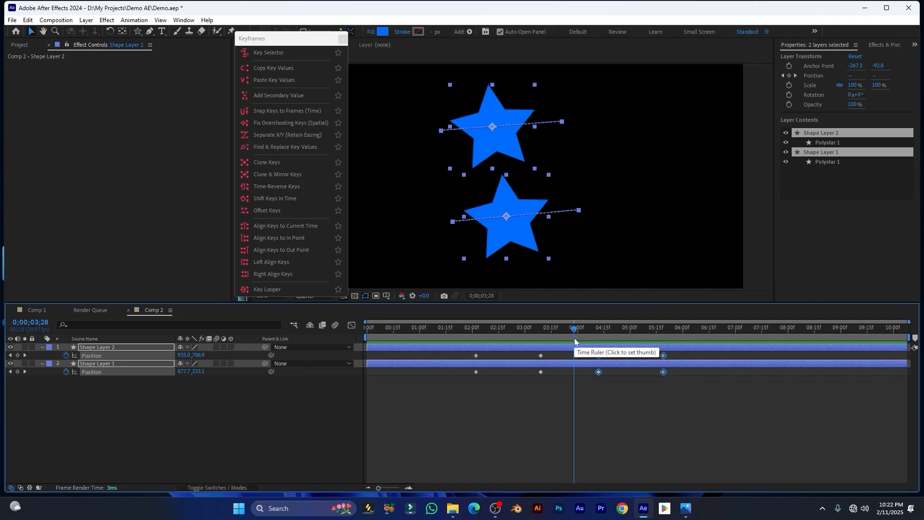
drag(575, 342, 555, 340)
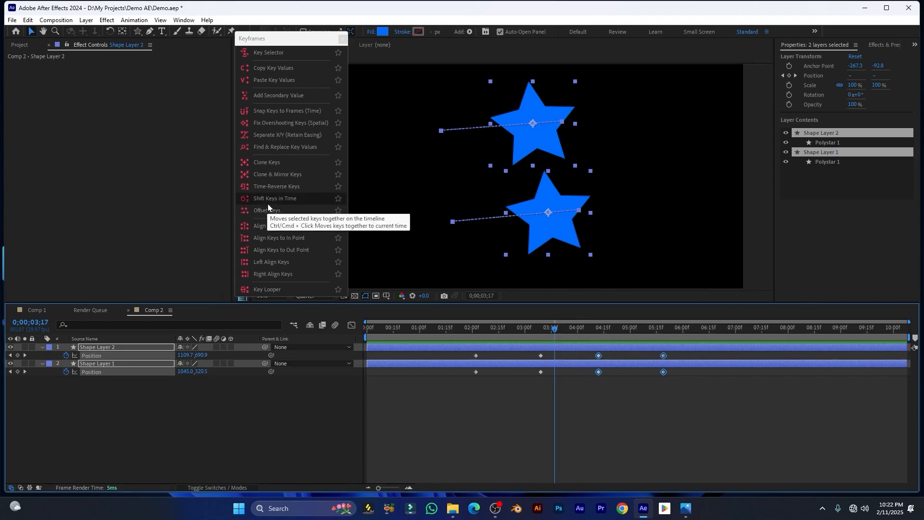
Shift the stars' selected keys three single frames earlier, twice ten frames earlier, then later twice
click(273, 199)
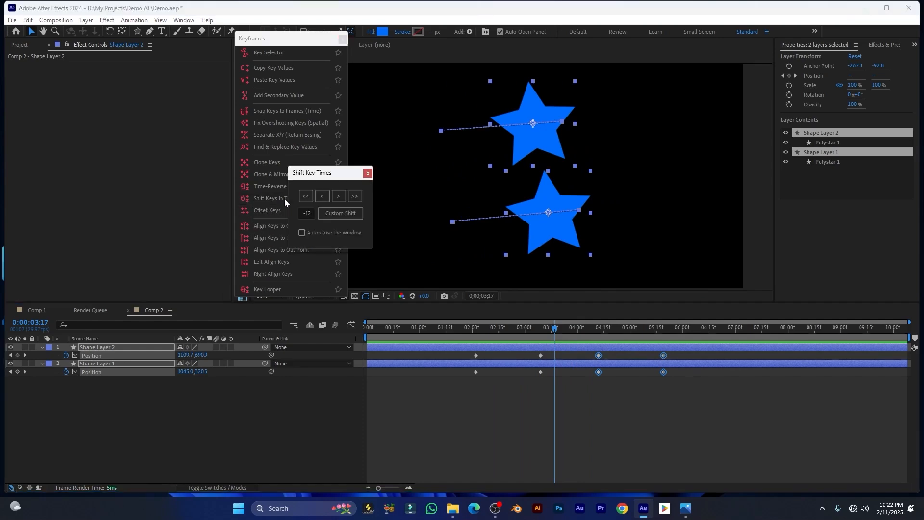
drag(309, 174, 436, 171)
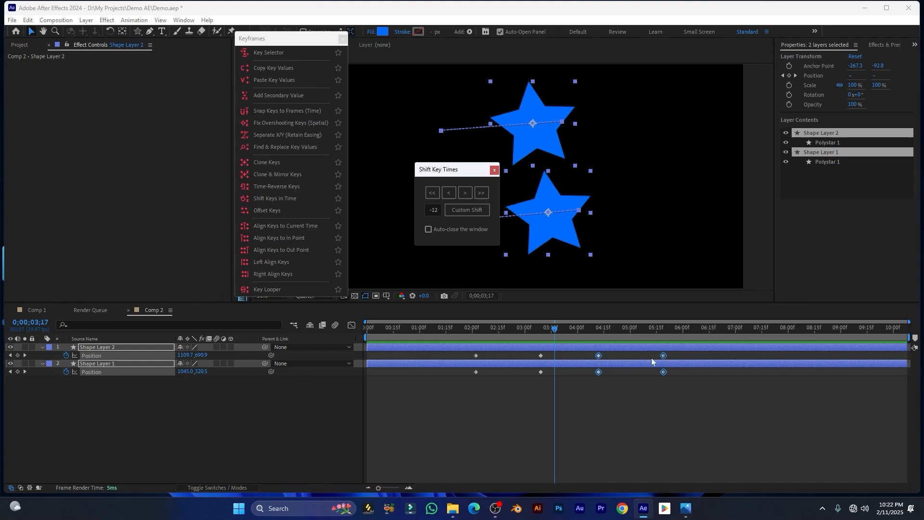
click(450, 194)
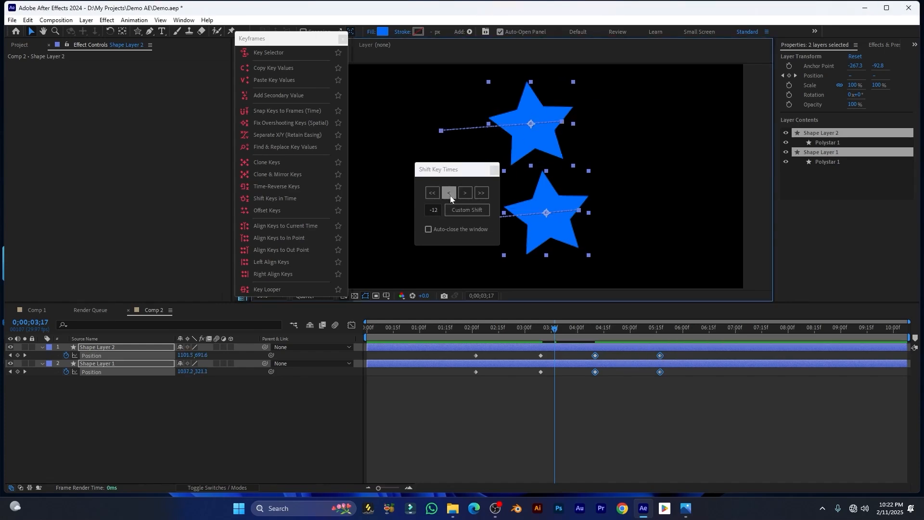
click(449, 196)
click(449, 196)
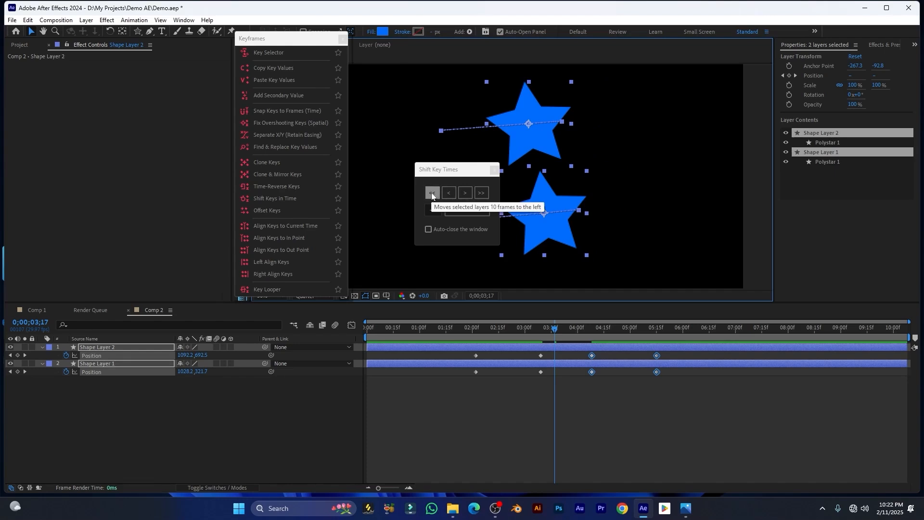
click(432, 192)
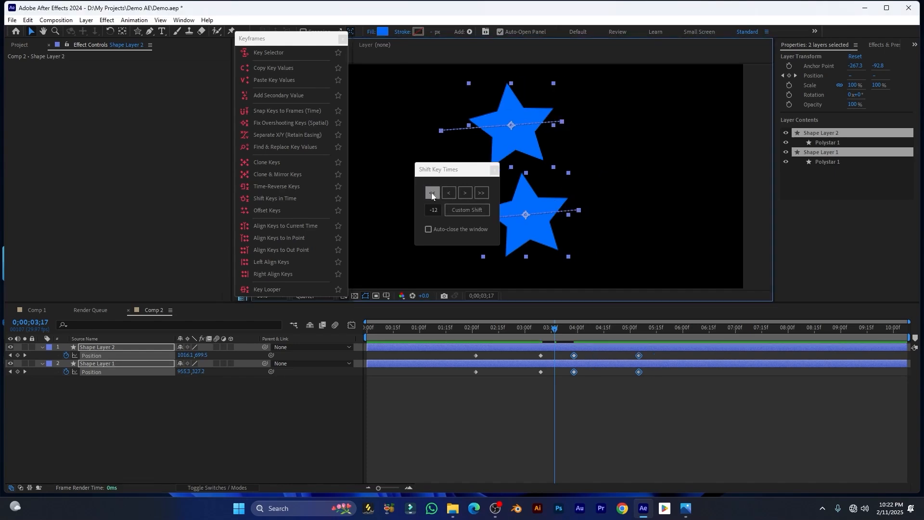
click(431, 192)
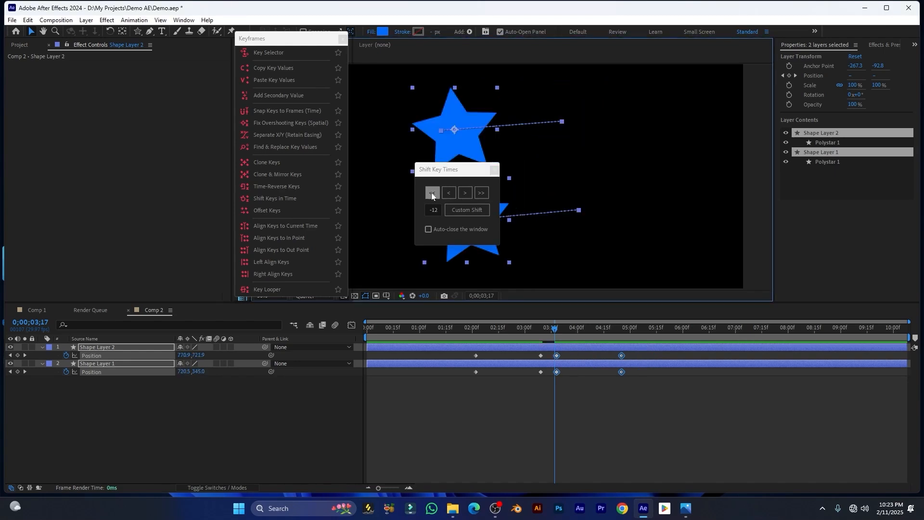
click(481, 192)
click(483, 195)
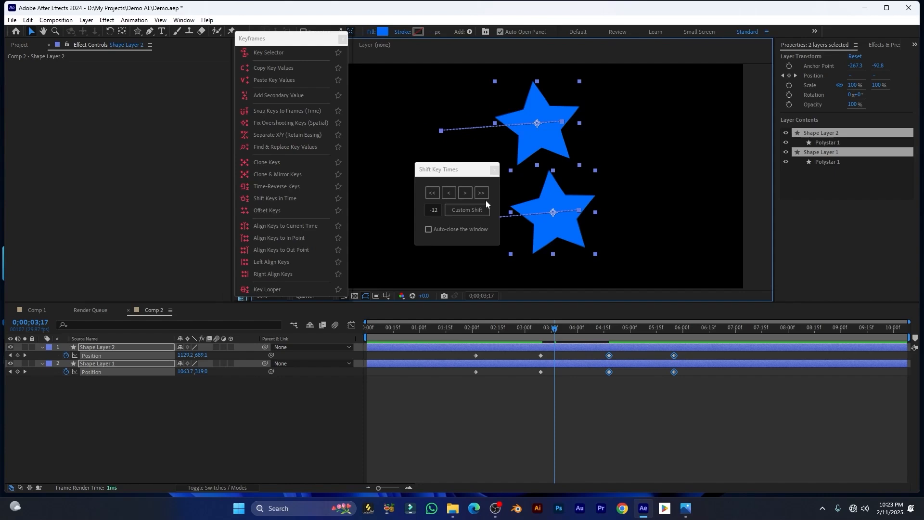
Use Custom Shift to move the selected keys 12 frames earlier, then 12 frames later
drag(457, 169, 424, 176)
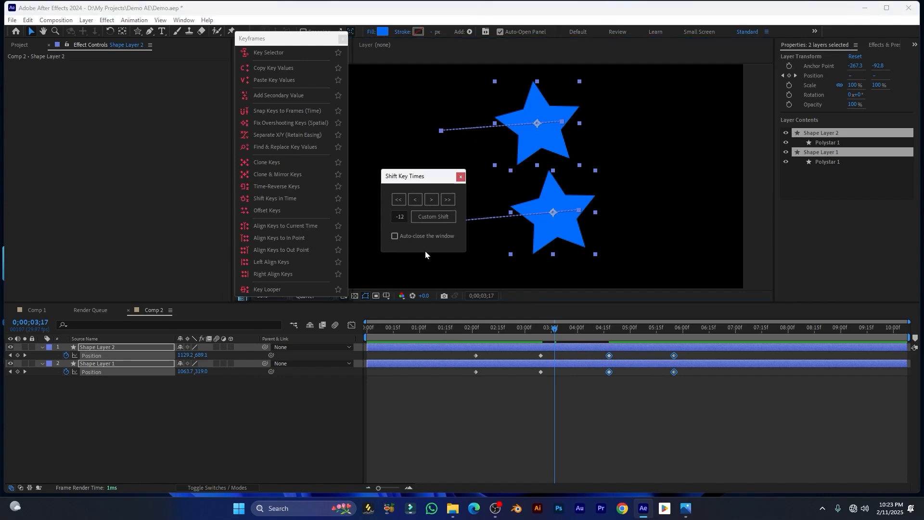
click(402, 217)
click(404, 217)
click(429, 217)
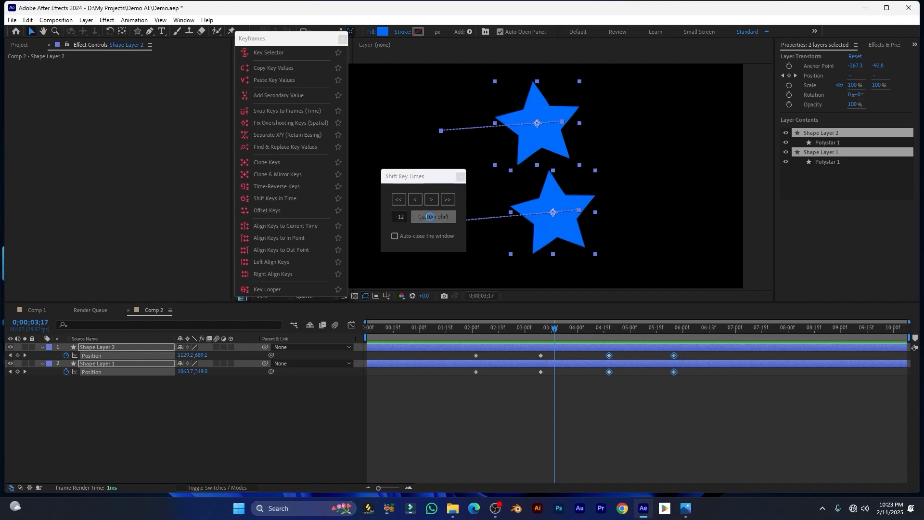
click(399, 217)
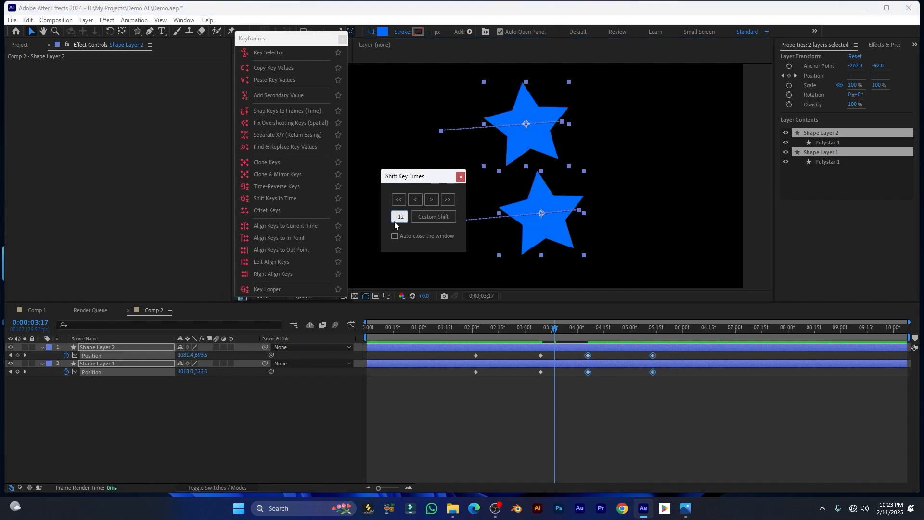
click(425, 219)
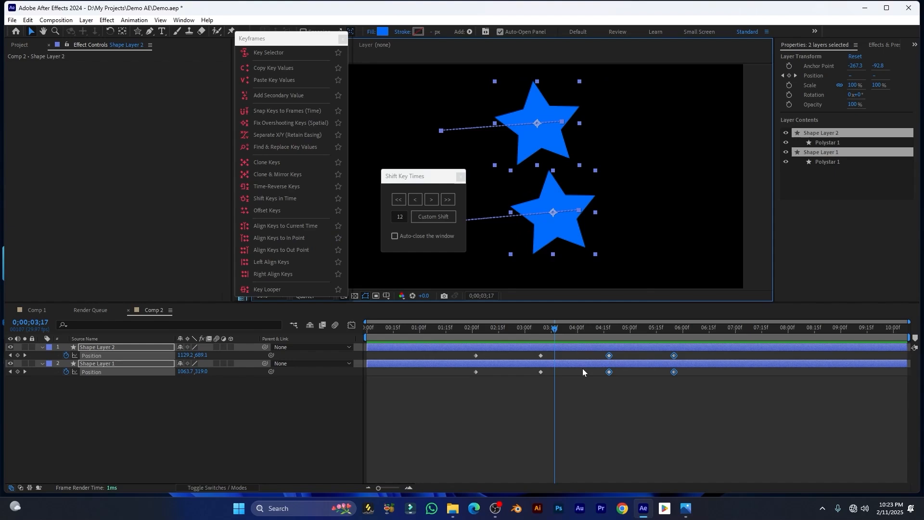
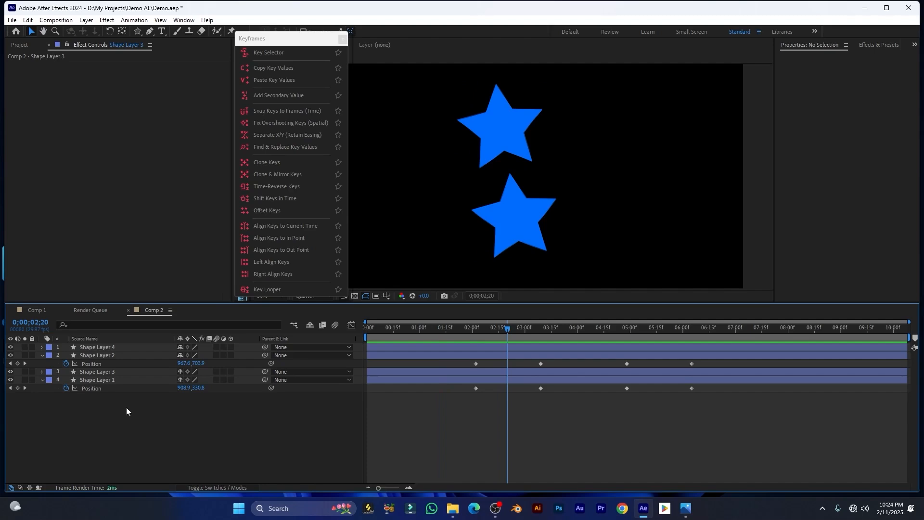
Marquee-select all four star layers in the timeline
drag(152, 412, 69, 332)
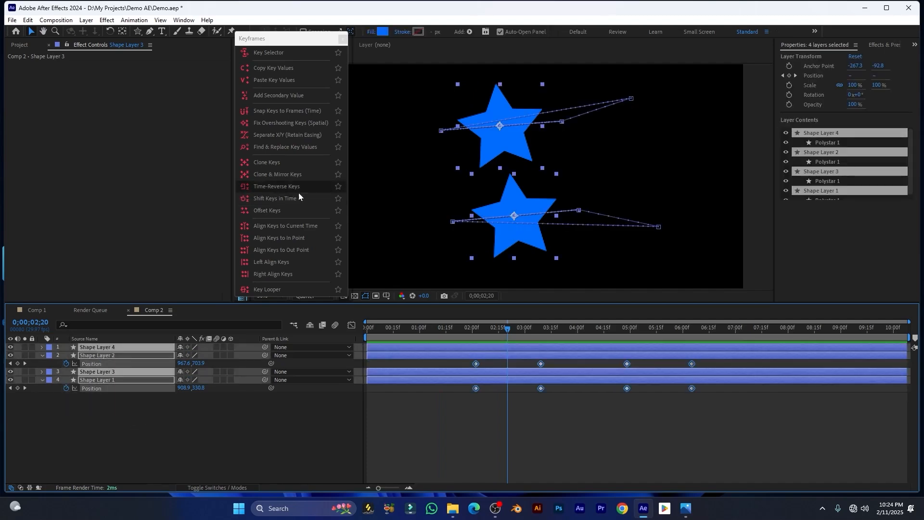
Open Offset Keys and set the offset amount to 5 frames
click(268, 210)
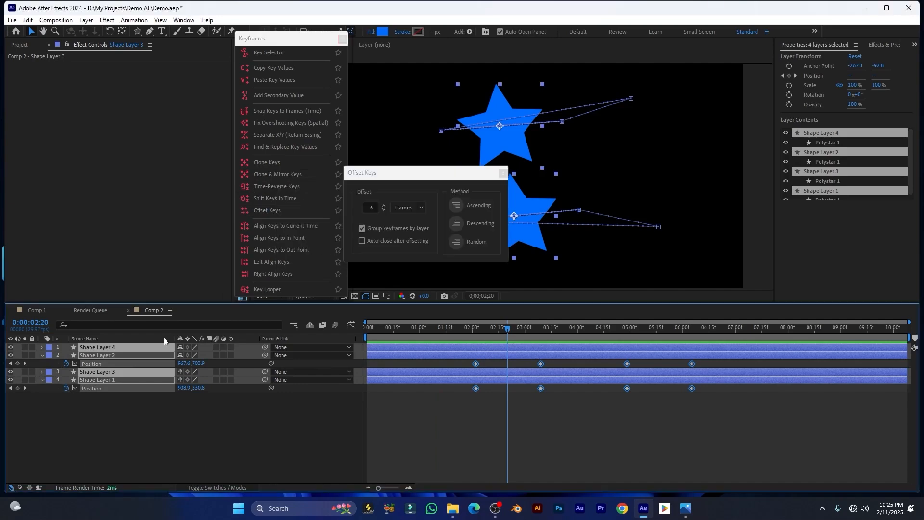
click(456, 205)
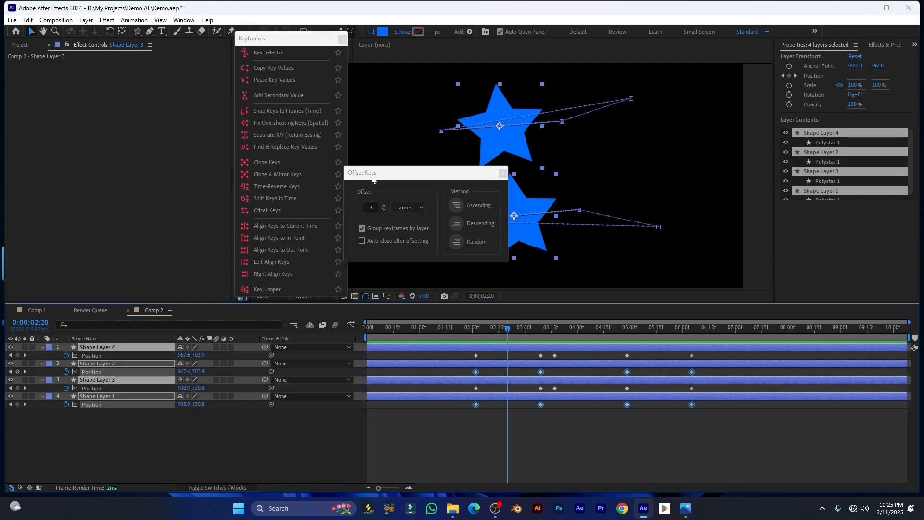
drag(374, 177, 370, 174)
double_click(367, 204)
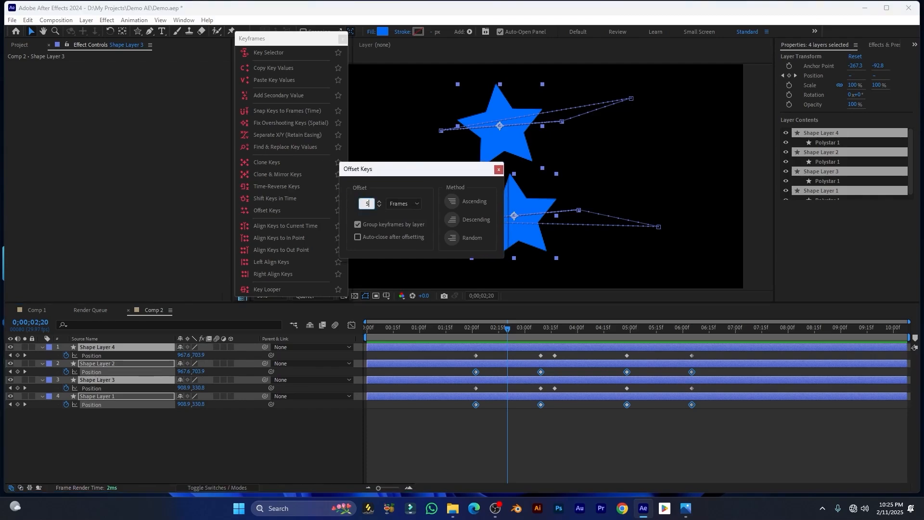
text(5)
drag(426, 177, 438, 178)
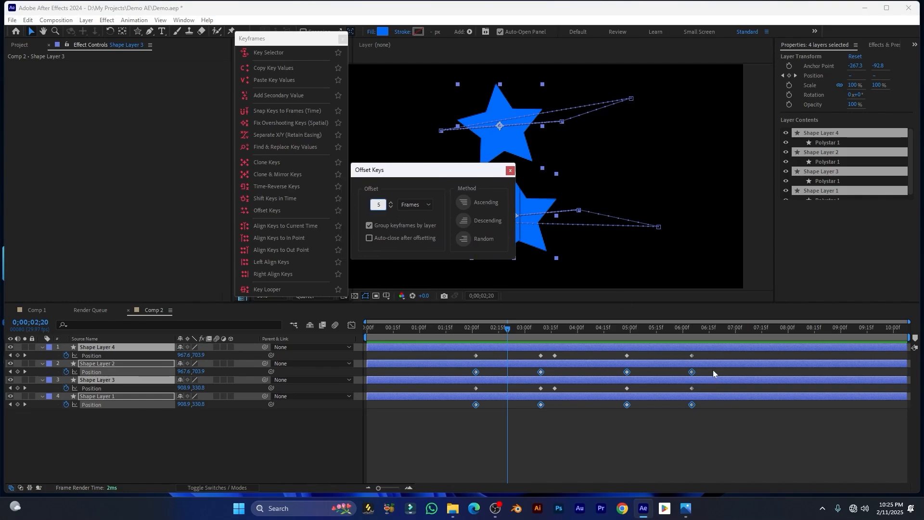
drag(712, 353, 443, 432)
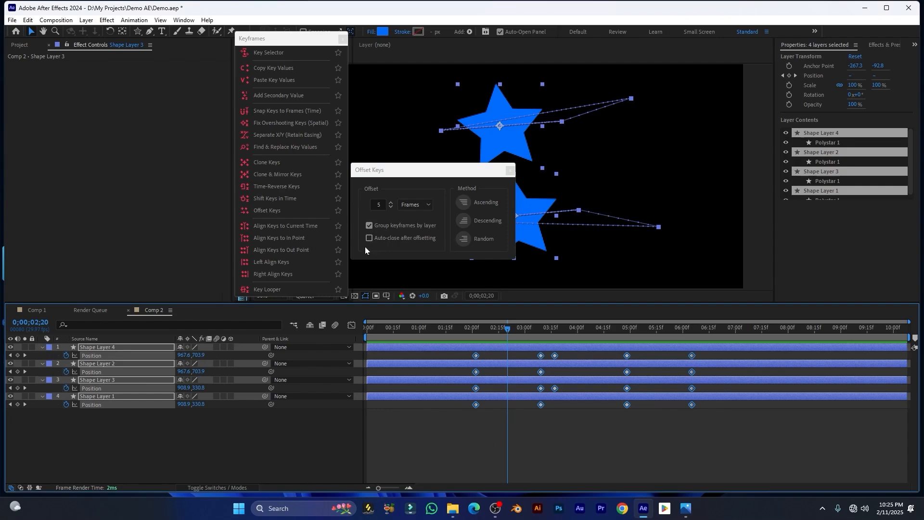
drag(449, 175, 448, 172)
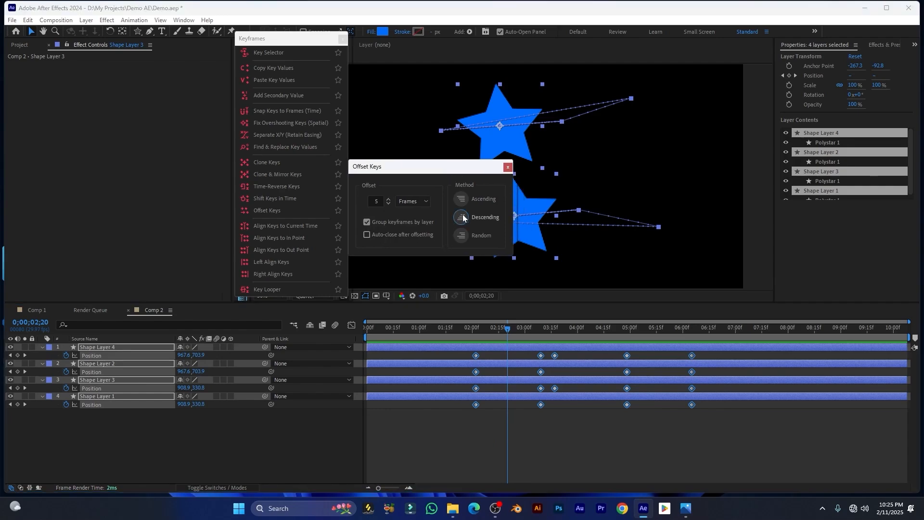
Stagger the keys in descending, ascending, descending, then random order, and close the dialog
click(479, 217)
click(458, 200)
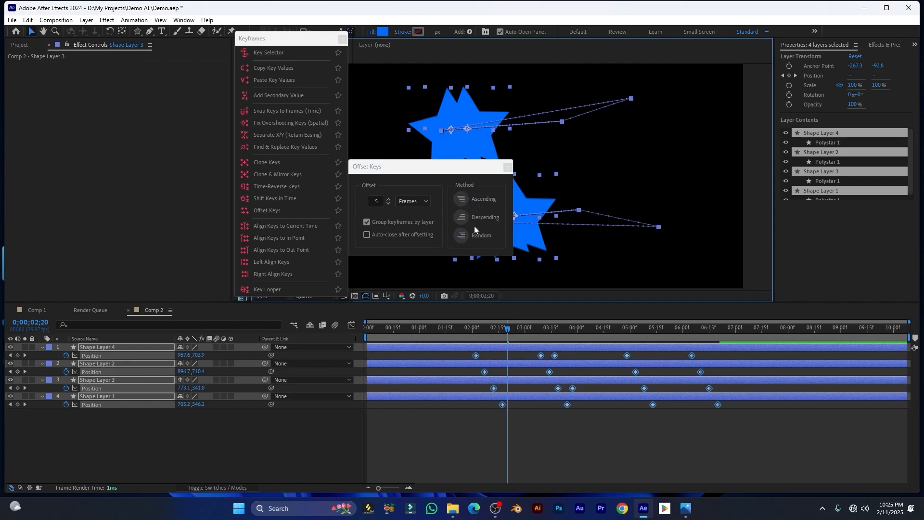
click(459, 217)
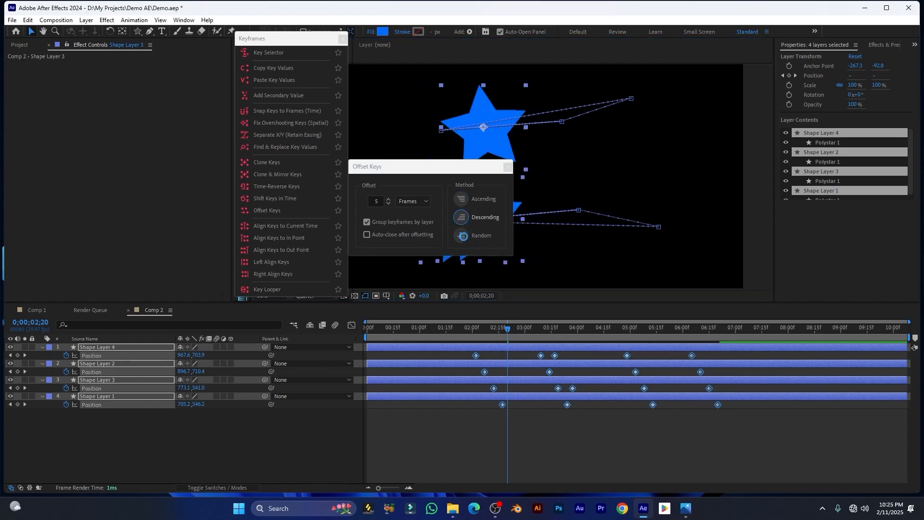
click(463, 237)
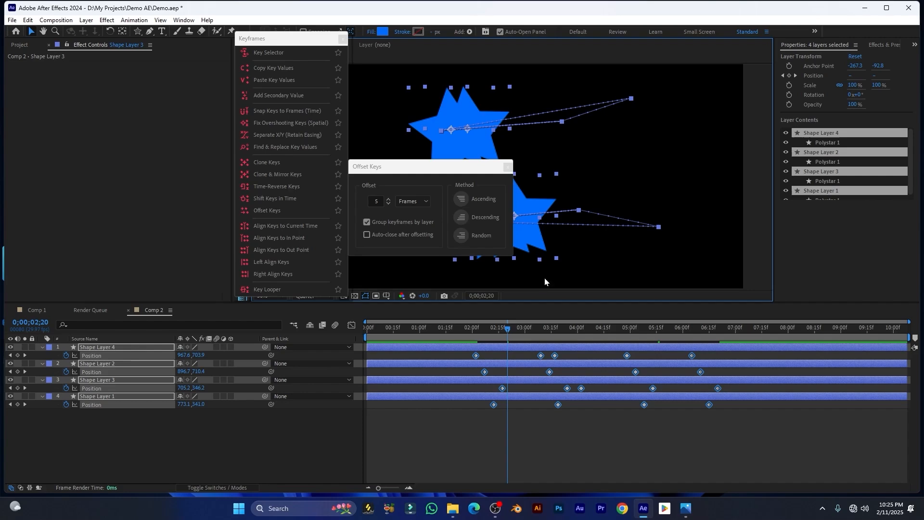
click(508, 167)
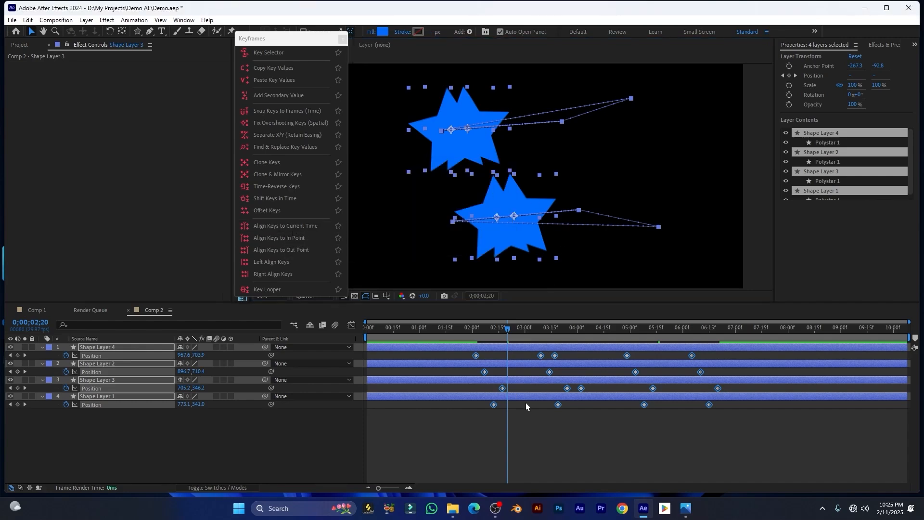
Align the star keys to the current time near 1 s, then the in point, then the out point
drag(505, 328, 448, 345)
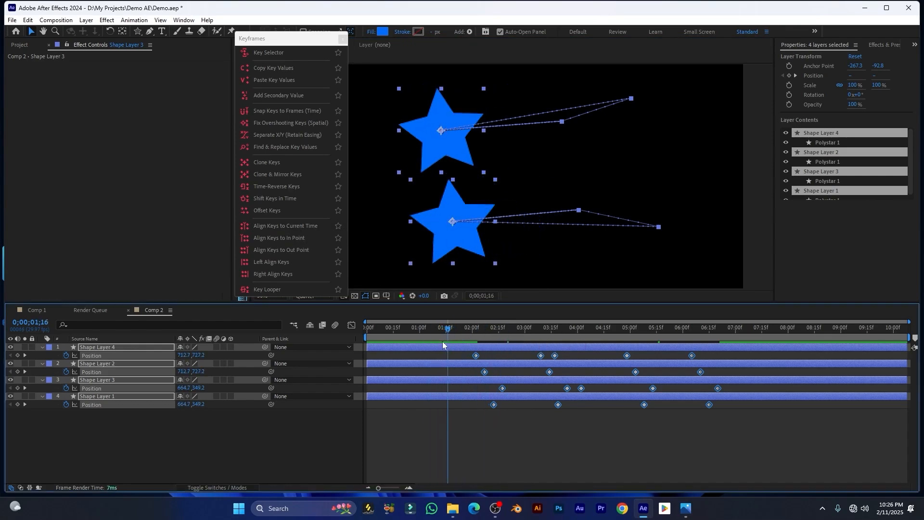
click(259, 226)
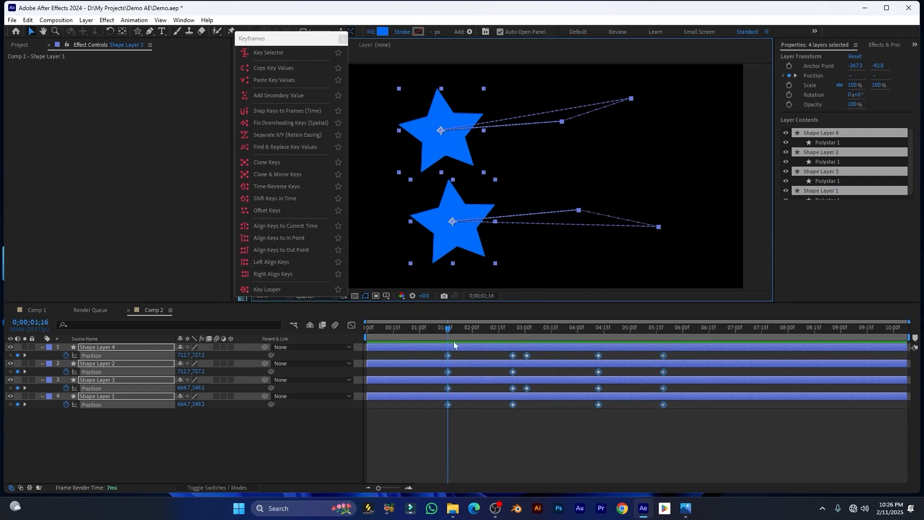
click(294, 239)
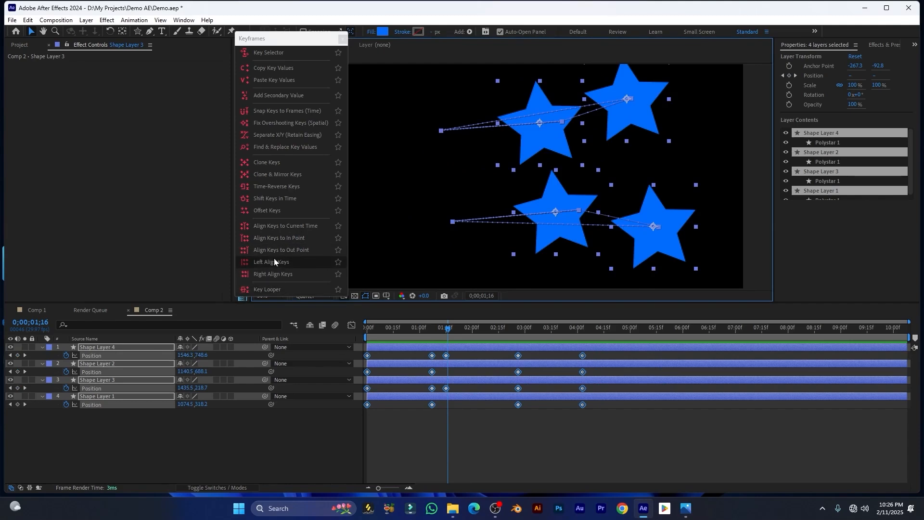
click(298, 249)
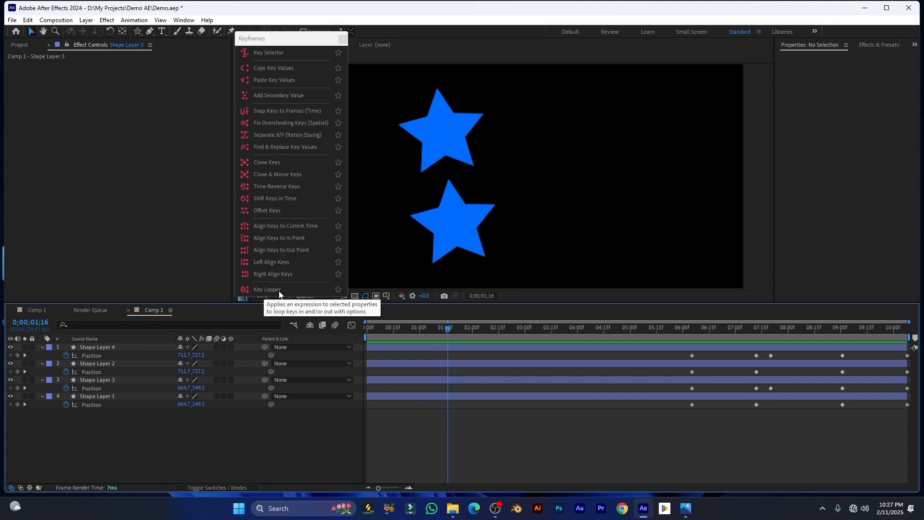
click(262, 294)
Scrub and preview the blue rounded rectangle's slide animation
drag(345, 253, 320, 170)
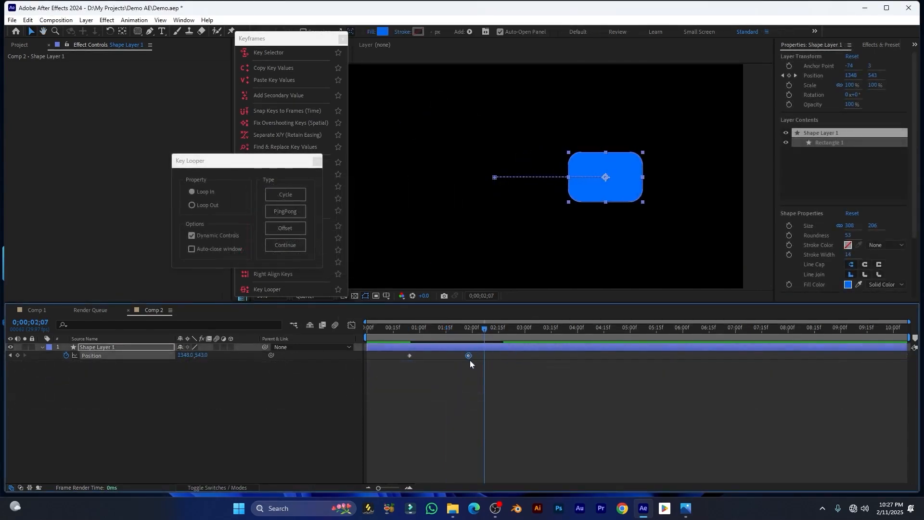
mouse_move(440, 328)
mouse_down()
mouse_move(402, 332)
mouse_move(429, 335)
mouse_up()
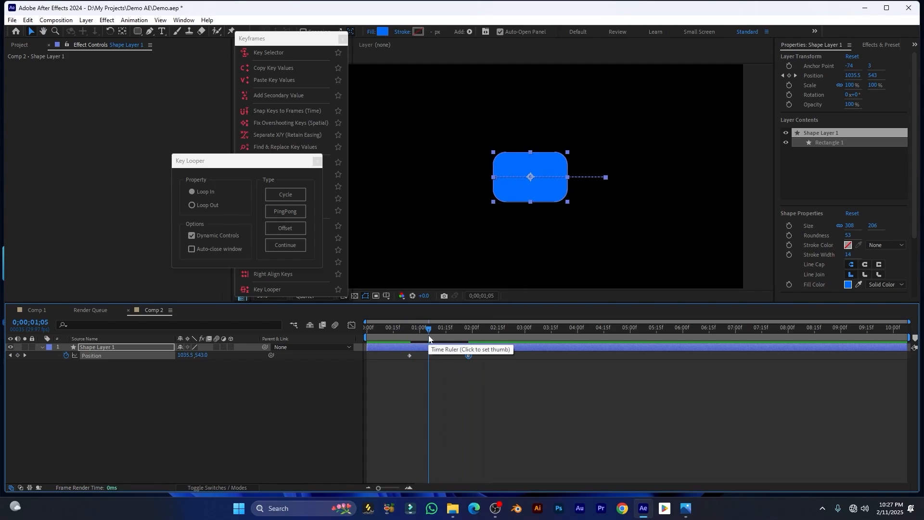
drag(428, 328, 406, 330)
click(391, 349)
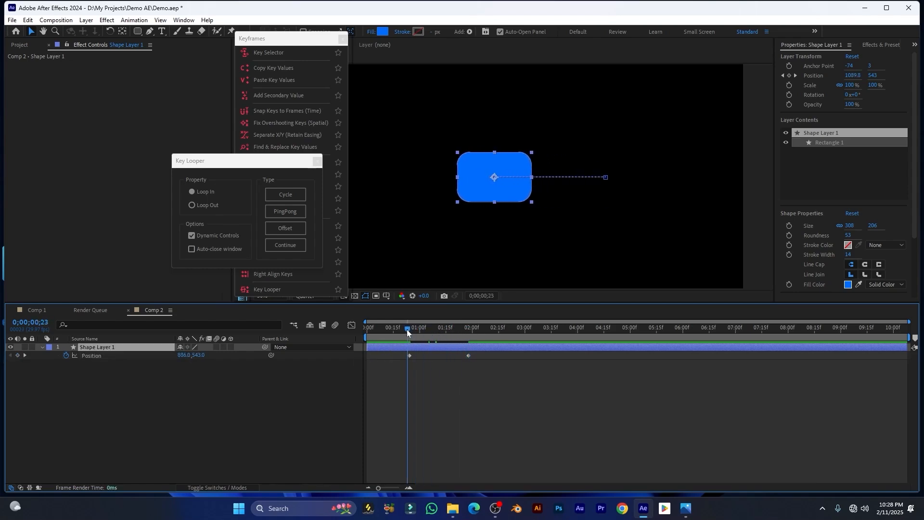
key(space)
Select both Position keyframes and apply Easy Ease with F9
drag(482, 371, 401, 352)
key(F9)
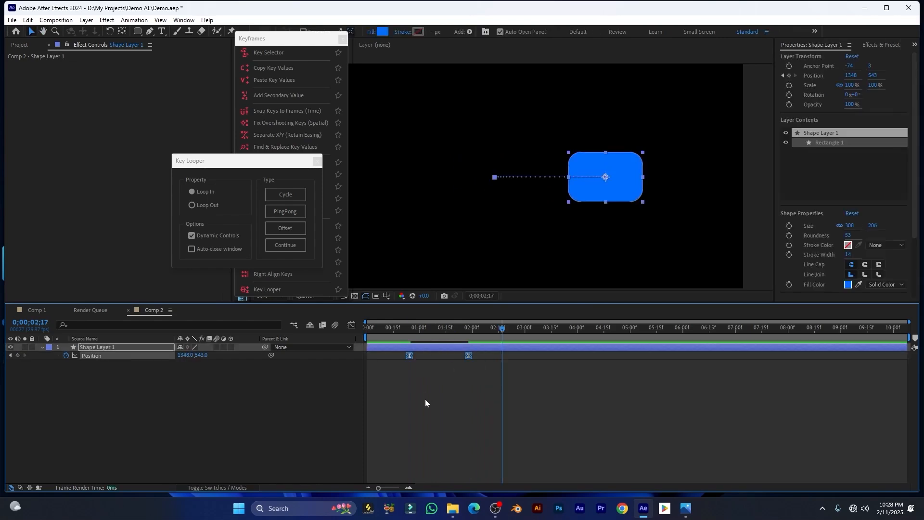
drag(199, 165, 325, 169)
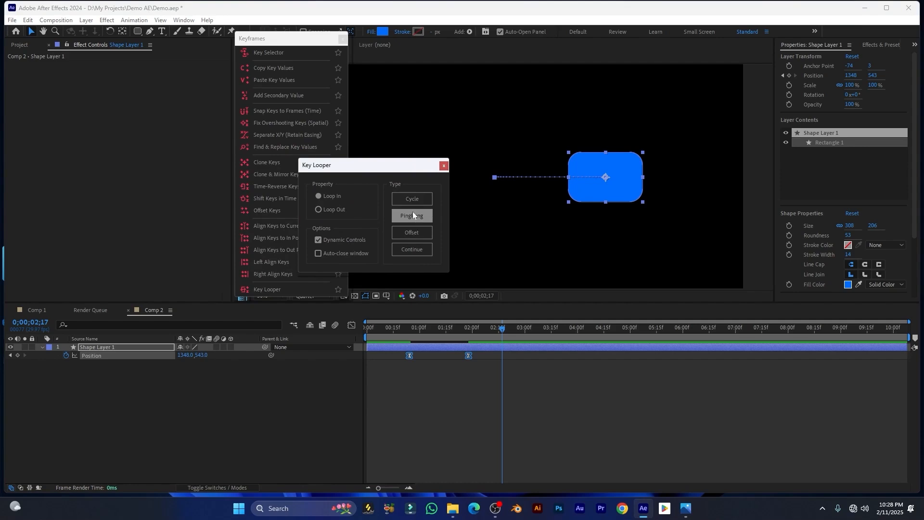
drag(401, 168, 354, 160)
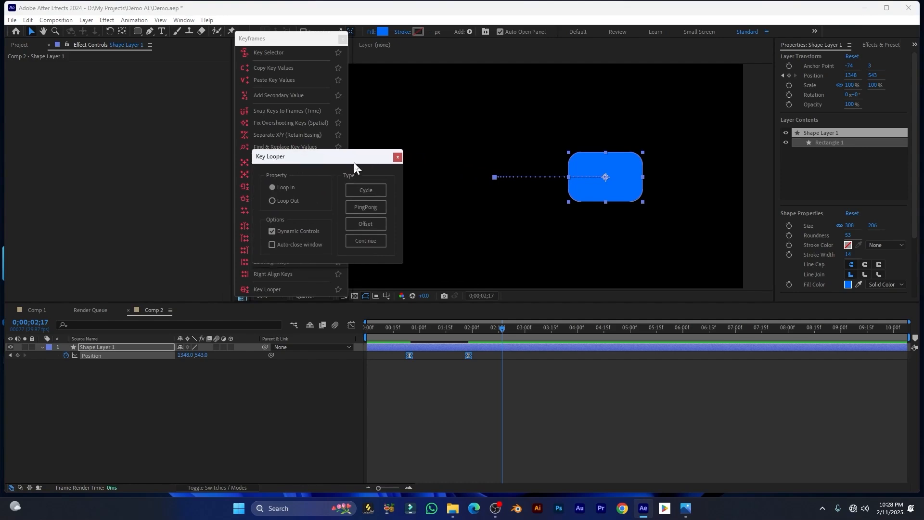
Loop the rectangle's Position keys as a Cycle and scrub to check the motion
click(362, 192)
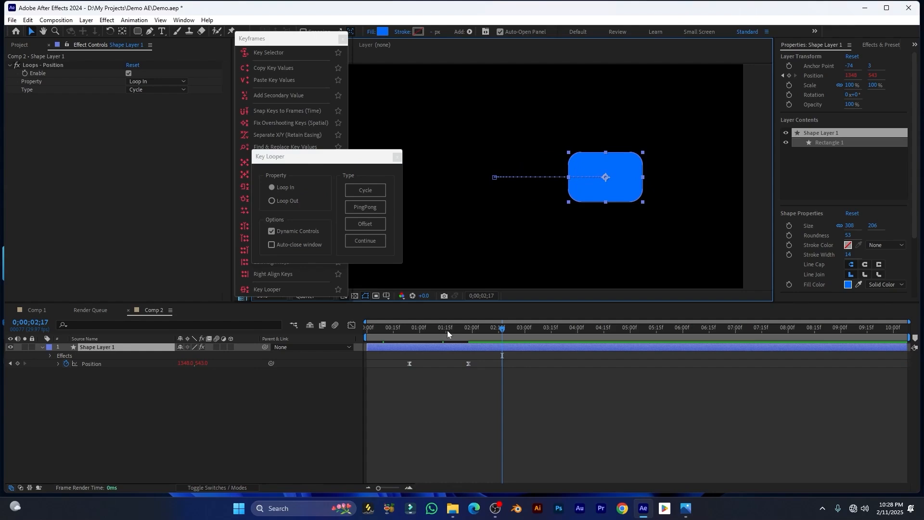
drag(444, 335, 421, 338)
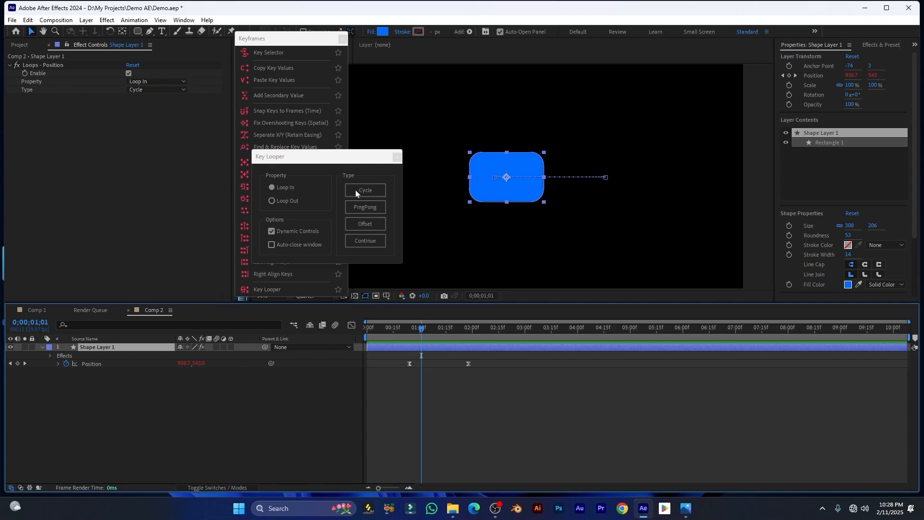
drag(420, 339, 404, 340)
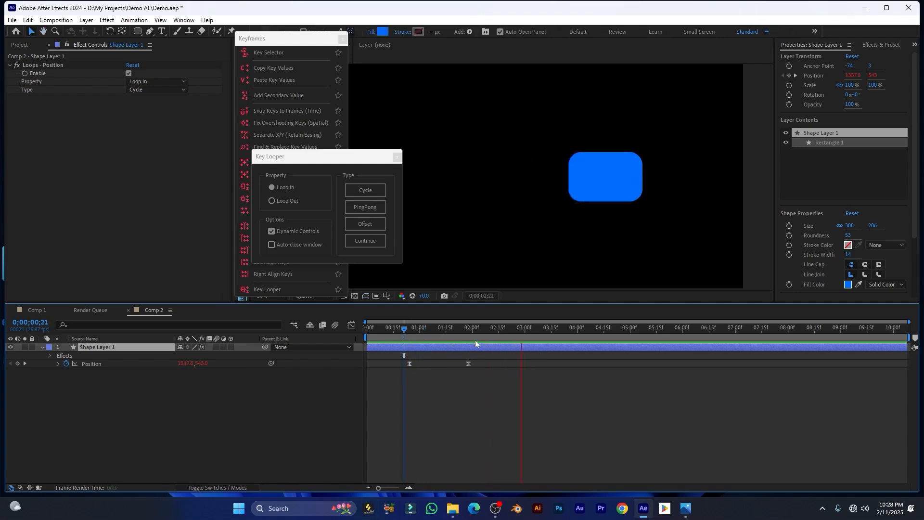
drag(475, 344, 420, 345)
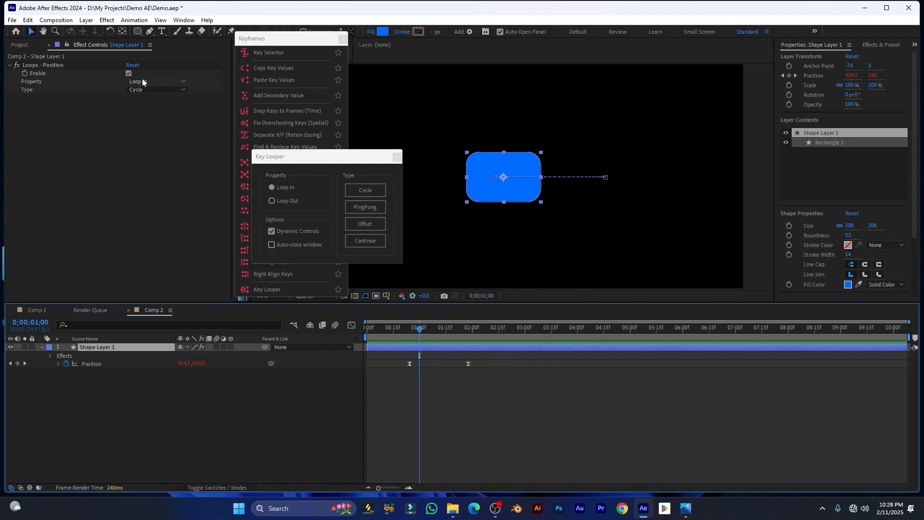
Switch the loop to Loop Out and preview it from 0;00;00;15
click(157, 83)
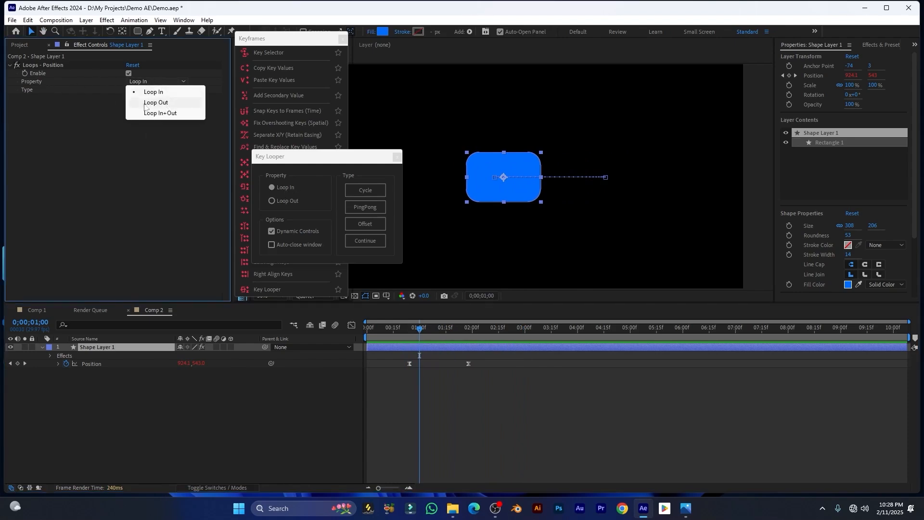
click(157, 102)
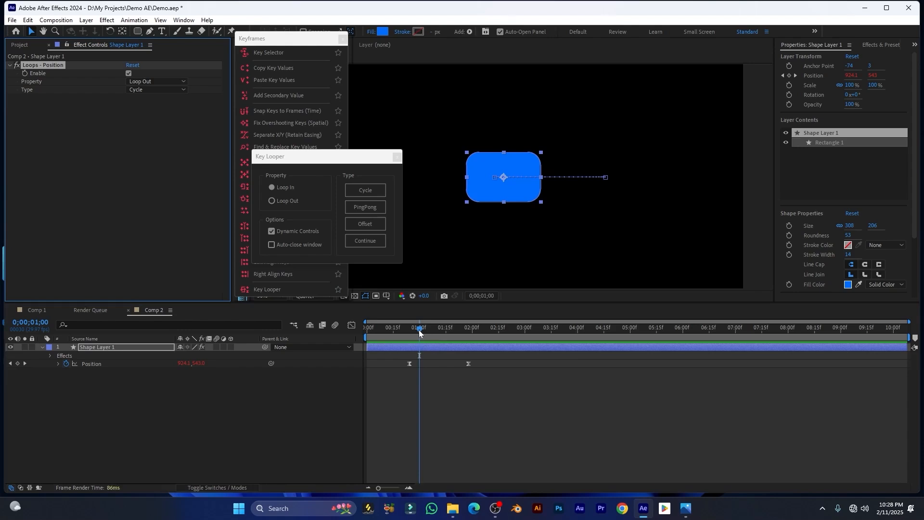
drag(419, 330, 393, 330)
key(space)
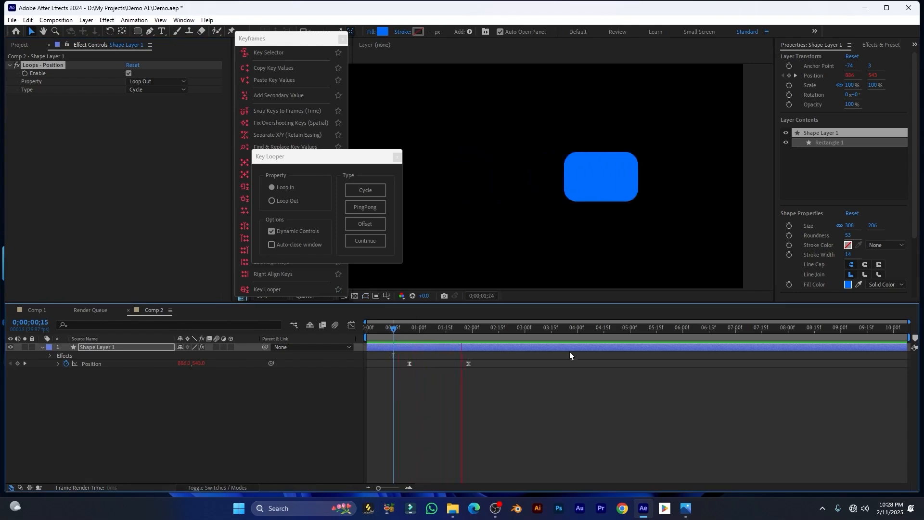
key(space)
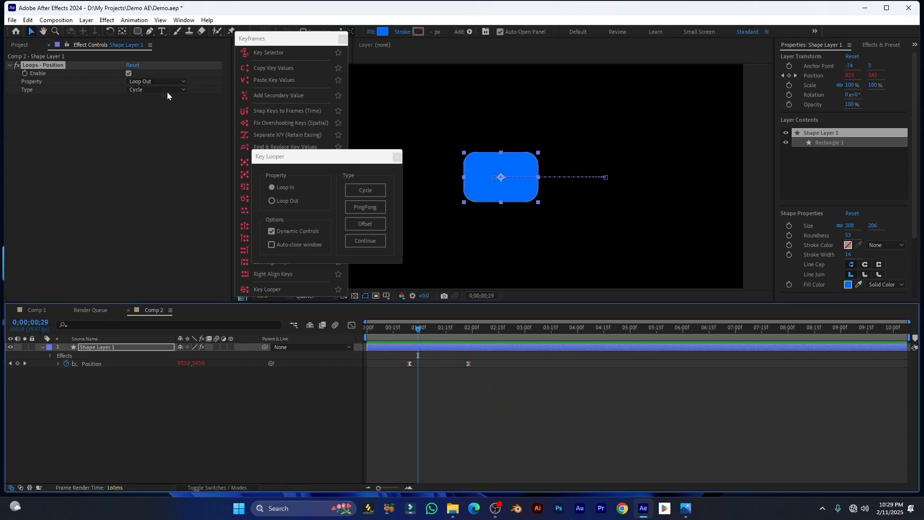
Switch the loop to Loop In+Out and preview the cycling motion
click(153, 83)
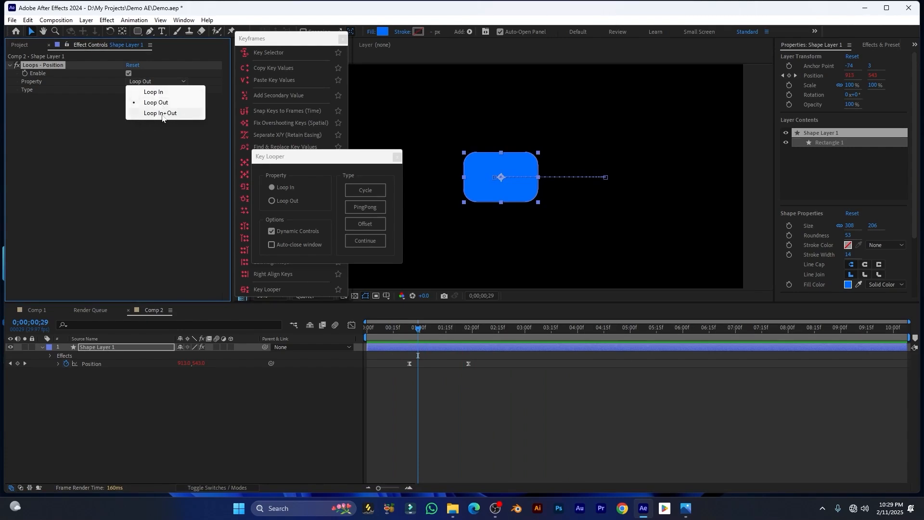
click(162, 113)
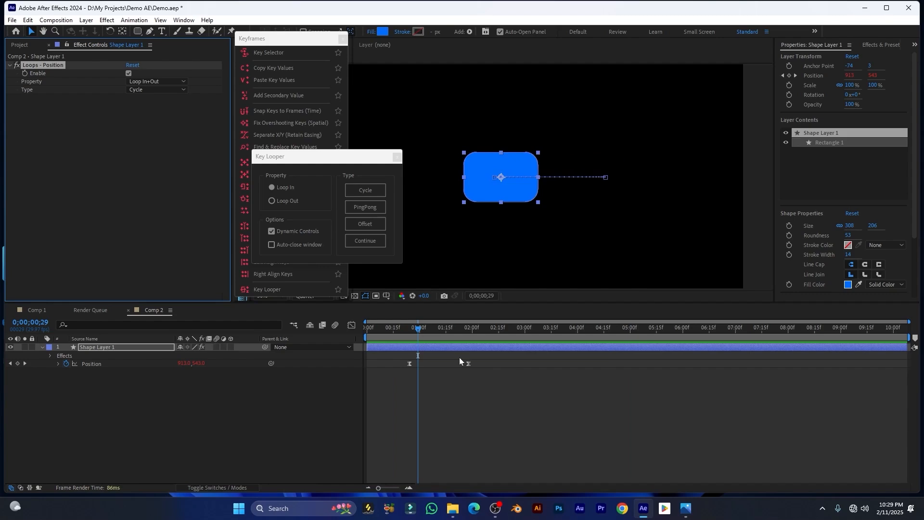
key(space)
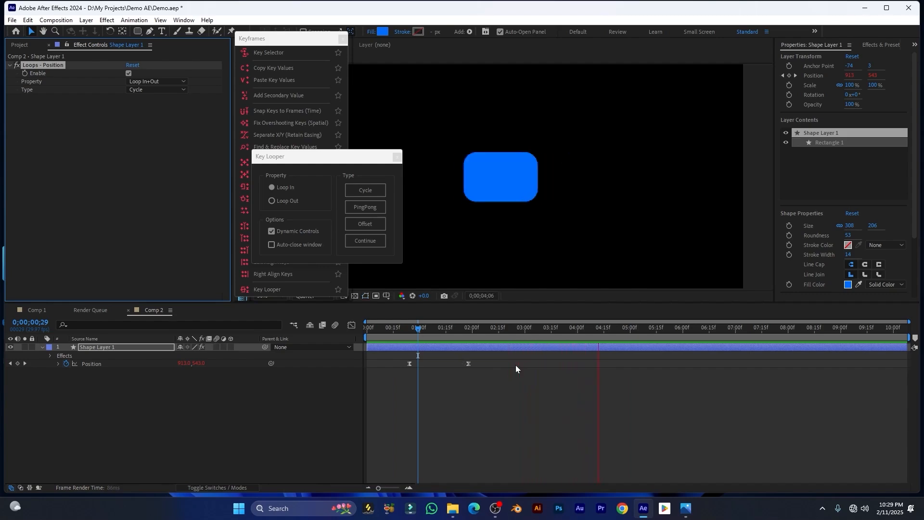
click(433, 332)
drag(324, 158, 344, 160)
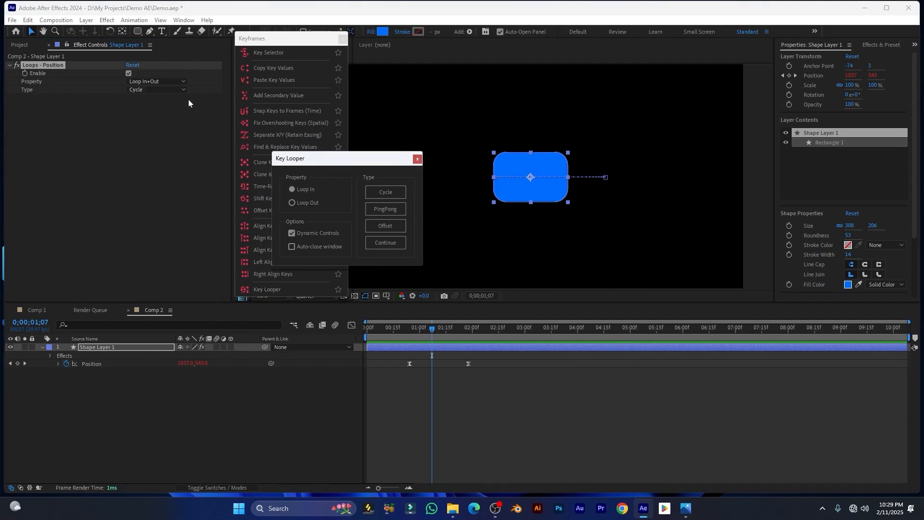
Try Ping Pong and then Offset loop types, previewing each
click(158, 90)
click(158, 111)
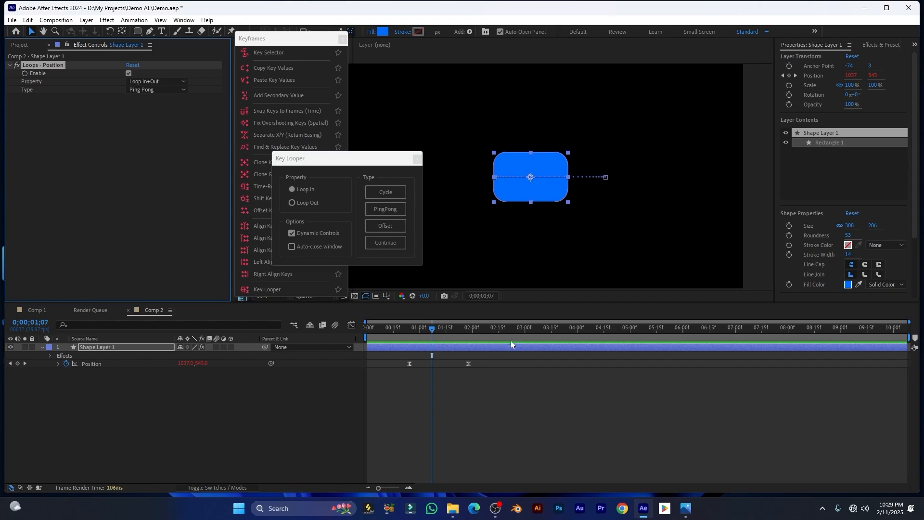
drag(433, 328, 397, 330)
key(space)
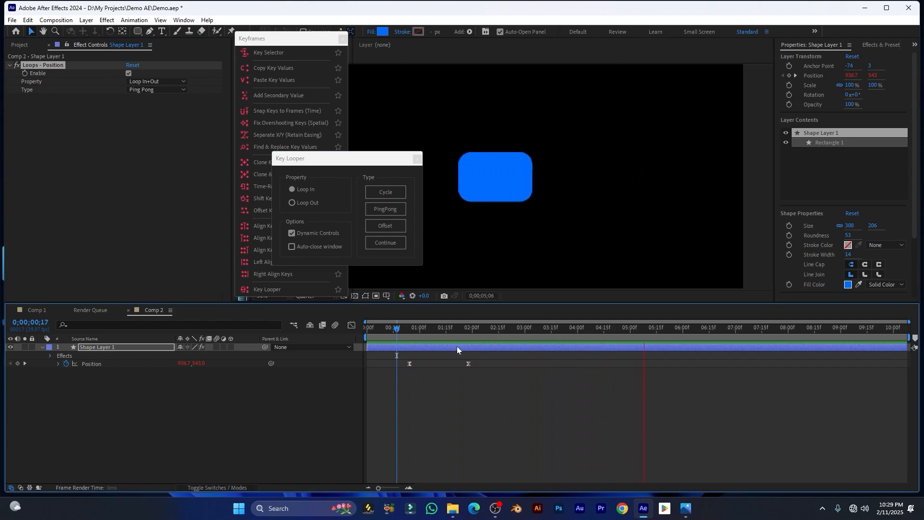
drag(449, 332, 403, 332)
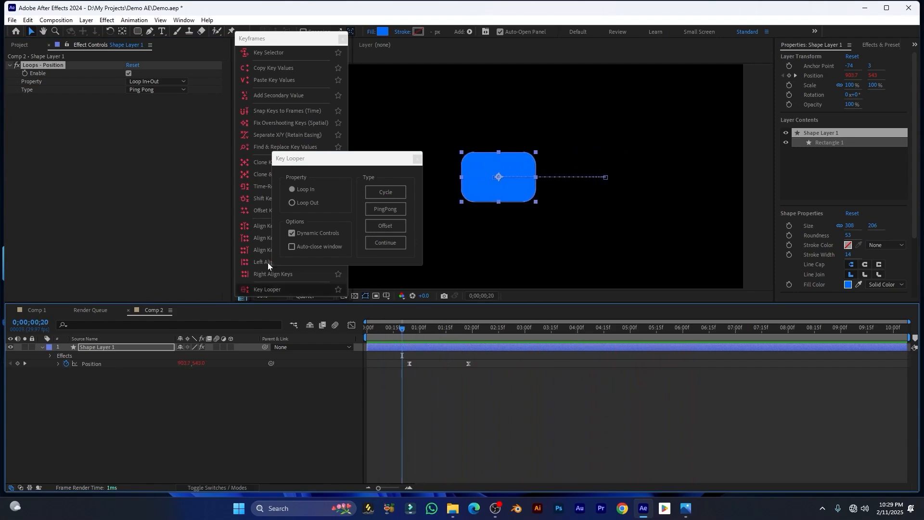
click(157, 90)
click(144, 122)
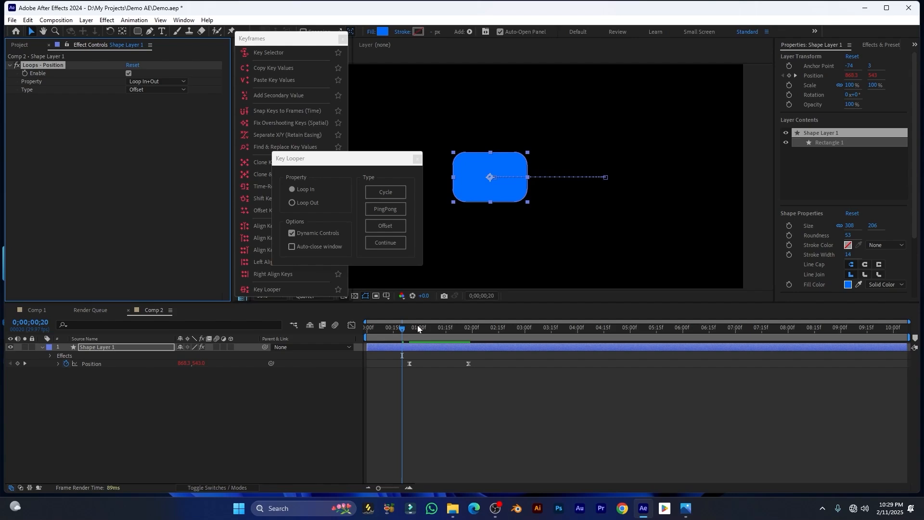
key(space)
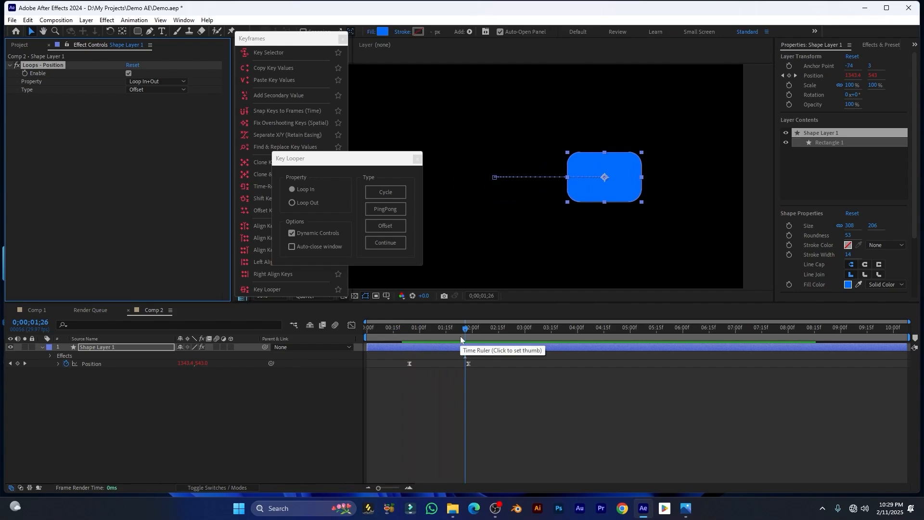
Set the loop type to Continue and preview it from 0;00;00;20
click(156, 90)
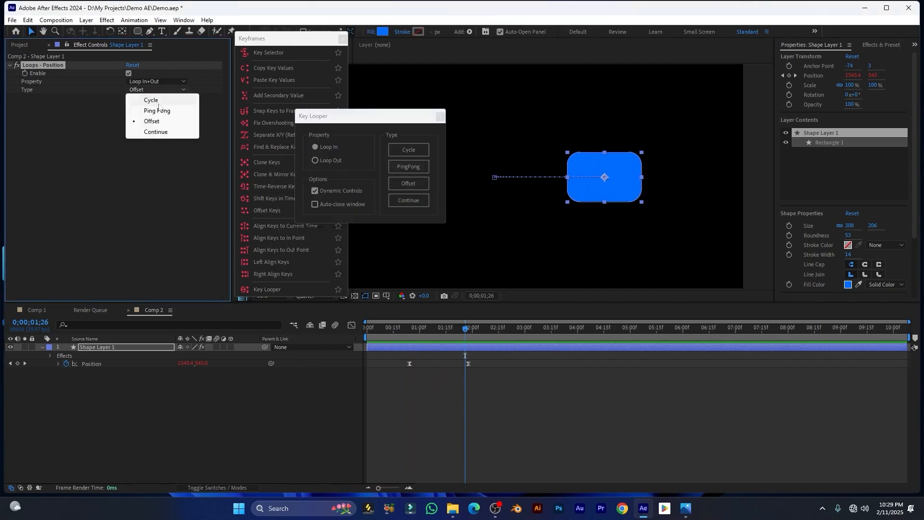
click(163, 133)
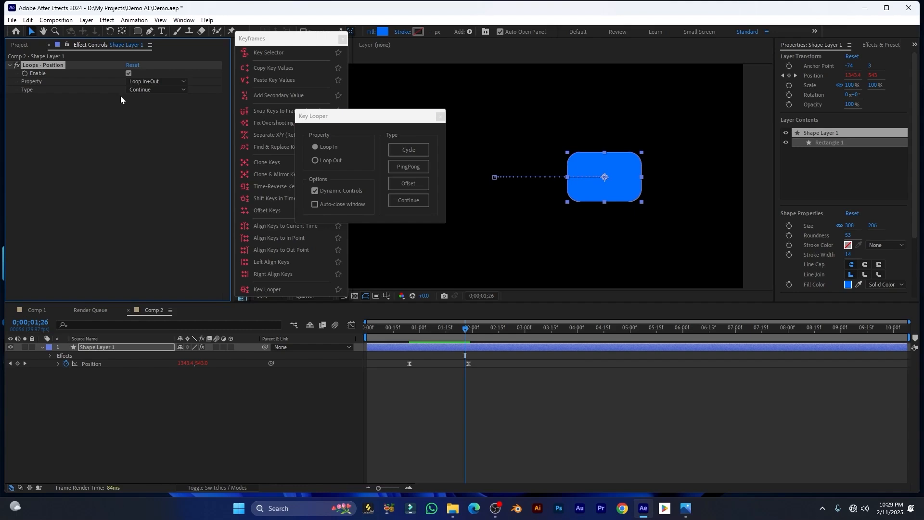
click(402, 329)
key(space)
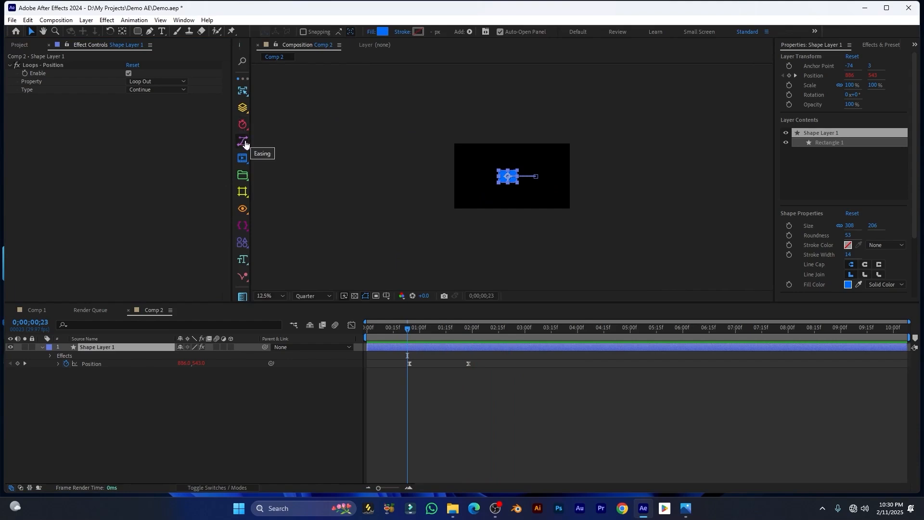
click(246, 140)
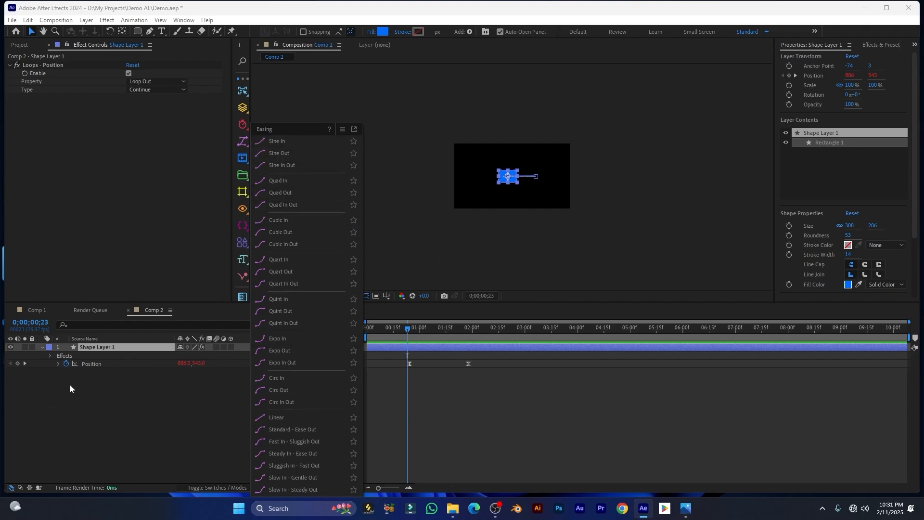
Show the speed graph with both rectangle Position keyframes selected
click(539, 408)
drag(543, 400, 381, 351)
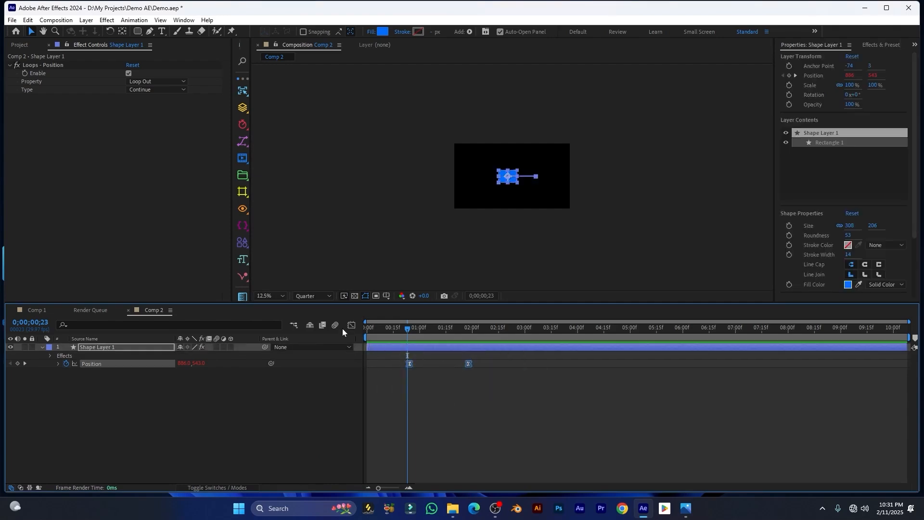
click(351, 325)
drag(516, 417, 371, 470)
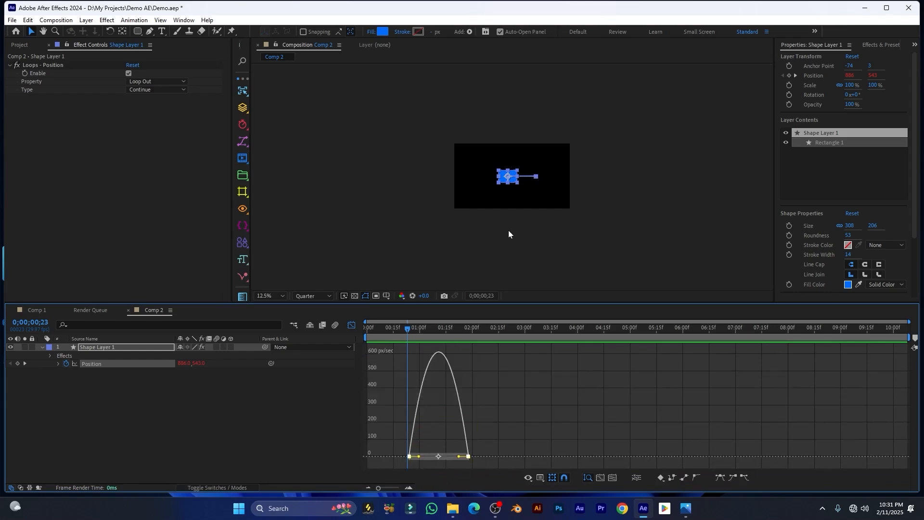
Preview the slide from 0;00;00;18 and reopen the Easing presets list
scroll(511, 230, up, 3)
drag(407, 328, 398, 326)
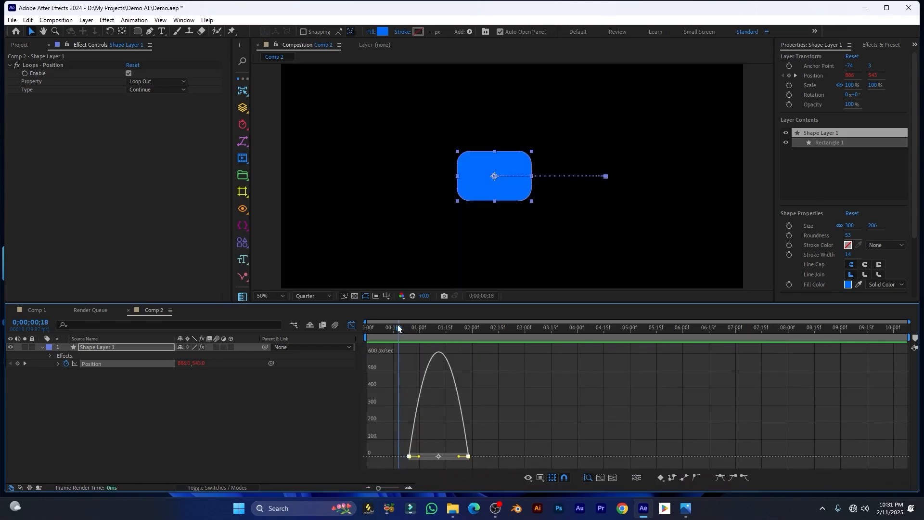
key(space)
key(space)
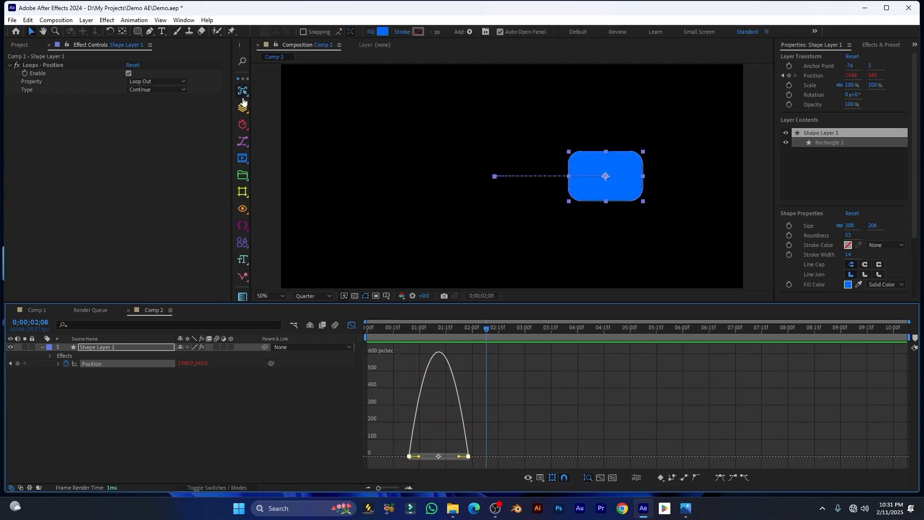
click(244, 131)
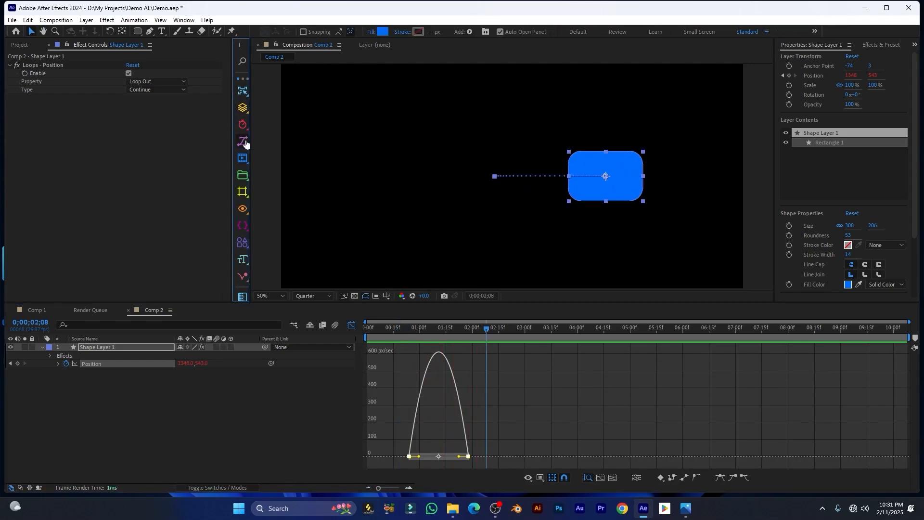
click(245, 141)
Apply Sine In easing to both keyframes and preview it
drag(301, 150, 277, 63)
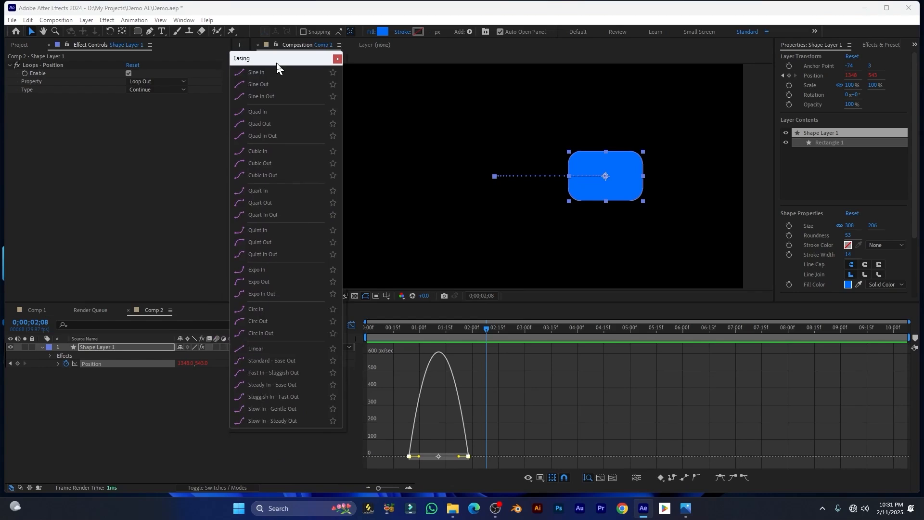
click(247, 75)
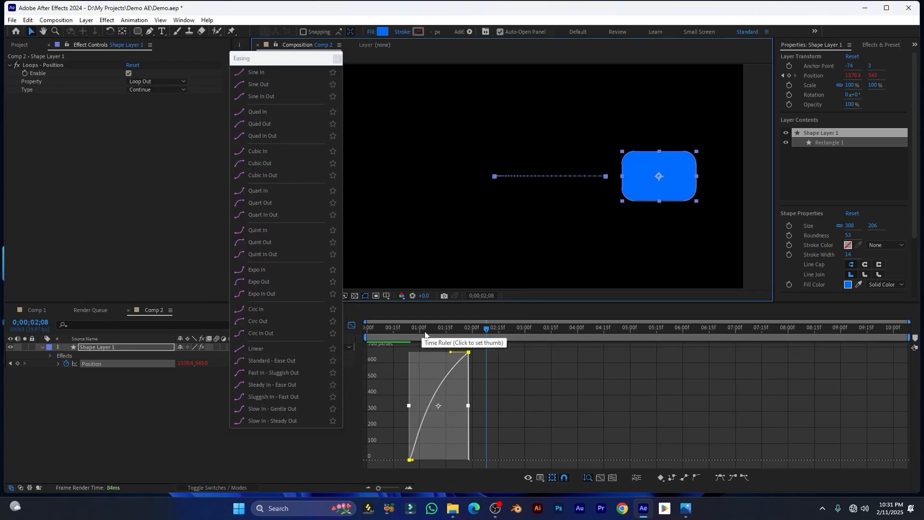
drag(476, 336, 400, 337)
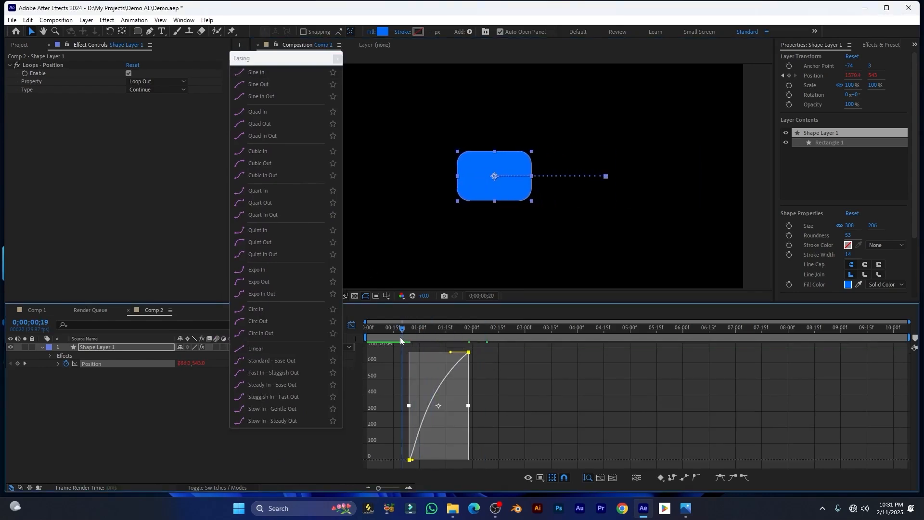
key(space)
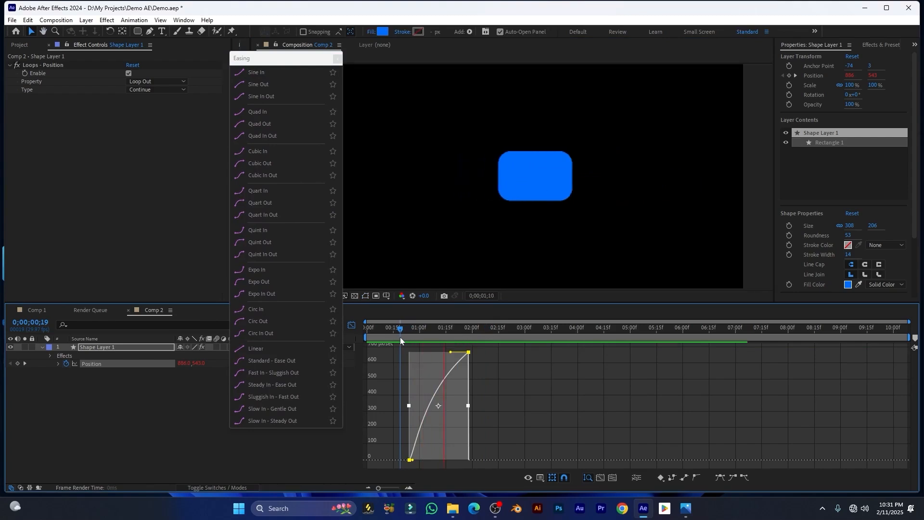
key(space)
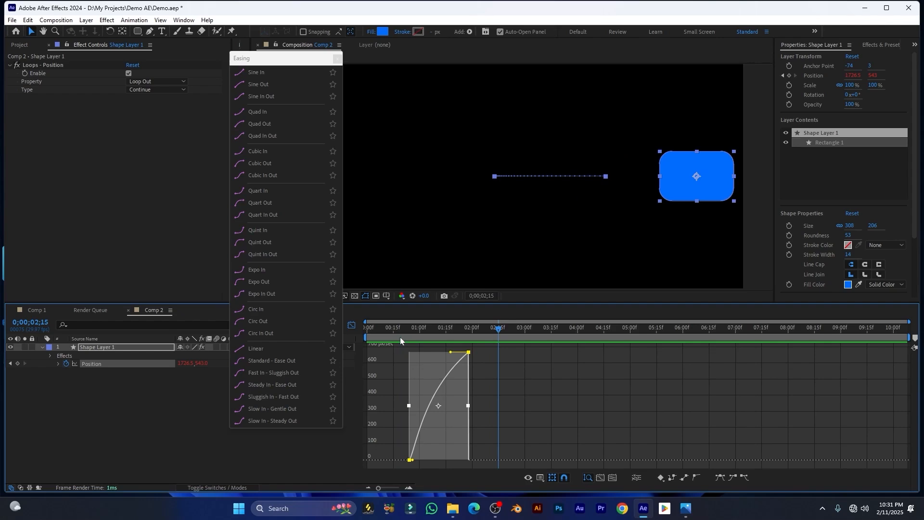
Apply Sine Out easing and preview the motion
mouse_move(428, 336)
mouse_down()
mouse_move(404, 334)
mouse_move(461, 334)
mouse_move(426, 332)
mouse_up()
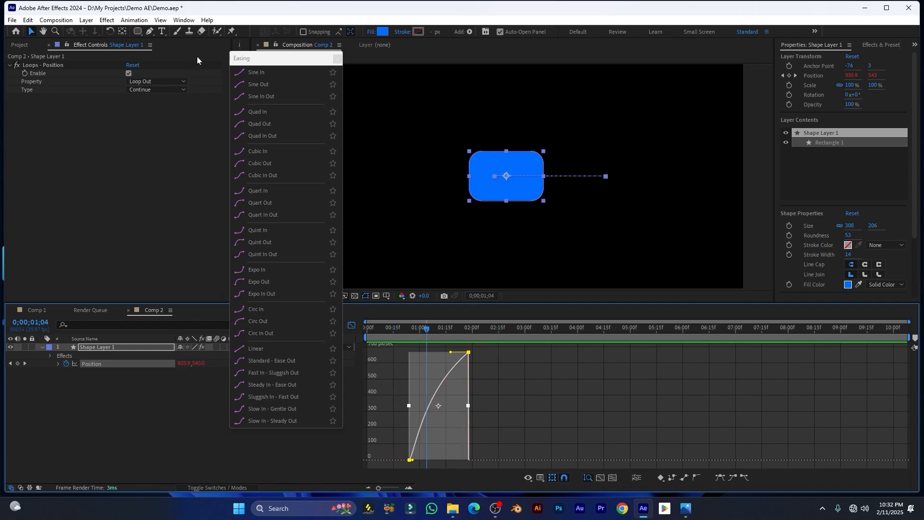
click(257, 88)
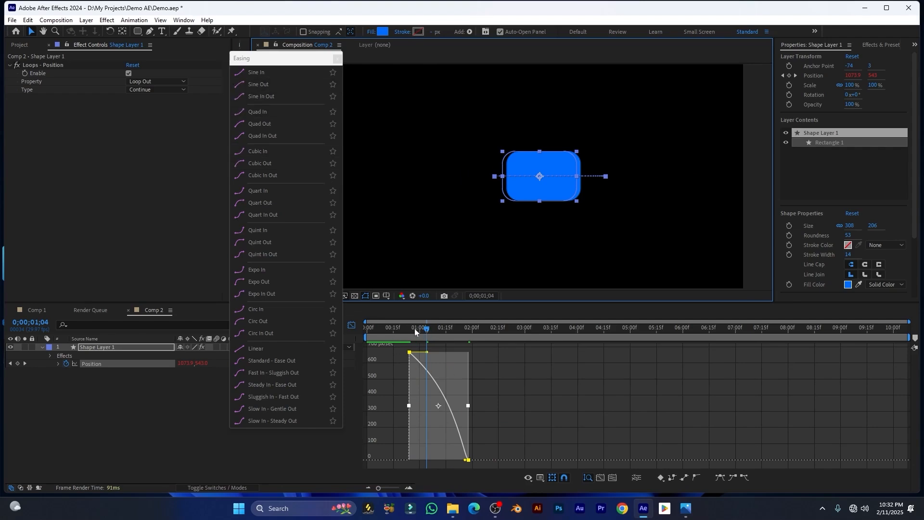
drag(414, 329, 400, 331)
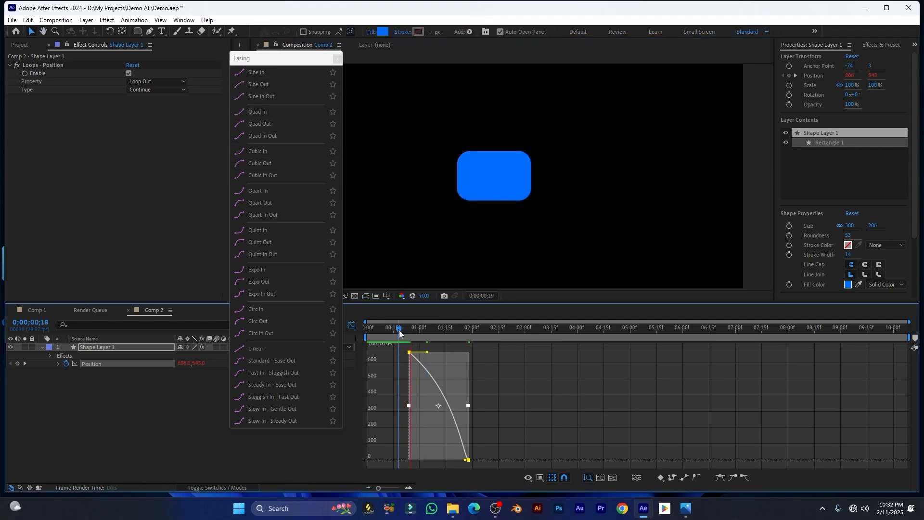
key(space)
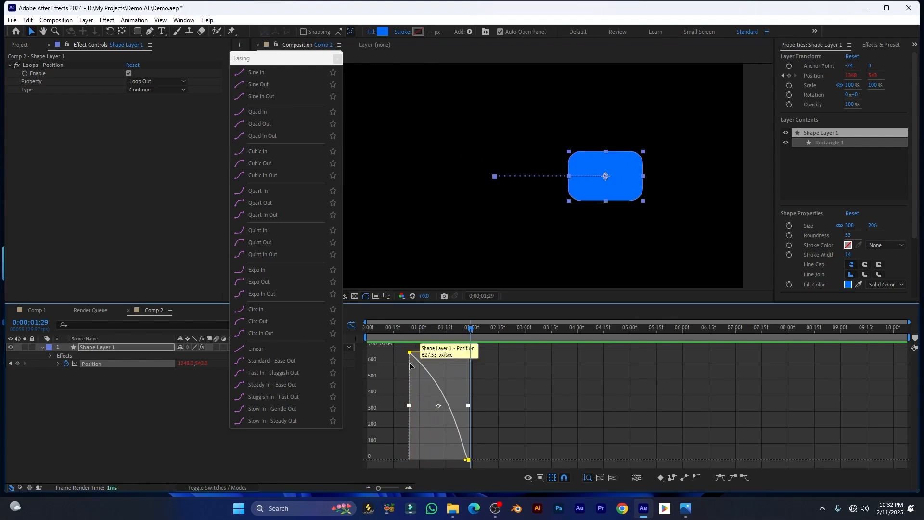
mouse_move(417, 330)
mouse_down()
mouse_move(377, 343)
mouse_move(420, 346)
mouse_up()
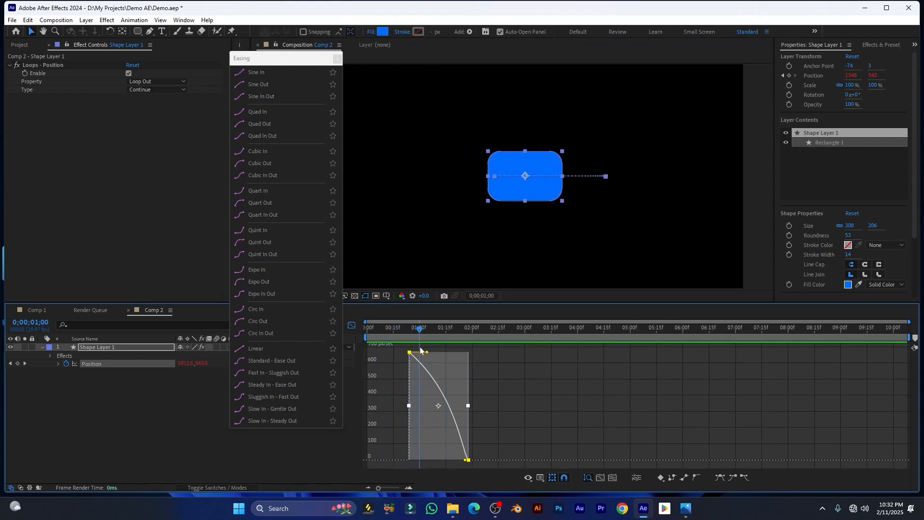
key(space)
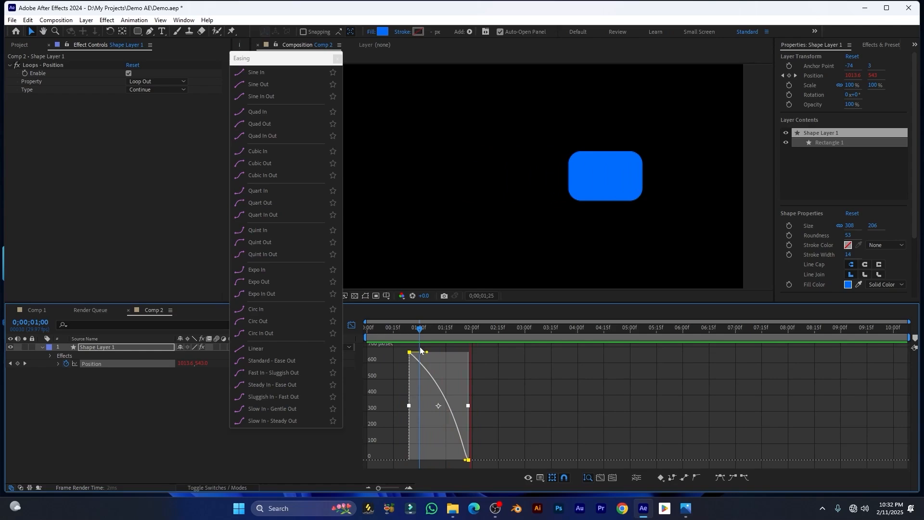
click(411, 346)
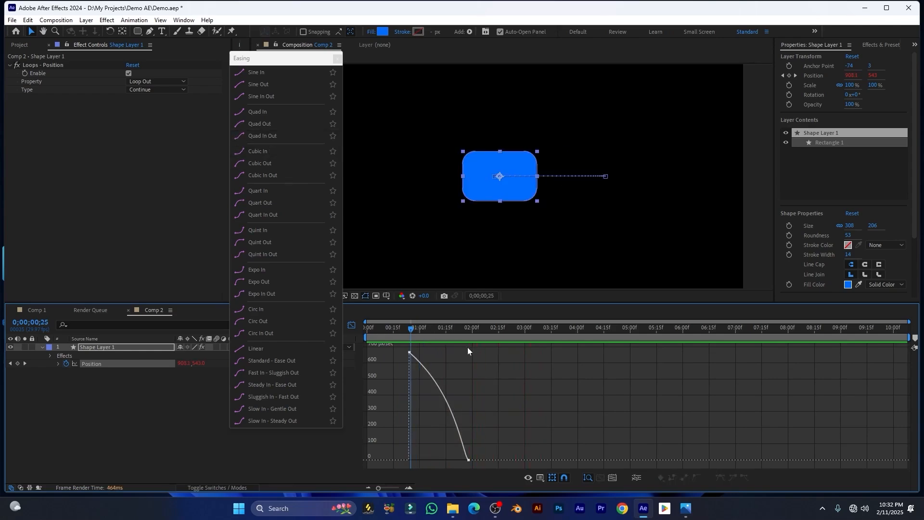
Apply Sine In Out easing to both keyframes and preview it
drag(546, 352, 380, 463)
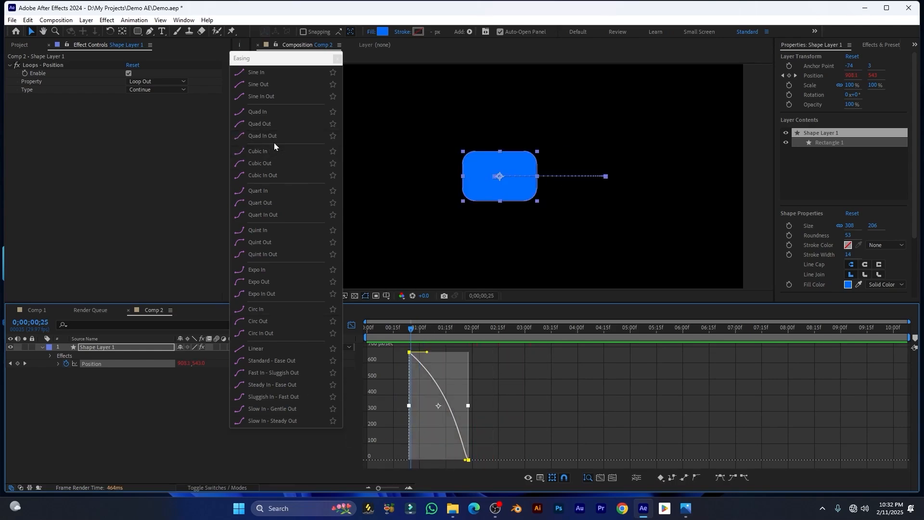
click(255, 100)
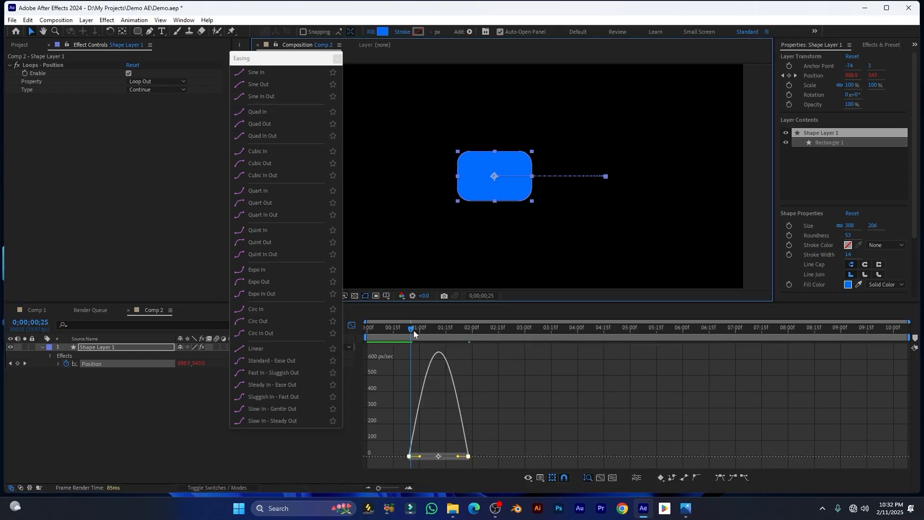
mouse_move(414, 330)
mouse_down()
mouse_move(389, 330)
mouse_move(404, 329)
mouse_up()
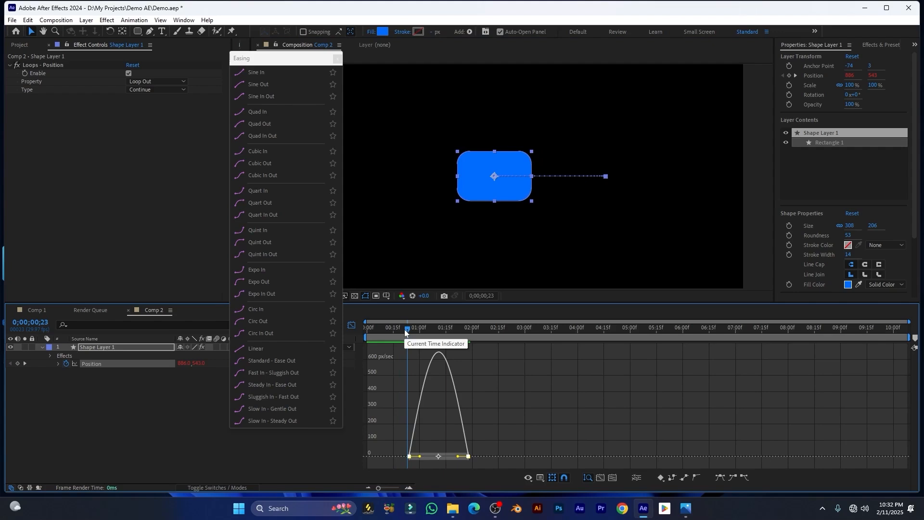
key(space)
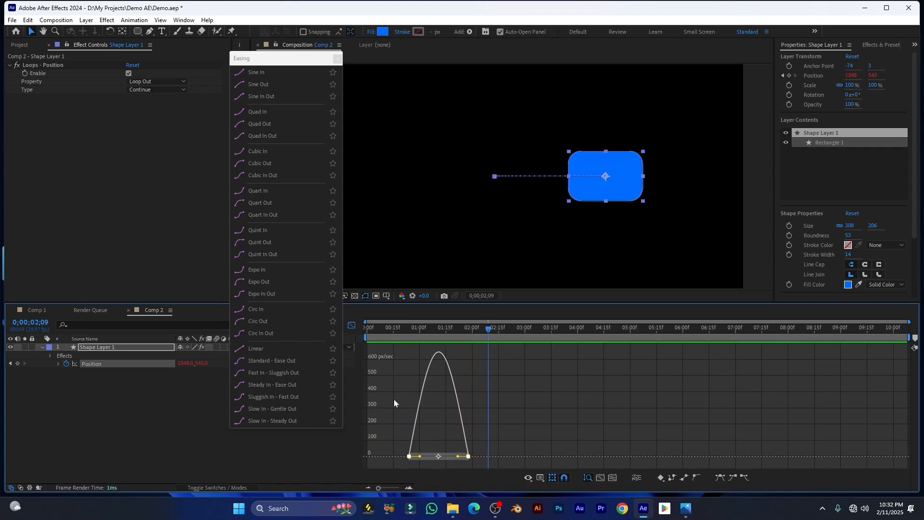
drag(435, 329, 393, 339)
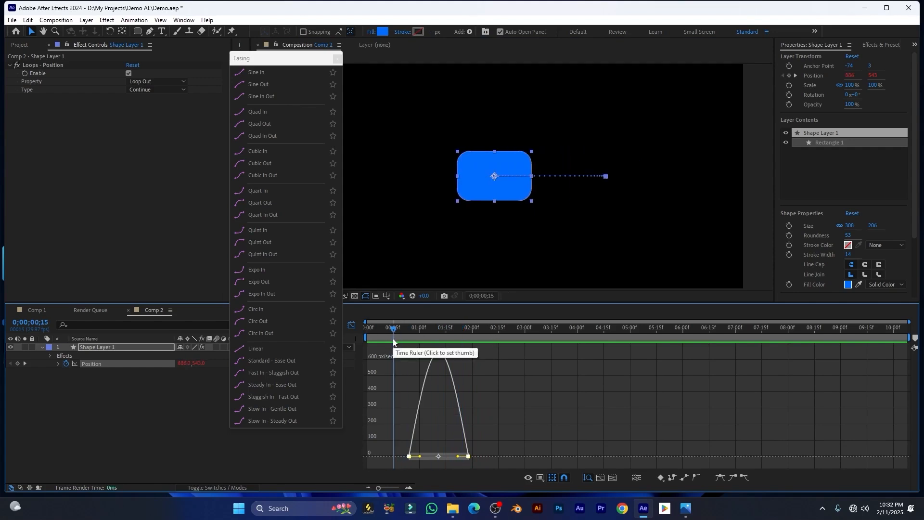
key(space)
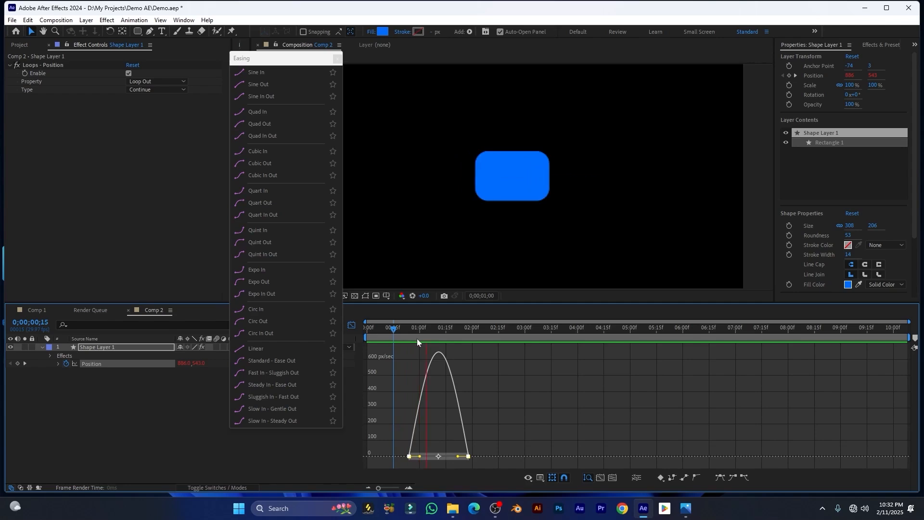
key(space)
Apply Quad In easing, preview it, and select the Loops - Position effect
drag(496, 429, 399, 460)
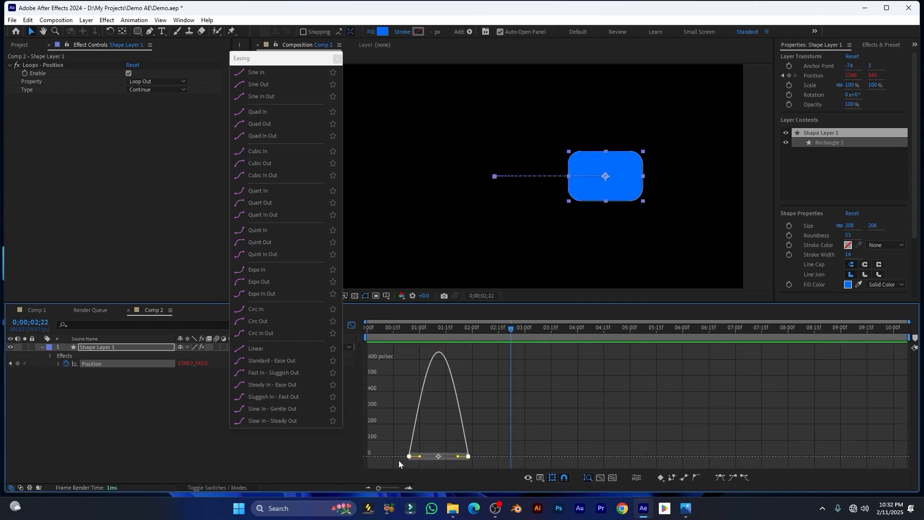
click(254, 114)
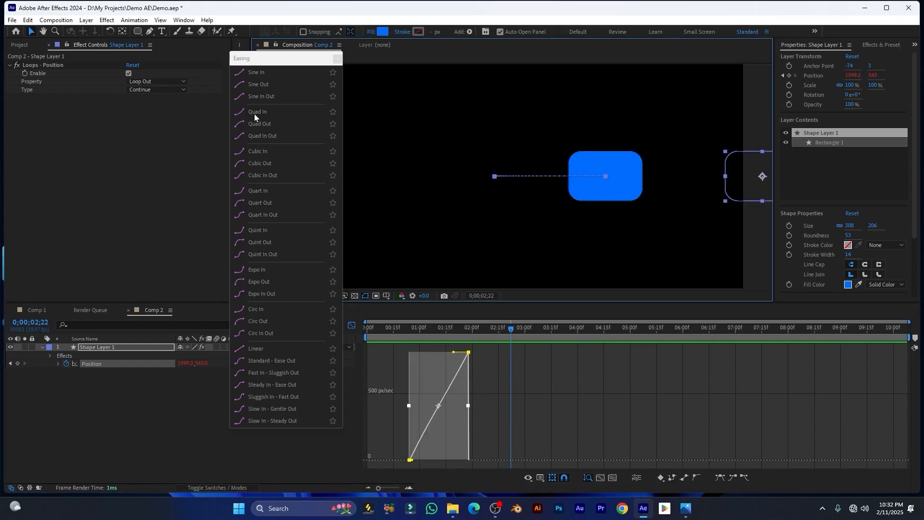
drag(459, 333, 395, 348)
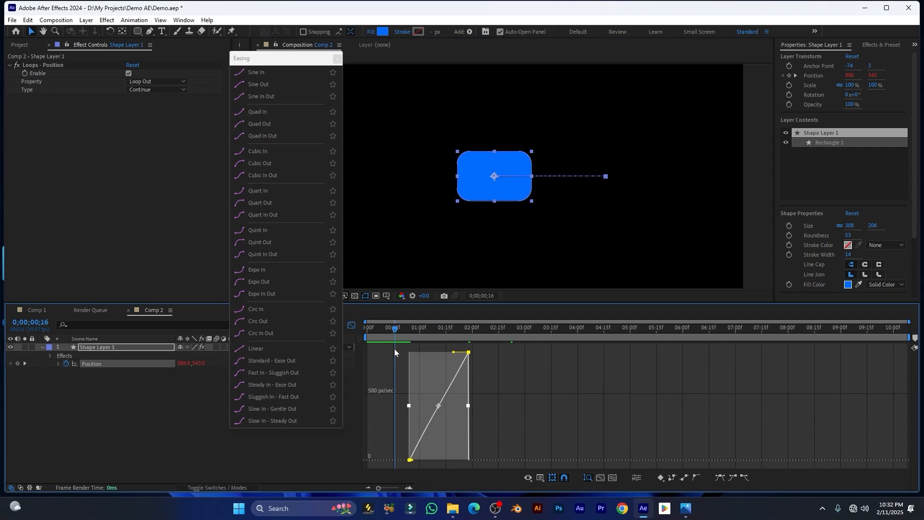
key(space)
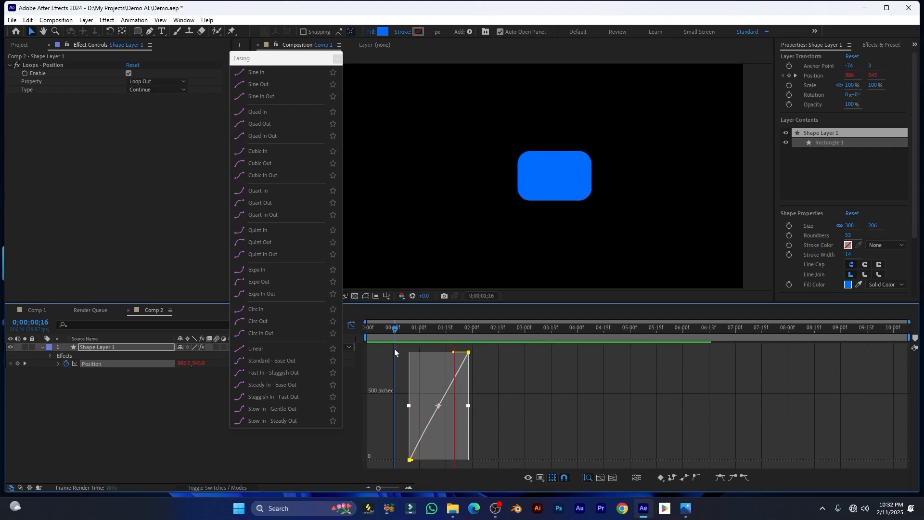
key(space)
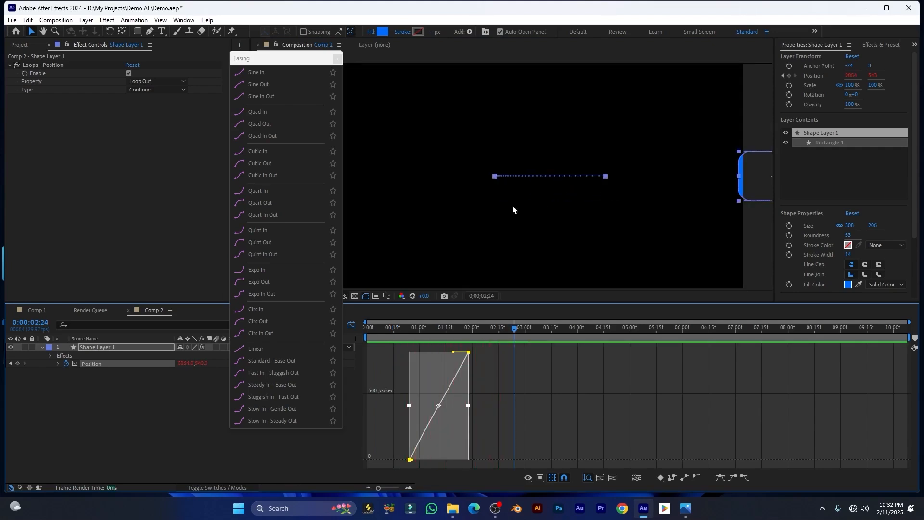
click(35, 66)
Delete the Loops - Position effect and reselect both keyframes in the speed graph
key(Delete)
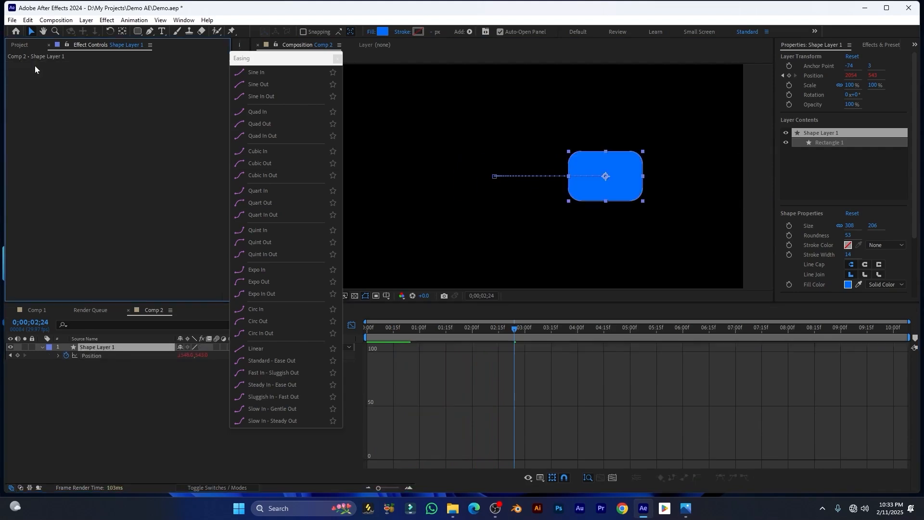
click(350, 326)
drag(472, 365, 406, 352)
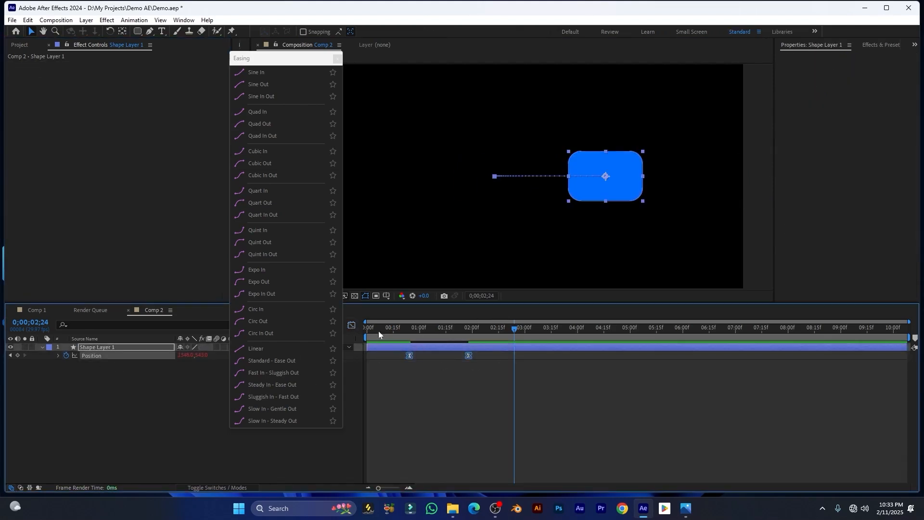
click(352, 325)
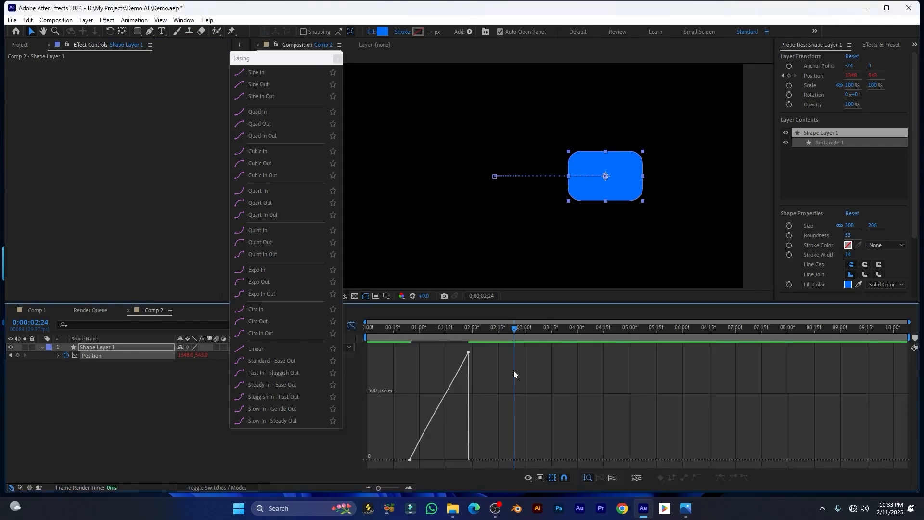
drag(560, 345, 390, 468)
Apply Quad In Out easing and preview it from 0;00;00;20
click(415, 328)
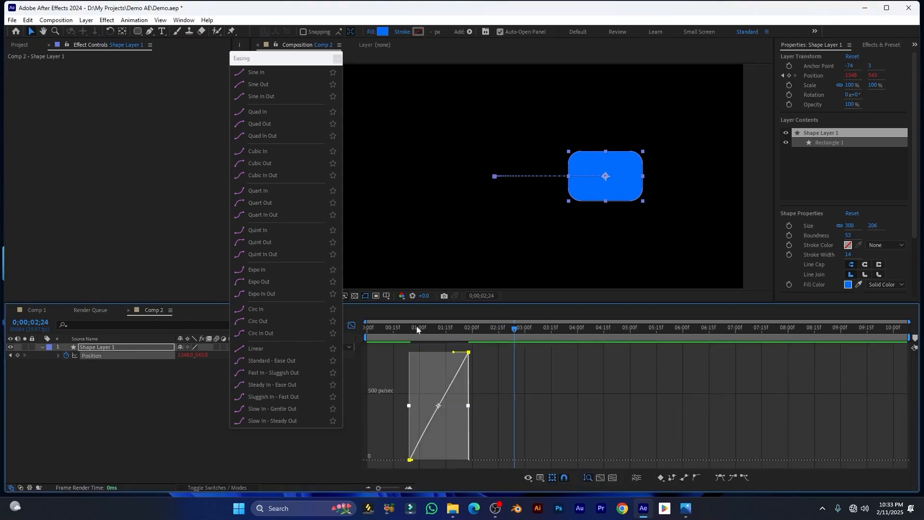
click(271, 137)
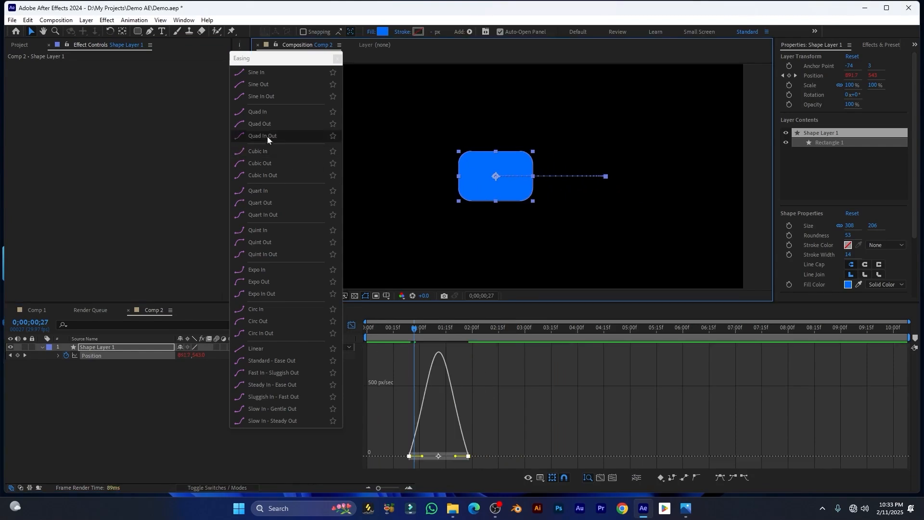
click(402, 337)
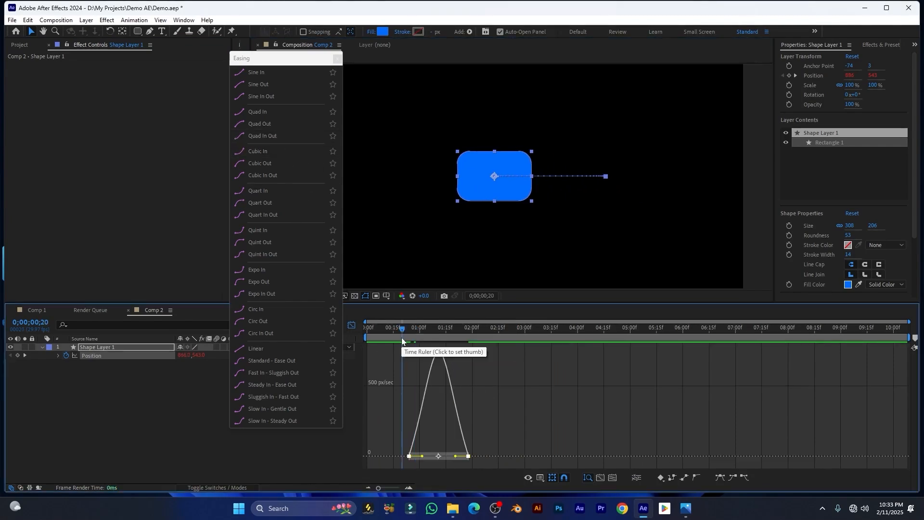
key(space)
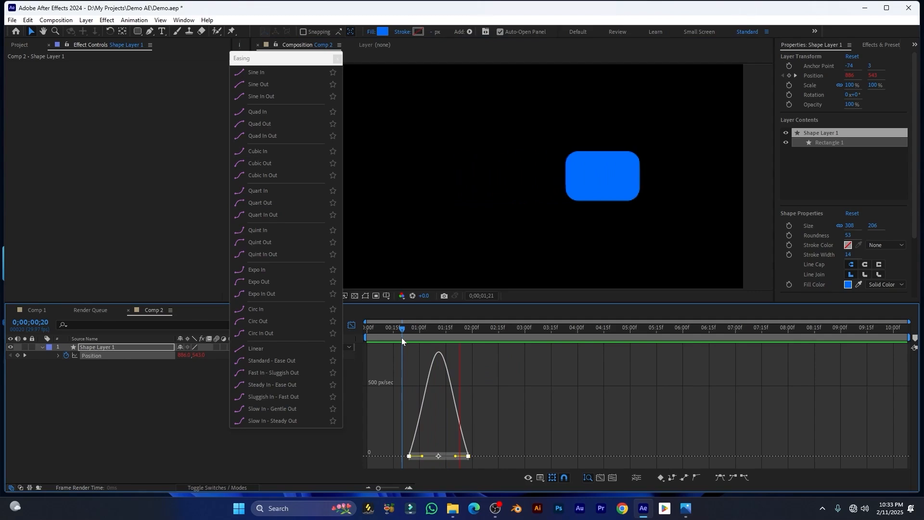
key(space)
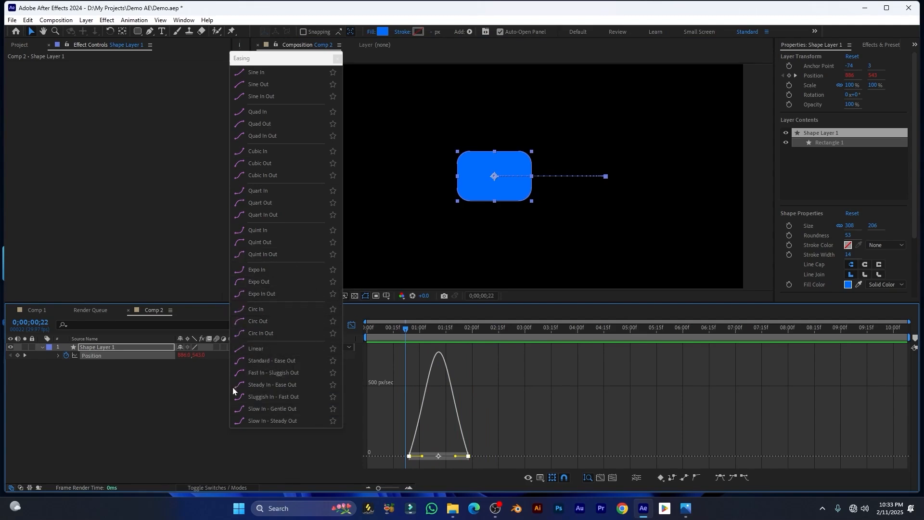
Try Linear, Standard - Ease Out, Fast In - Sluggish Out, ending on Slow In - Gentle Out
click(255, 350)
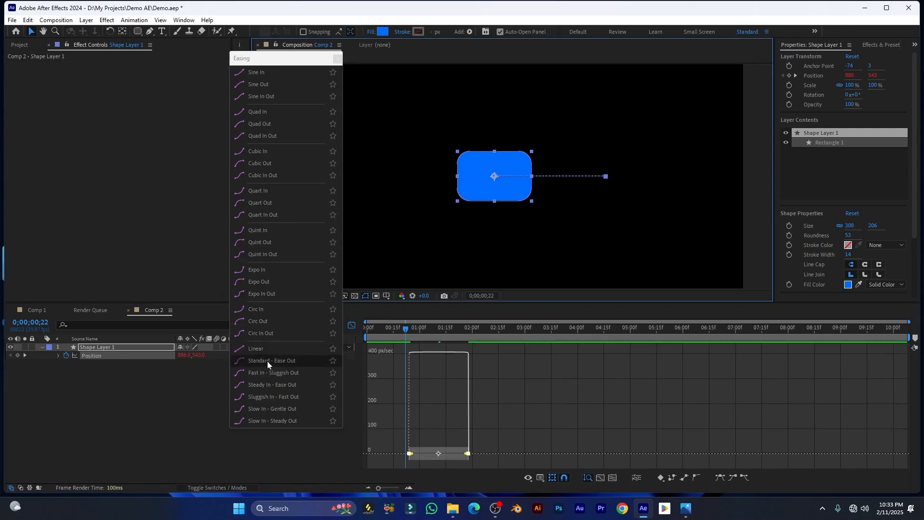
click(267, 364)
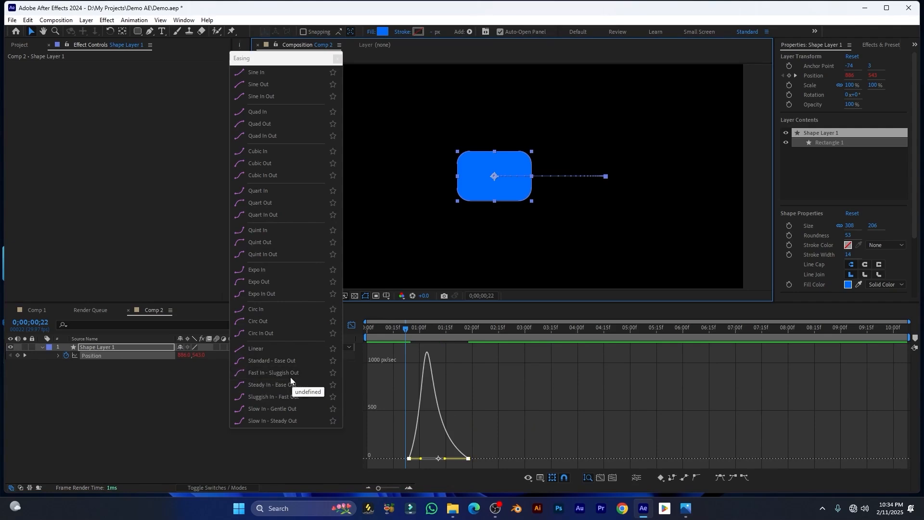
click(275, 372)
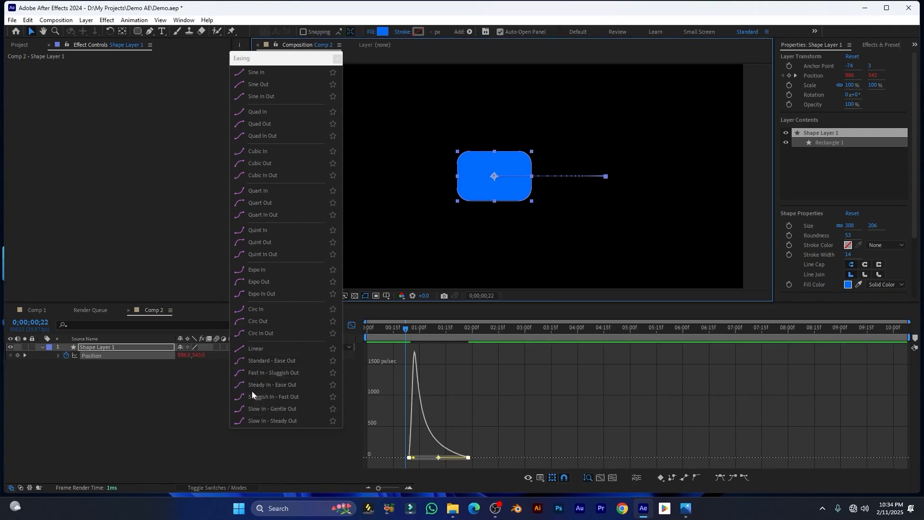
click(297, 393)
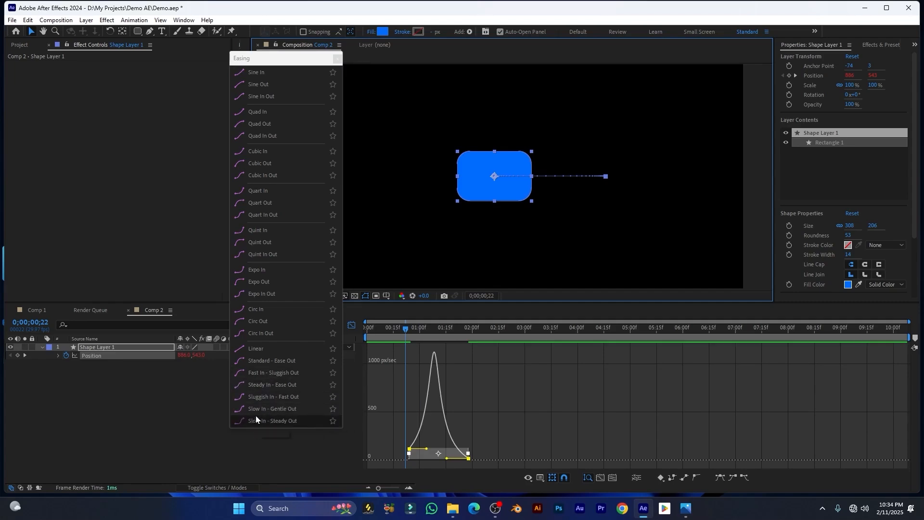
click(265, 411)
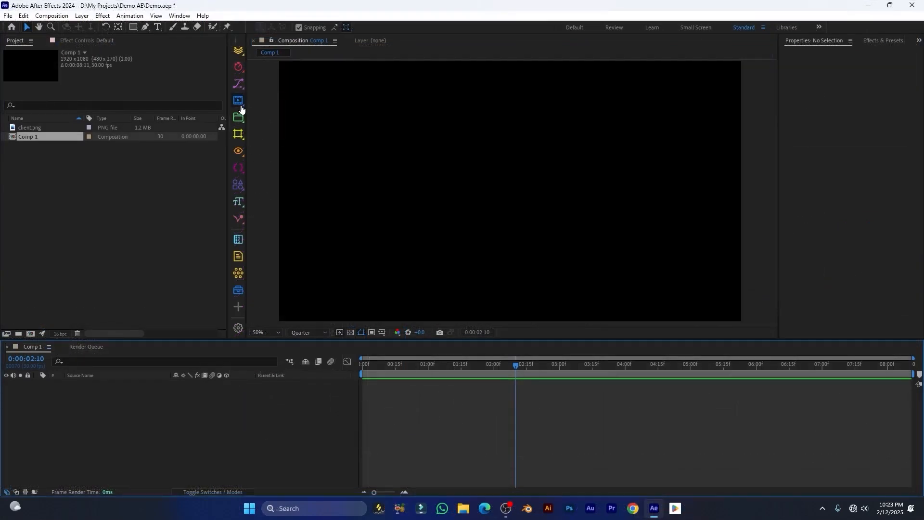
Float the composition tools window and drag school.png and the screenshot into Comp 1
click(239, 100)
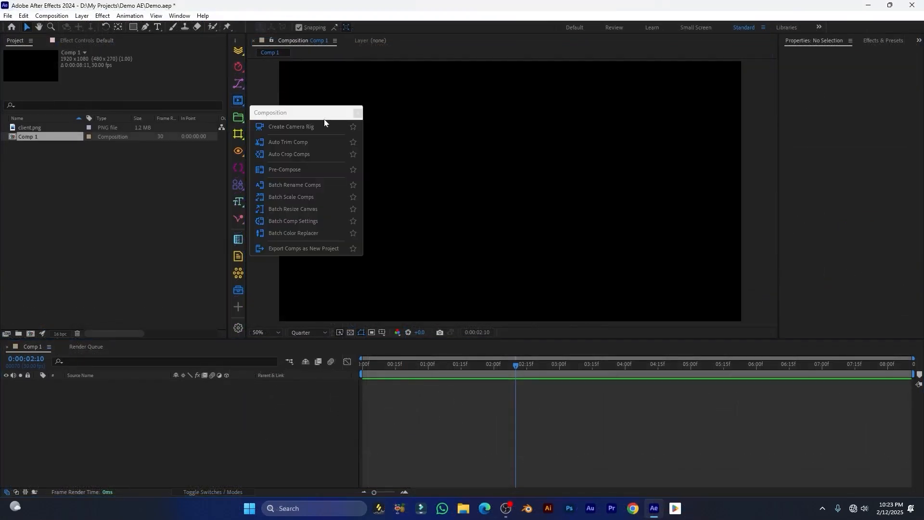
click(350, 112)
drag(263, 97, 280, 98)
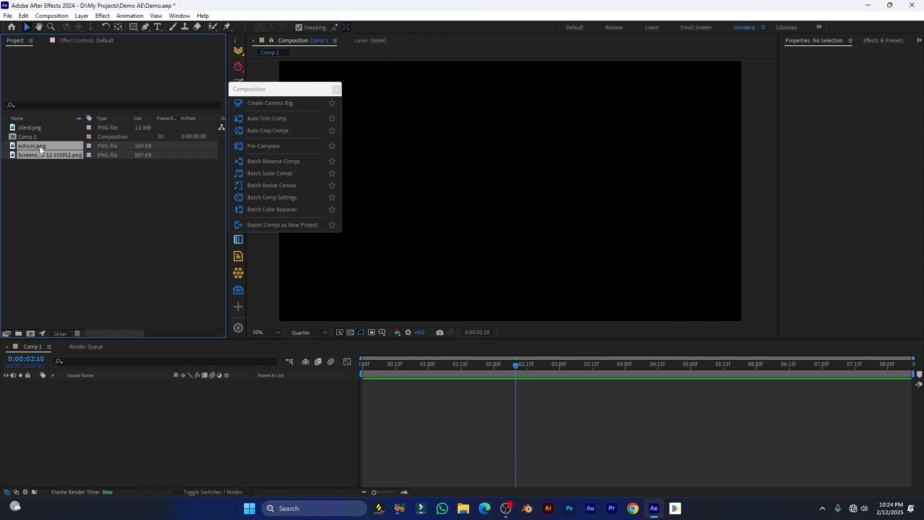
drag(40, 147, 89, 394)
scroll(512, 219, down, 2)
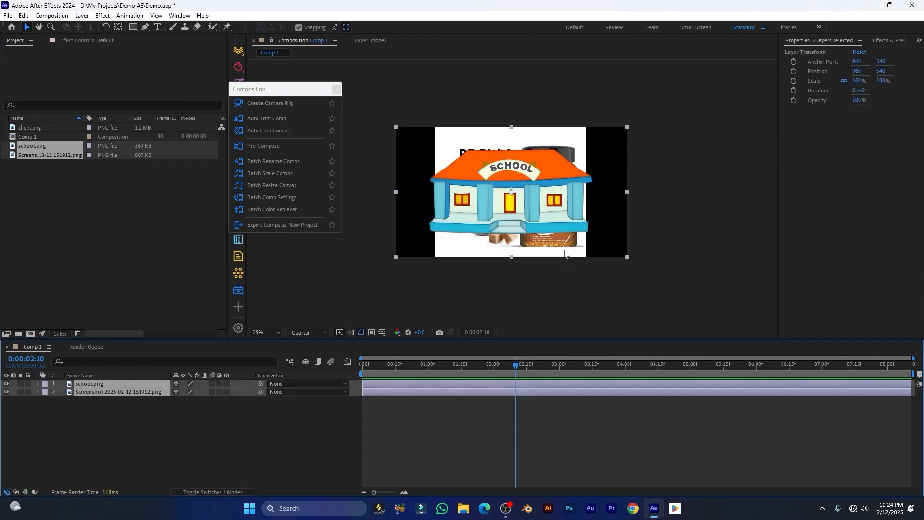
Add a camera rig and show Custom View 1 in a two-view side-by-side layout
click(263, 102)
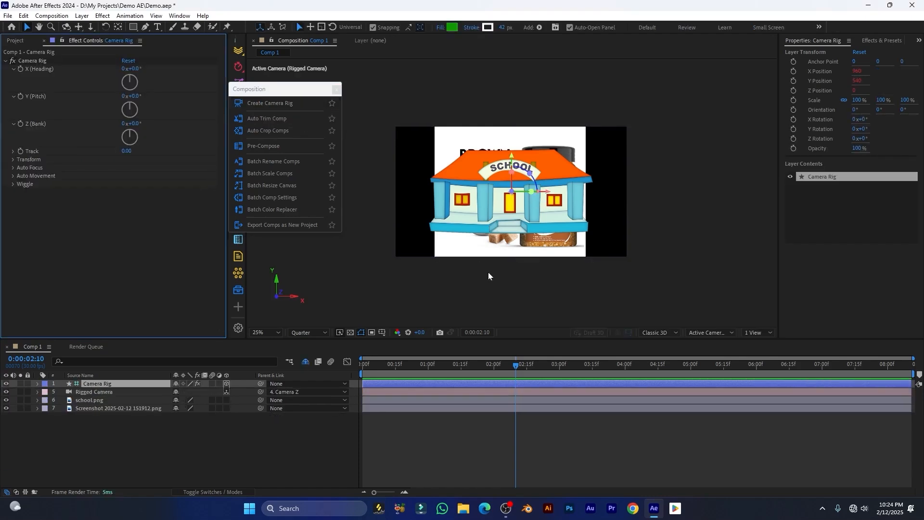
click(721, 331)
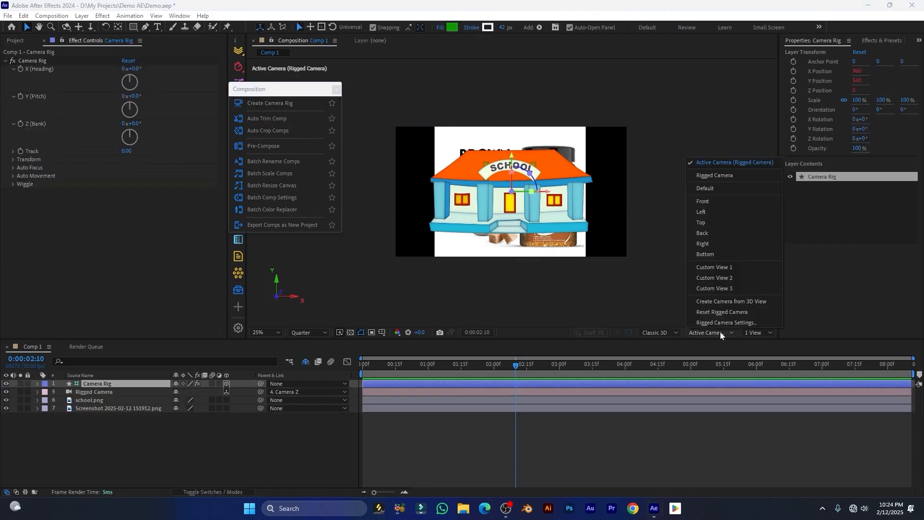
click(711, 267)
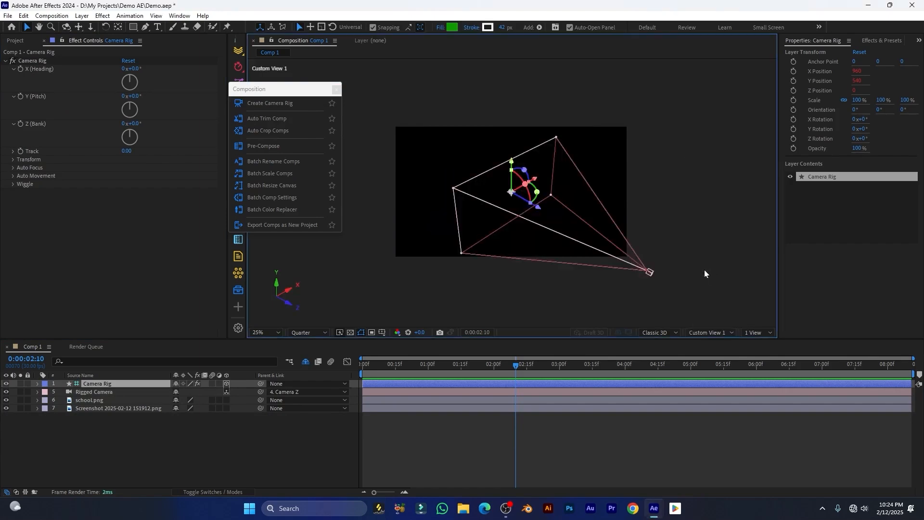
click(758, 332)
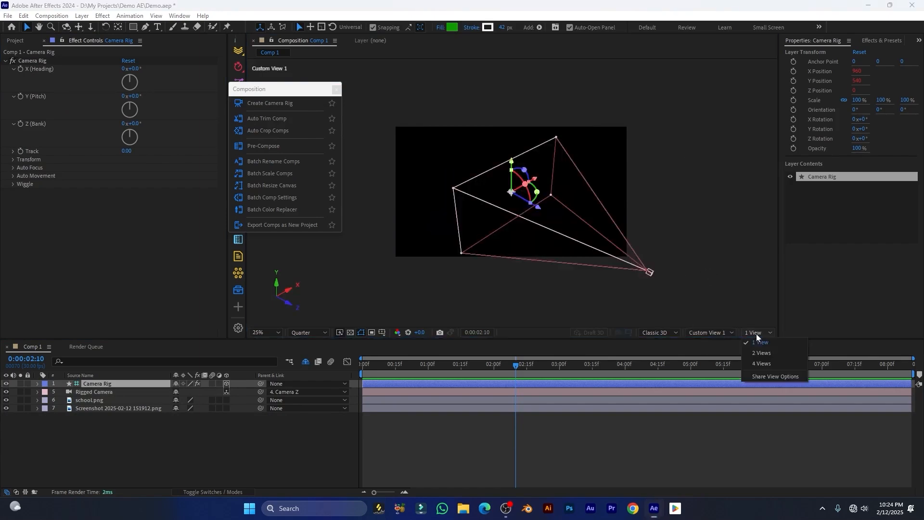
click(765, 364)
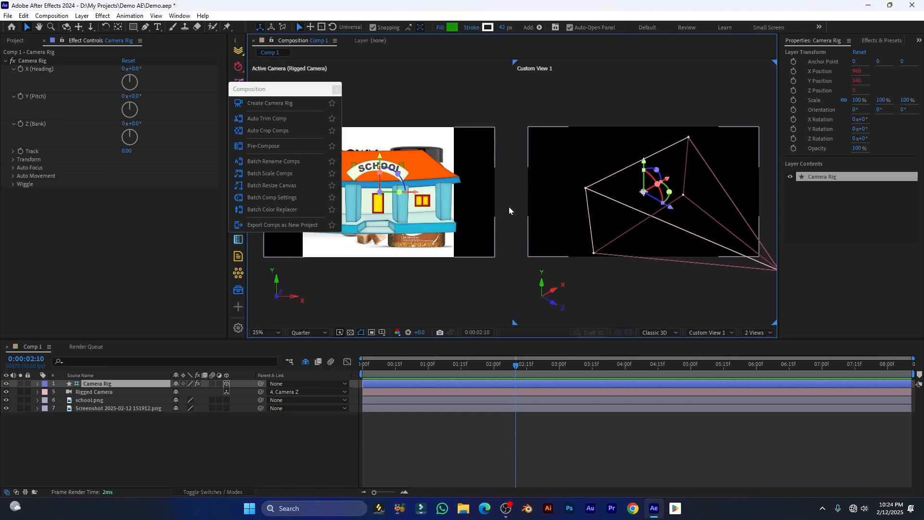
Make school.png and the screenshot layer 3D, then select the Camera Rig layer
drag(306, 90, 271, 176)
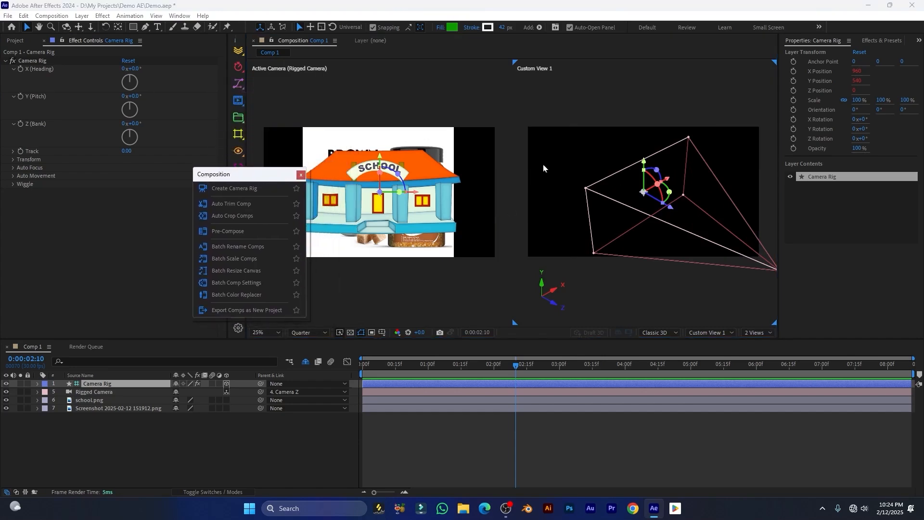
click(96, 426)
click(85, 402)
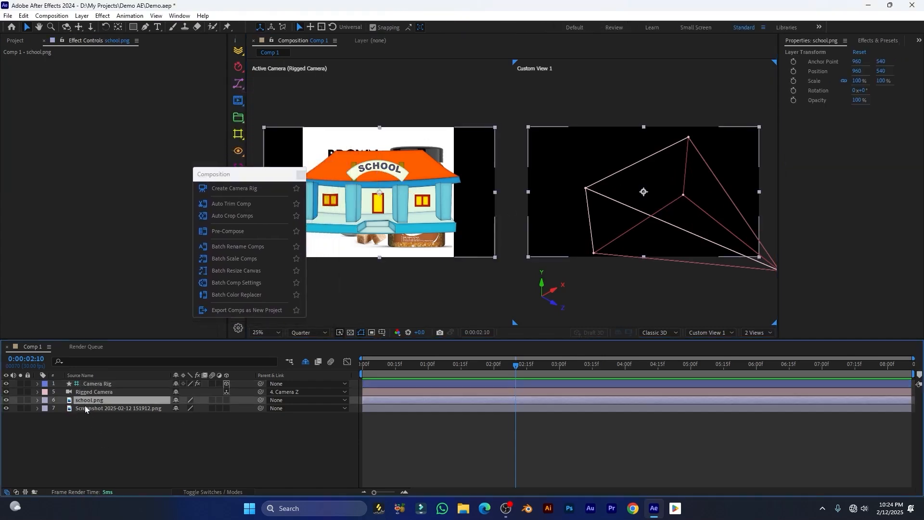
click(228, 400)
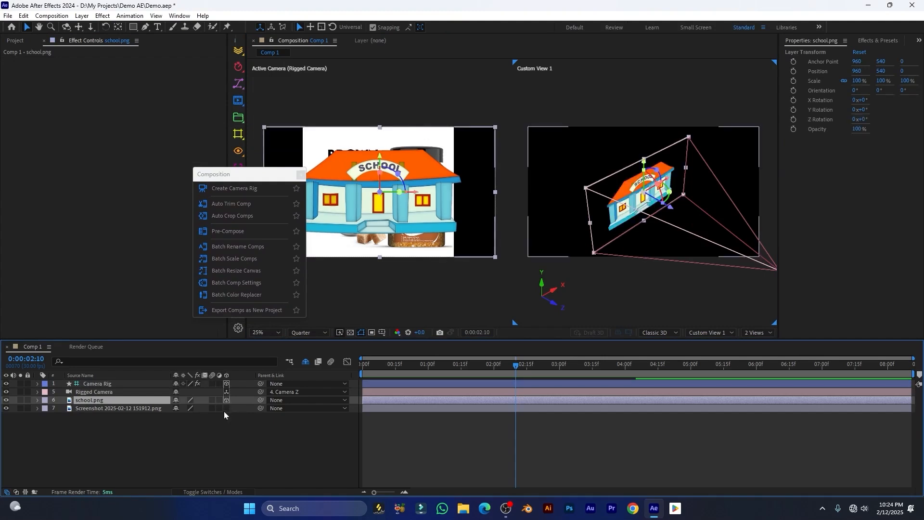
click(225, 410)
drag(255, 179, 860, 159)
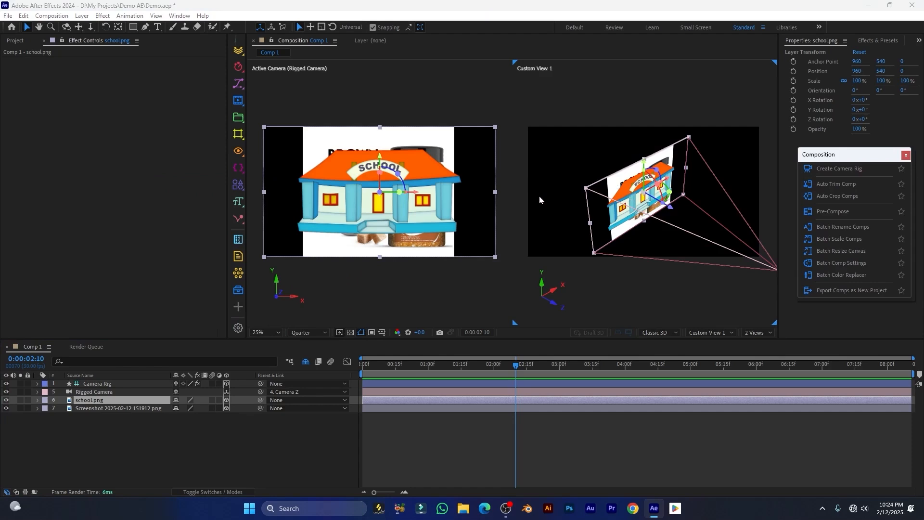
click(97, 383)
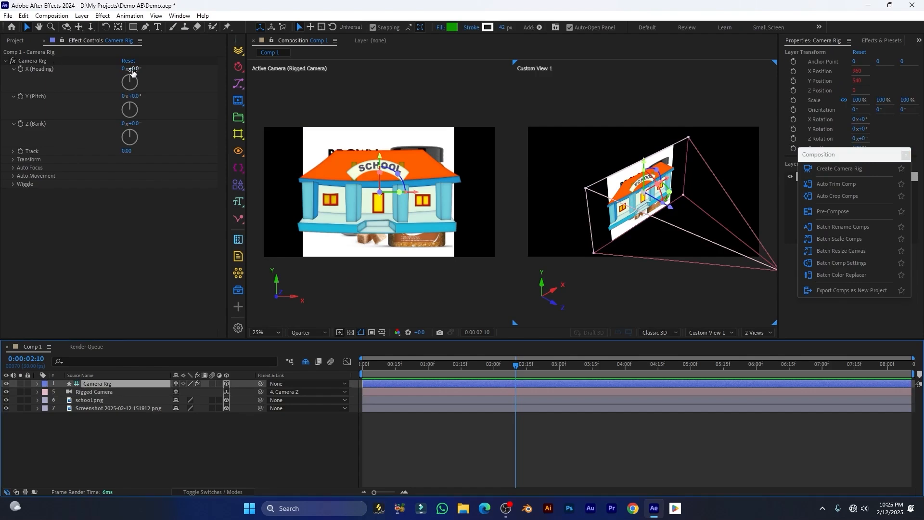
Test the rig's heading and pitch, reset both to zero, and move school.png forward to Z -401.1
mouse_move(137, 69)
mouse_down()
mouse_move(114, 67)
mouse_move(151, 64)
mouse_up()
right_click(36, 69)
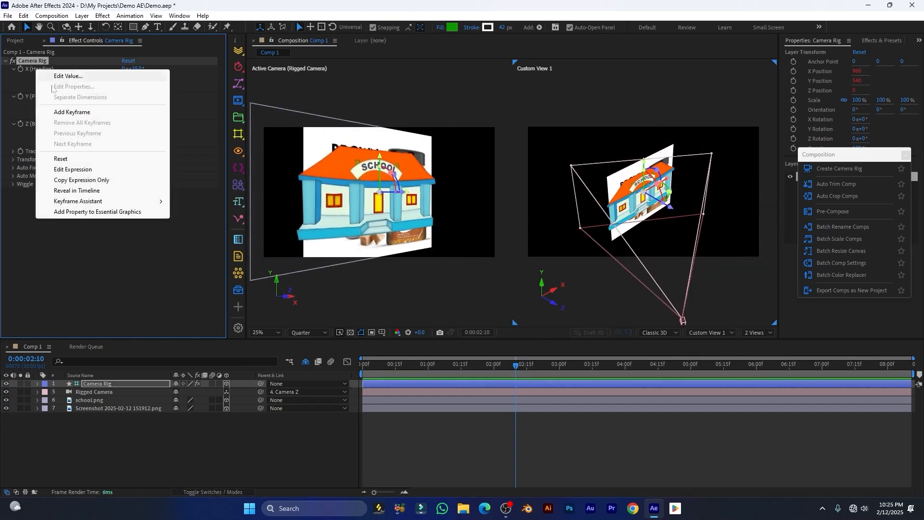
click(60, 159)
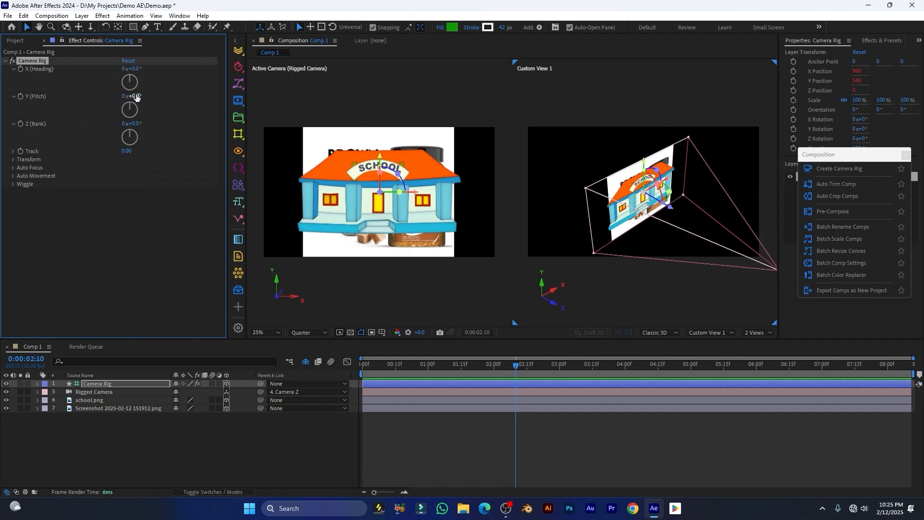
mouse_move(133, 96)
mouse_down()
mouse_move(157, 95)
mouse_move(141, 95)
mouse_up()
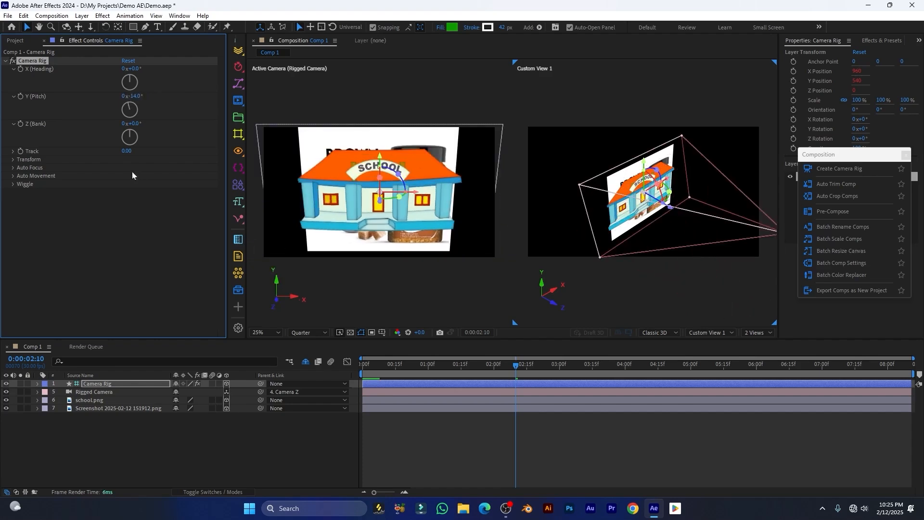
right_click(34, 98)
click(54, 185)
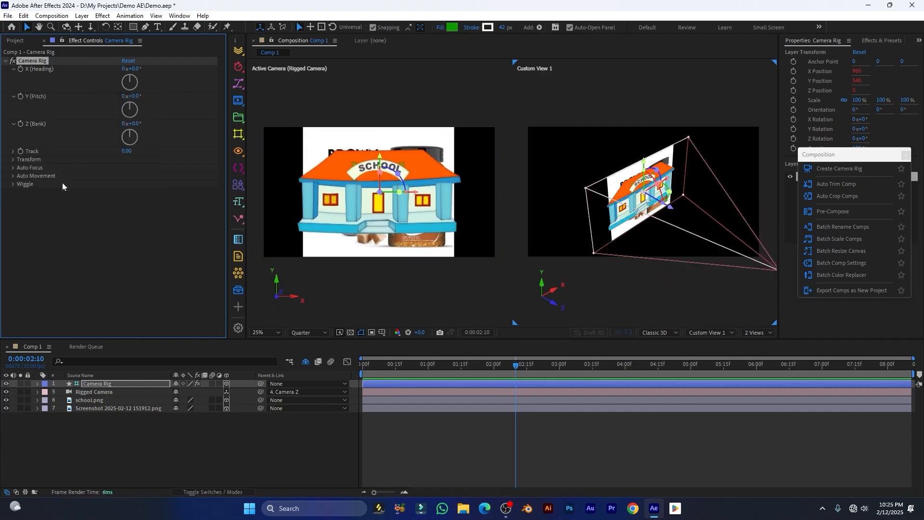
click(103, 399)
drag(669, 206, 631, 197)
Scale the screenshot layer up to 137%, then select the Camera Rig layer
click(102, 407)
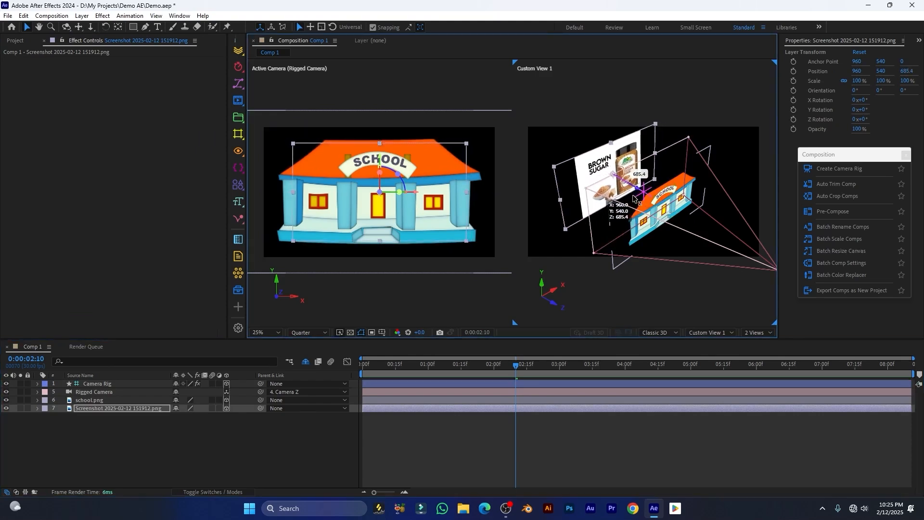
key(s)
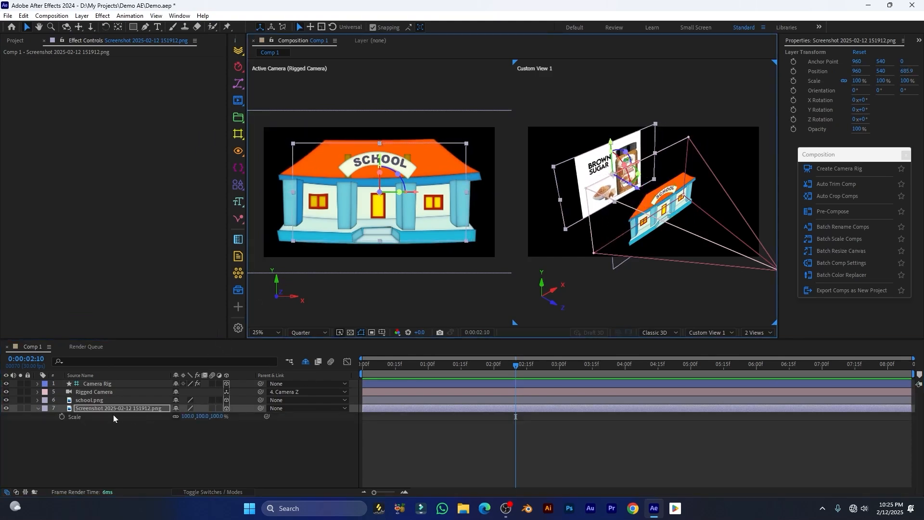
drag(189, 418, 209, 409)
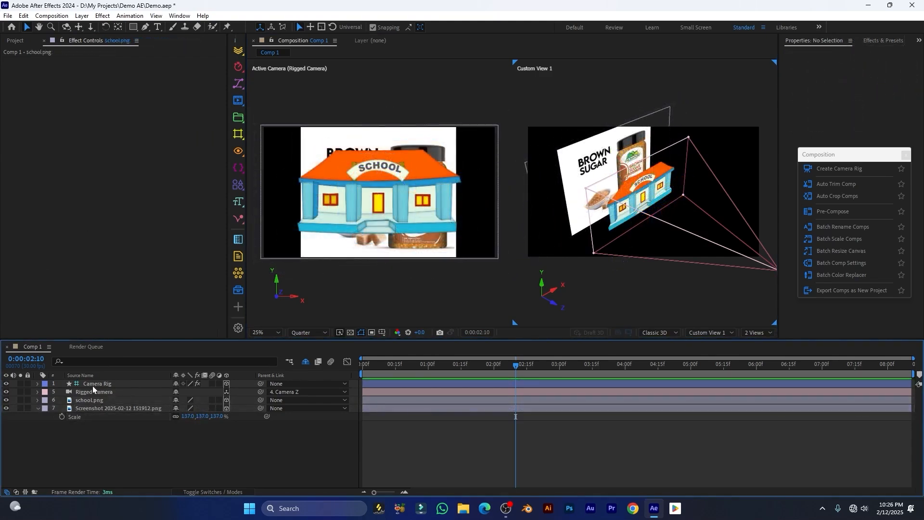
click(94, 385)
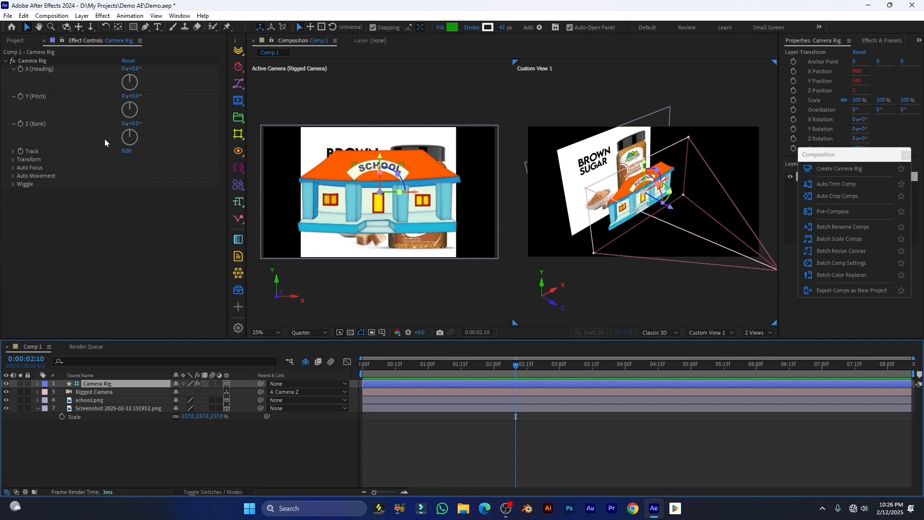
Try the rig's bank, track, truck and pedestal, undoing changes so they stay at zero
mouse_move(130, 123)
mouse_down()
mouse_move(111, 120)
mouse_move(144, 121)
mouse_move(129, 123)
mouse_up()
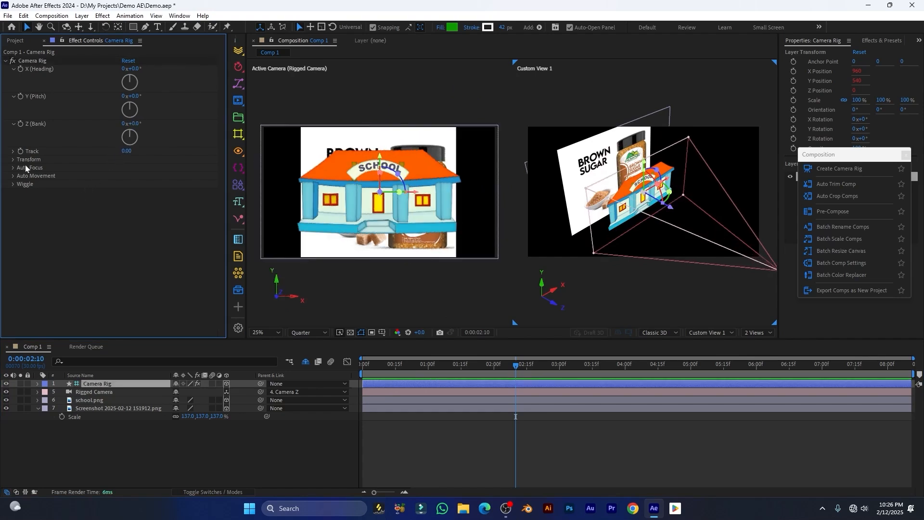
click(13, 151)
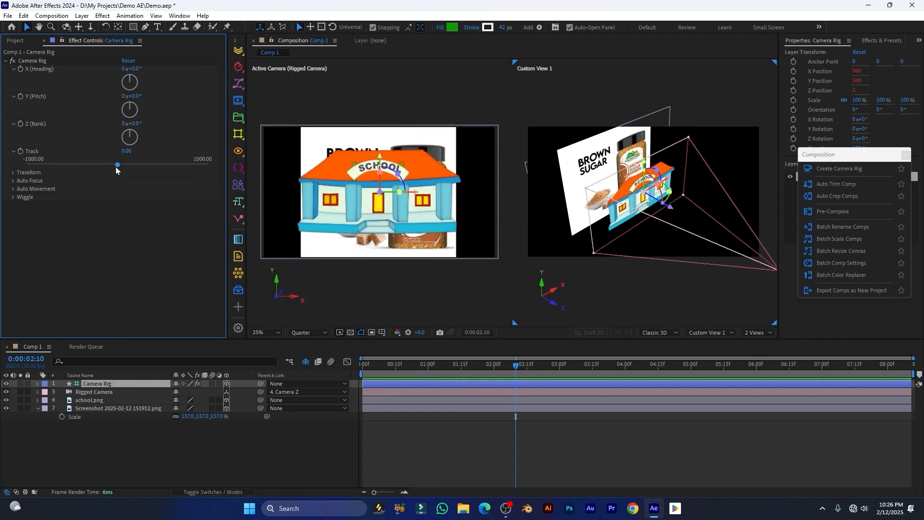
drag(117, 166, 98, 155)
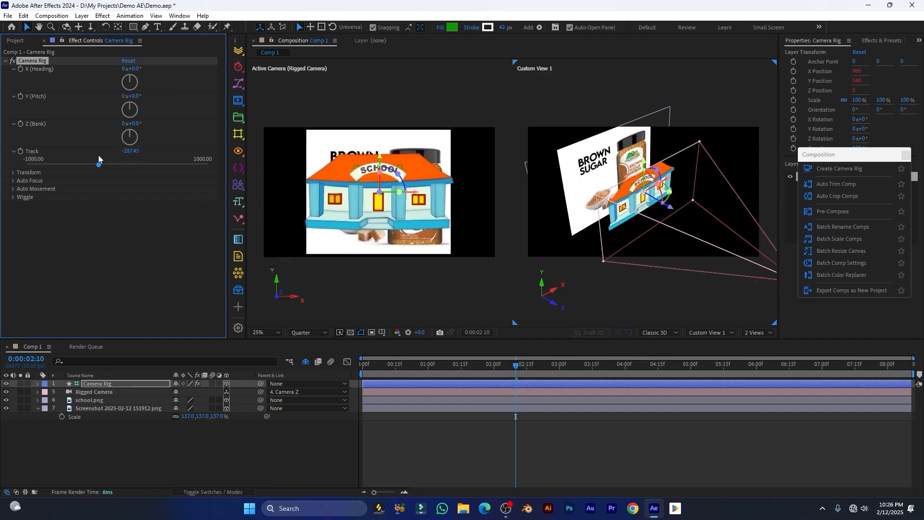
key(ctrl+z)
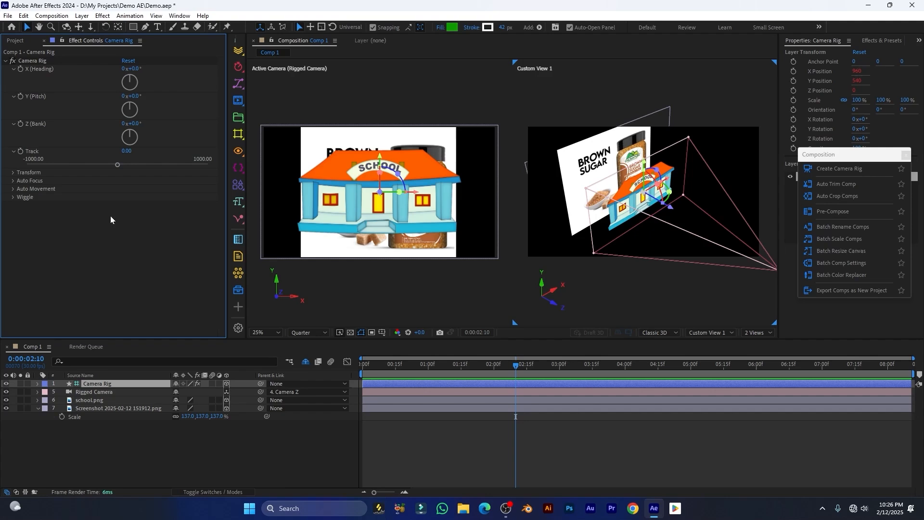
click(12, 172)
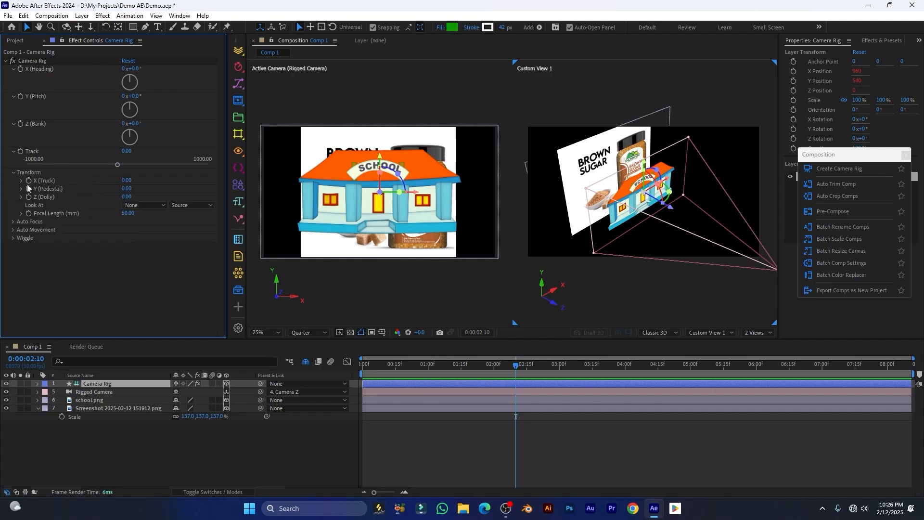
drag(128, 182, 100, 180)
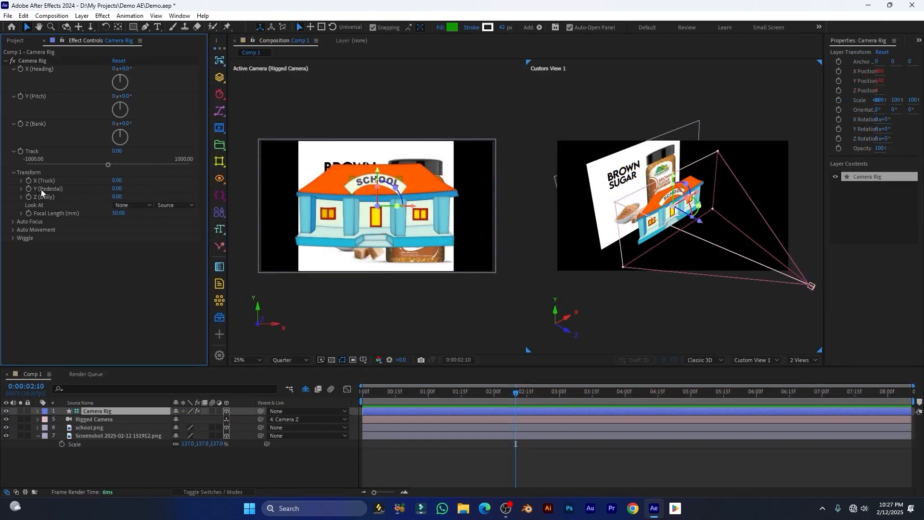
mouse_move(118, 189)
mouse_down()
mouse_move(79, 184)
mouse_move(106, 185)
mouse_up()
key(ctrl+z)
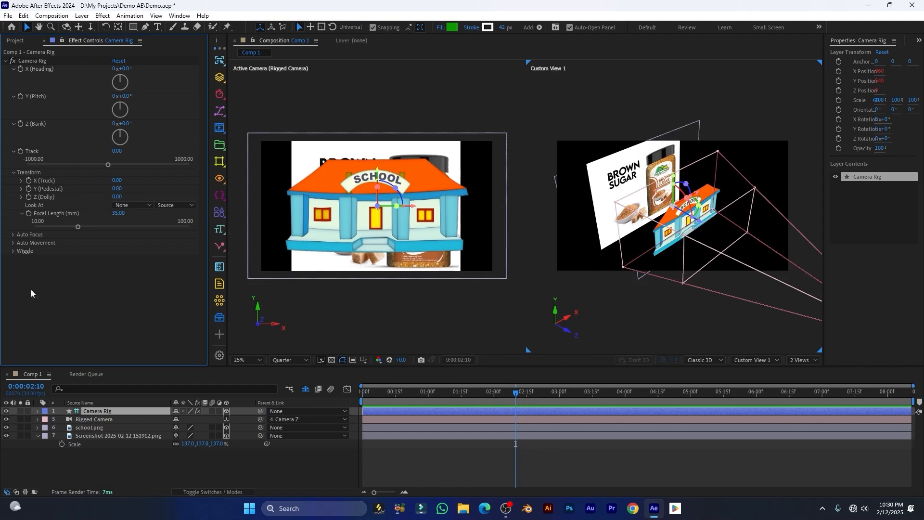
Set the Camera Rig's wiggle frequency and preview the shake from the start
click(13, 252)
key(Home)
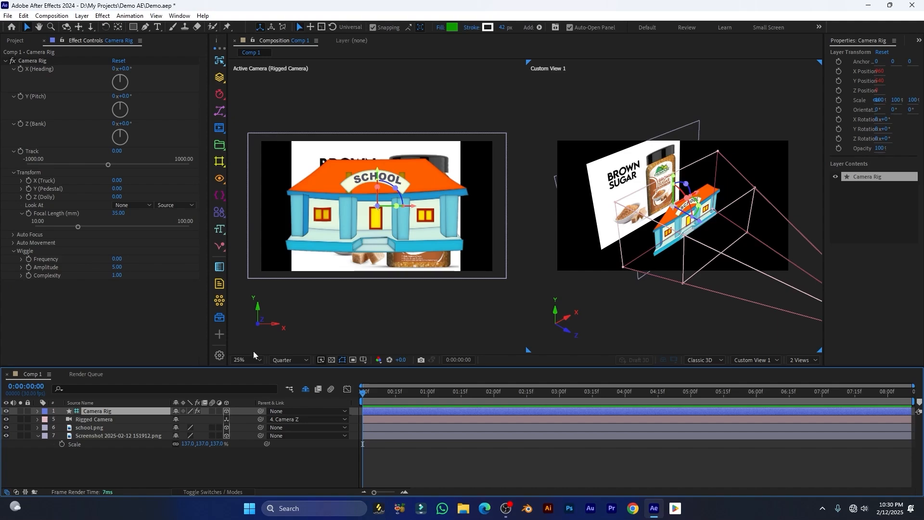
drag(118, 258, 135, 275)
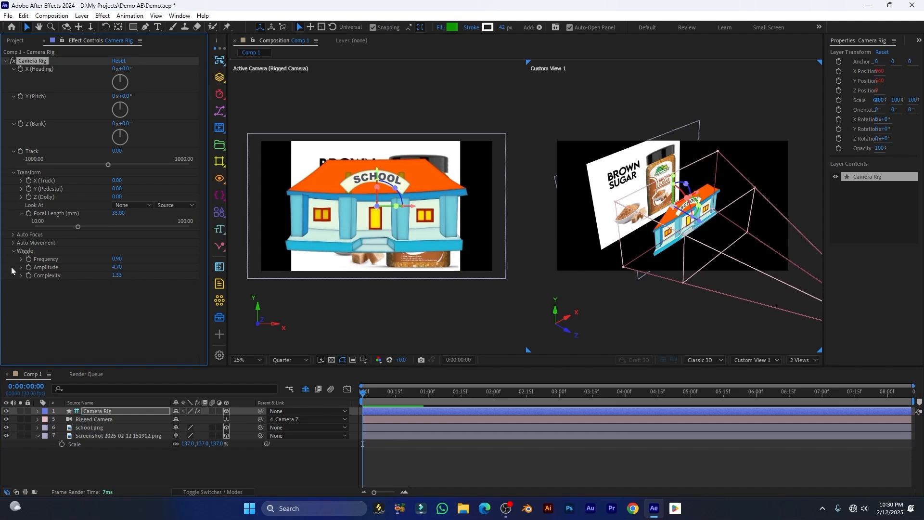
key(space)
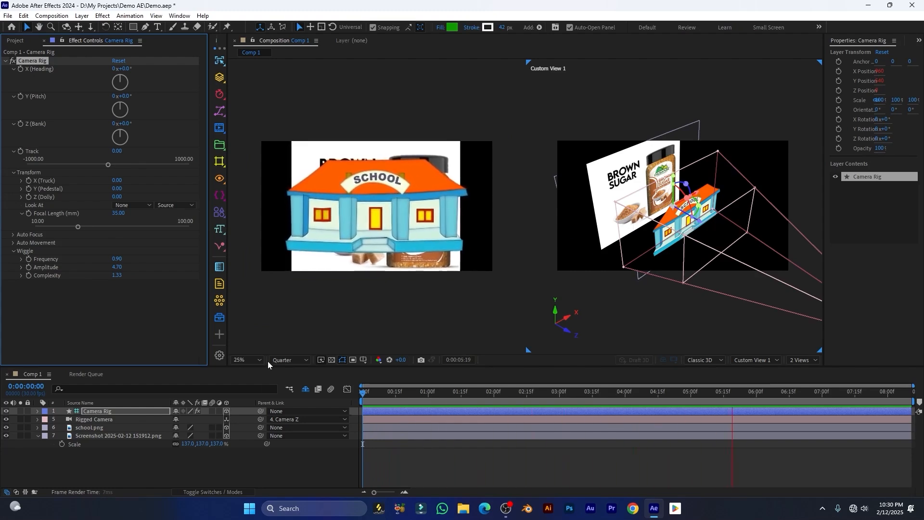
key(space)
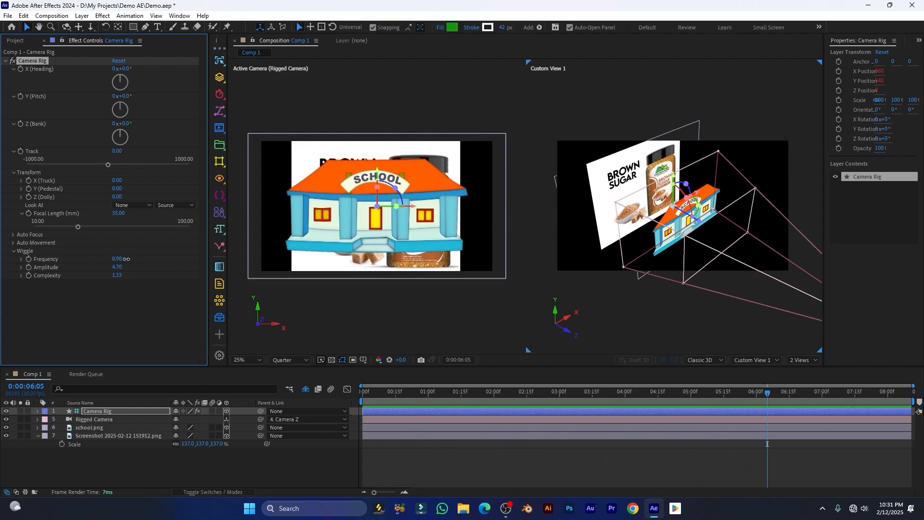
Raise the wiggle frequency further and replay the preview from the beginning
drag(126, 259, 138, 259)
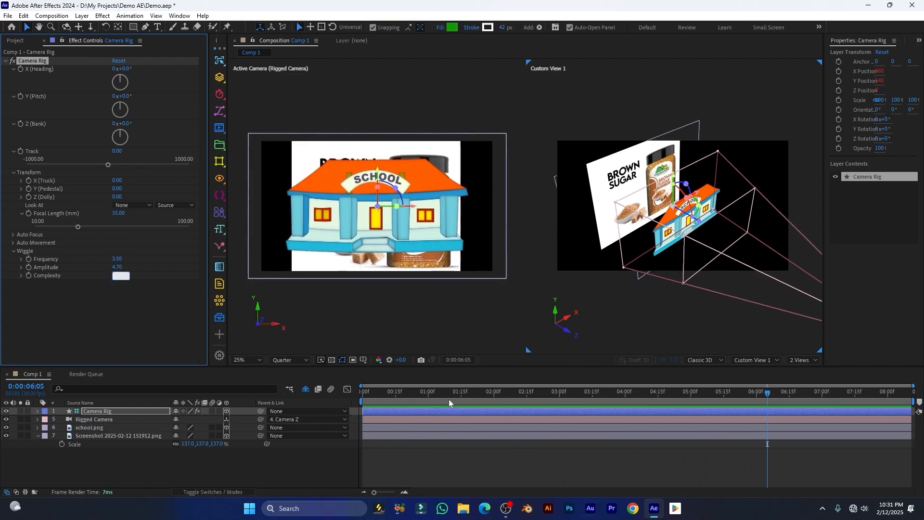
click(354, 406)
key(Home)
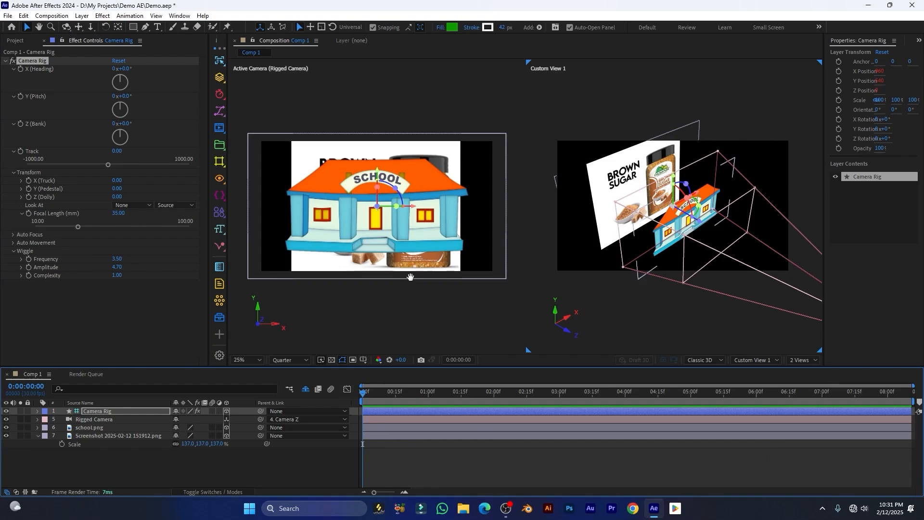
key(space)
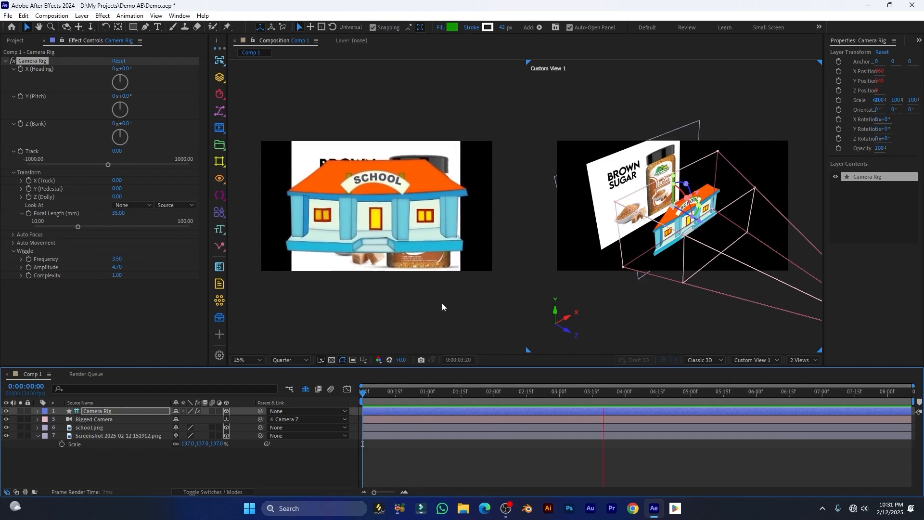
key(space)
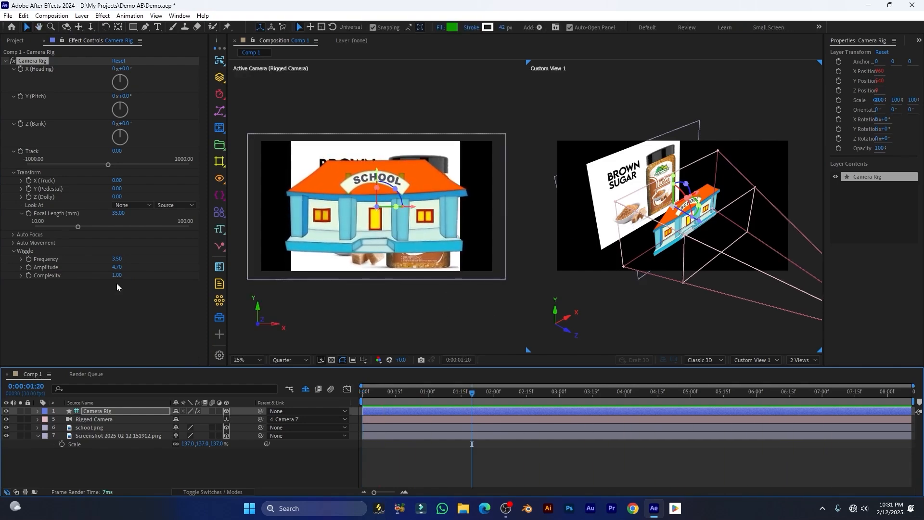
Increase the wiggle complexity to 1.36 and preview the shake again
drag(117, 276, 139, 265)
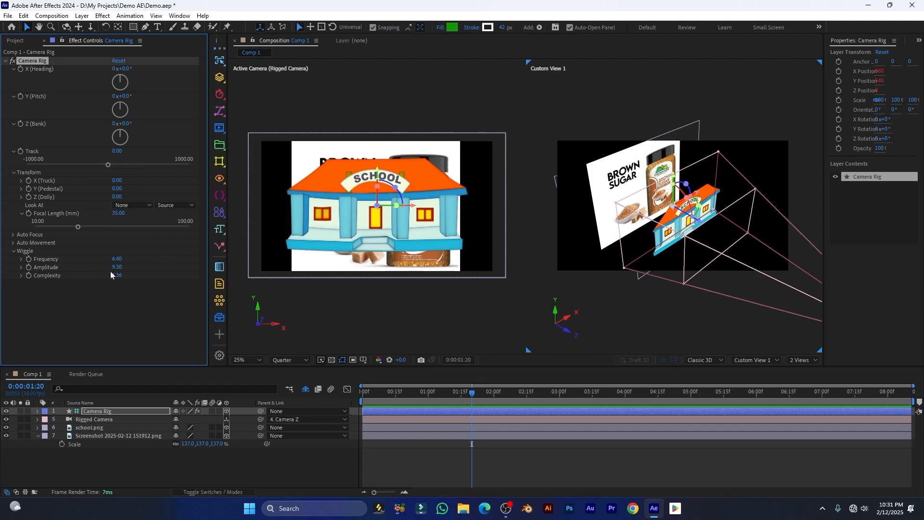
drag(450, 395, 340, 404)
key(space)
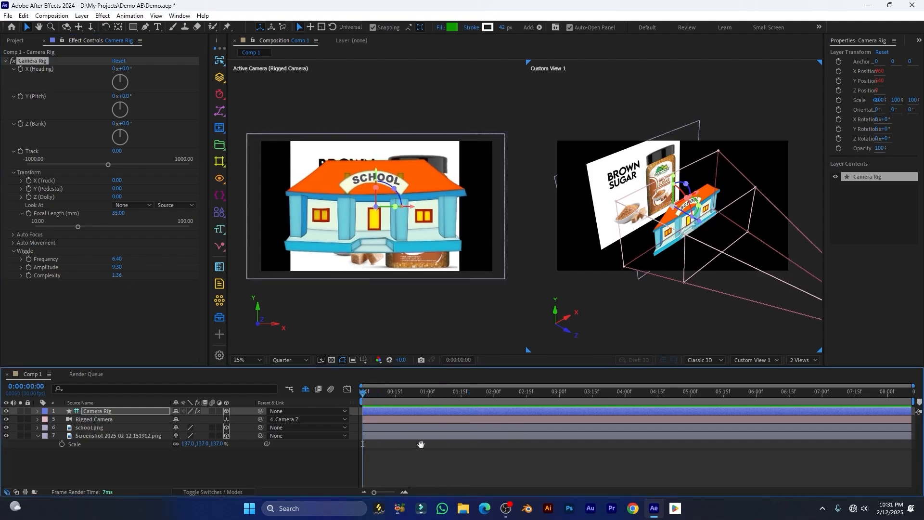
click(340, 324)
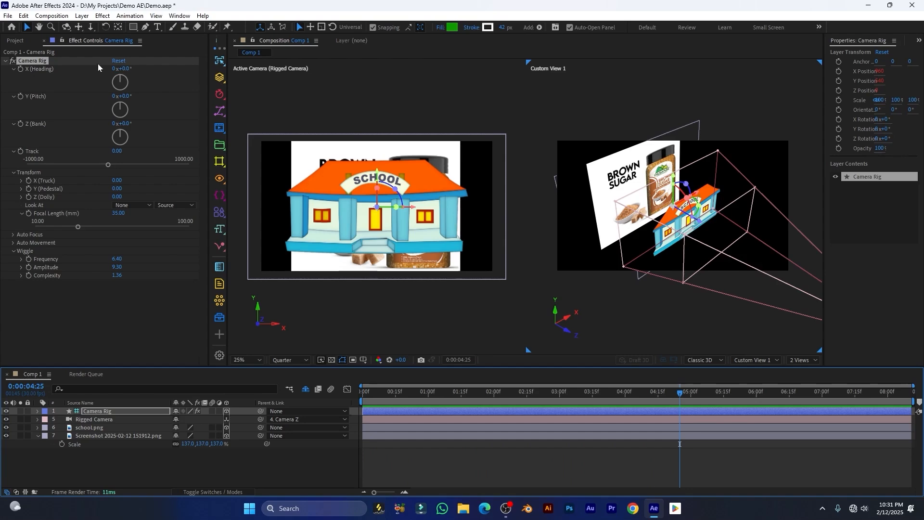
Reset the Camera Rig, float the MoBar composition tools, and jump to 0:00:02:13
click(118, 61)
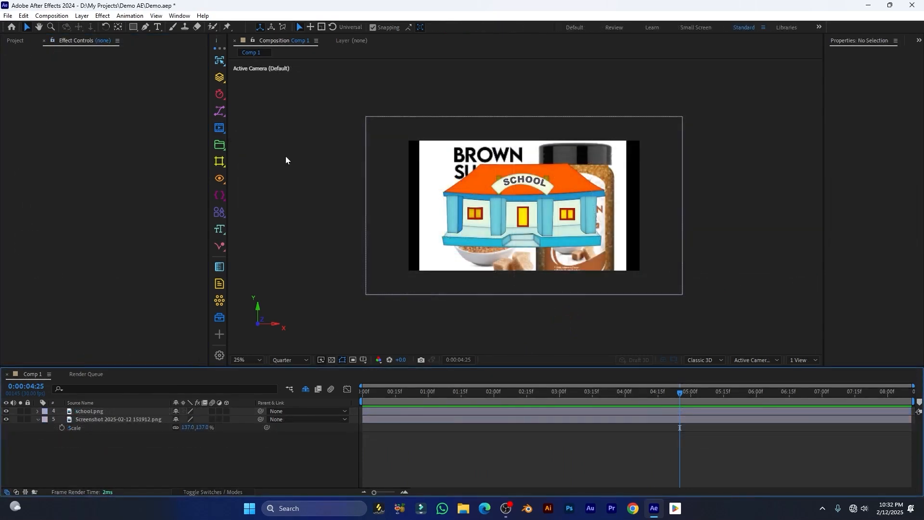
click(220, 134)
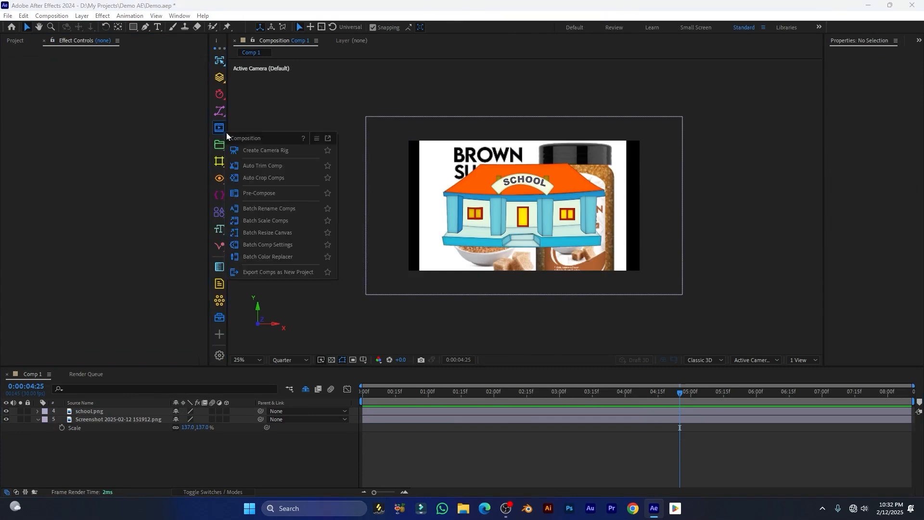
click(329, 140)
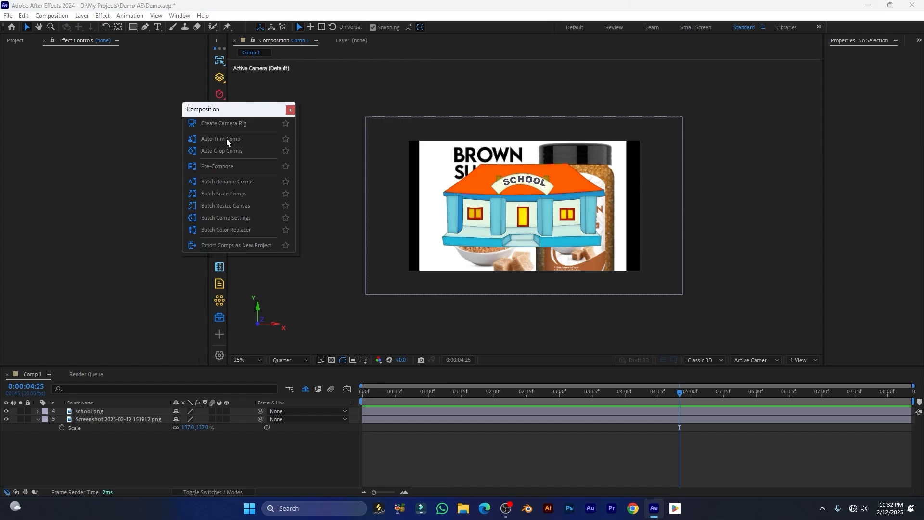
click(523, 392)
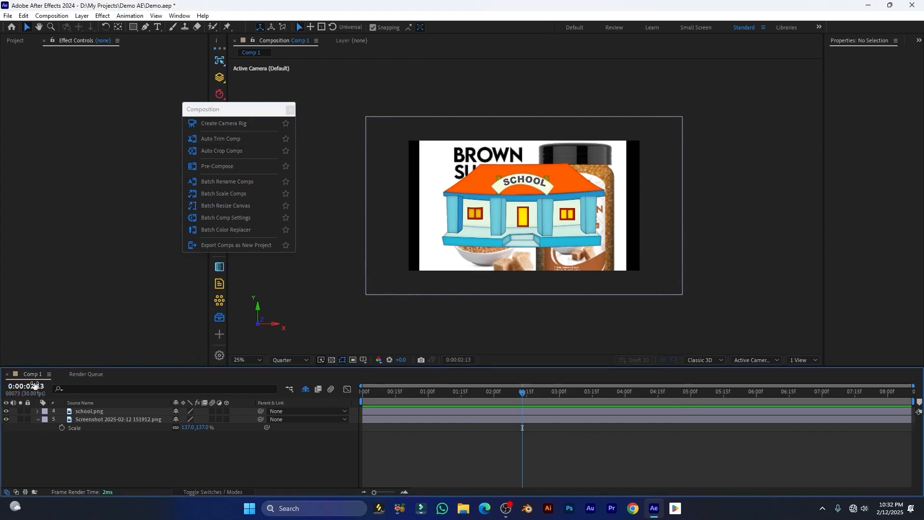
In Comp 1's Composition Settings, enter 15 so the duration reads 0:00:15:11
click(48, 374)
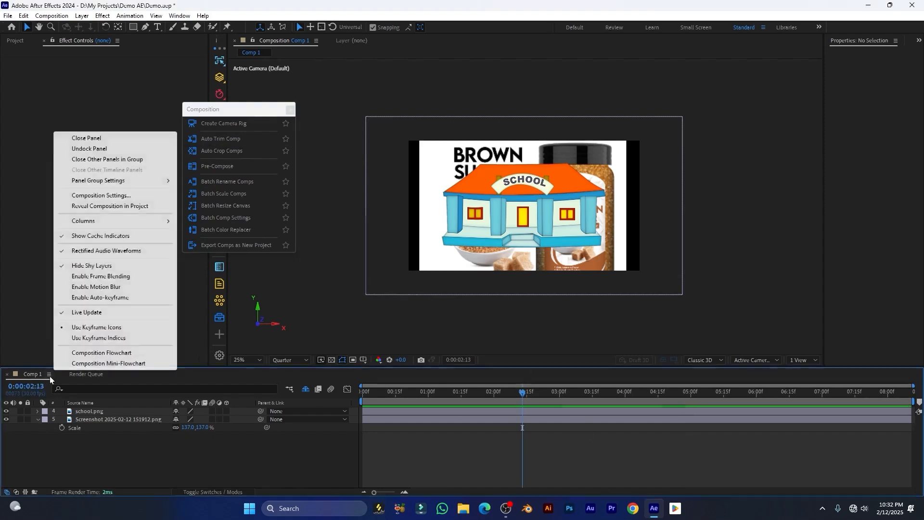
click(104, 194)
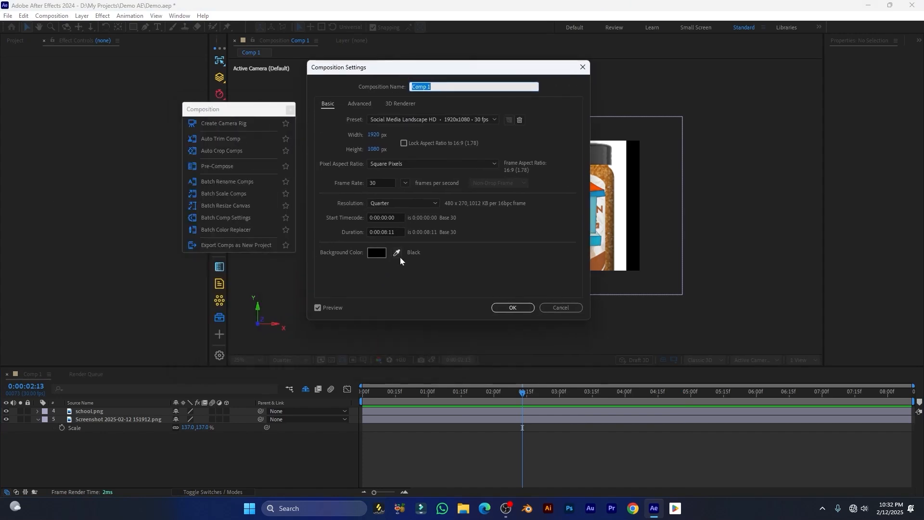
click(386, 233)
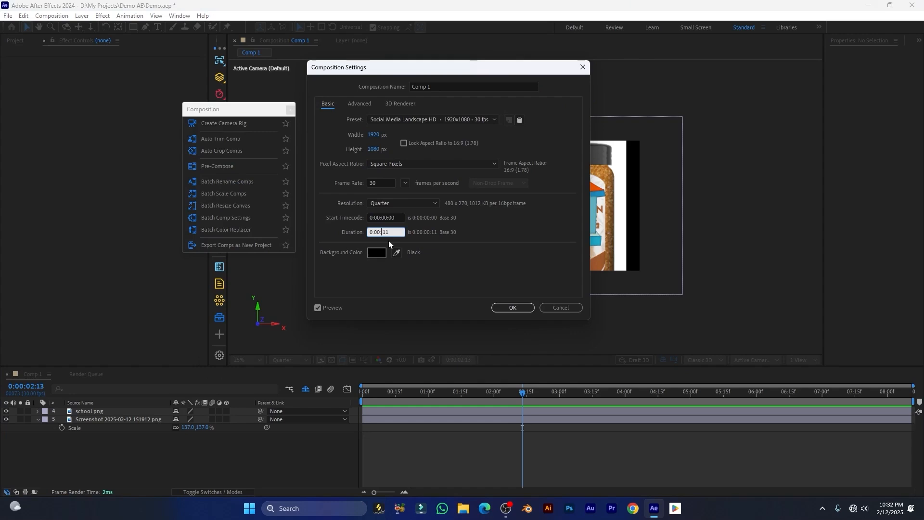
text(15:11)
key(Return)
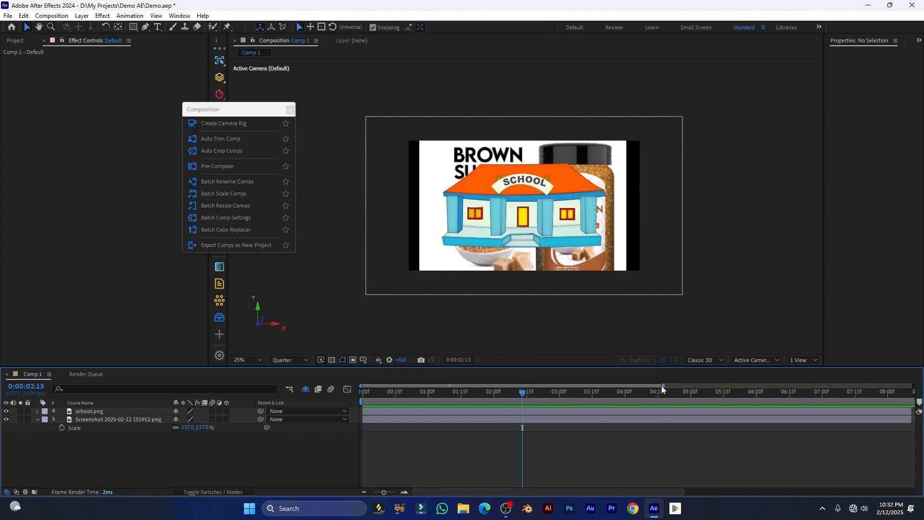
Trim school.png to start at 0:00:04:18 and end at 0:00:09:04
drag(665, 386, 913, 386)
click(910, 420)
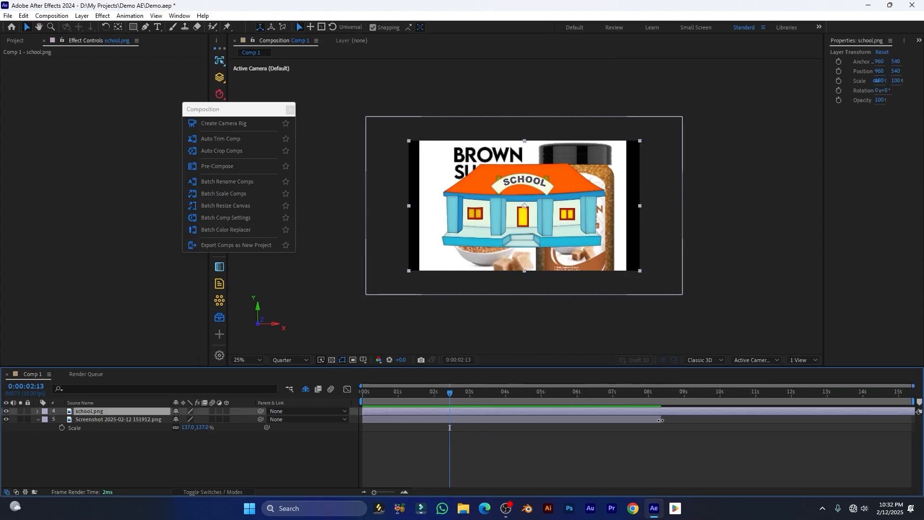
click(90, 413)
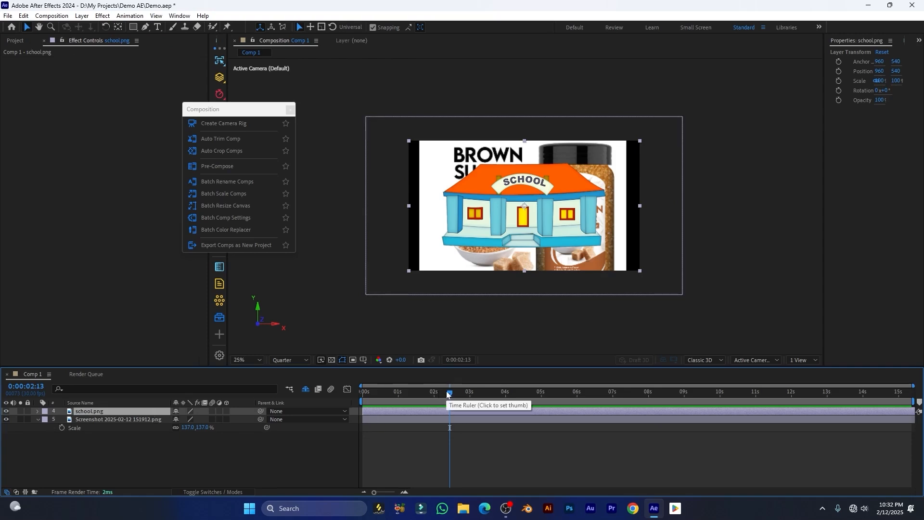
drag(450, 401, 525, 404)
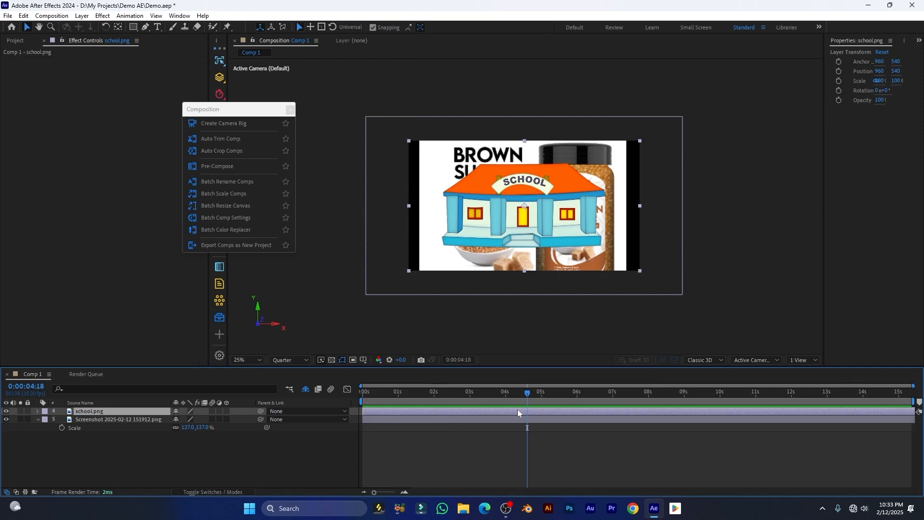
key(alt+bracketleft)
drag(640, 392, 689, 394)
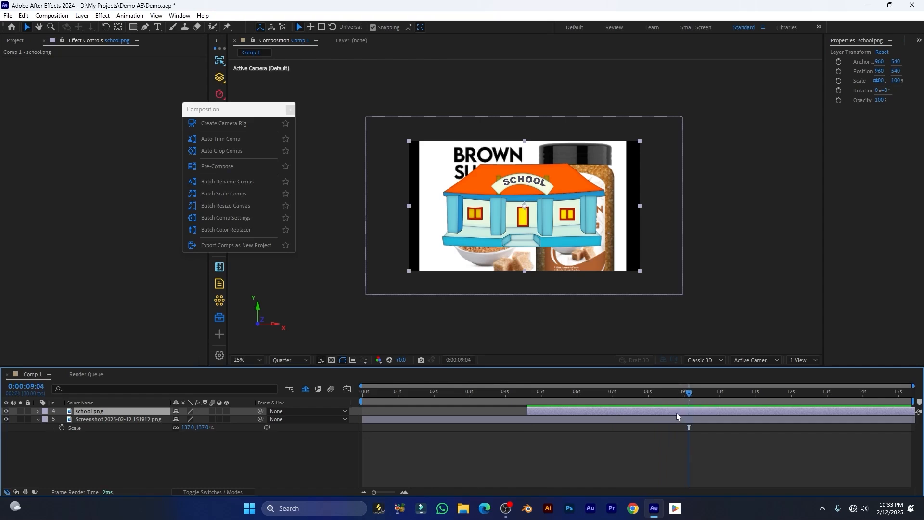
key(alt+bracketright)
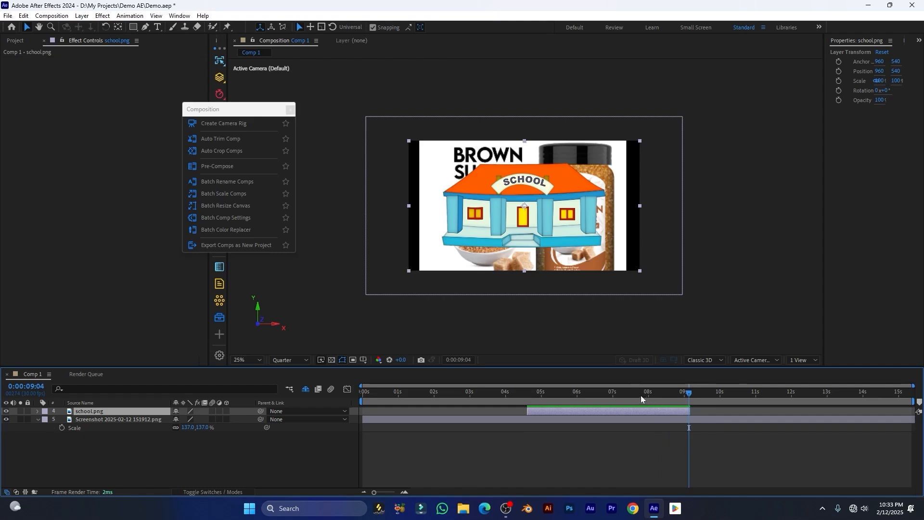
Check the trimmed timing, then auto-trim Comp 1 to its layers with MoBar
drag(632, 394, 686, 402)
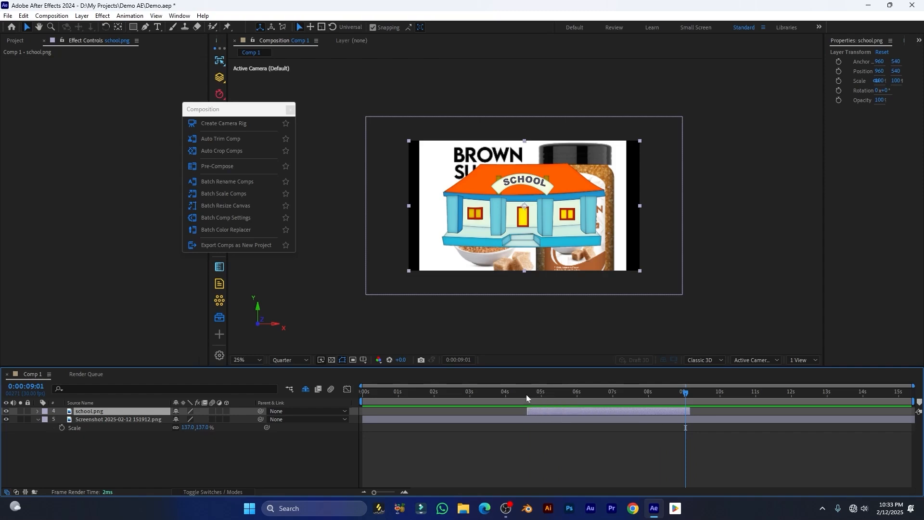
drag(527, 394, 692, 396)
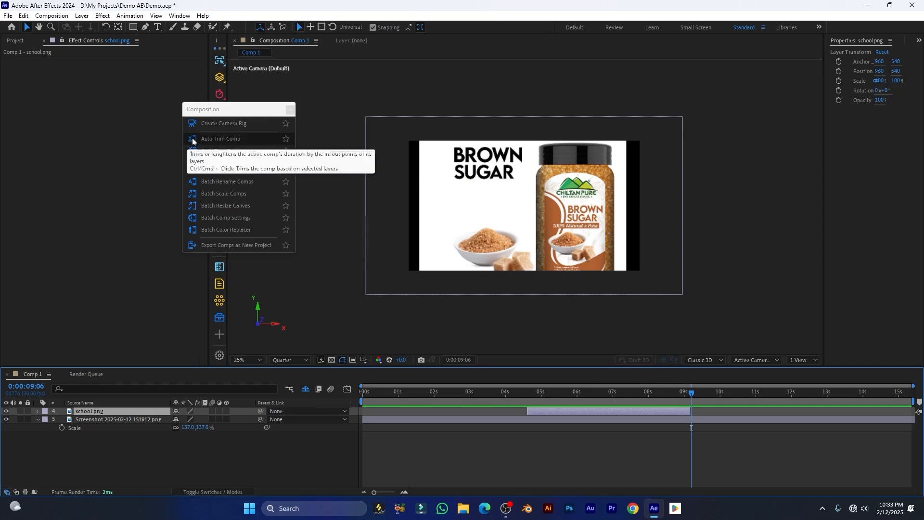
click(212, 140)
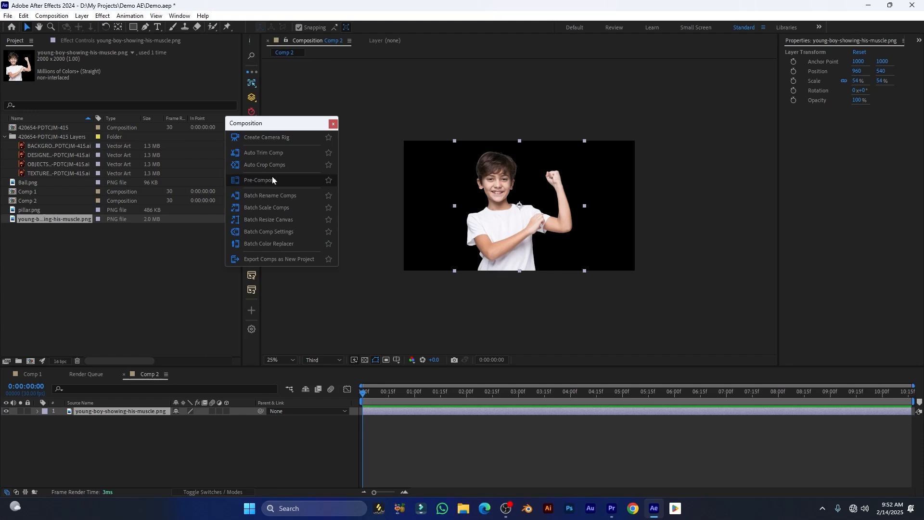
Open MoBar's Auto Crop Comps window and select Comp 2 in the Project panel
click(252, 166)
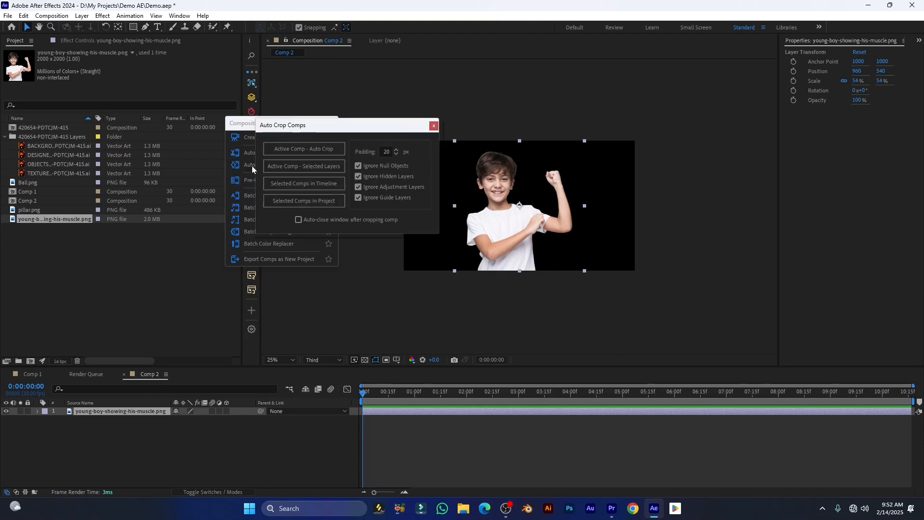
drag(344, 130, 231, 159)
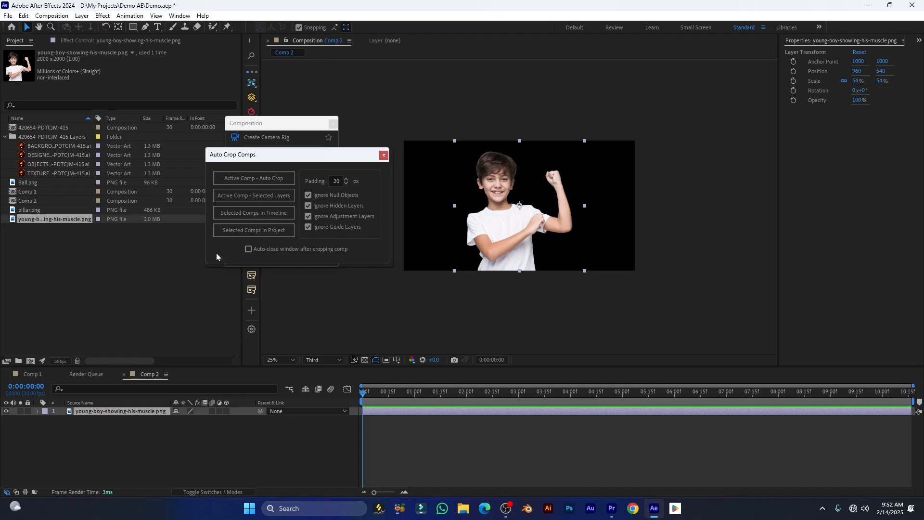
click(97, 201)
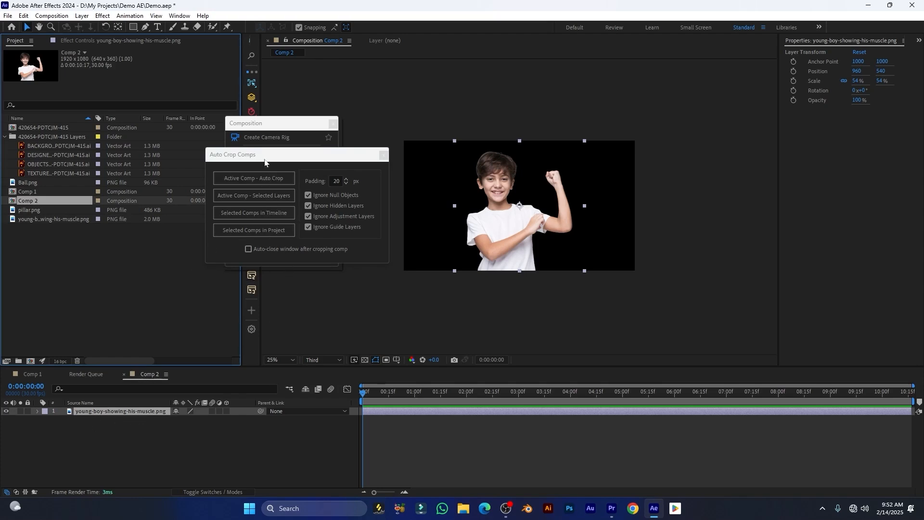
drag(271, 161, 314, 166)
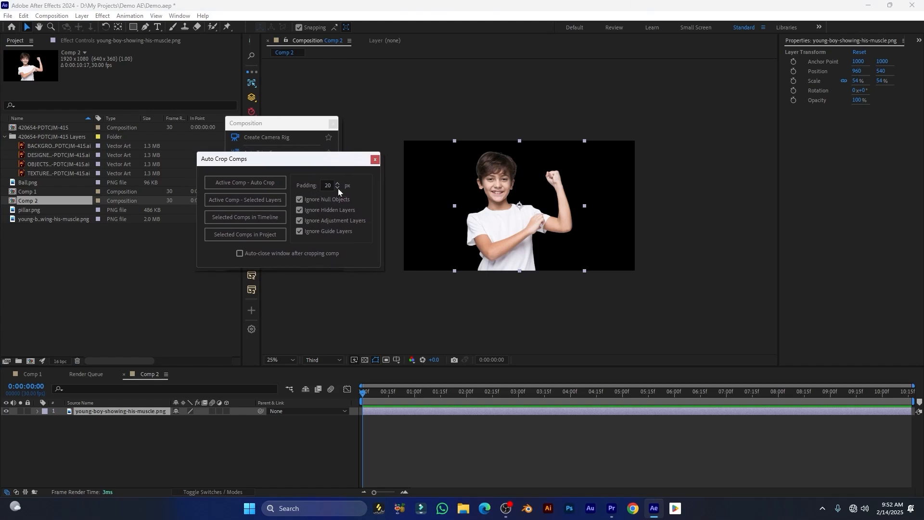
scroll(486, 195, up, 2)
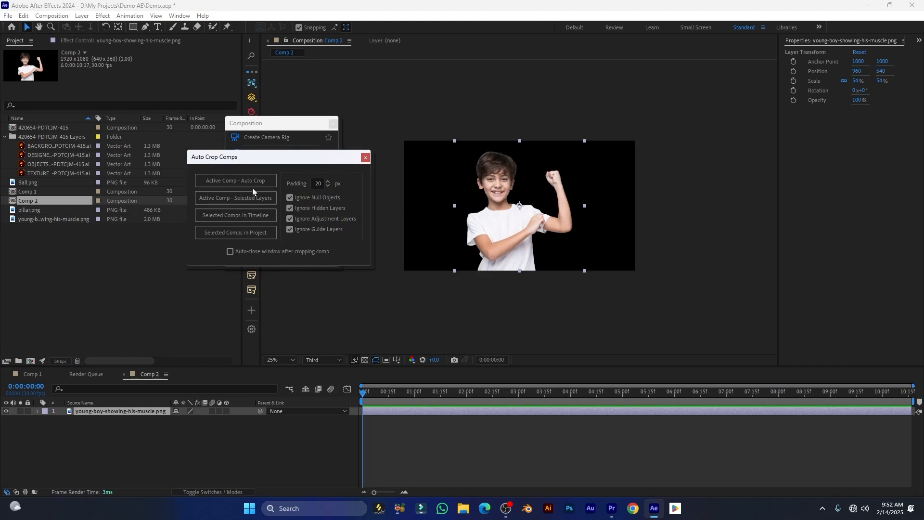
drag(256, 163, 269, 163)
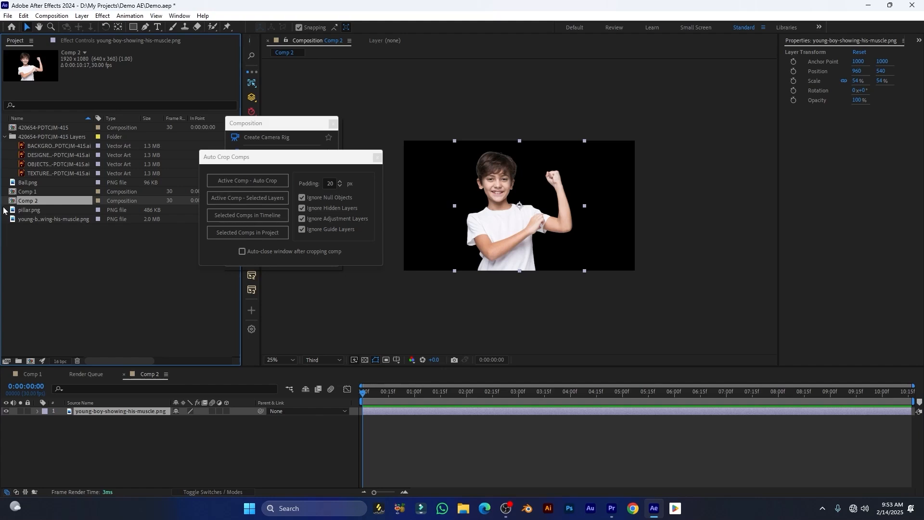
Auto-crop the active Comp 2 to 1120×1120, checking it at 25% and 50% zoom
click(256, 181)
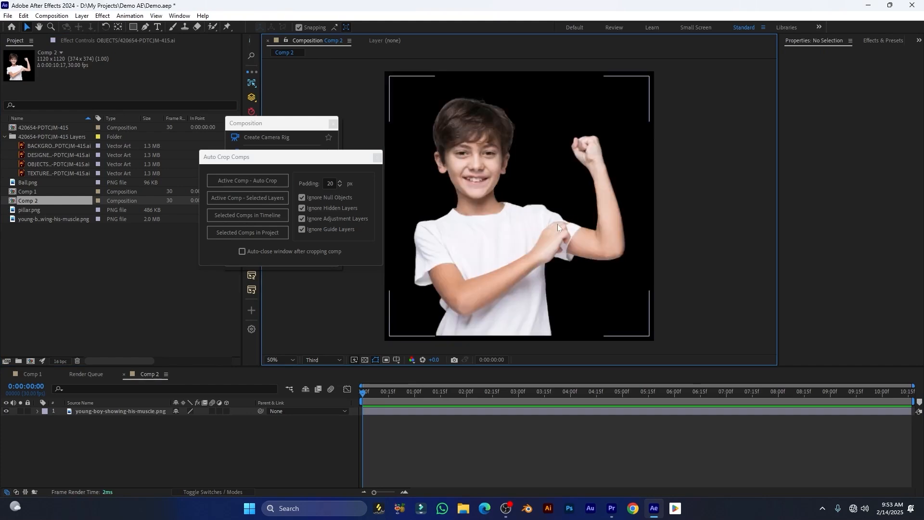
key(comma)
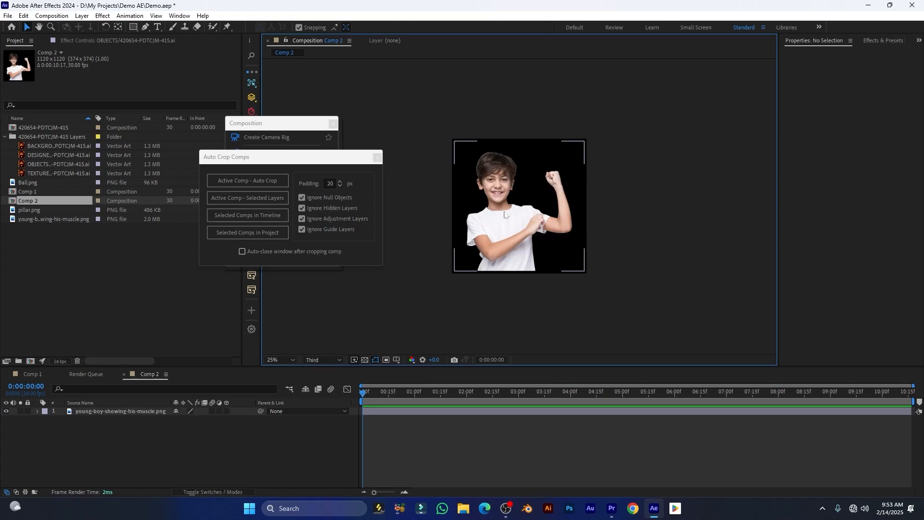
key(period)
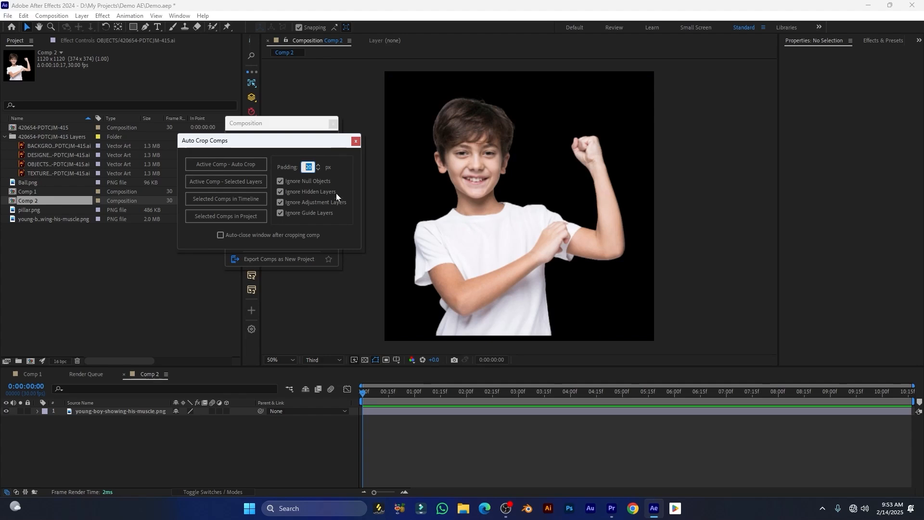
drag(321, 147, 313, 144)
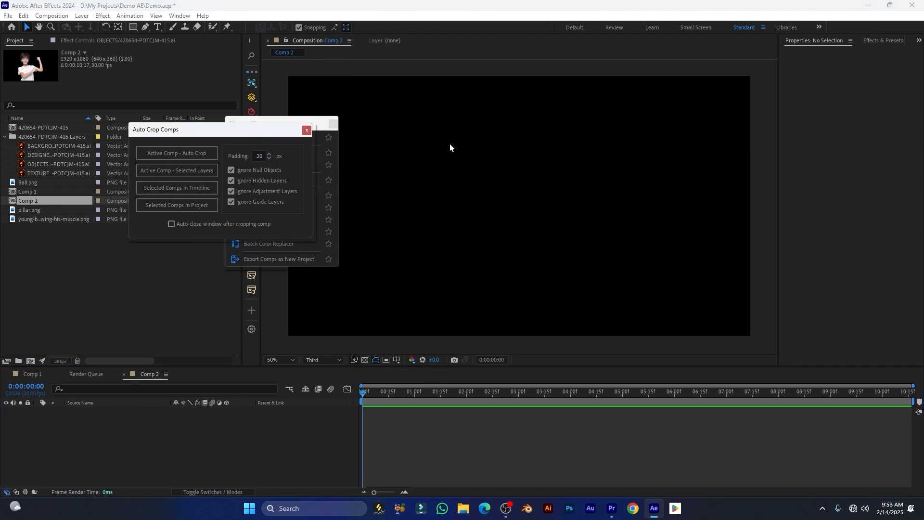
Draw a blue 742×476 rectangle in Comp 2, round its corners to 118, and centre it
click(134, 27)
drag(453, 159, 632, 273)
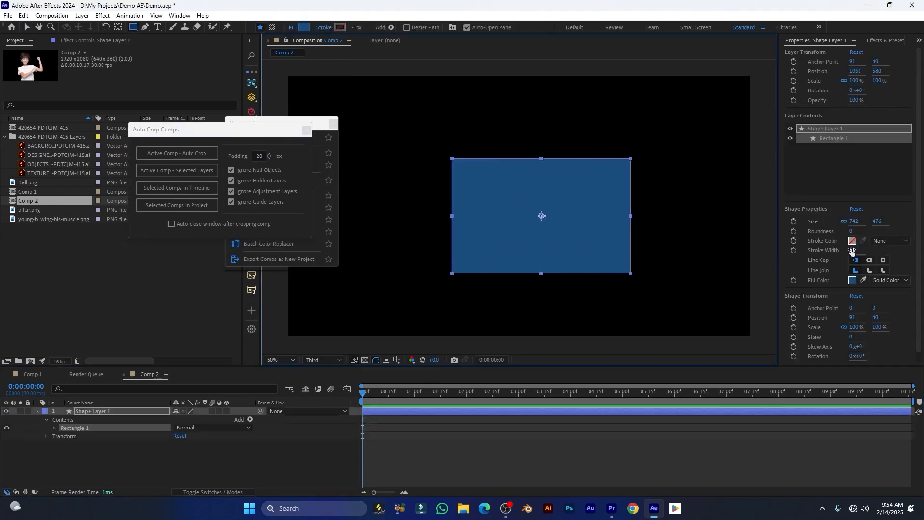
drag(851, 231, 913, 235)
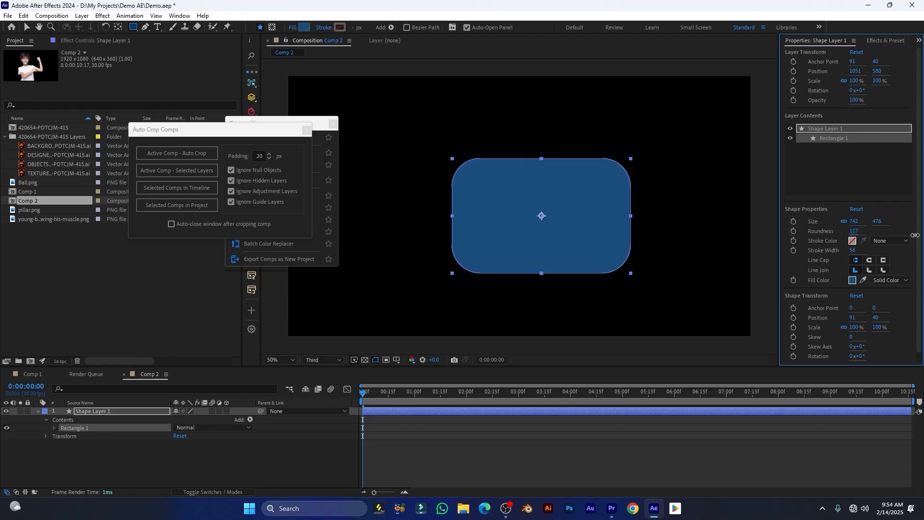
scroll(680, 237, down, 1)
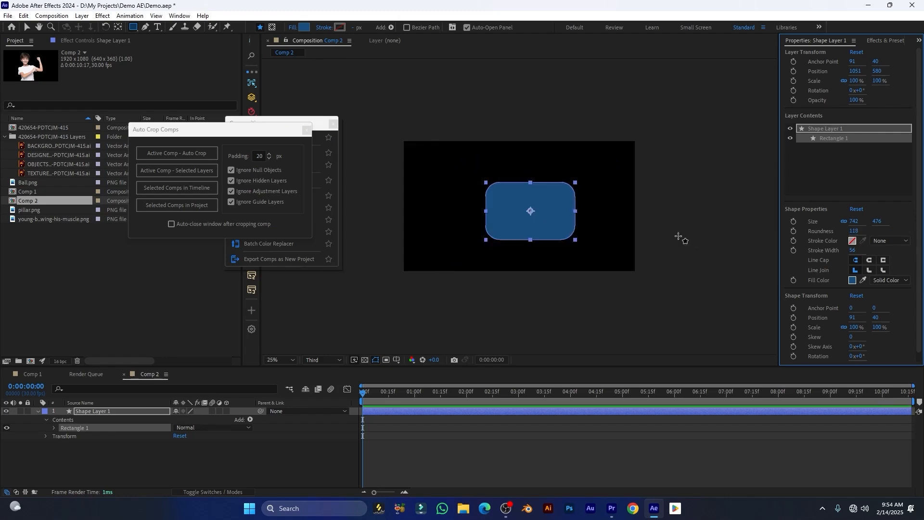
click(534, 225)
key(ctrl+Home)
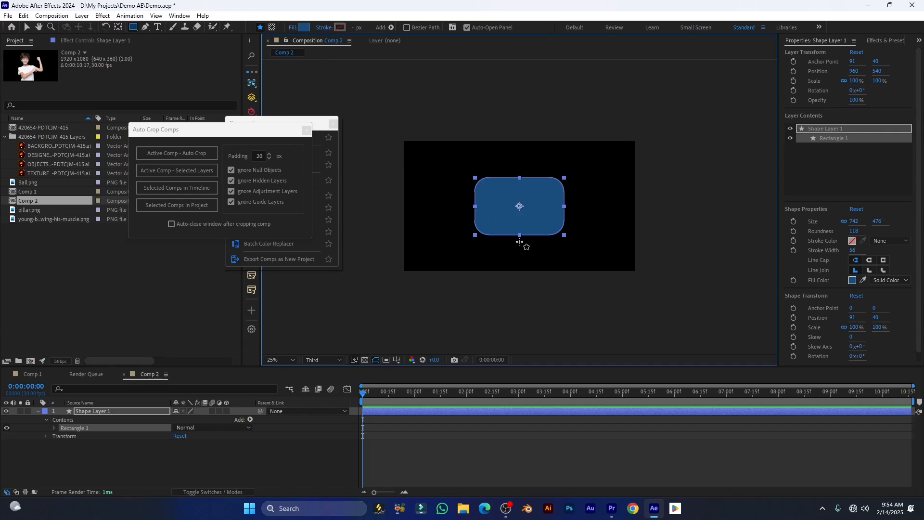
drag(247, 136, 280, 138)
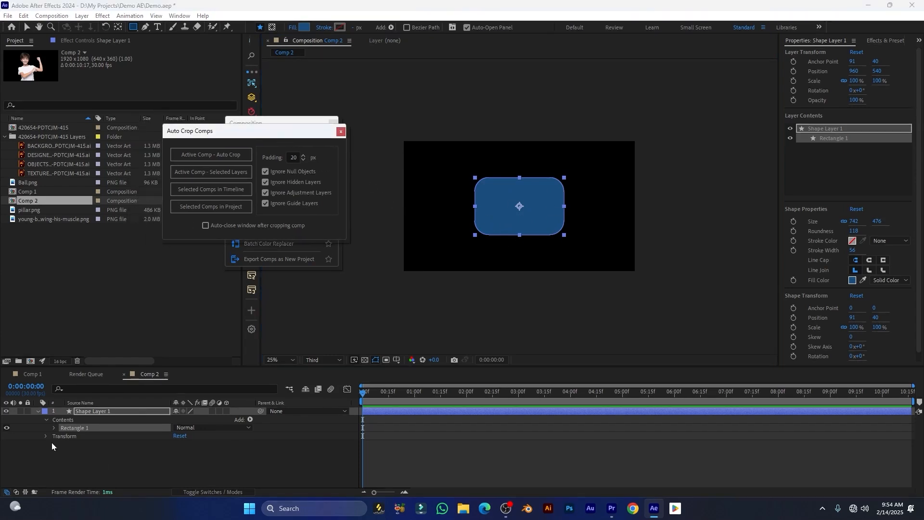
Set Auto Crop Comps padding to 40 and crop Comp 2 around the selected shape layer
click(37, 412)
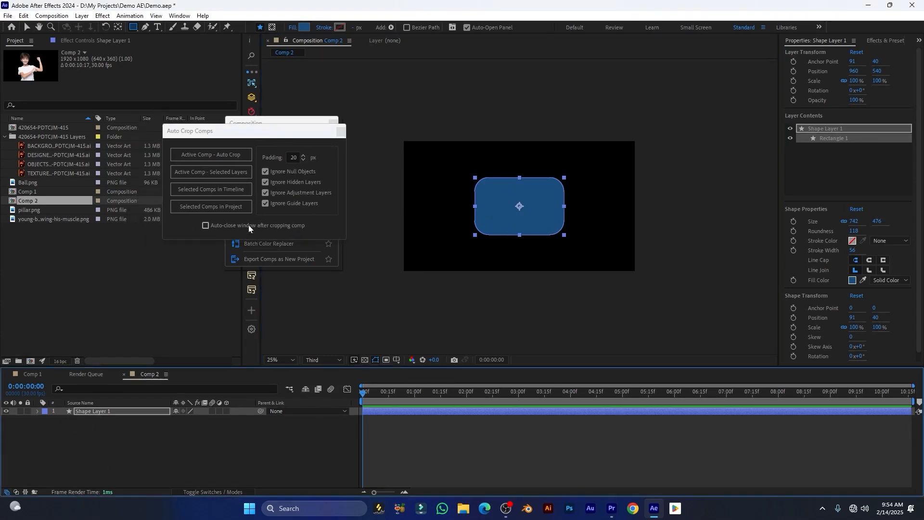
drag(226, 136, 268, 171)
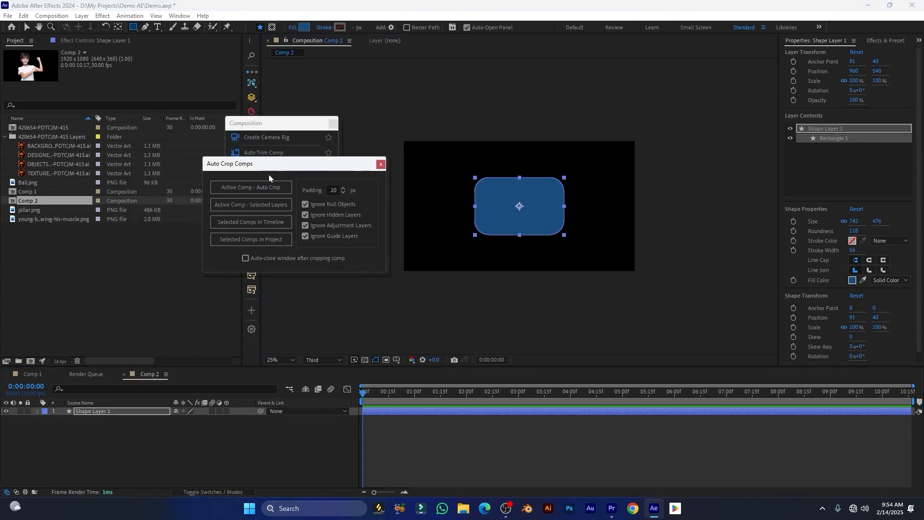
double_click(335, 190)
drag(359, 169, 348, 168)
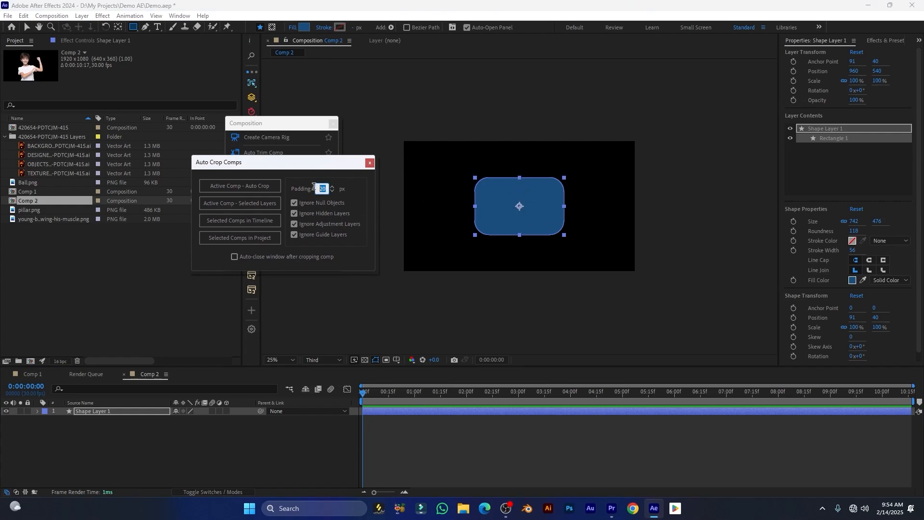
text(4)
drag(267, 167, 294, 160)
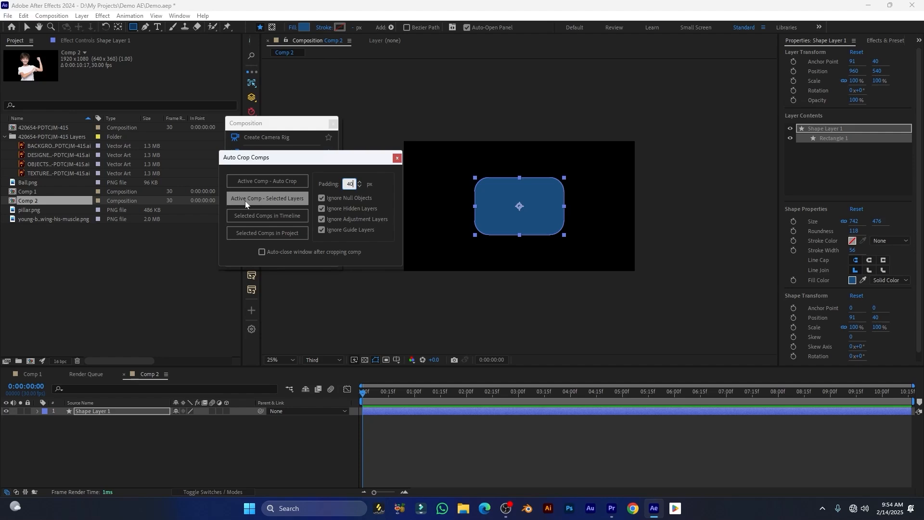
click(279, 200)
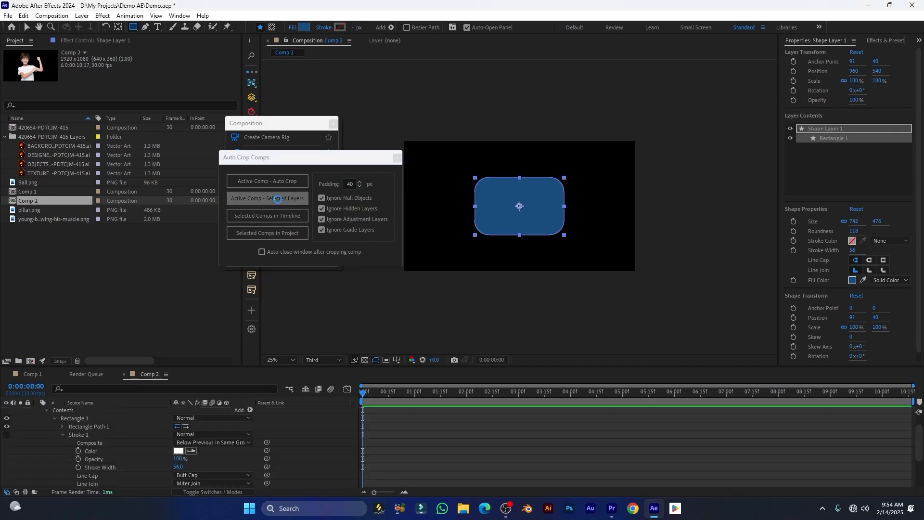
Inspect the cropped composition, then undo the crop to restore 1920×1080
scroll(540, 220, up, 4)
drag(356, 158, 301, 159)
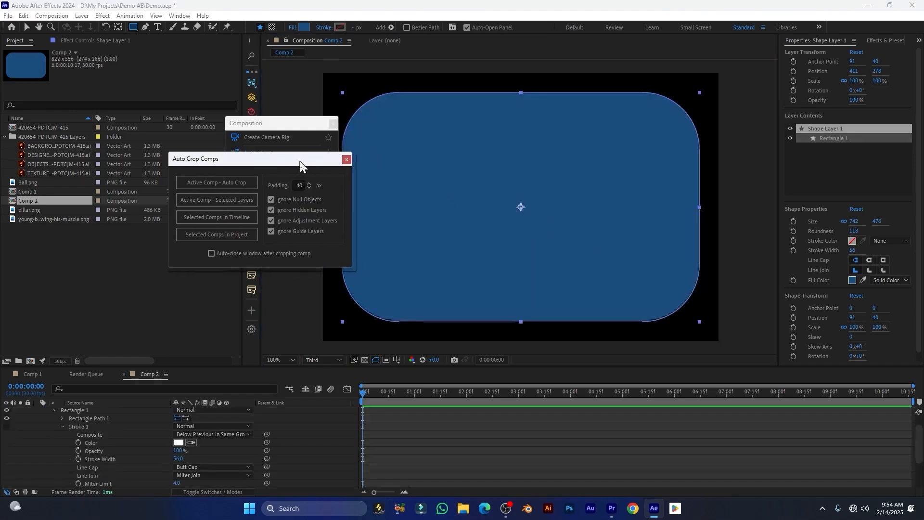
scroll(488, 176, down, 2)
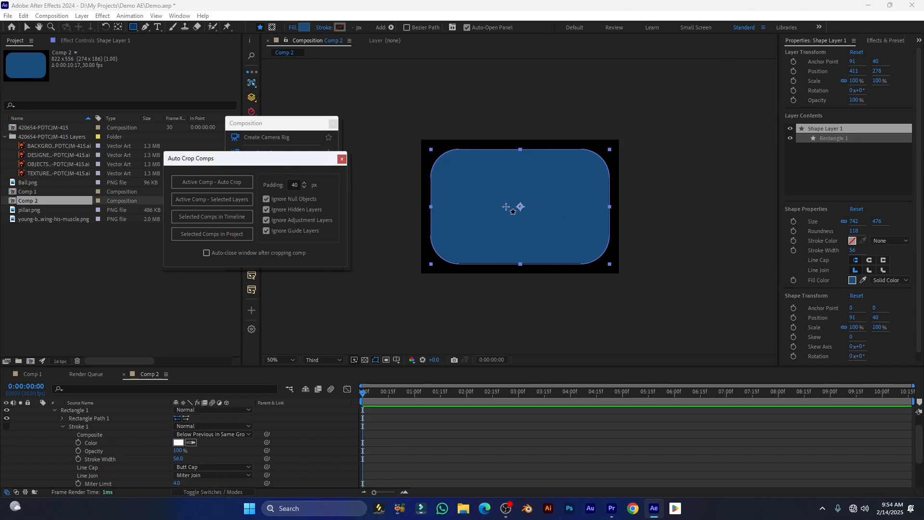
scroll(508, 171, up, 2)
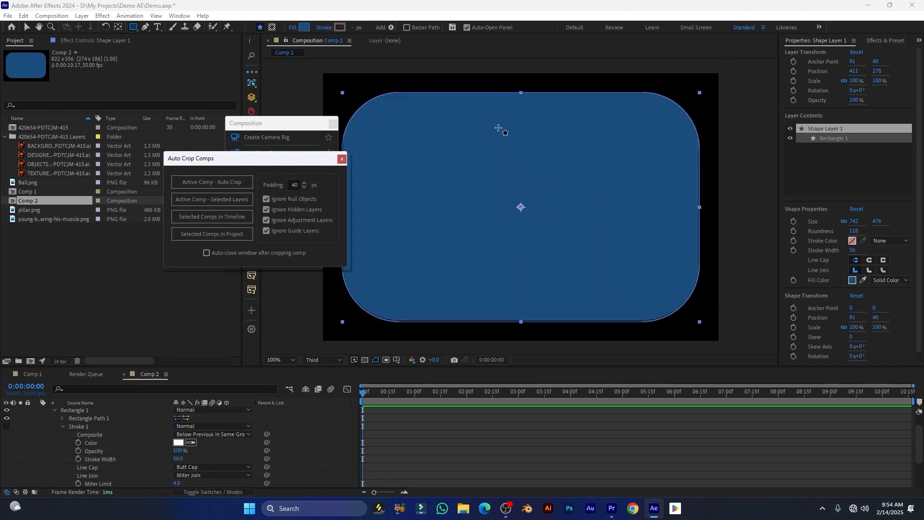
drag(500, 128, 520, 215)
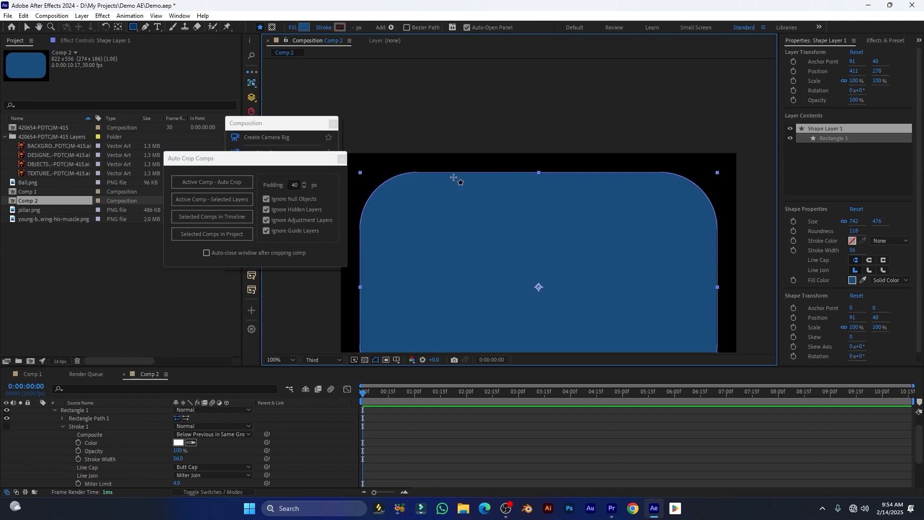
scroll(520, 206, down, 4)
key(period)
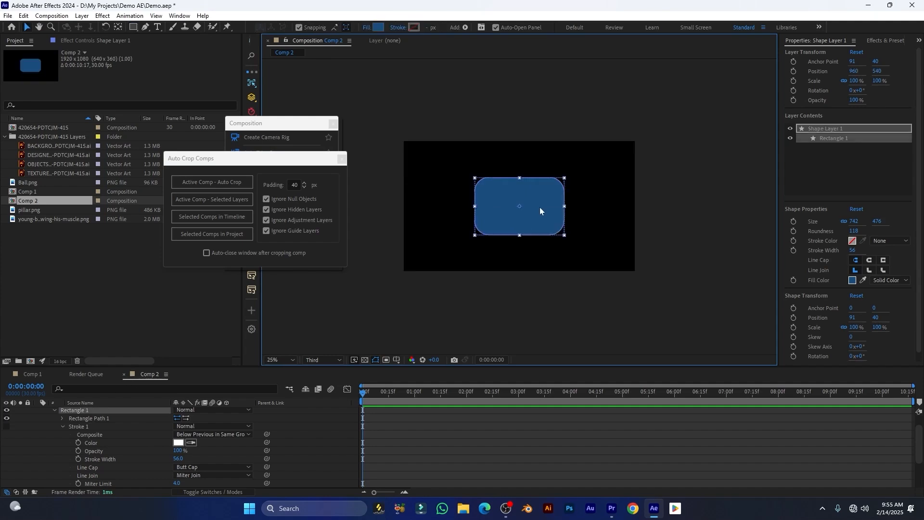
key(Delete)
click(118, 397)
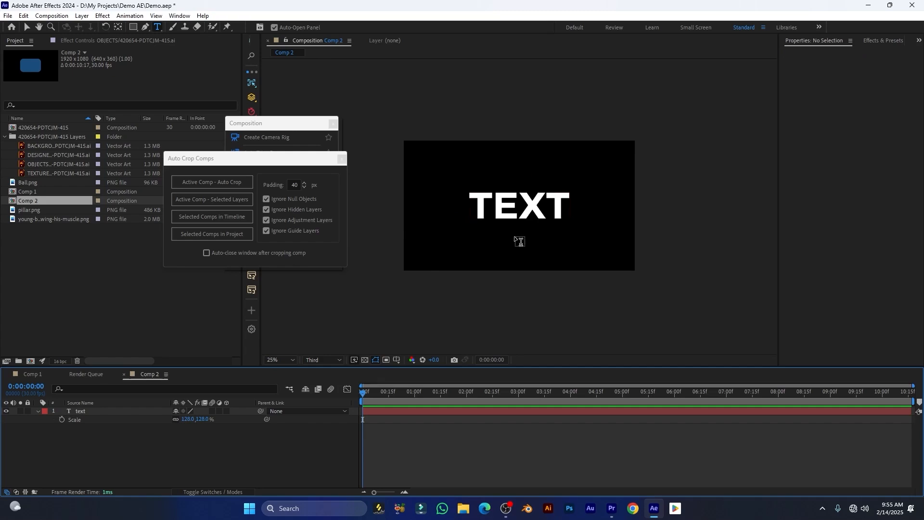
Crop Comp 2 to 911×294 around the TEXT layer using Active Comp - Selected Layers
drag(284, 161, 317, 168)
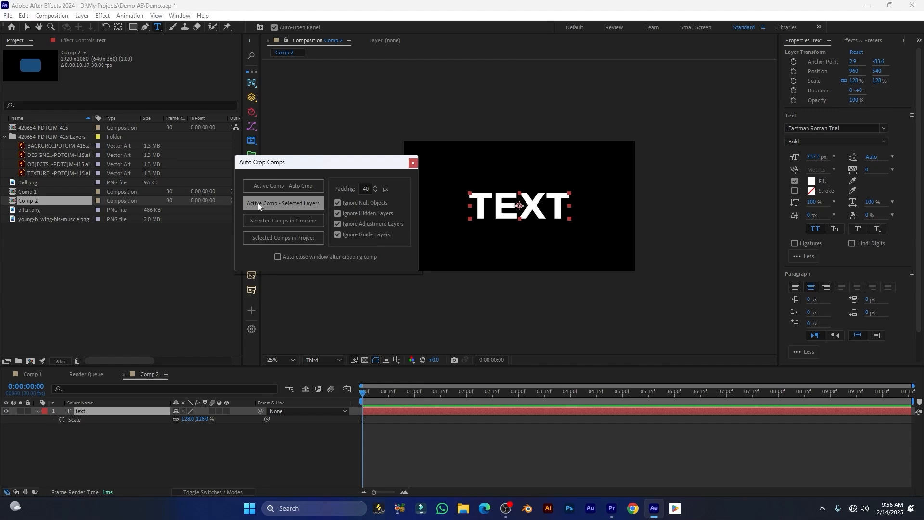
click(302, 208)
drag(382, 171, 310, 146)
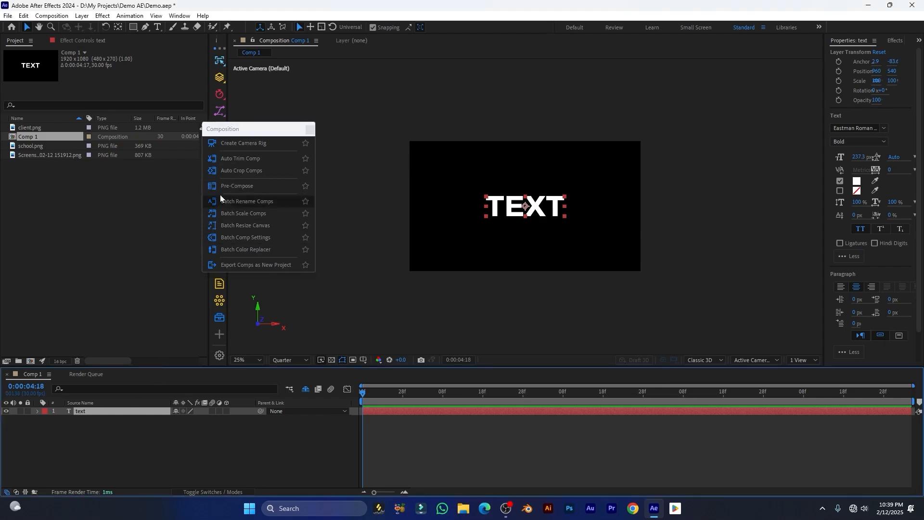
Bring up MoBar's Pre-Compose dialog for the TEXT layer, proposing the name 'text - Precomp'
click(236, 187)
drag(429, 159, 393, 145)
drag(452, 166, 377, 172)
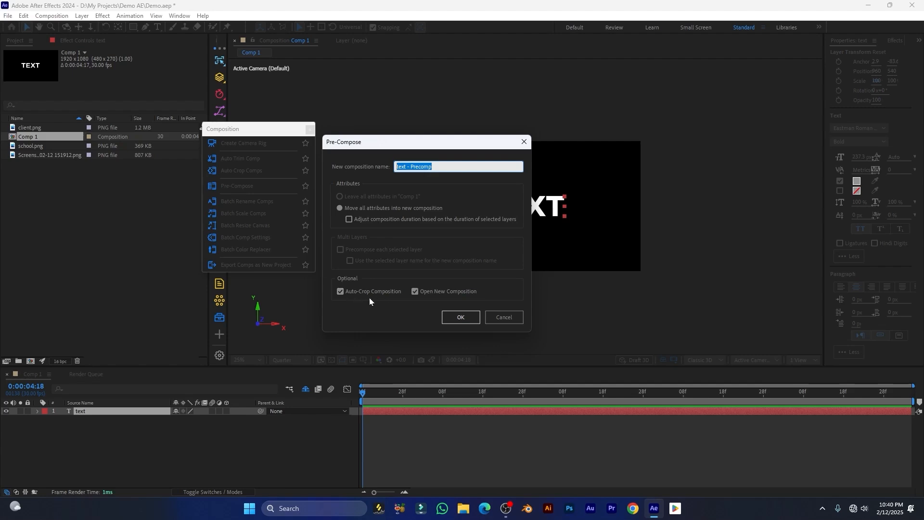
Pre-compose the TEXT layer into an auto-cropped 'text - Precomp' comp and view it at 100%
click(364, 130)
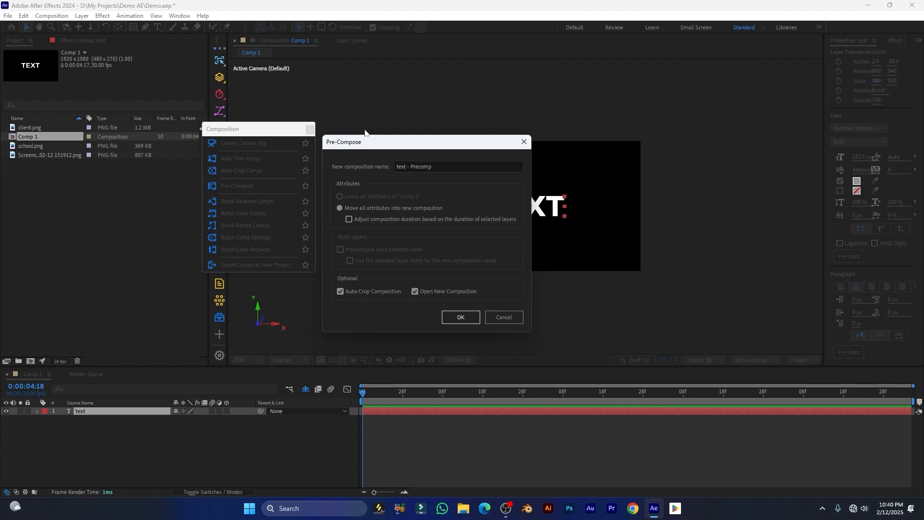
drag(390, 143, 292, 95)
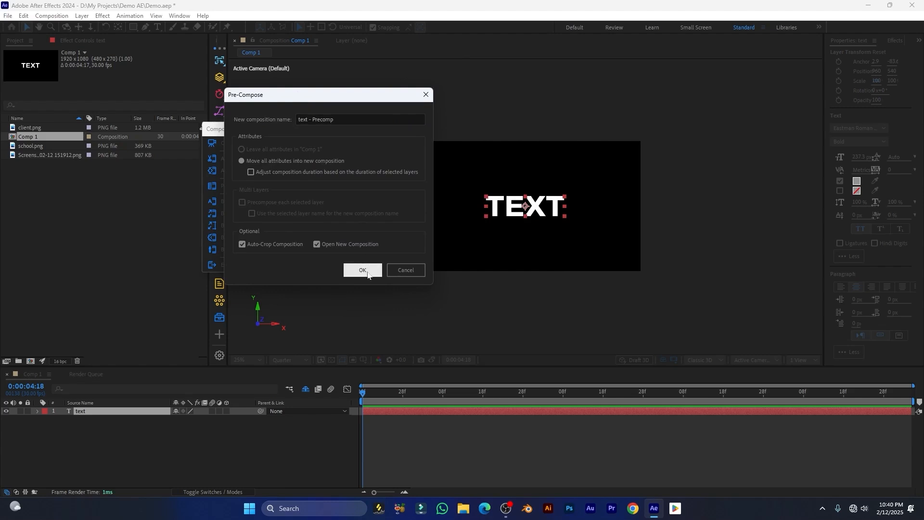
click(368, 274)
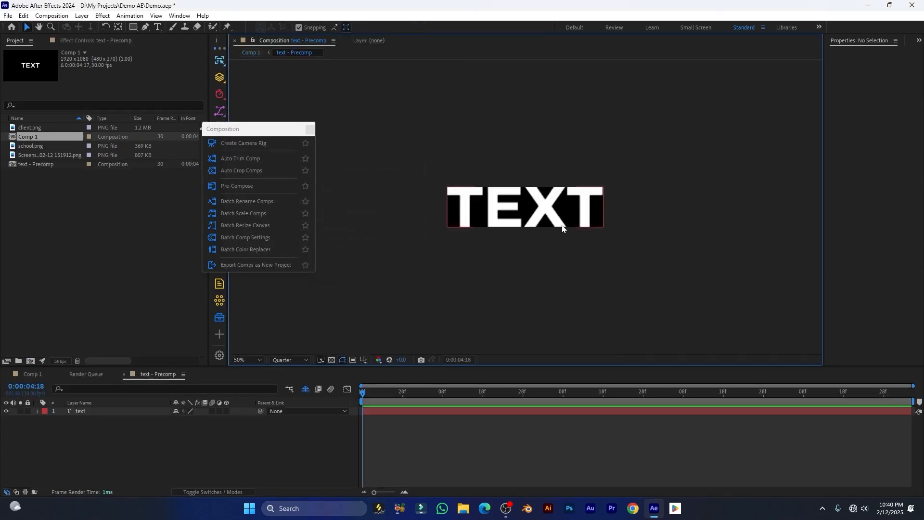
key(slash)
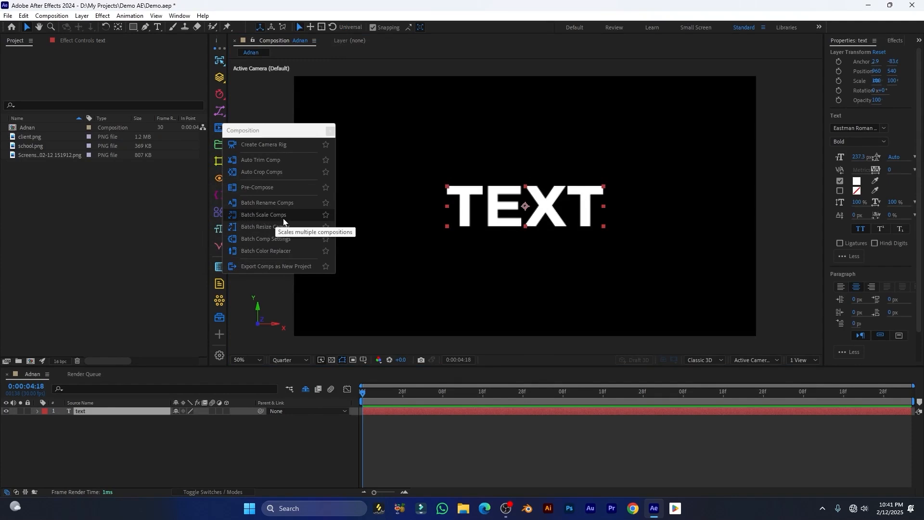
Batch-scale only the active composition by 50 percent to 960×540
click(264, 215)
drag(334, 188, 314, 177)
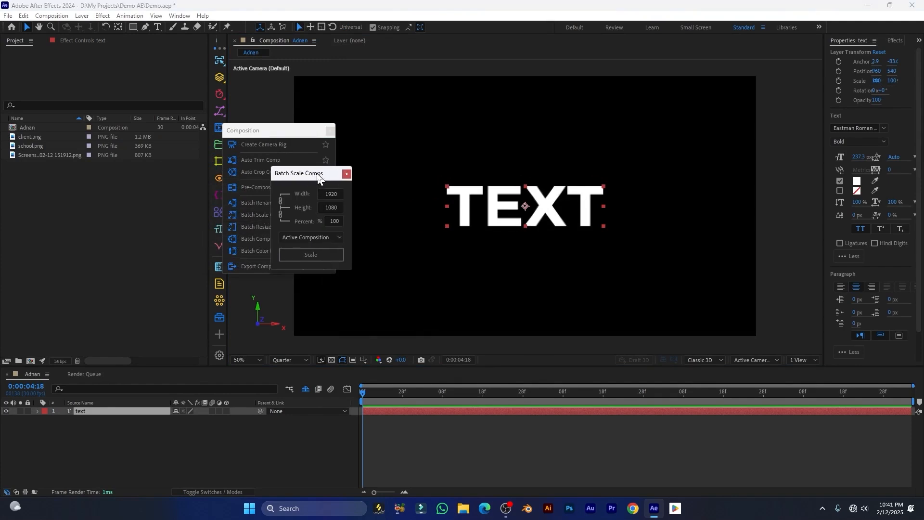
scroll(503, 185, down, 2)
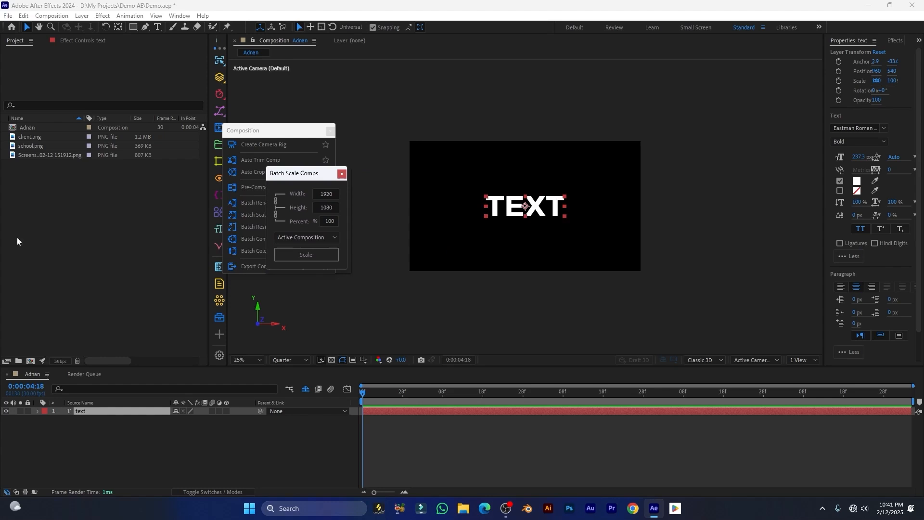
click(24, 129)
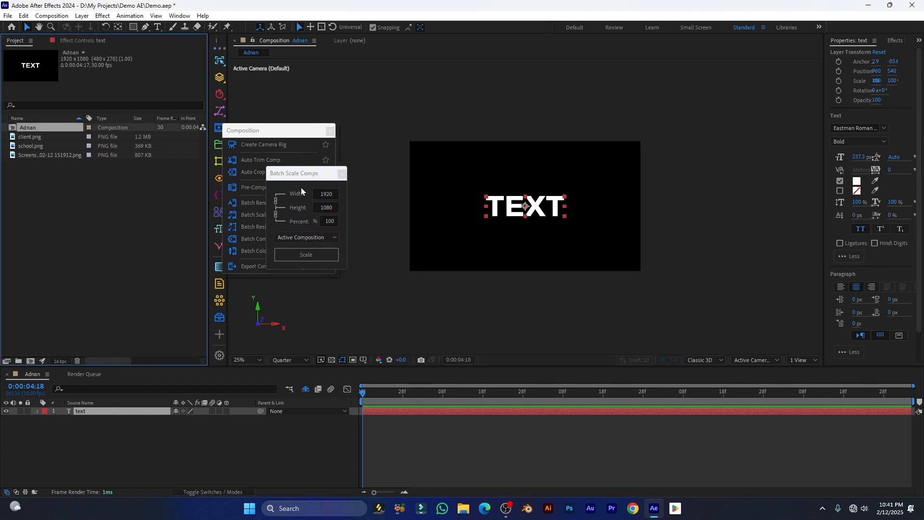
double_click(332, 195)
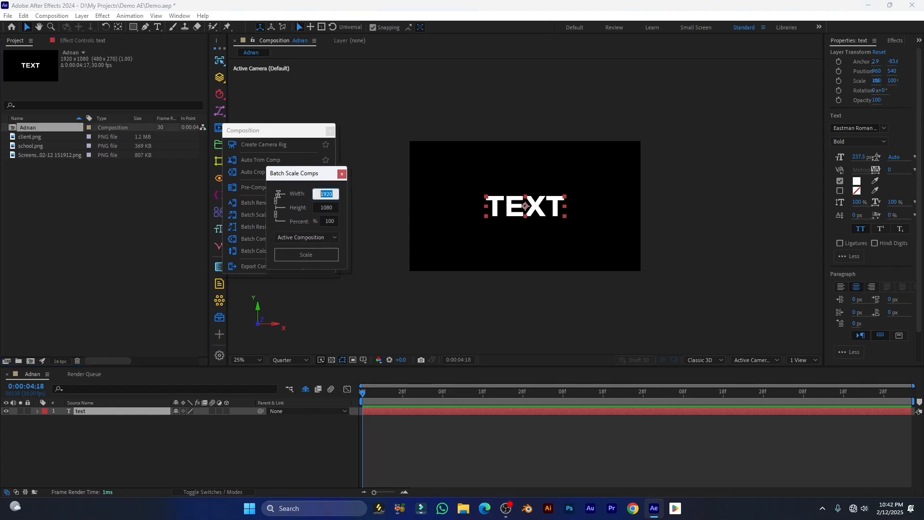
double_click(332, 222)
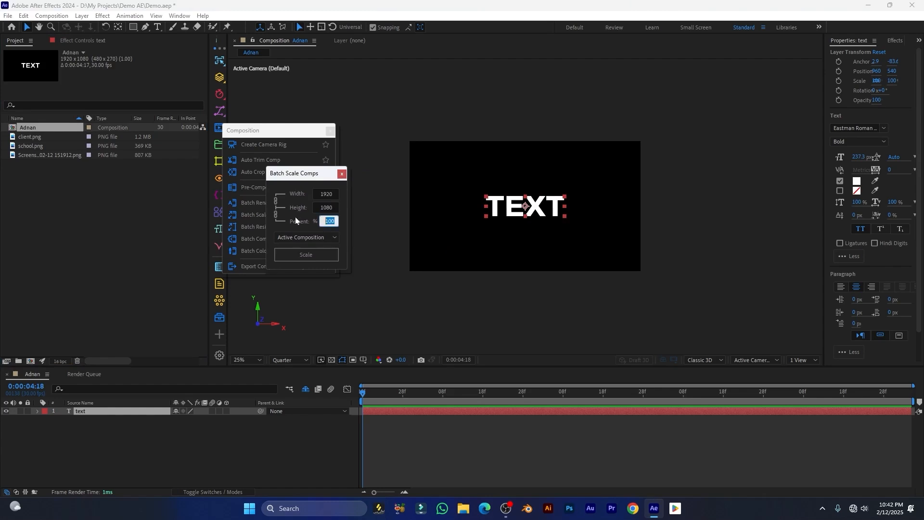
text(50)
click(308, 239)
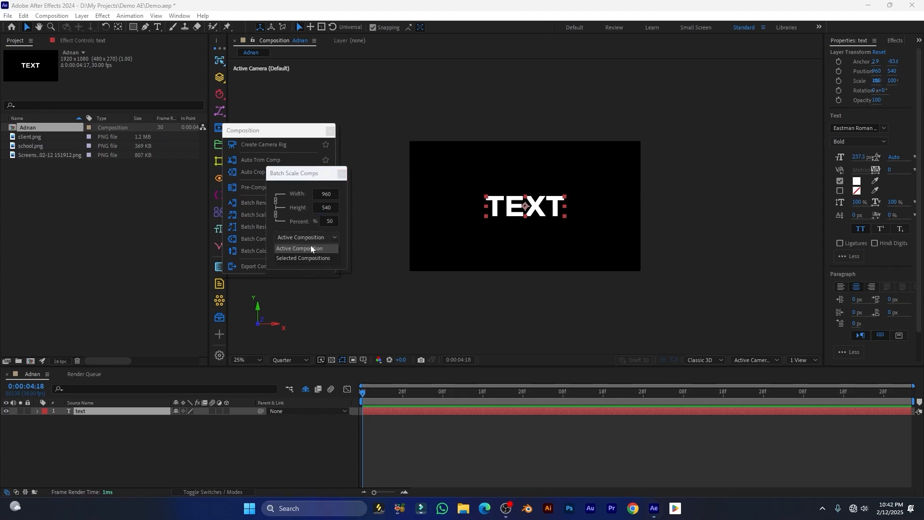
click(301, 172)
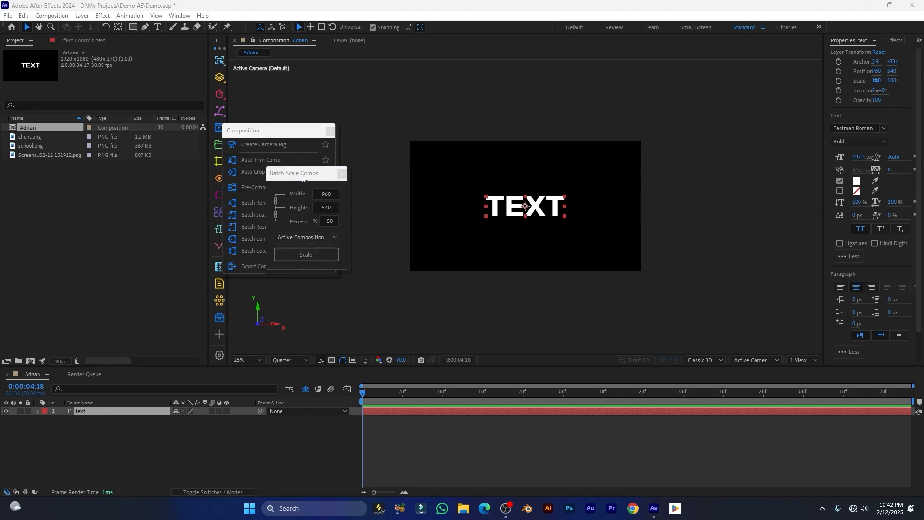
click(26, 131)
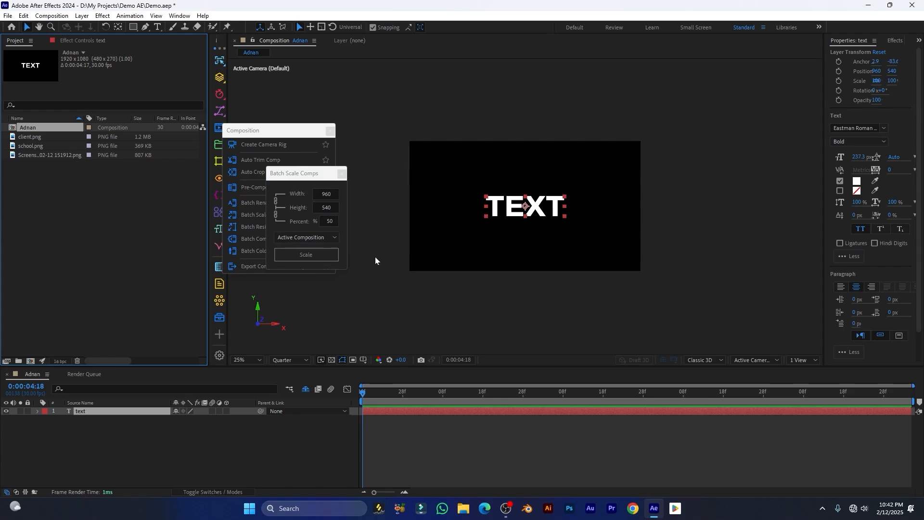
click(308, 256)
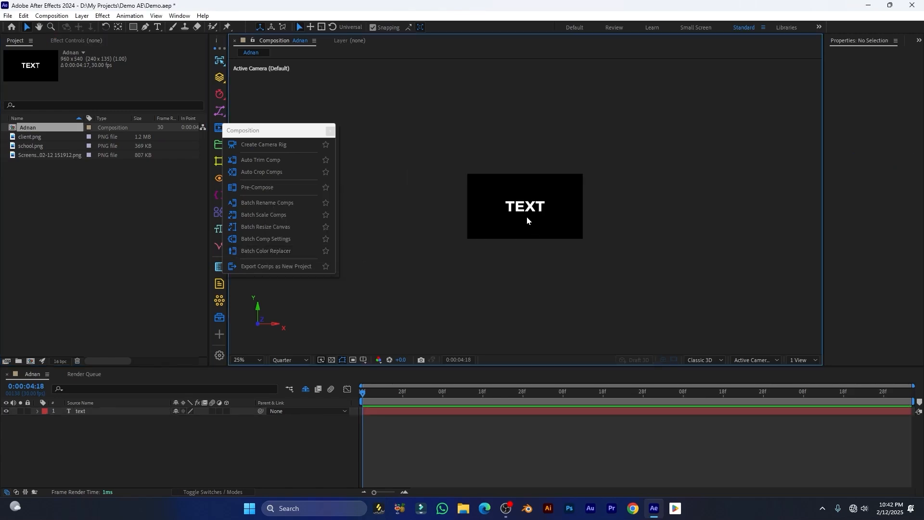
Zoom in to check the scaled comp, then undo it back to 1920×1080
key(period)
key(period)
key(comma)
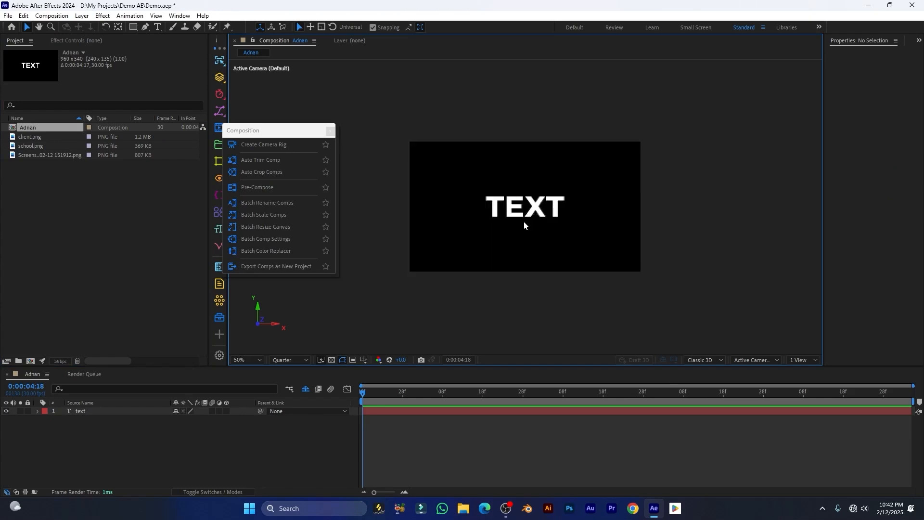
key(ctrl+z)
key(comma)
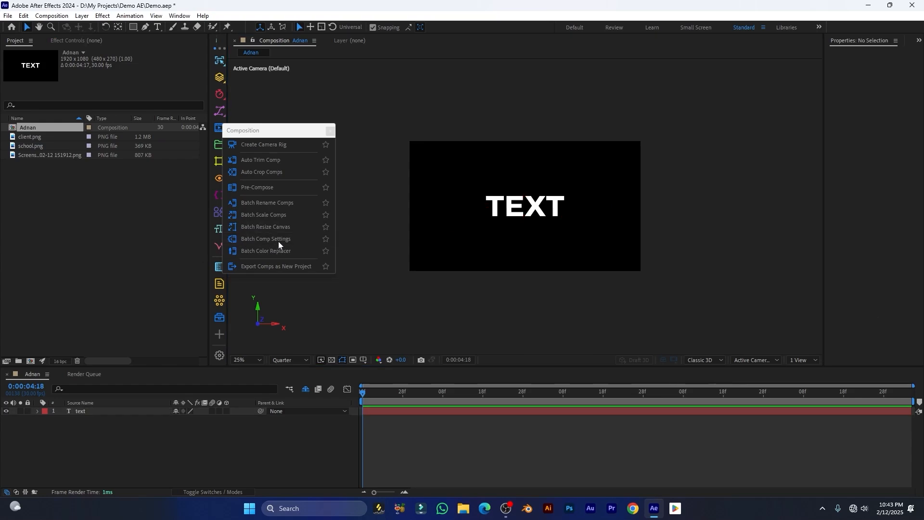
Apply Batch Comp Settings of Square Pixels, 30 fps, Quarter resolution and 20-second duration
click(278, 241)
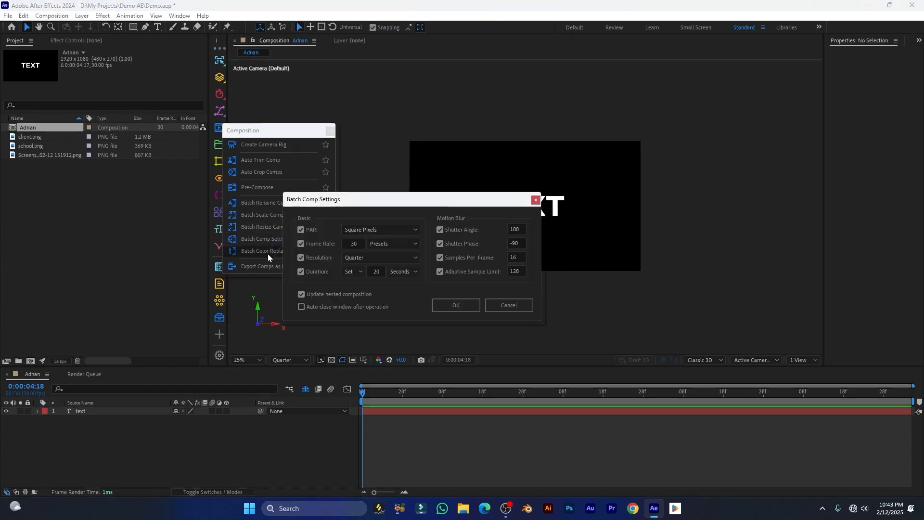
drag(388, 202, 369, 144)
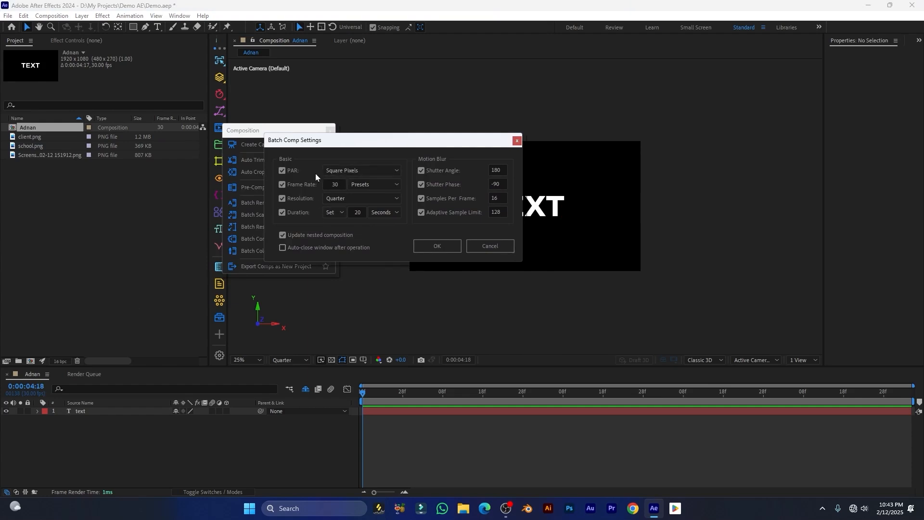
click(357, 170)
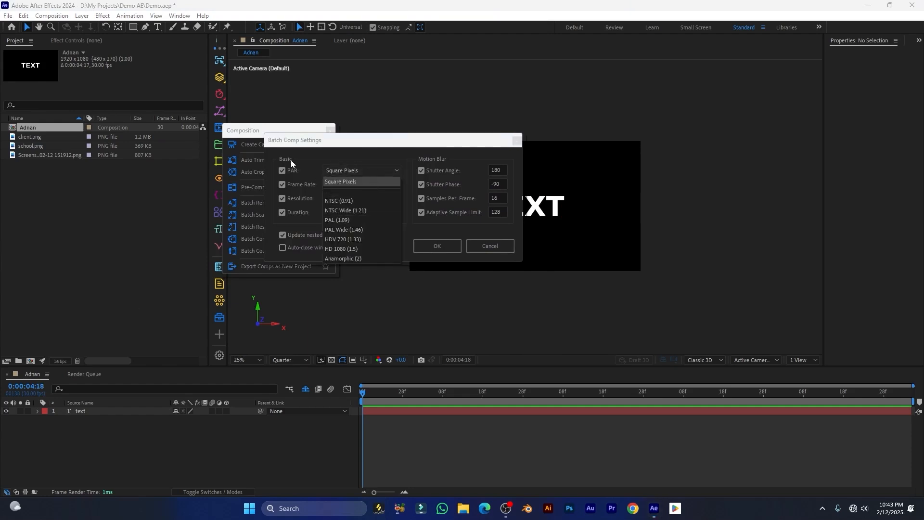
click(320, 175)
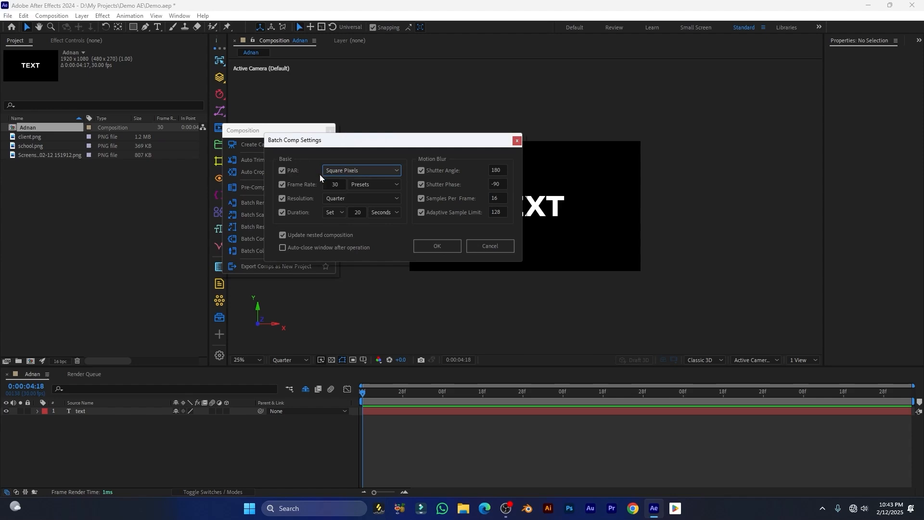
click(344, 184)
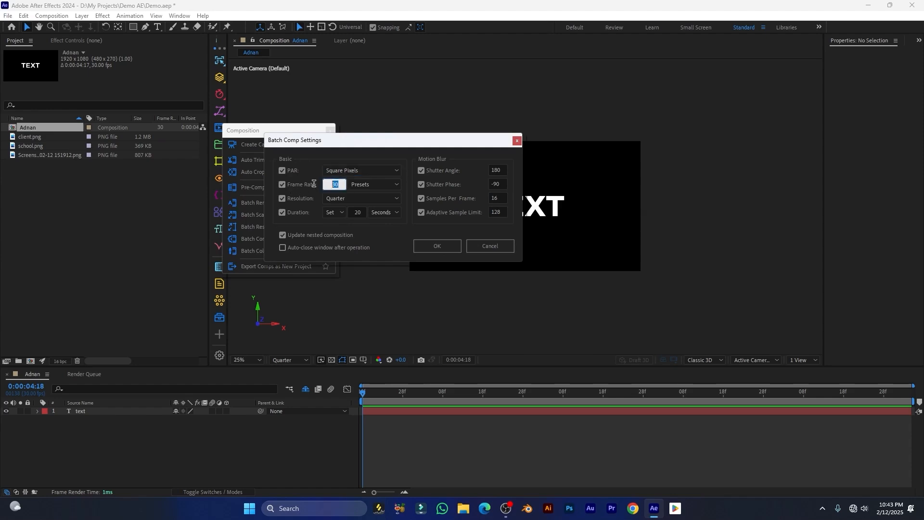
click(353, 186)
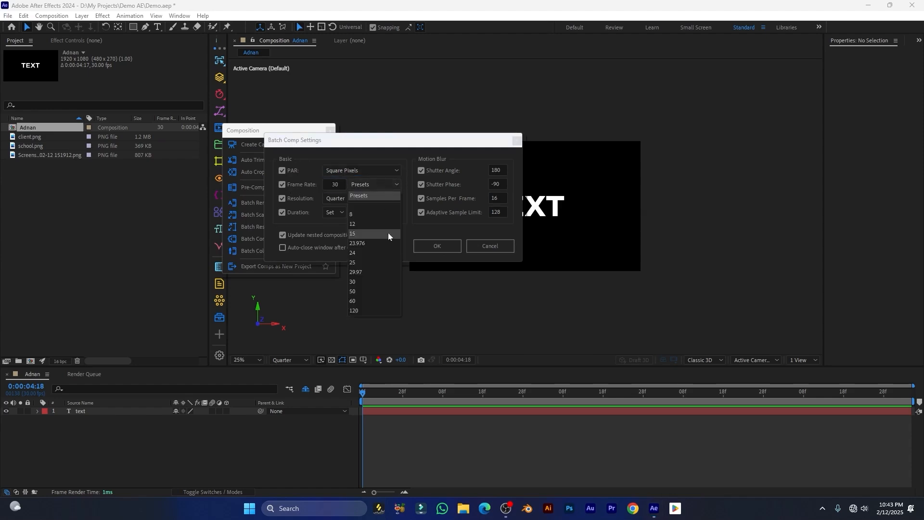
click(357, 283)
click(353, 197)
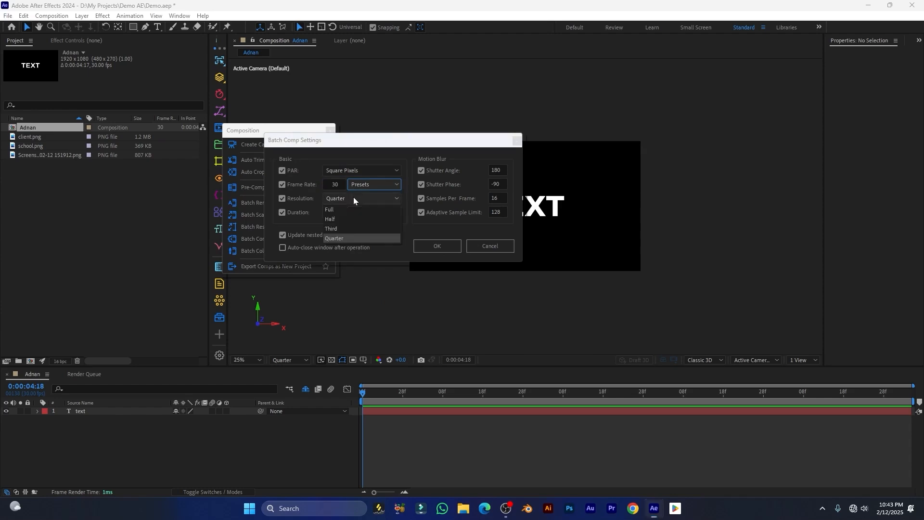
click(331, 238)
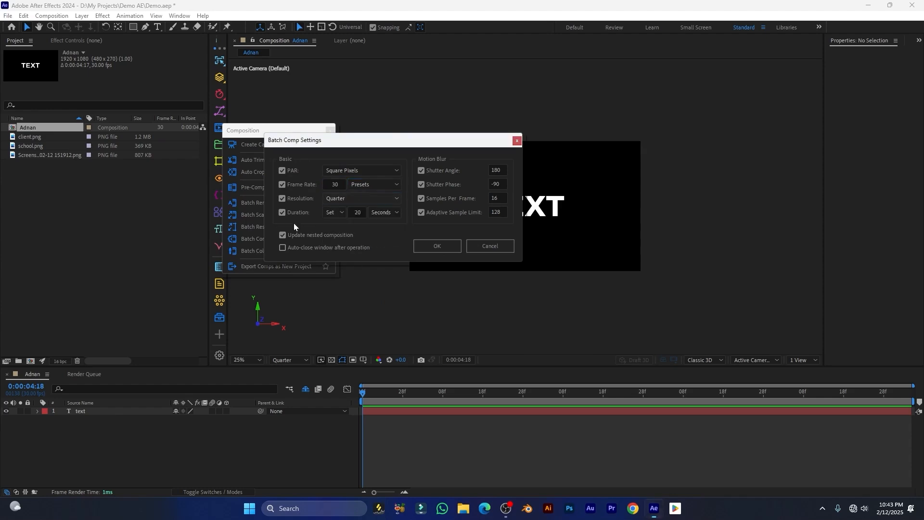
click(359, 213)
click(395, 214)
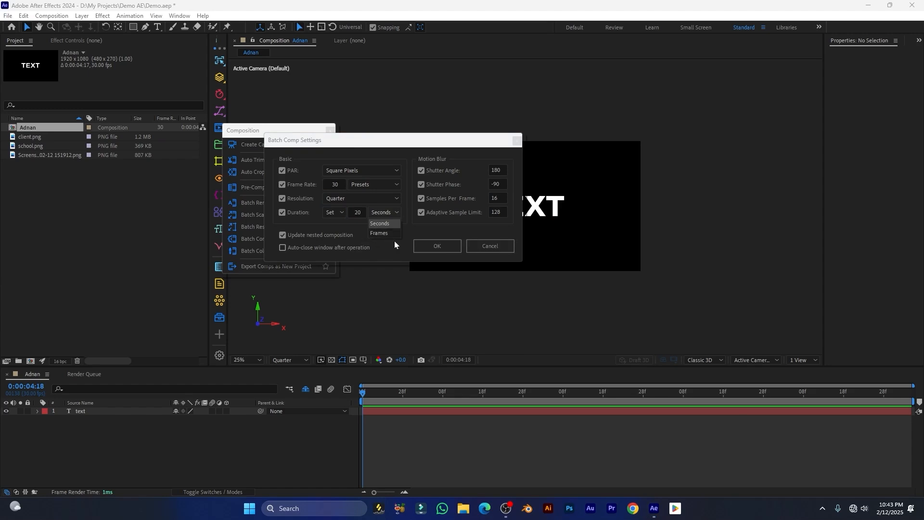
click(448, 227)
drag(432, 143, 388, 140)
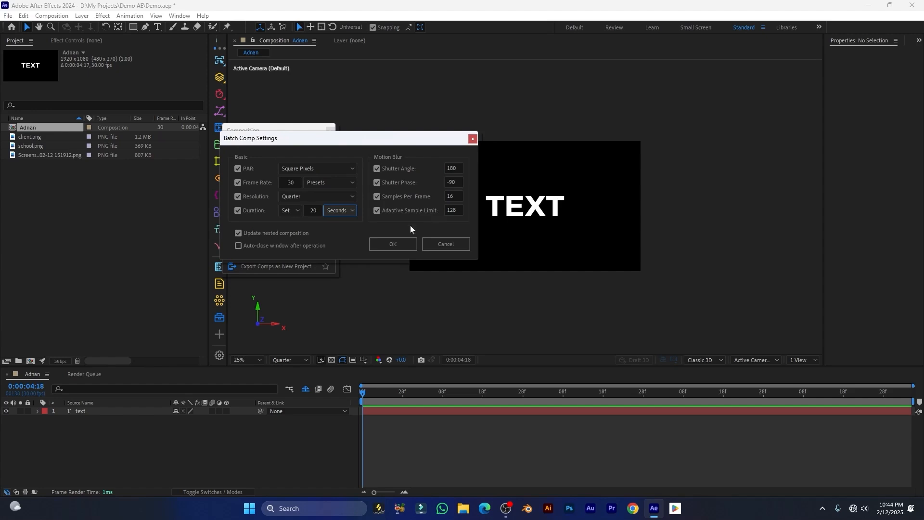
drag(342, 141, 425, 151)
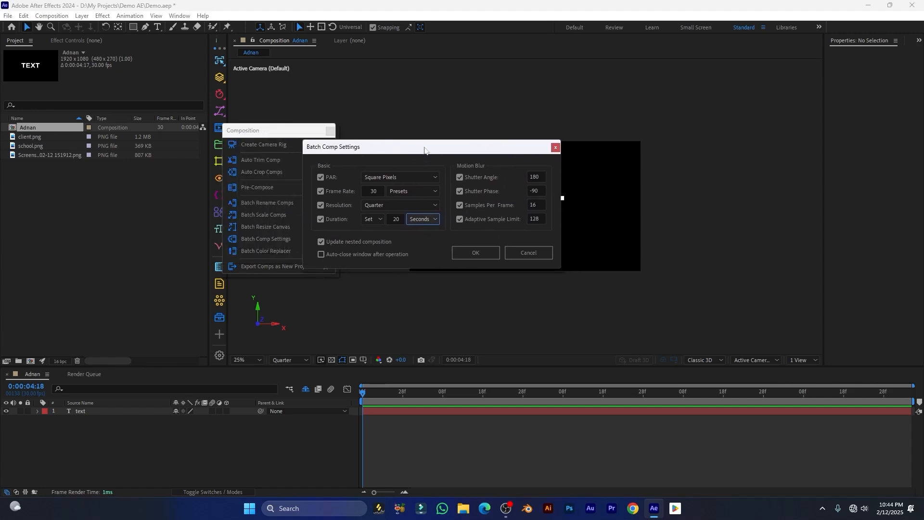
click(472, 255)
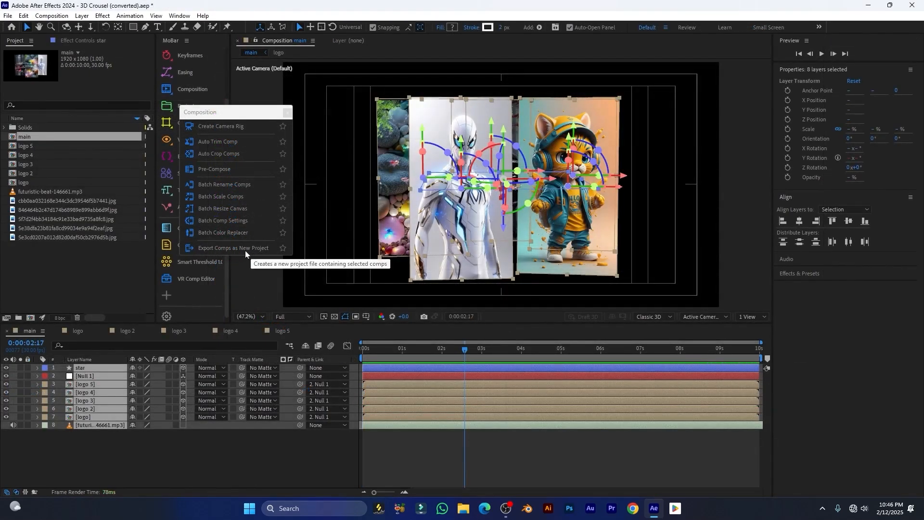
Step through the logo 5 to logo comps in the Project panel, then select main
drag(246, 117, 383, 132)
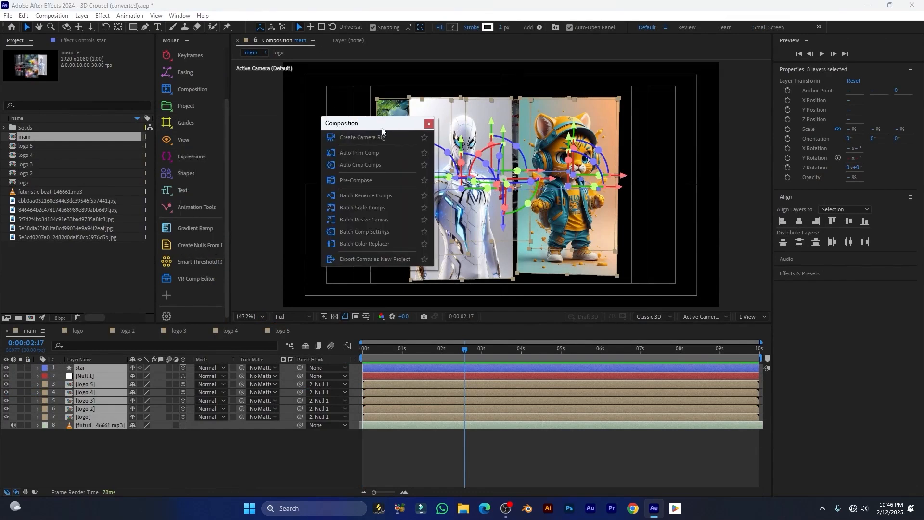
drag(382, 128, 301, 115)
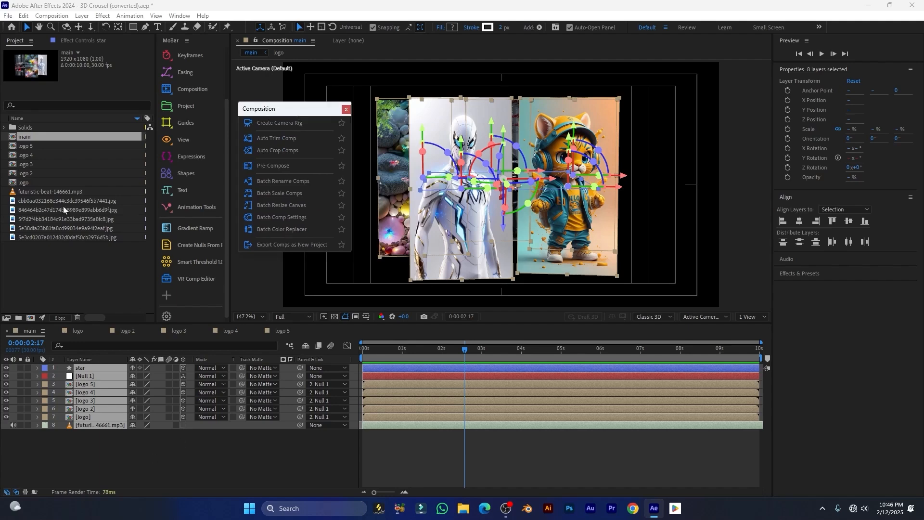
click(18, 146)
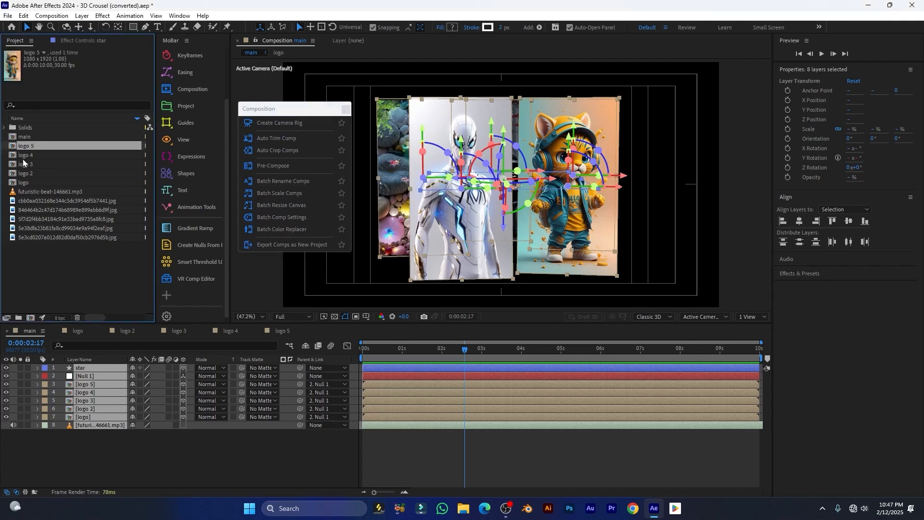
click(19, 155)
click(19, 164)
click(19, 174)
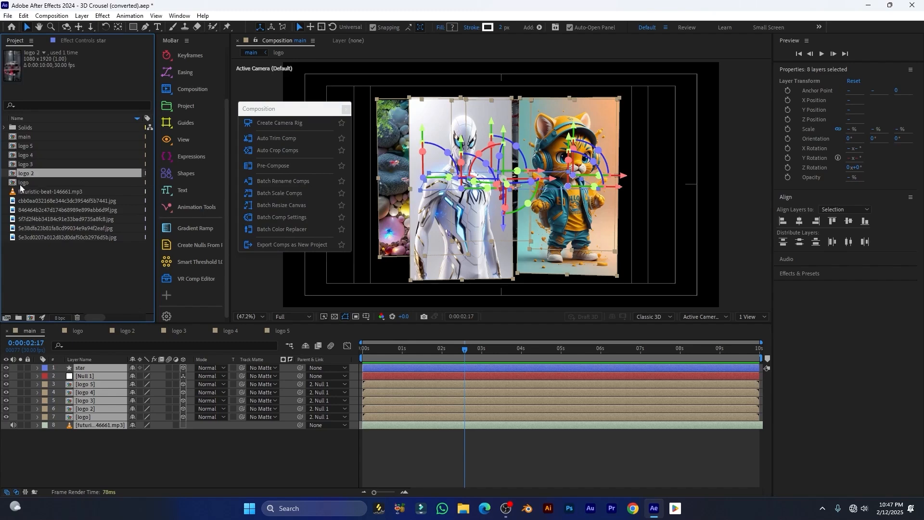
click(19, 183)
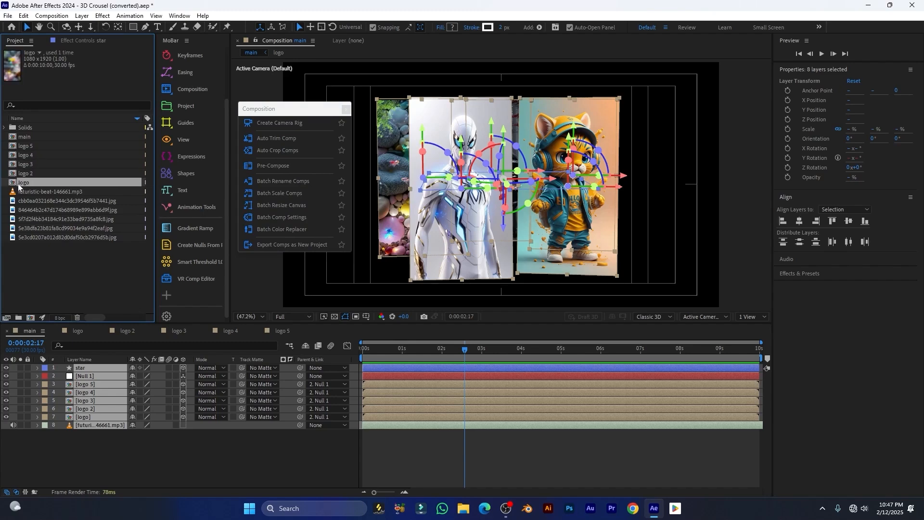
click(20, 137)
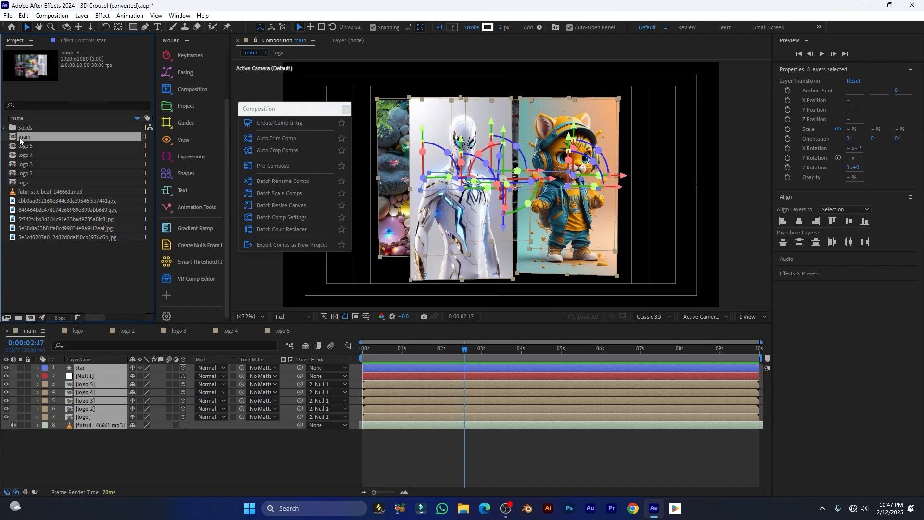
Set Export Comps as New Project to Active Comp with Custom naming and Auto-close unticked
click(281, 244)
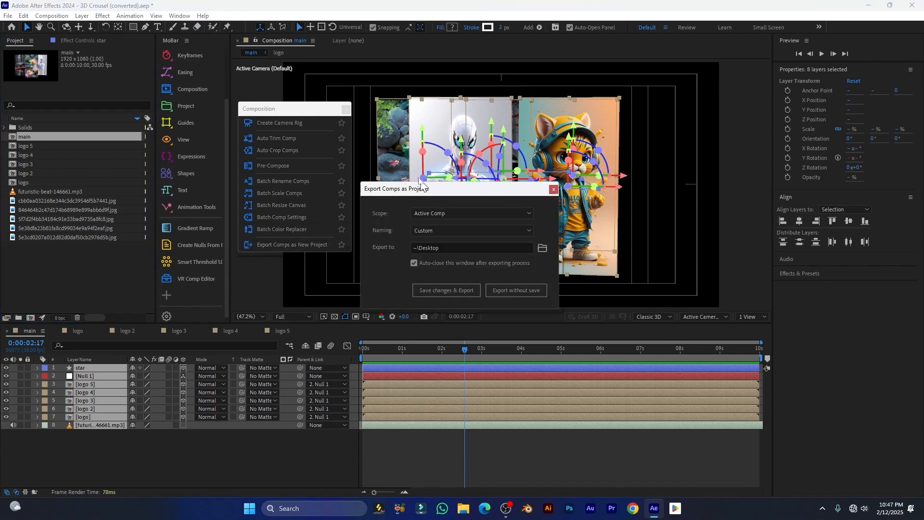
drag(422, 185, 410, 154)
click(442, 181)
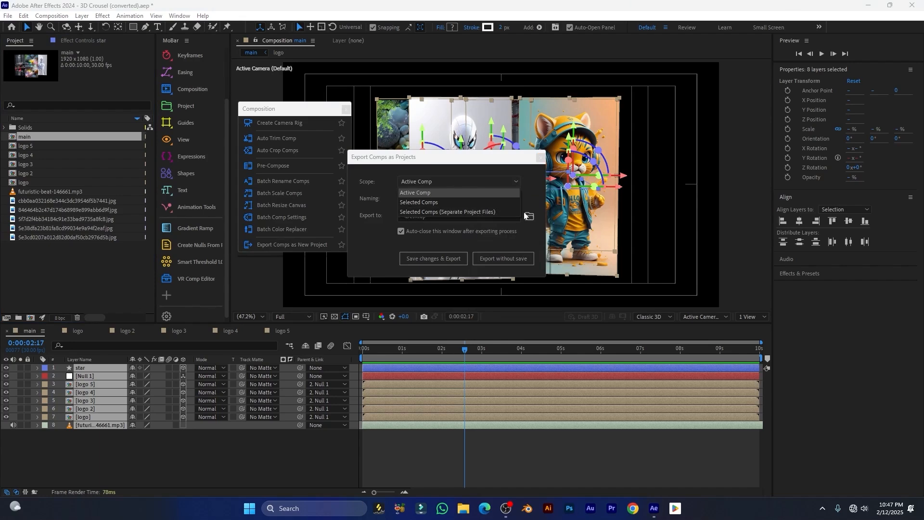
click(500, 155)
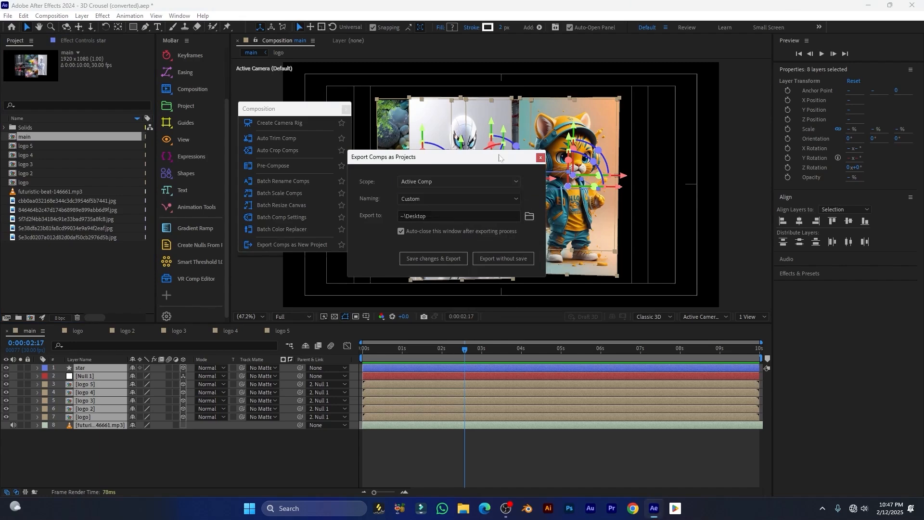
click(467, 198)
click(461, 198)
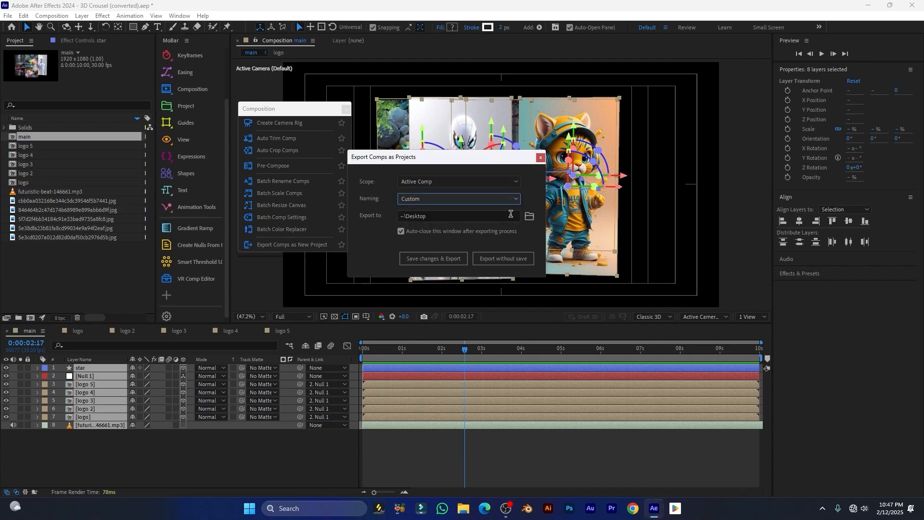
drag(486, 161, 468, 130)
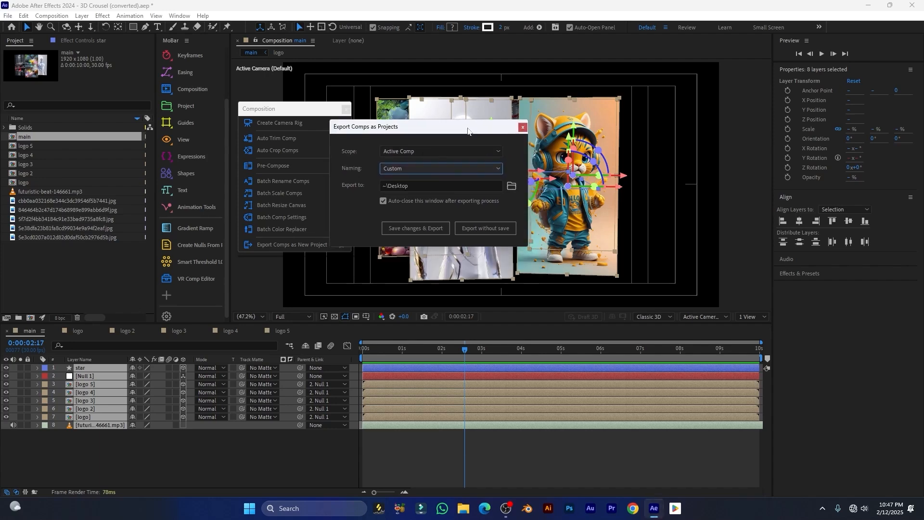
click(384, 201)
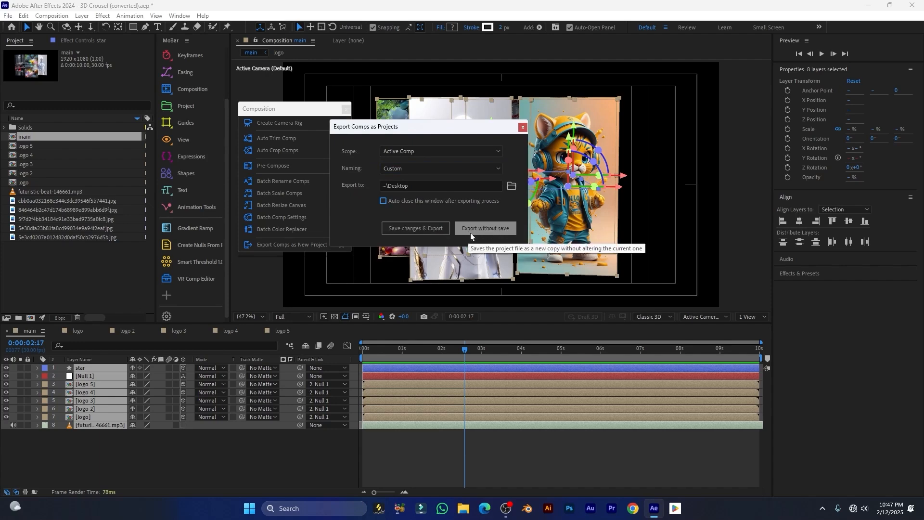
Attempt the export, accepting MyProject as the file name and dismissing the unsaved-project warning
click(422, 227)
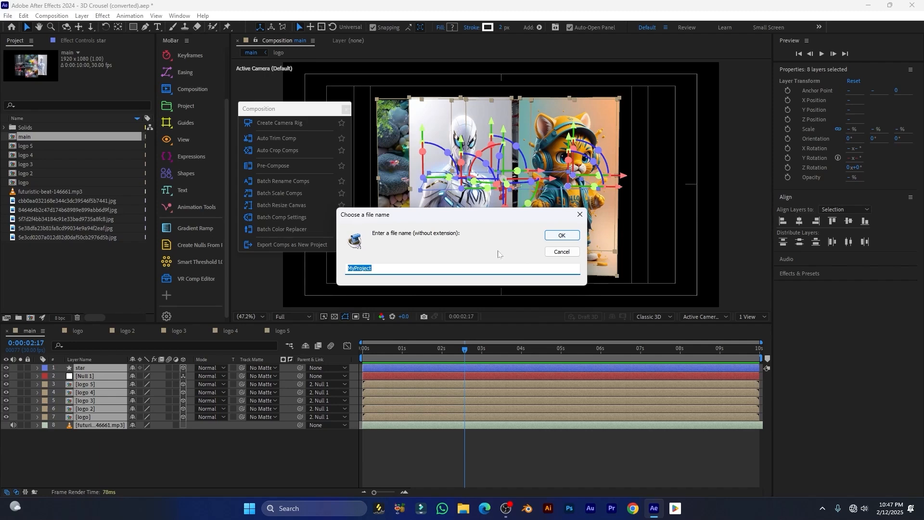
drag(417, 221, 414, 195)
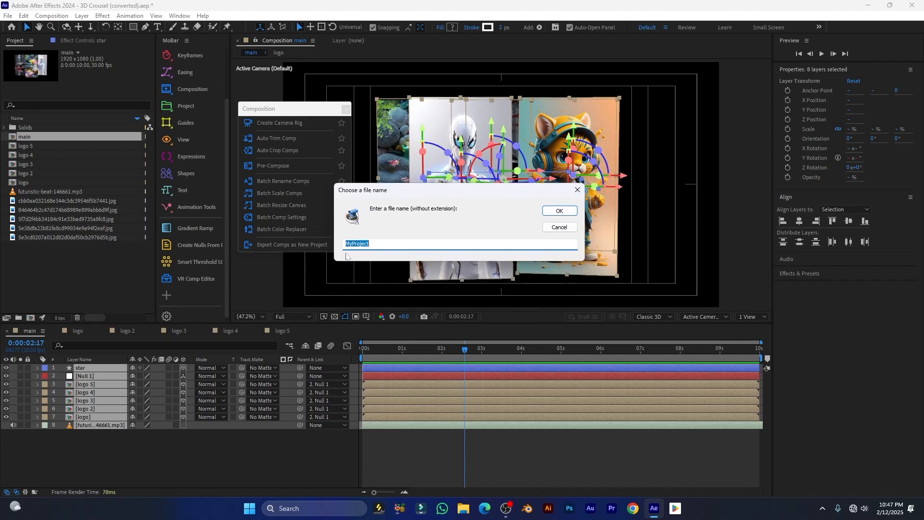
click(560, 214)
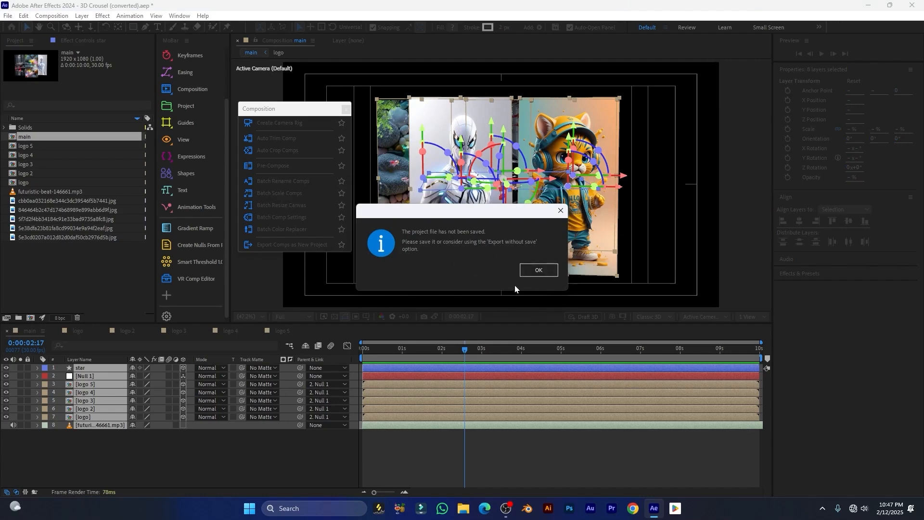
click(539, 271)
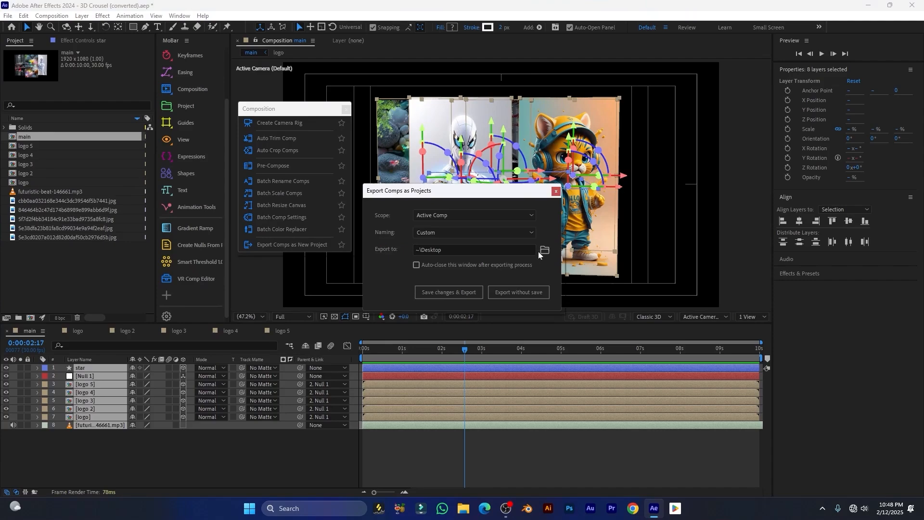
Set the export folder to Desktop and export the main comp
click(546, 253)
click(38, 111)
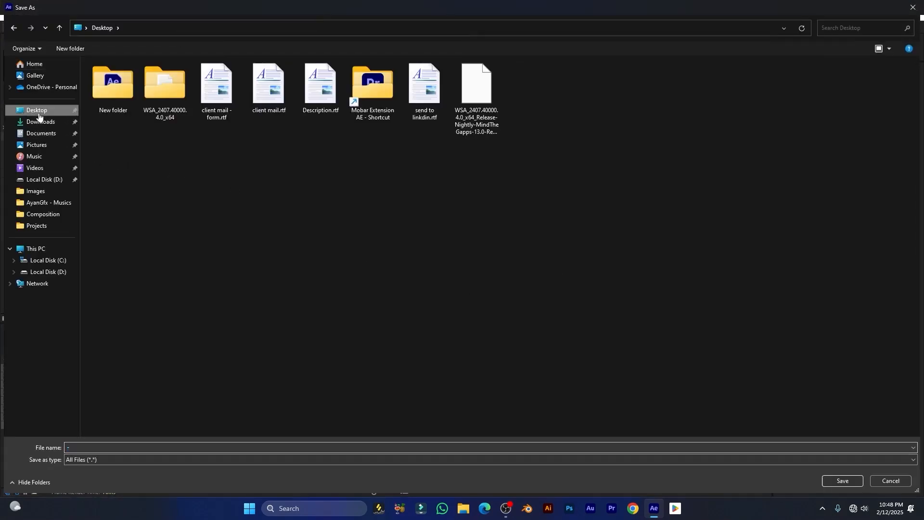
click(89, 448)
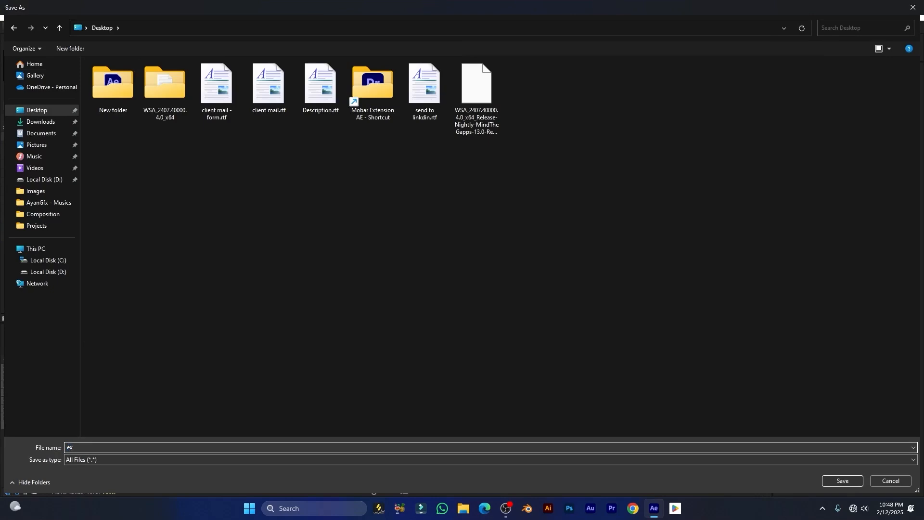
key(Return)
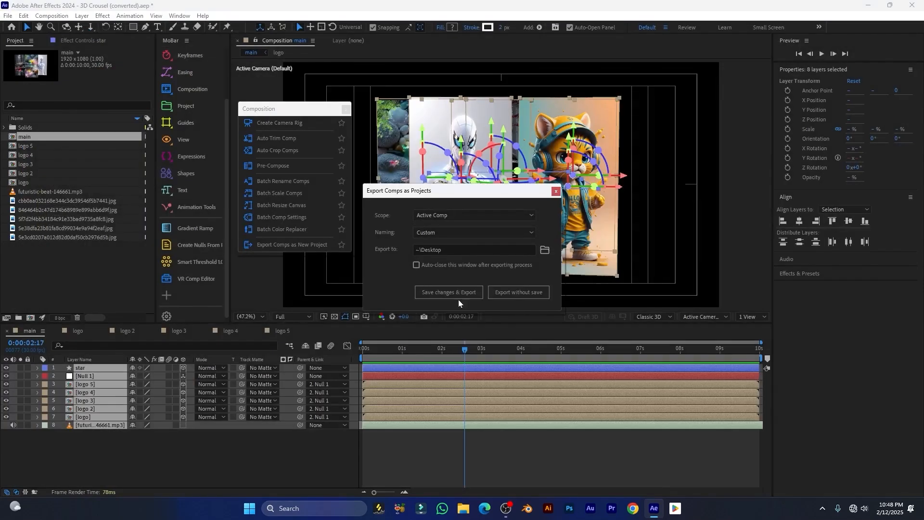
click(446, 292)
key(Return)
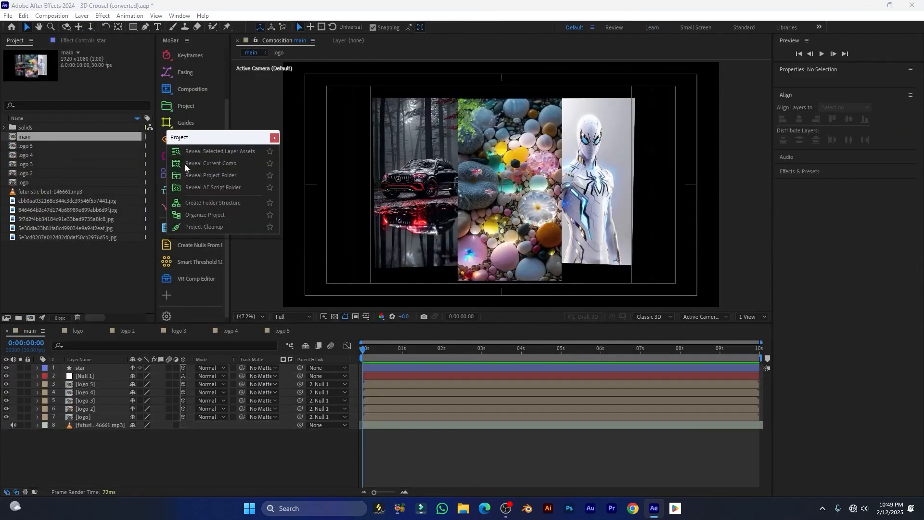
Turn MoBar's Project tools into a floating window beside the viewer
click(233, 152)
click(169, 107)
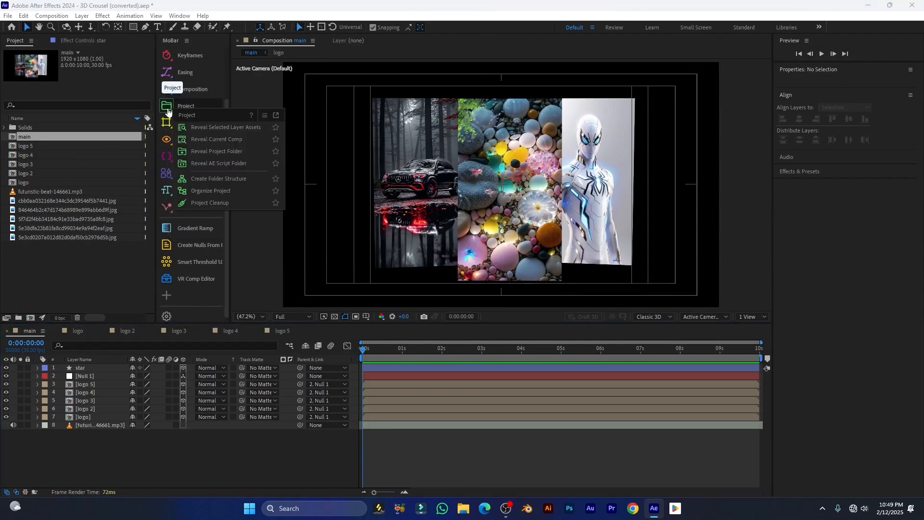
click(277, 115)
drag(226, 113, 224, 132)
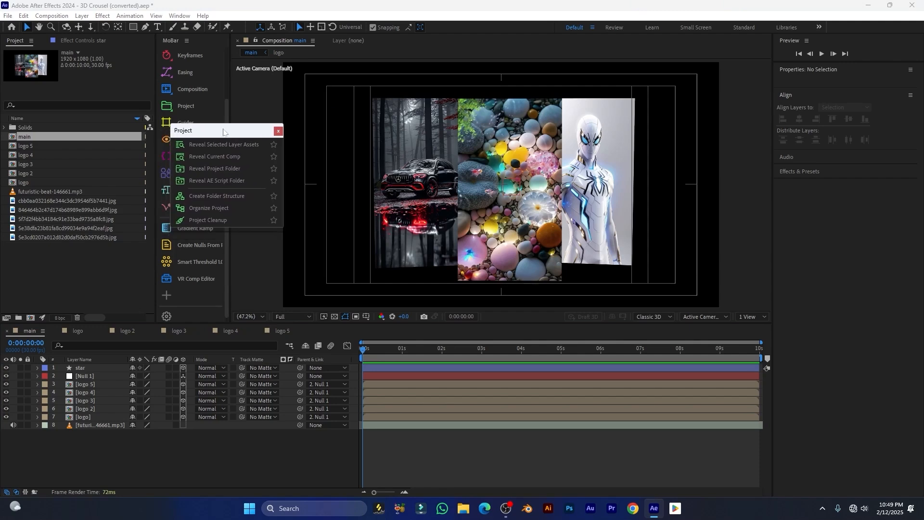
Reveal the futuristic-beat music layer's source in the Project panel, then the current comp
click(91, 428)
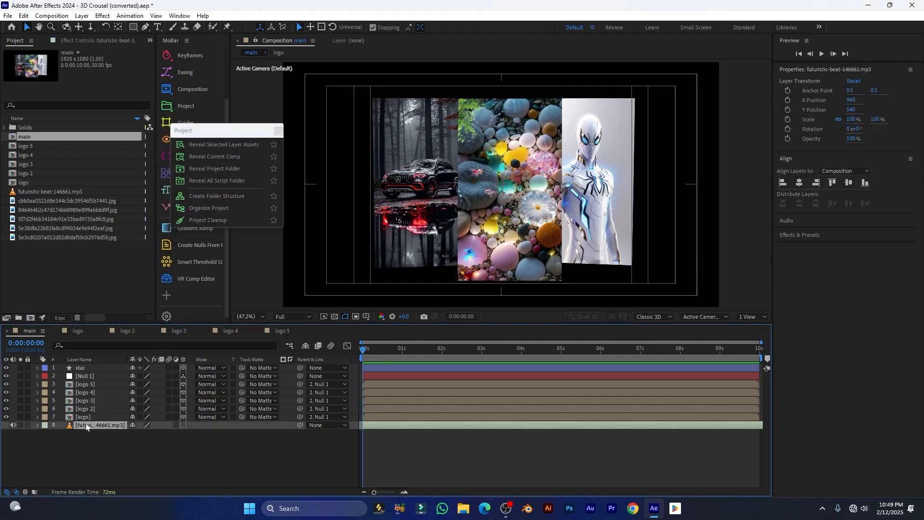
click(207, 146)
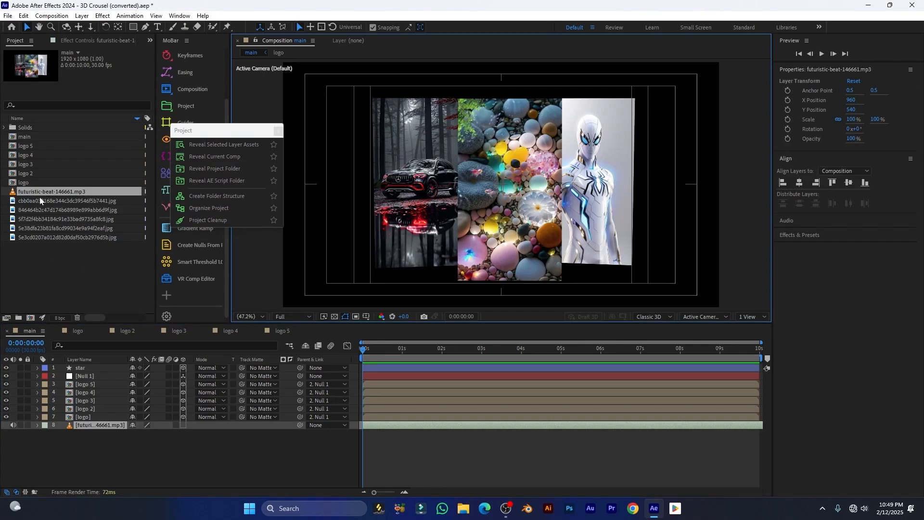
click(218, 157)
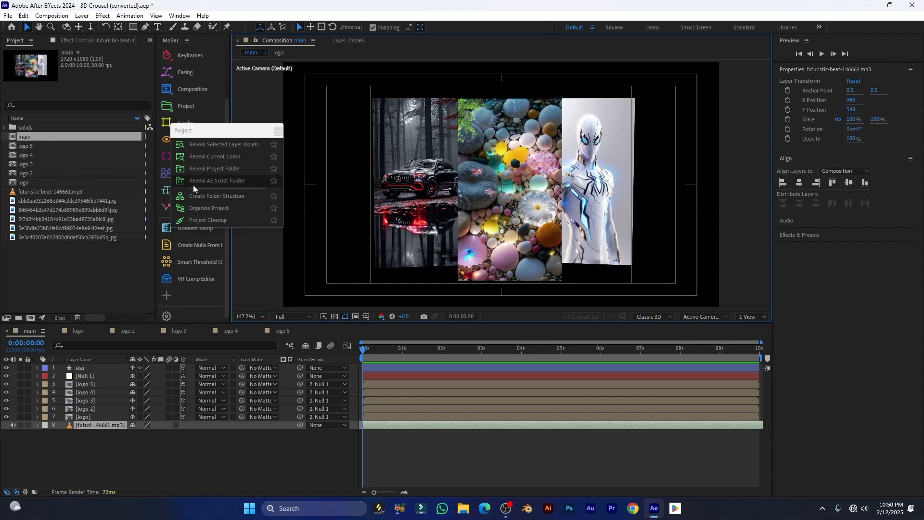
Reveal the After Effects Scripts folder on disk and go into ScriptUI Panels
click(220, 184)
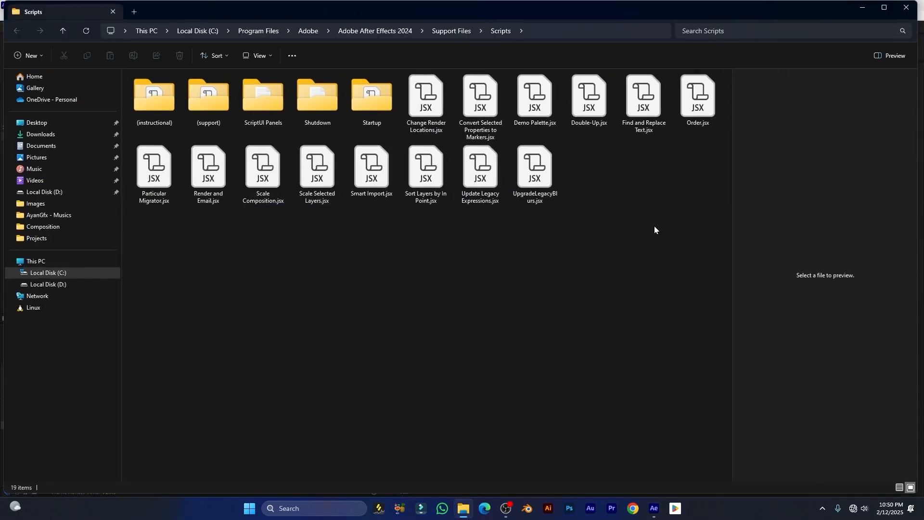
drag(690, 282, 62, 82)
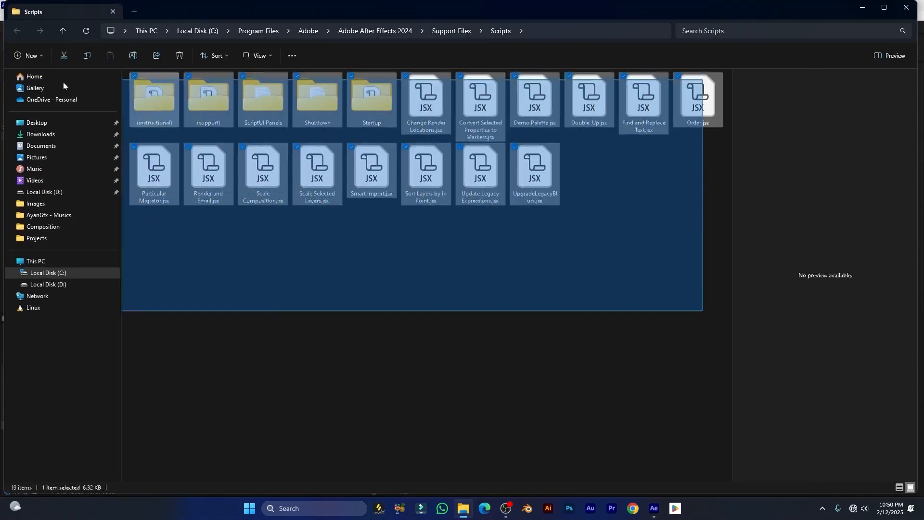
double_click(259, 108)
Show the seven ScriptUI Panels files as large icons
drag(342, 235, 144, 88)
click(270, 259)
click(268, 56)
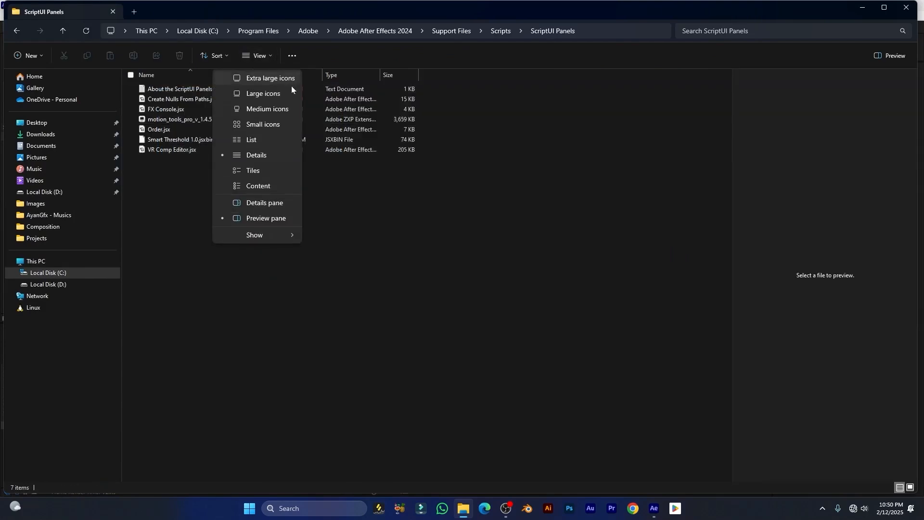
click(250, 95)
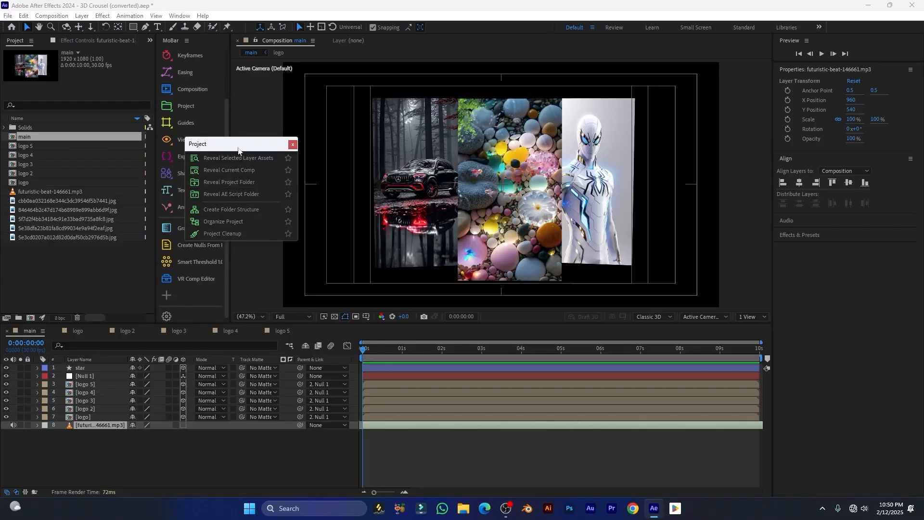
Bring up the Create Folder Structure setup and preview the Basic preset
drag(238, 148, 259, 150)
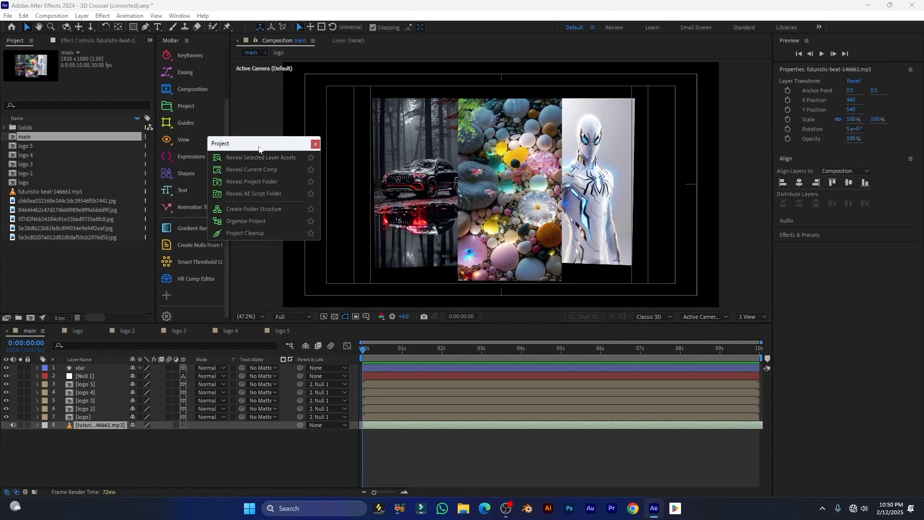
click(254, 209)
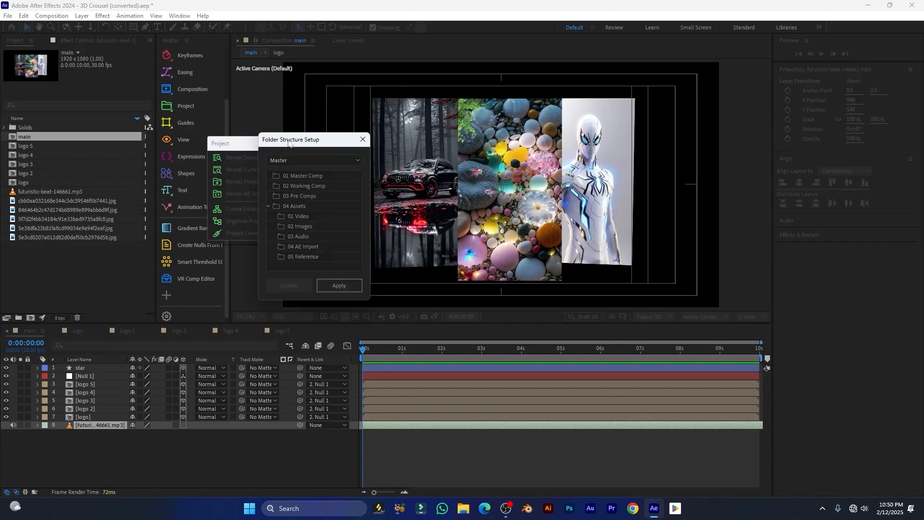
drag(293, 142, 408, 123)
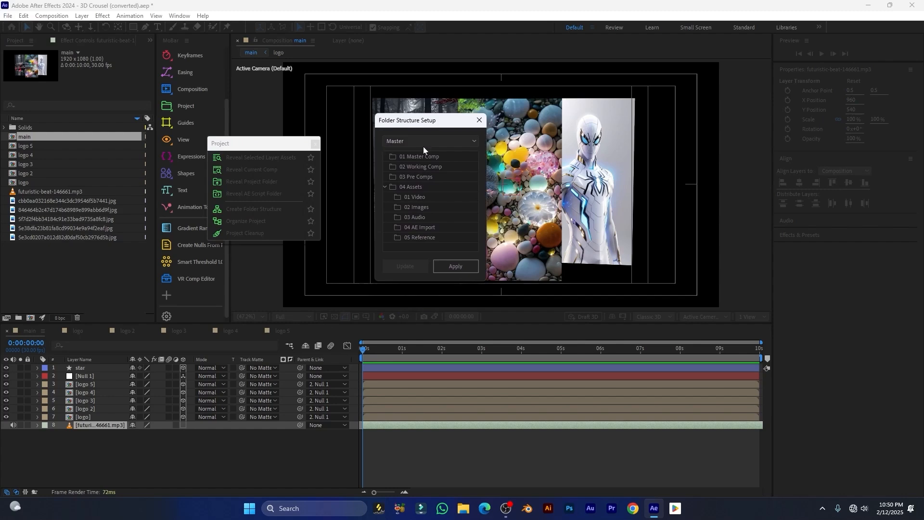
click(417, 143)
click(401, 152)
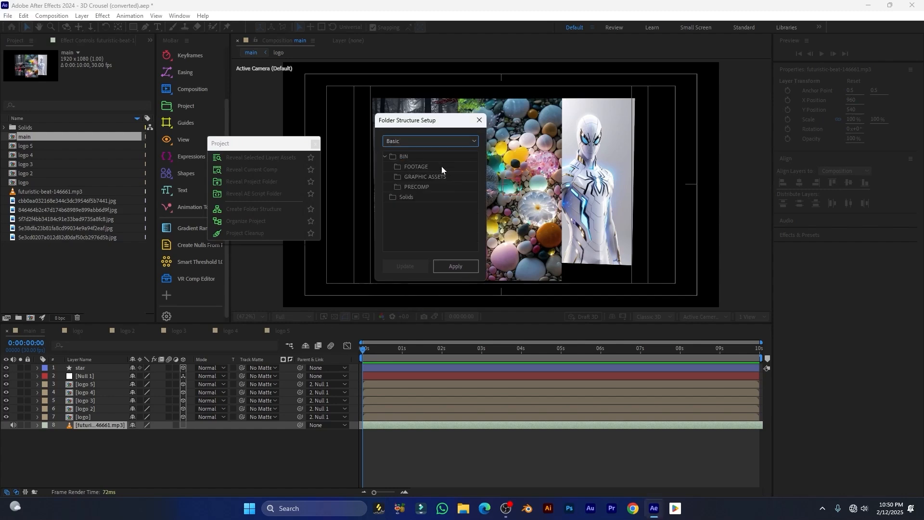
click(384, 157)
Preview the Simple and Essential folder structure presets
click(402, 141)
click(403, 163)
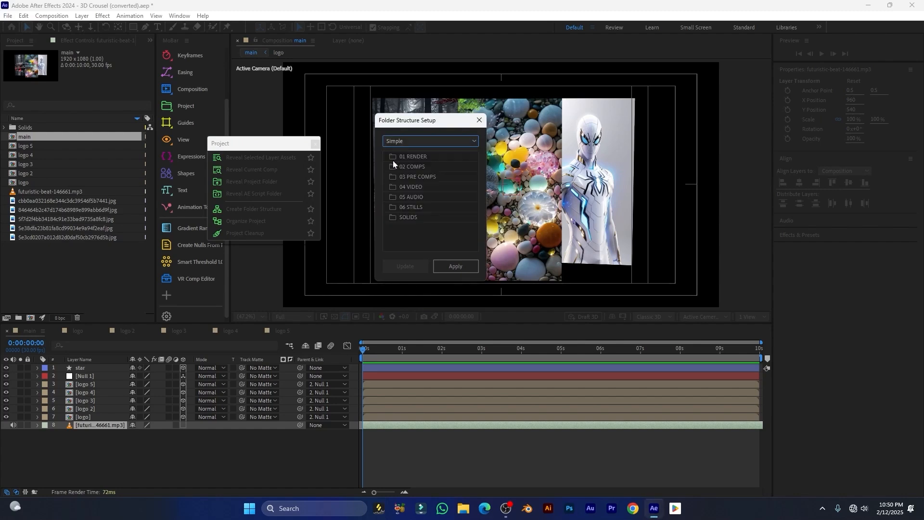
click(407, 142)
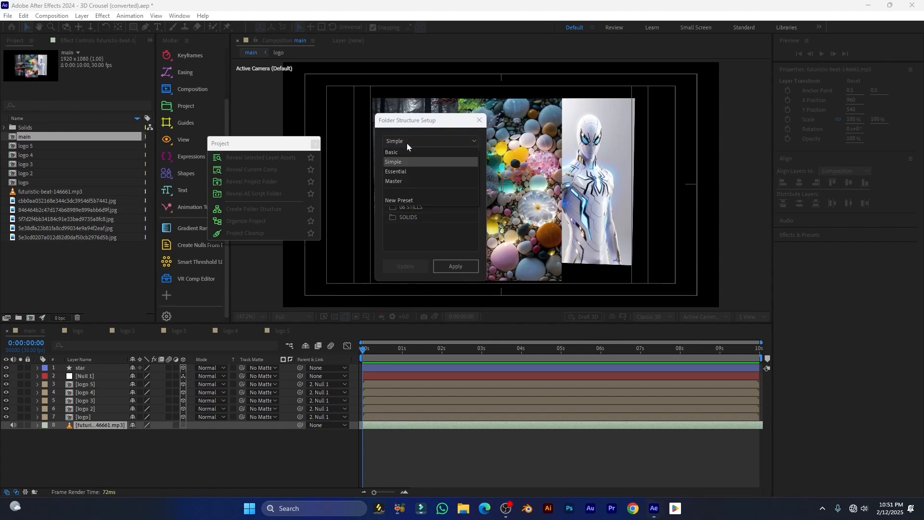
click(403, 173)
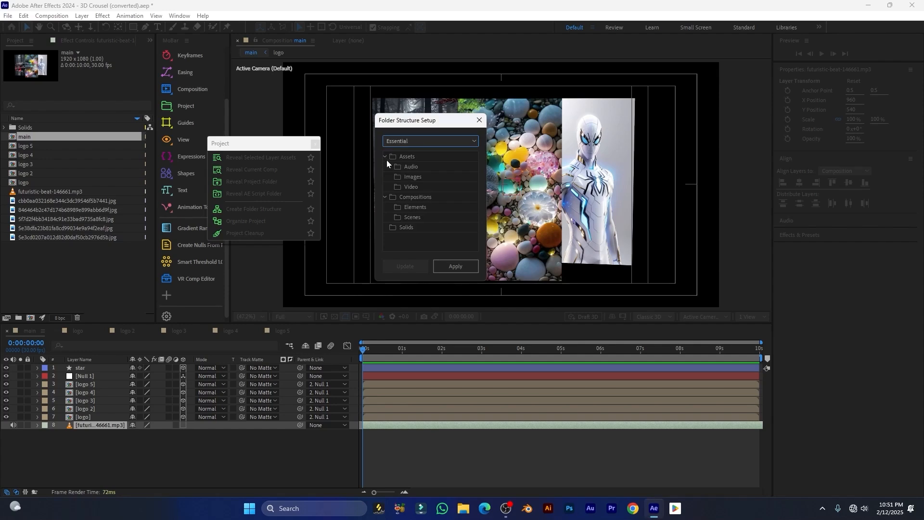
click(386, 157)
click(386, 167)
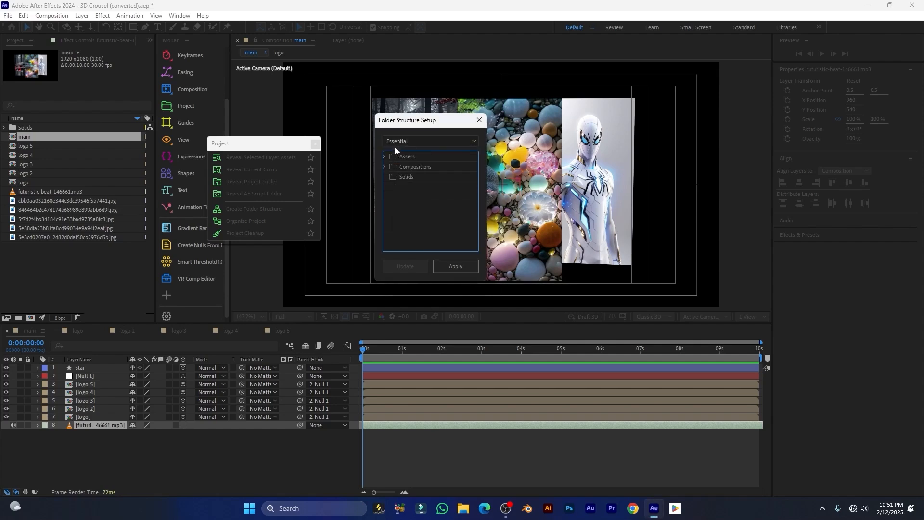
Apply the Master preset, adding folders 01 Master Comp through 04 Assets
click(408, 141)
click(395, 183)
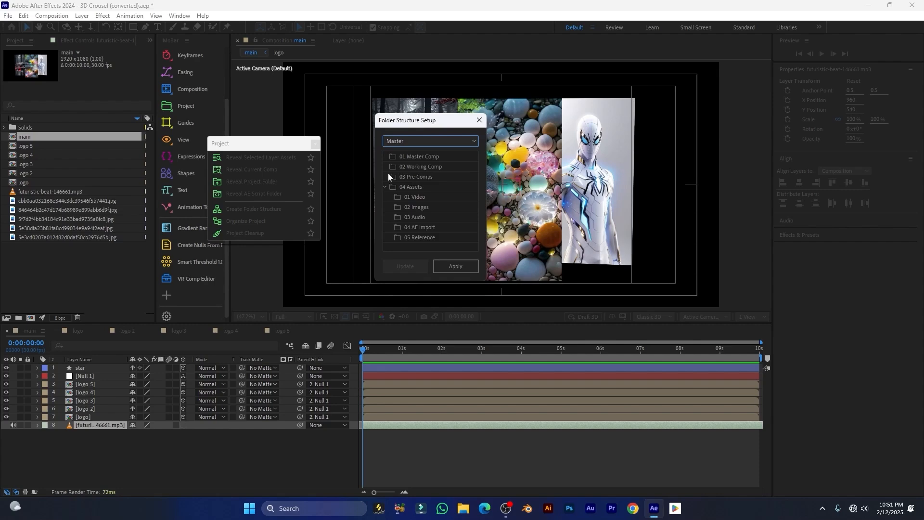
click(385, 187)
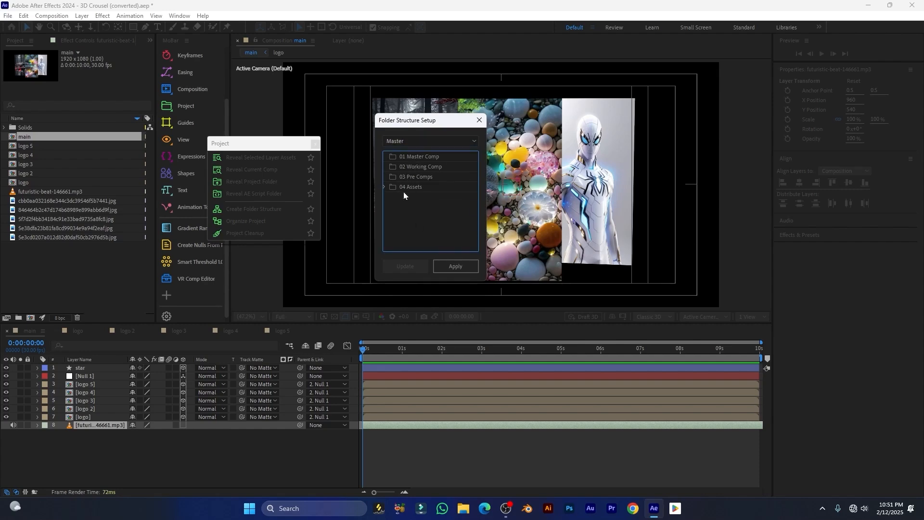
click(452, 268)
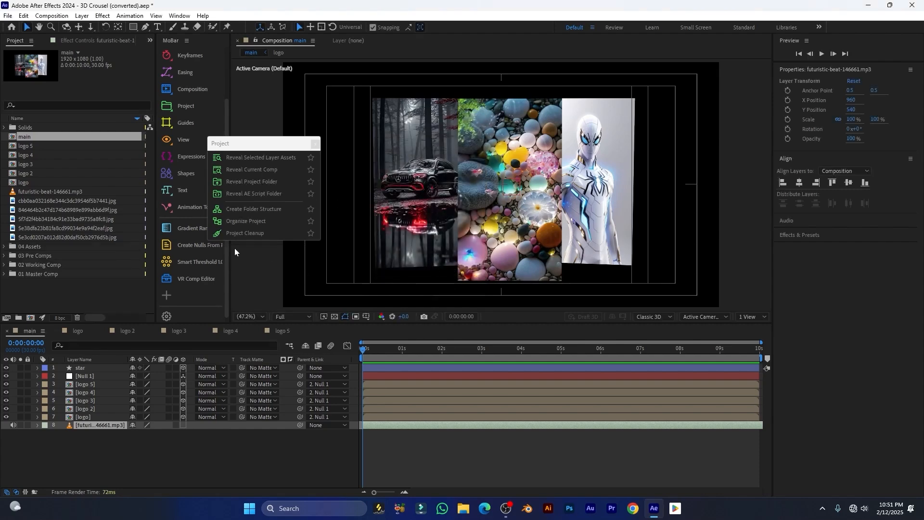
Expand 04 Assets and check its subfolders, 01 Video through 05 Reference
click(4, 248)
scroll(26, 254, down, 1)
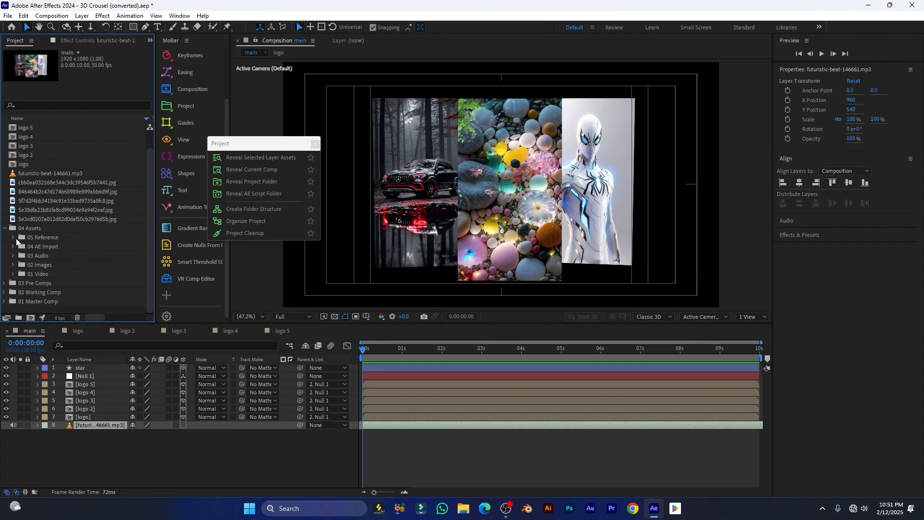
click(36, 237)
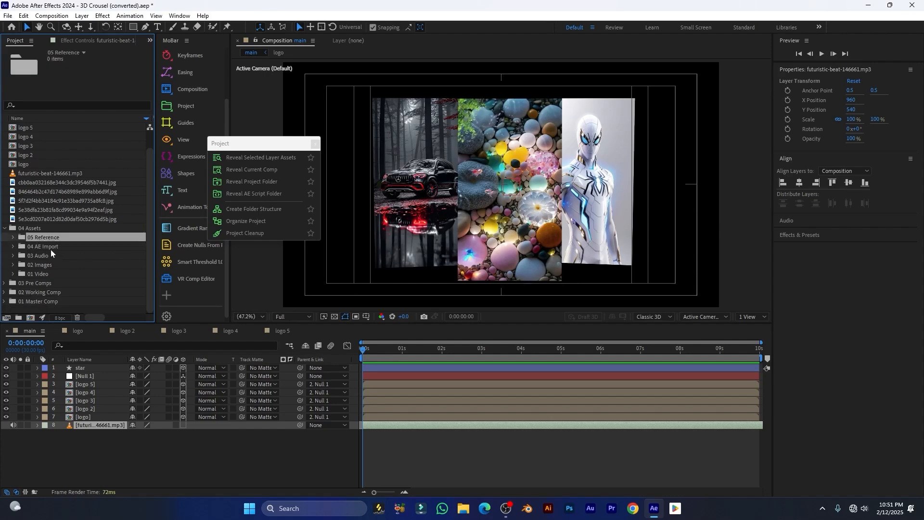
click(51, 248)
click(36, 257)
click(41, 266)
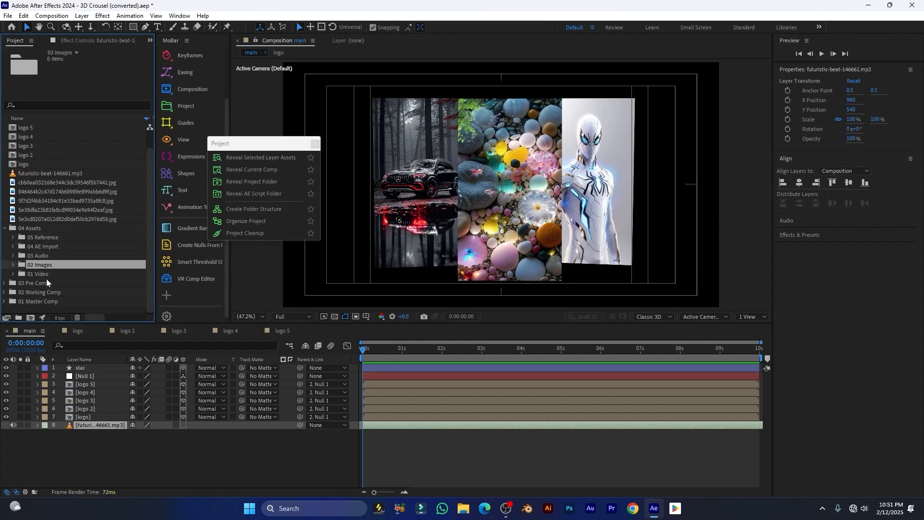
click(39, 275)
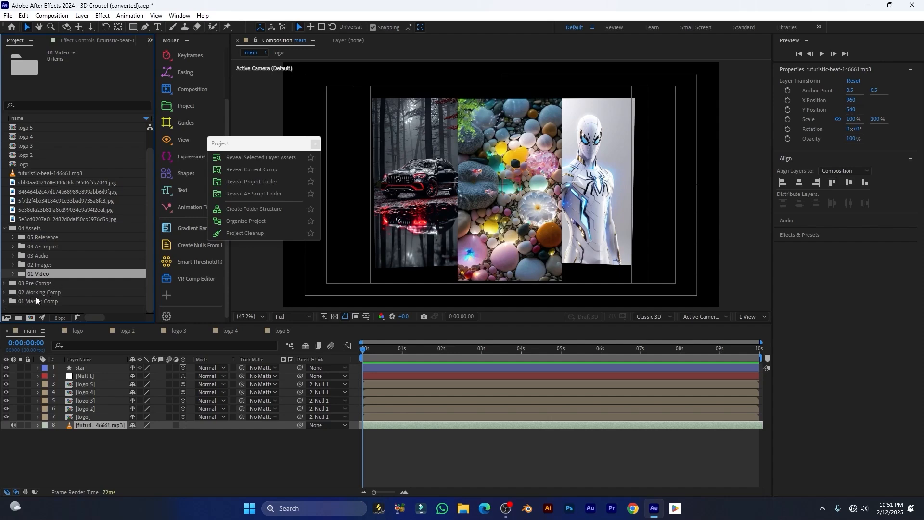
Collapse 04 Assets and remove the four Master folders from the project
double_click(26, 226)
drag(28, 290, 5, 249)
click(65, 288)
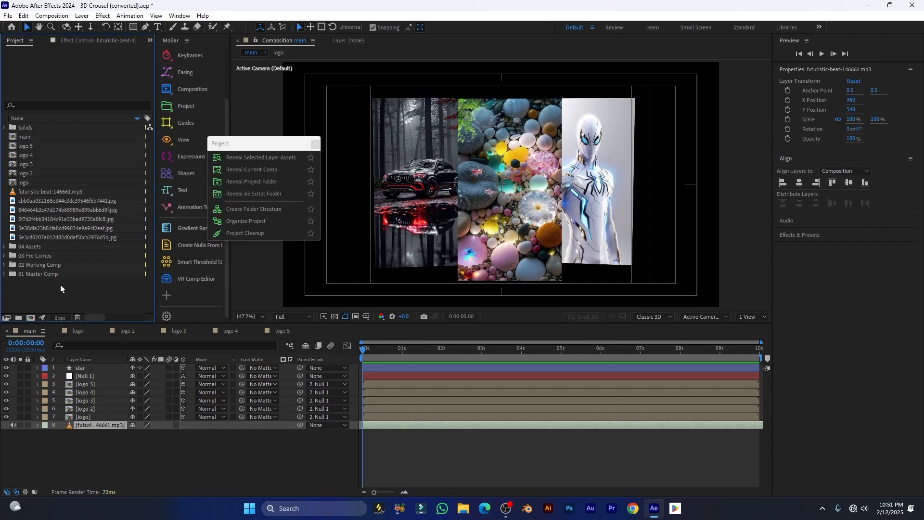
key(ctrl+z)
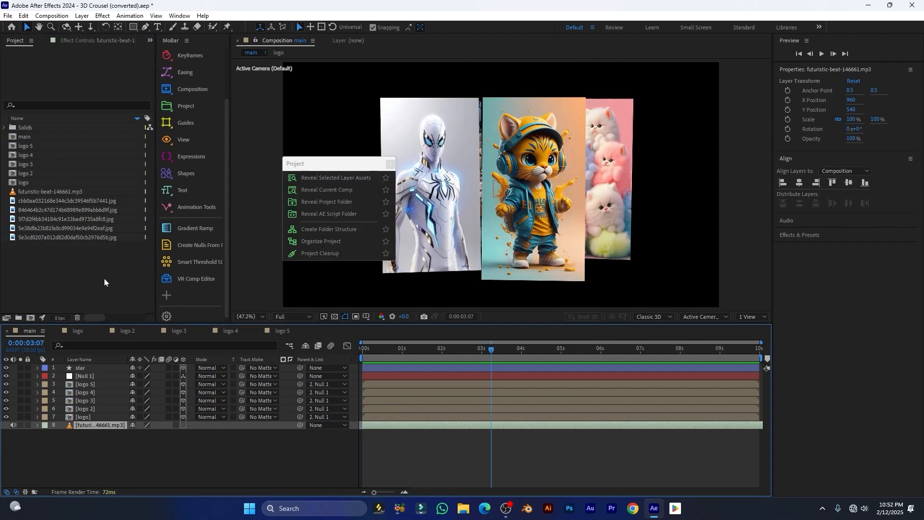
Select the jpg images, mp3 and main comp, then bring up the Organize Project settings
drag(109, 290, 42, 210)
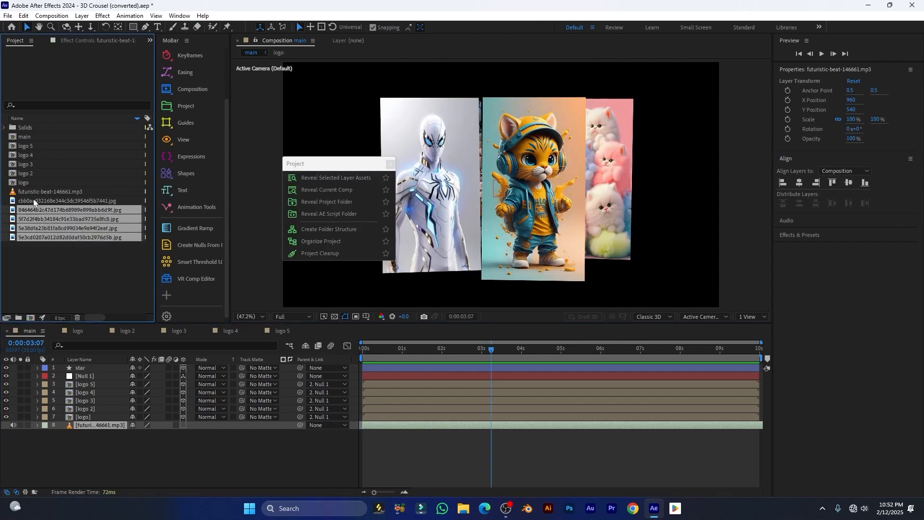
click(33, 192)
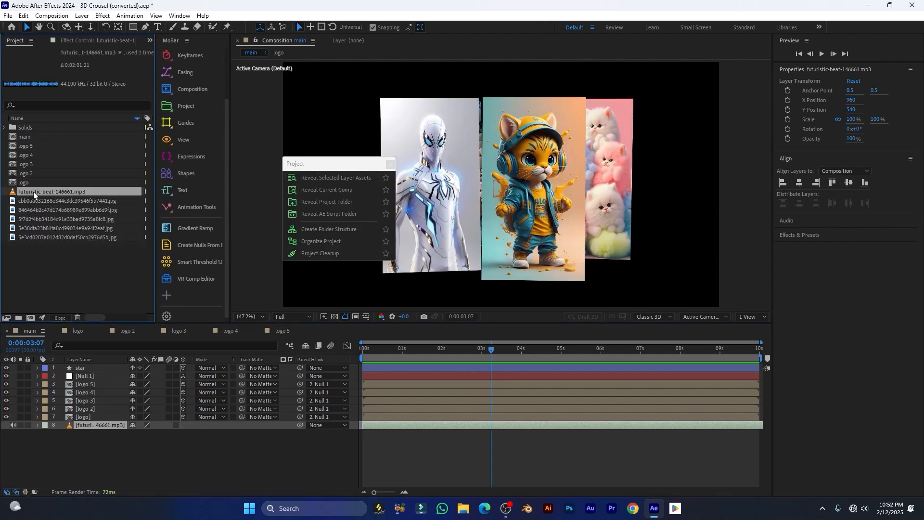
click(25, 135)
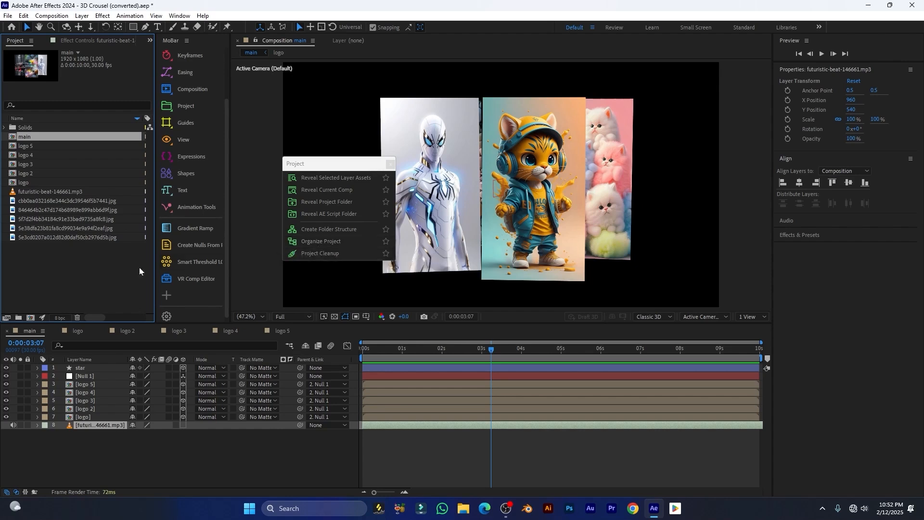
click(145, 439)
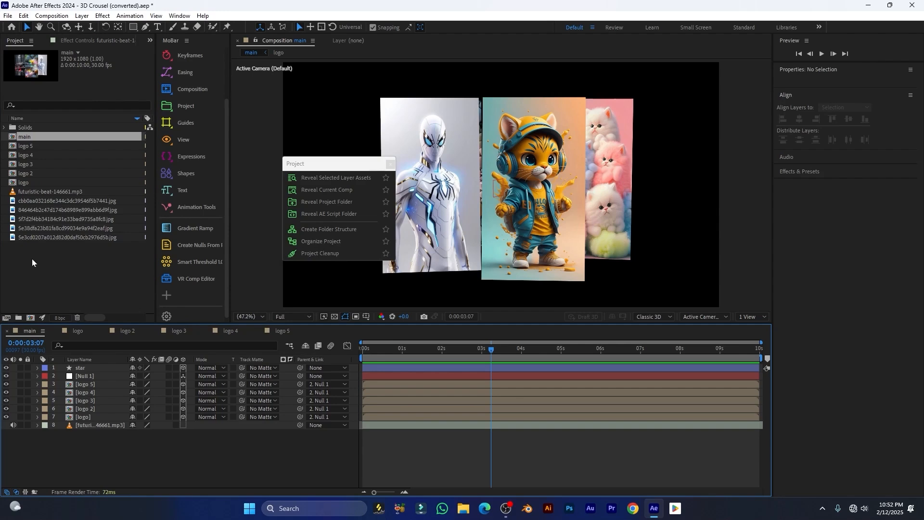
drag(334, 167, 306, 133)
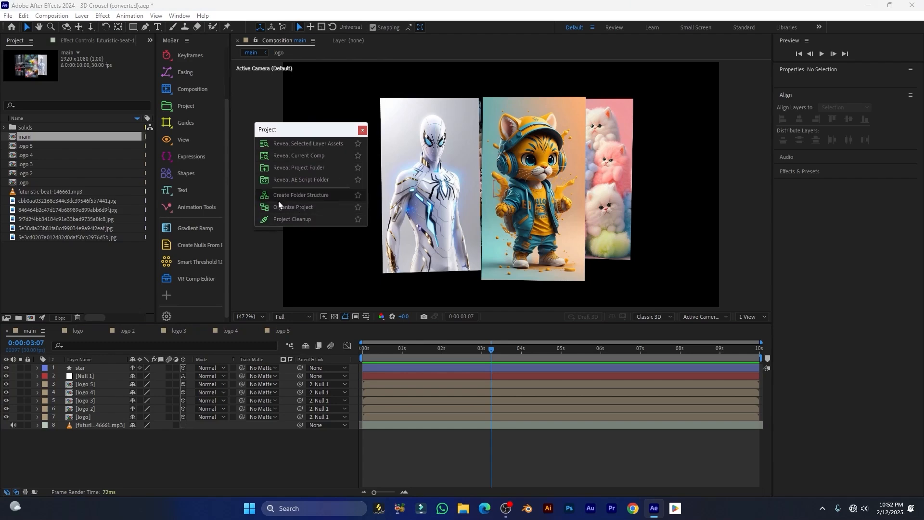
click(308, 208)
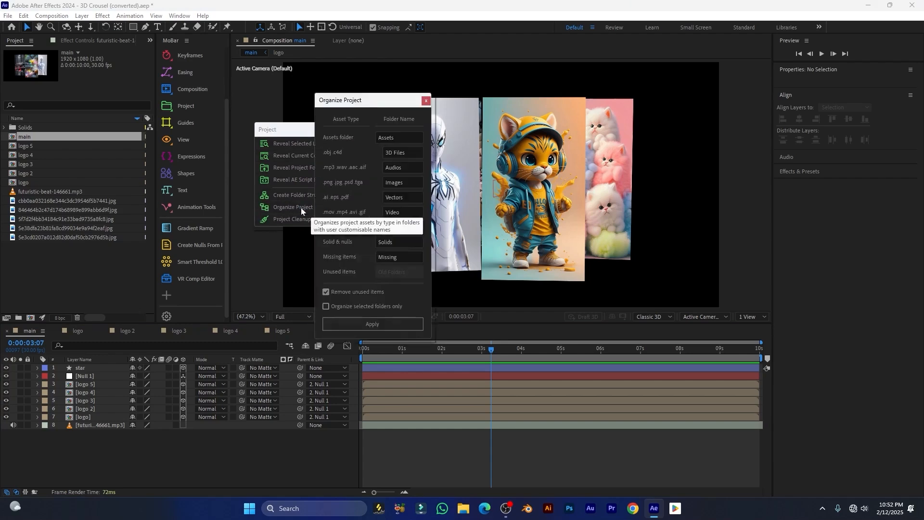
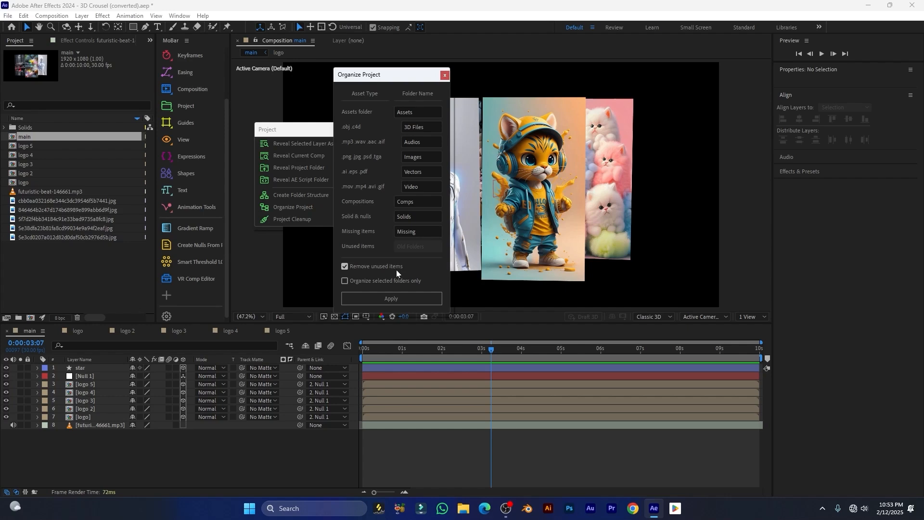
Apply Organize Project with Remove unused items checked to sort the project items
drag(407, 70, 390, 63)
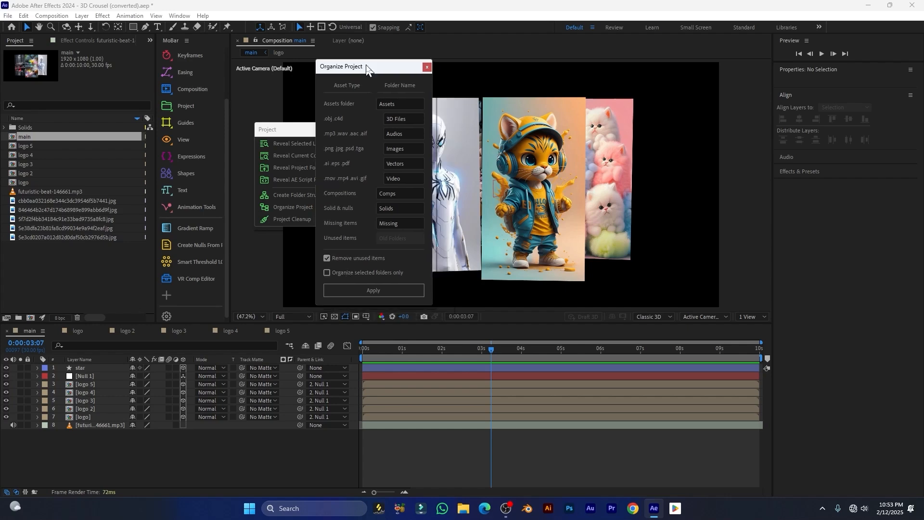
click(368, 291)
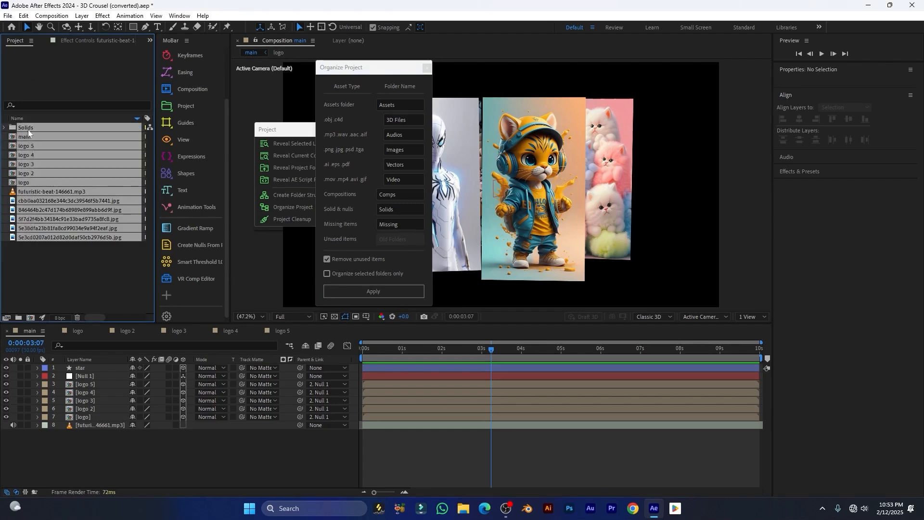
click(377, 293)
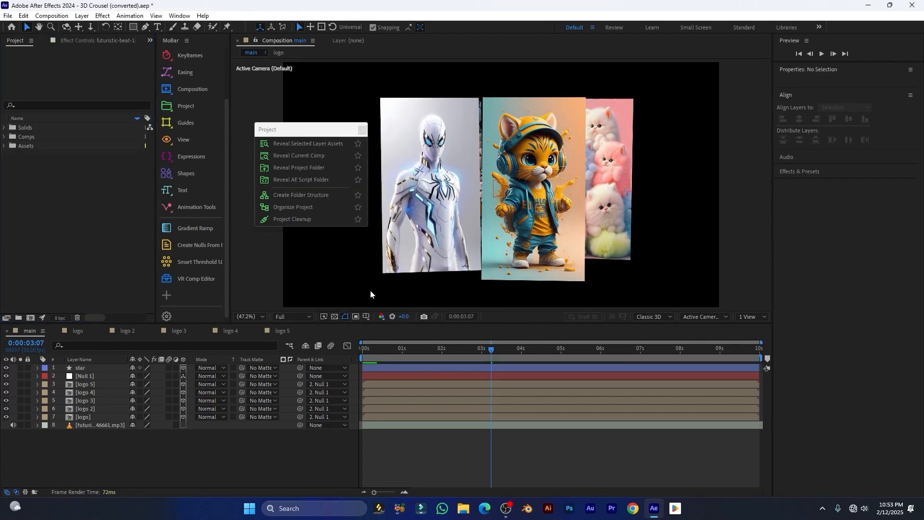
Expand and collapse the Solids, Comps, Assets, Images and Audios folders to check their contents
click(6, 146)
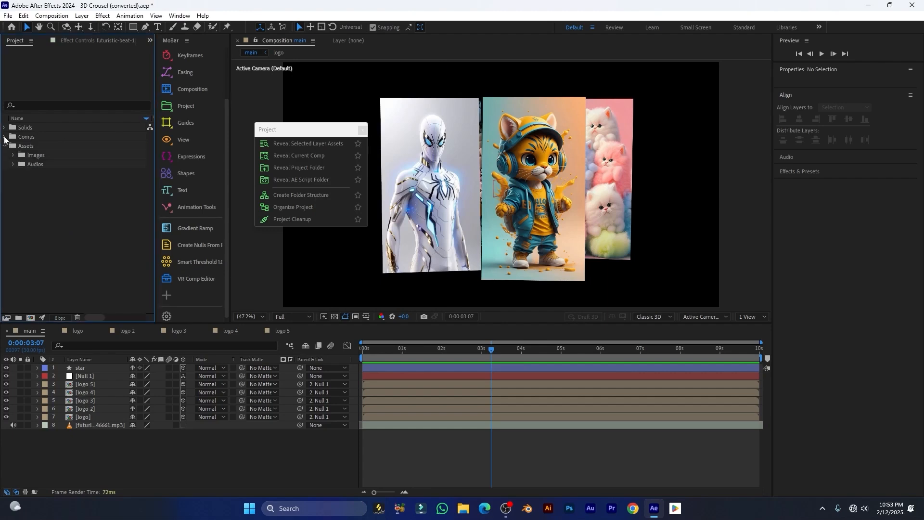
click(4, 136)
click(4, 128)
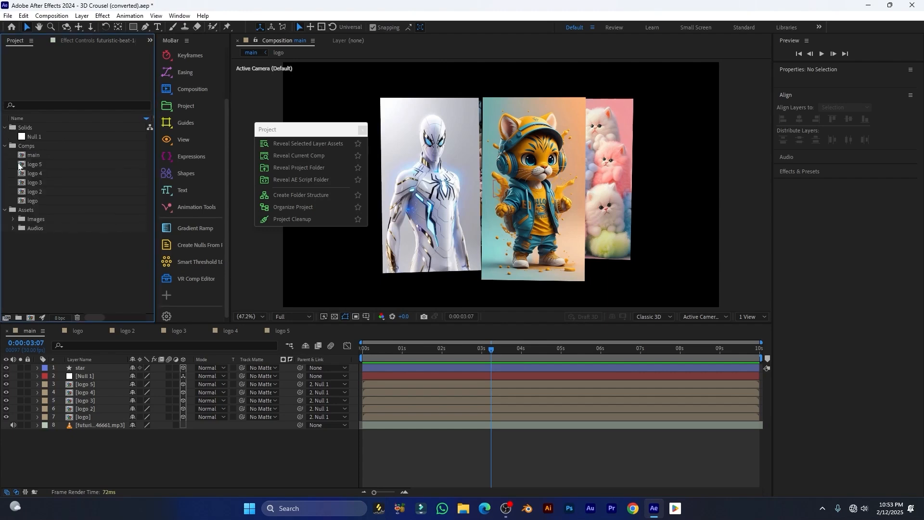
click(13, 219)
click(13, 274)
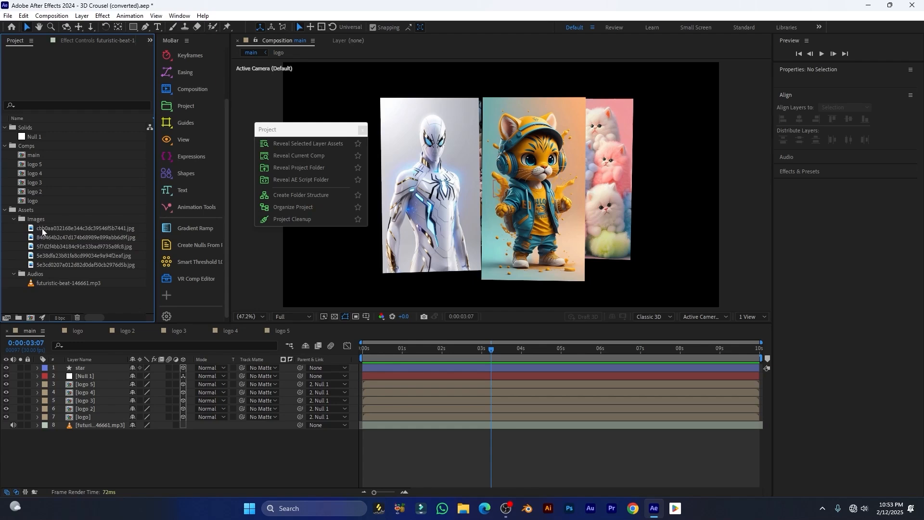
click(13, 220)
click(13, 228)
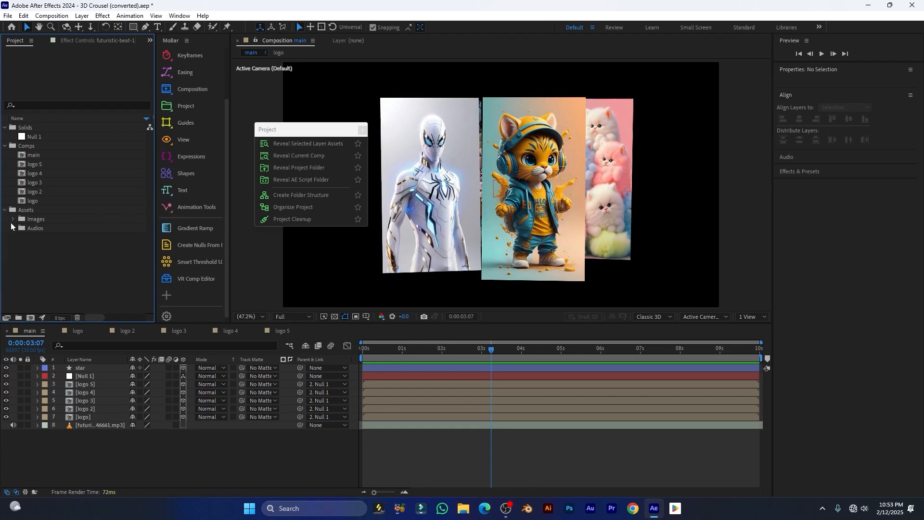
click(5, 210)
click(5, 146)
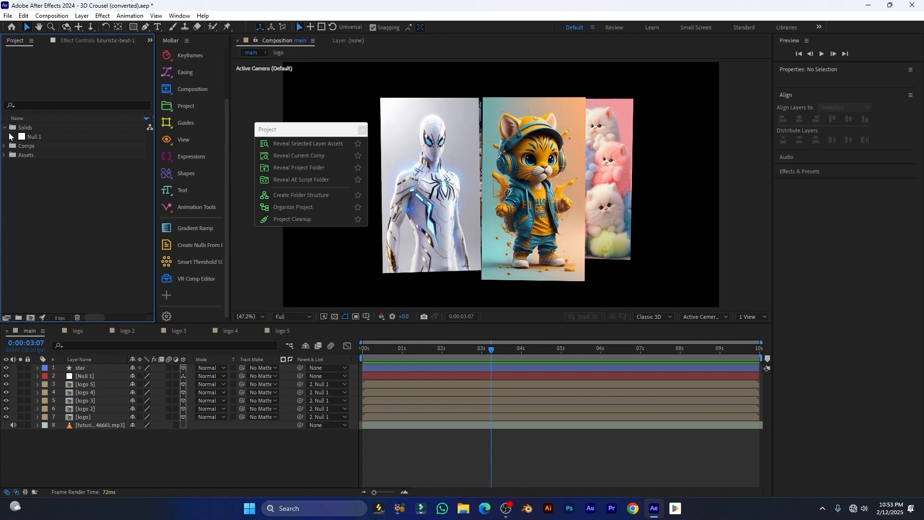
click(5, 127)
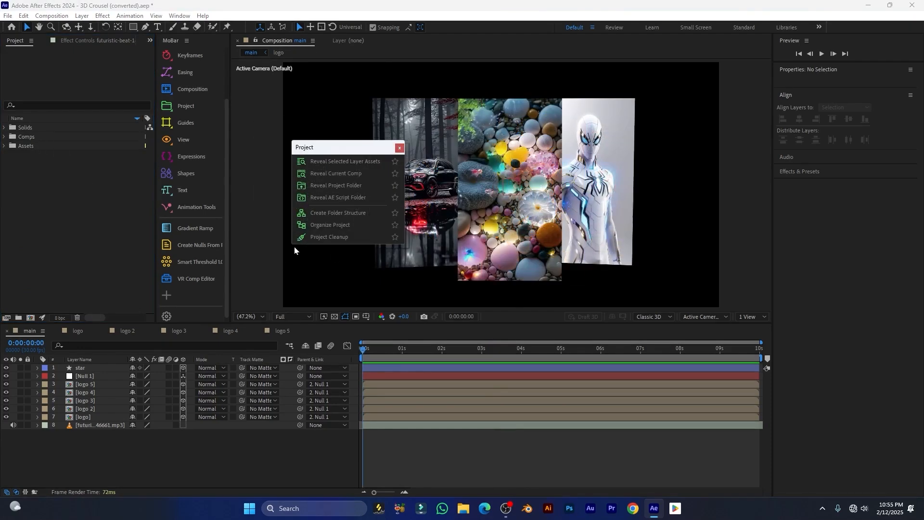
Set Project Cleanup to apply to All Comps and run Clean Up
click(330, 237)
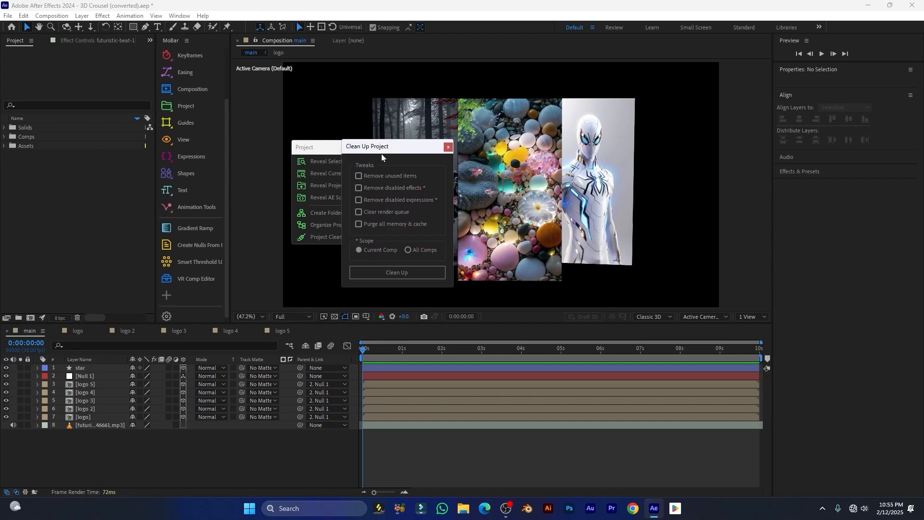
drag(381, 154, 376, 164)
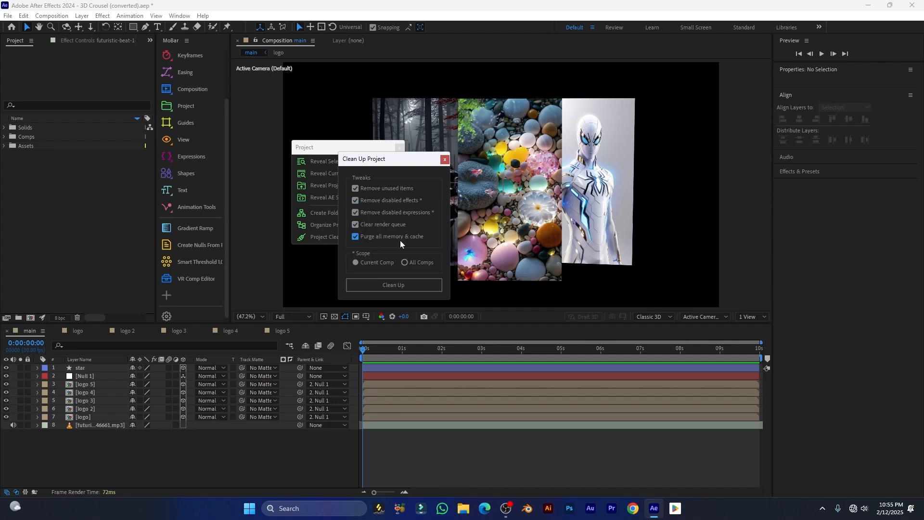
drag(368, 160, 357, 141)
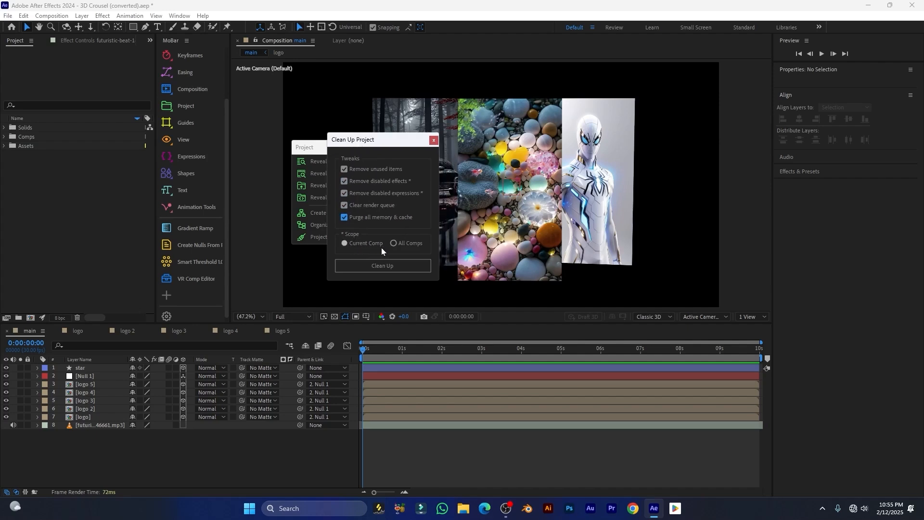
click(395, 243)
drag(361, 141, 338, 112)
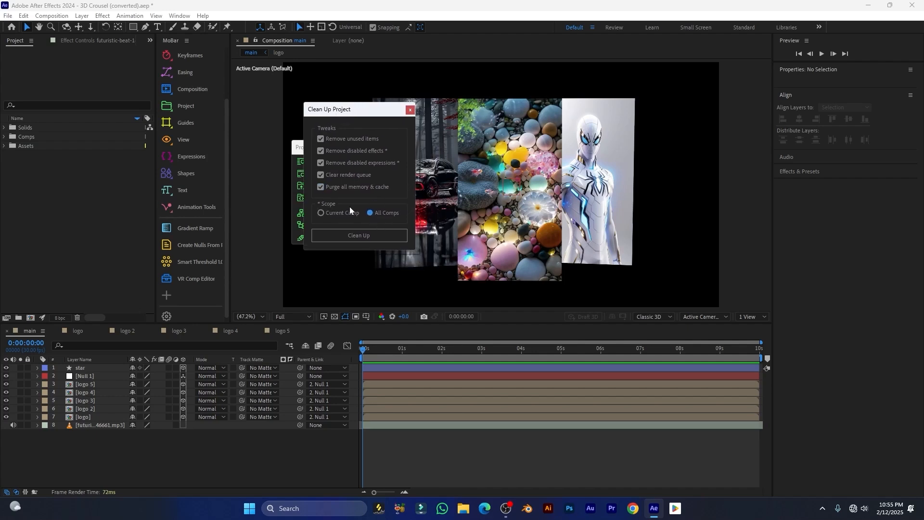
click(360, 235)
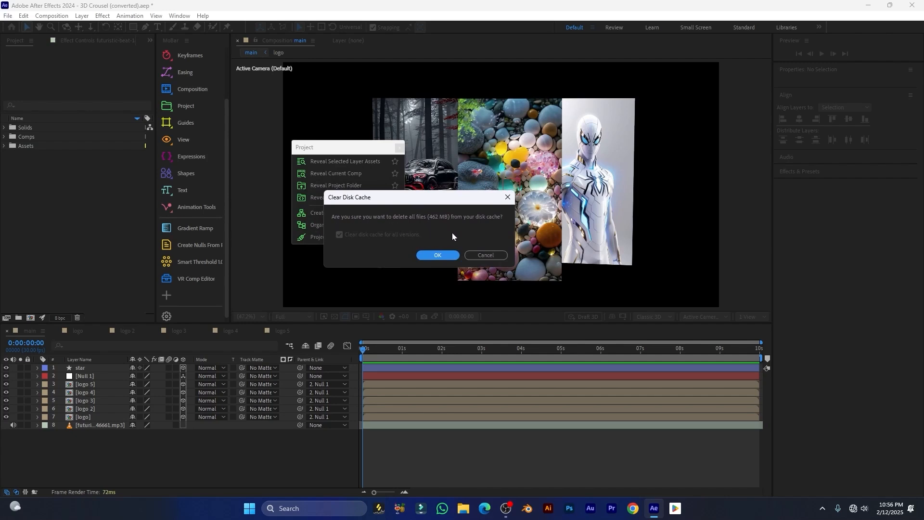
Confirm clearing the disk cache and dismiss the cleanup completion message
click(436, 257)
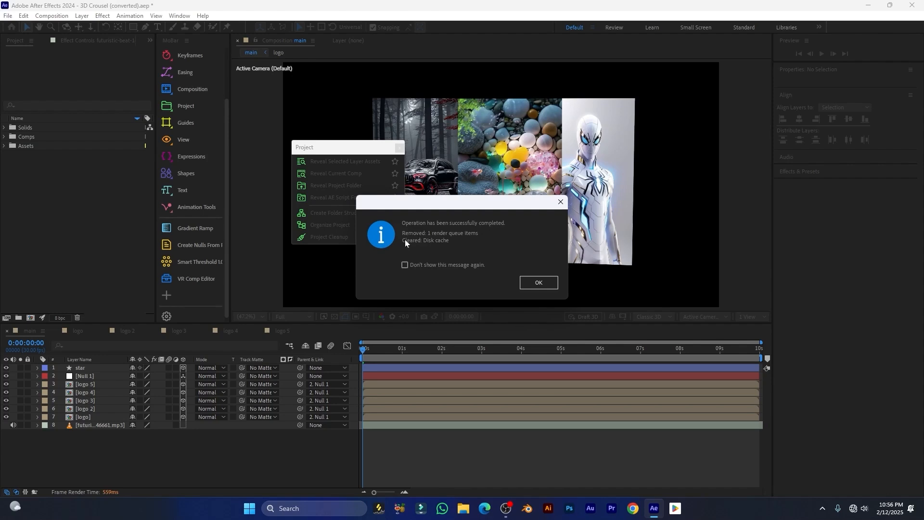
drag(442, 205, 433, 169)
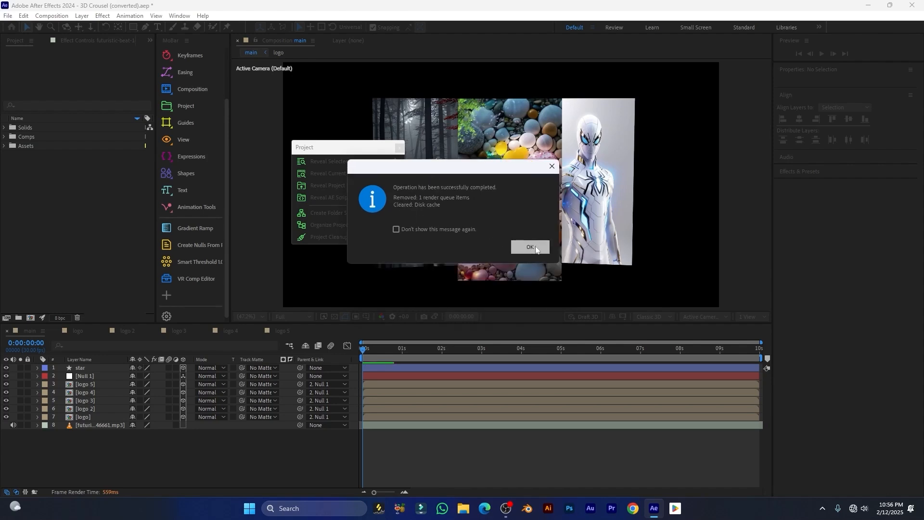
click(514, 246)
drag(337, 151, 365, 186)
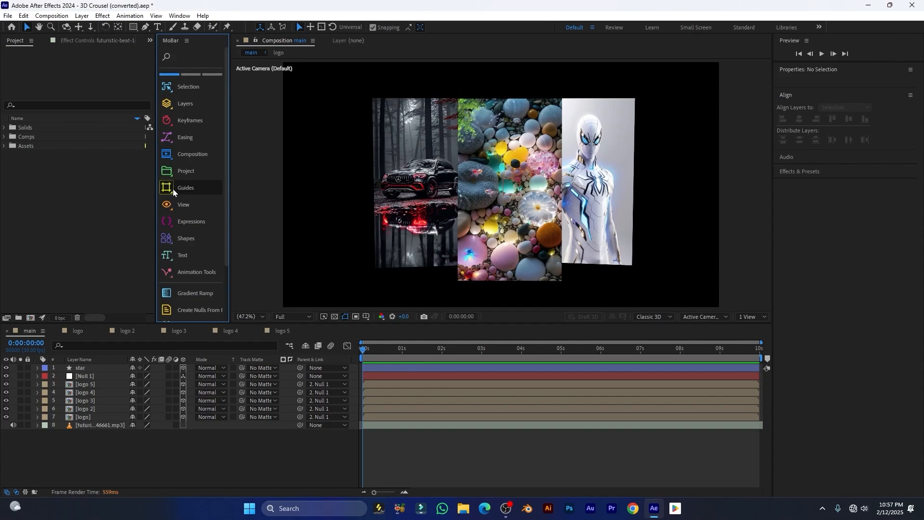
Switch to the Guides tools and draw a rectangle in the composition
click(173, 188)
click(281, 196)
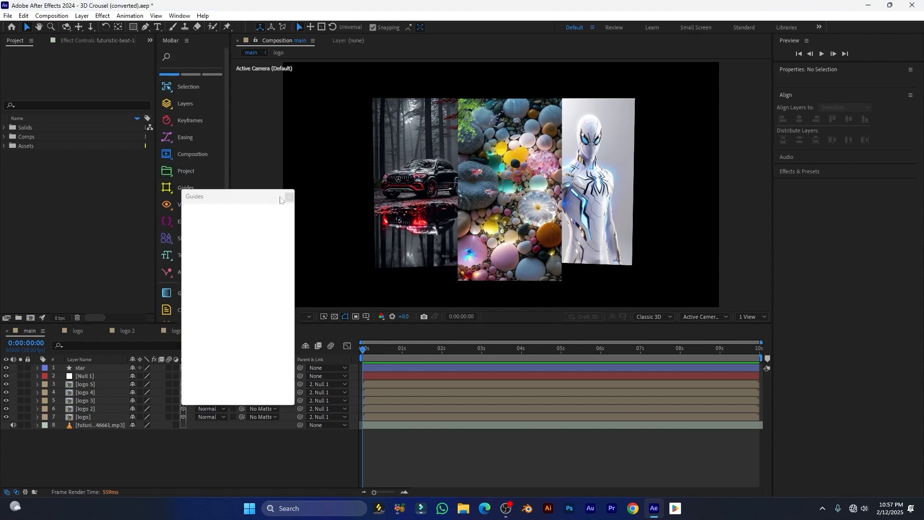
click(133, 27)
mouse_move(433, 158)
mouse_down()
mouse_move(486, 200)
mouse_move(557, 236)
mouse_move(591, 229)
mouse_up()
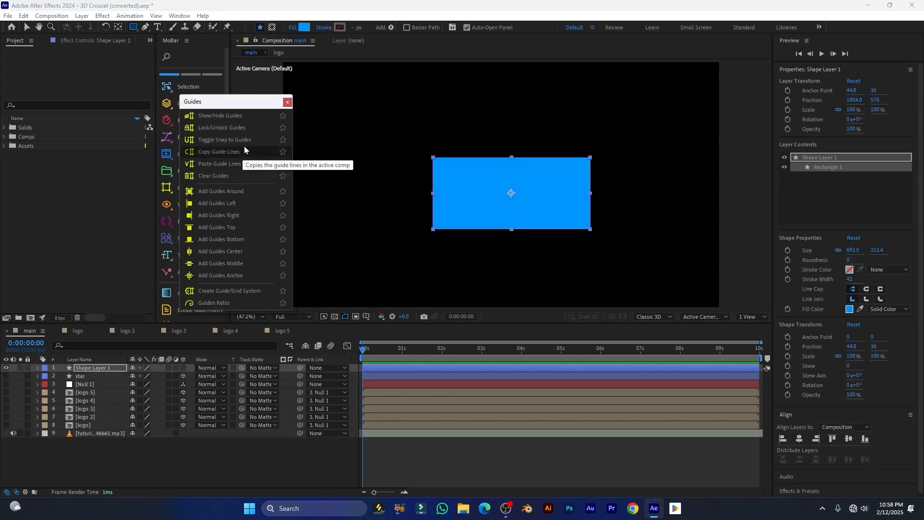
Add guides around the rectangle's edges and toggle the guides off and back on
click(229, 194)
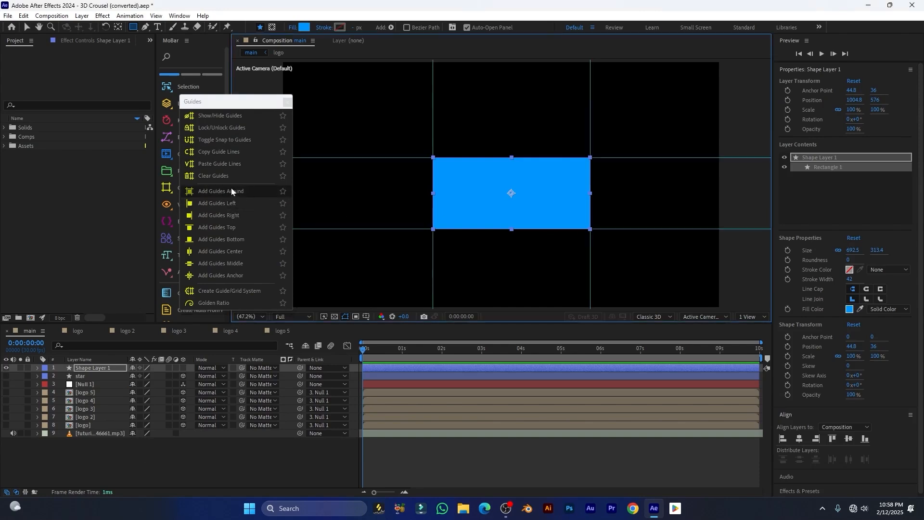
scroll(516, 213, down, 2)
scroll(519, 210, up, 2)
scroll(519, 210, up, 2)
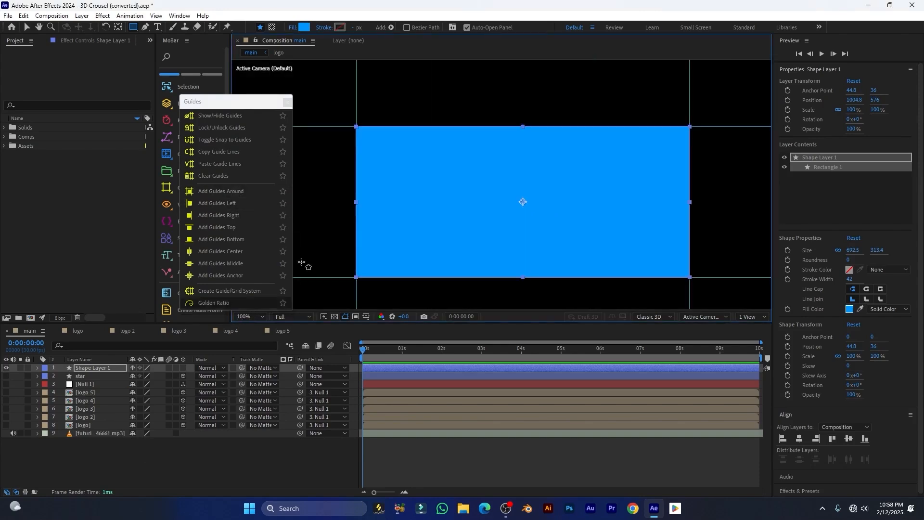
scroll(412, 208, down, 2)
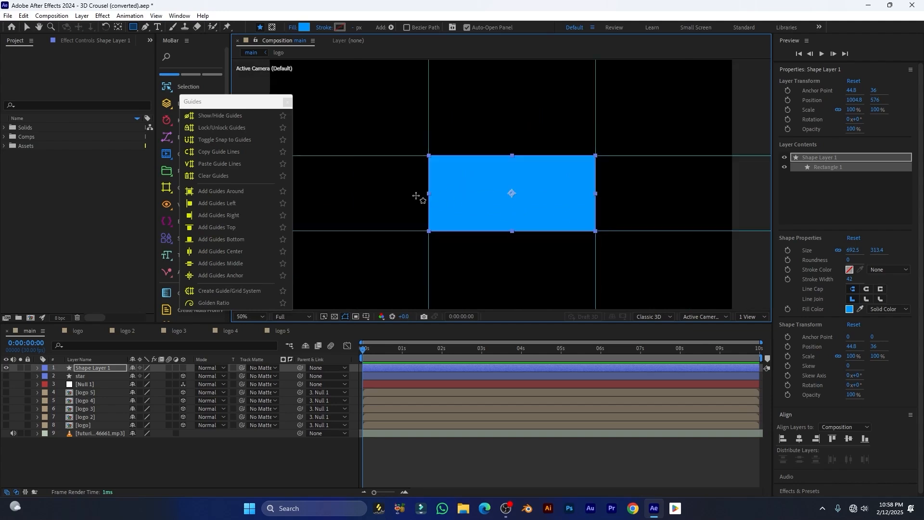
click(215, 119)
click(216, 118)
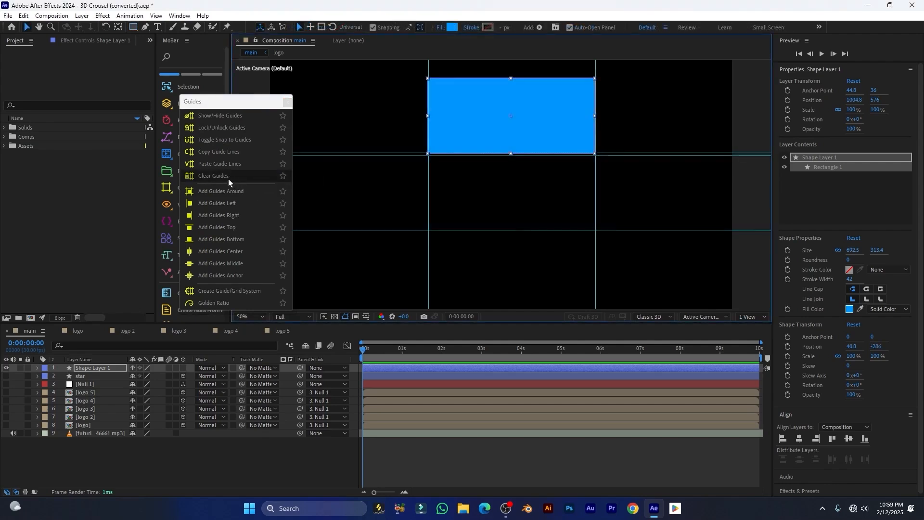
Clear guides, move the rectangle lower, and add guides at its edges and centre
click(229, 176)
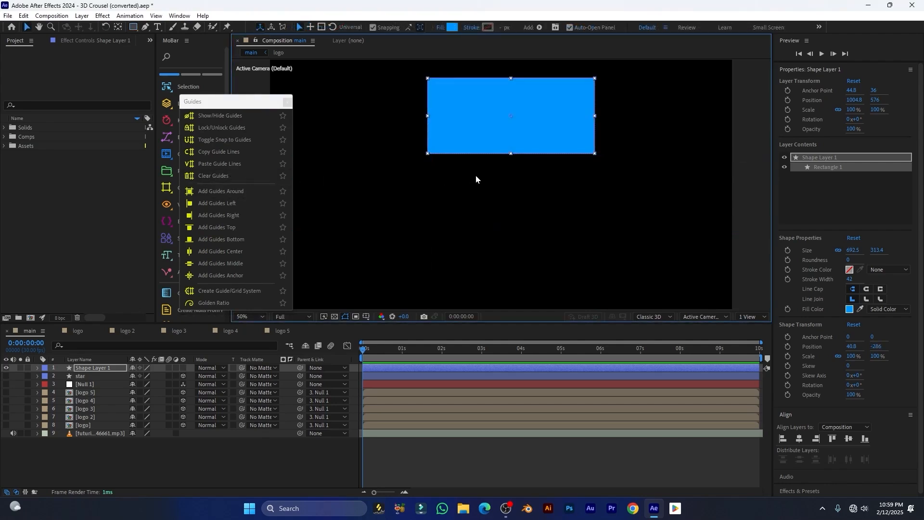
drag(480, 125, 470, 181)
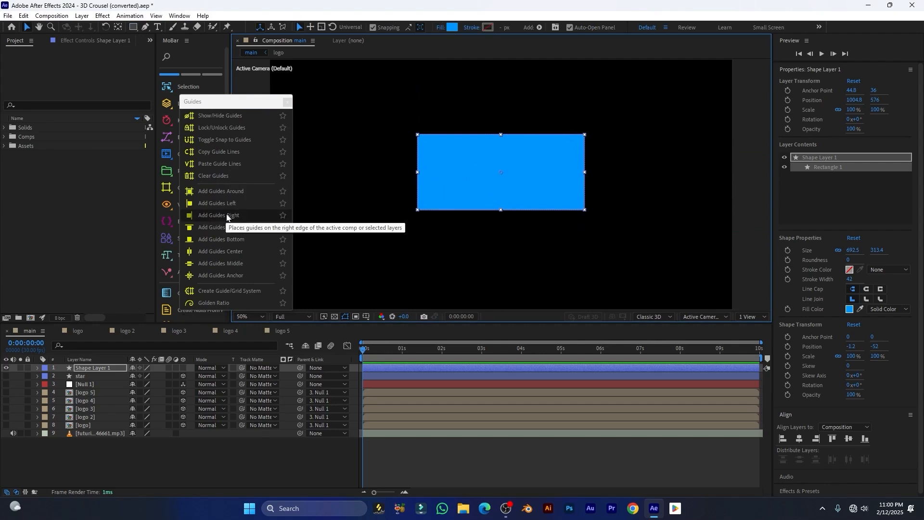
click(221, 203)
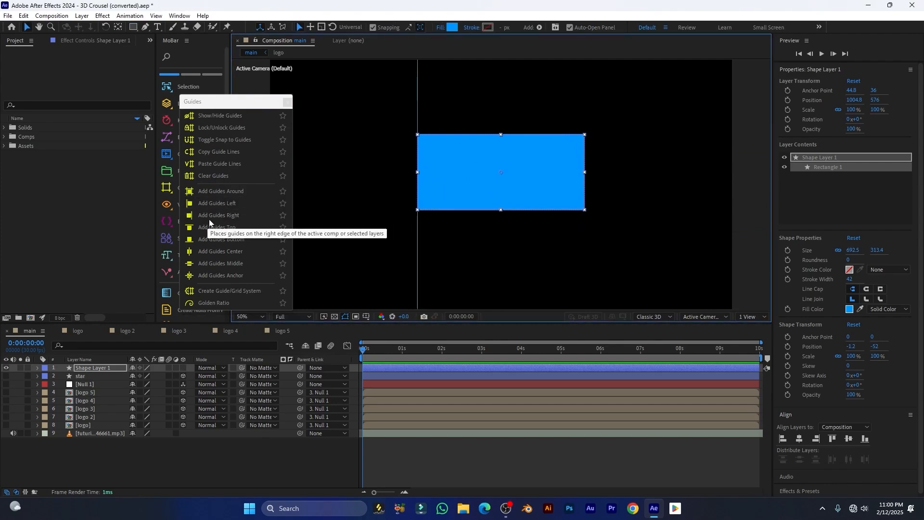
click(228, 217)
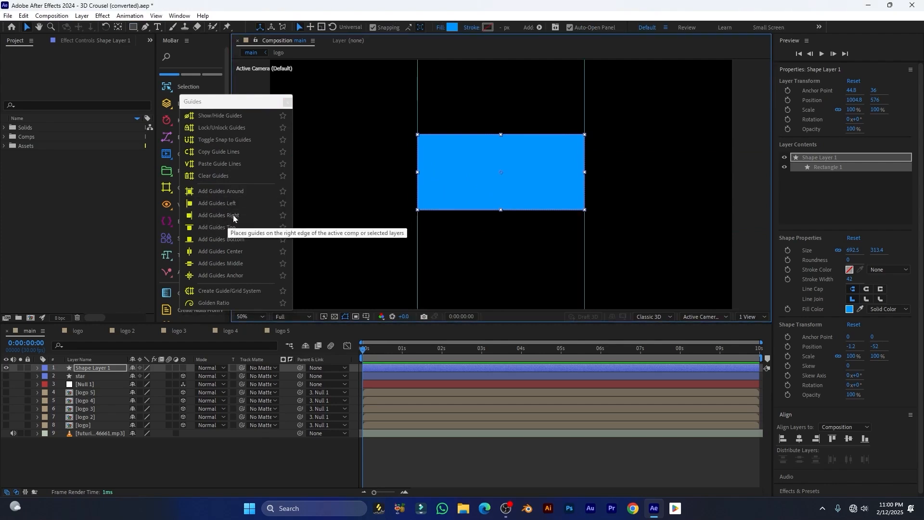
click(231, 232)
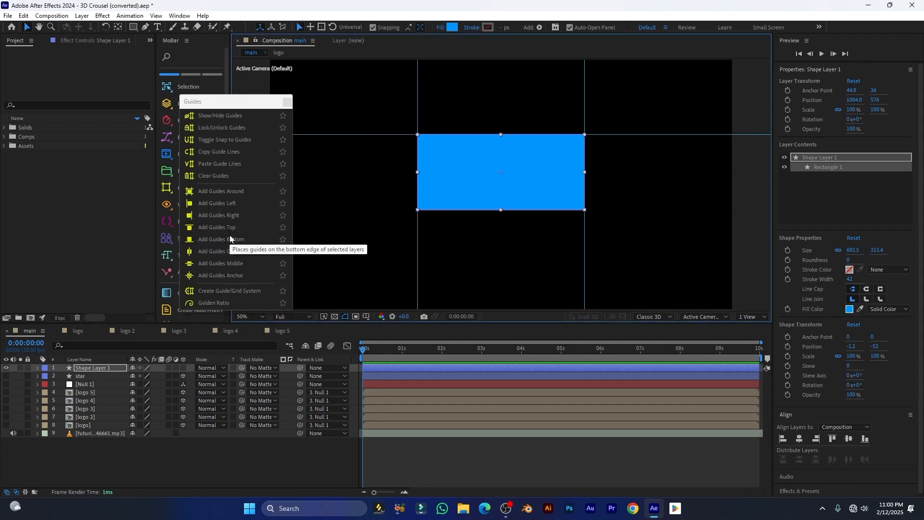
click(230, 239)
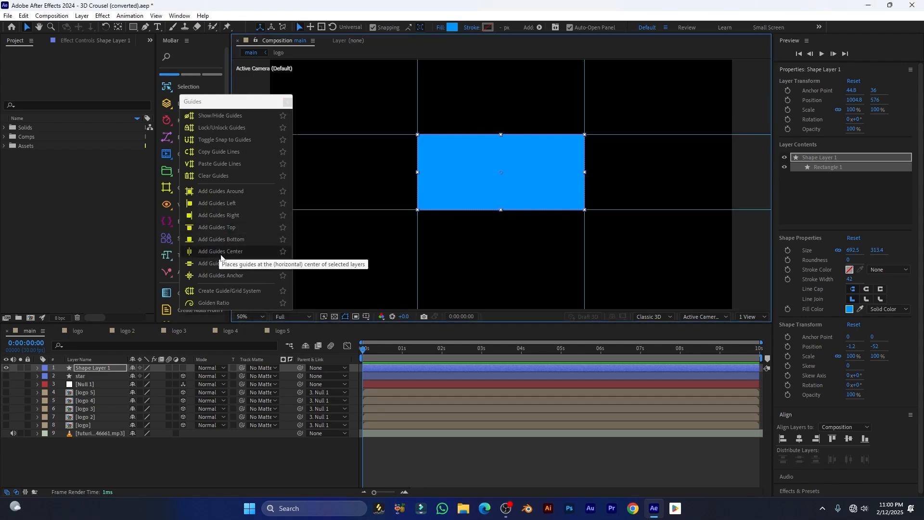
click(221, 256)
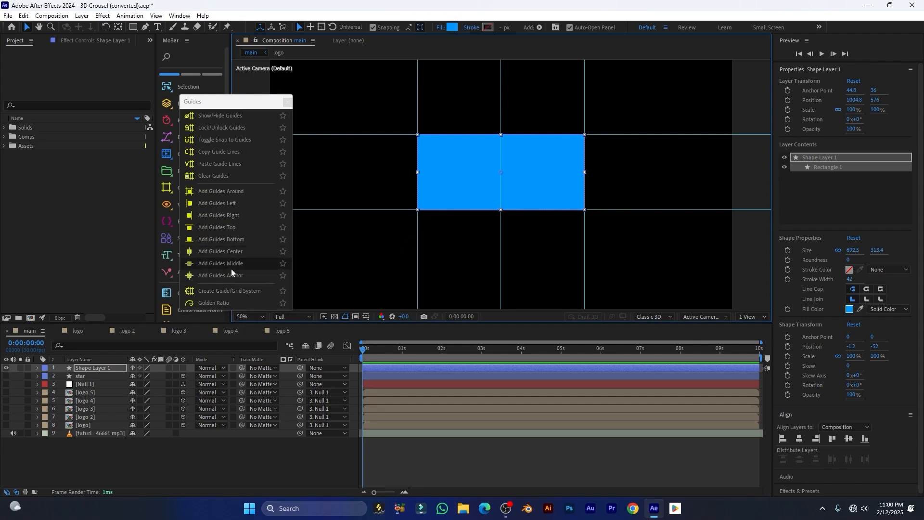
key(period)
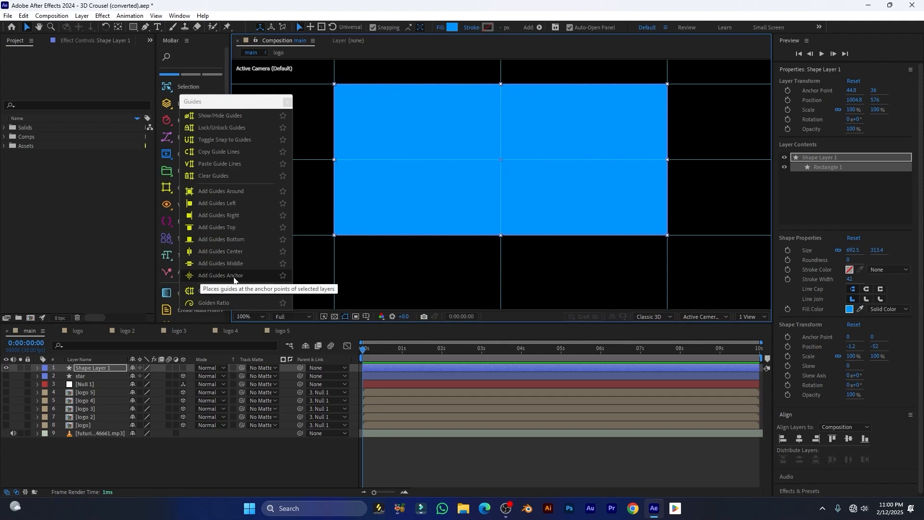
Clear the guides and add crossing guides at the rectangle's anchor point, zooming to check
click(210, 178)
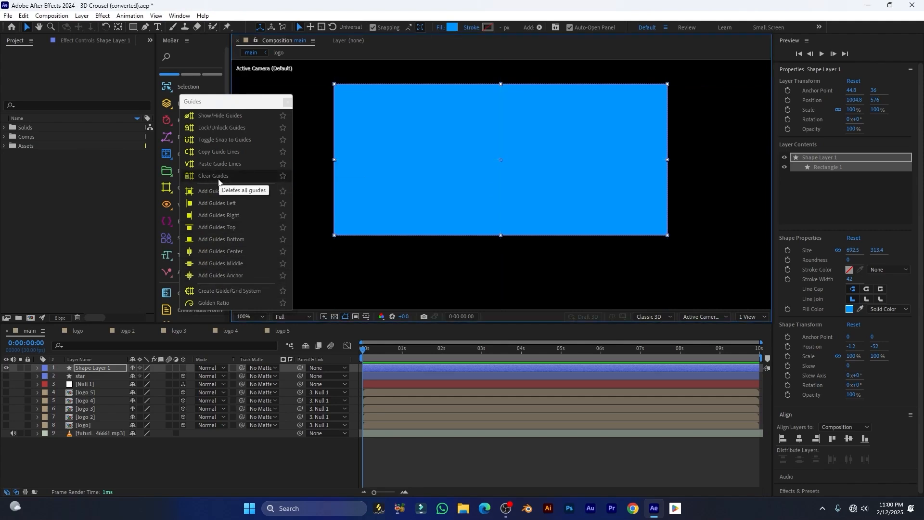
click(221, 276)
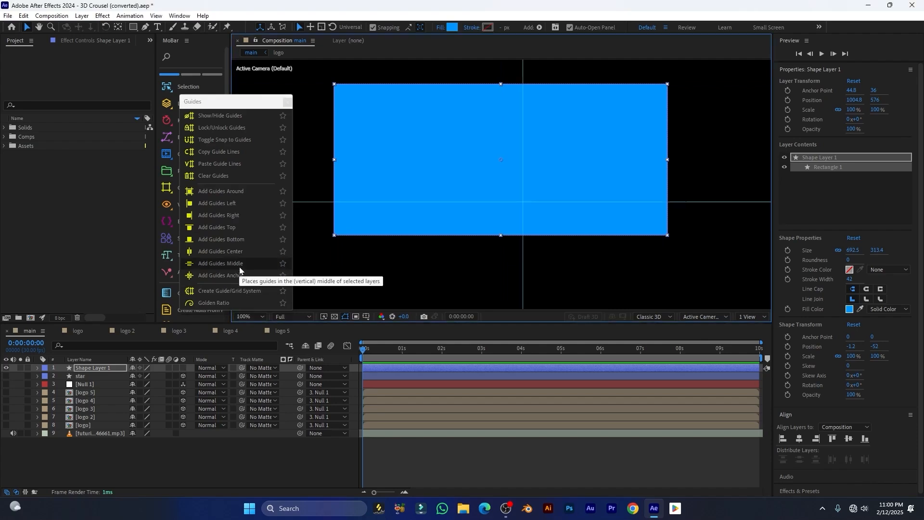
key(comma)
key(comma)
key(period)
key(period)
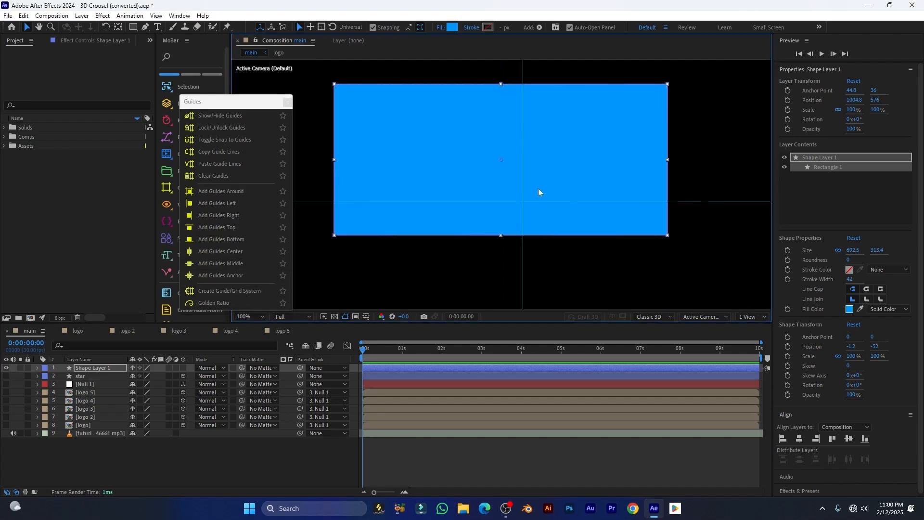
key(comma)
key(comma)
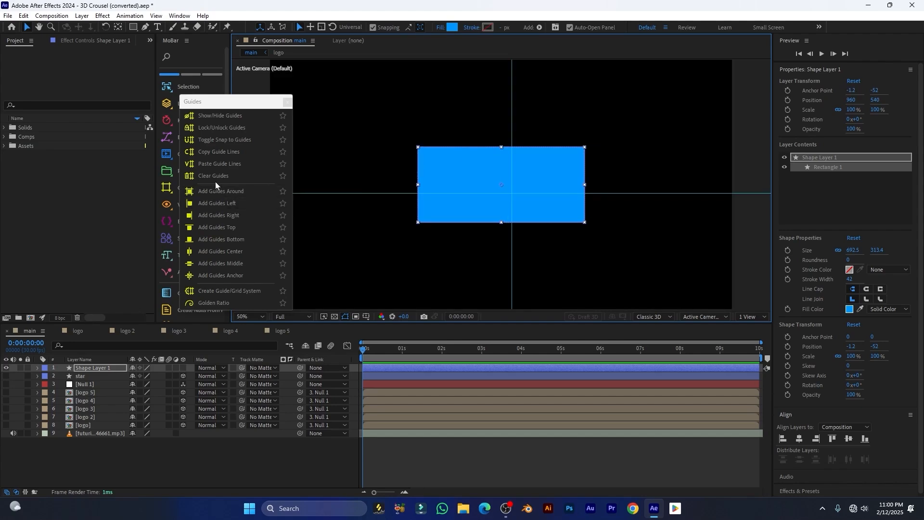
click(215, 178)
click(219, 278)
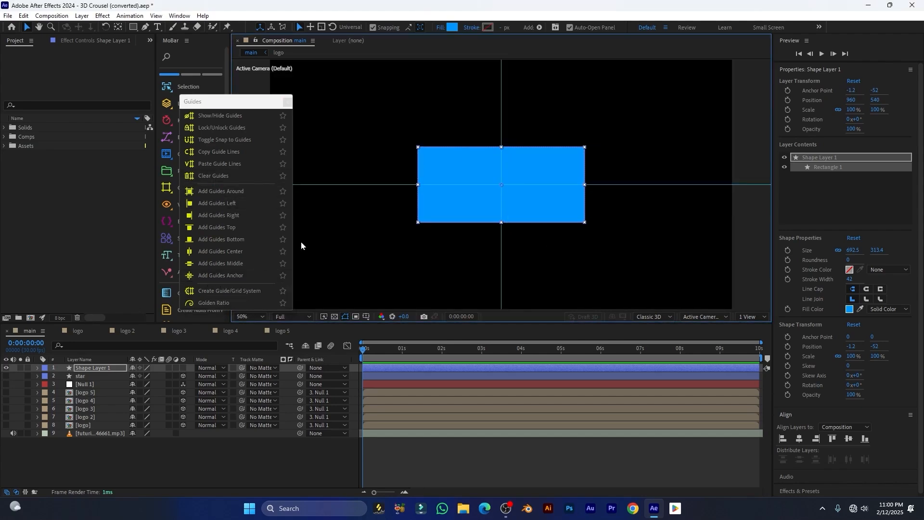
key(comma)
key(comma)
key(period)
key(comma)
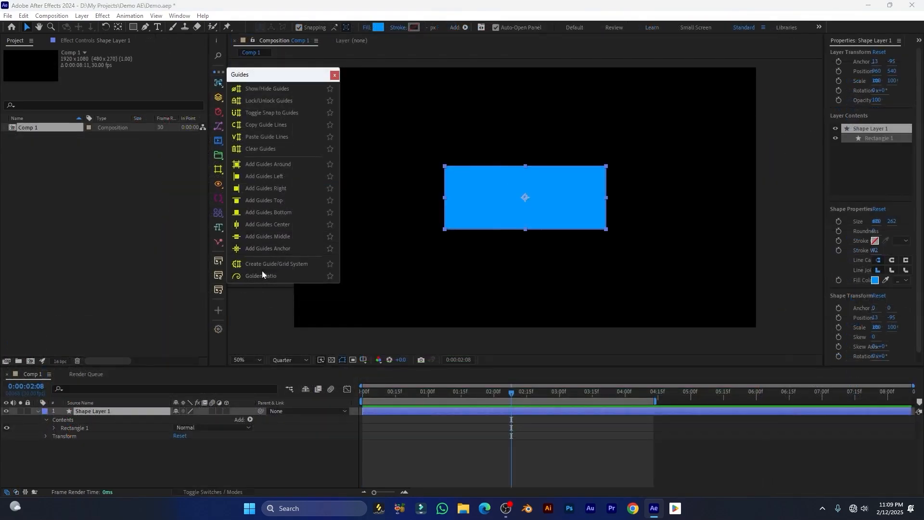
Start a guide grid and set it to 3 rows and 3 columns
click(281, 264)
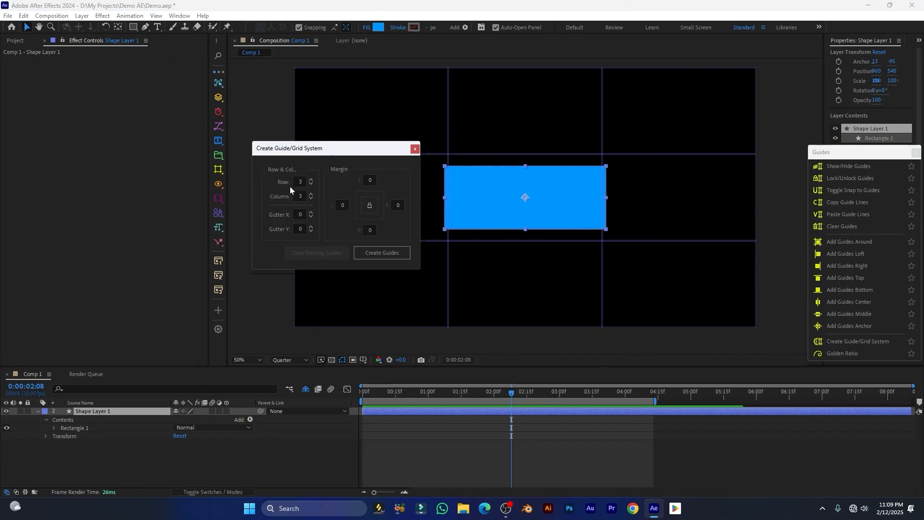
click(301, 181)
text(2)
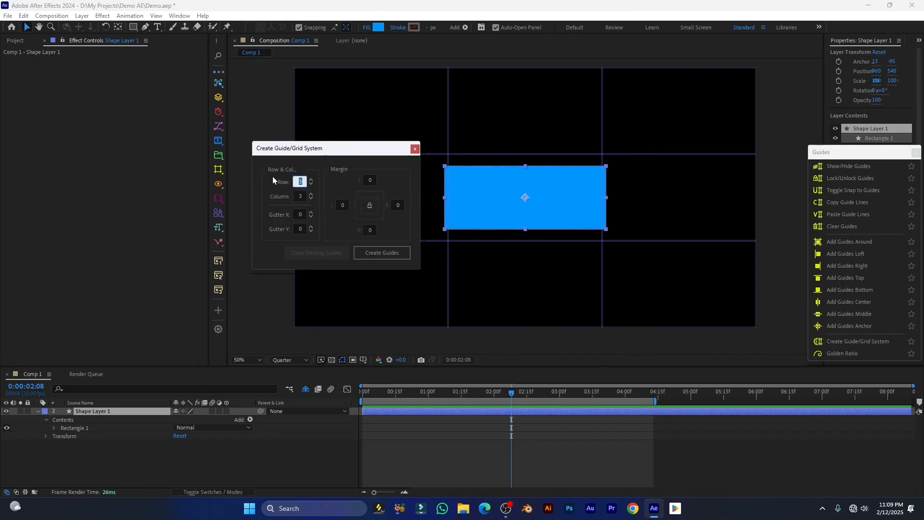
key(Return)
click(294, 195)
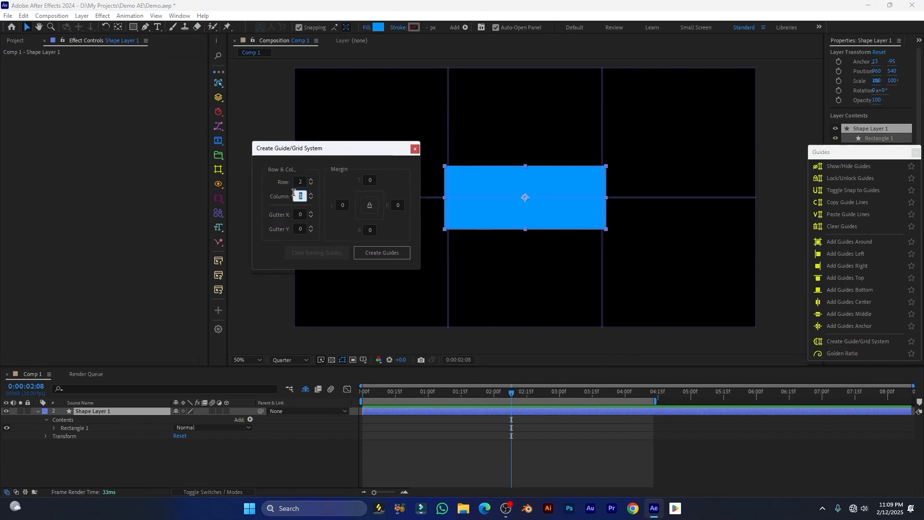
text(2)
key(Return)
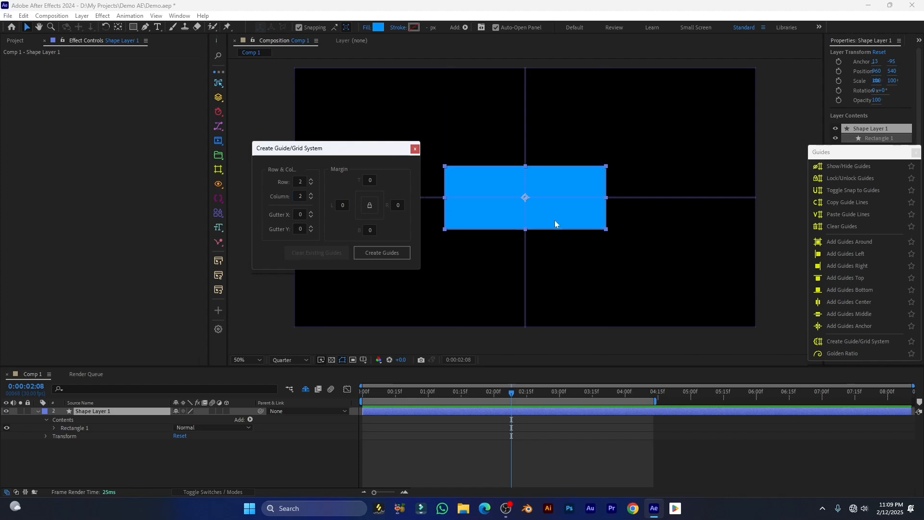
click(304, 182)
text(3)
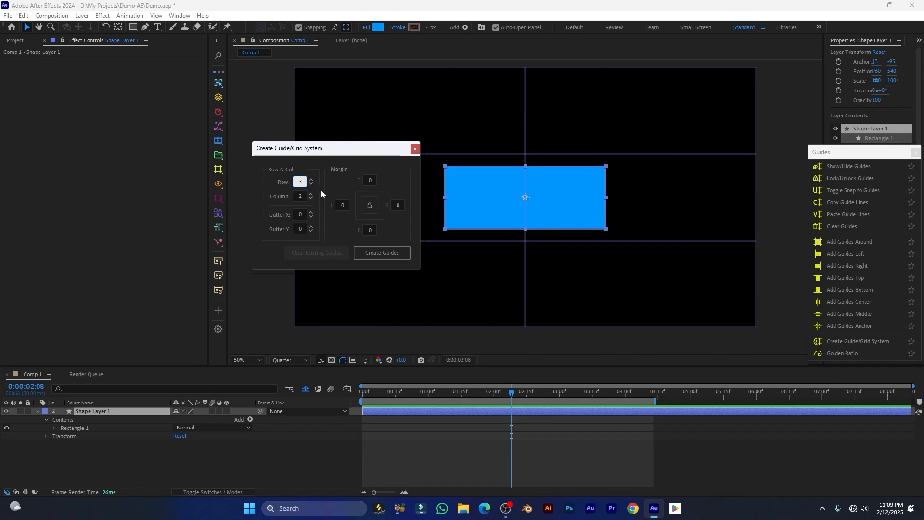
click(303, 195)
text(3)
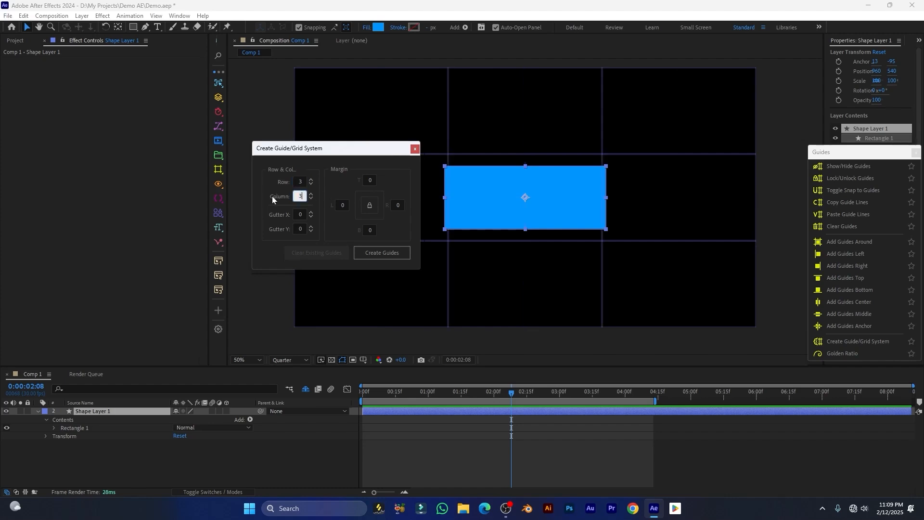
Set the top, bottom, left and right margins to 50 and create the grid layer
drag(350, 150, 288, 147)
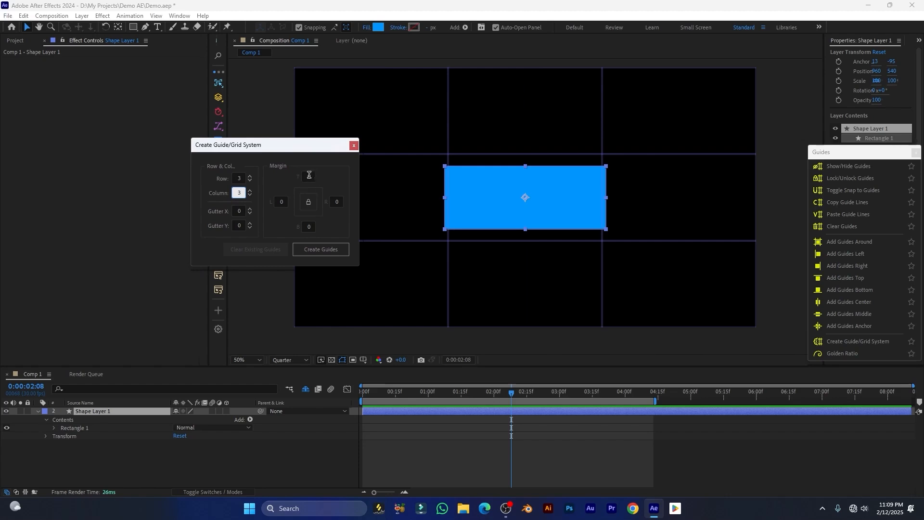
click(310, 175)
text(5)
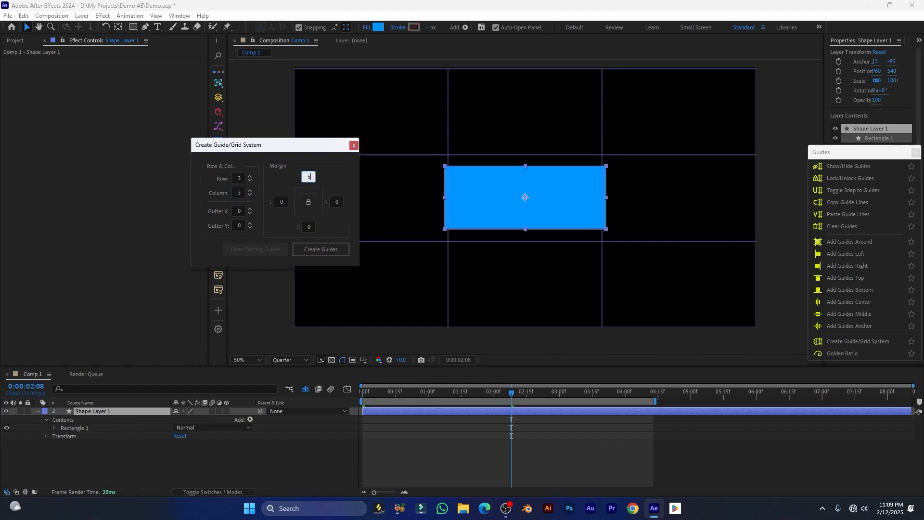
text(0)
click(299, 227)
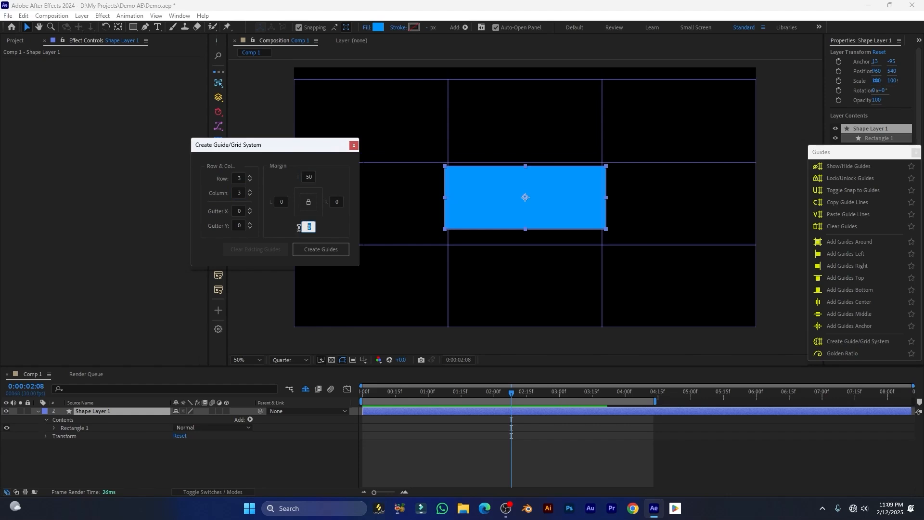
text(50)
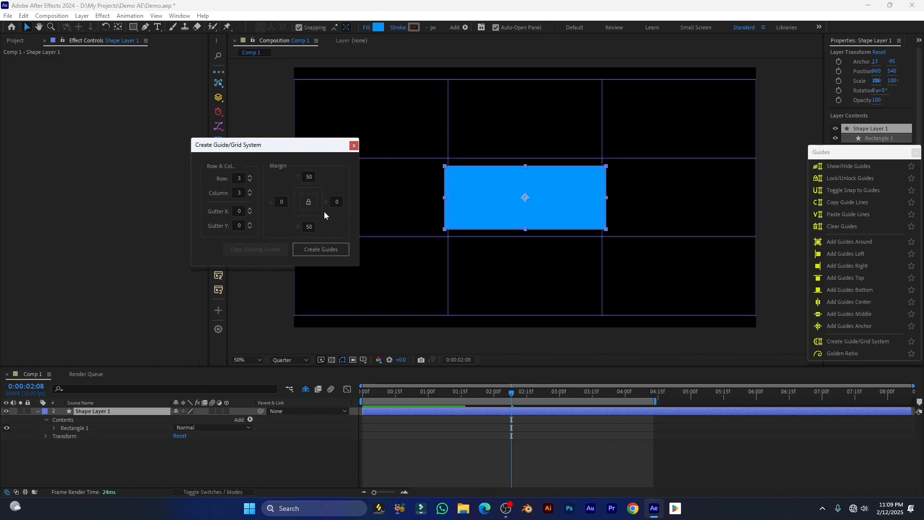
click(282, 202)
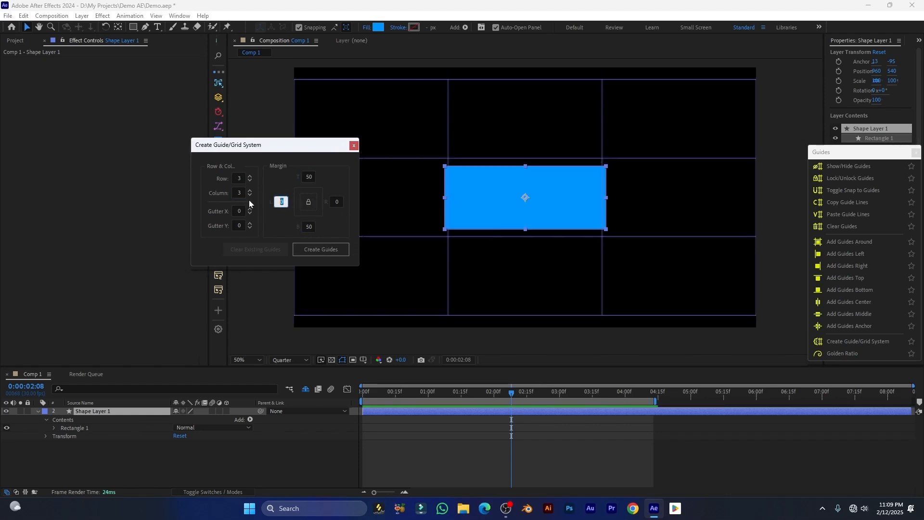
text(50)
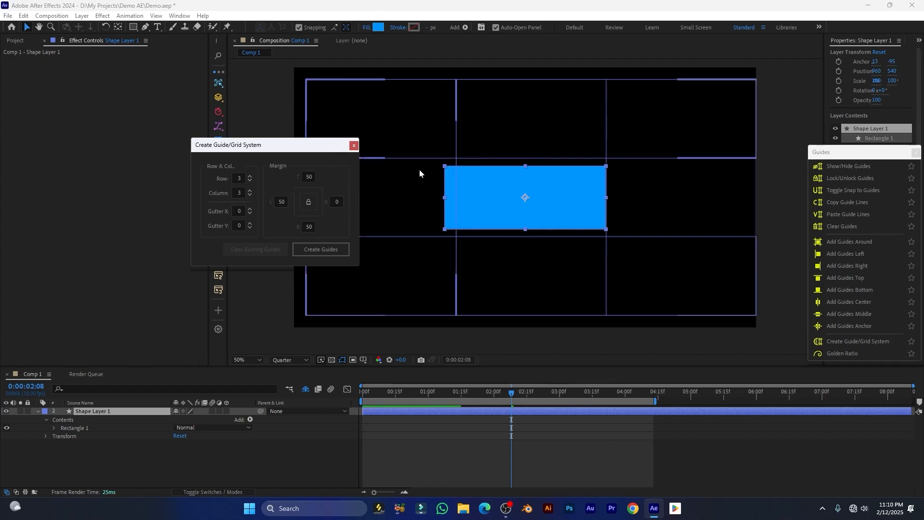
drag(315, 145, 269, 196)
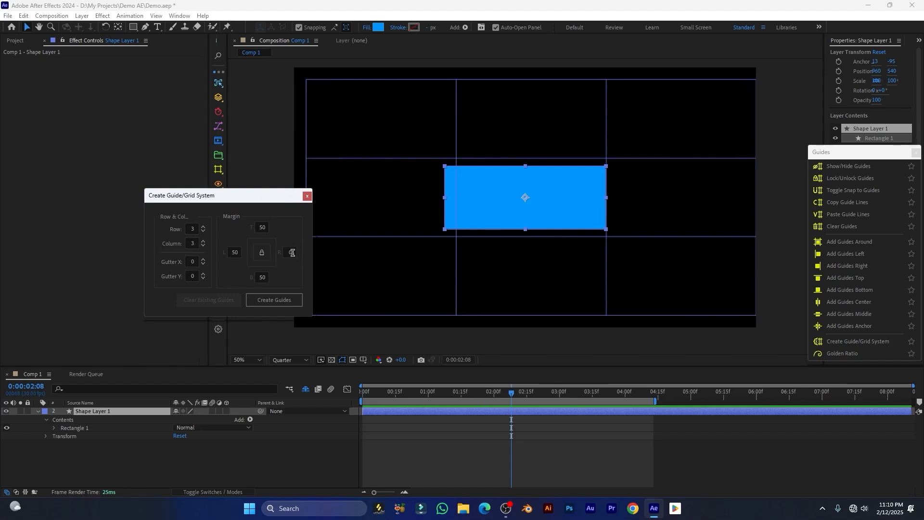
click(291, 253)
text(50)
drag(238, 195, 279, 157)
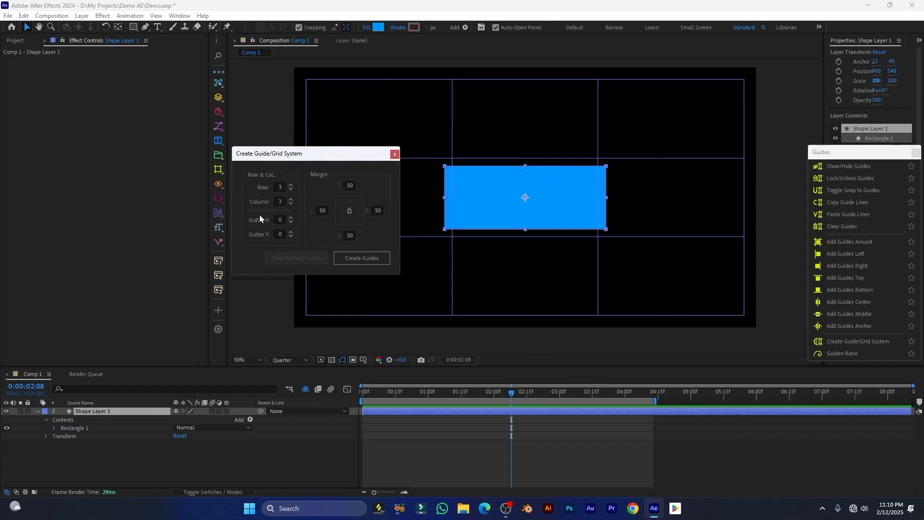
click(357, 259)
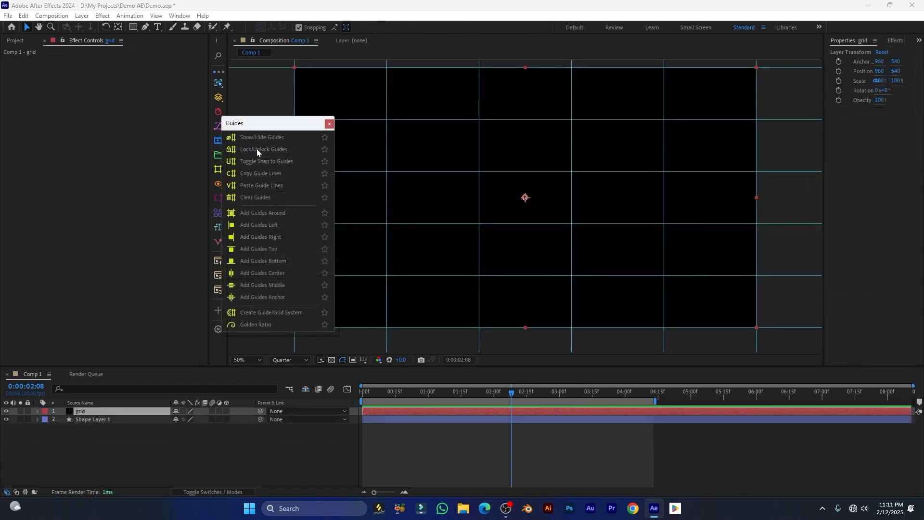
Clear the grid, add a golden ratio spiral layer, and thicken its stroke to 56
click(265, 198)
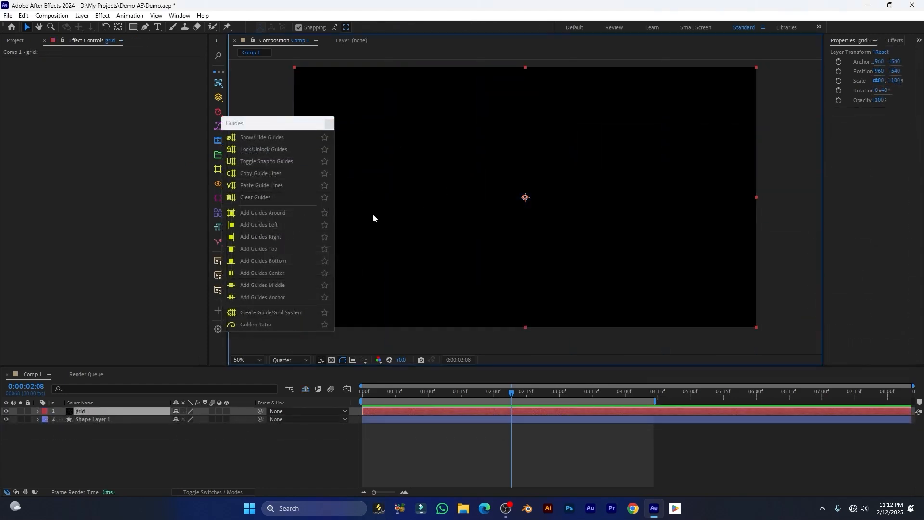
click(263, 322)
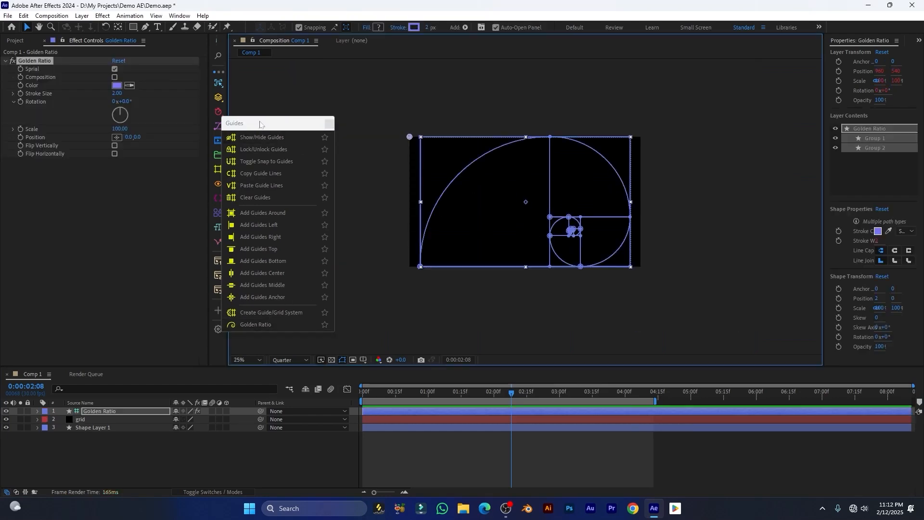
drag(263, 125, 246, 111)
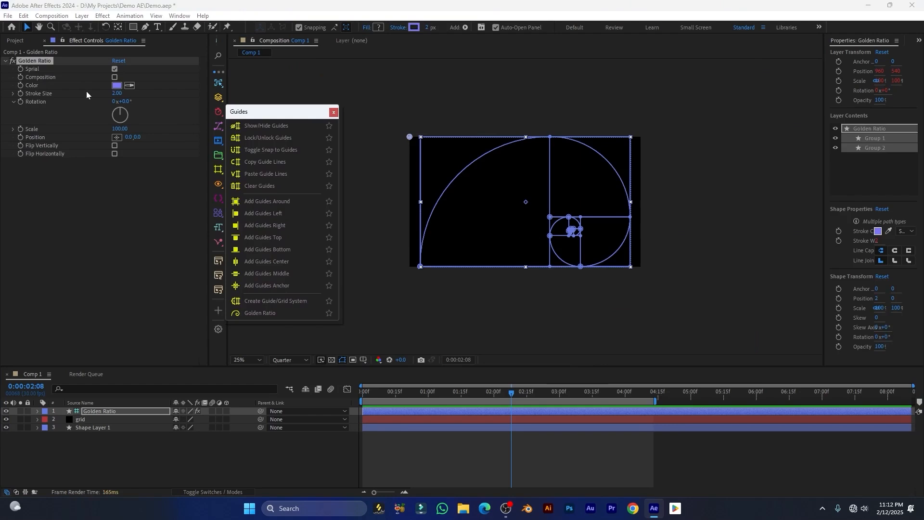
click(115, 69)
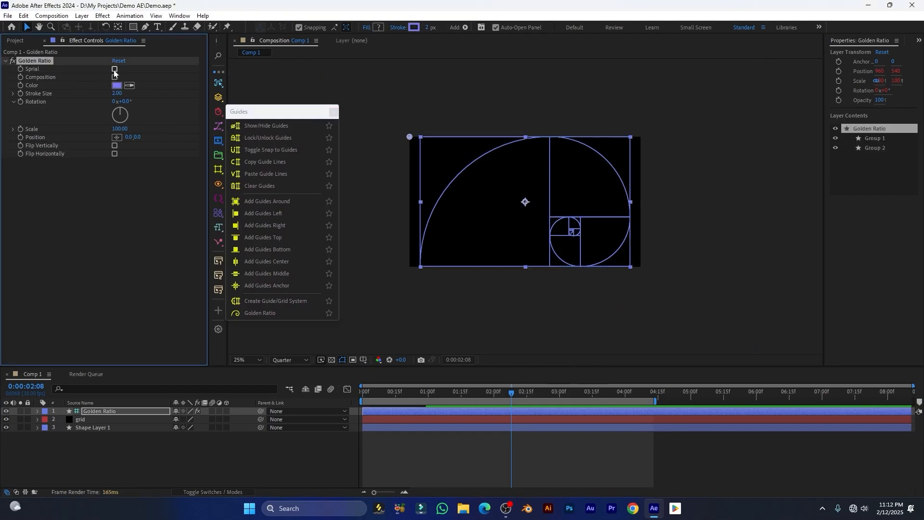
click(115, 70)
drag(116, 95, 141, 94)
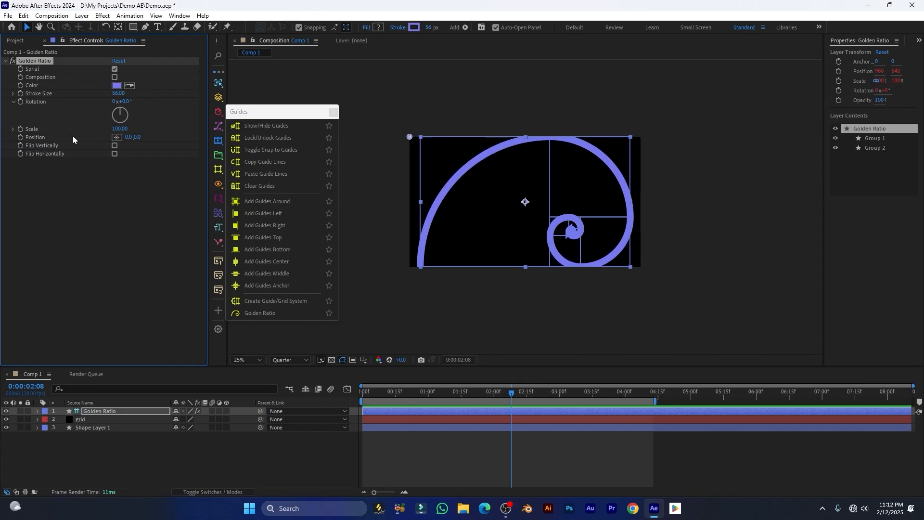
Scale the spiral to 95 and mirror it vertically and horizontally
mouse_move(121, 130)
mouse_down()
mouse_move(147, 129)
mouse_move(117, 128)
mouse_up()
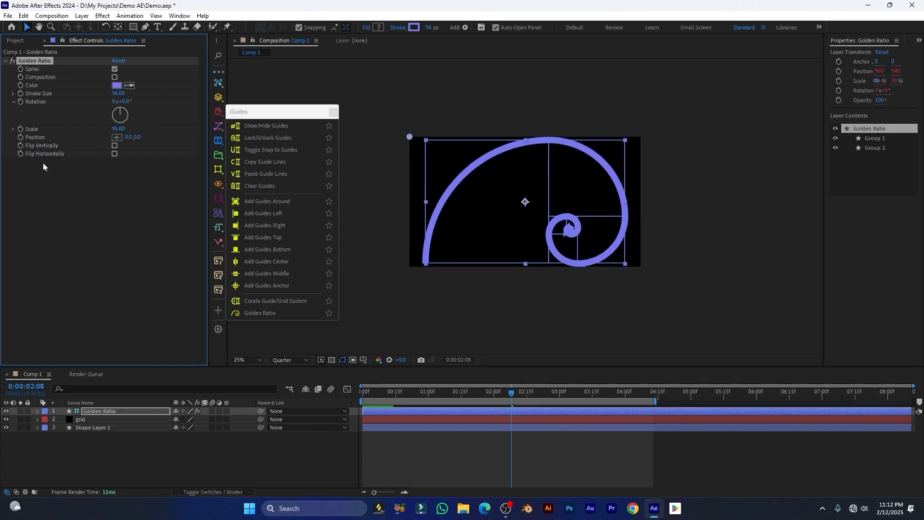
click(115, 145)
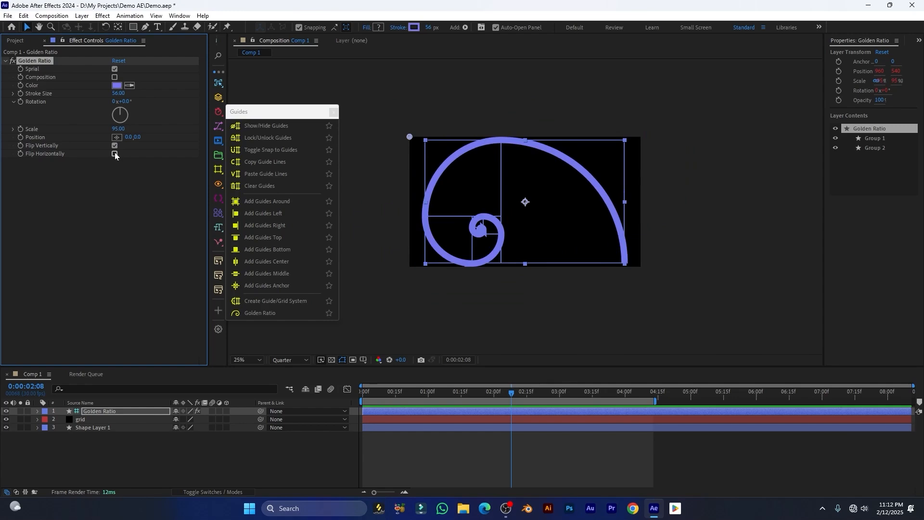
click(115, 154)
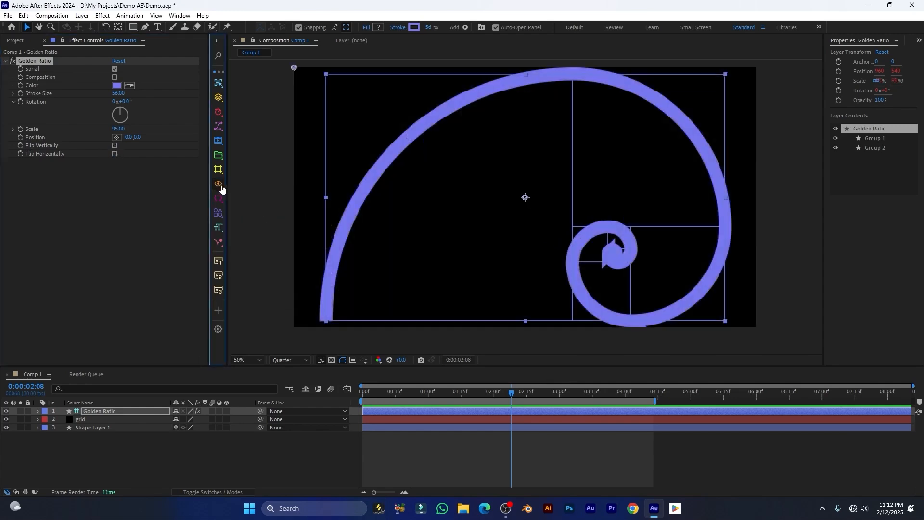
click(218, 184)
Float the View tools window and delete the Golden Ratio layer from Comp 1
click(330, 192)
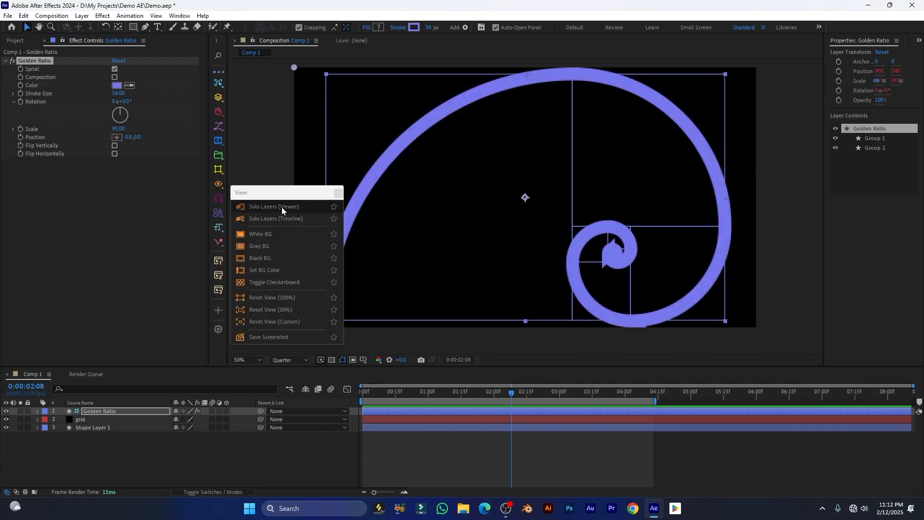
drag(279, 197, 270, 126)
click(101, 414)
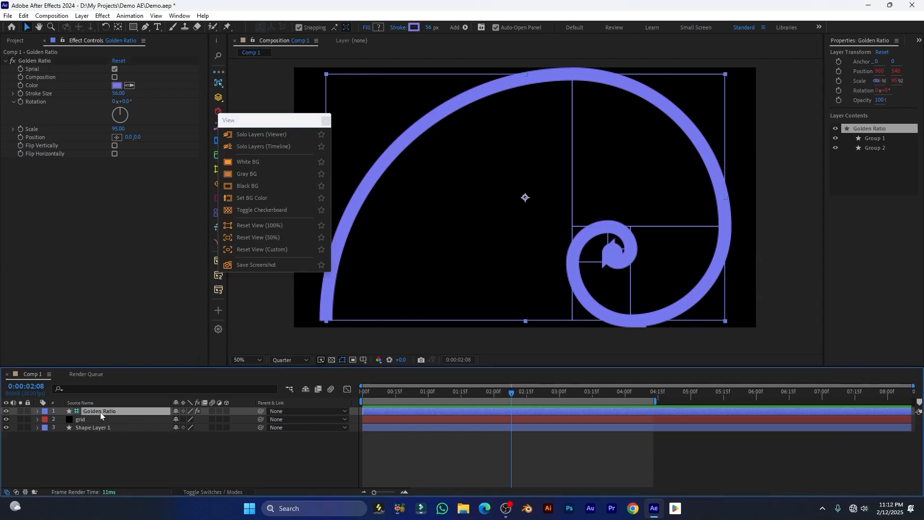
key(Delete)
drag(299, 126, 299, 120)
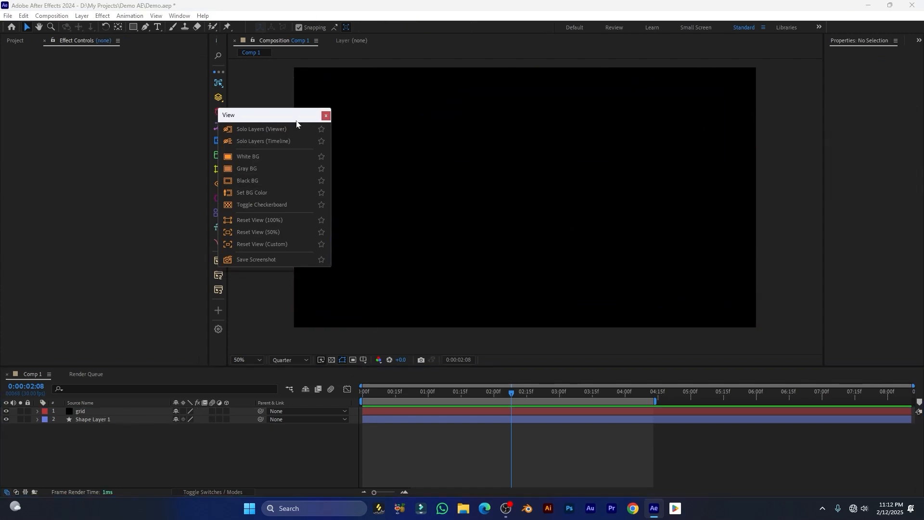
click(104, 433)
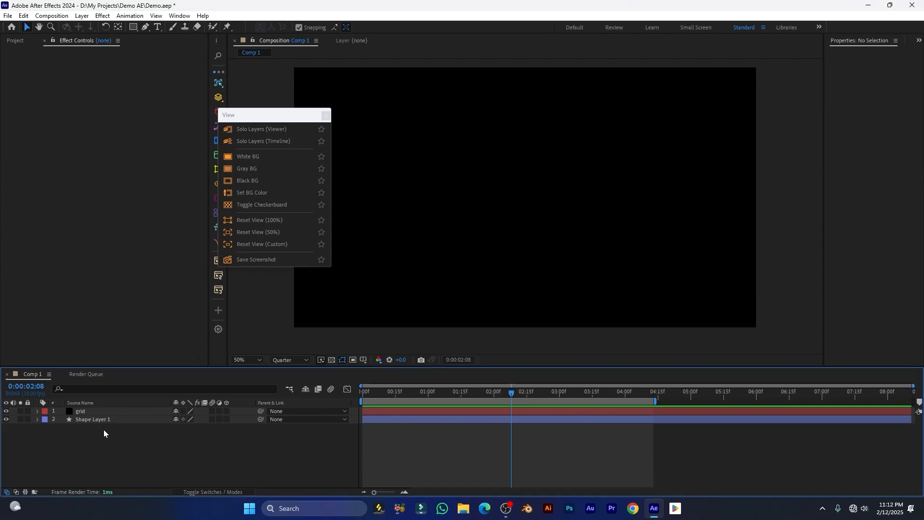
Open the recent project 3D Crousel.aep without saving changes to Demo.aep
click(8, 16)
mouse_move(75, 31)
mouse_move(72, 47)
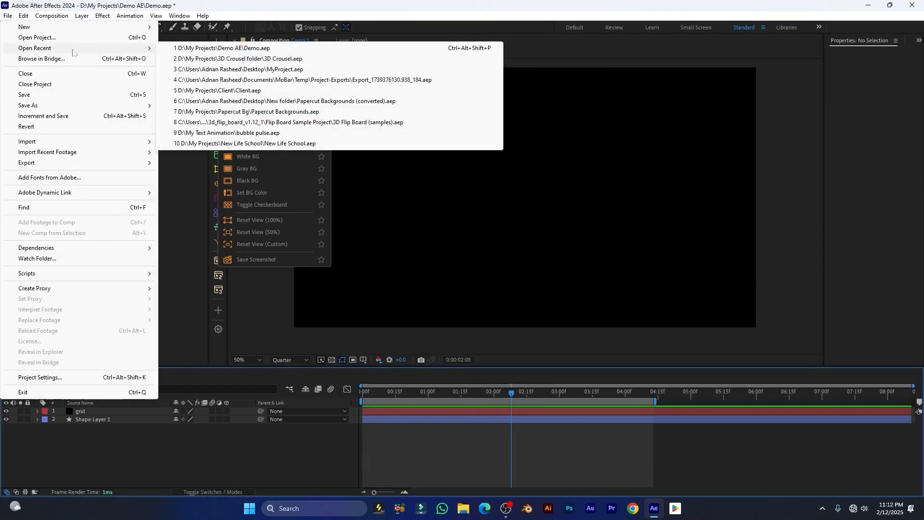
click(239, 58)
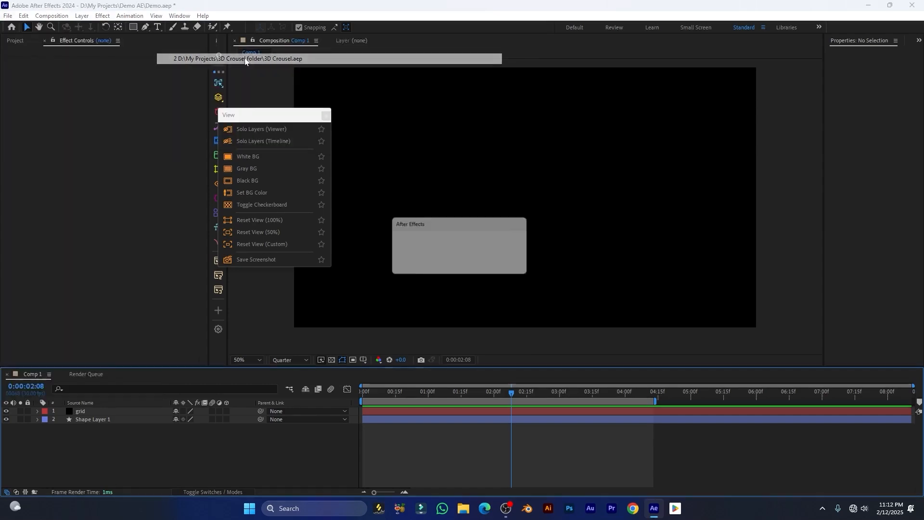
click(463, 265)
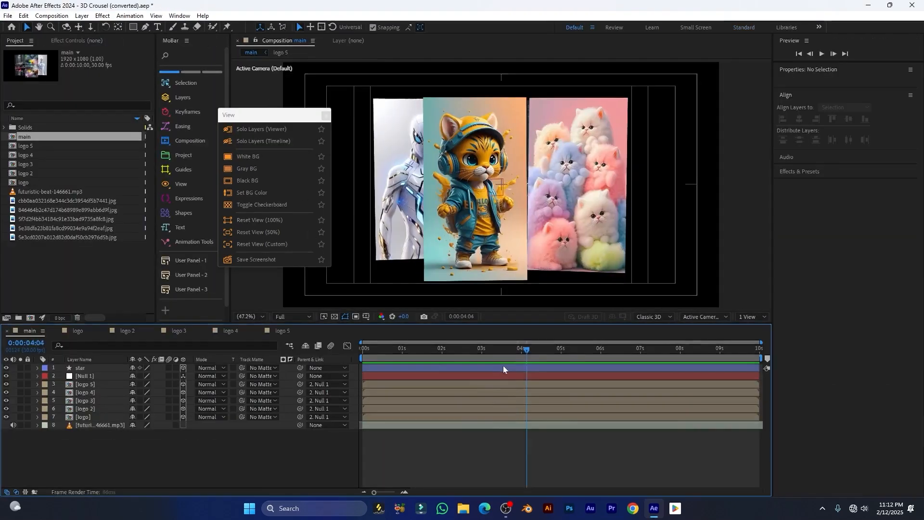
Move the playhead to 0:00:03:14 and try soloing the logo layers, then show all layers
drag(504, 365, 500, 364)
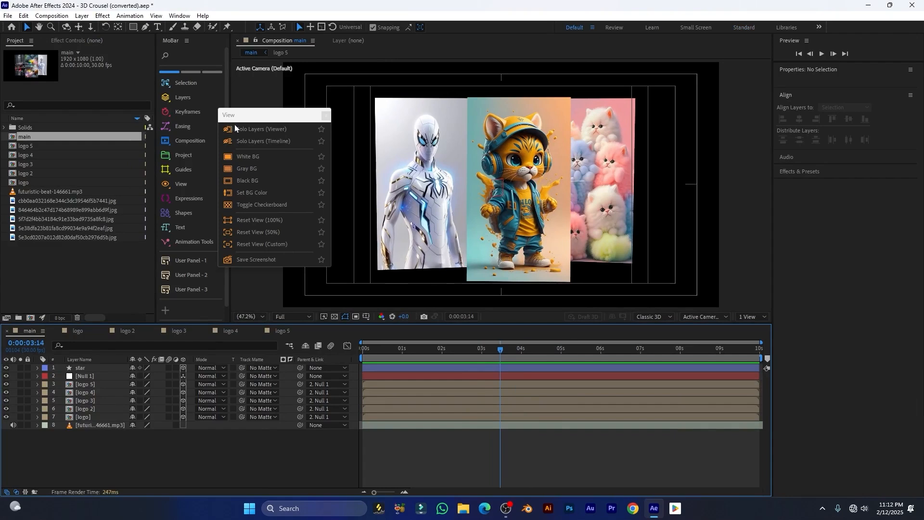
drag(249, 118, 234, 122)
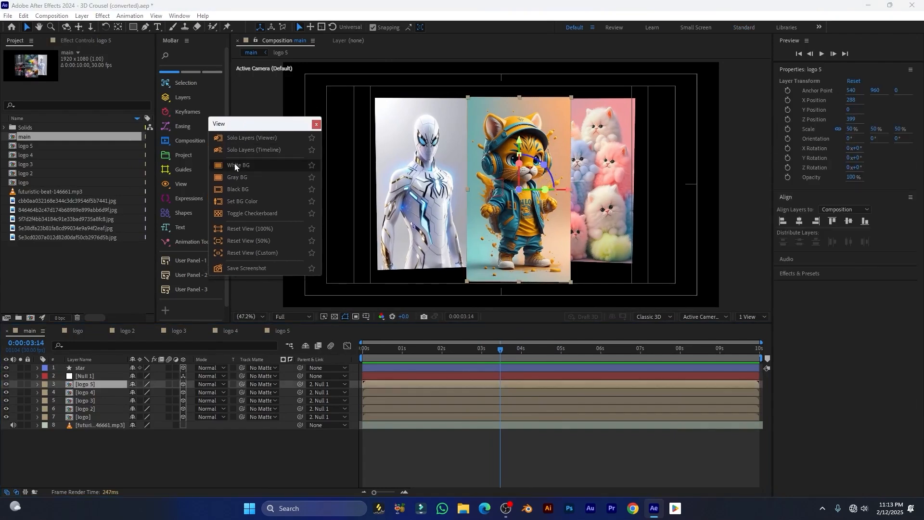
ctrl+click(247, 140)
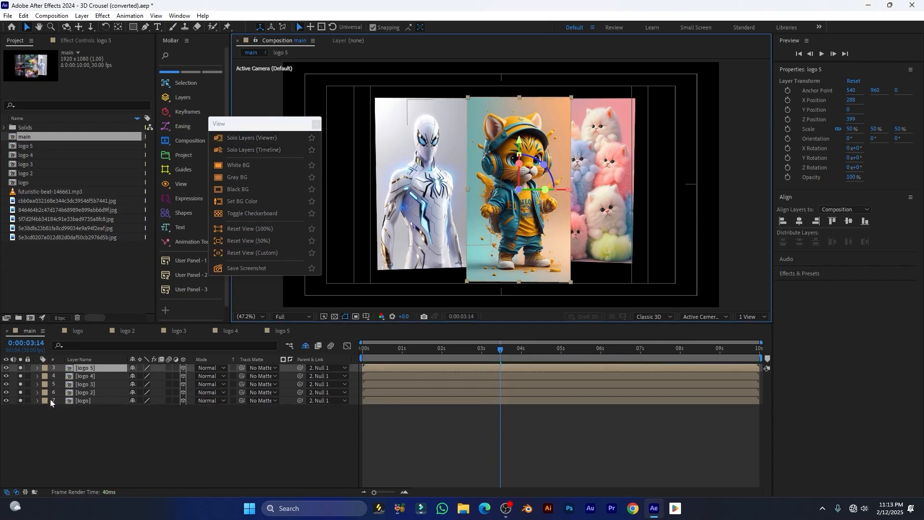
click(247, 151)
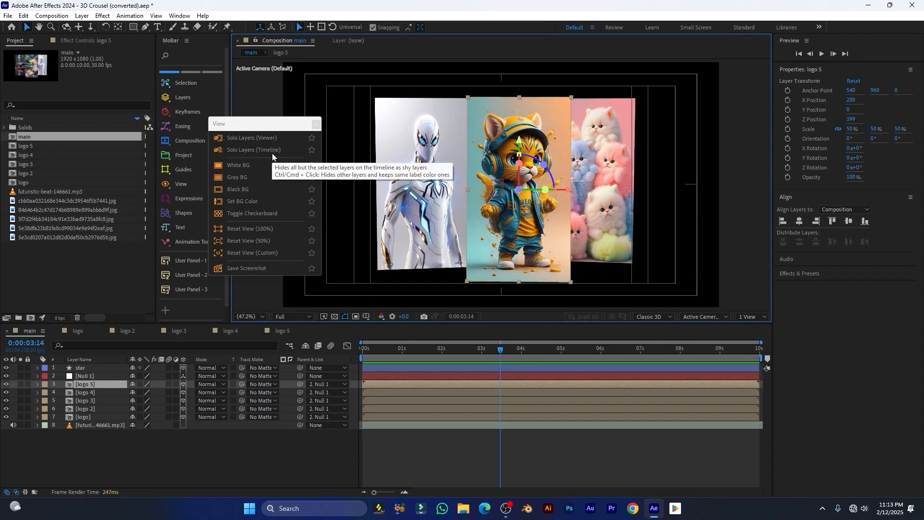
click(254, 154)
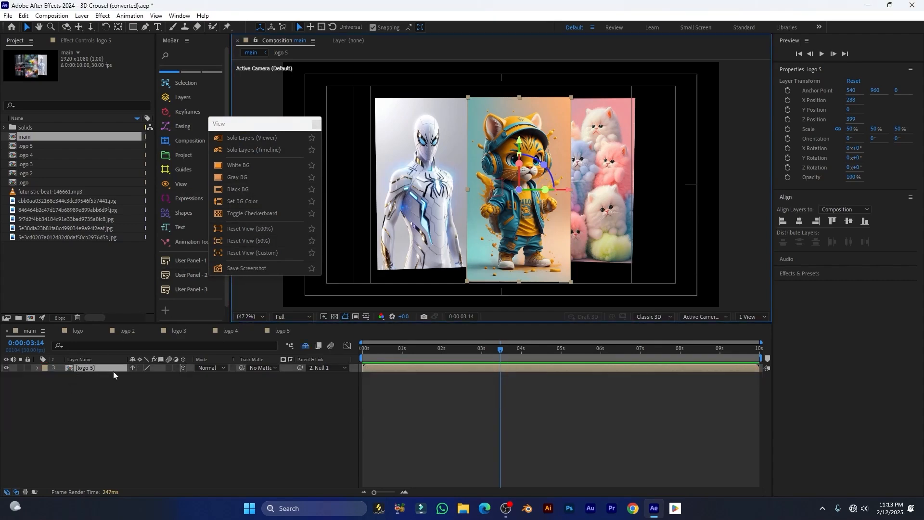
click(248, 150)
drag(247, 126, 213, 122)
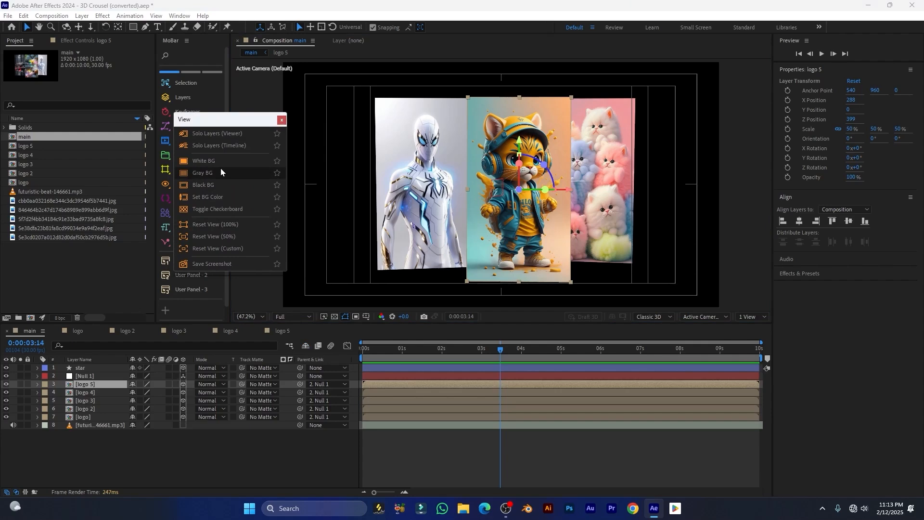
Hide layers 1 through 7 and turn off the title/action safe overlay
scroll(422, 172, down, 2)
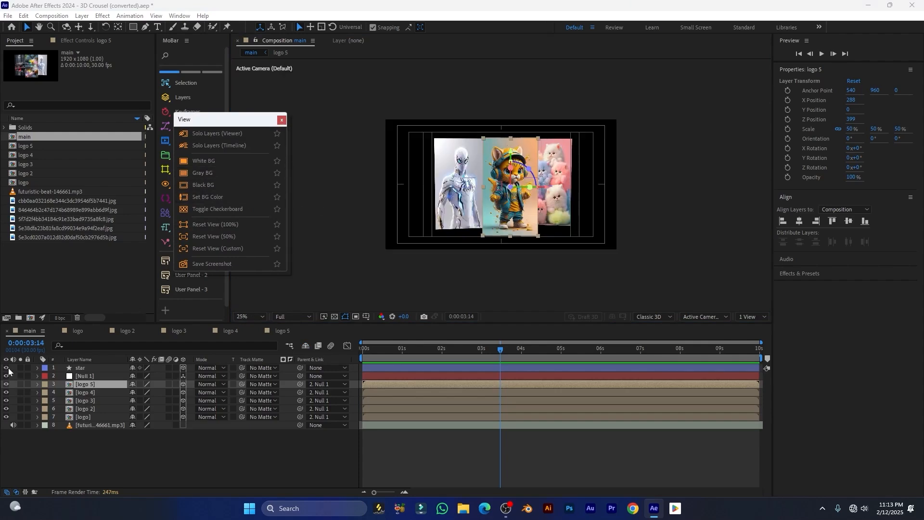
drag(8, 369, 7, 417)
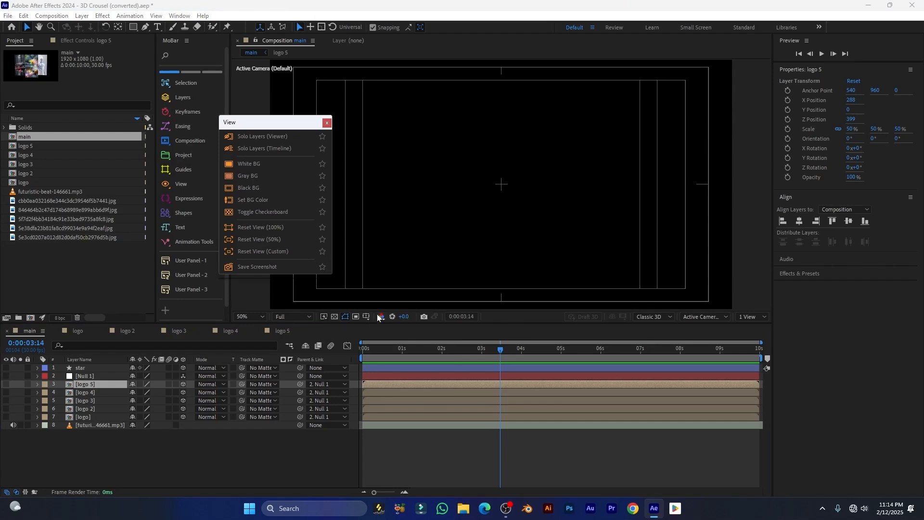
click(366, 317)
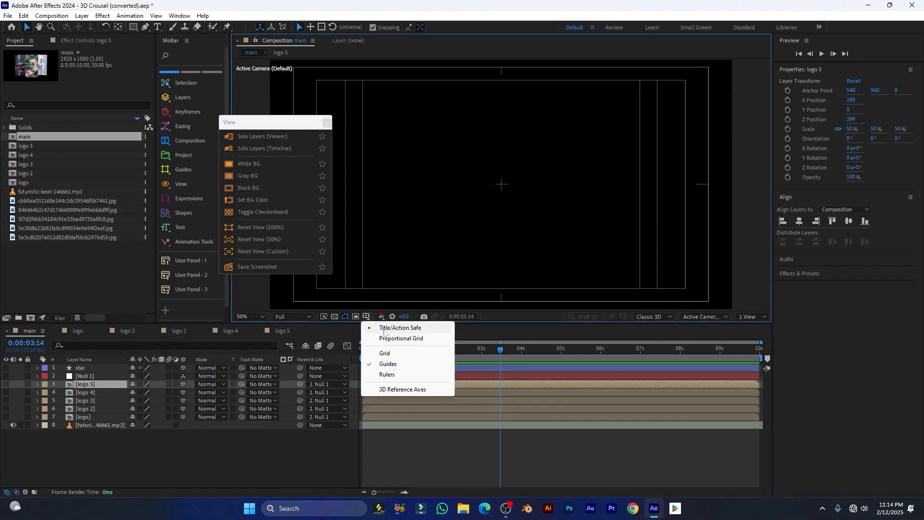
click(399, 329)
drag(258, 123, 204, 121)
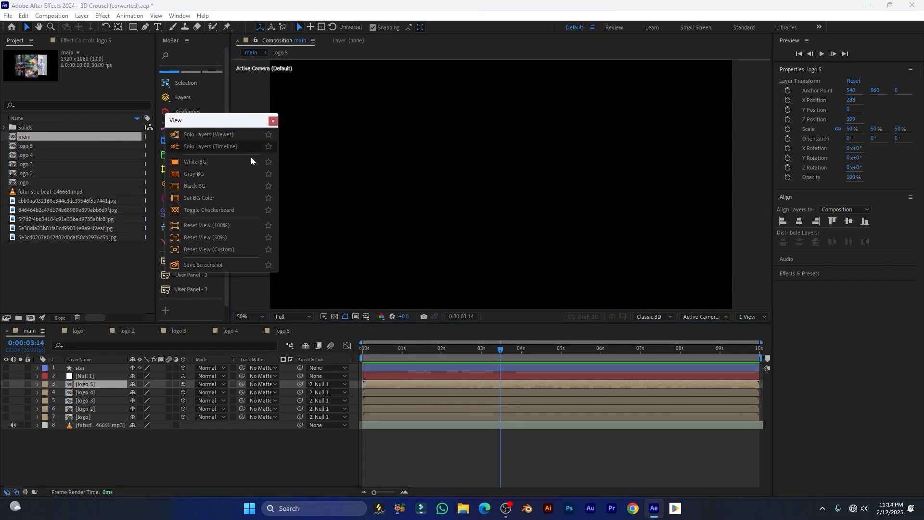
Try white, gray and black comp backgrounds, then set a custom green 08CB7F background
click(200, 161)
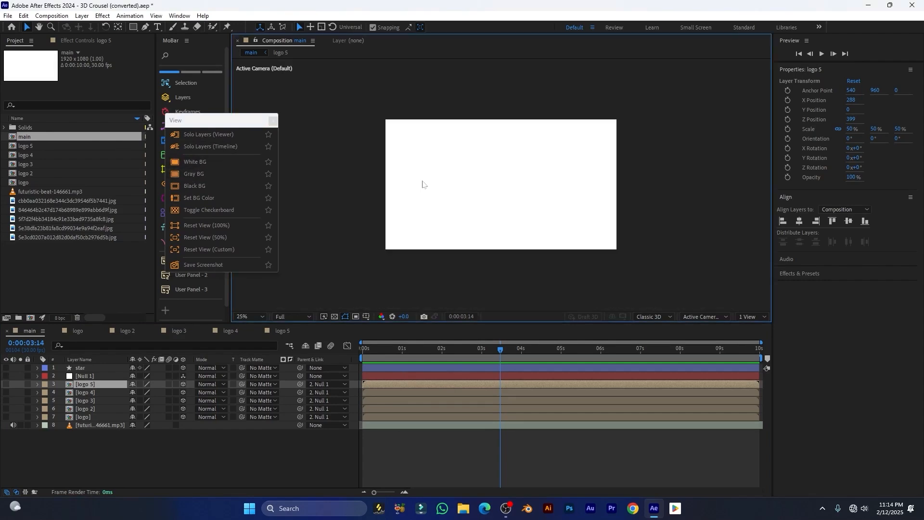
click(191, 174)
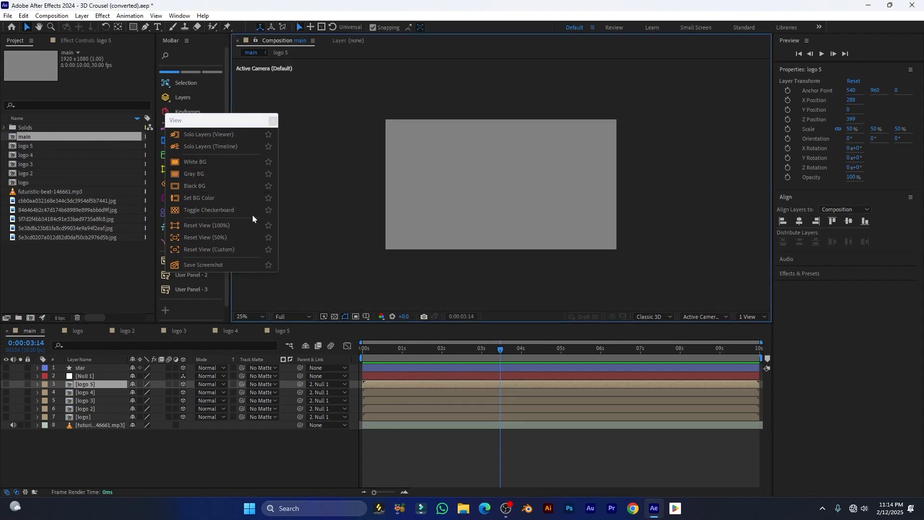
click(194, 186)
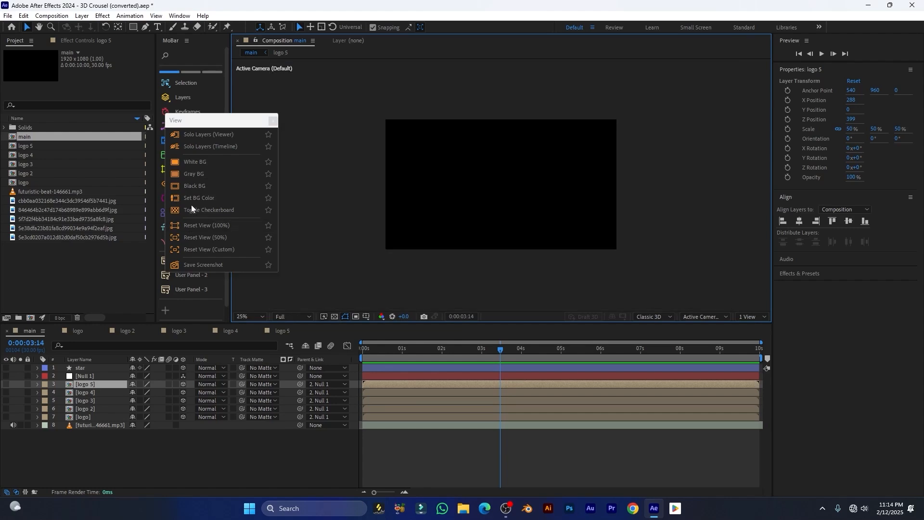
click(206, 198)
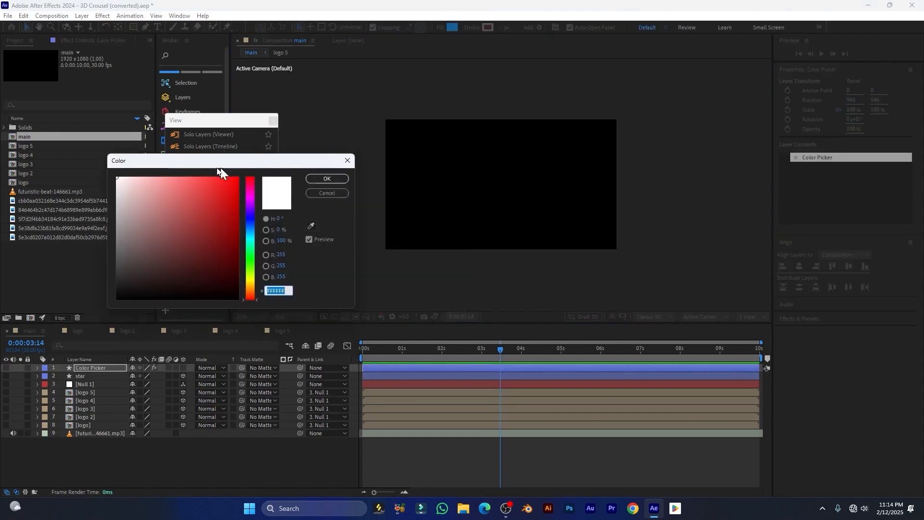
drag(220, 167, 242, 166)
click(272, 245)
click(256, 200)
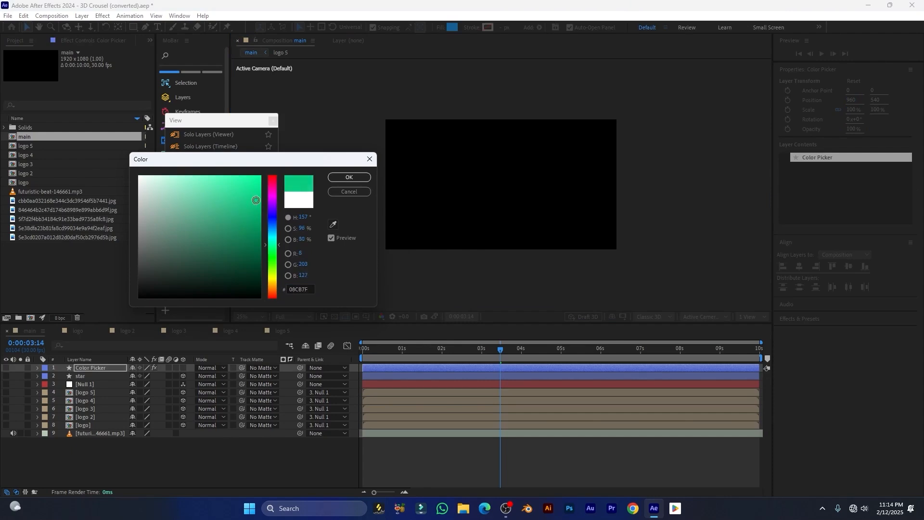
click(348, 179)
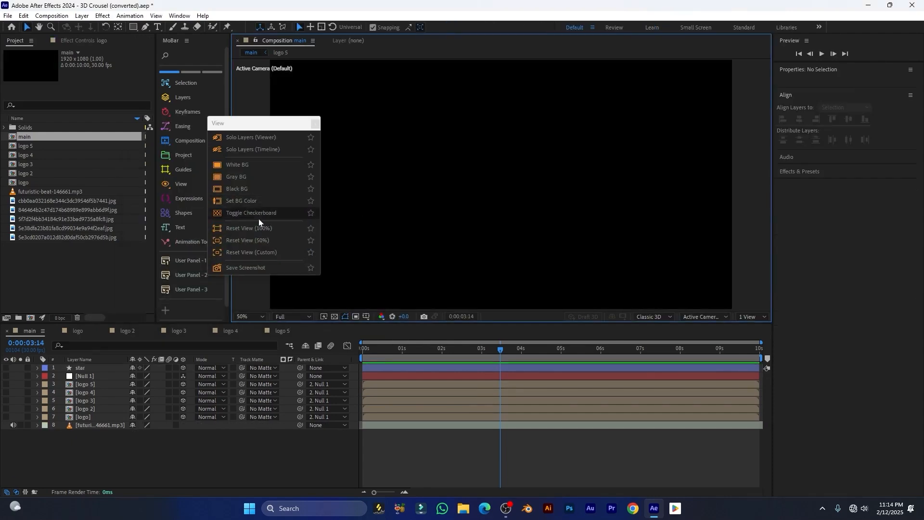
drag(275, 126, 222, 116)
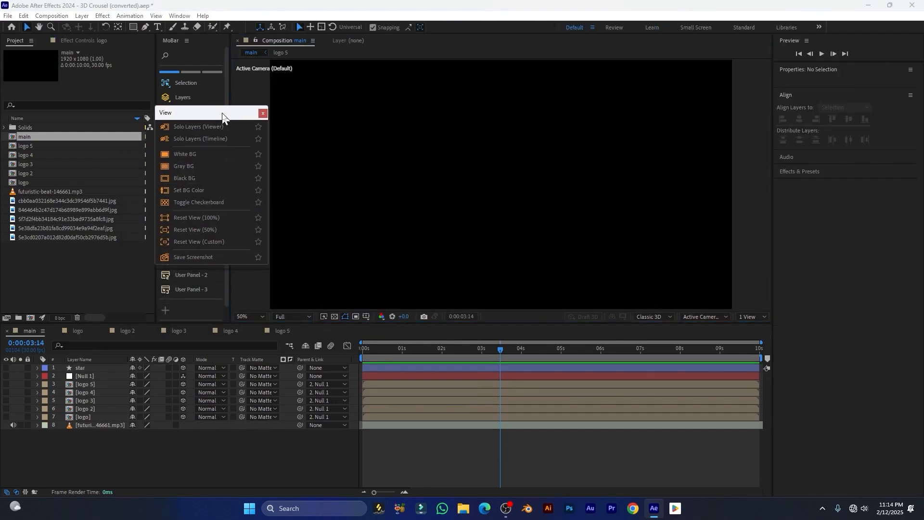
Toggle the transparency checkerboard and recentre the comp view at 100% and 50%
click(200, 202)
key(comma)
key(comma)
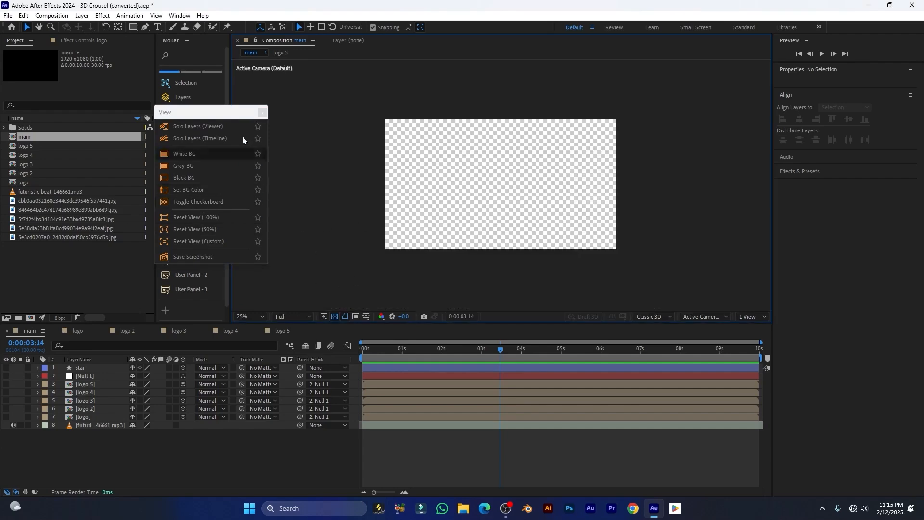
click(231, 114)
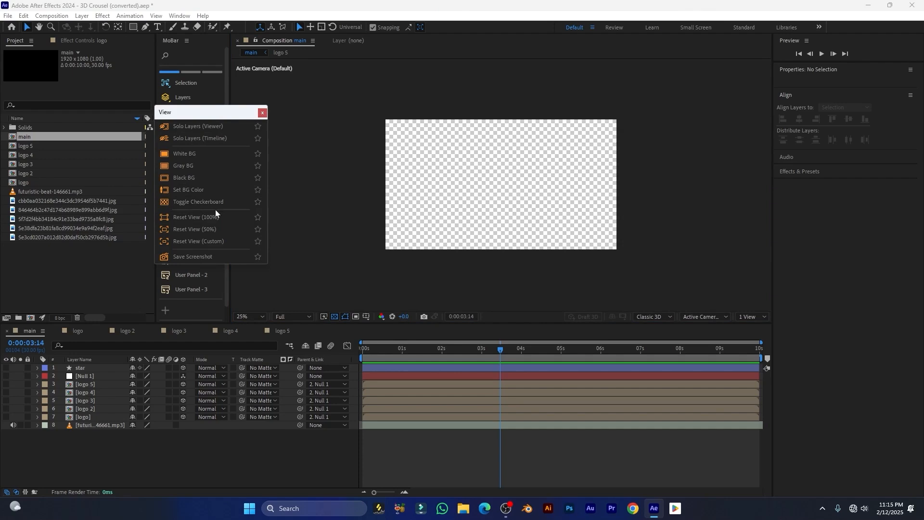
click(335, 317)
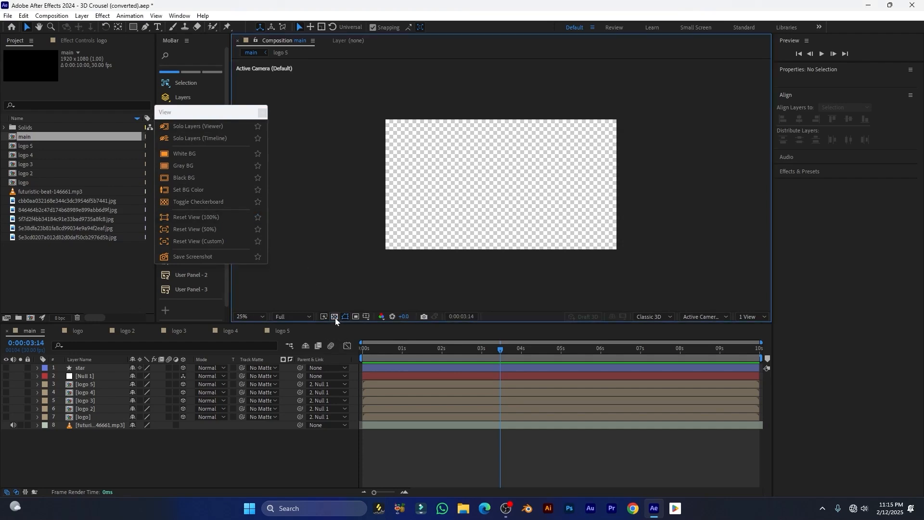
click(335, 317)
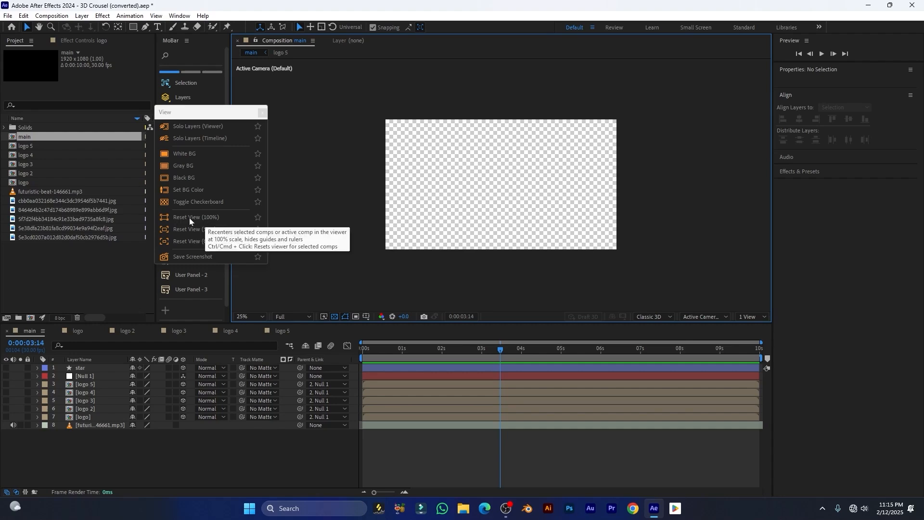
click(216, 217)
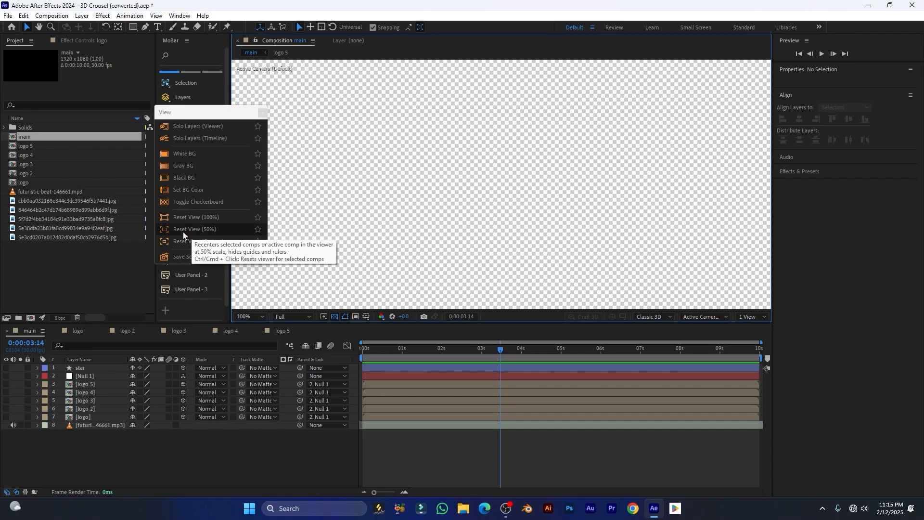
click(215, 233)
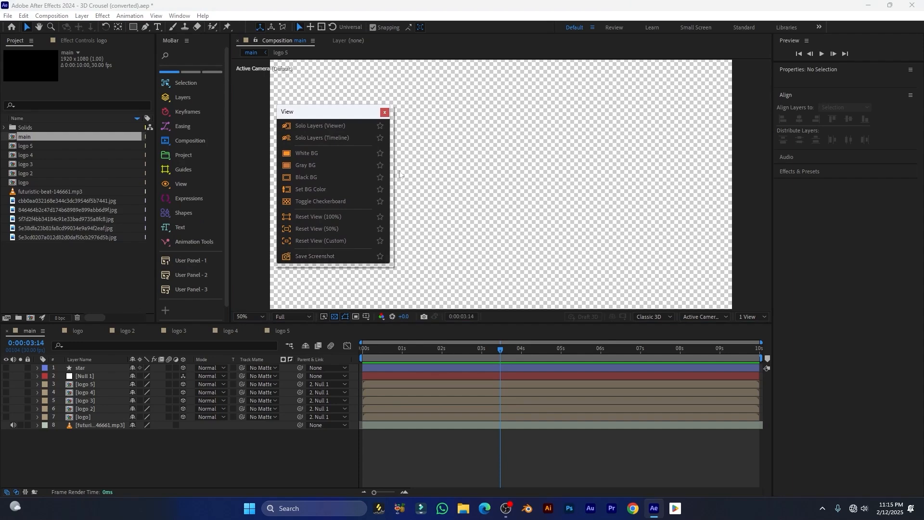
Make layers 1–7 visible again and switch the viewer background to black
drag(6, 368, 7, 434)
click(335, 317)
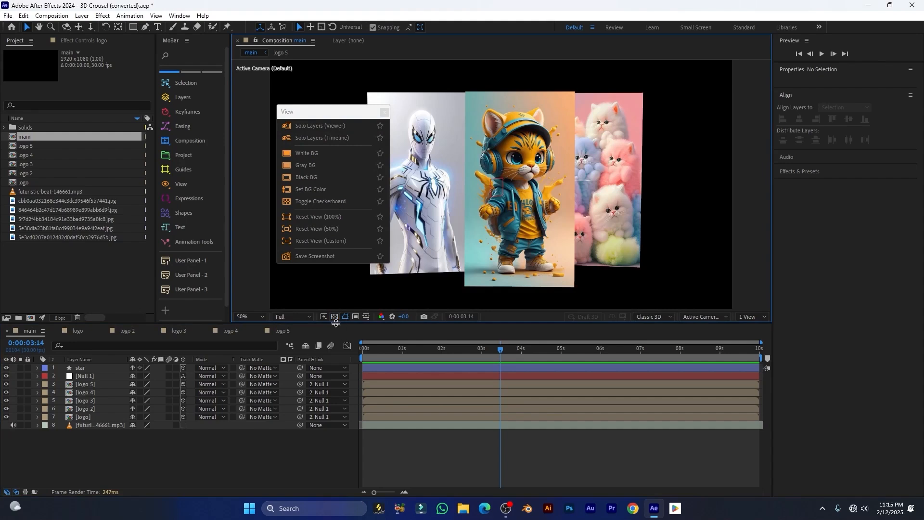
drag(318, 112, 224, 118)
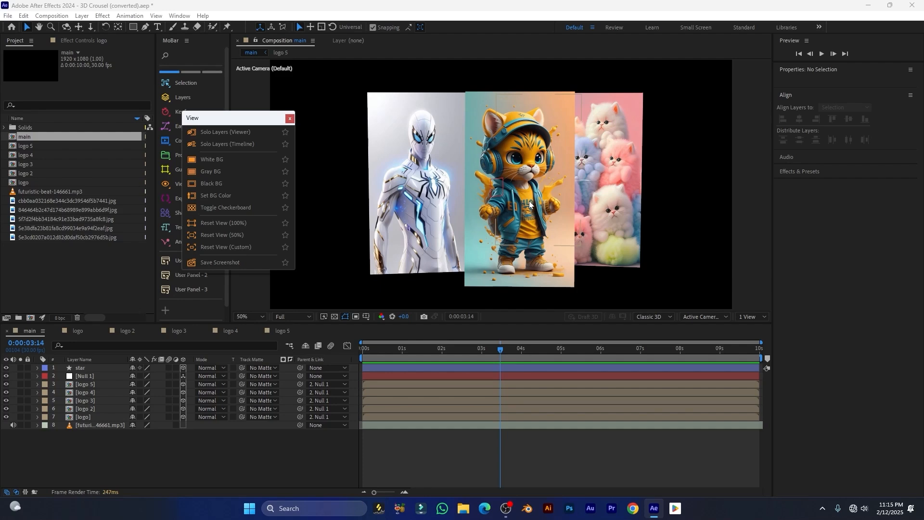
drag(250, 119, 290, 101)
Keep PNG, Full Resolution, Comp Name + Frame Number naming and Active Comp scope for the screenshot
click(247, 246)
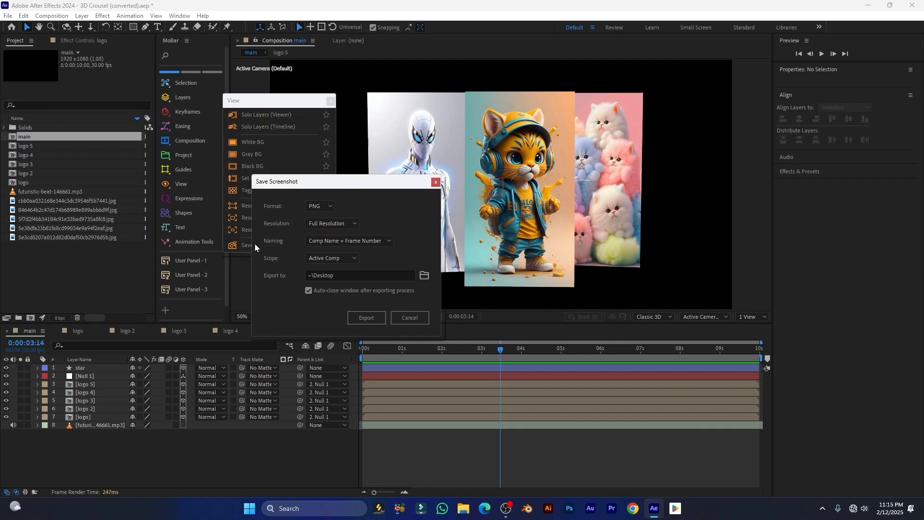
drag(374, 186, 265, 142)
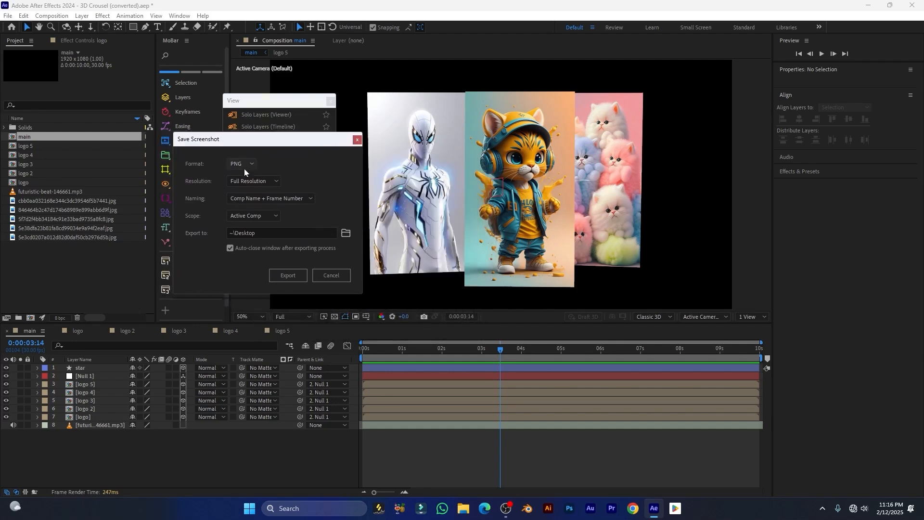
click(243, 166)
click(263, 191)
click(256, 181)
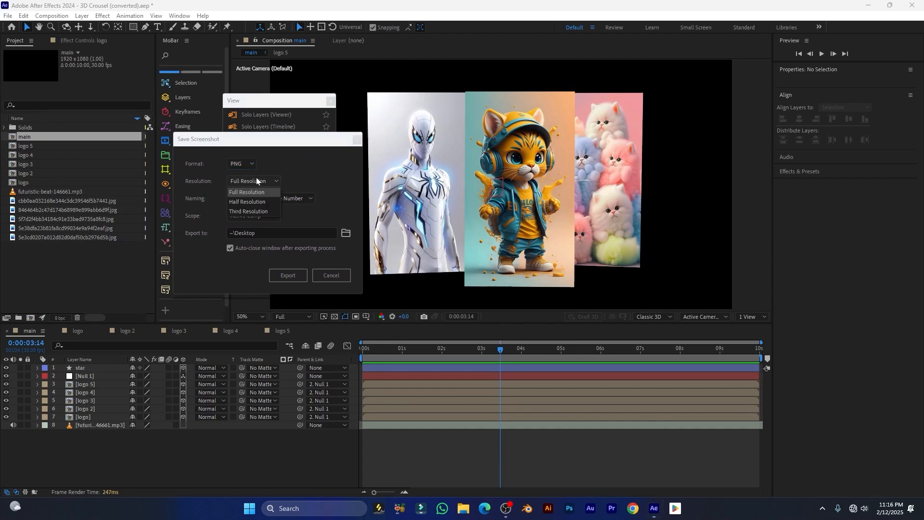
click(187, 203)
click(276, 196)
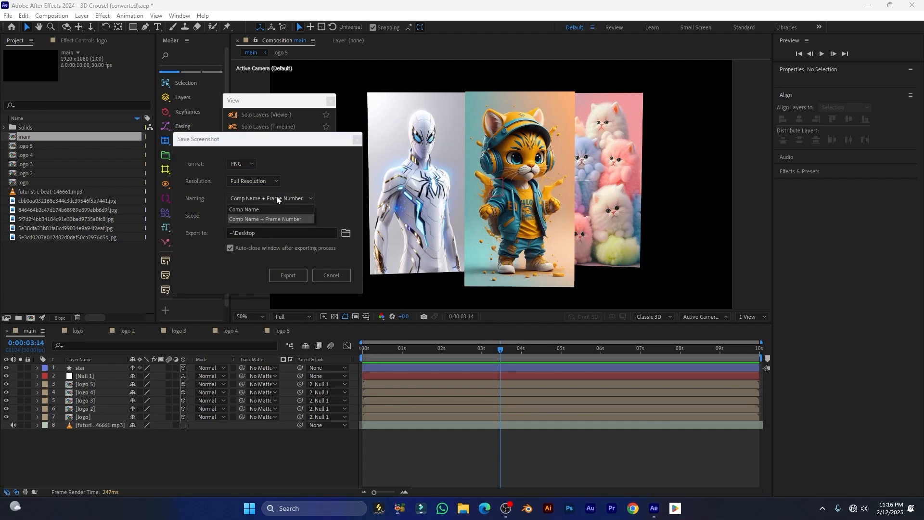
click(330, 186)
click(272, 215)
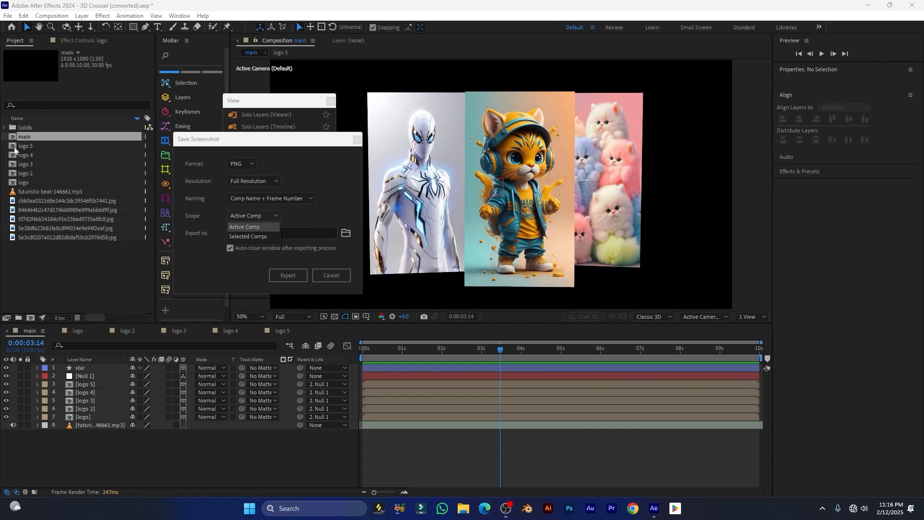
click(190, 226)
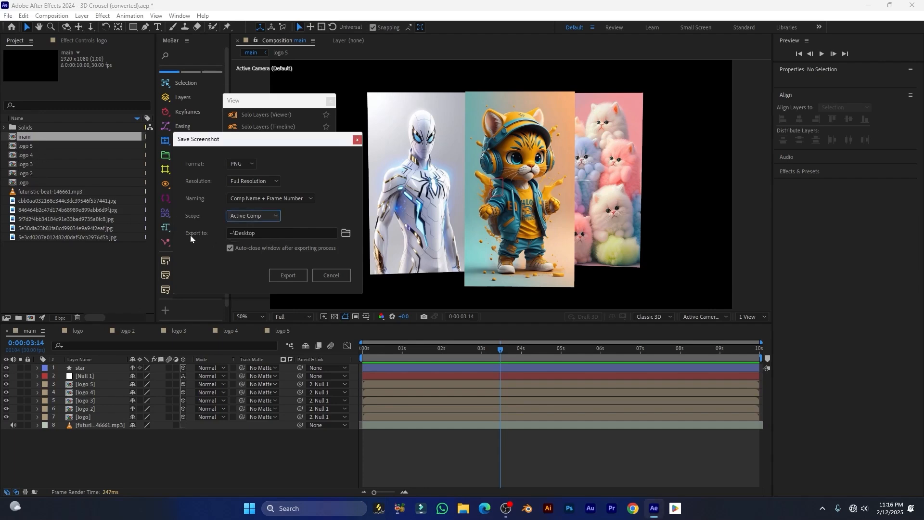
Export the frame screenshot and save it to the Desktop folder
click(345, 234)
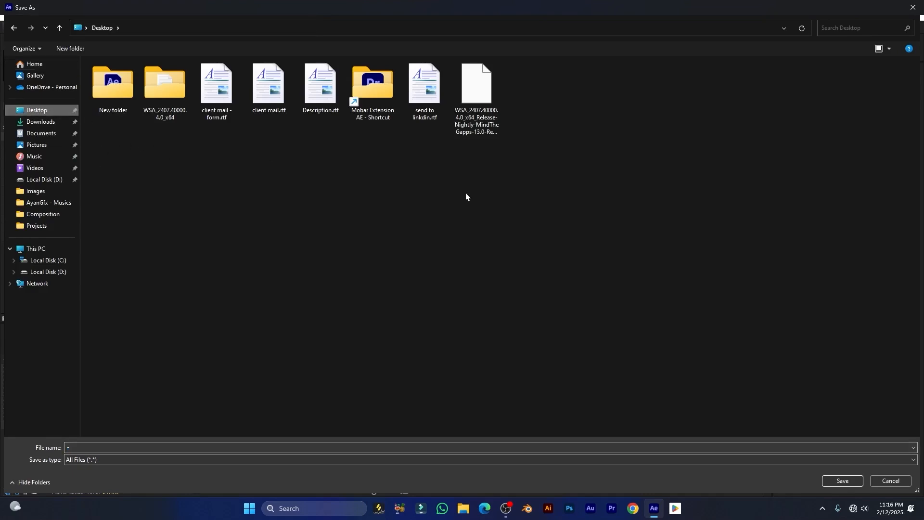
drag(91, 448, 44, 453)
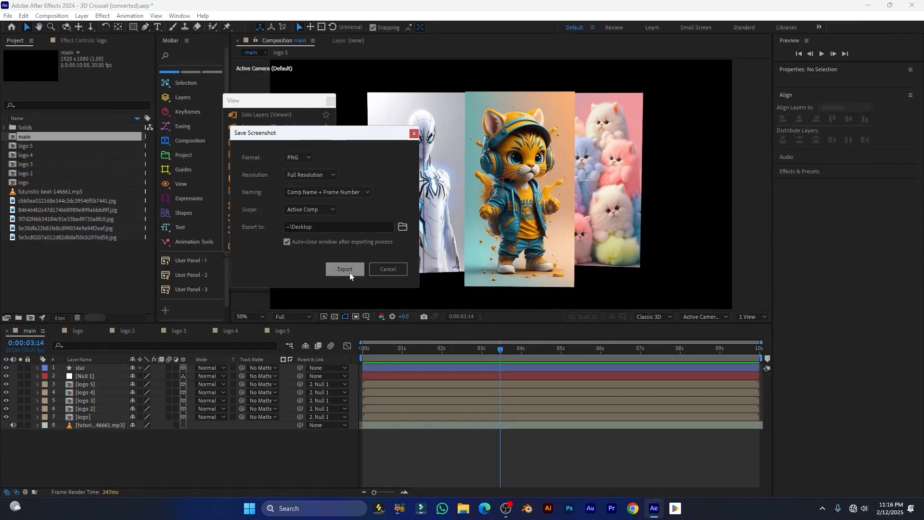
click(344, 268)
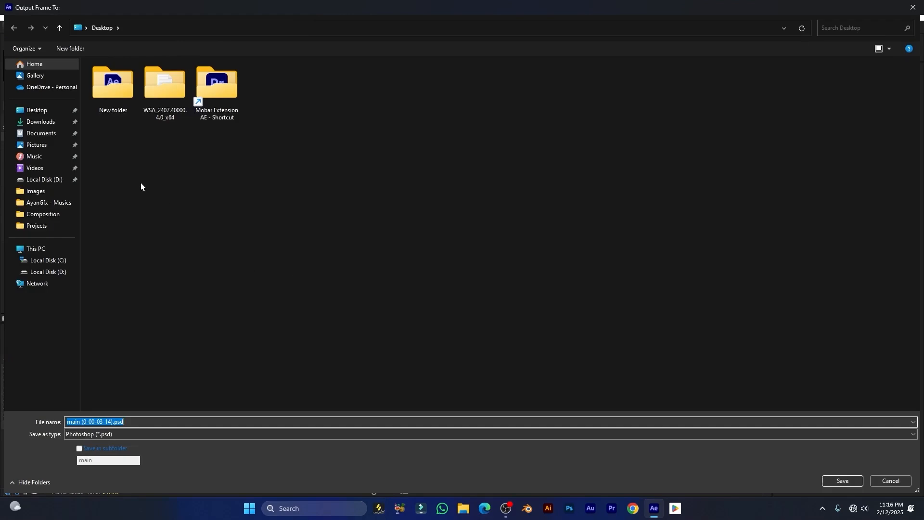
click(41, 111)
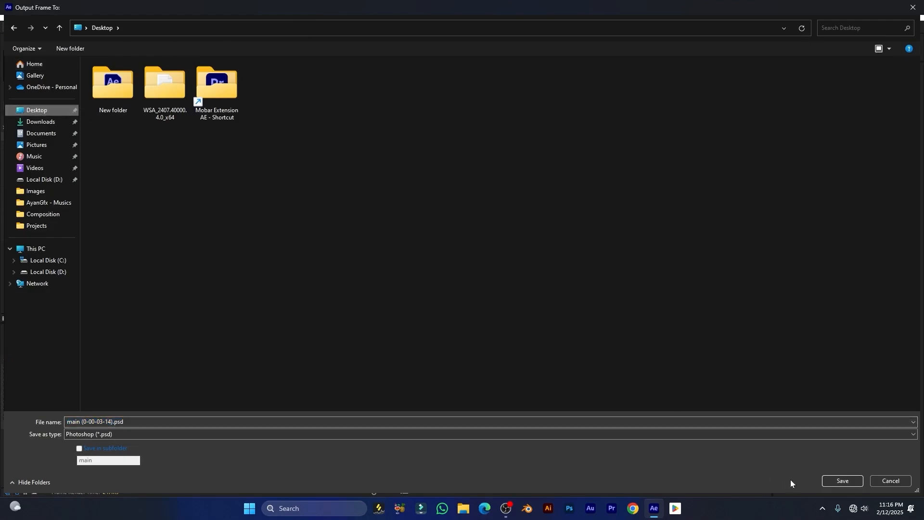
click(843, 482)
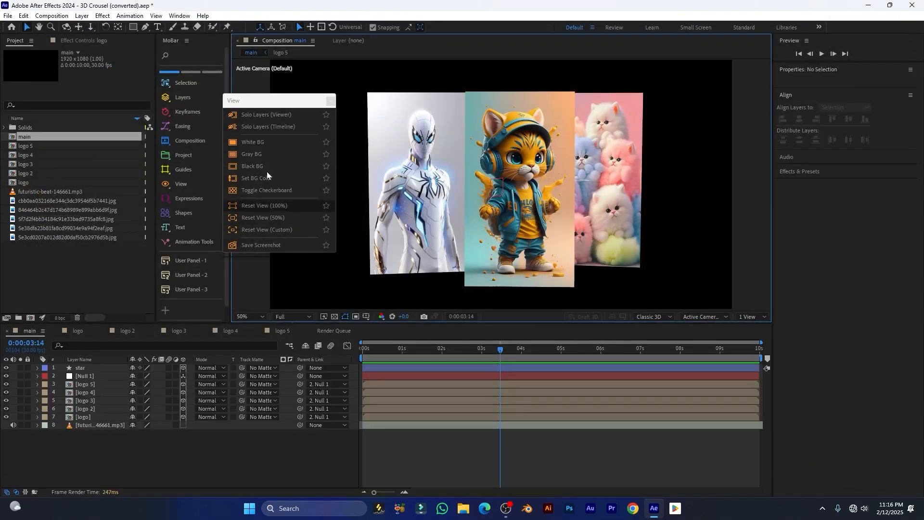
Minimize After Effects and open main_0104.png from the desktop to check it
click(869, 5)
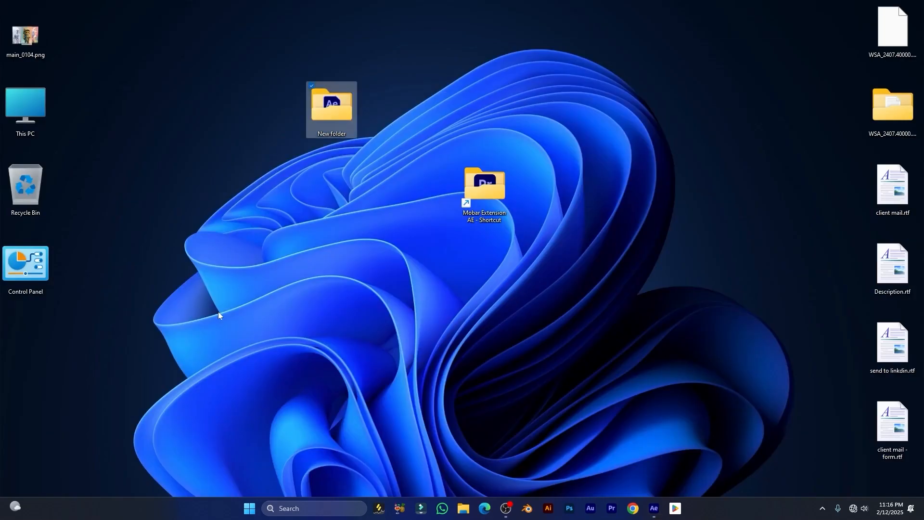
click(35, 43)
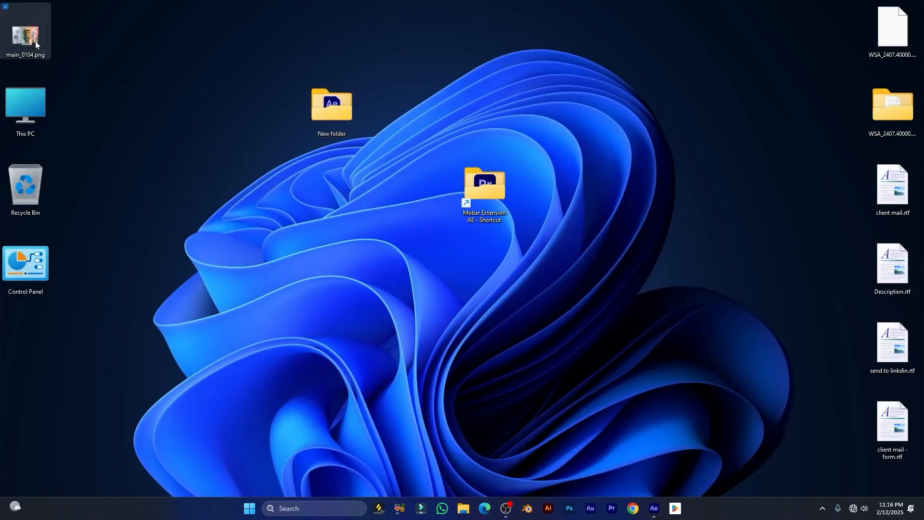
double_click(35, 42)
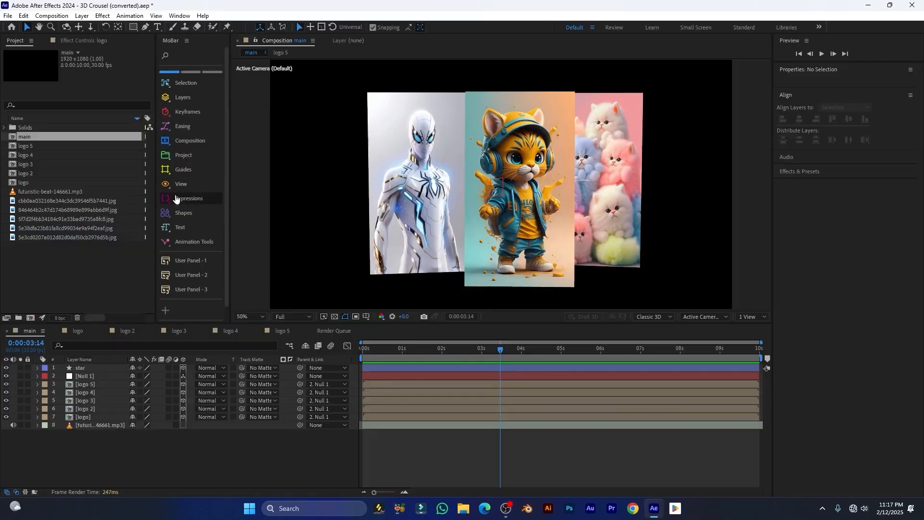
Float the expressions tools as a separate window and hide layers 1–7
click(177, 200)
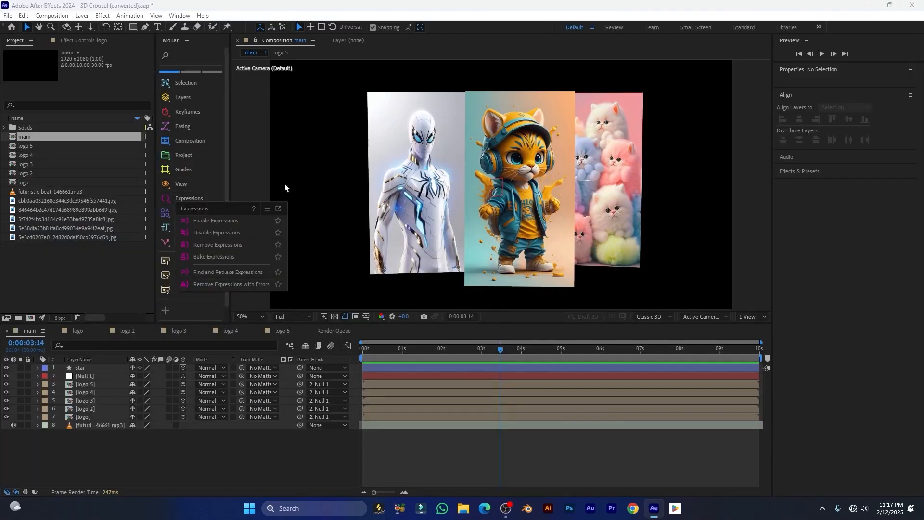
click(278, 208)
drag(268, 211, 263, 135)
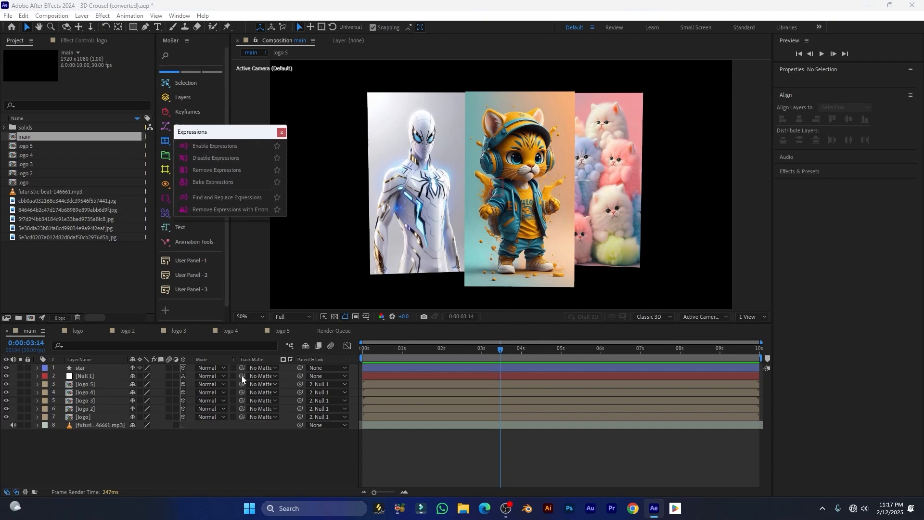
drag(6, 368, 8, 430)
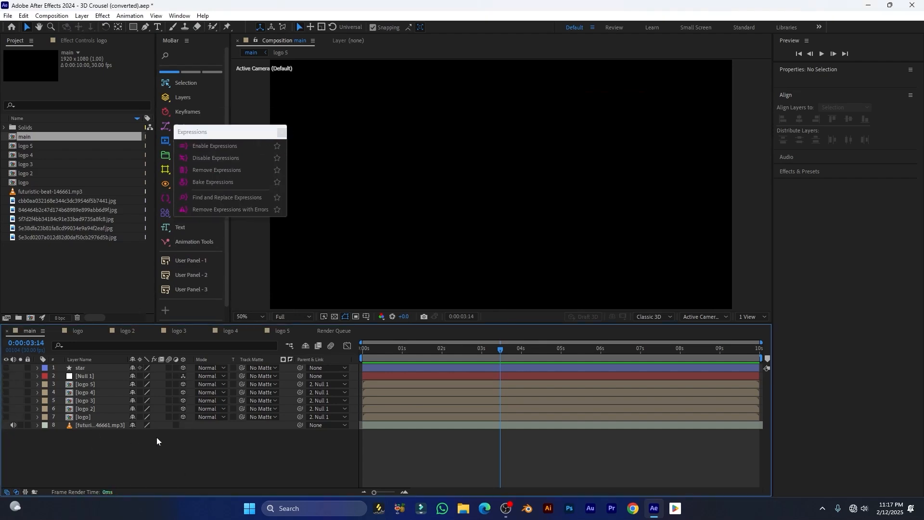
Draw a blue rectangle and centre it in the composition
click(133, 27)
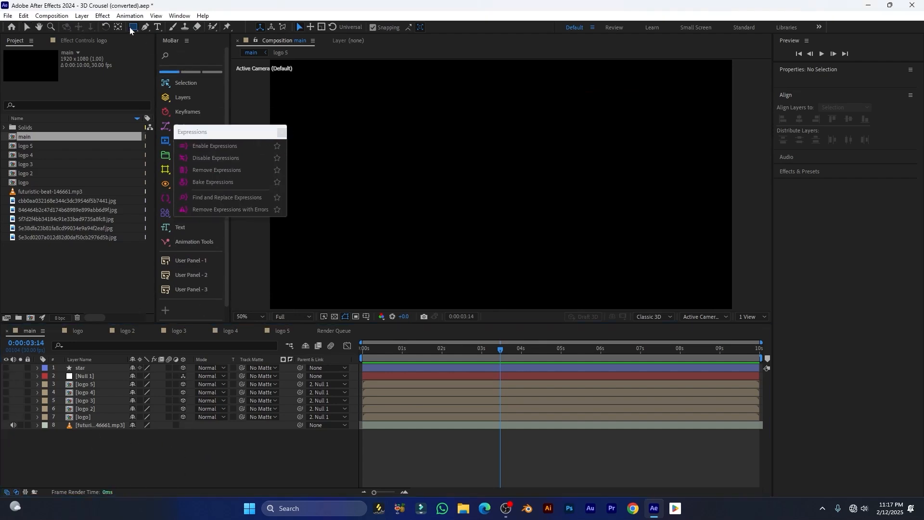
drag(466, 182, 550, 214)
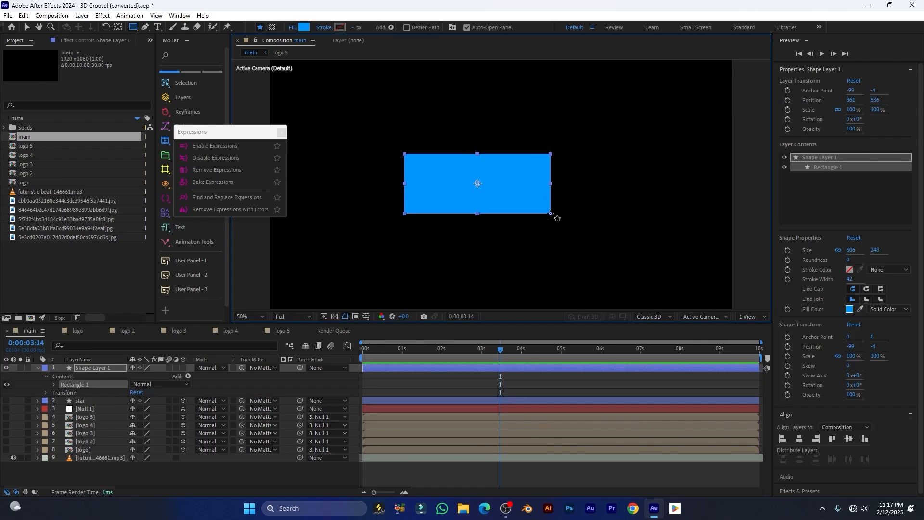
key(ctrl+Home)
key(comma)
key(comma)
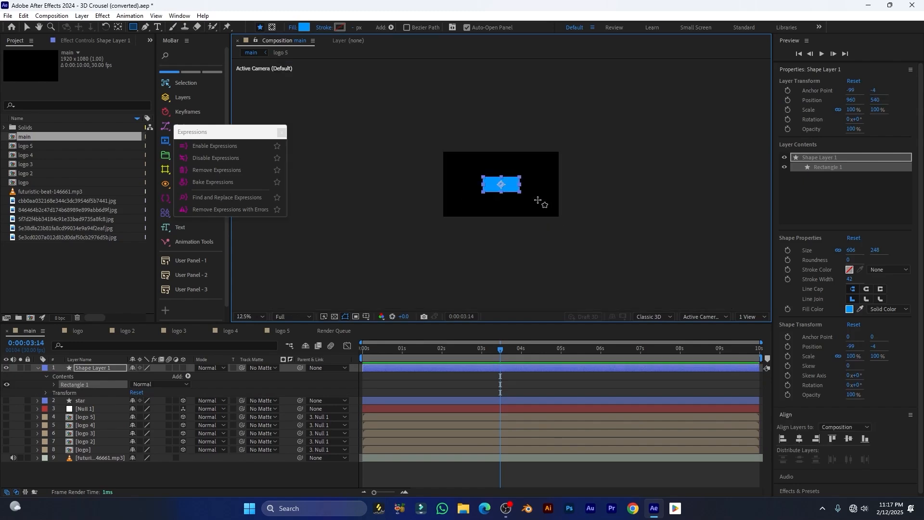
key(period)
key(period)
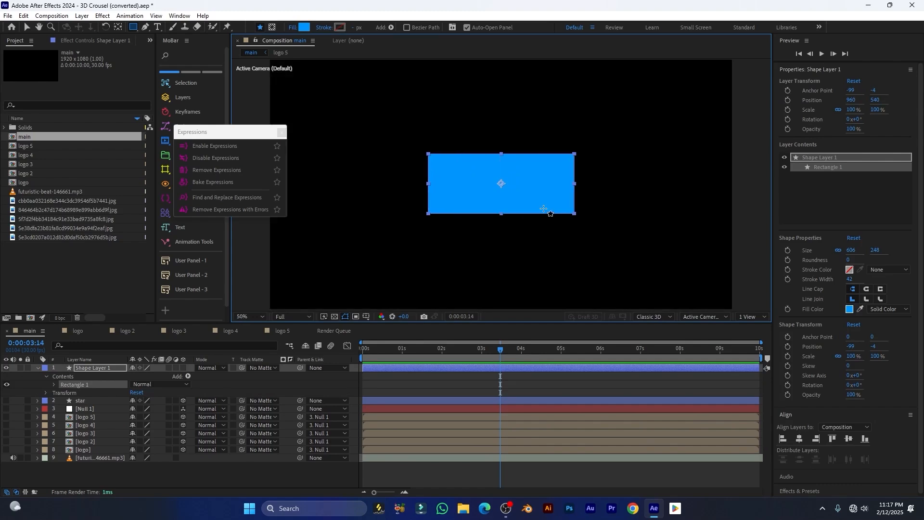
drag(216, 131, 233, 139)
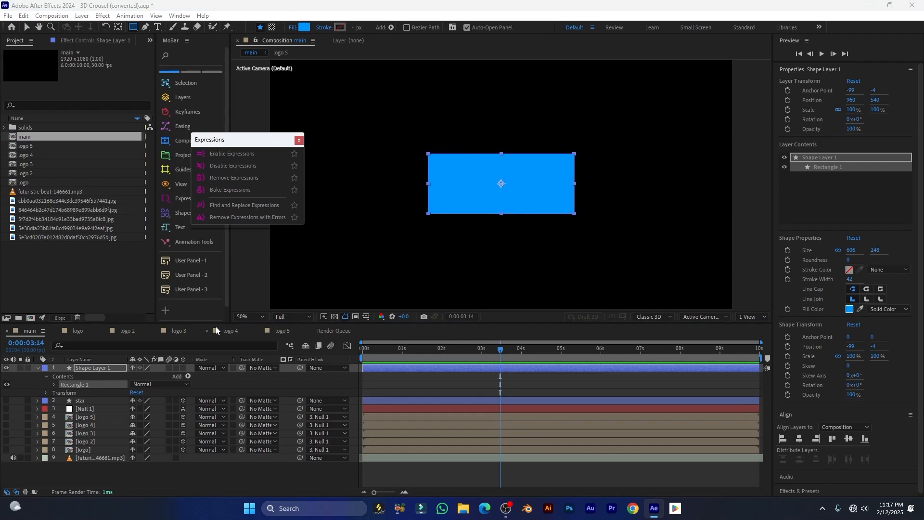
Add the expression wiggle(5,10) to Shape Layer 1's Position
click(100, 370)
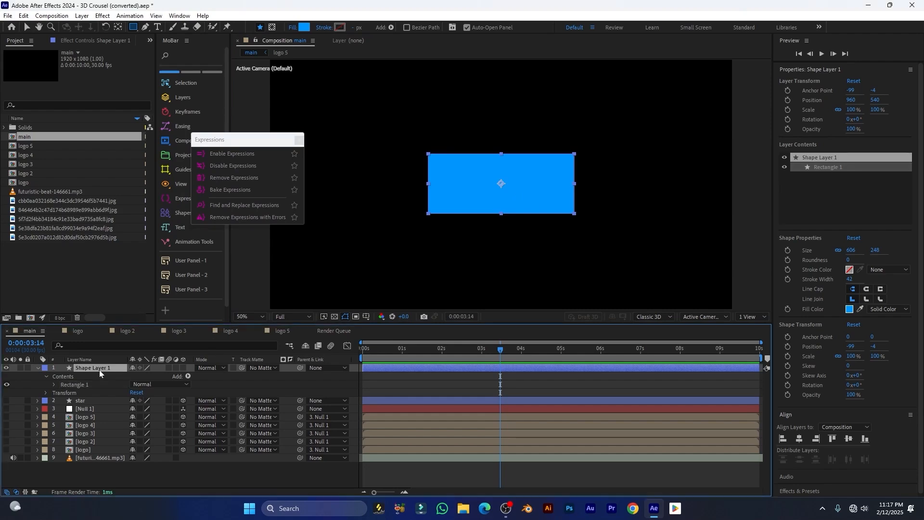
key(p)
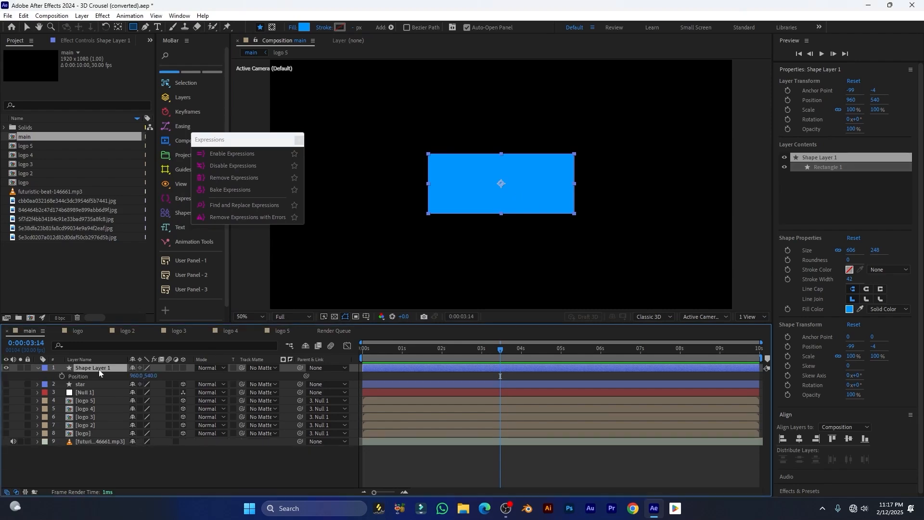
alt+click(62, 377)
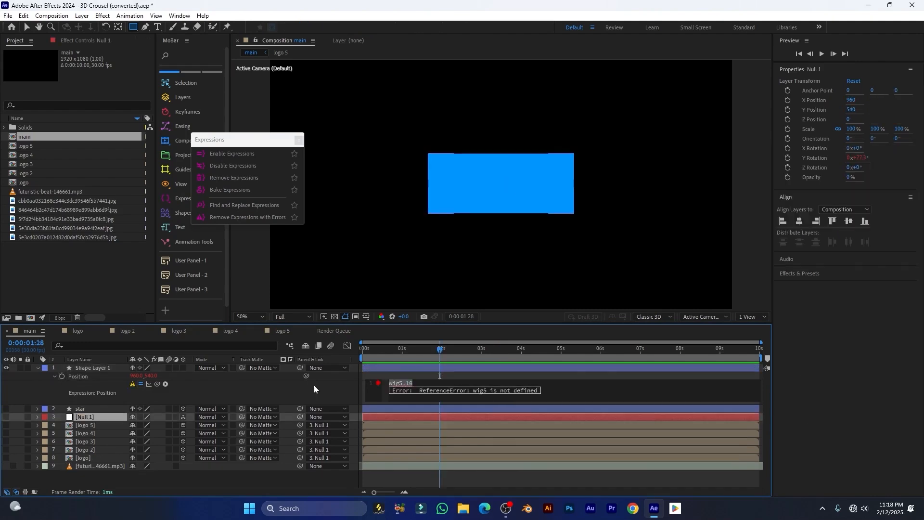
text(wiggle())
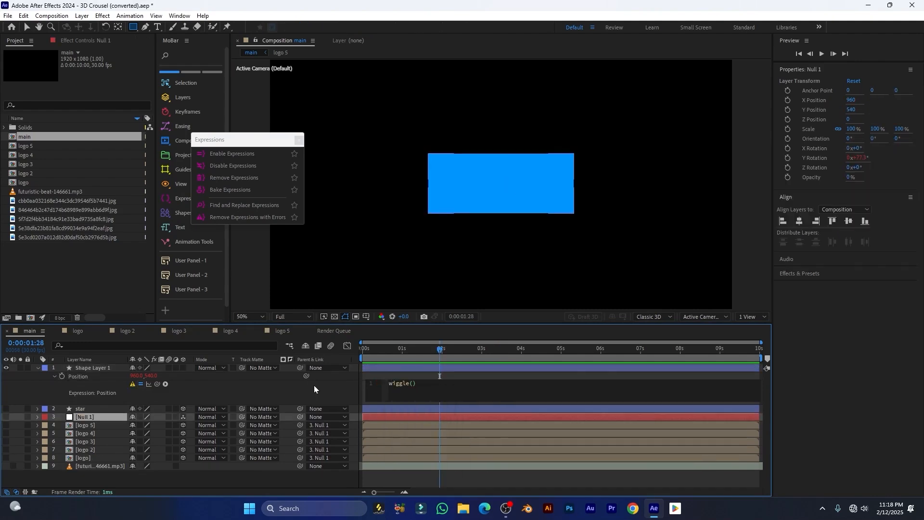
text(5,10)
click(423, 425)
Preview the wiggle from 0:00:01:06 and reselect Shape Layer 1's Position
drag(420, 350, 374, 354)
key(space)
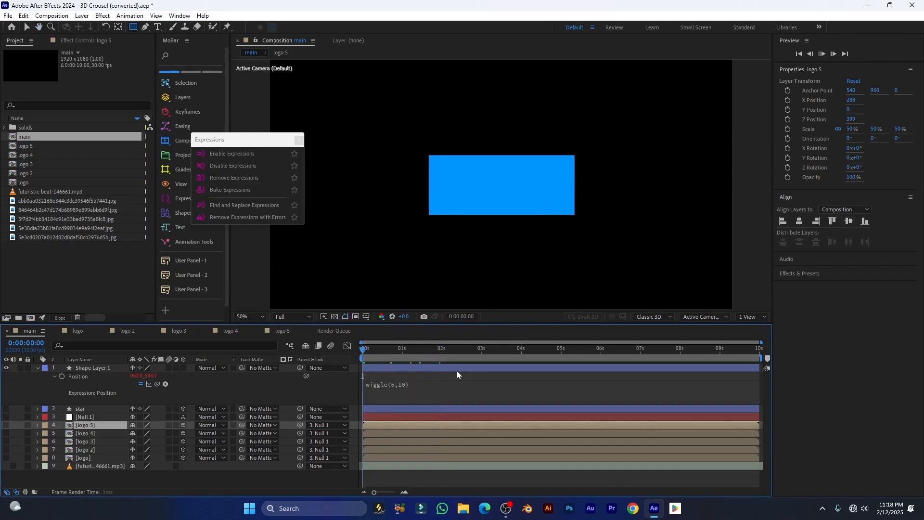
click(427, 368)
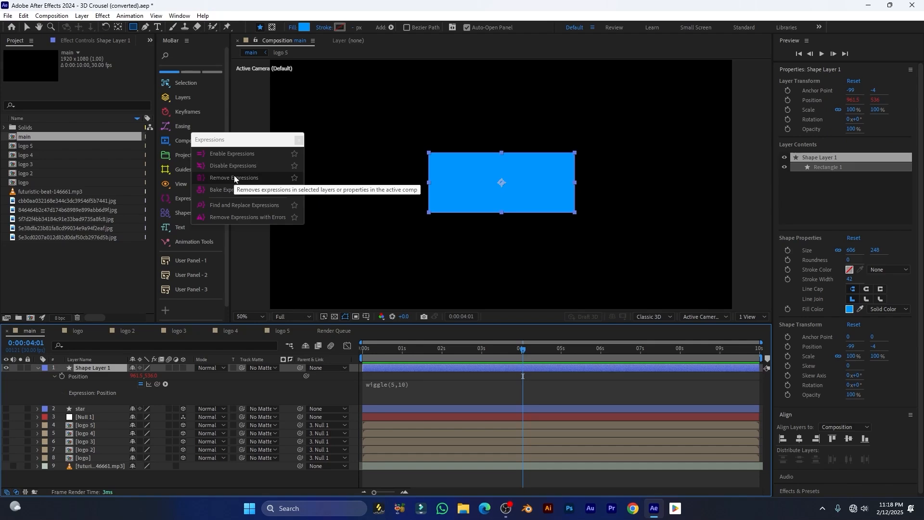
click(83, 379)
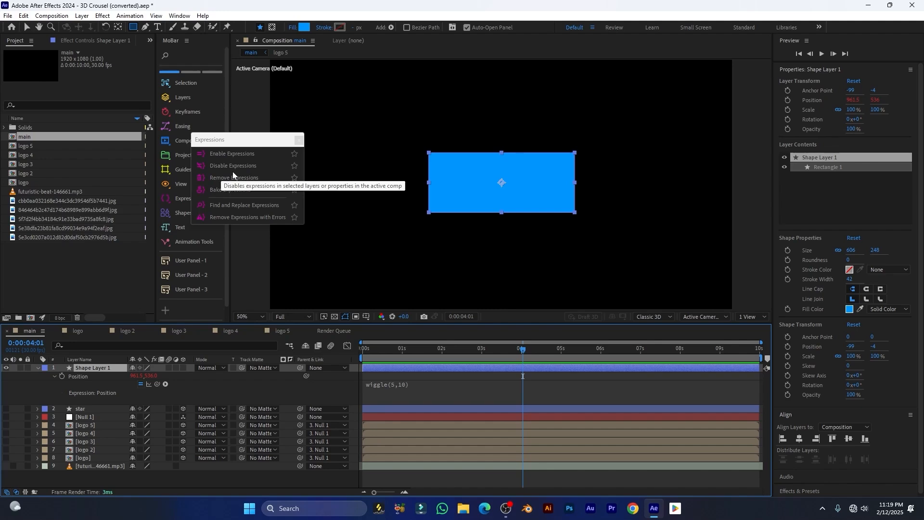
click(89, 378)
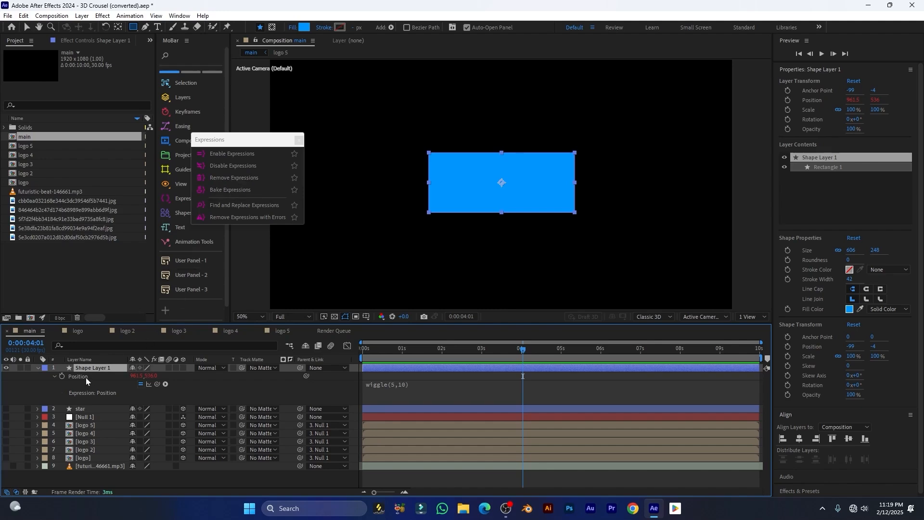
click(221, 167)
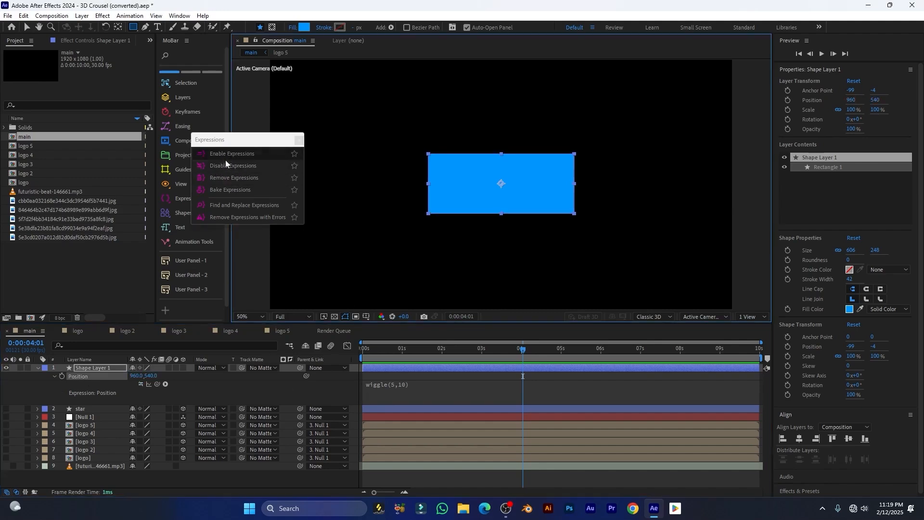
click(85, 370)
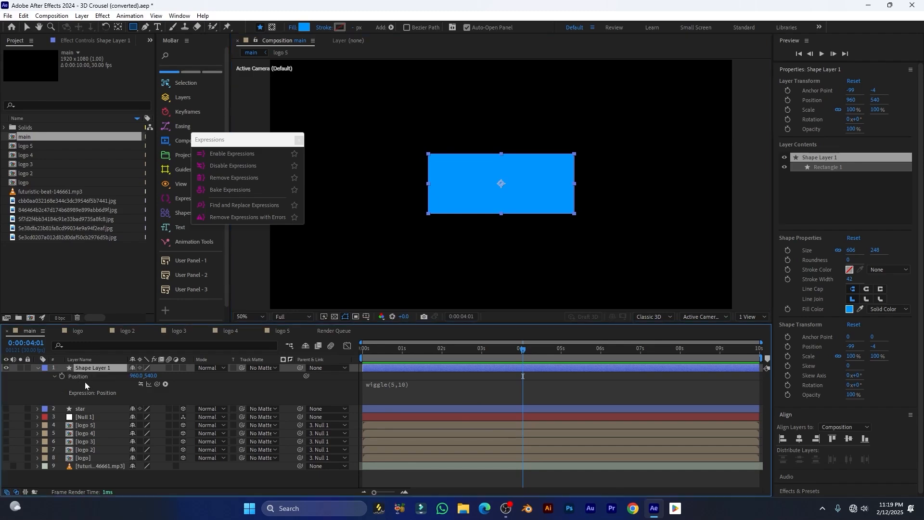
click(80, 376)
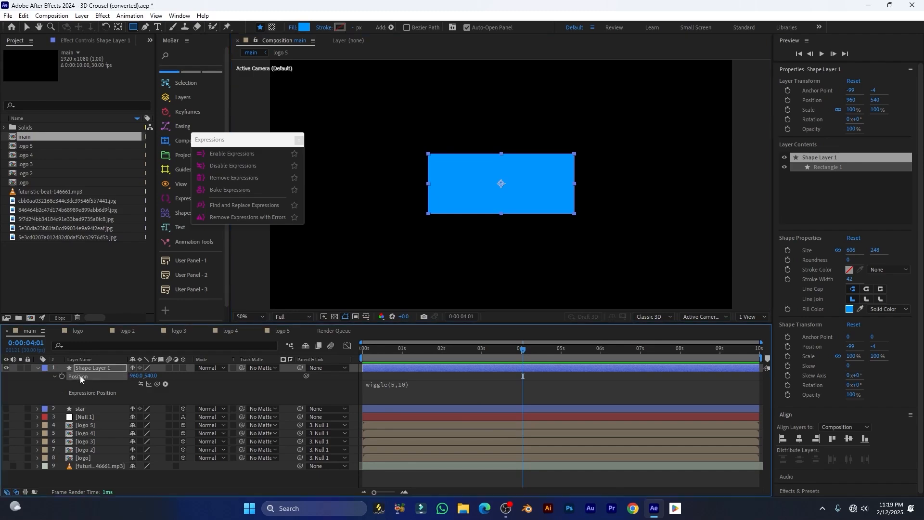
click(231, 157)
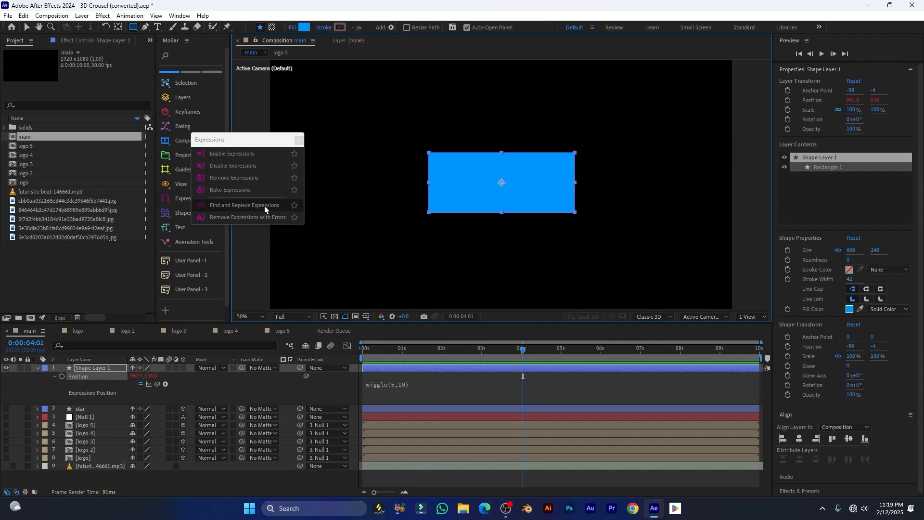
click(103, 369)
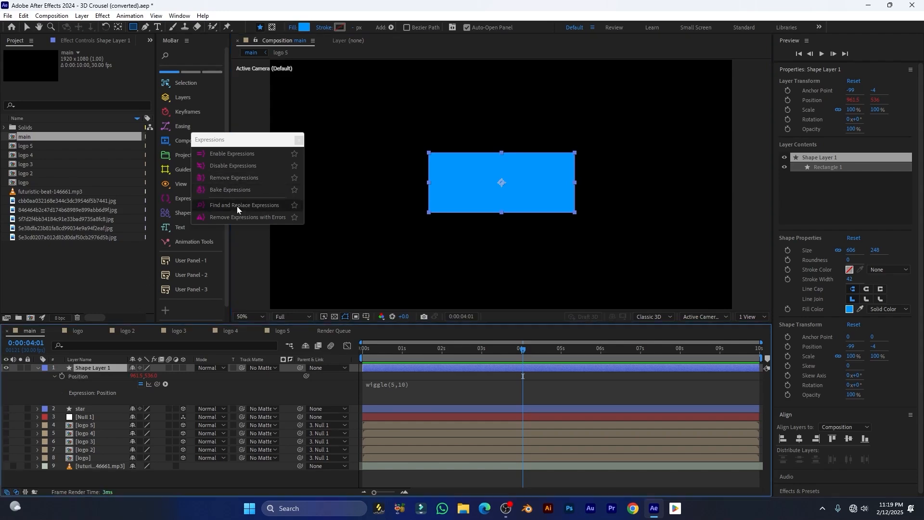
click(227, 177)
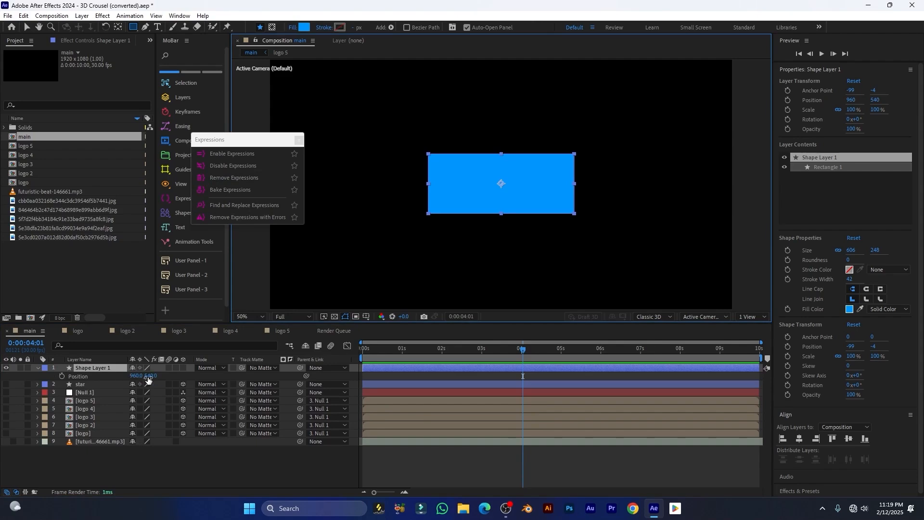
key(ctrl+z)
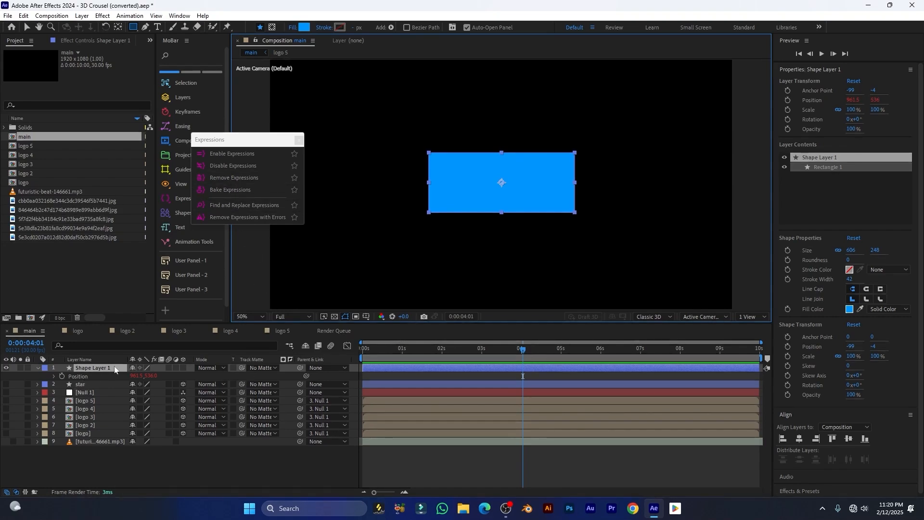
From frame 0, bake the wiggle into Position keyframes, inspect them, then undo the bake
click(366, 352)
drag(365, 352, 359, 354)
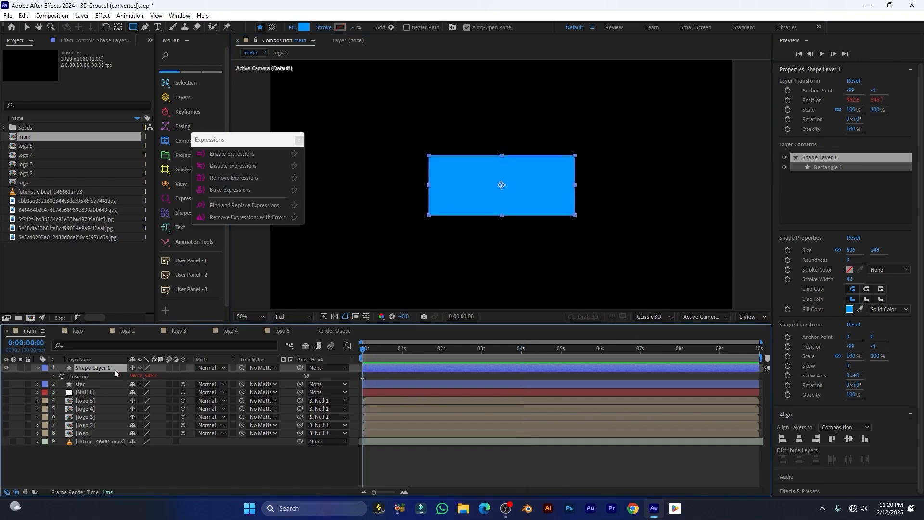
click(226, 191)
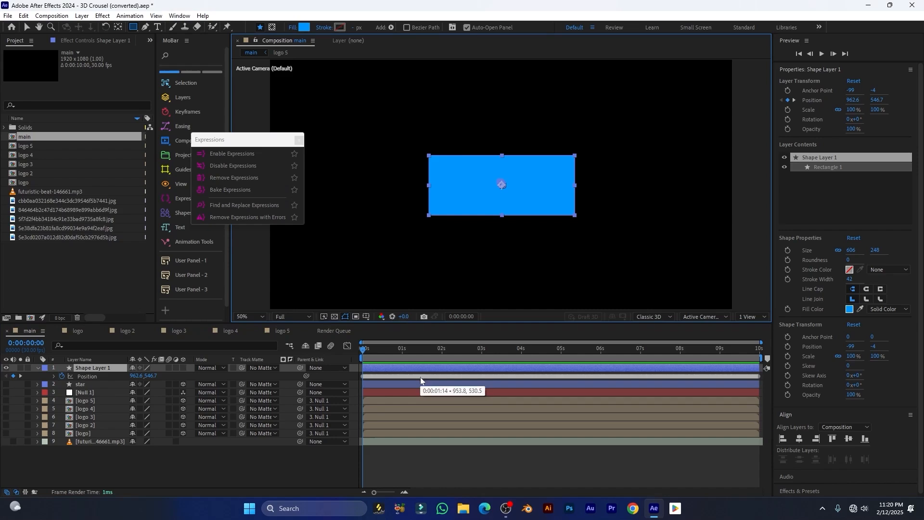
key(u)
key(u)
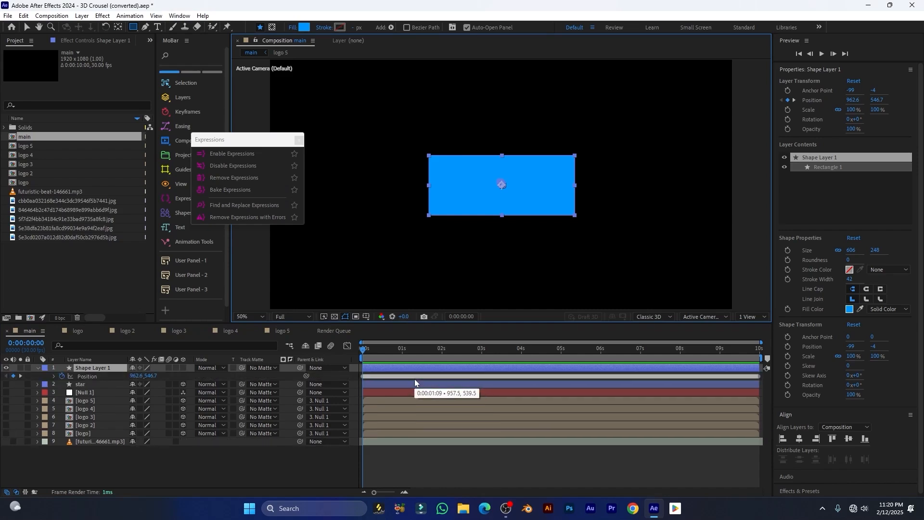
scroll(415, 380, up, 3)
scroll(415, 379, up, 2)
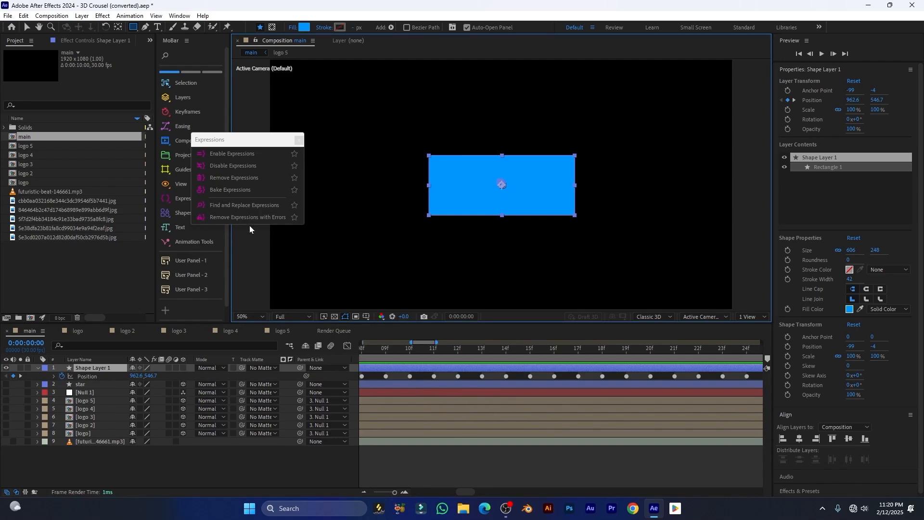
key(ctrl+z)
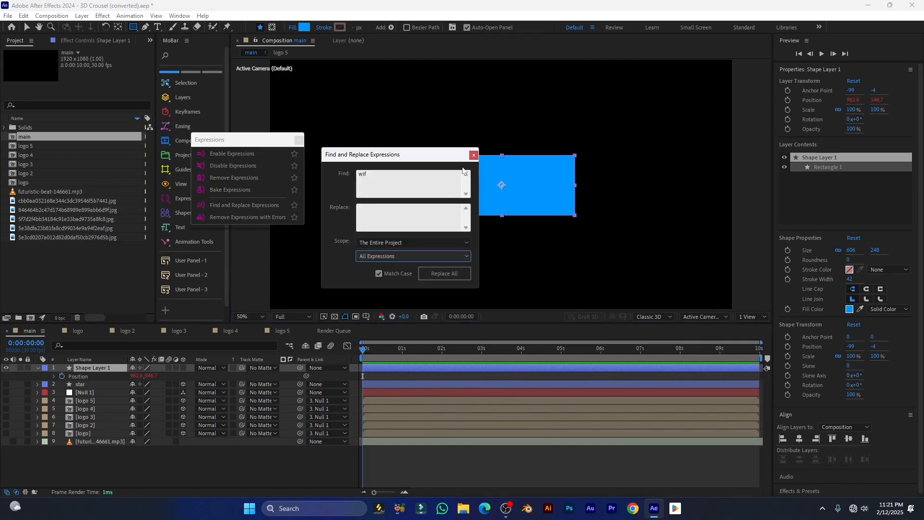
Close Find and Replace, run Remove Expressions with Errors, and dismiss the no-errors message
click(472, 155)
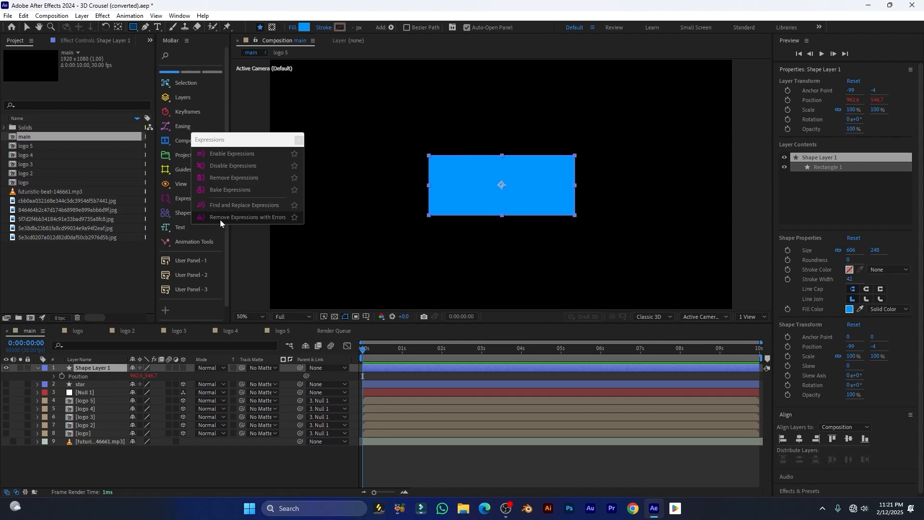
click(268, 219)
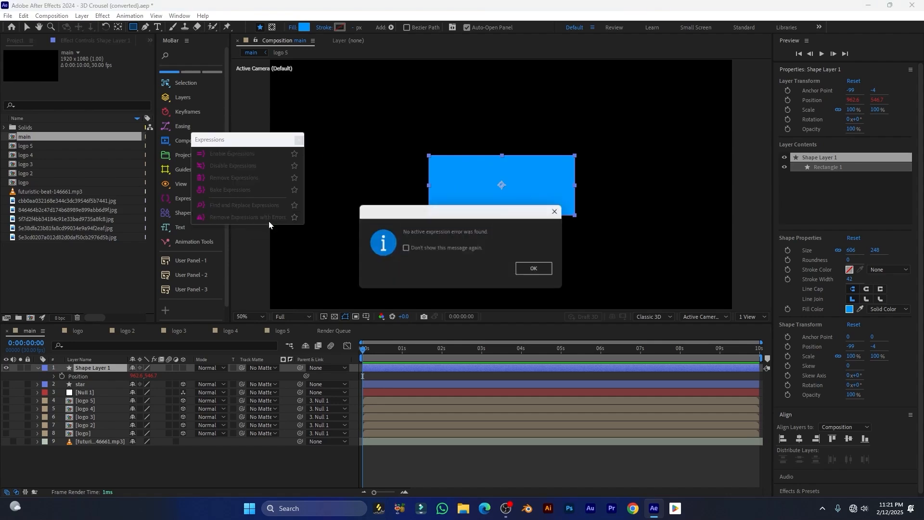
drag(469, 215, 406, 198)
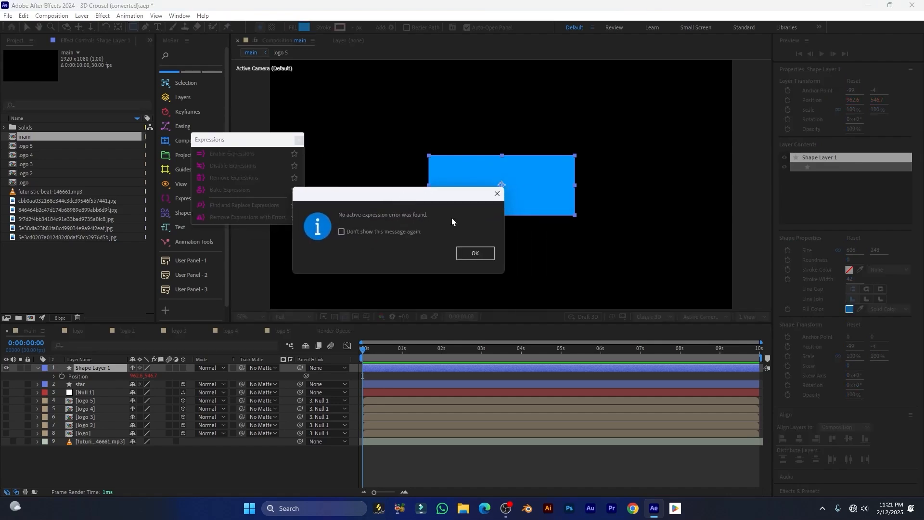
click(484, 254)
Swap the expressions window for a floating shape tools window and delete Shape Layer 1
click(301, 140)
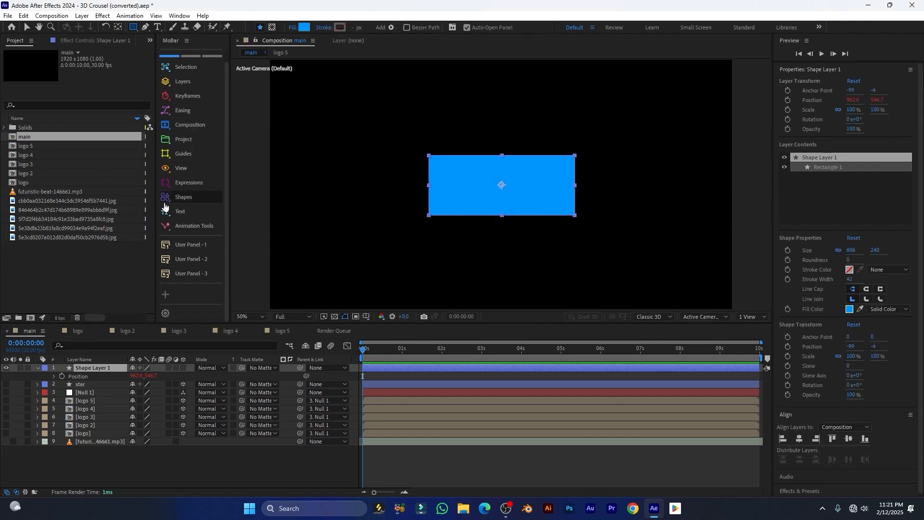
click(171, 198)
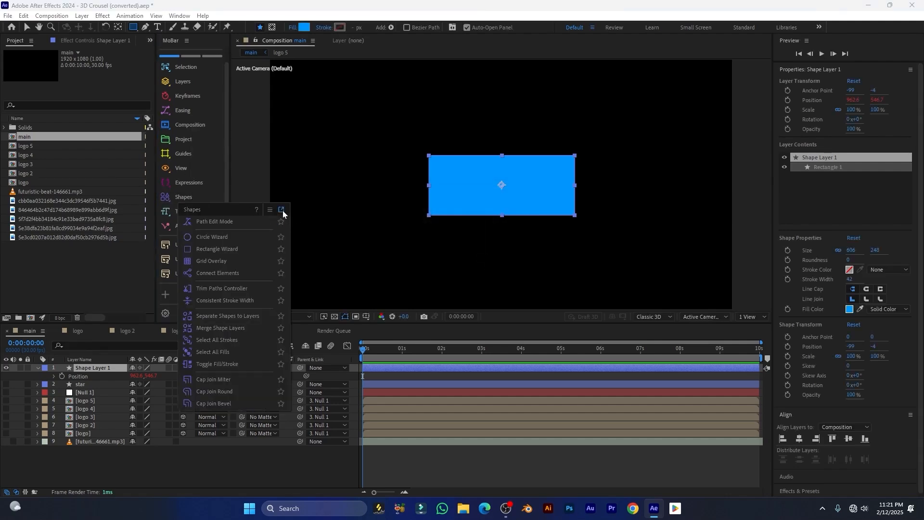
click(282, 209)
drag(260, 210, 263, 99)
key(Delete)
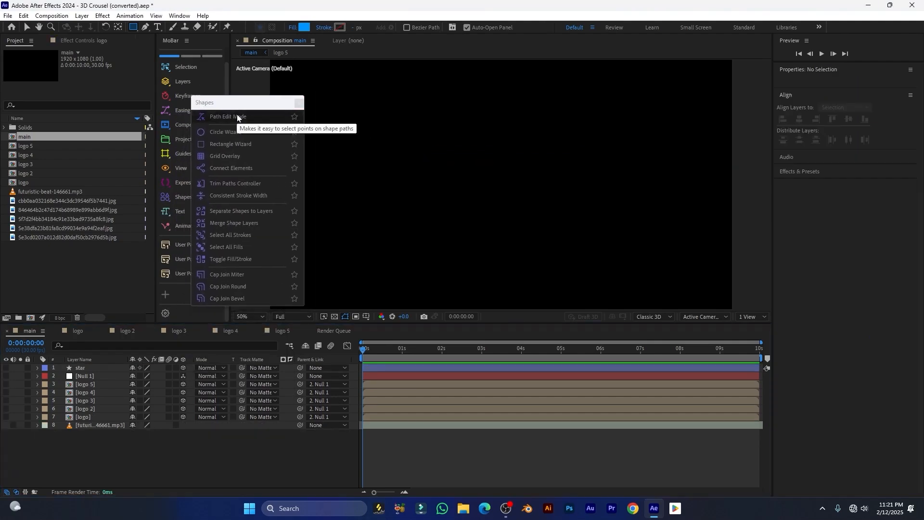
Draw a new four-sided shape point by point
click(237, 117)
click(460, 151)
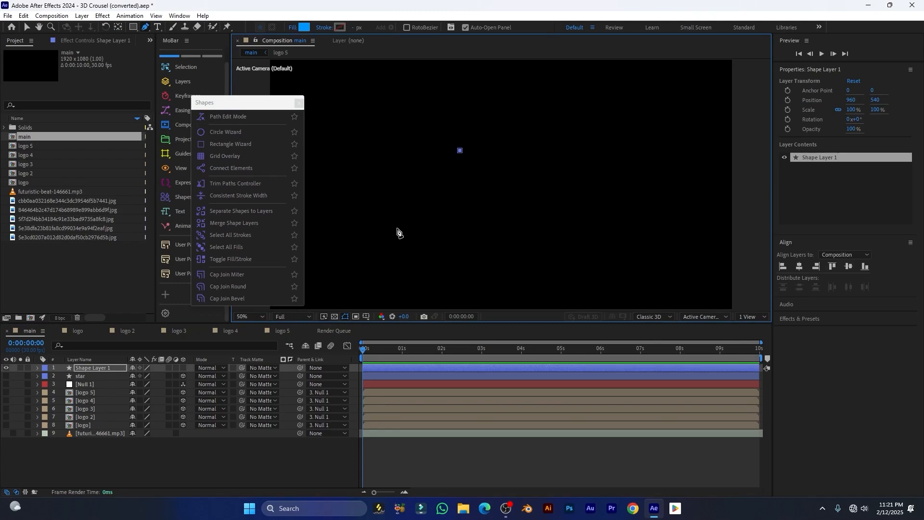
click(397, 229)
click(573, 248)
click(602, 150)
click(460, 151)
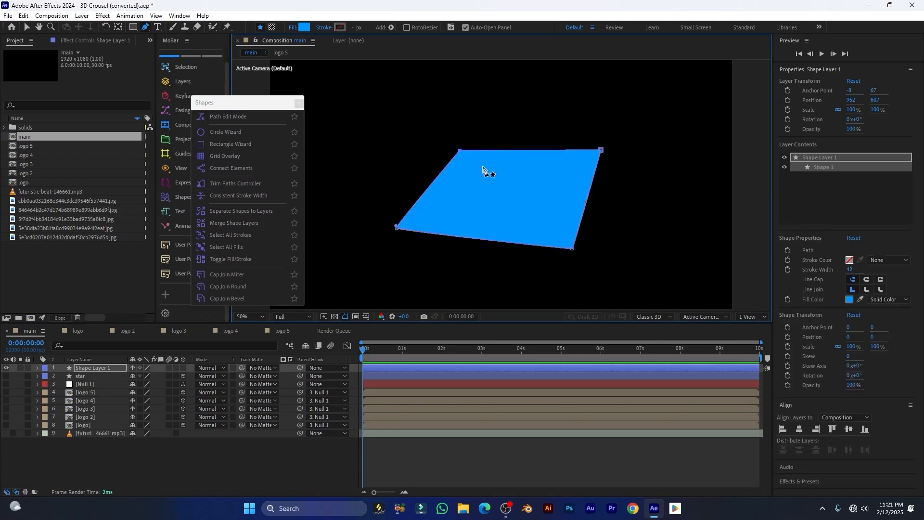
click(117, 464)
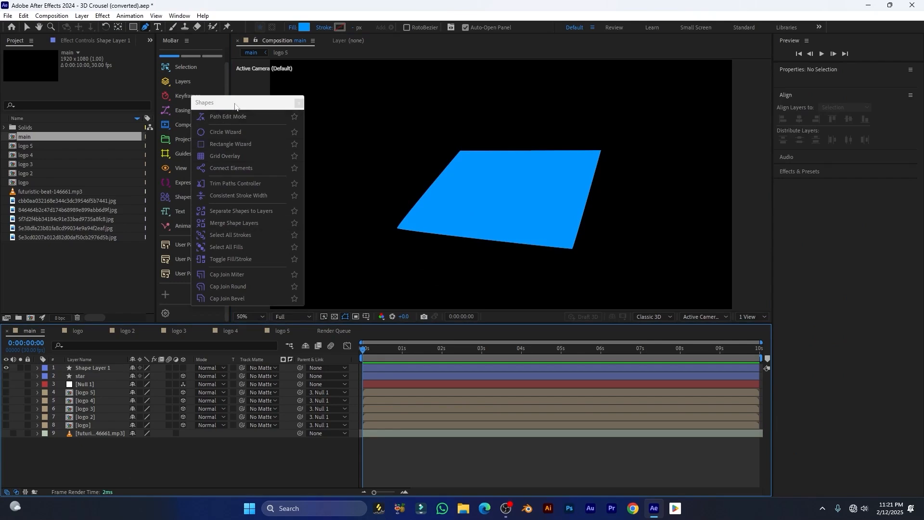
Reshape the quadrilateral in Path Edit Mode by dragging three of its corners
click(109, 368)
click(94, 367)
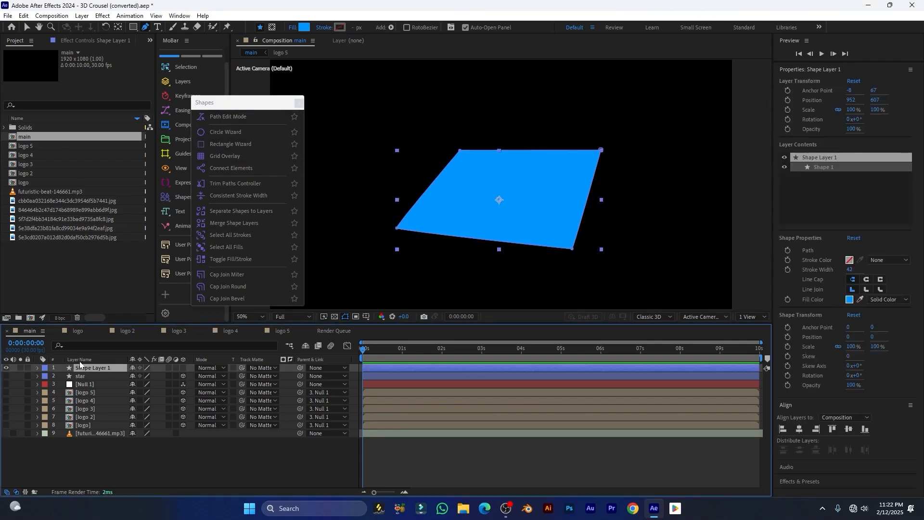
click(227, 118)
drag(461, 151, 424, 77)
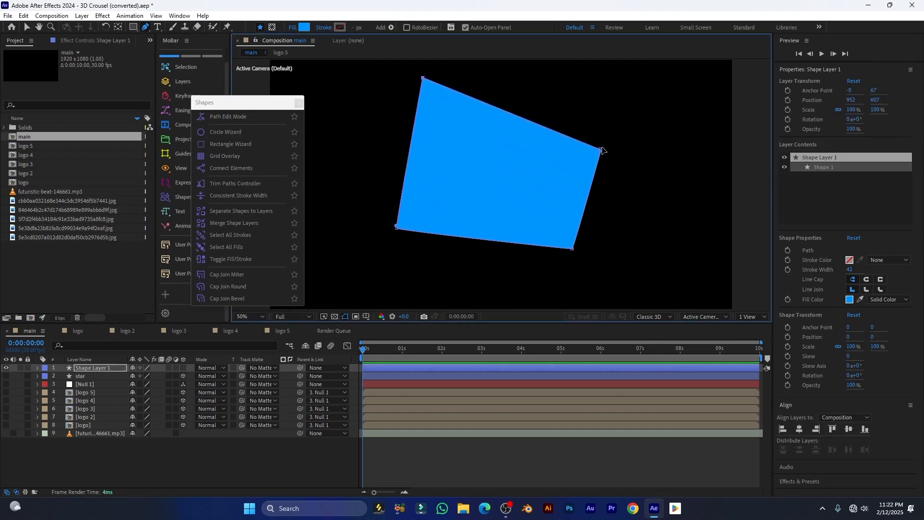
drag(600, 151, 615, 95)
drag(573, 248, 531, 226)
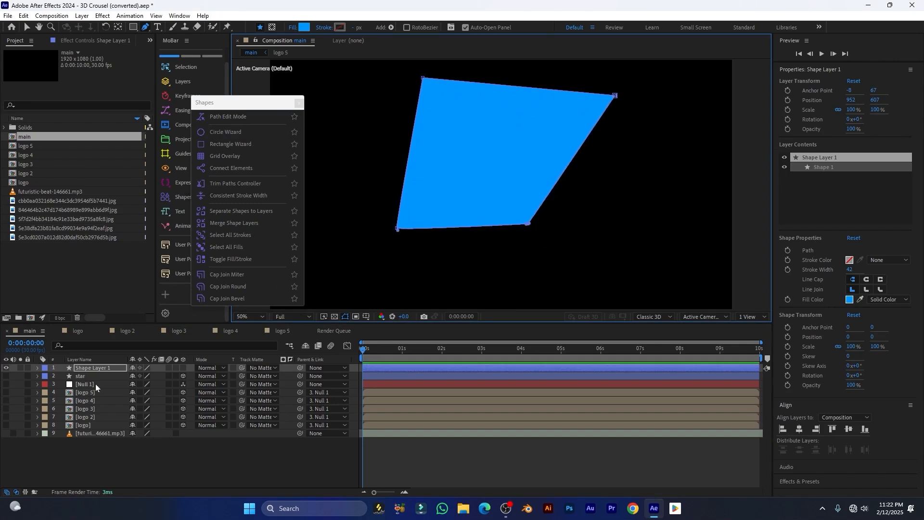
click(94, 370)
Delete Shape Layer 1 and use Circle Wizard to create a dark blue circle with stroke 10
key(Delete)
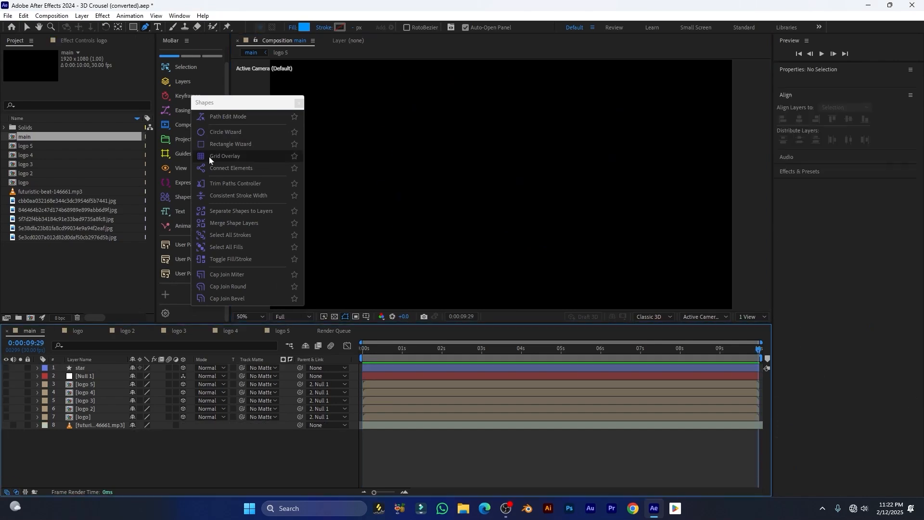
click(215, 132)
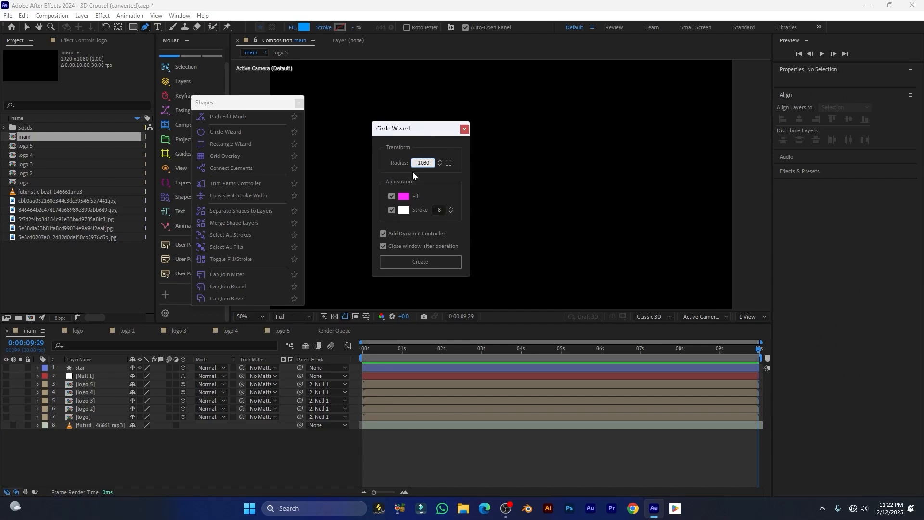
drag(426, 131, 364, 121)
scroll(517, 181, down, 2)
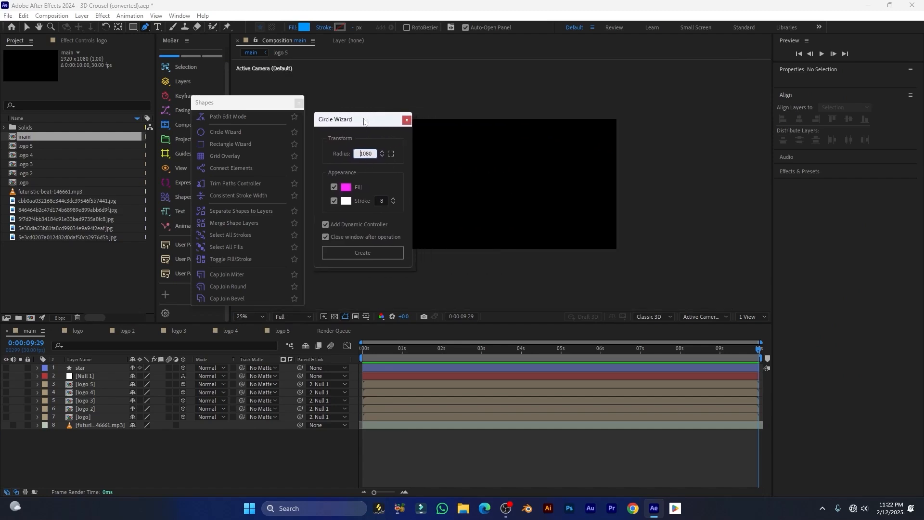
click(389, 155)
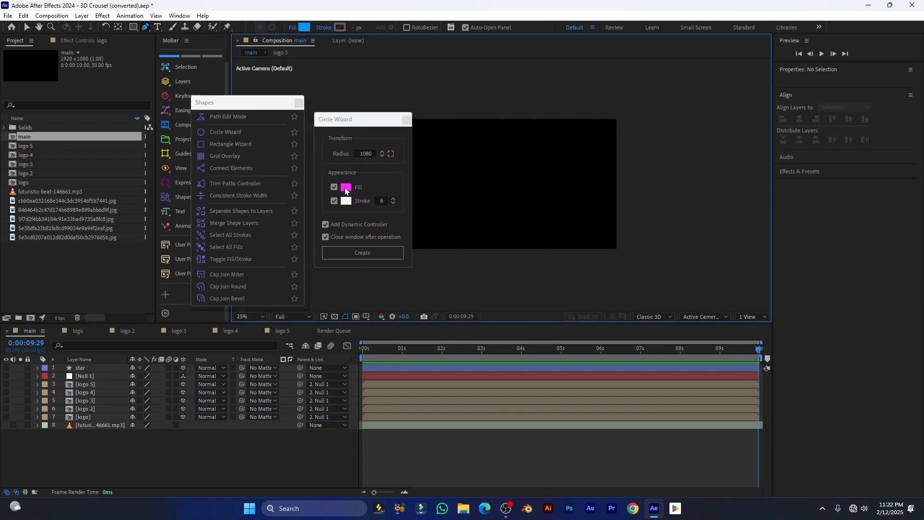
click(346, 188)
click(381, 199)
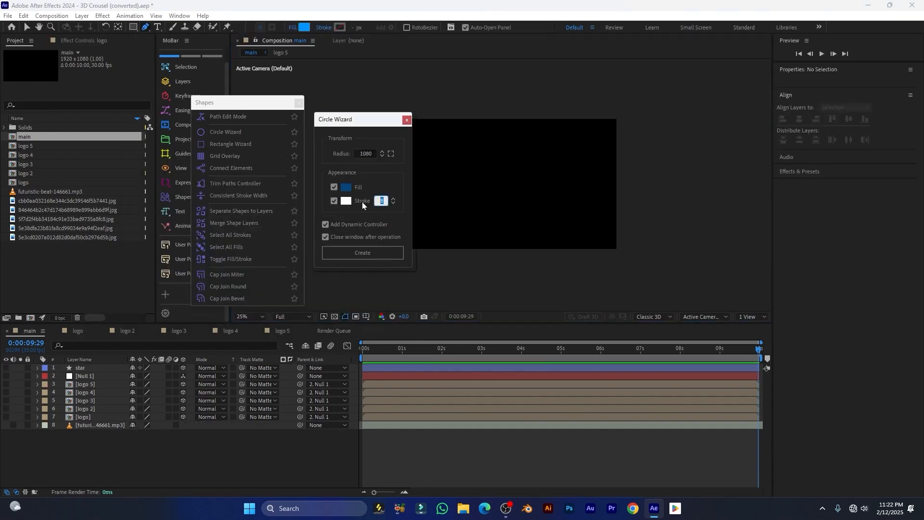
text(10)
drag(257, 100, 767, 118)
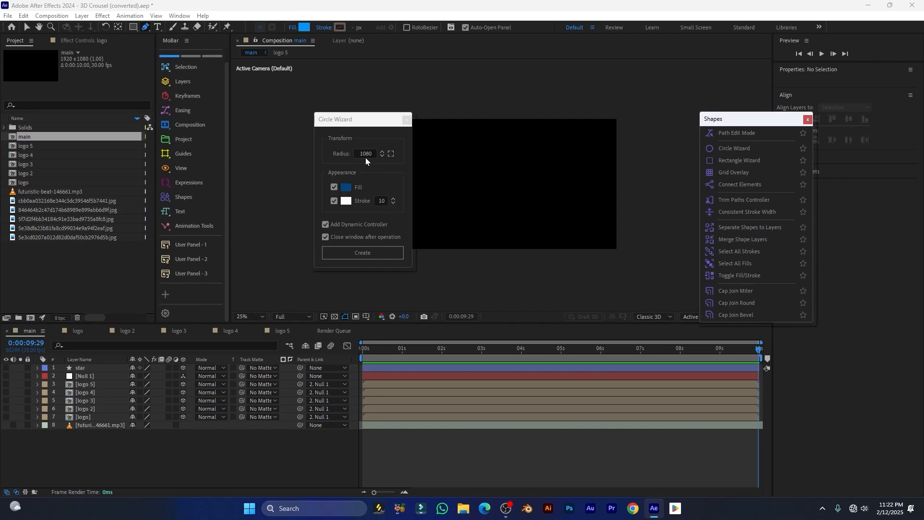
mouse_move(356, 129)
mouse_down()
mouse_move(377, 124)
mouse_move(339, 123)
mouse_up()
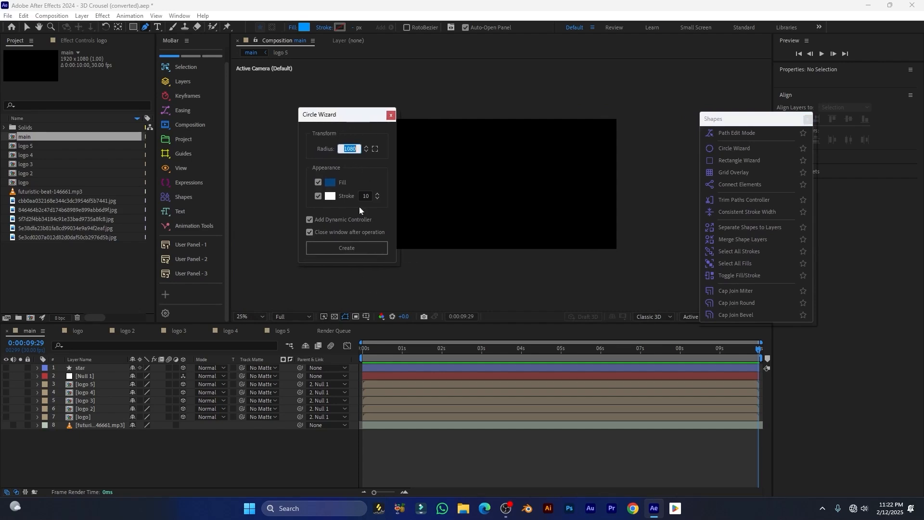
click(347, 248)
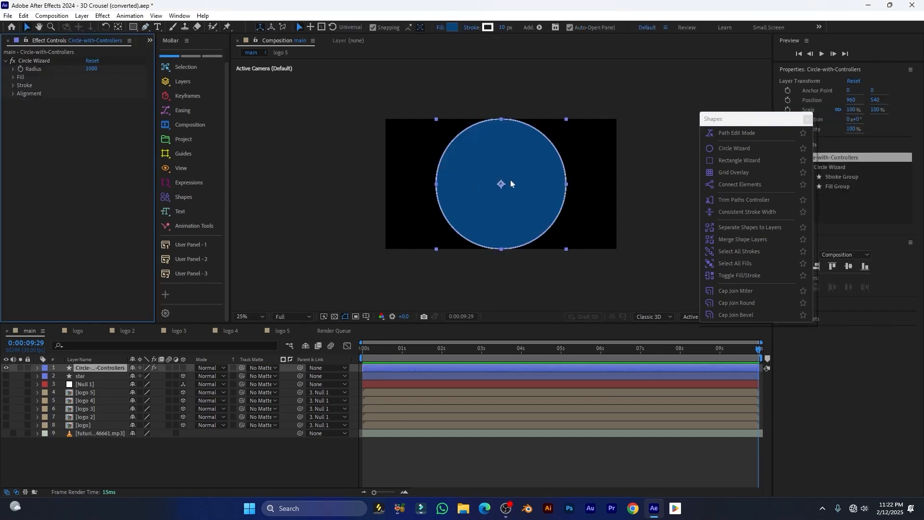
Set the circle radius to 1010 and toggle its fill and stroke off and back on
key(period)
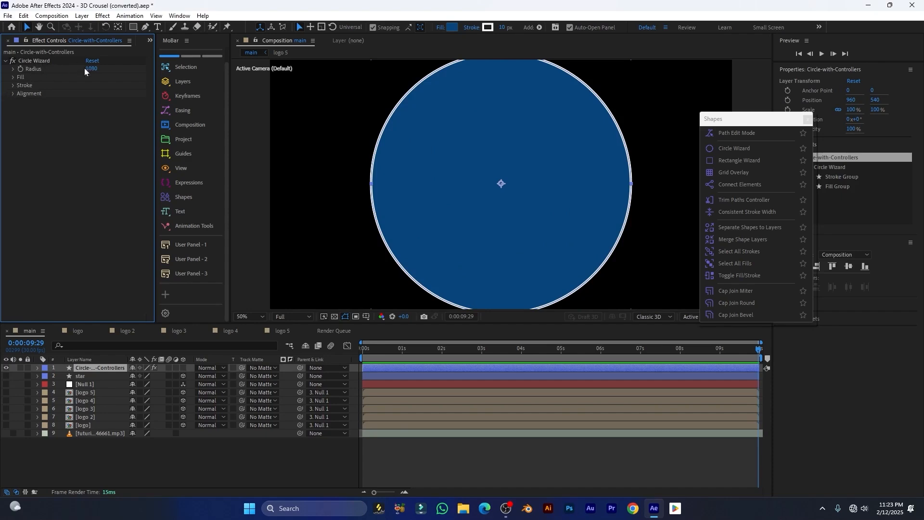
mouse_move(90, 68)
mouse_down()
mouse_move(77, 69)
mouse_move(97, 69)
mouse_move(86, 68)
mouse_up()
key(comma)
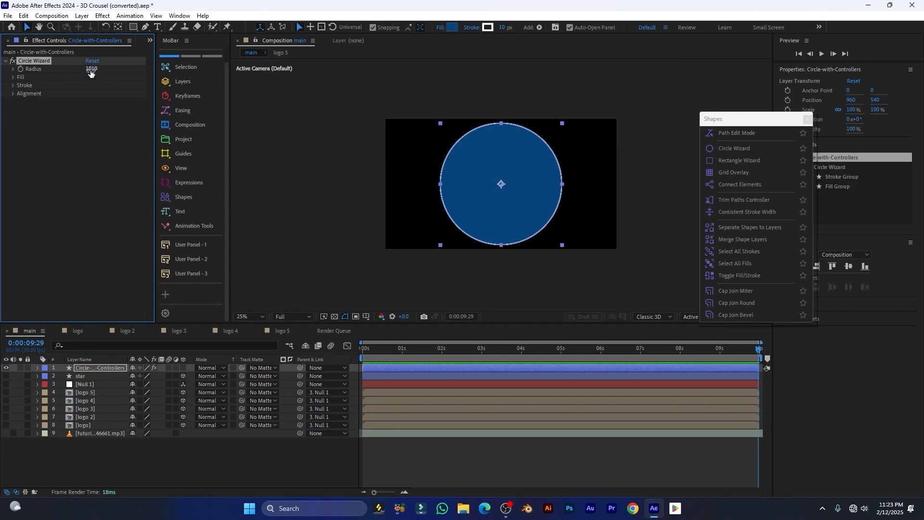
click(13, 77)
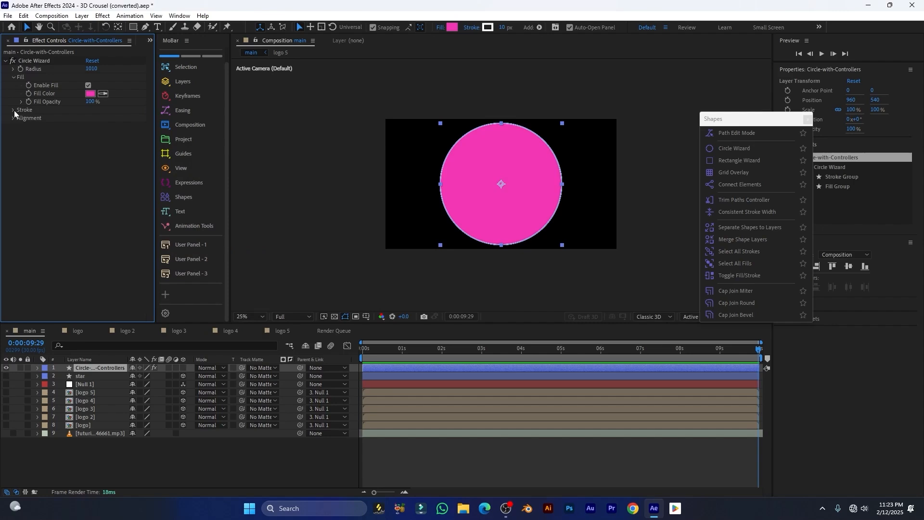
click(13, 110)
click(88, 119)
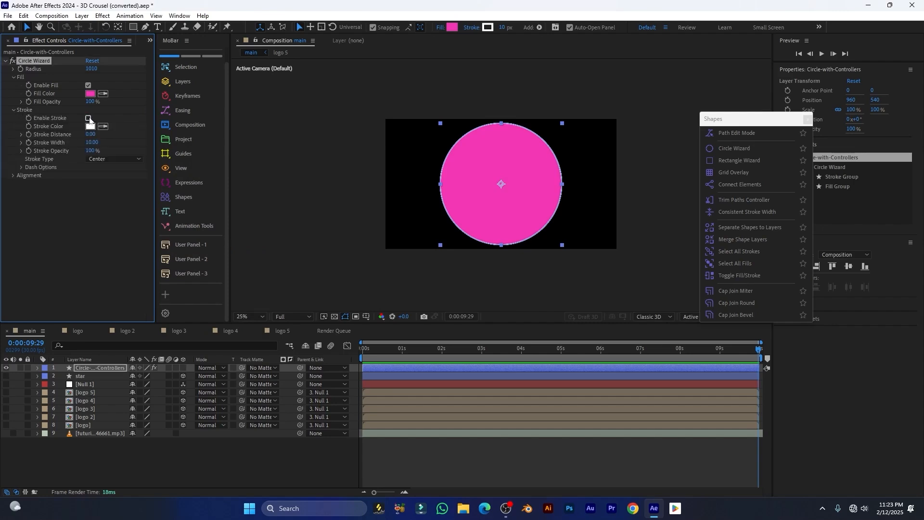
click(87, 118)
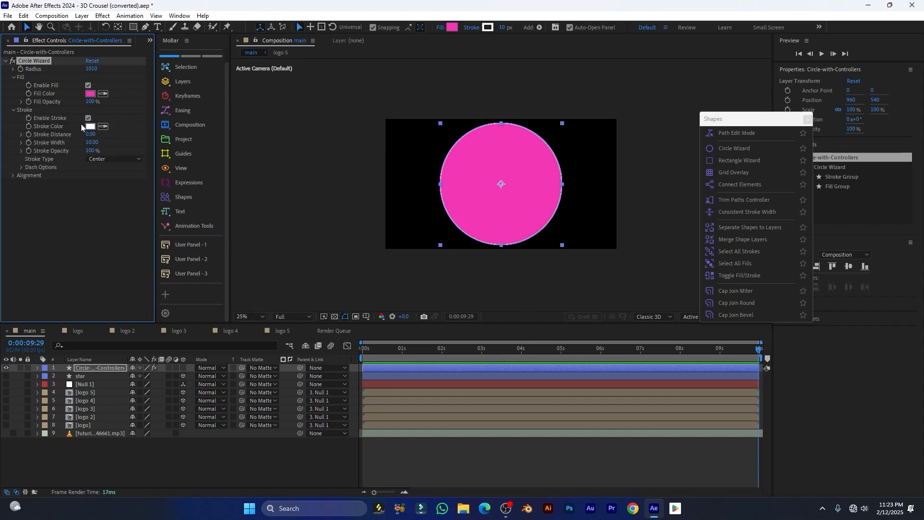
click(88, 86)
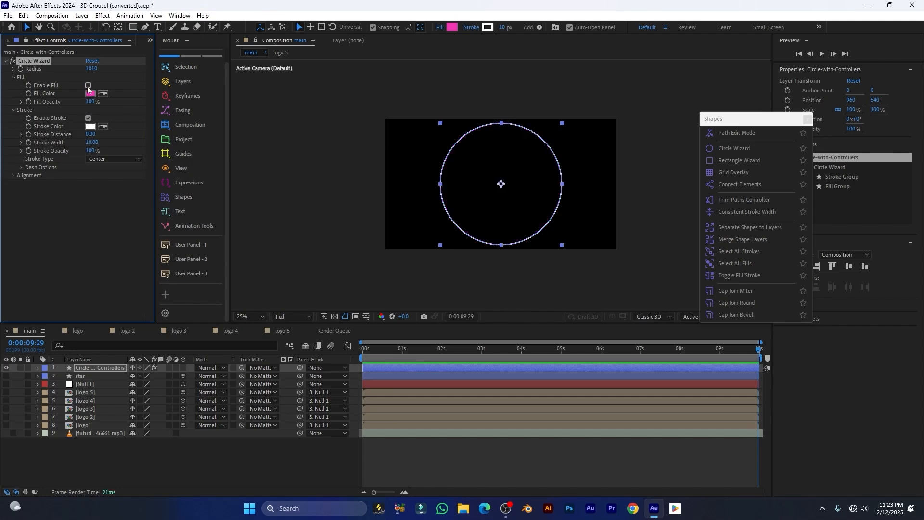
click(88, 85)
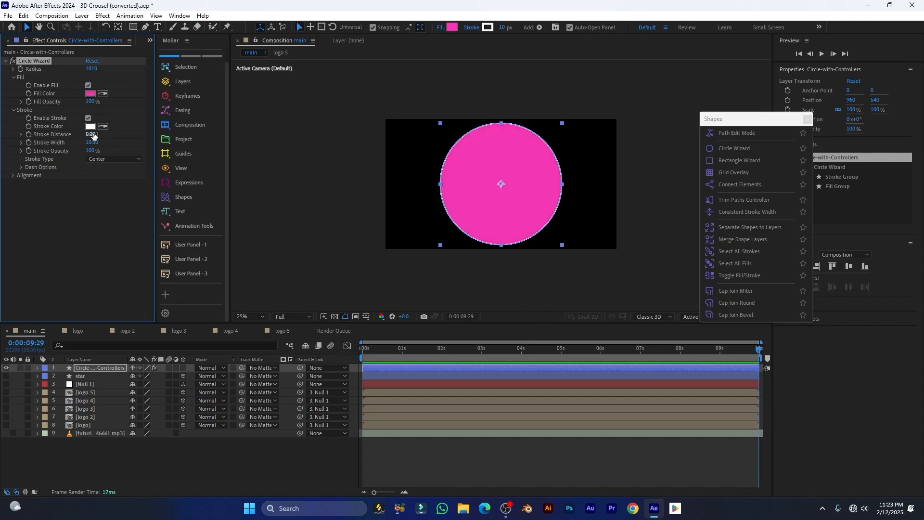
Give the ring Stroke Distance 136, width 33, dashes 311/gap 91, and X Anchor 53%
drag(89, 137, 154, 139)
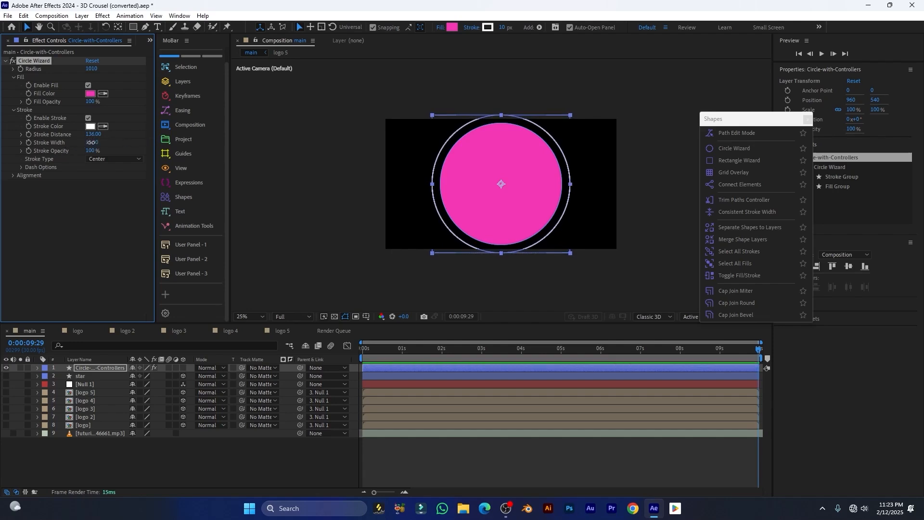
drag(90, 143, 110, 142)
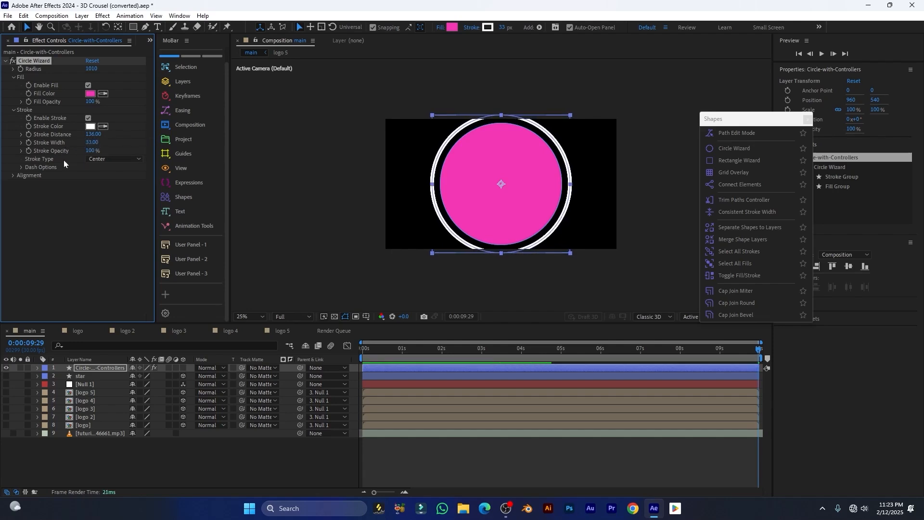
click(21, 168)
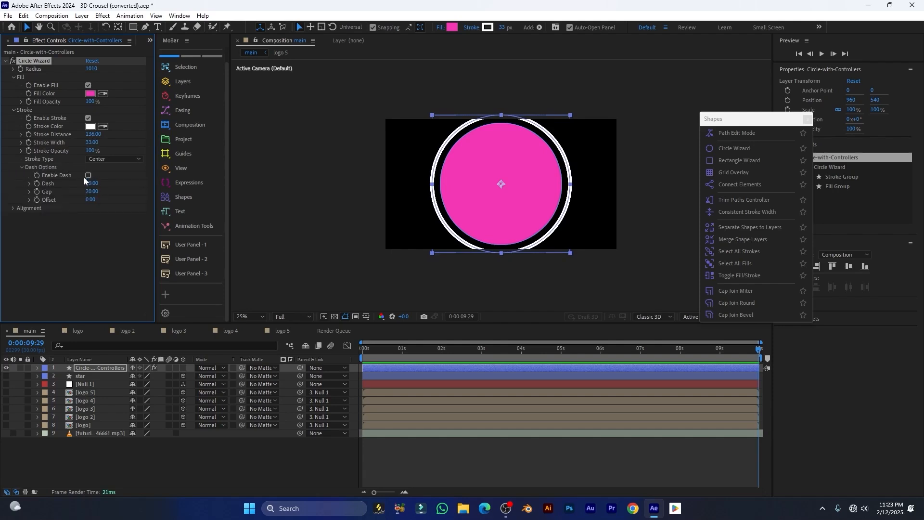
scroll(459, 164, up, 2)
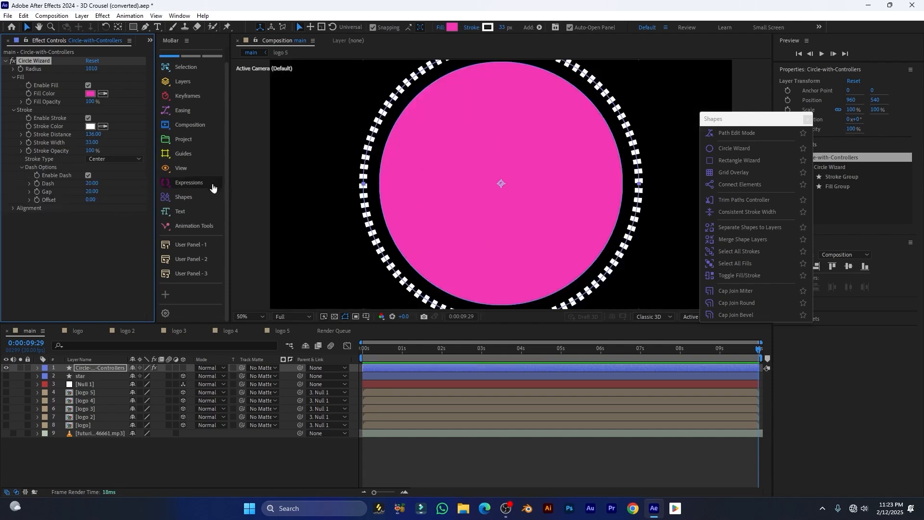
drag(93, 185, 71, 209)
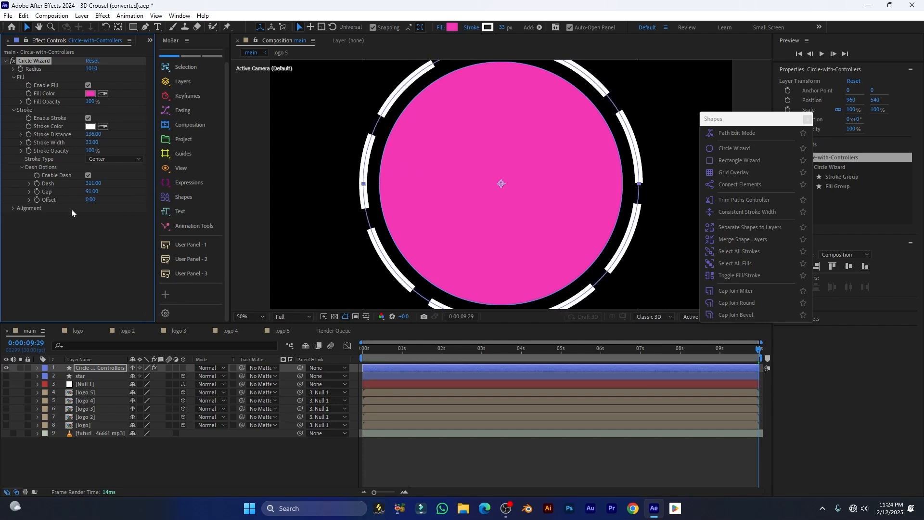
click(13, 208)
scroll(446, 186, down, 2)
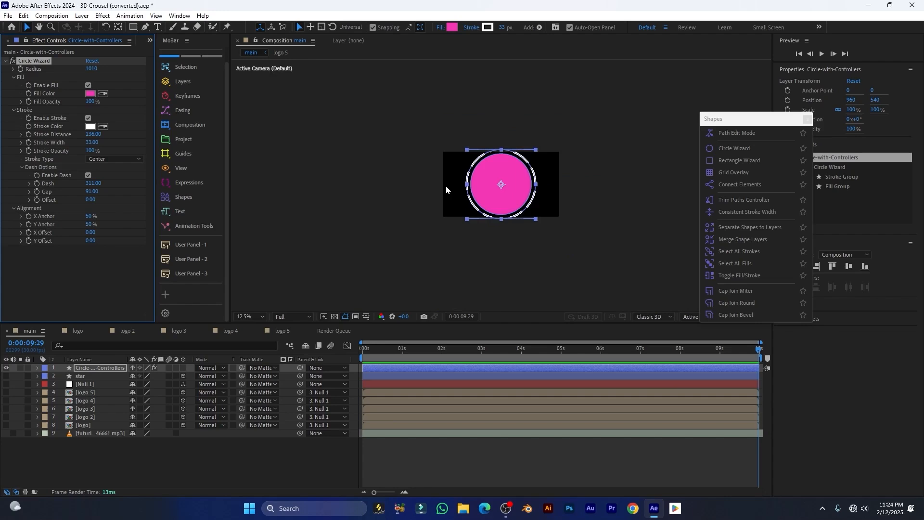
scroll(476, 178, up, 1)
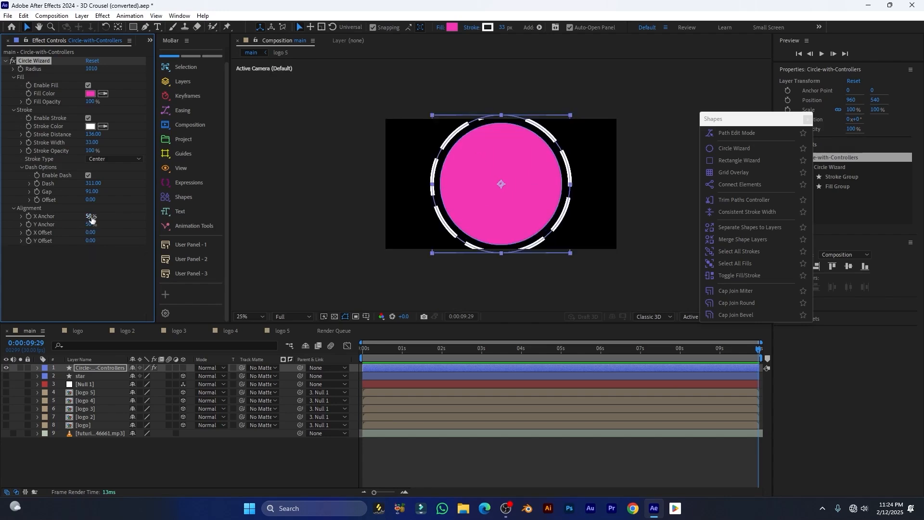
mouse_move(91, 218)
mouse_down()
mouse_move(126, 218)
mouse_move(94, 218)
mouse_up()
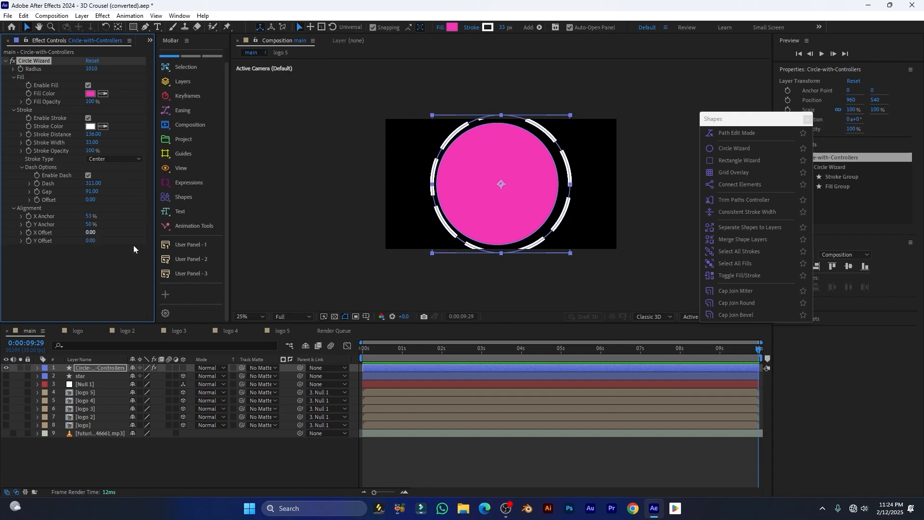
Collapse the circle's effect and delete the Circle-with-Controllers layer
click(5, 62)
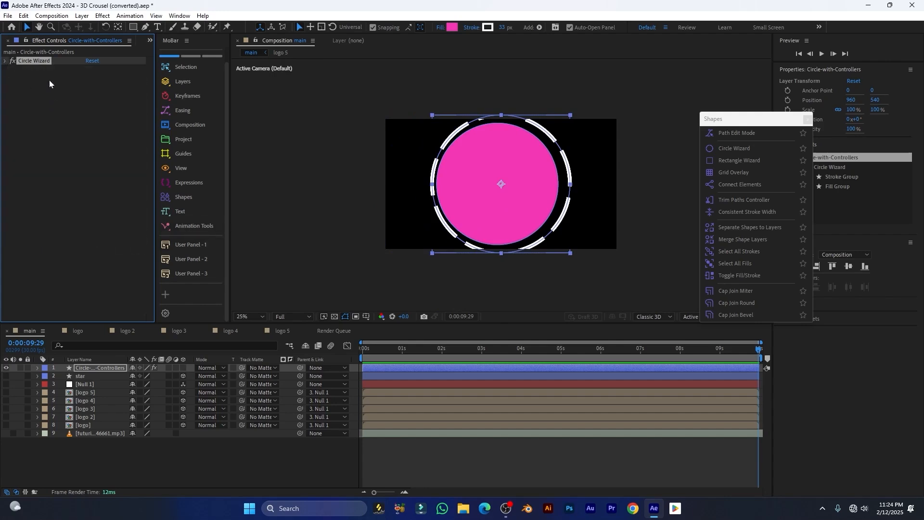
click(179, 198)
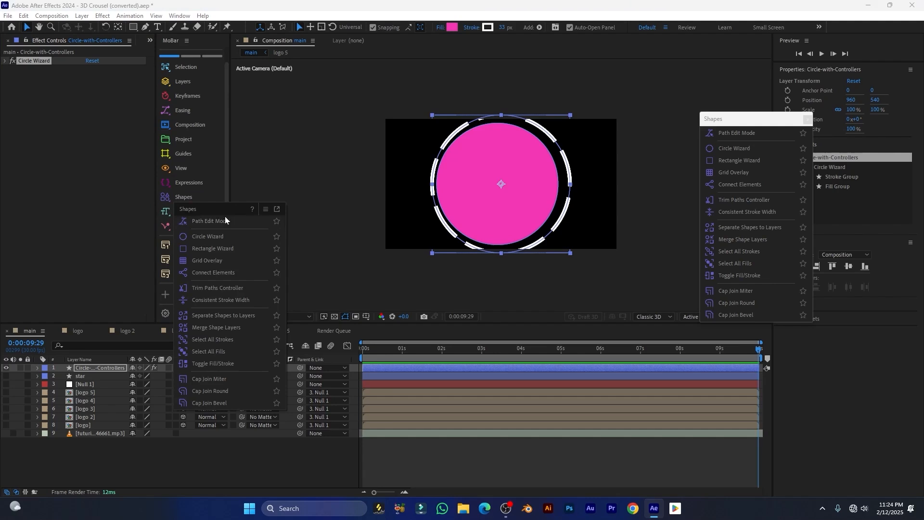
click(109, 368)
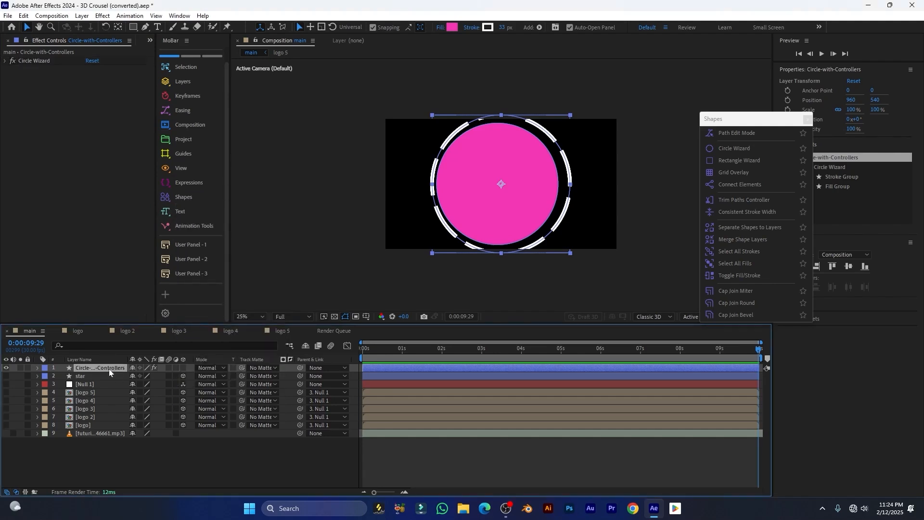
key(Delete)
Add a Grid Overlay layer with 8 rows and columns and 8.40 line width
click(184, 197)
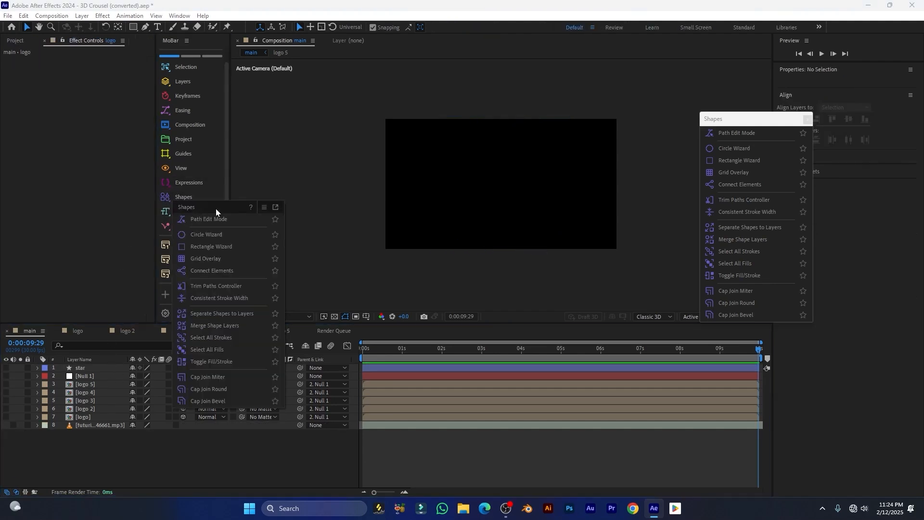
click(226, 246)
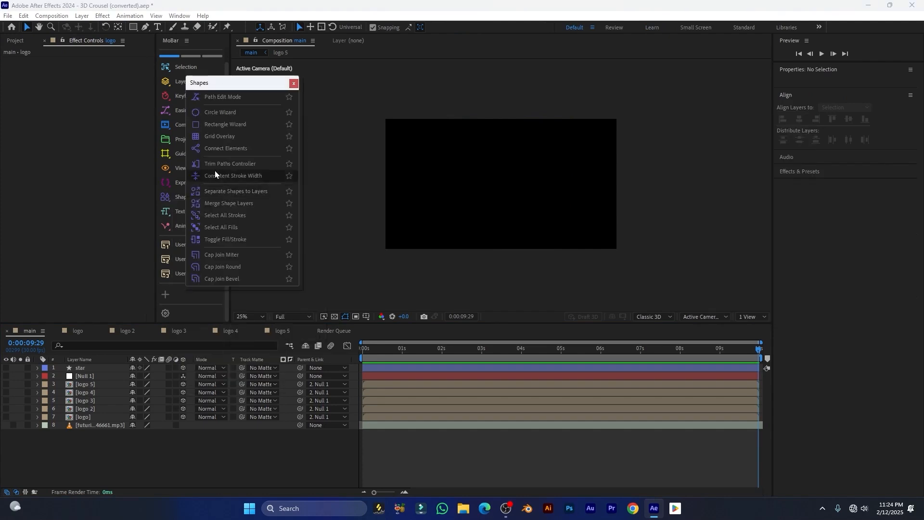
click(226, 137)
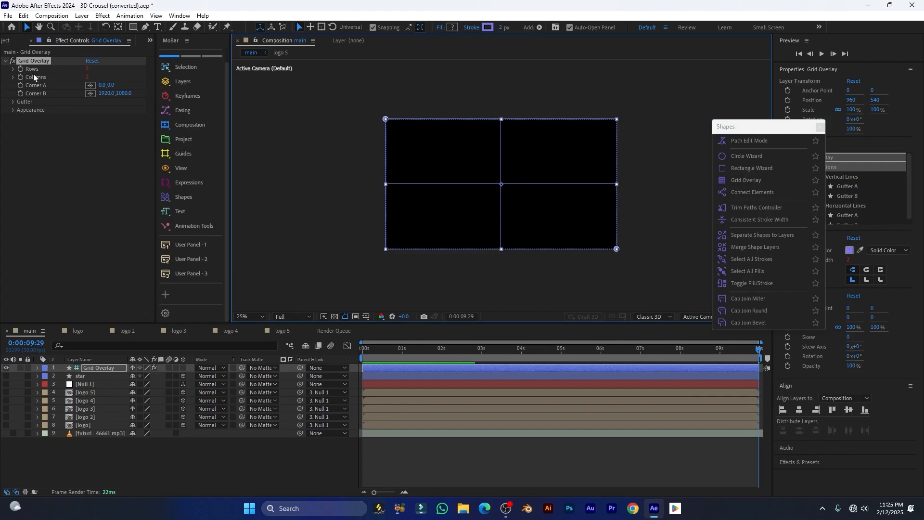
click(40, 61)
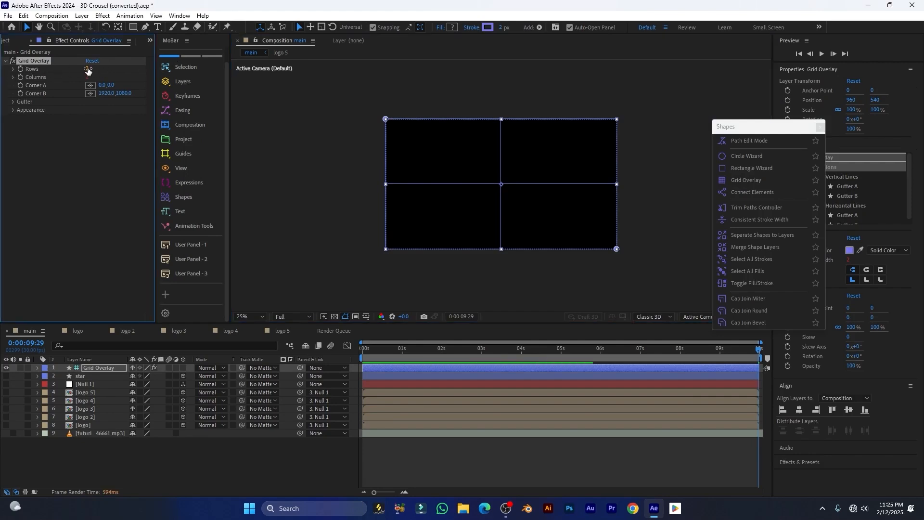
drag(95, 69, 114, 81)
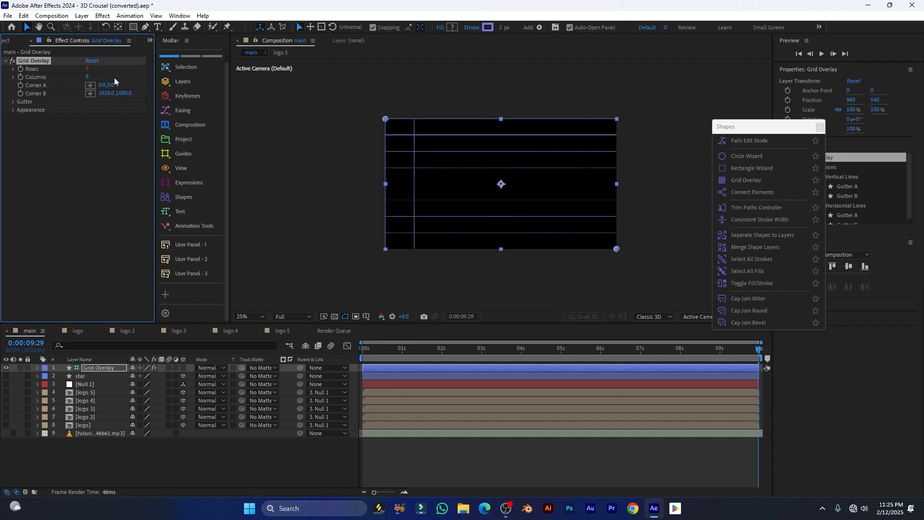
click(13, 103)
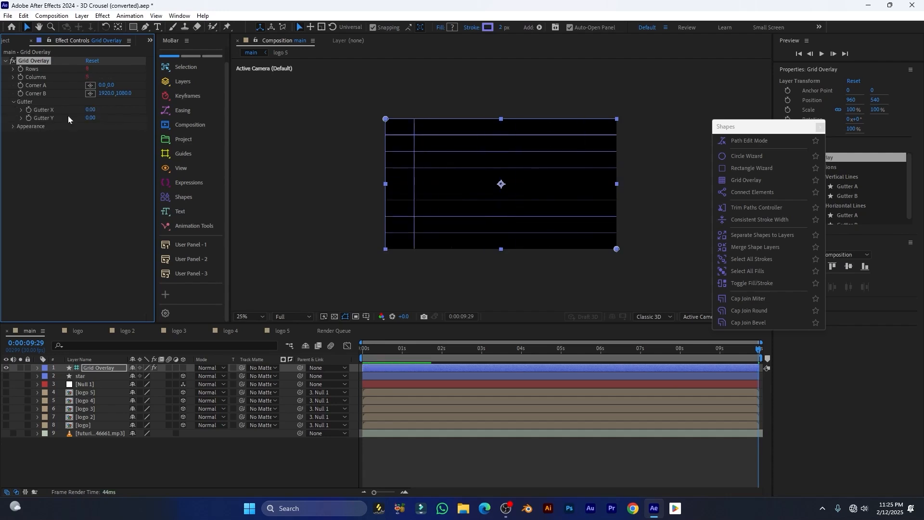
click(12, 127)
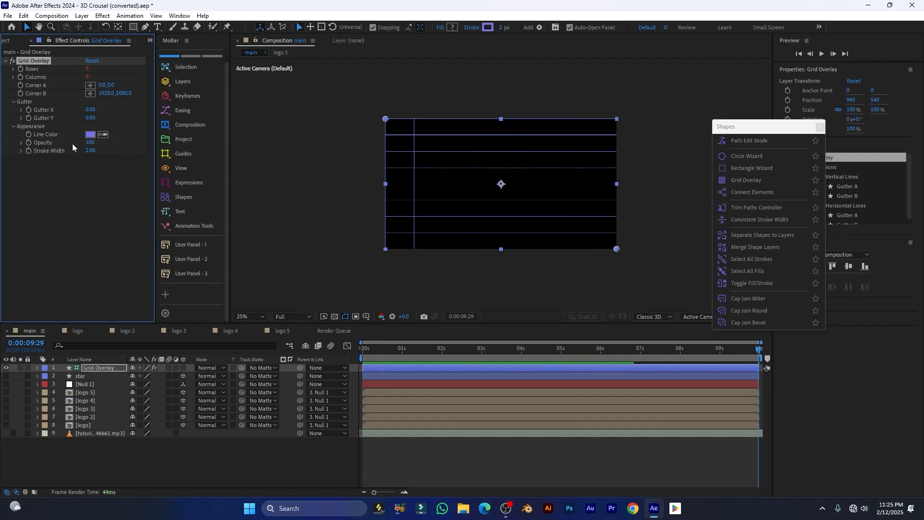
drag(88, 151, 123, 151)
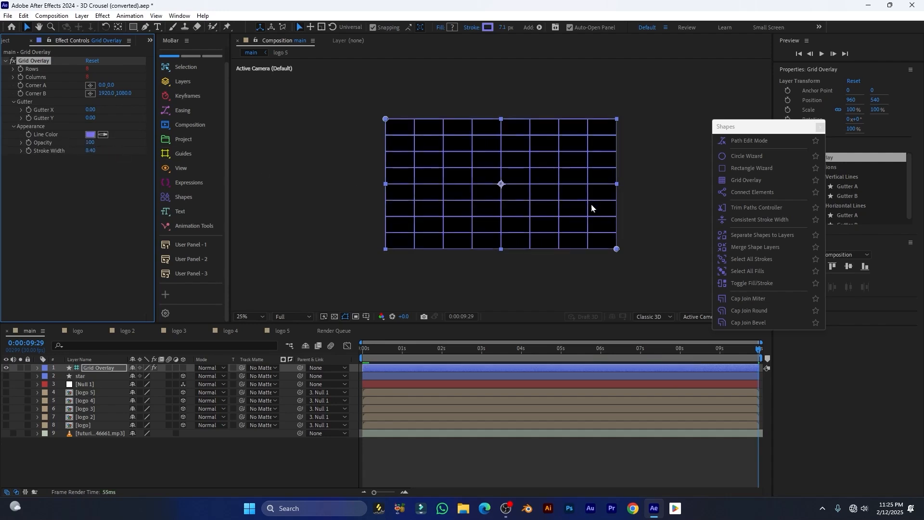
Colour the grid lines pink, then delete the Grid Overlay layer
key(period)
key(period)
click(90, 135)
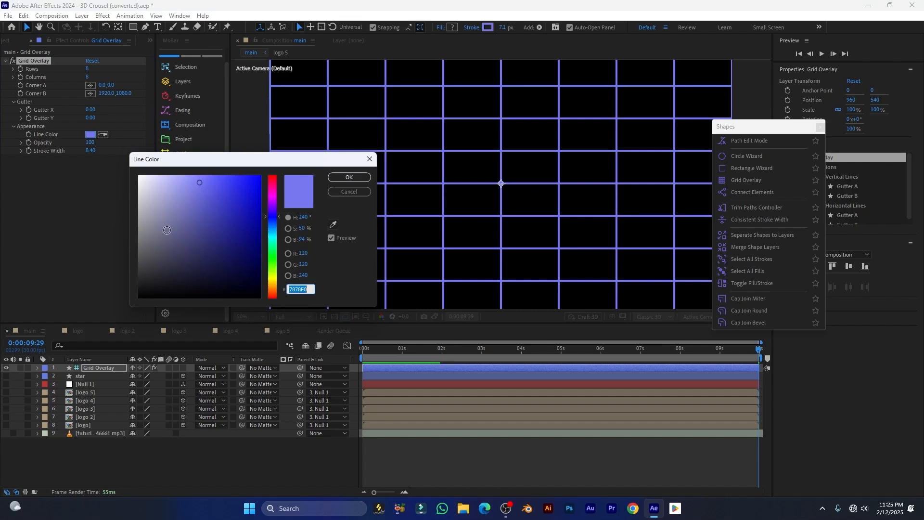
drag(268, 201, 271, 195)
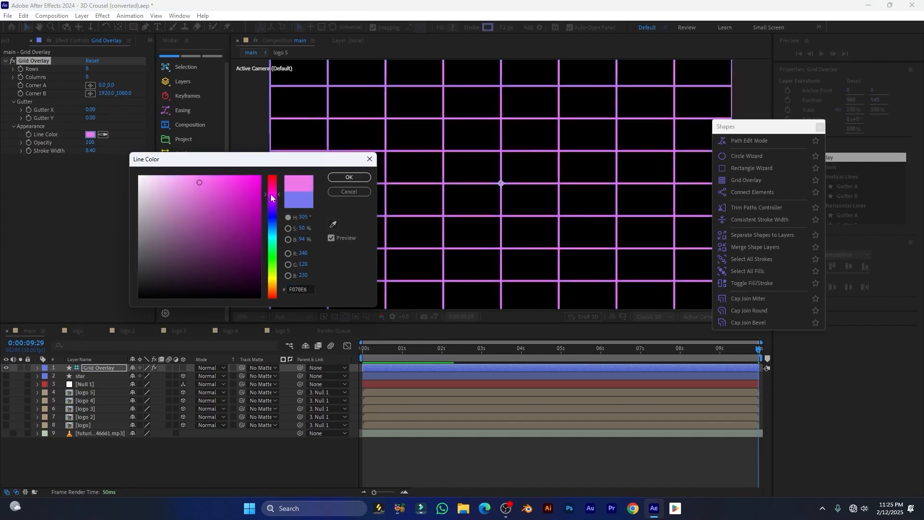
click(349, 177)
scroll(358, 193, down, 2)
scroll(472, 181, up, 2)
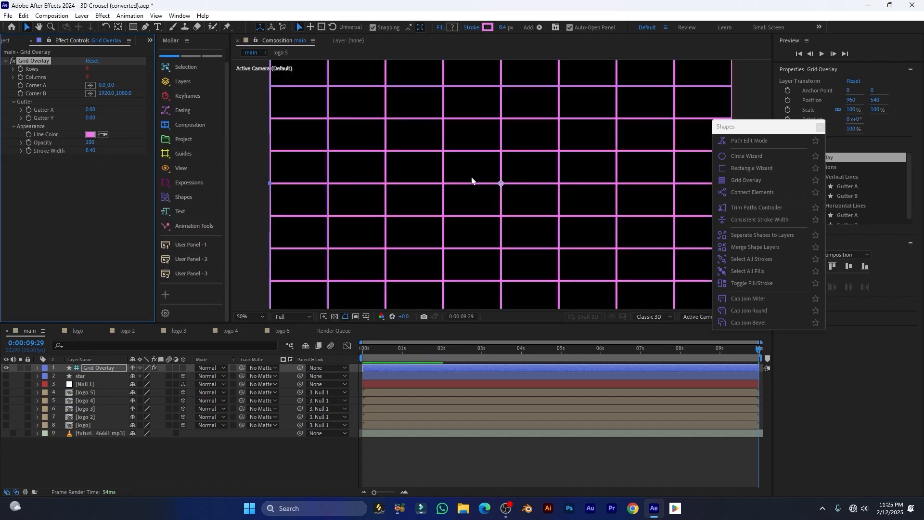
click(112, 368)
key(Delete)
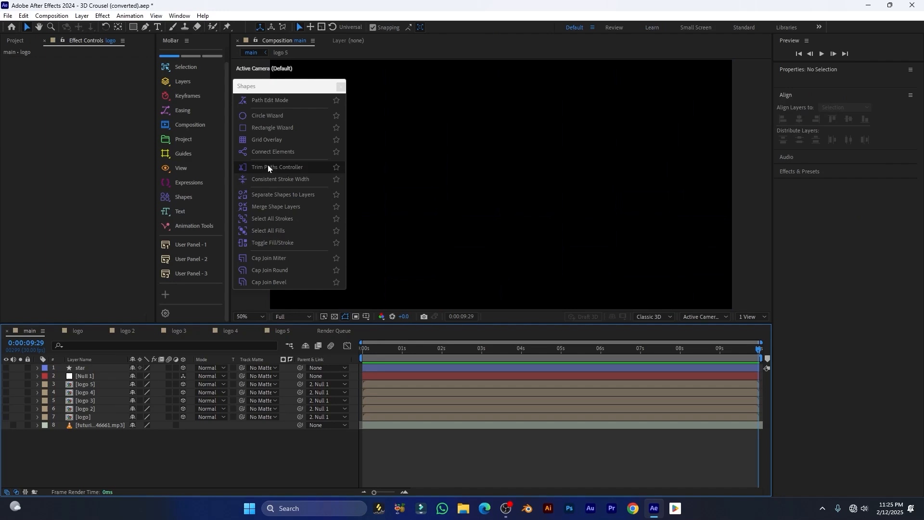
Draw two blue rectangles side by side
drag(297, 89, 235, 115)
click(134, 28)
drag(375, 156, 465, 194)
mouse_move(501, 152)
mouse_down()
mouse_move(547, 181)
mouse_move(634, 197)
mouse_up()
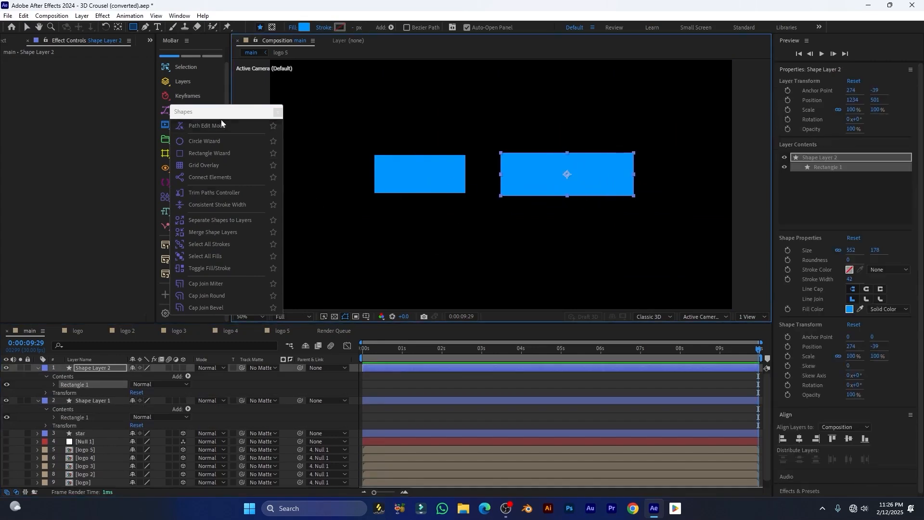
drag(221, 119, 220, 112)
Select both rectangle layers and join them with Connect Elements
click(38, 367)
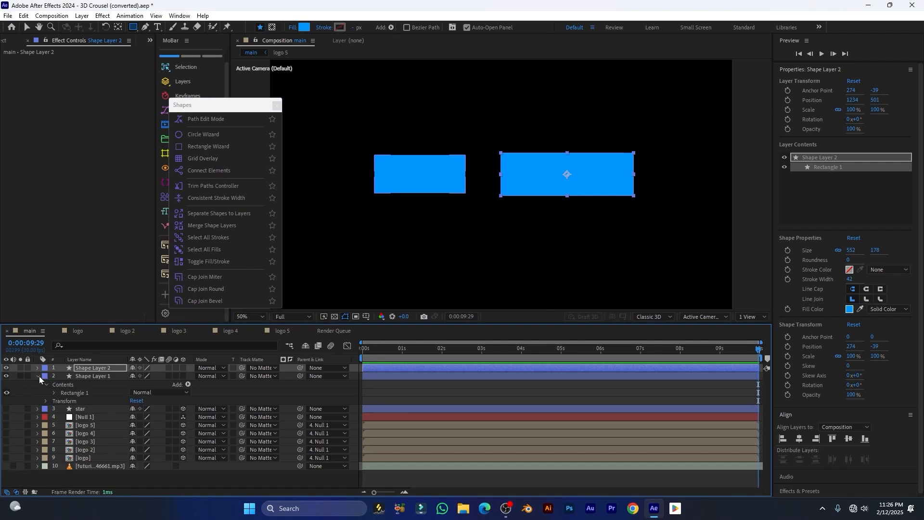
click(38, 376)
click(82, 368)
shift+click(96, 377)
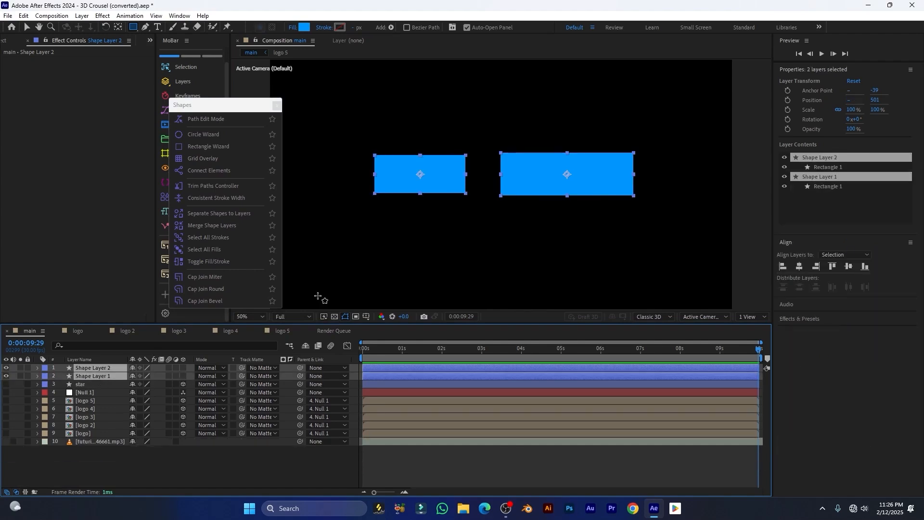
click(200, 171)
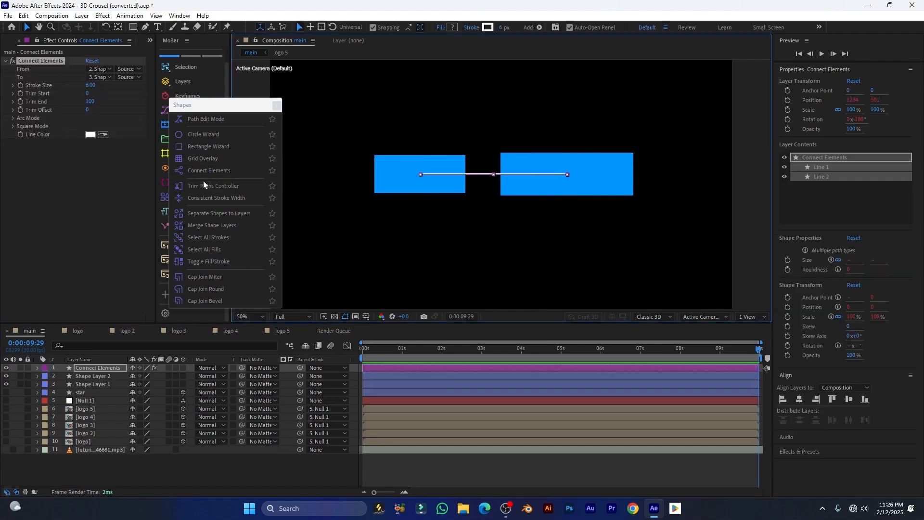
scroll(481, 181, up, 1)
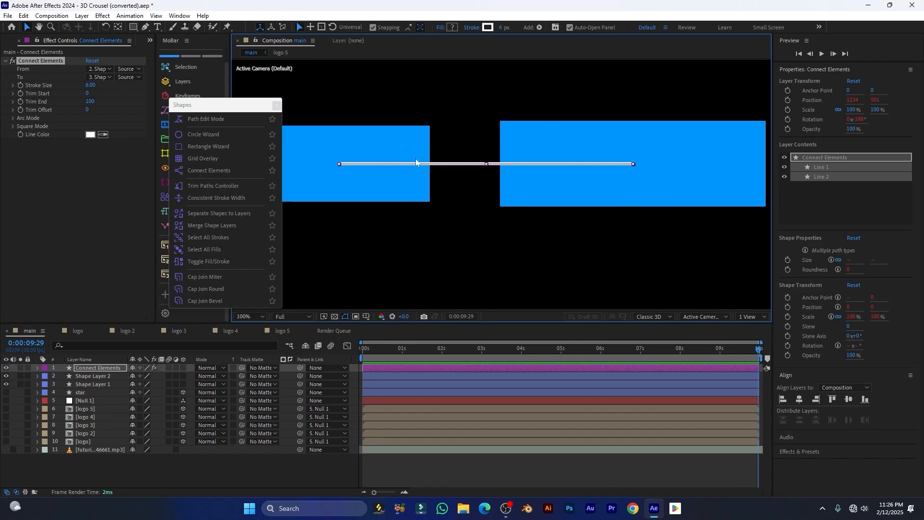
drag(433, 125, 465, 117)
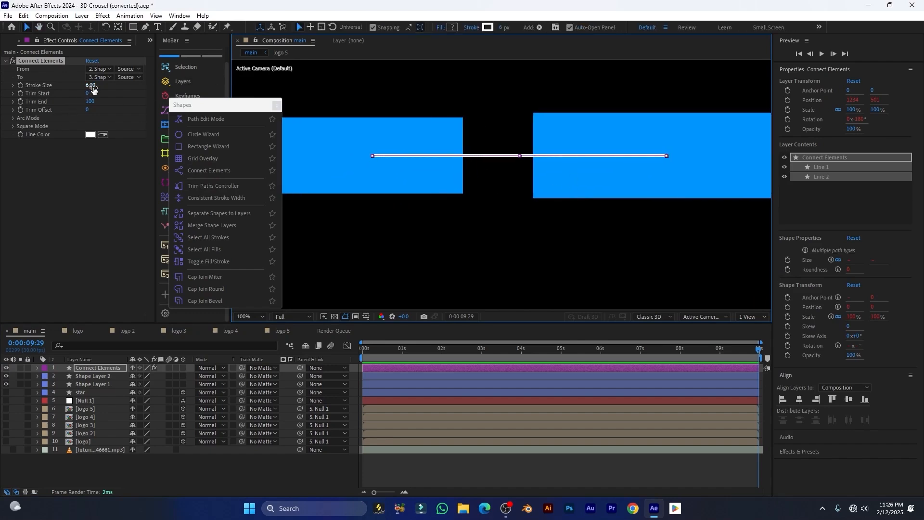
Thicken the connector to 15.10 and arch it upward with Arc Mode, Reverse and Size 8
mouse_move(90, 85)
mouse_down()
mouse_move(100, 101)
mouse_move(47, 105)
mouse_move(183, 110)
mouse_up()
mouse_move(88, 110)
mouse_down()
mouse_move(89, 95)
mouse_move(205, 91)
mouse_move(94, 103)
mouse_up()
click(87, 109)
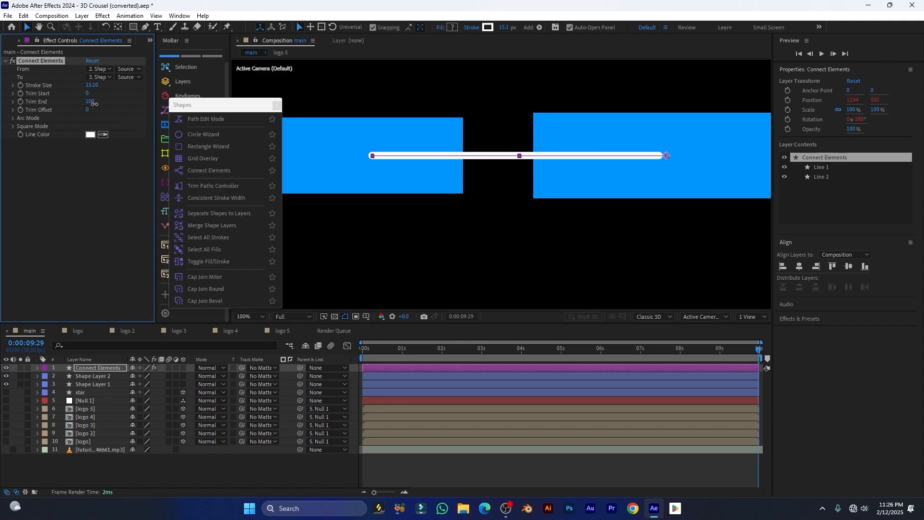
click(14, 119)
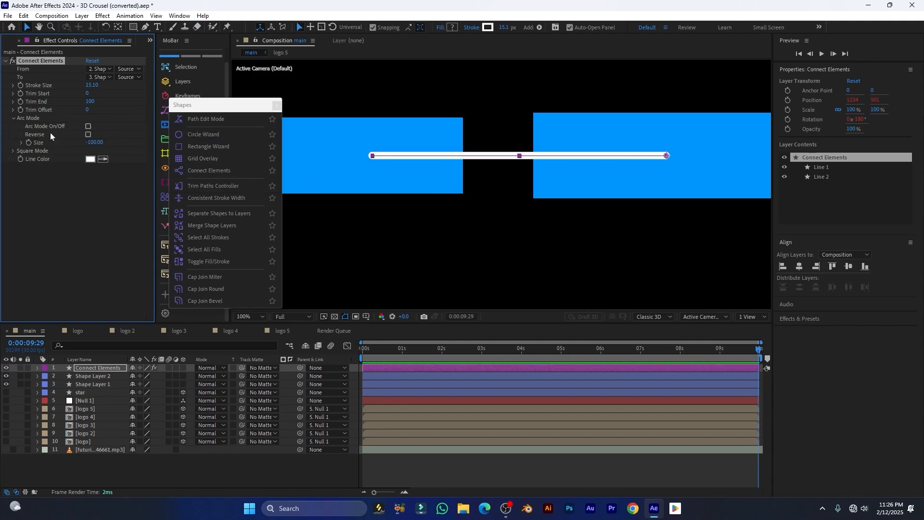
click(88, 127)
scroll(536, 111, down, 2)
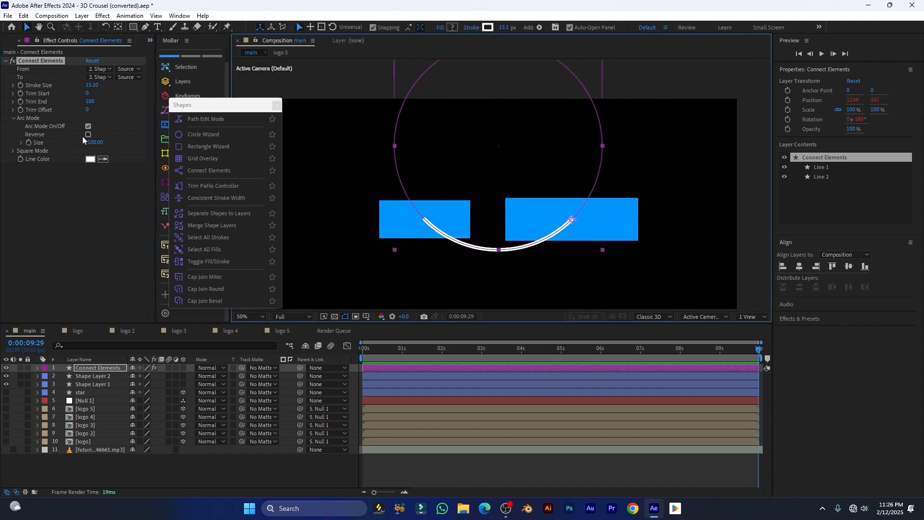
click(88, 134)
scroll(505, 196, up, 2)
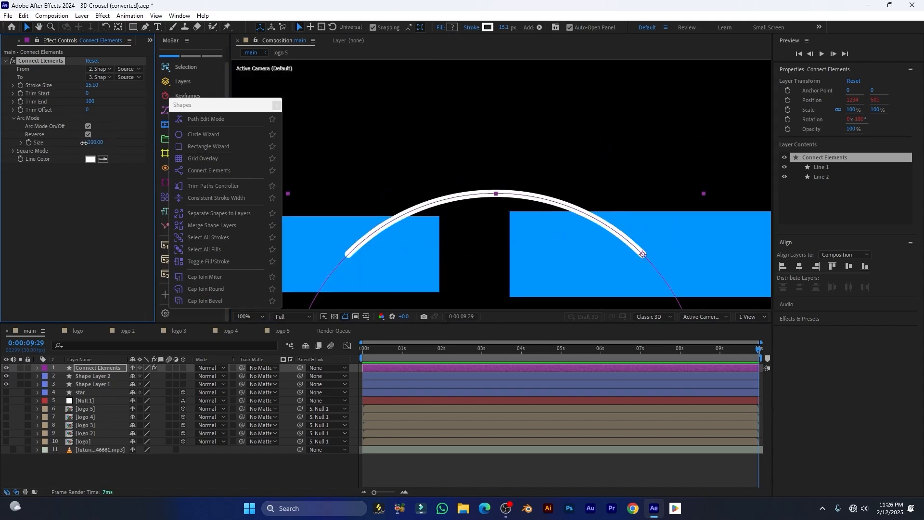
drag(84, 143, 147, 148)
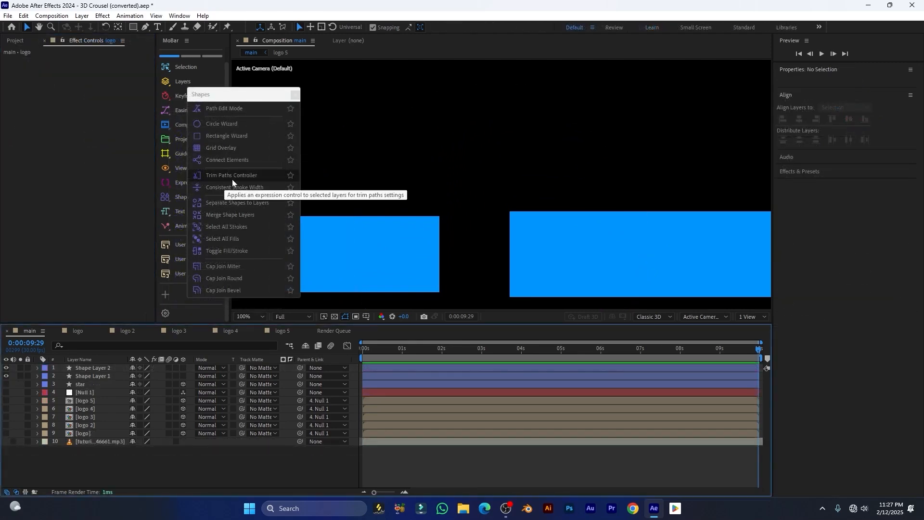
Dismiss the Trim Paths selection warning and move the blue rectangle to the composition centre
click(236, 178)
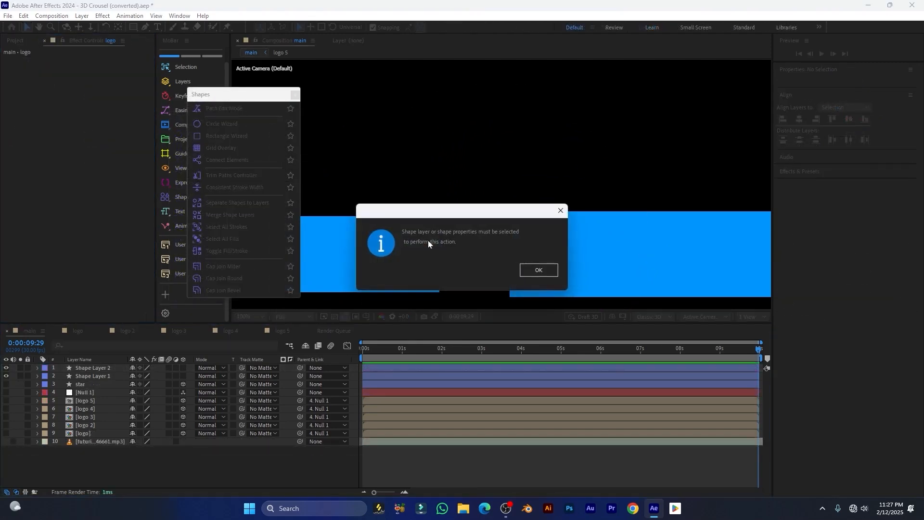
click(542, 271)
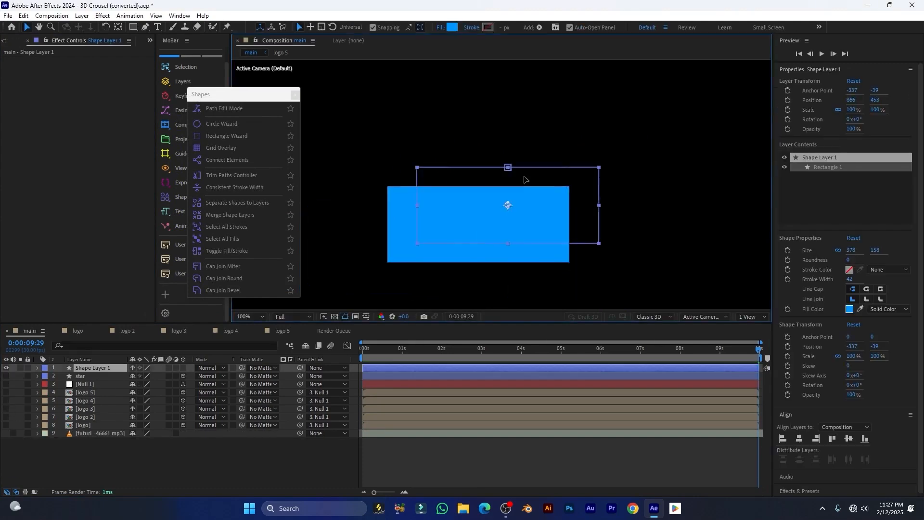
drag(526, 180, 498, 165)
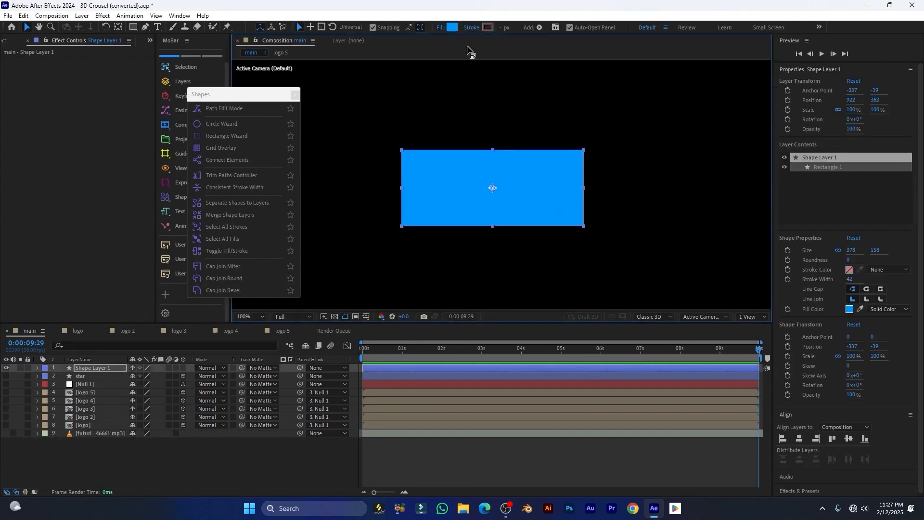
Give the rectangle a solid white stroke and no fill, and set the stroke width to 21 px
click(472, 28)
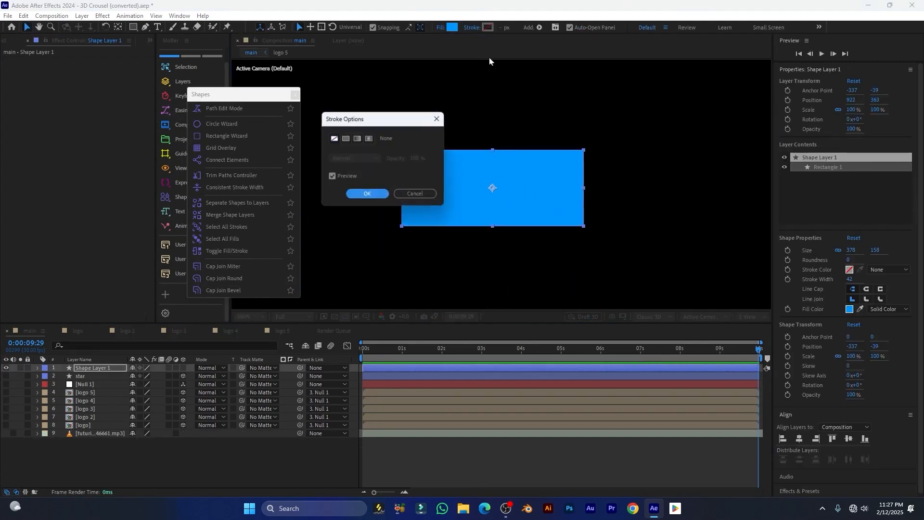
click(346, 139)
click(366, 194)
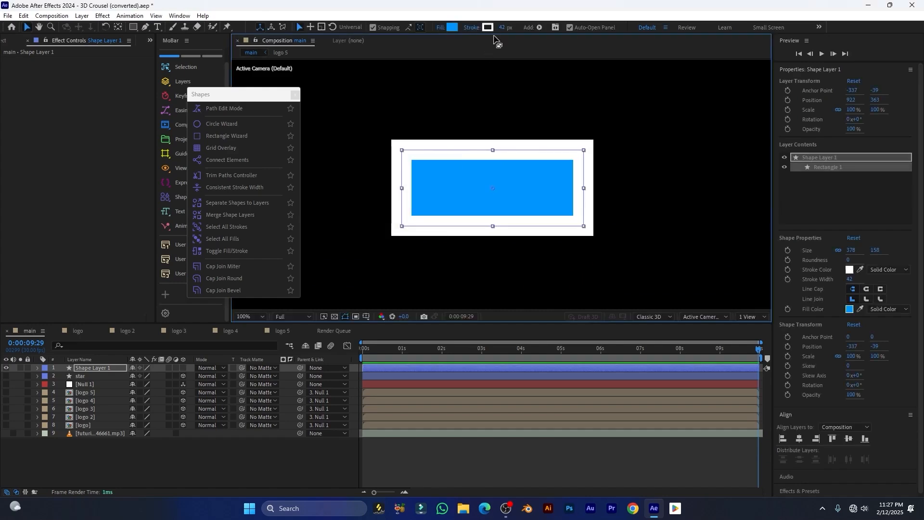
click(441, 28)
click(334, 139)
click(367, 194)
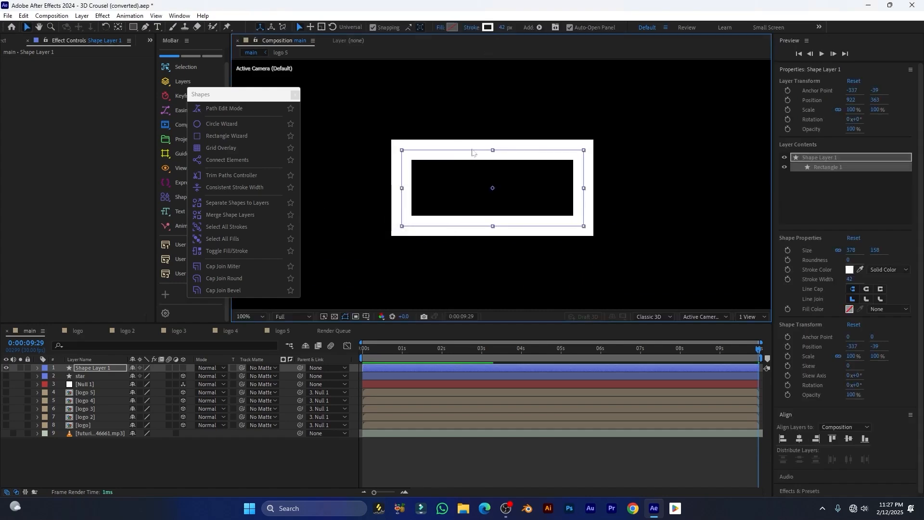
drag(504, 28, 493, 29)
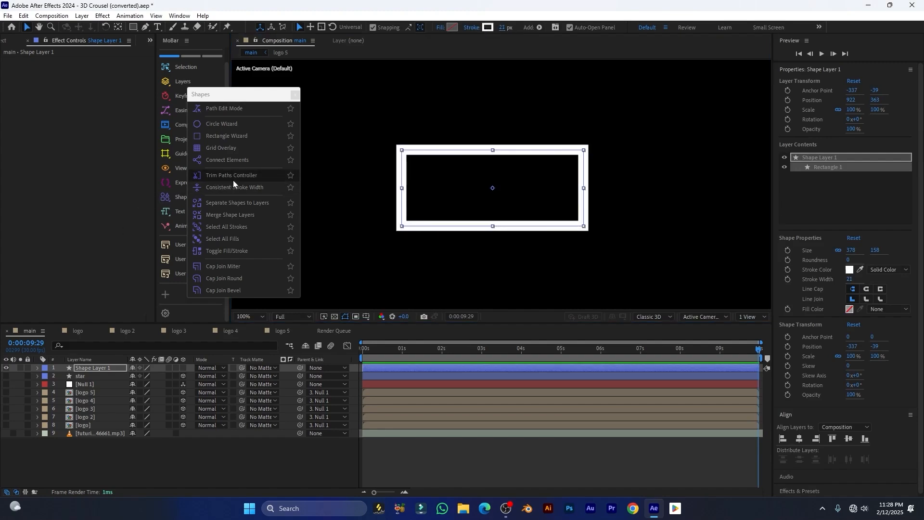
Add a Trim Paths controller with Start at 83% and Swap Direction on, then delete Shape Layer 1
click(207, 177)
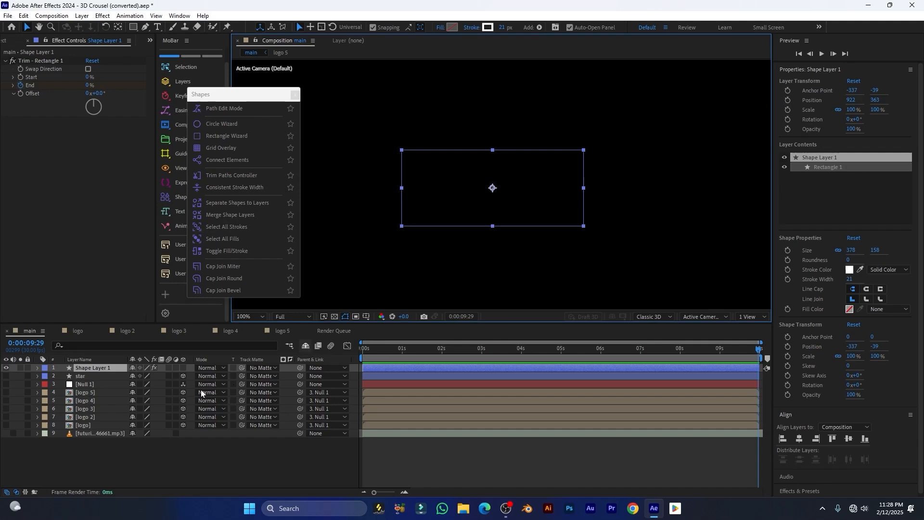
click(96, 369)
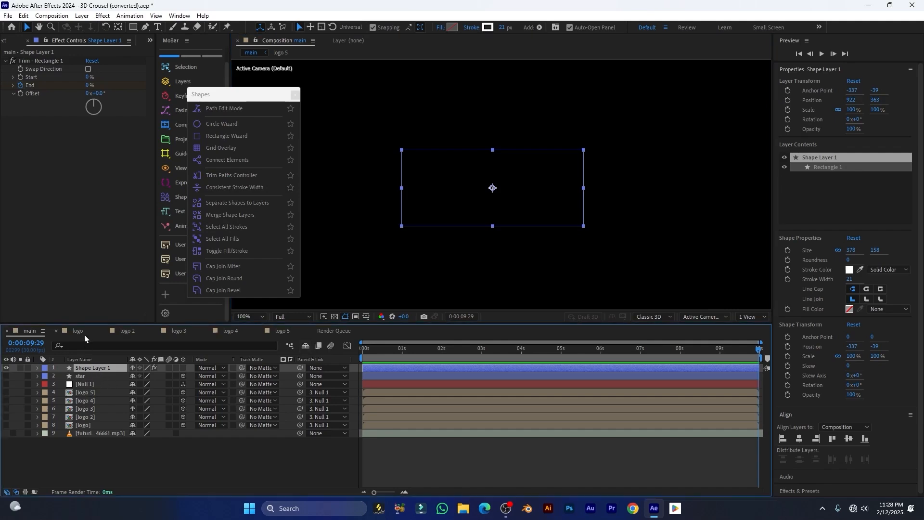
mouse_move(87, 77)
mouse_down()
mouse_move(138, 77)
mouse_move(115, 78)
mouse_move(96, 93)
mouse_up()
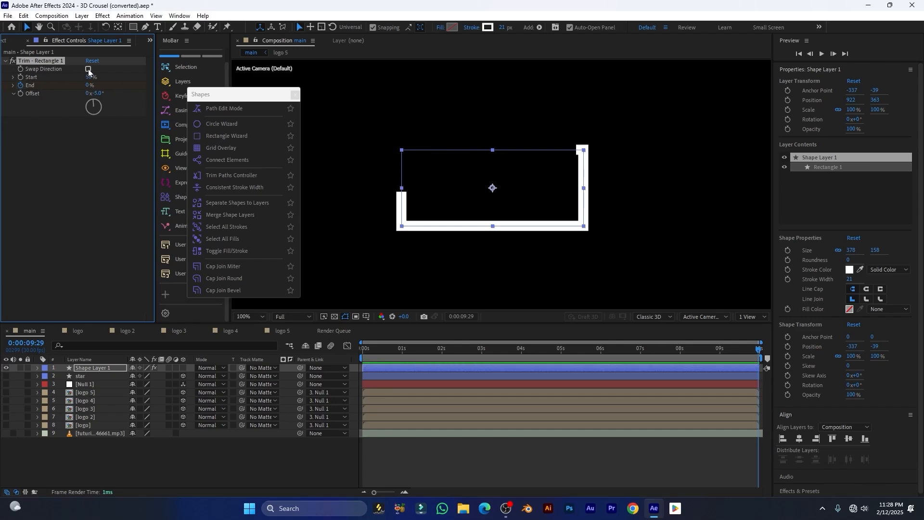
click(89, 69)
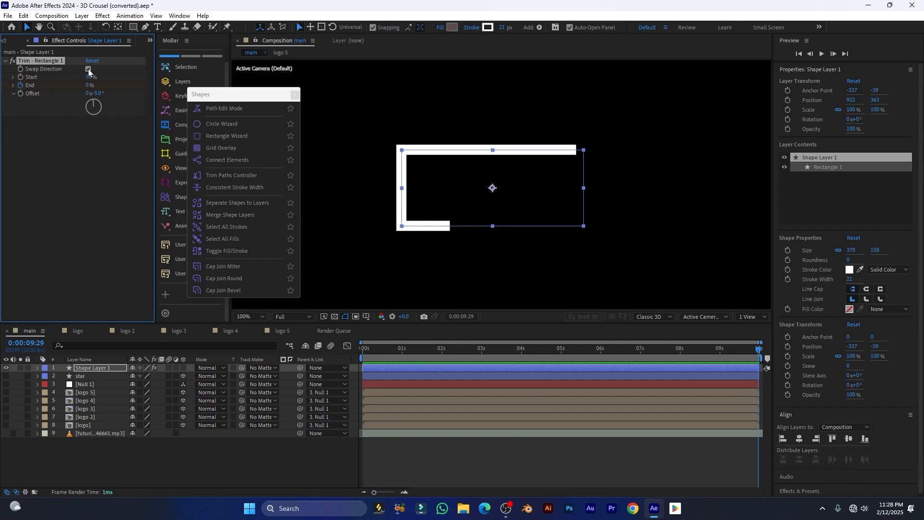
click(90, 369)
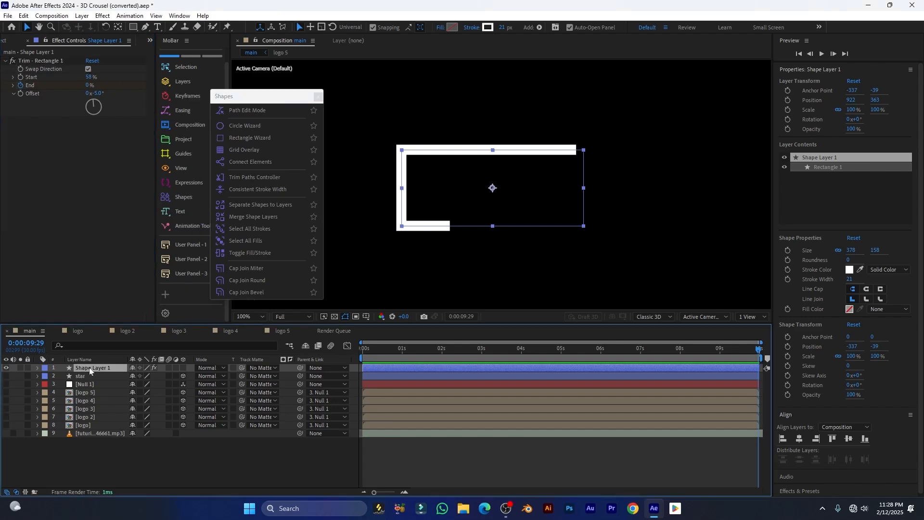
key(Delete)
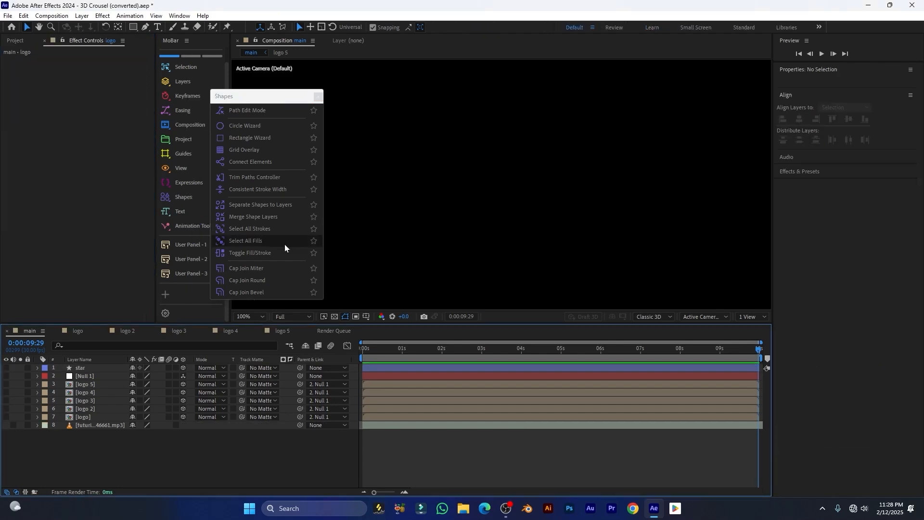
Draw a 305 by 185 rectangle in the composition centre with a blue fill
click(263, 190)
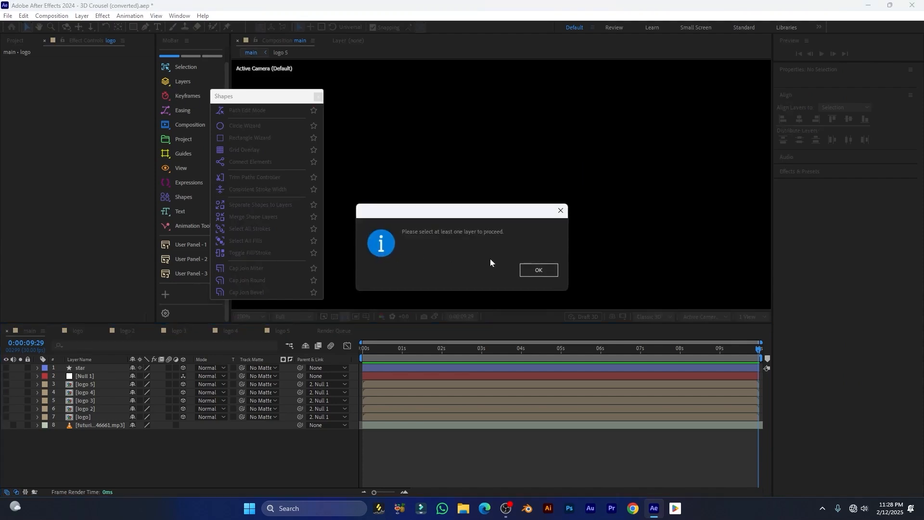
click(539, 270)
click(133, 27)
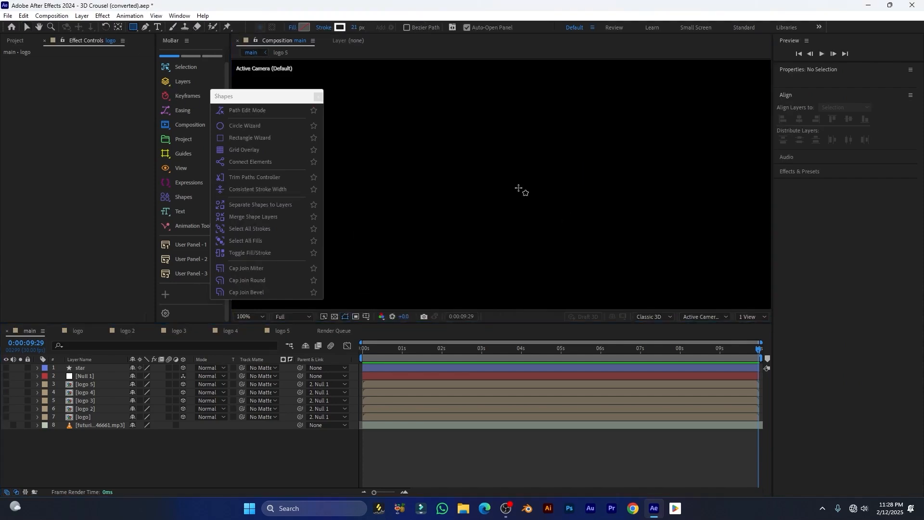
drag(430, 133, 579, 224)
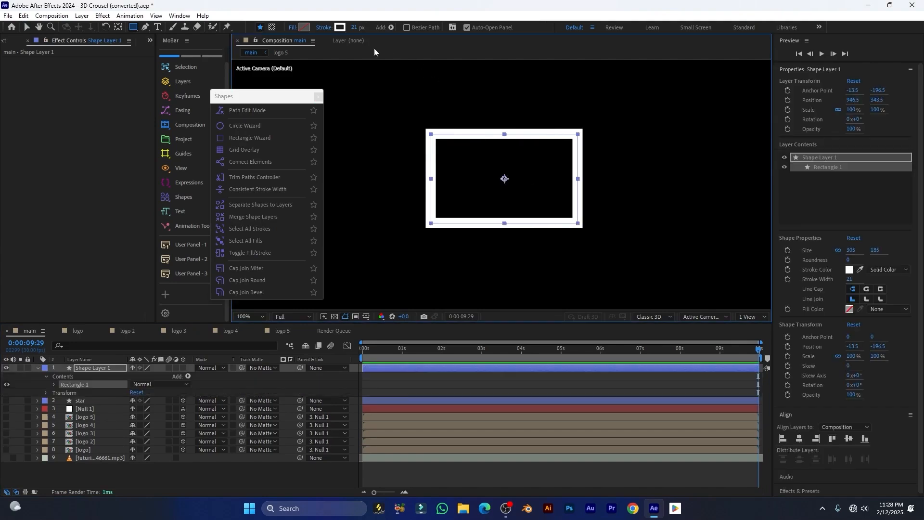
click(303, 27)
click(369, 195)
Apply Consistent Stroke Width and resize the rectangle to confirm the stroke width stays constant
drag(853, 251, 911, 268)
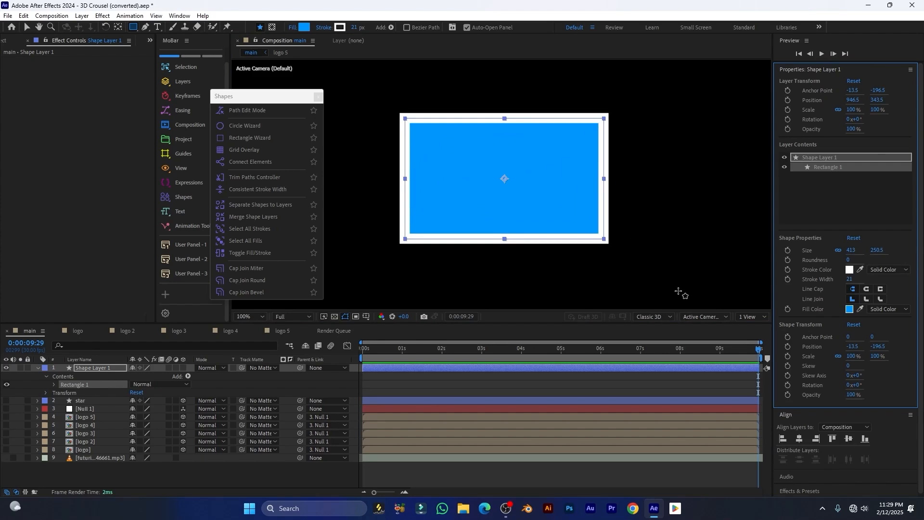
key(ctrl+z)
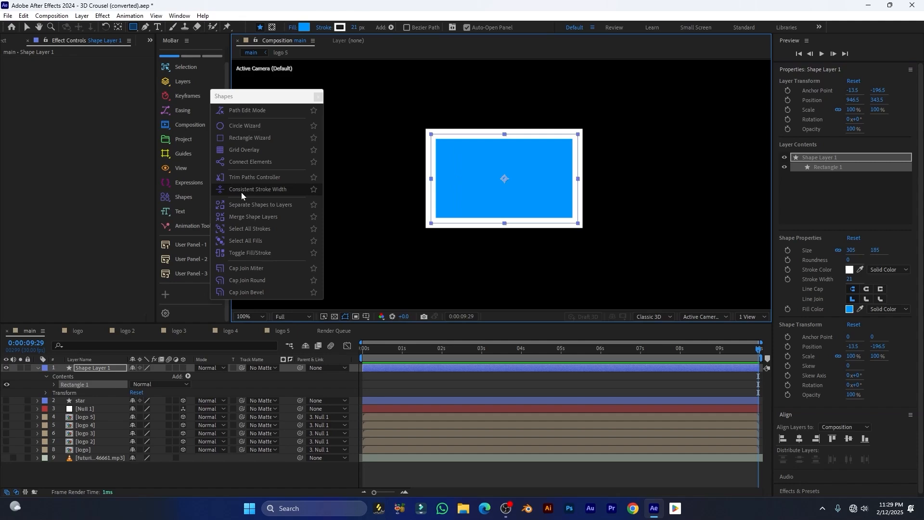
click(265, 192)
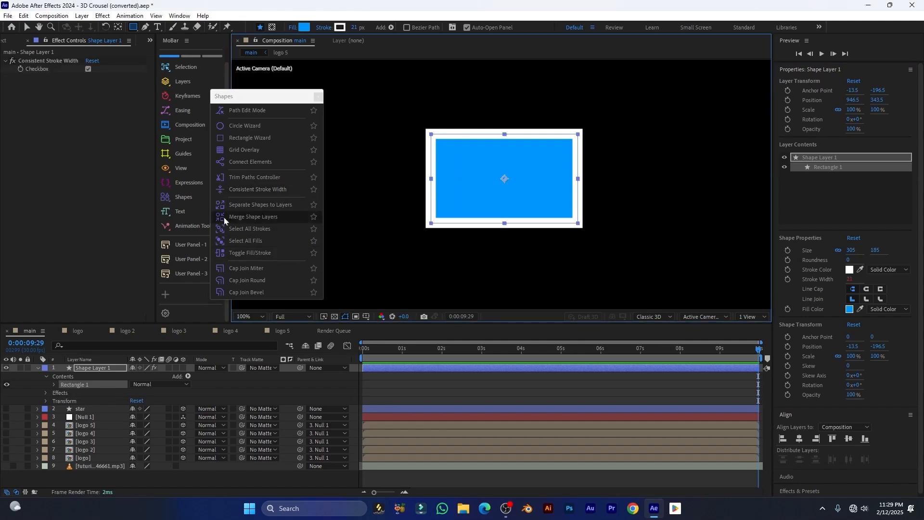
drag(850, 251, 921, 254)
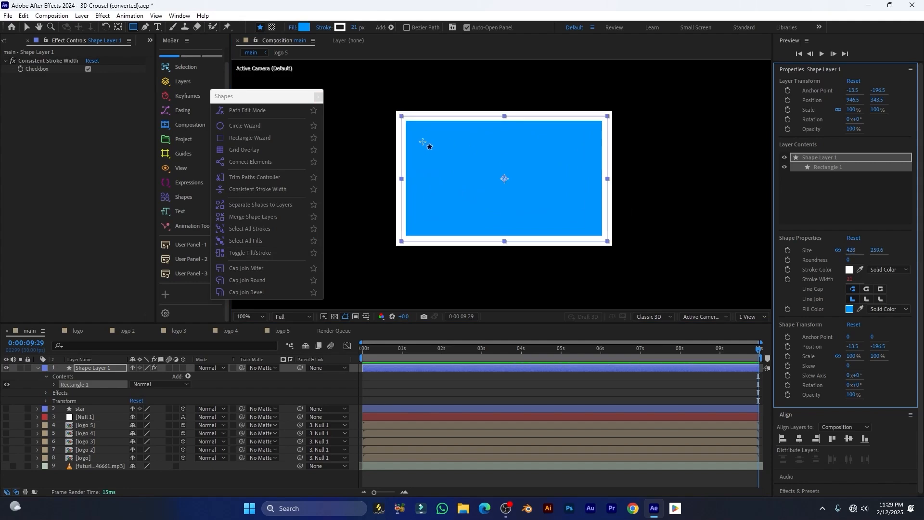
drag(270, 97, 274, 88)
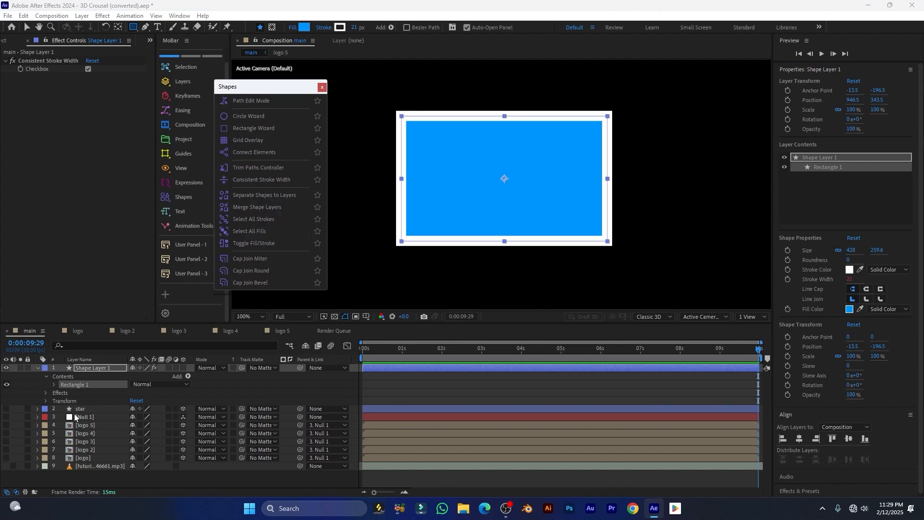
click(37, 368)
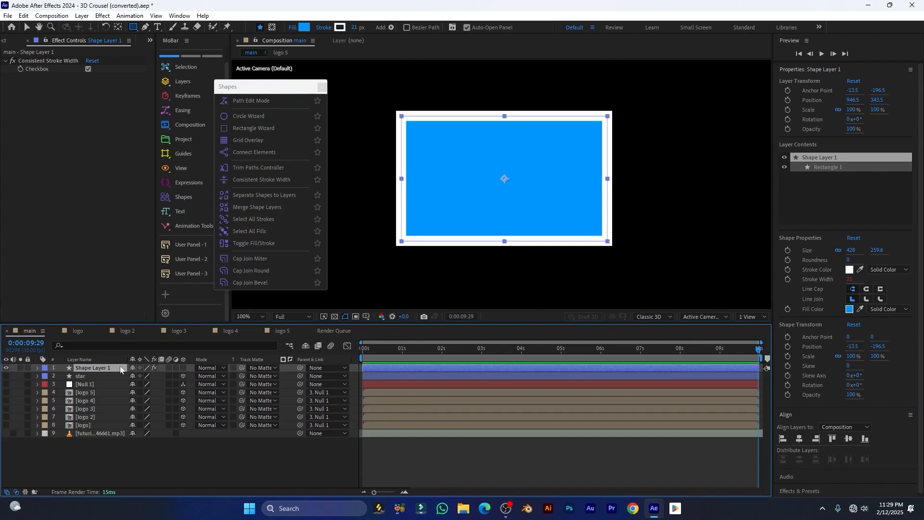
Replace the large rectangle with a fourth one at lower left and shift all four sideways via Position
key(Delete)
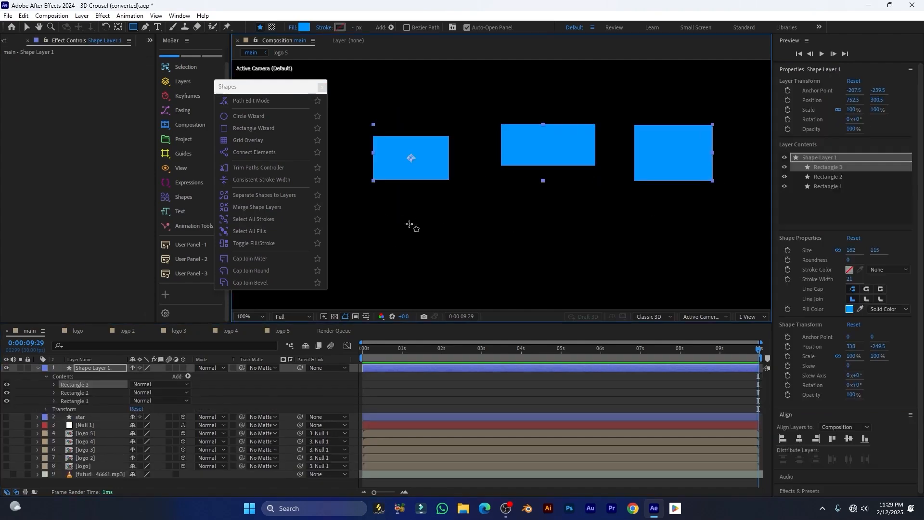
drag(368, 210, 501, 258)
click(37, 368)
click(93, 368)
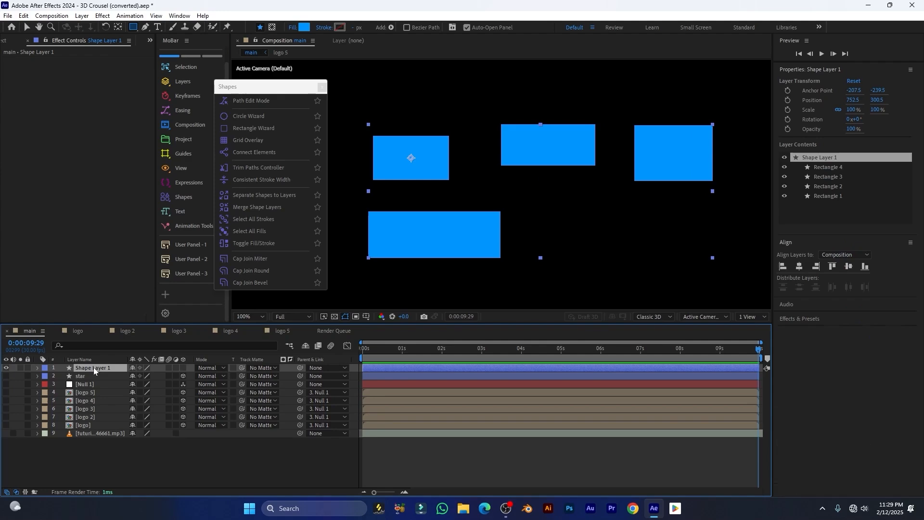
key(p)
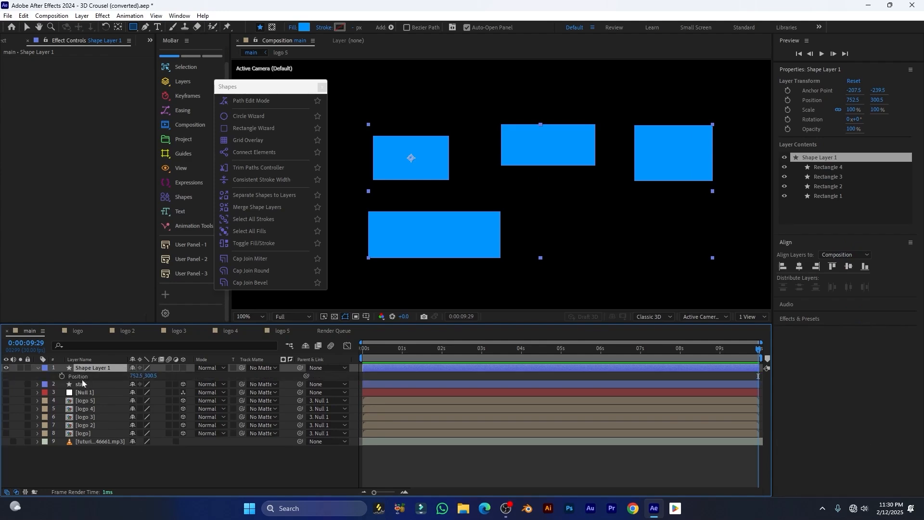
mouse_move(136, 376)
mouse_down()
mouse_move(177, 380)
mouse_move(149, 378)
mouse_up()
Split the four rectangles into separate shape layers, replacing the original Shape Layer 1
click(180, 378)
click(91, 369)
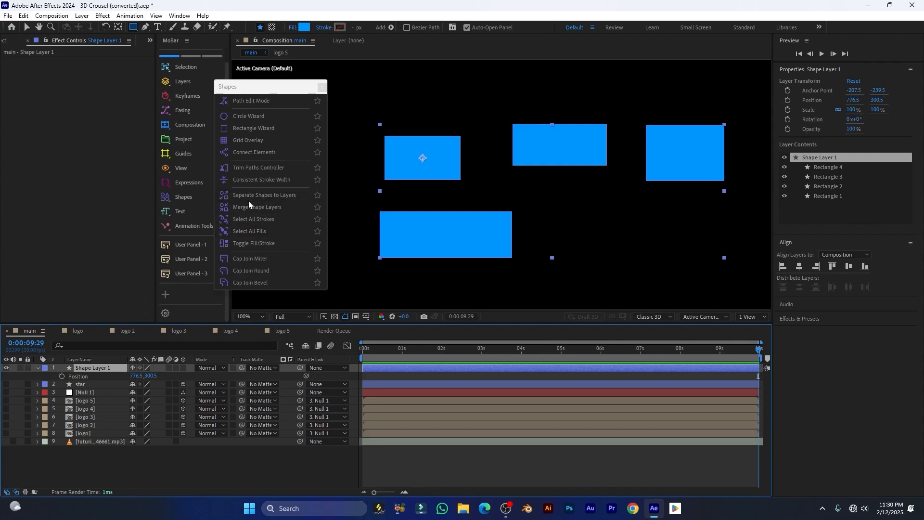
click(284, 195)
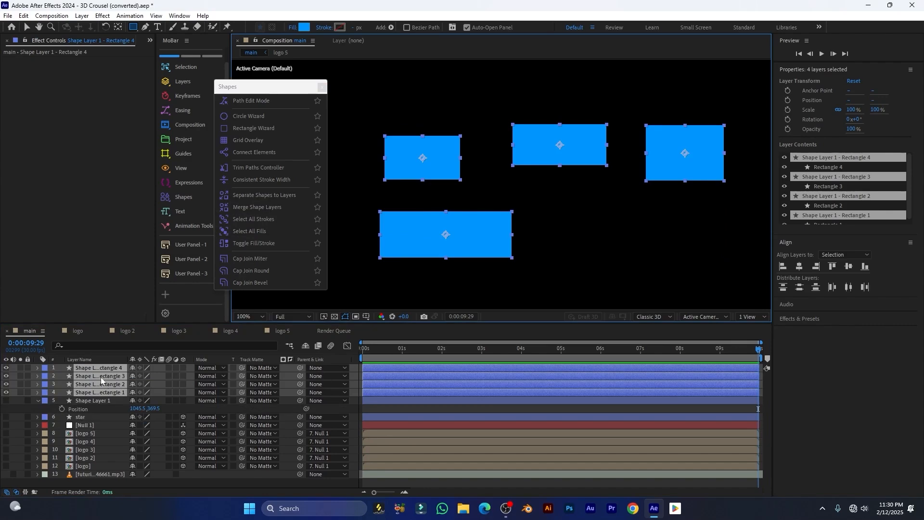
key(ctrl+z)
key(ctrl+z)
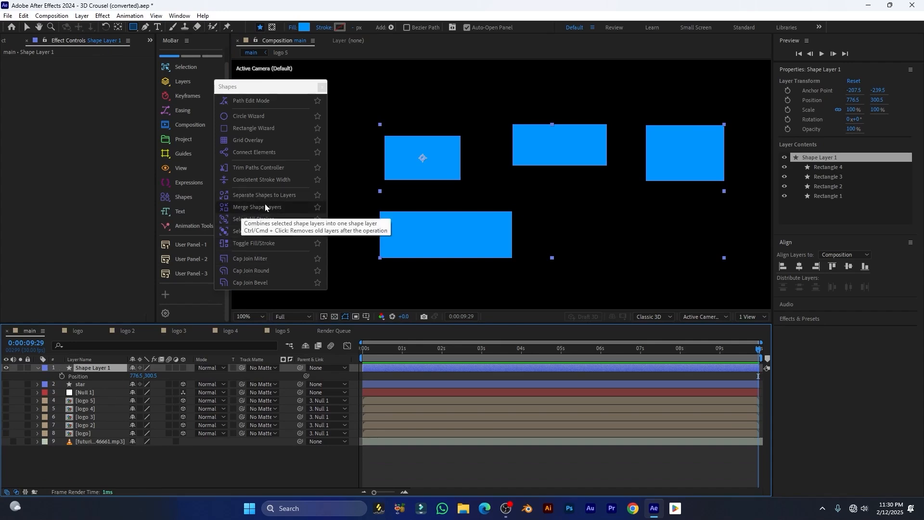
click(284, 195)
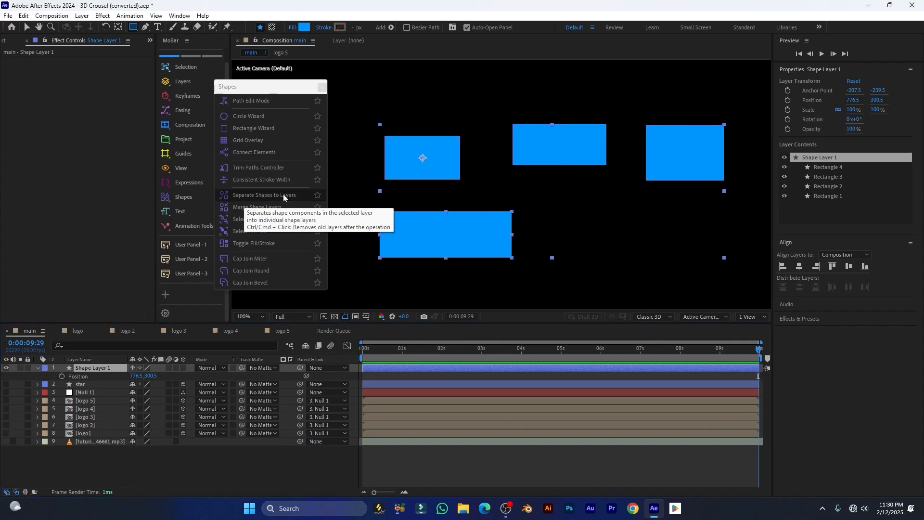
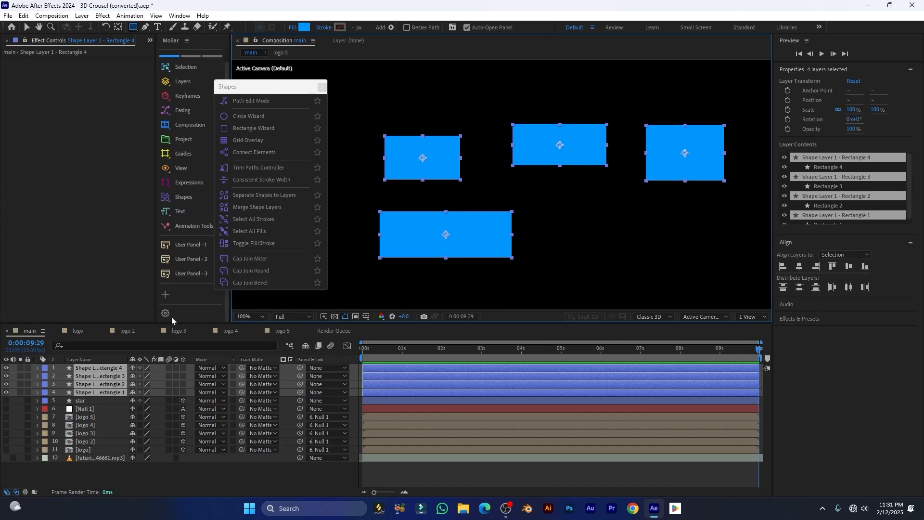
Merge the rectangle layers, then undo so four separate rectangle layers remain
click(262, 208)
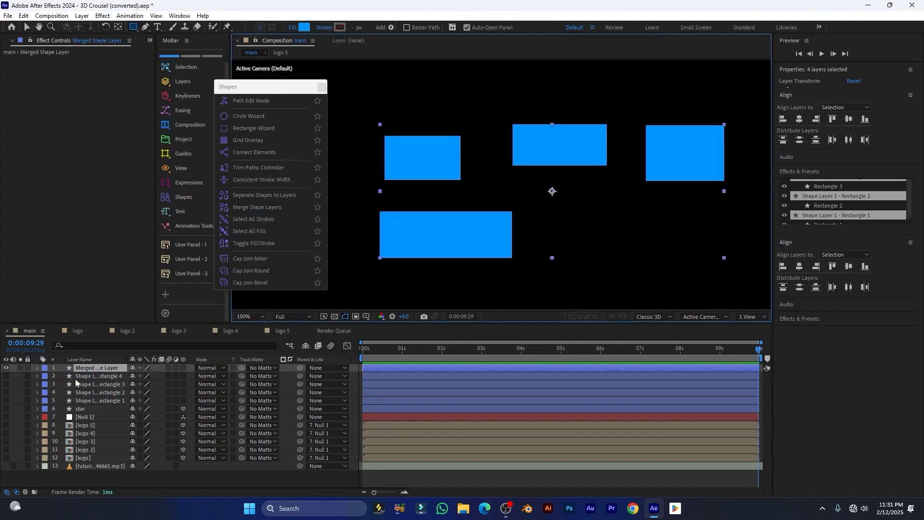
key(ctrl+z)
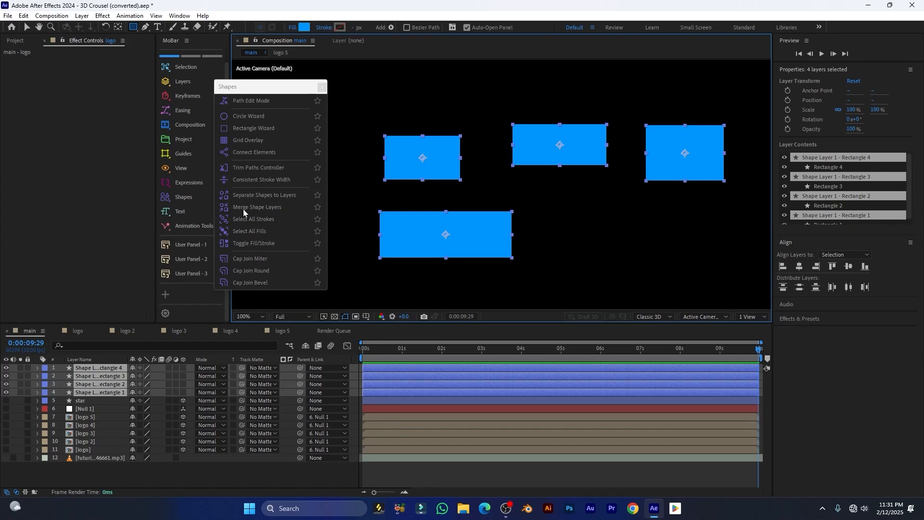
click(258, 208)
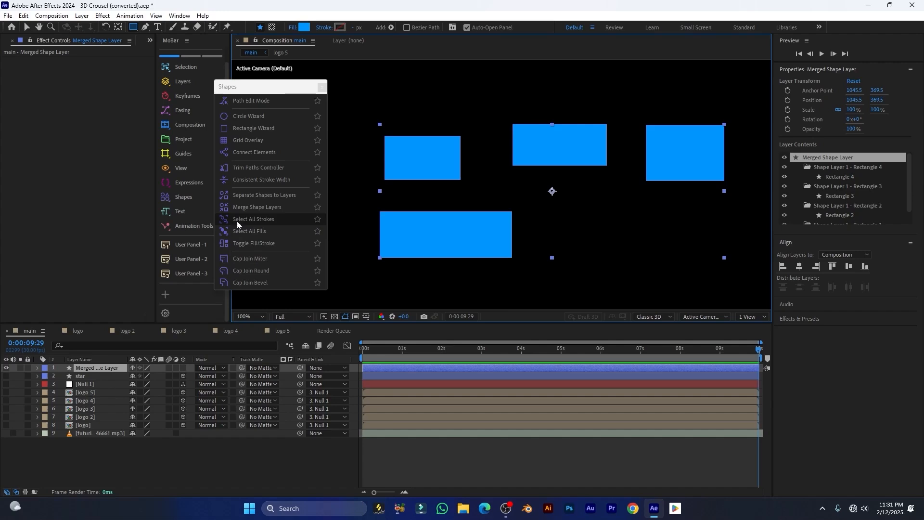
click(97, 369)
key(ctrl+z)
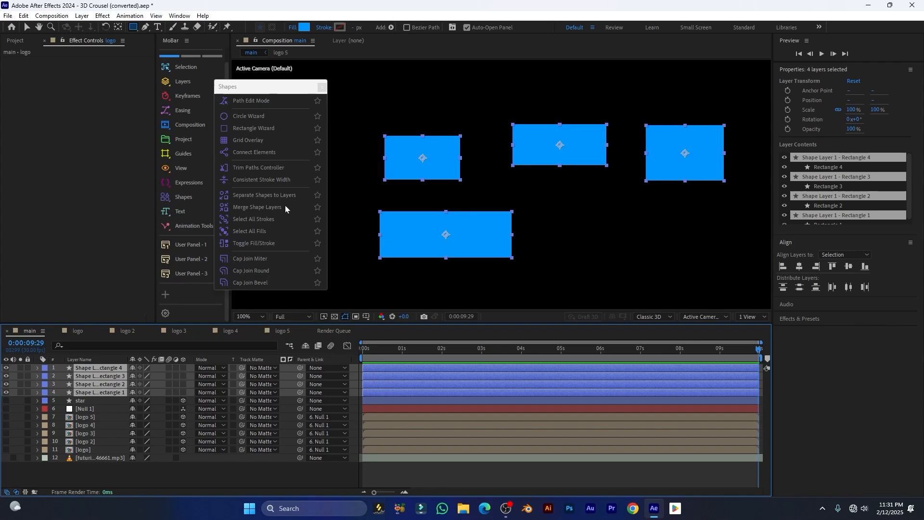
Give all four rectangles a solid white stroke about 5 px wide
click(269, 226)
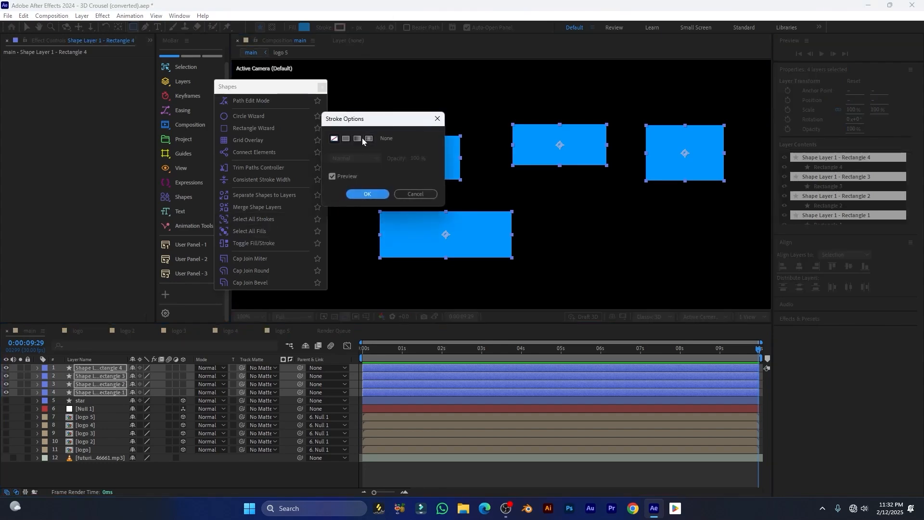
click(346, 139)
drag(366, 125, 276, 83)
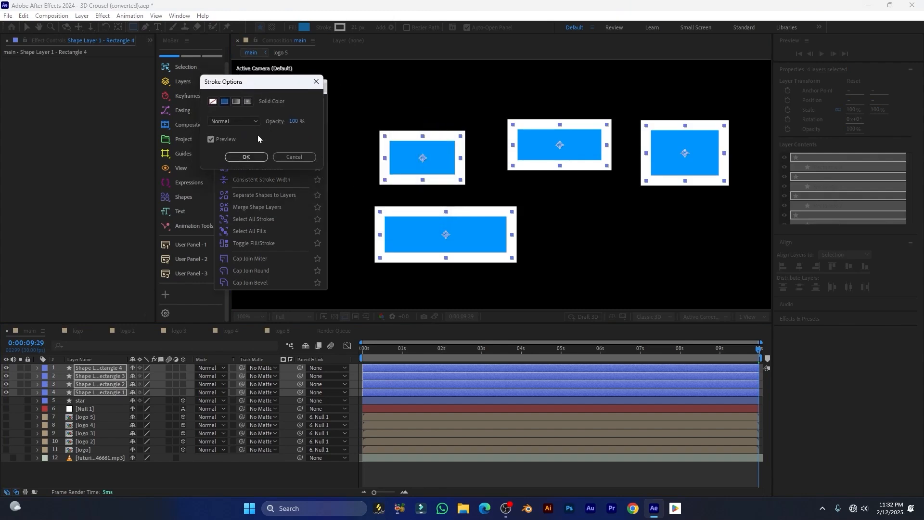
click(275, 158)
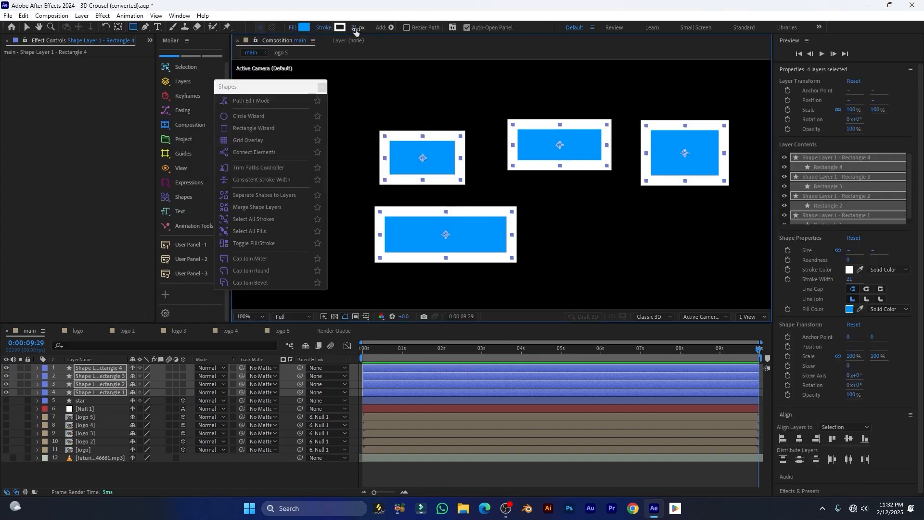
mouse_move(353, 29)
mouse_down()
mouse_move(379, 29)
mouse_move(344, 28)
mouse_up()
Change all four rectangle fills to cyan 00EAFF and close the Shapes window
click(264, 233)
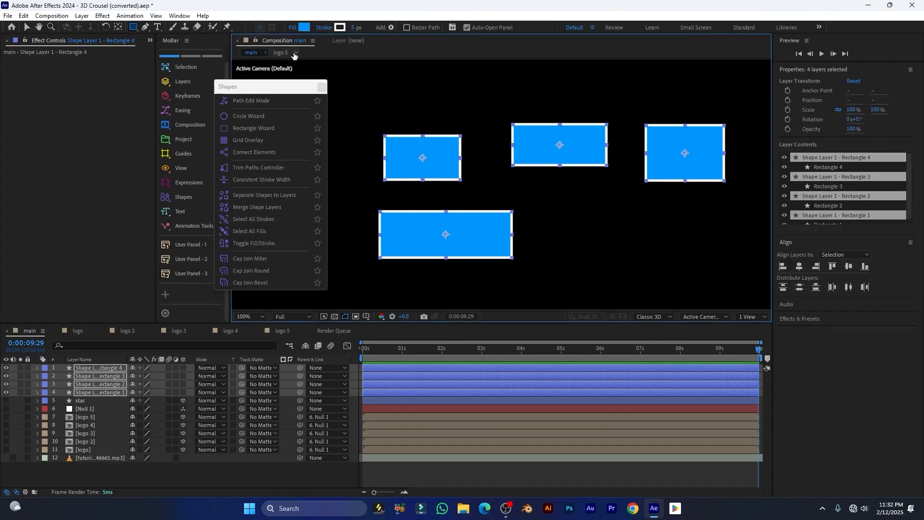
click(304, 27)
drag(203, 166, 228, 122)
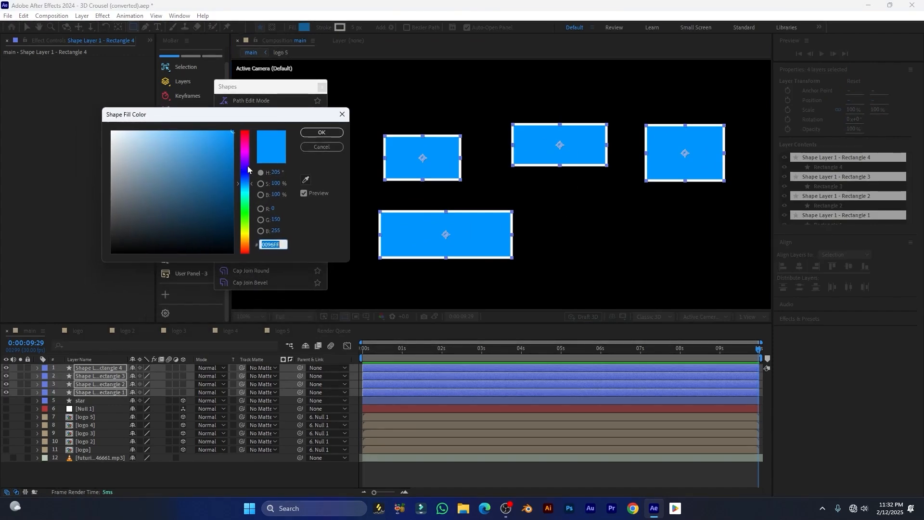
mouse_move(243, 181)
mouse_down()
mouse_move(243, 172)
mouse_move(240, 212)
mouse_move(238, 193)
mouse_up()
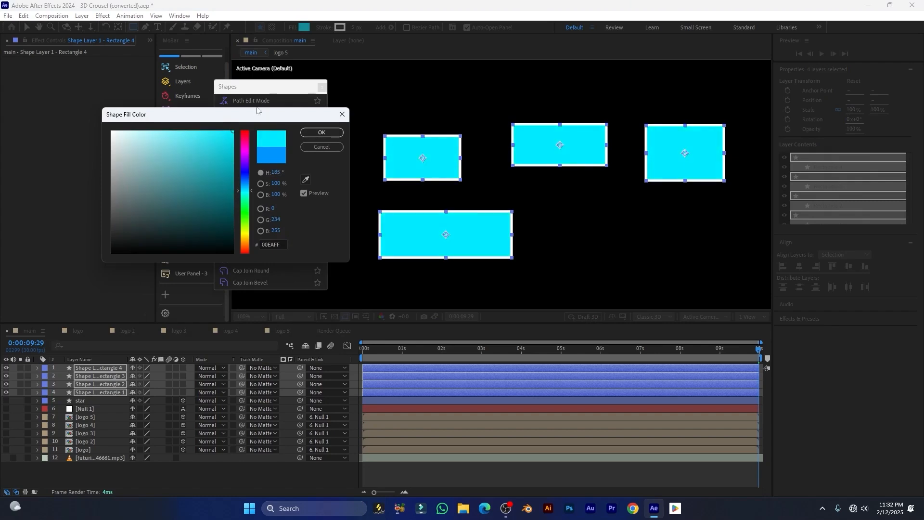
click(321, 132)
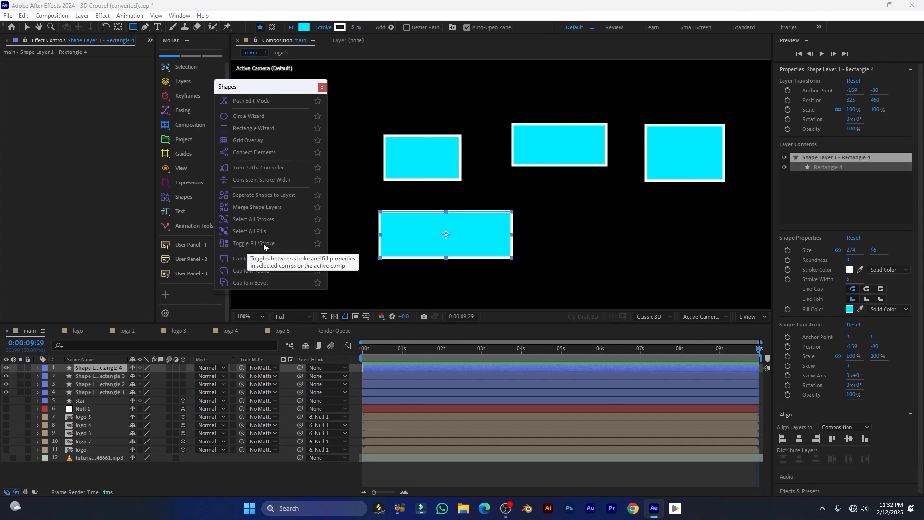
click(322, 88)
With layers 1–4 selected, float MoBar Shapes and toggle fill/stroke twice, back to cyan fills
key(v)
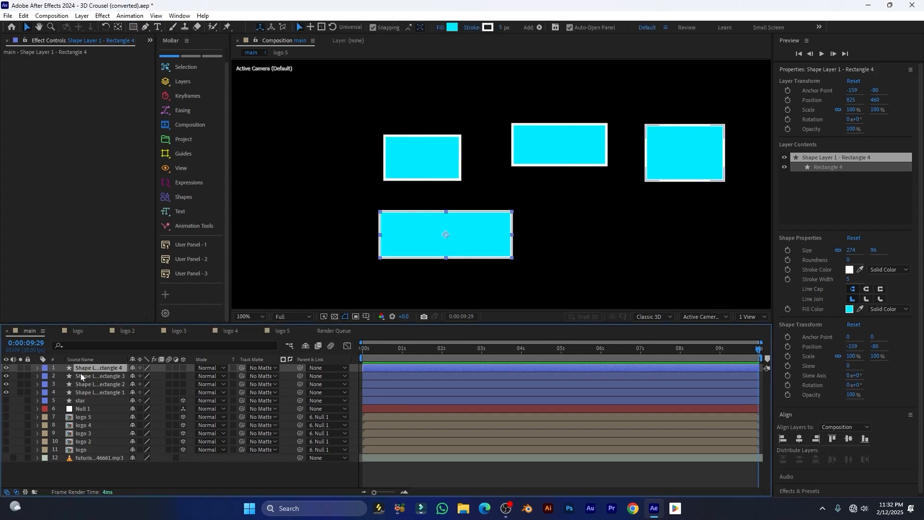
shift+click(99, 393)
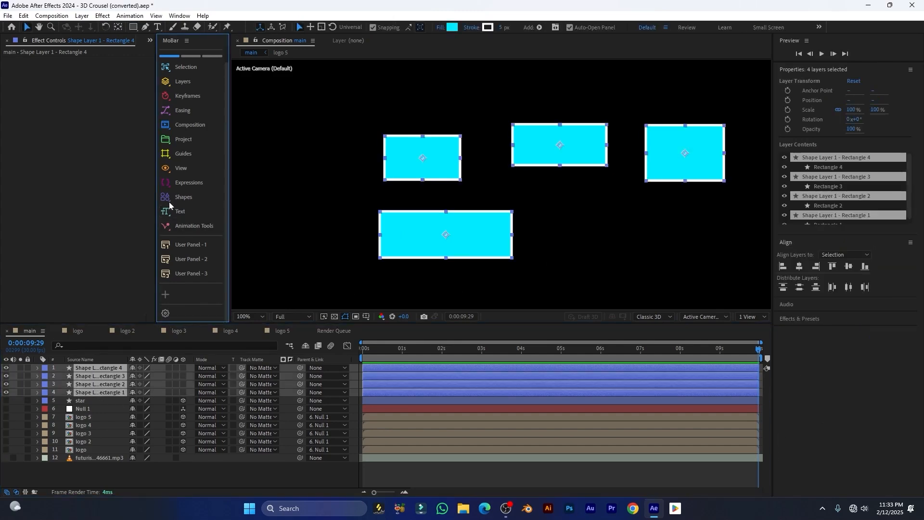
click(184, 201)
click(278, 205)
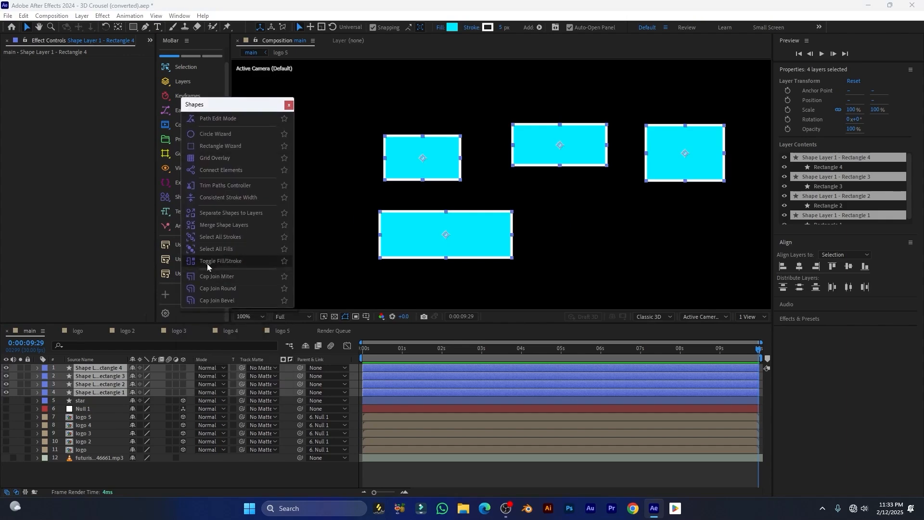
click(207, 264)
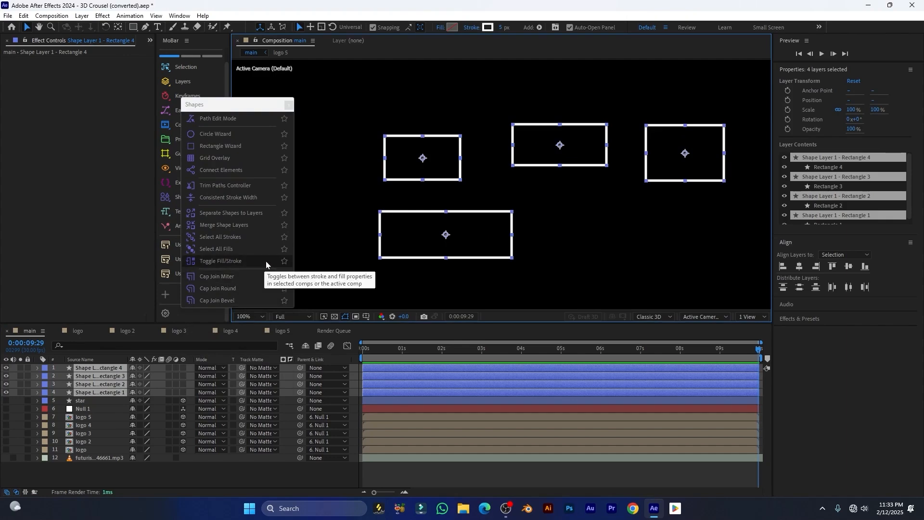
click(237, 262)
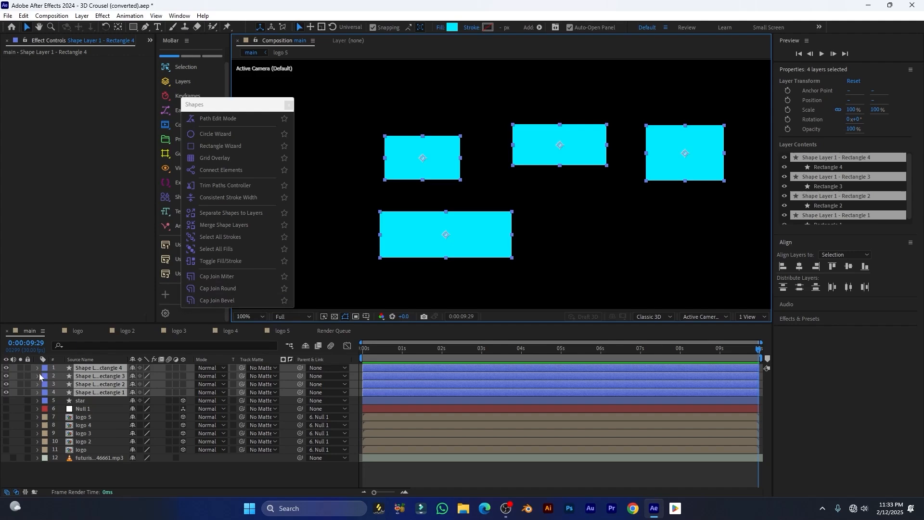
Hide the four rectangle layers and draw a straight horizontal line with the Pen tool
drag(6, 368, 6, 392)
scroll(373, 229, up, 1)
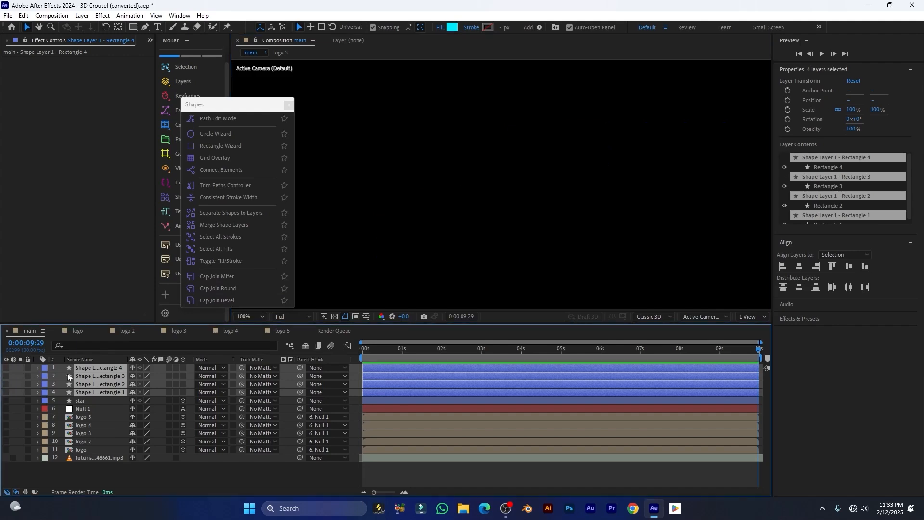
click(146, 27)
click(385, 199)
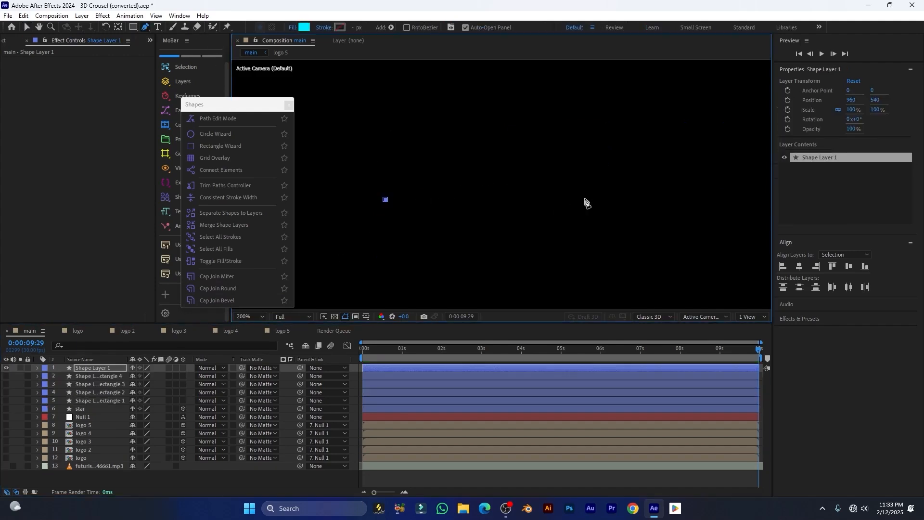
click(617, 200)
Give the line a solid white 56 px stroke and close the Shapes window
click(325, 27)
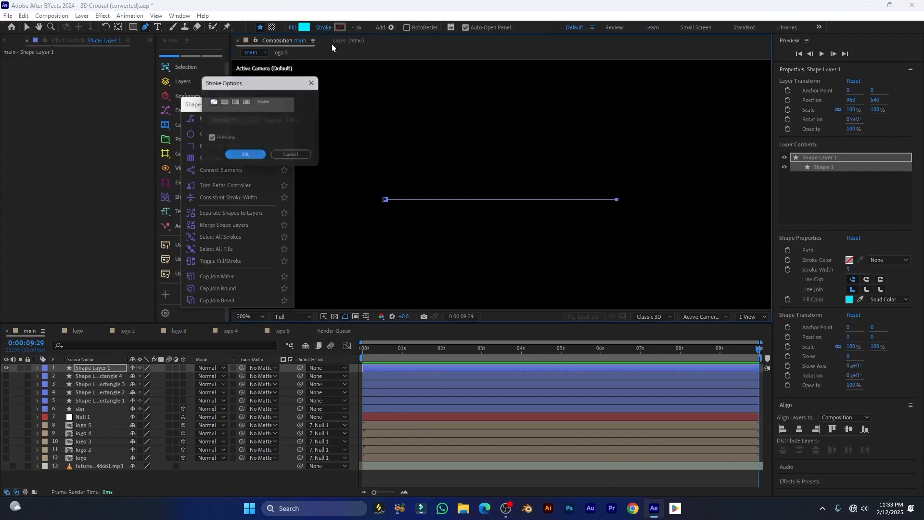
click(224, 102)
click(248, 157)
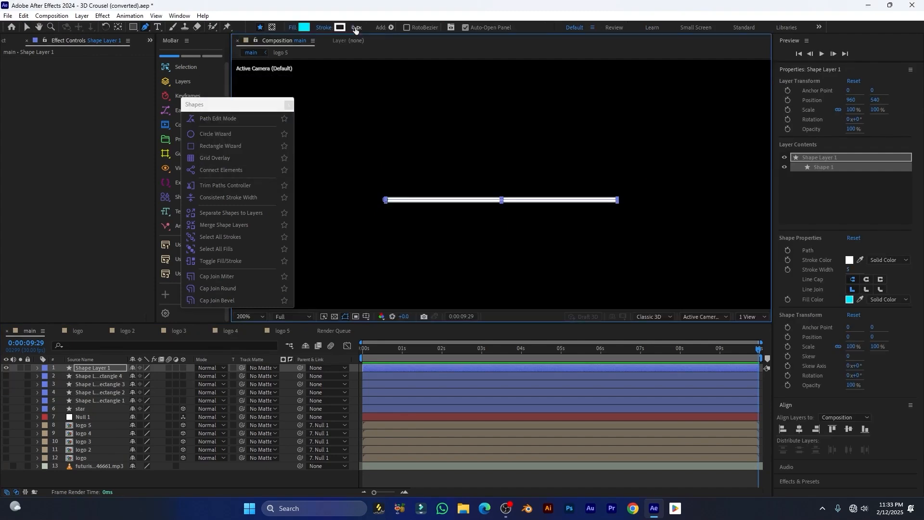
drag(355, 27, 386, 30)
scroll(464, 211, up, 1)
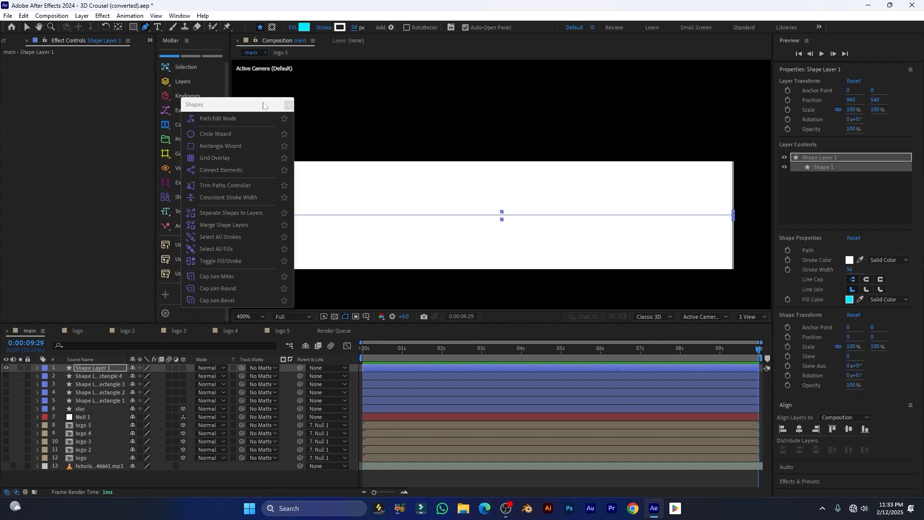
drag(265, 105, 244, 100)
scroll(458, 169, down, 1)
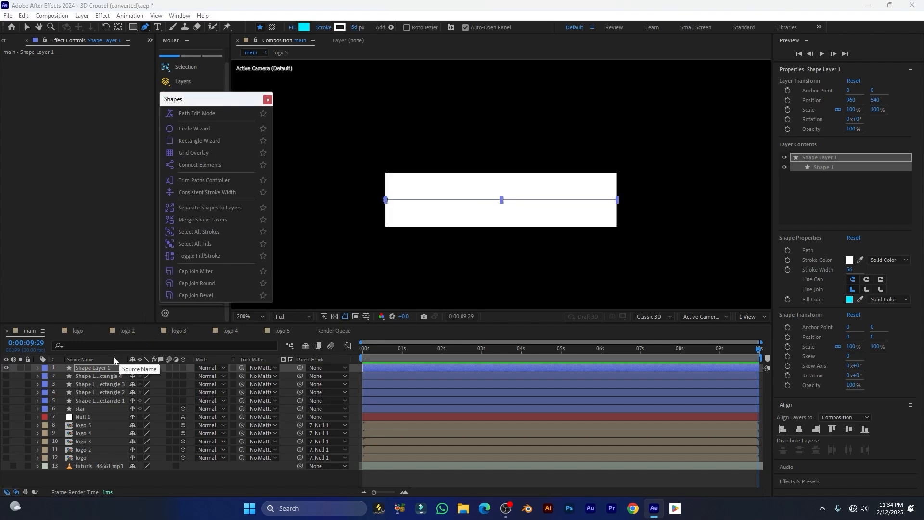
click(91, 366)
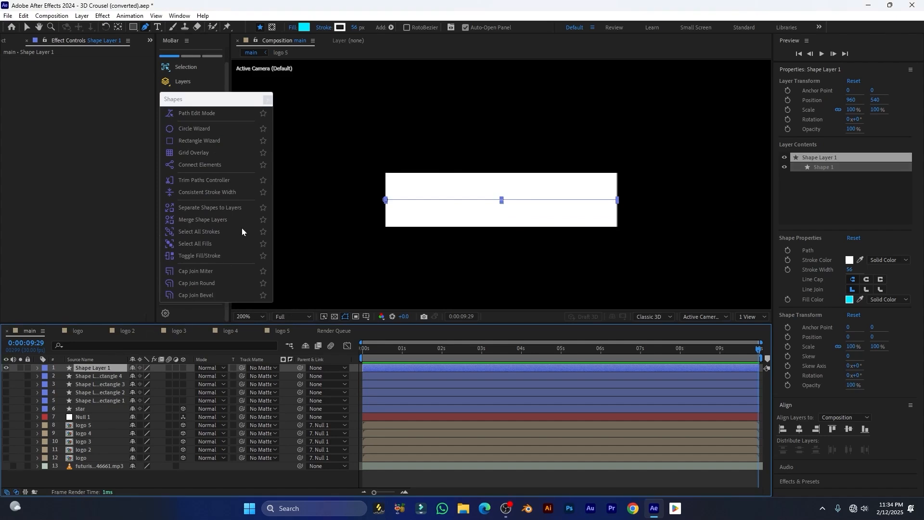
click(186, 275)
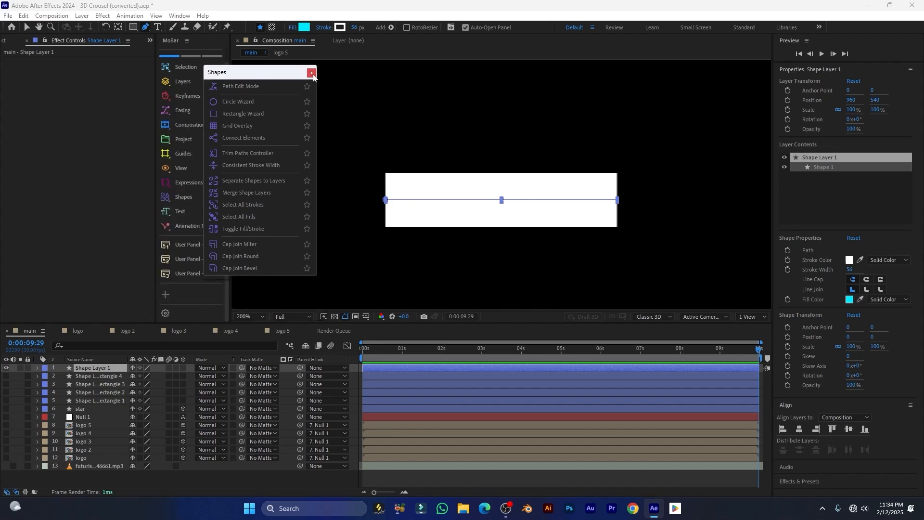
click(312, 73)
Try round and bevel cap/join options on the line, settling on mitered joins, then show MoBar's Text scripts
key(v)
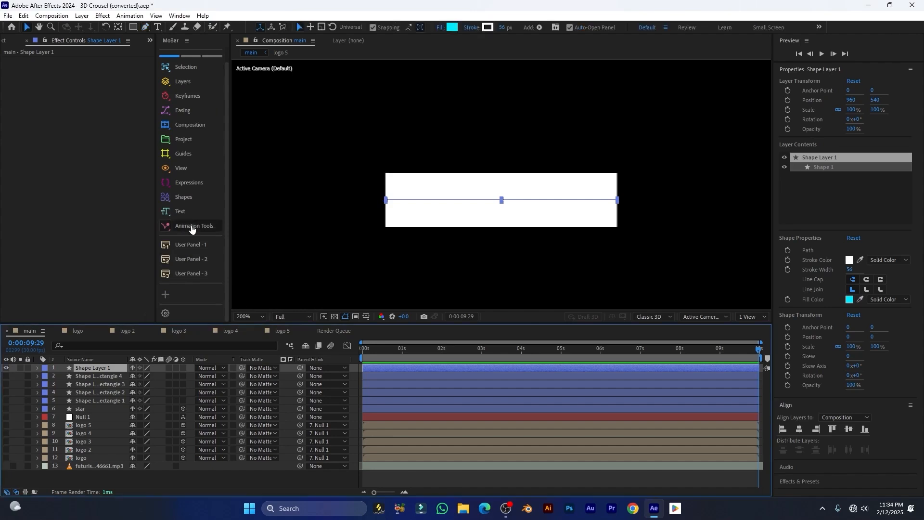
click(173, 206)
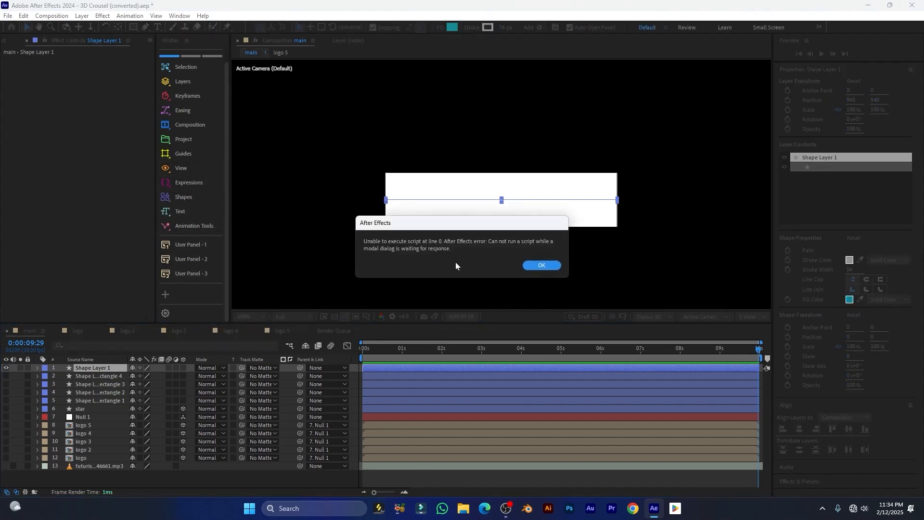
click(537, 266)
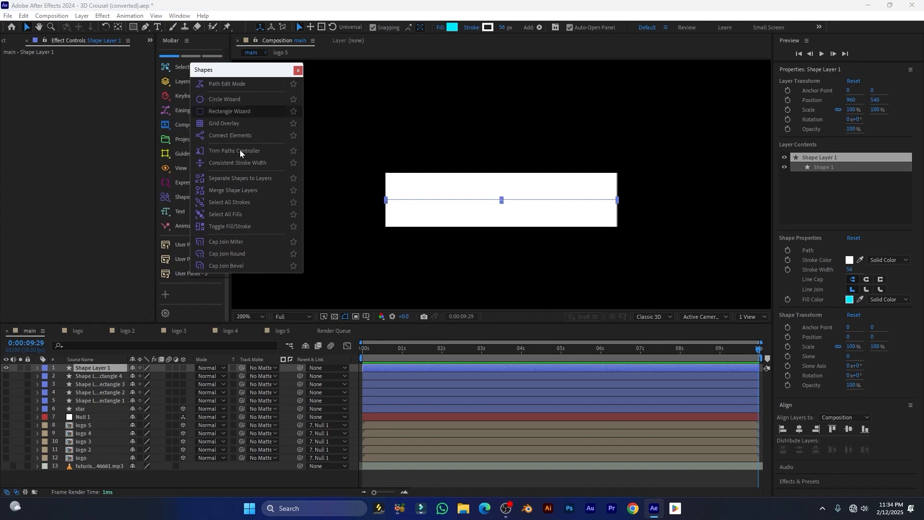
click(96, 368)
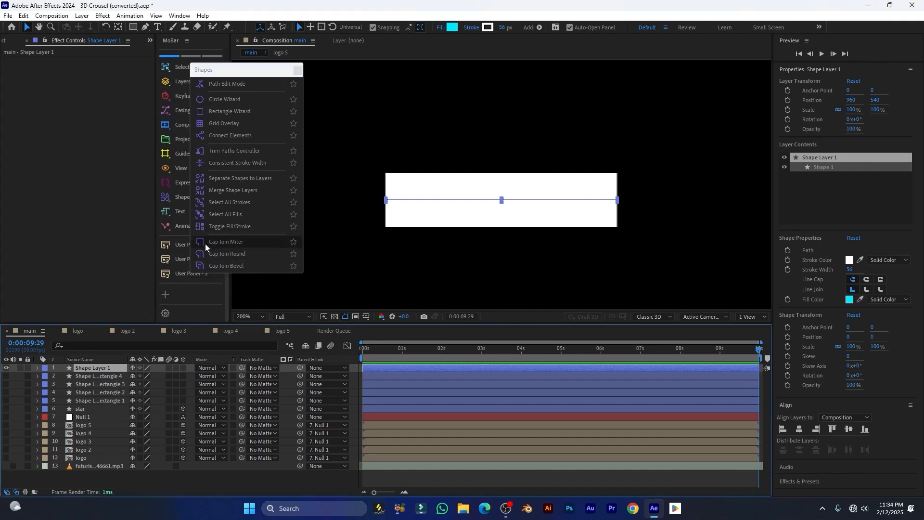
click(228, 256)
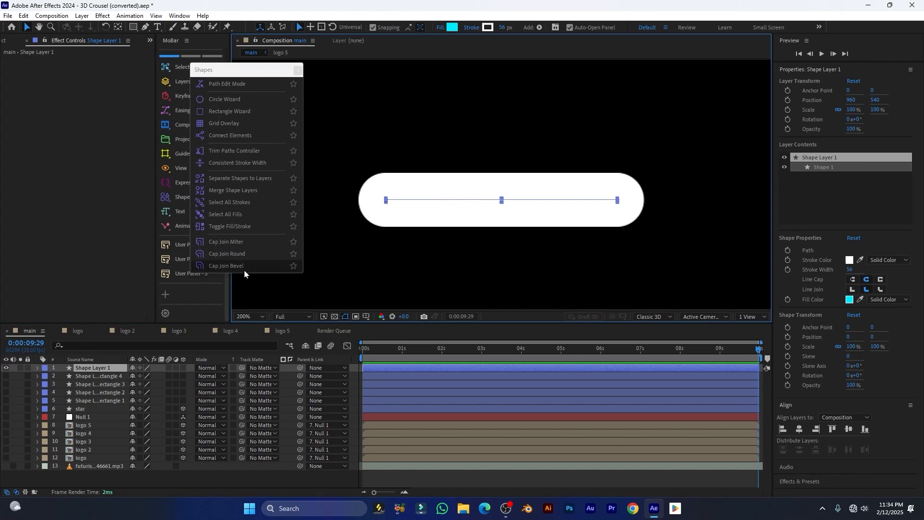
click(235, 266)
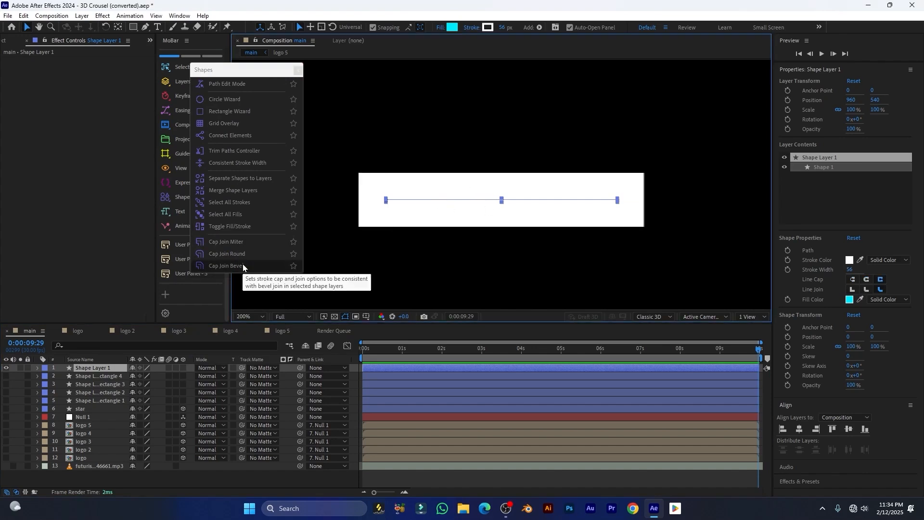
click(213, 243)
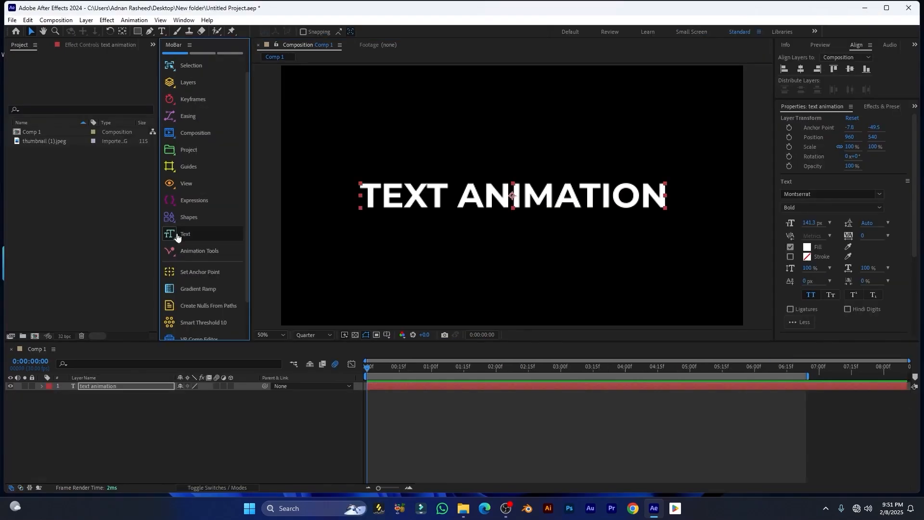
click(177, 236)
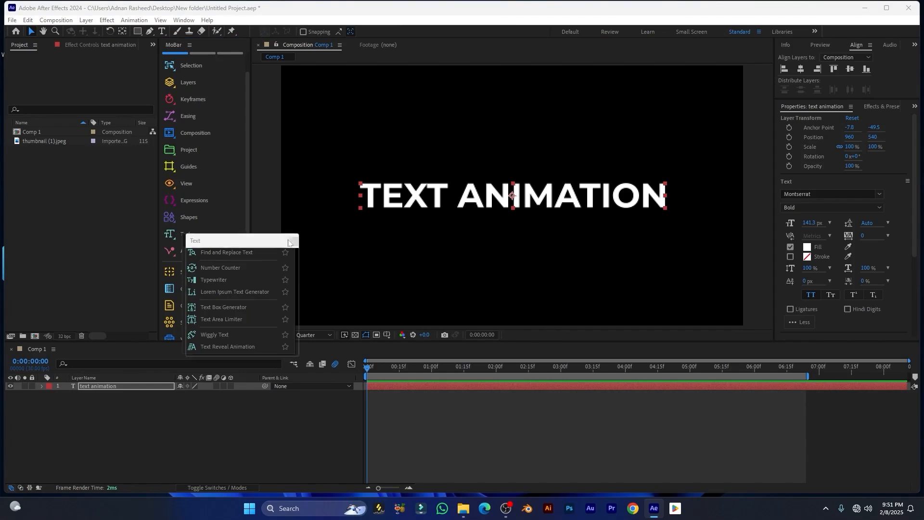
In Find and Replace Text, search for 'text' and replace it with 'high'
click(287, 240)
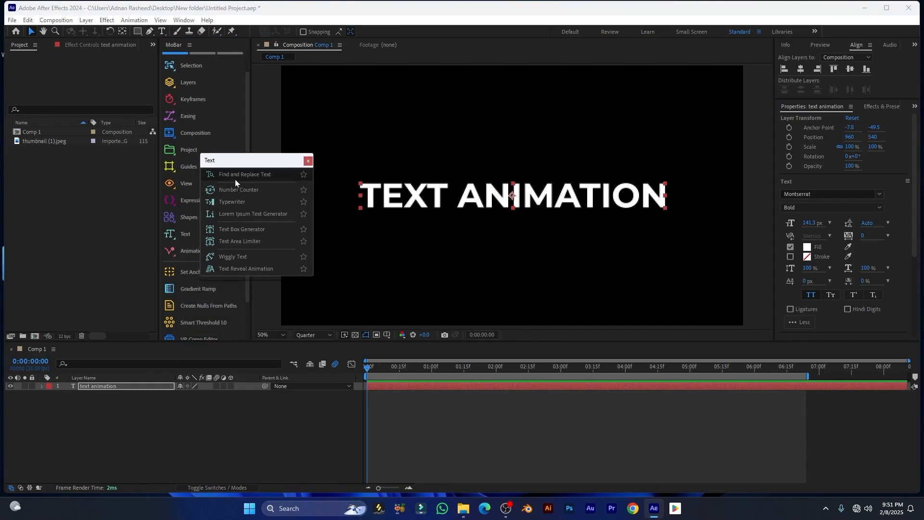
click(266, 174)
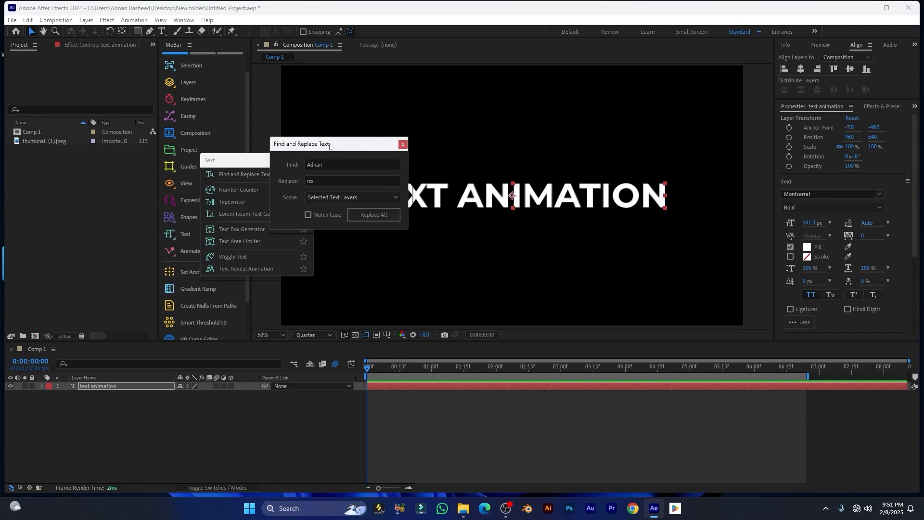
drag(332, 144, 300, 171)
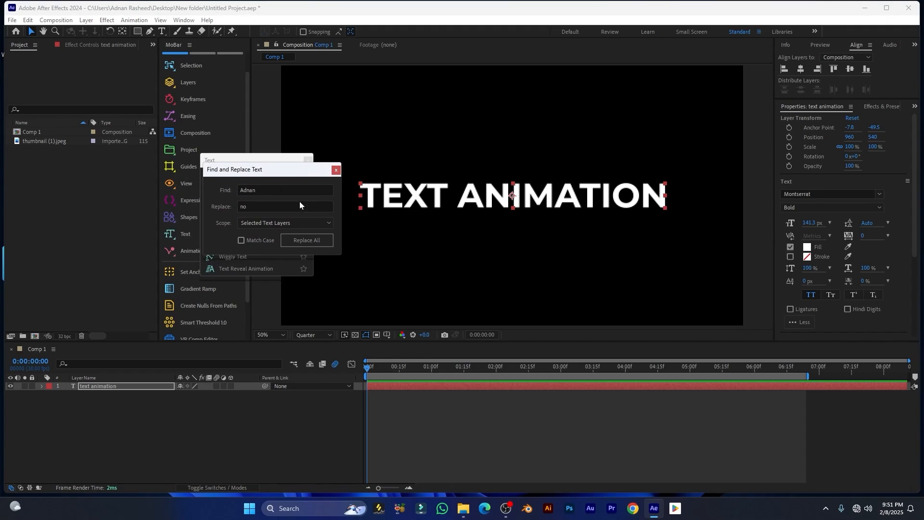
drag(269, 187, 223, 194)
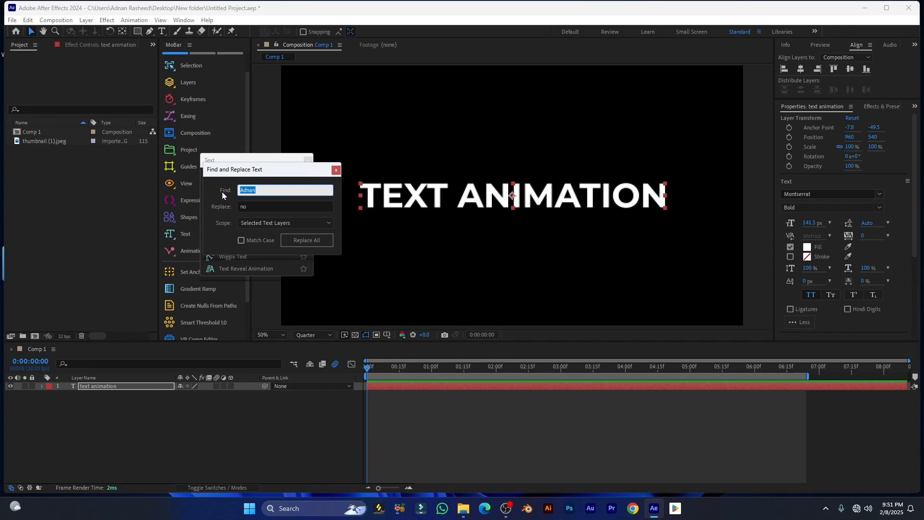
text(text)
key(Tab)
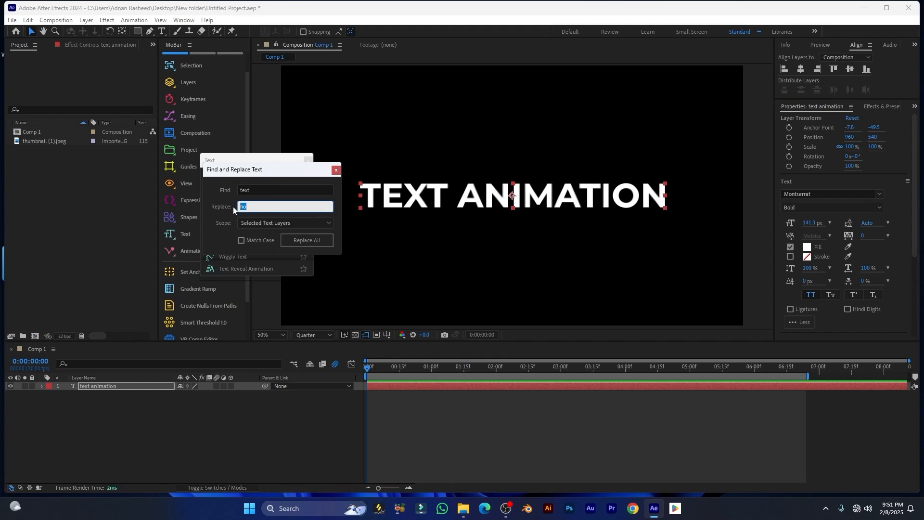
text(high)
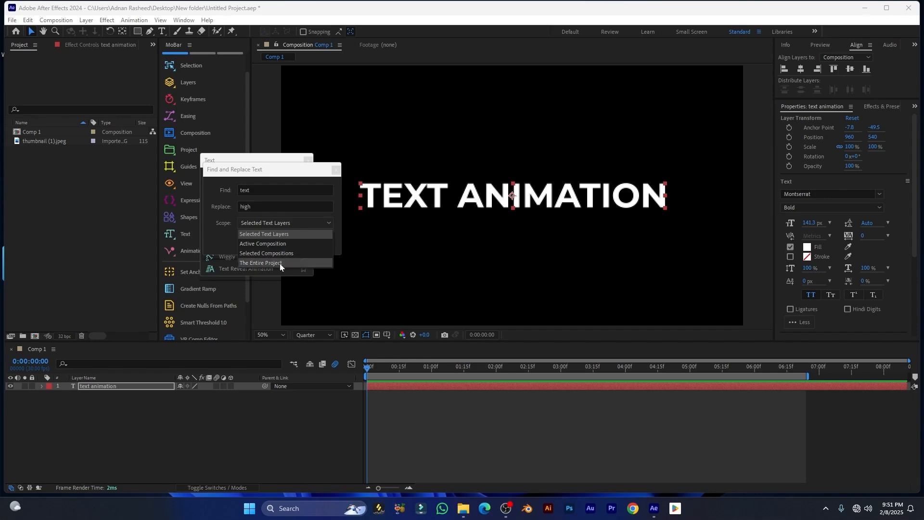
Replace all across the entire project to get 'HIGH ANIMATION', then apply Number Counter showing 0
click(301, 263)
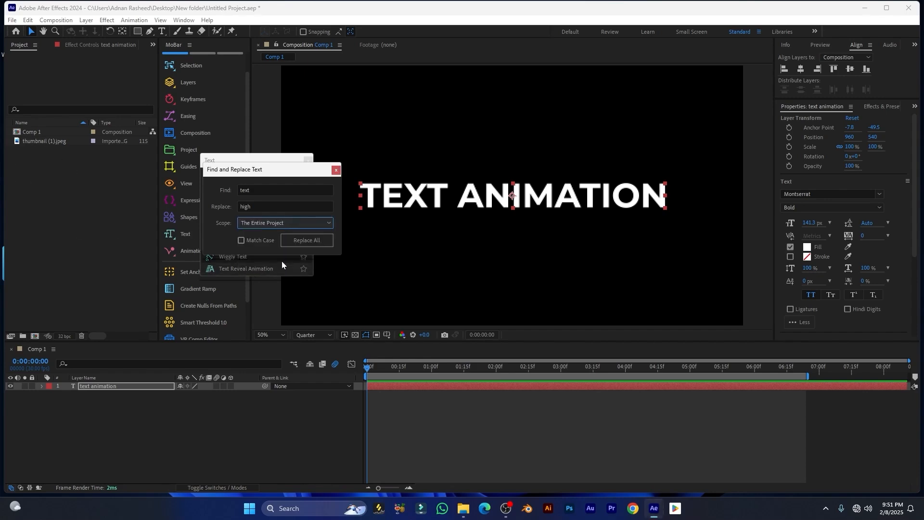
drag(284, 176, 278, 181)
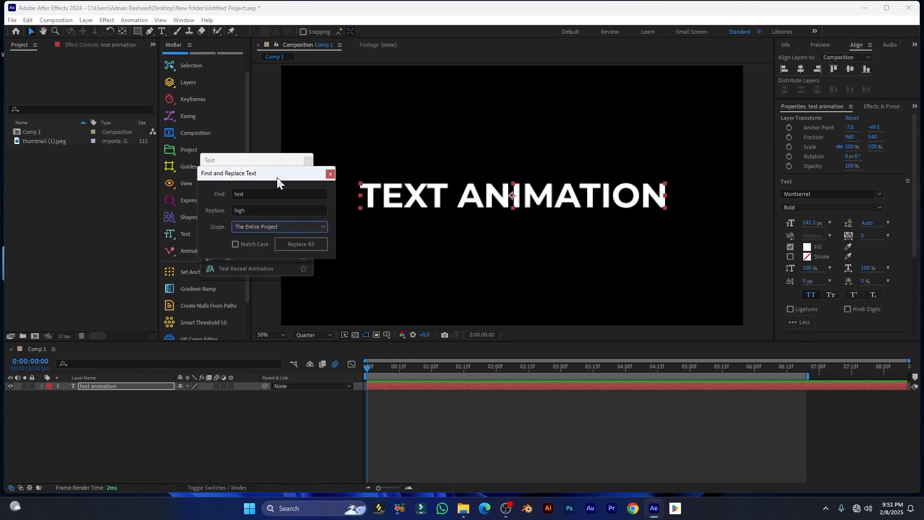
click(234, 243)
click(234, 243)
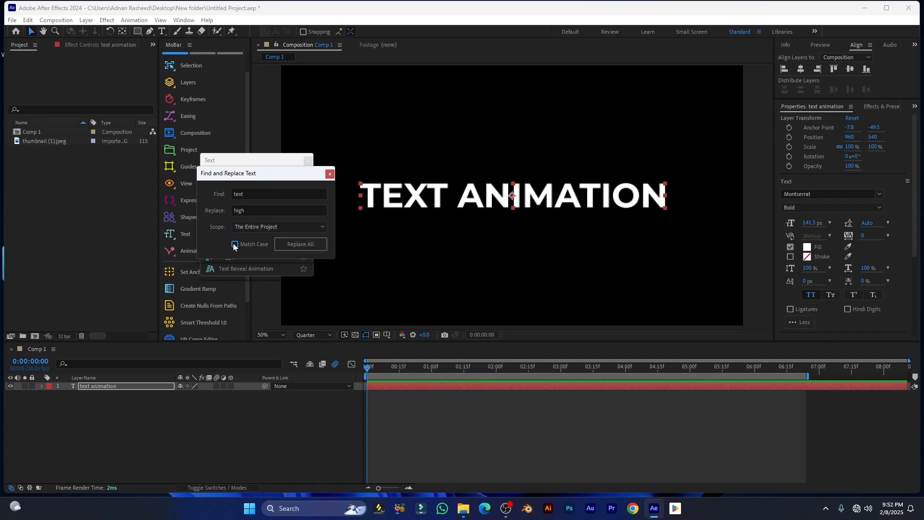
click(299, 245)
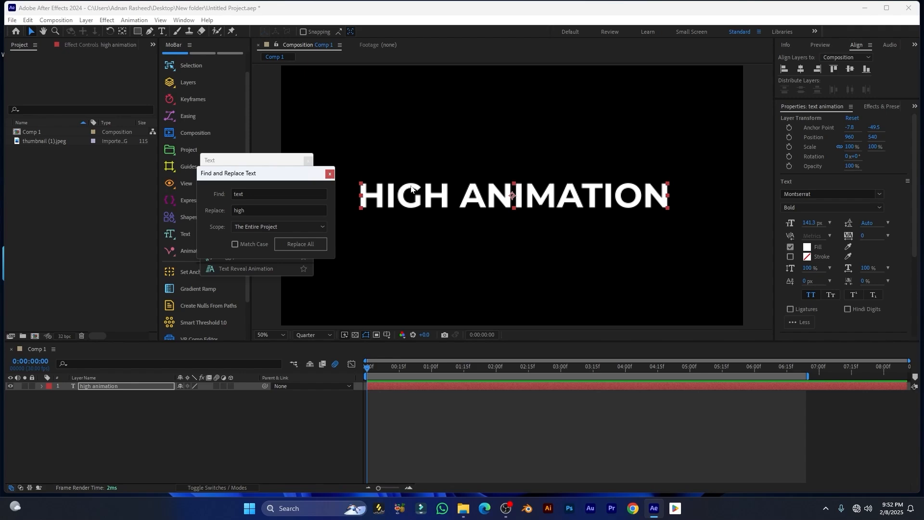
click(330, 174)
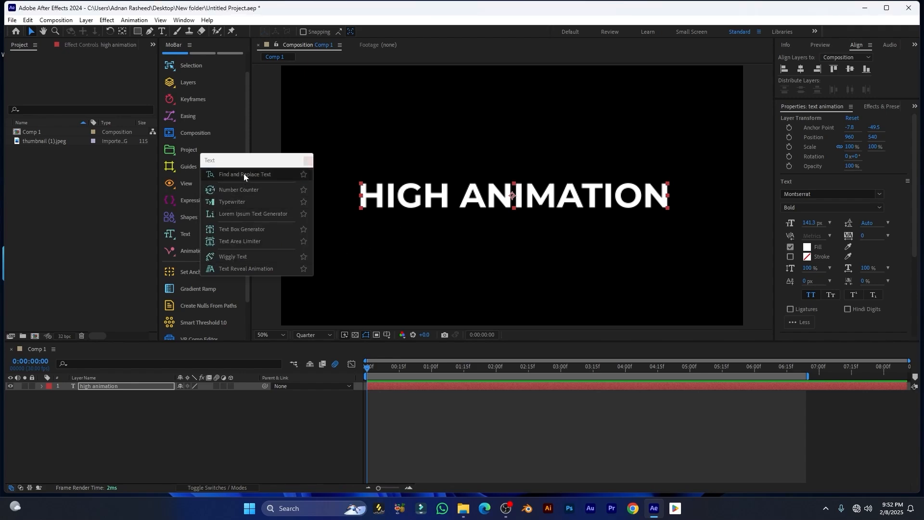
click(230, 190)
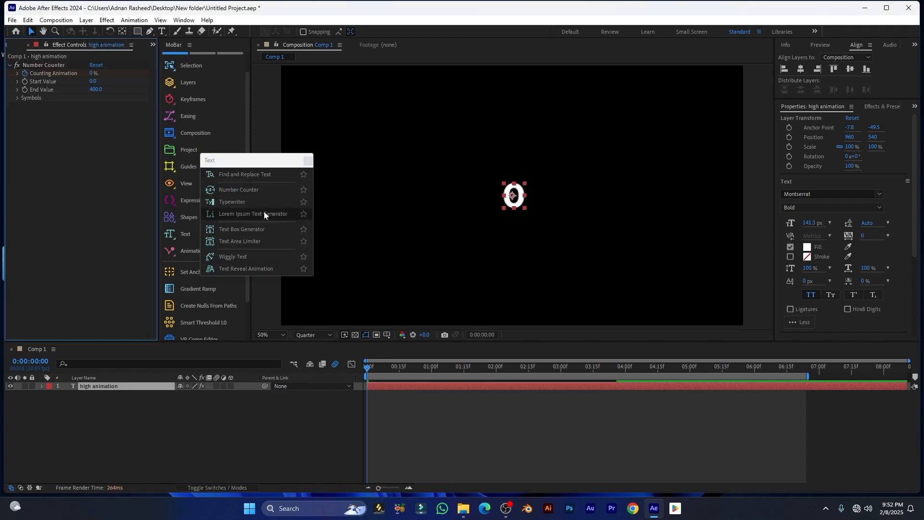
Delete the HIGH ANIMATION layer, add a new Number Counter layer, and scrub to see it count 0 to 400
click(170, 386)
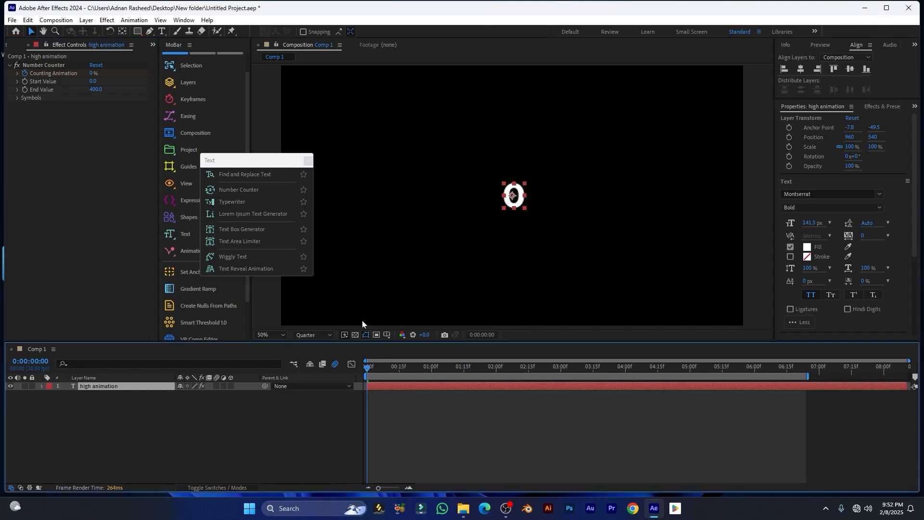
key(Delete)
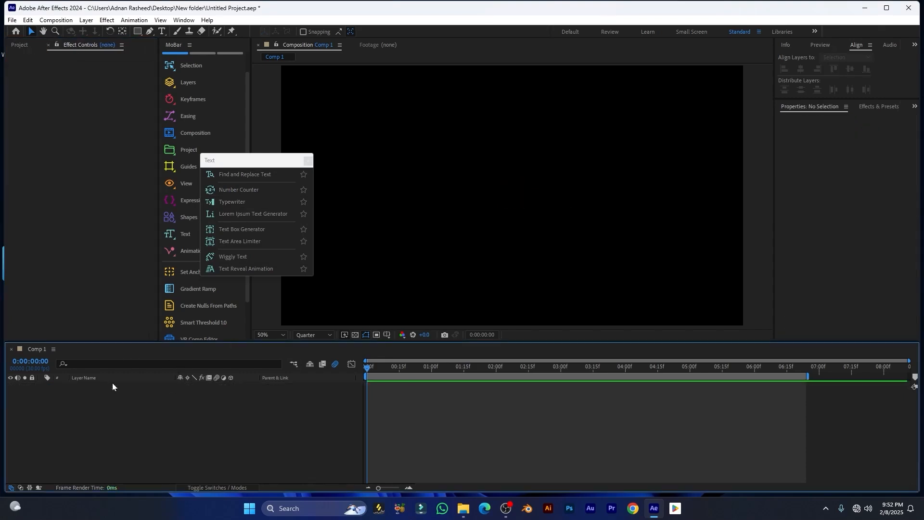
click(233, 190)
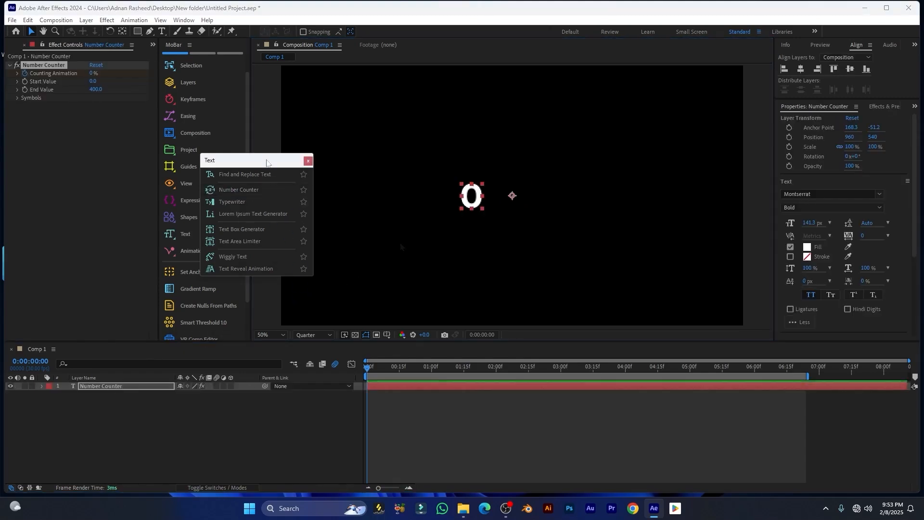
drag(266, 161, 281, 206)
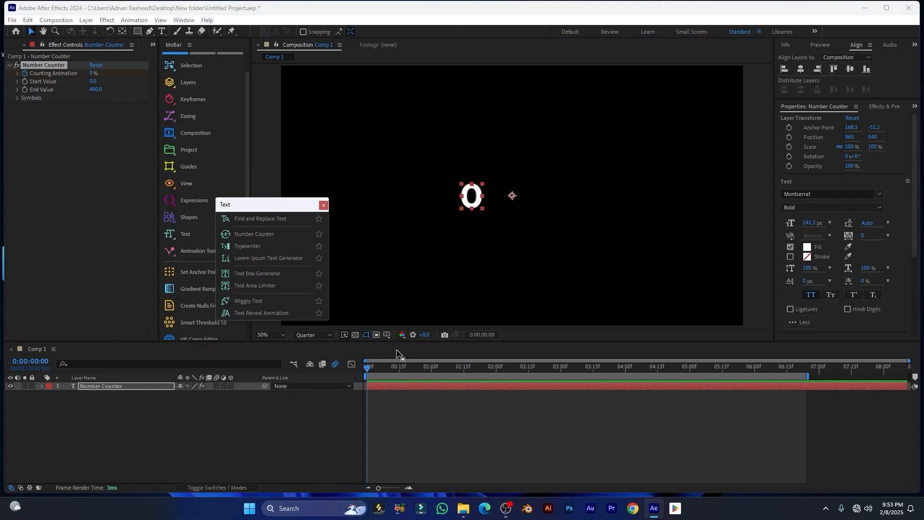
drag(369, 369, 344, 388)
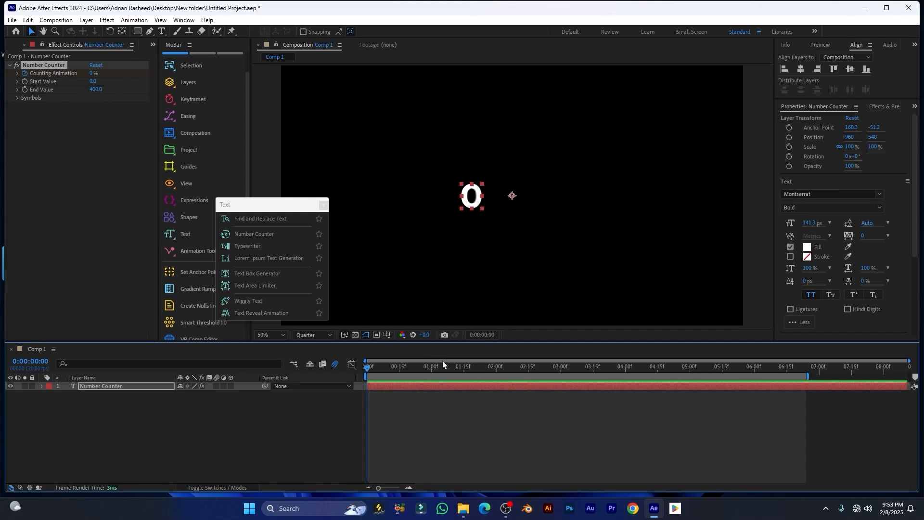
drag(367, 372, 508, 368)
Set the counter's Start Value to 100 and End Value to 1000
click(433, 385)
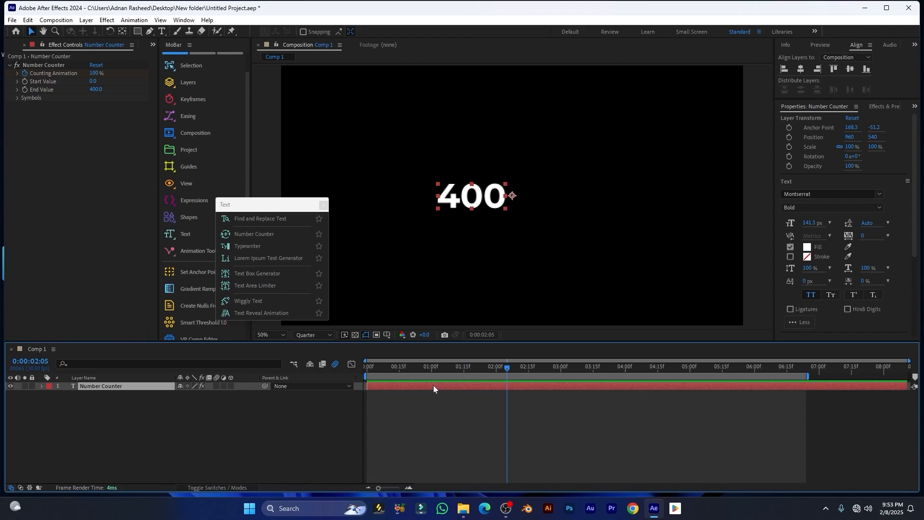
key(u)
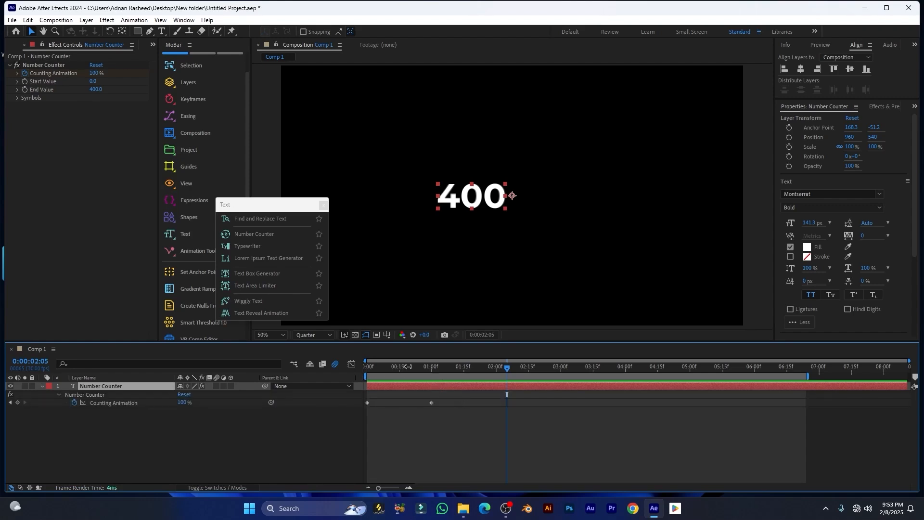
mouse_move(364, 379)
mouse_down()
mouse_move(357, 376)
mouse_move(428, 391)
mouse_move(367, 380)
mouse_up()
click(93, 81)
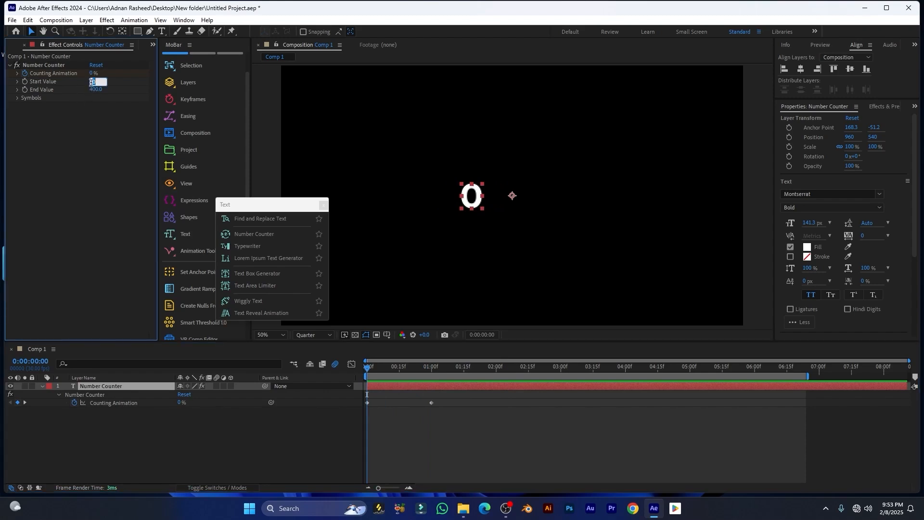
key(Return)
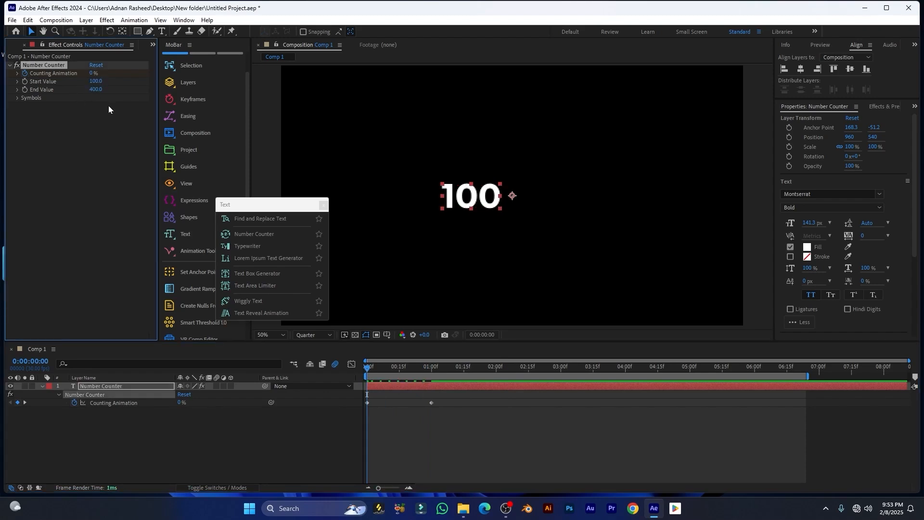
click(97, 90)
text(1000)
key(Return)
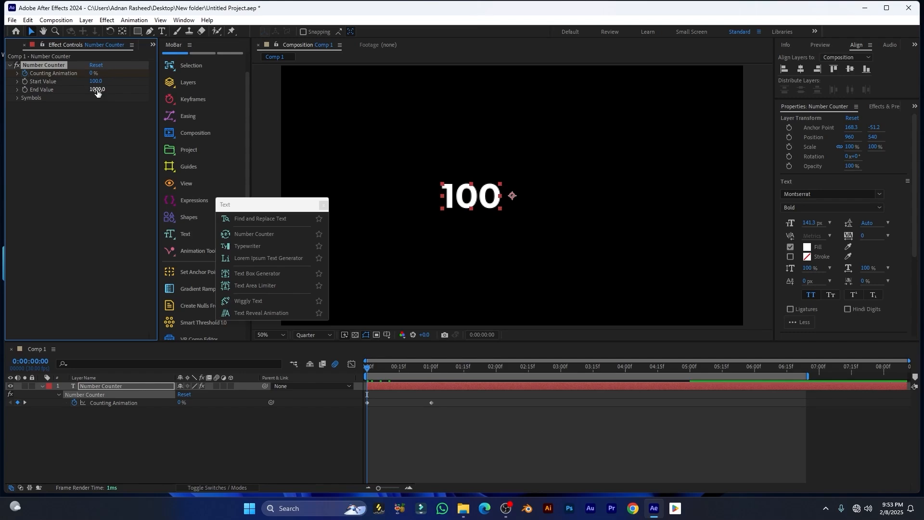
drag(367, 367, 433, 371)
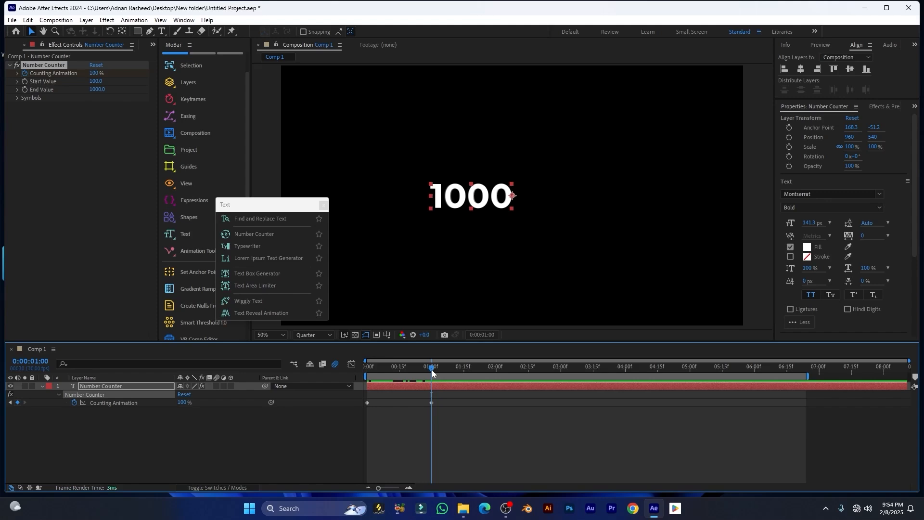
Shift both Counting Animation keyframes later in time and expand the Symbols options
drag(432, 370, 400, 375)
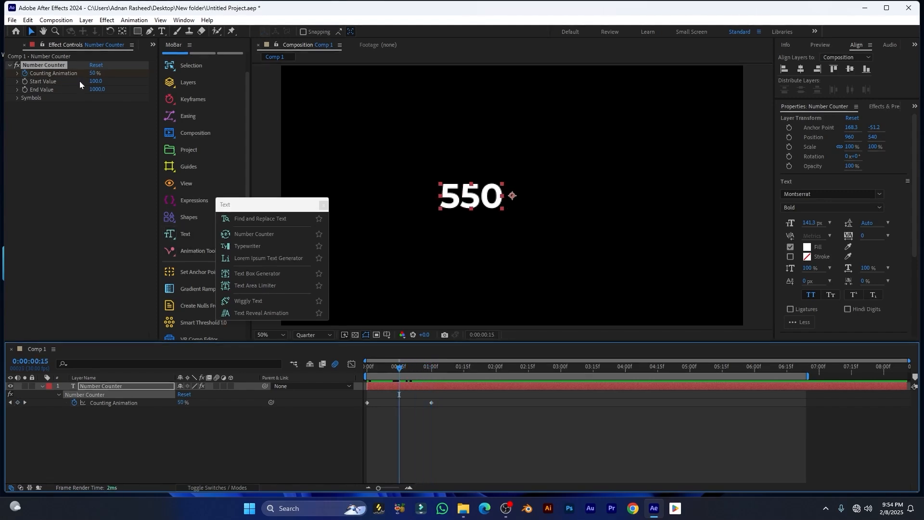
click(18, 73)
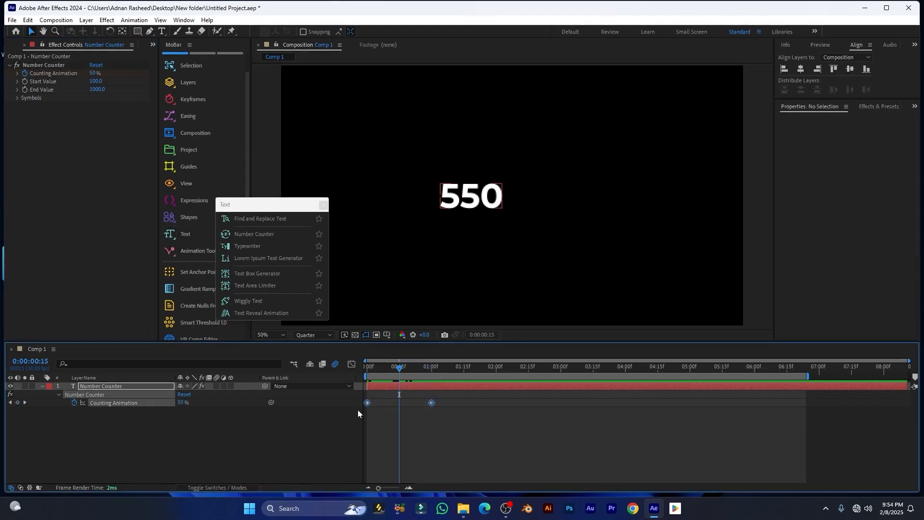
drag(367, 403, 455, 376)
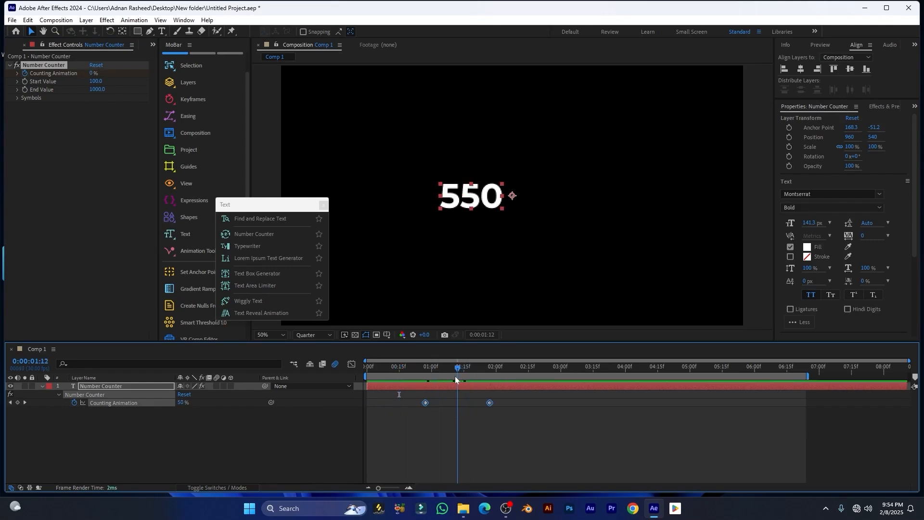
click(17, 97)
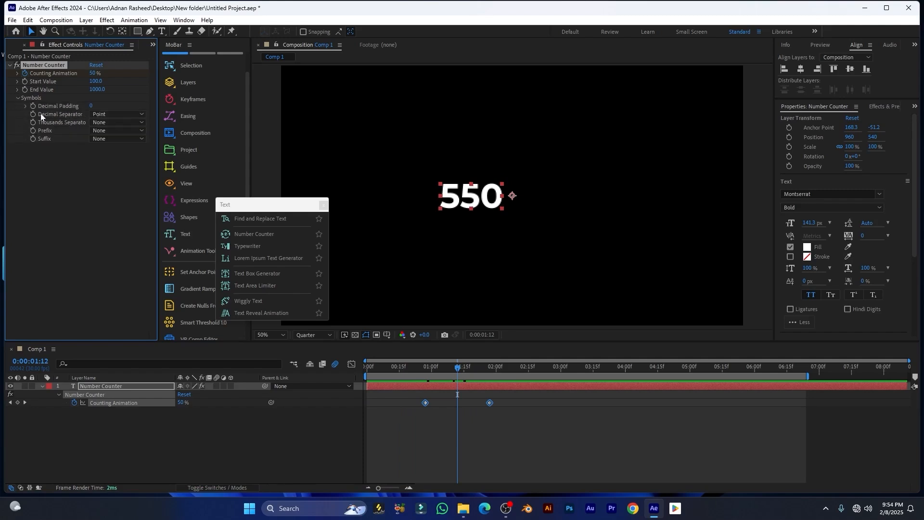
Try decimal padding on the counter, ending at three decimal places
drag(90, 106, 104, 105)
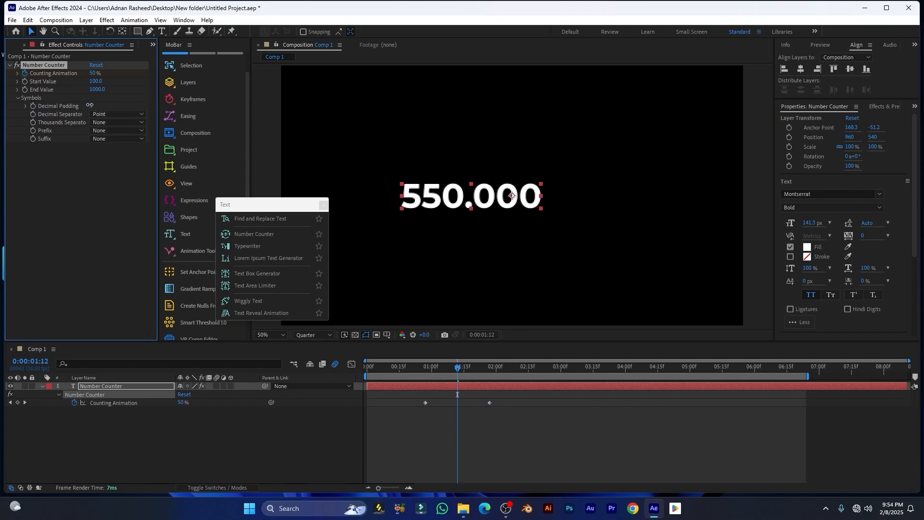
drag(90, 106, 30, 107)
click(102, 114)
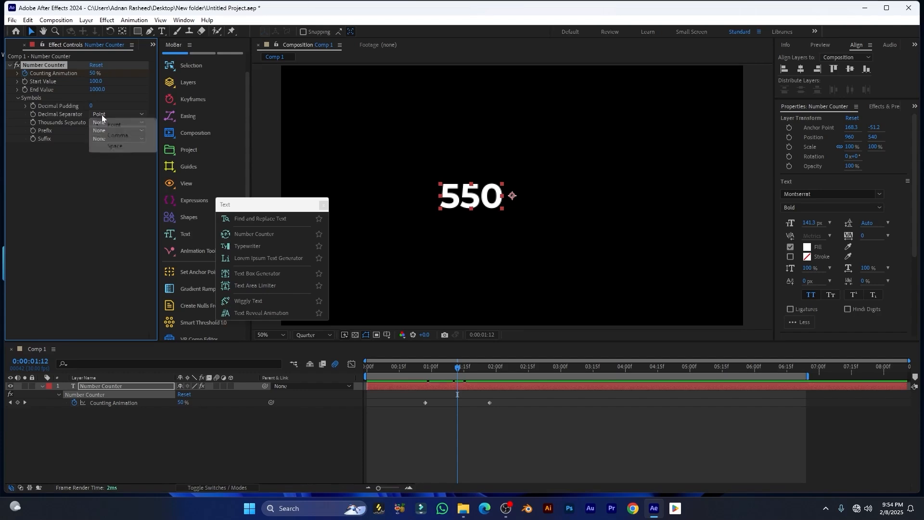
click(91, 104)
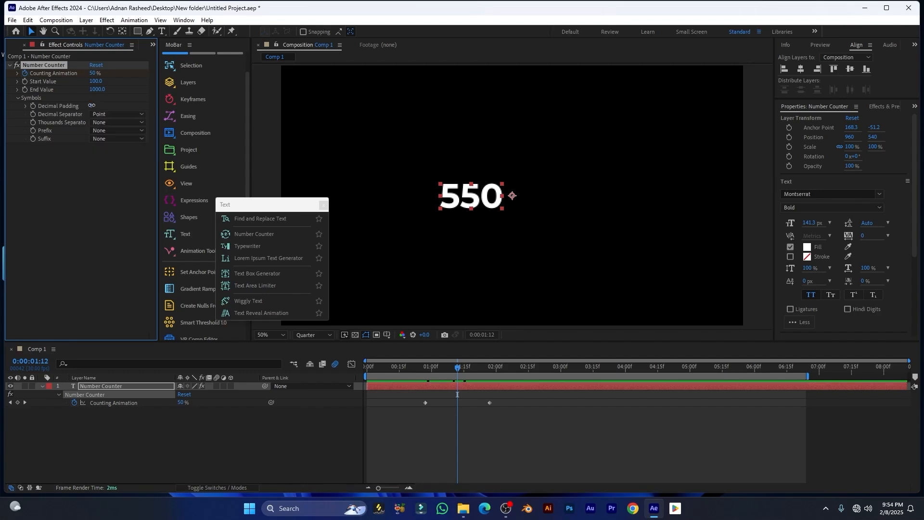
click(91, 105)
drag(90, 106, 160, 129)
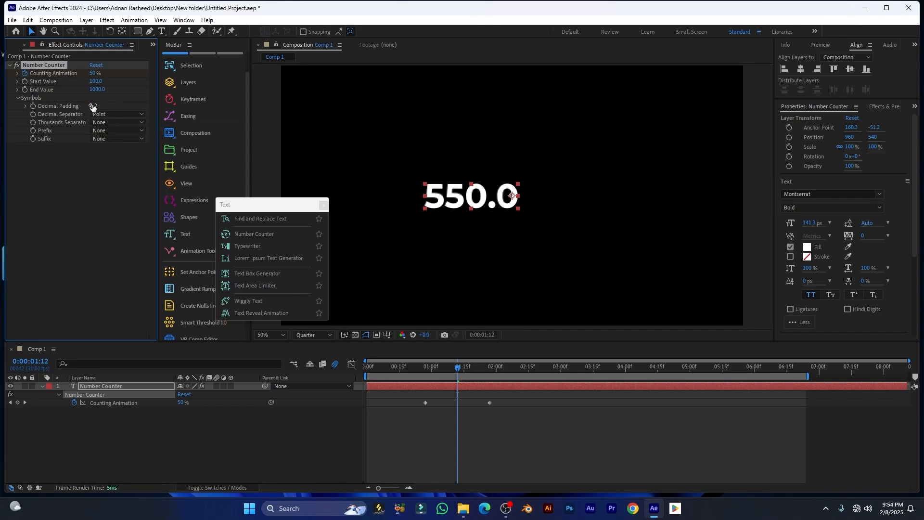
drag(91, 106, 102, 107)
Switch the decimal separator to Comma, then Space, and set decimal padding back to 0
click(104, 116)
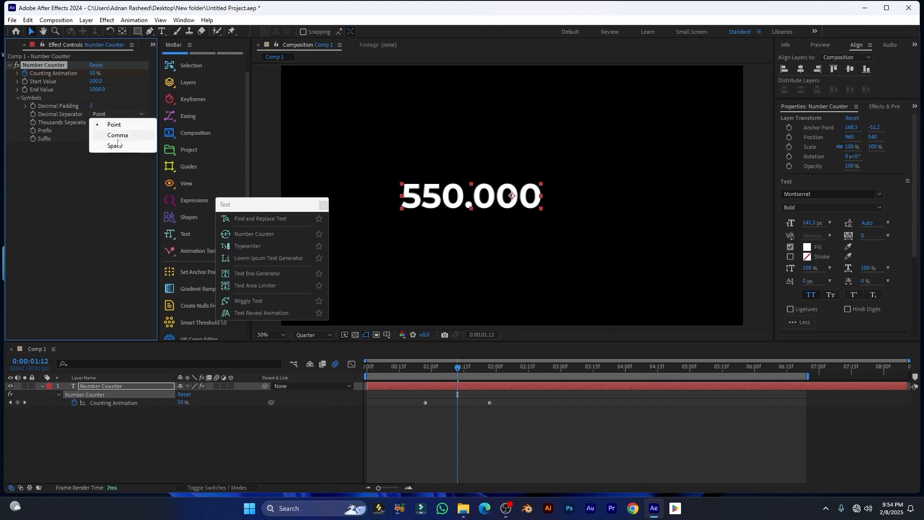
click(113, 136)
click(104, 114)
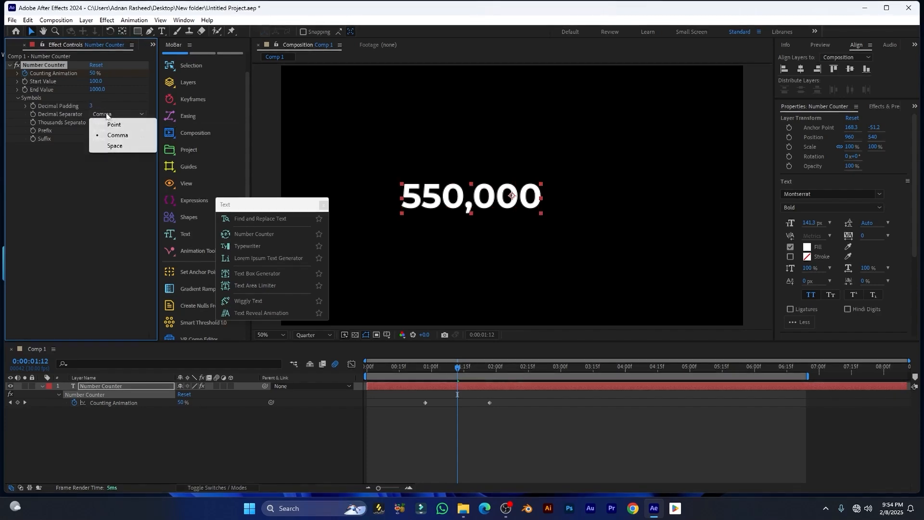
click(116, 146)
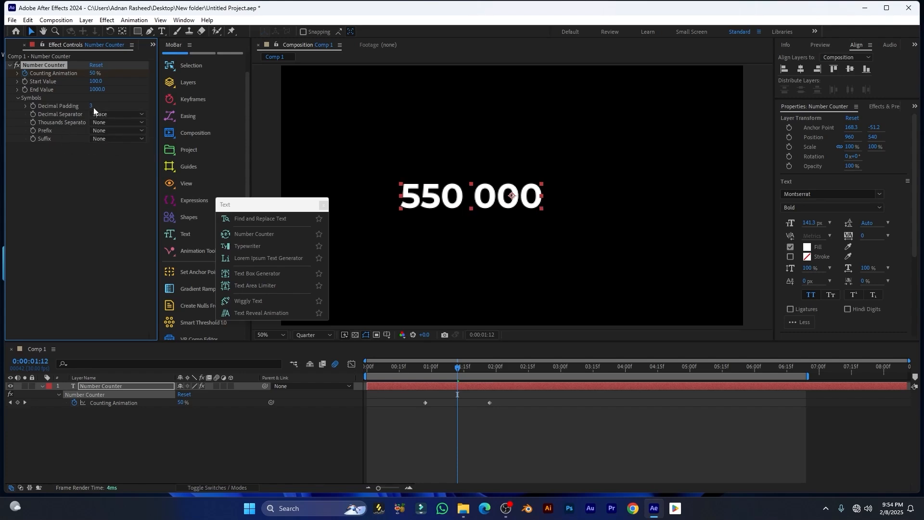
drag(88, 103, 21, 107)
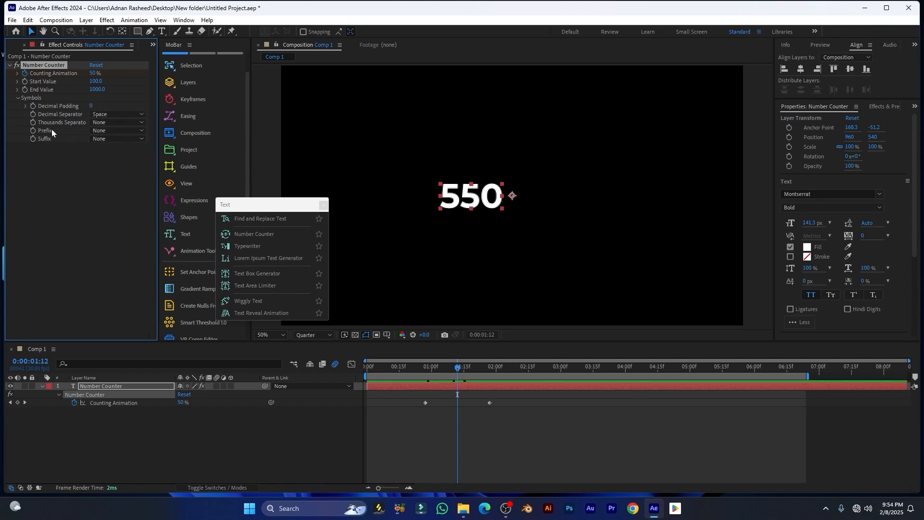
Set the counter's prefix to %, then back to None
click(114, 130)
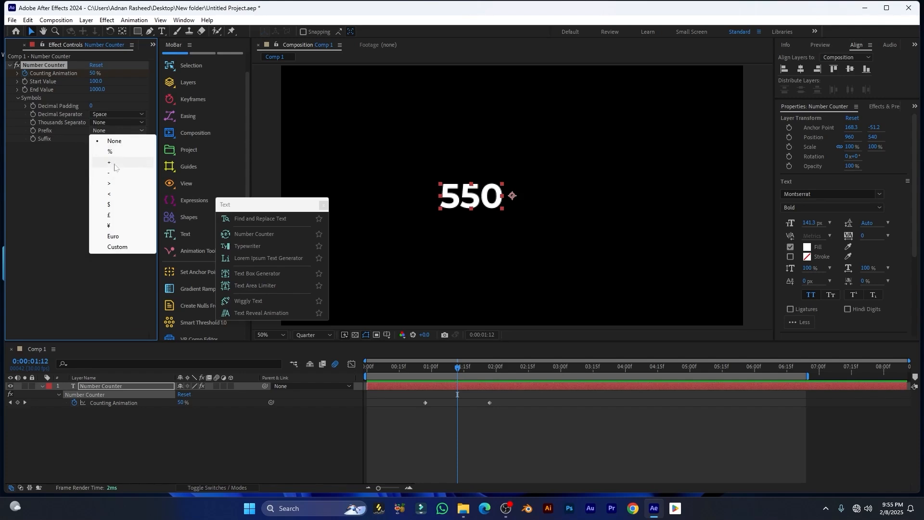
click(107, 153)
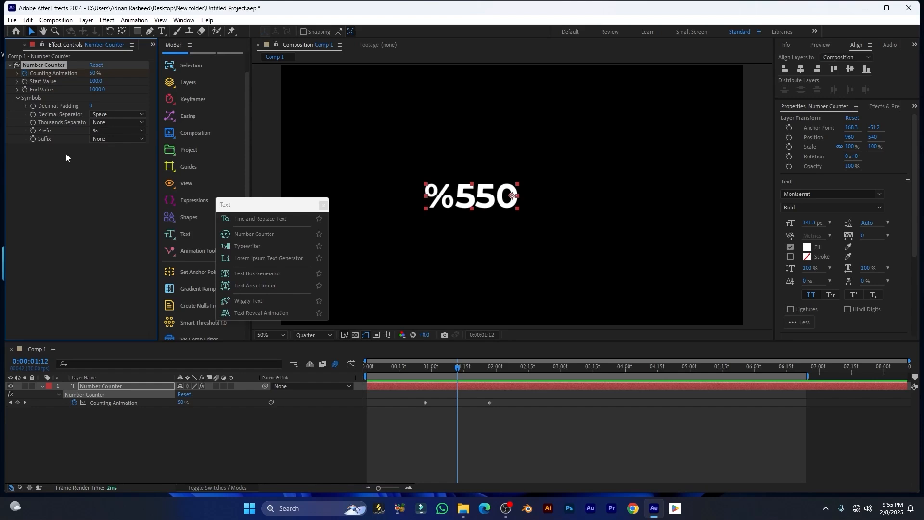
click(137, 139)
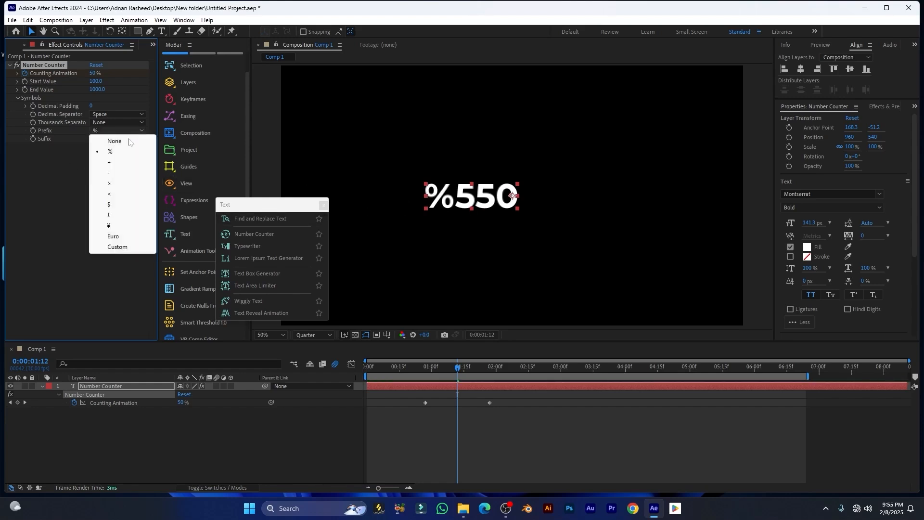
click(119, 141)
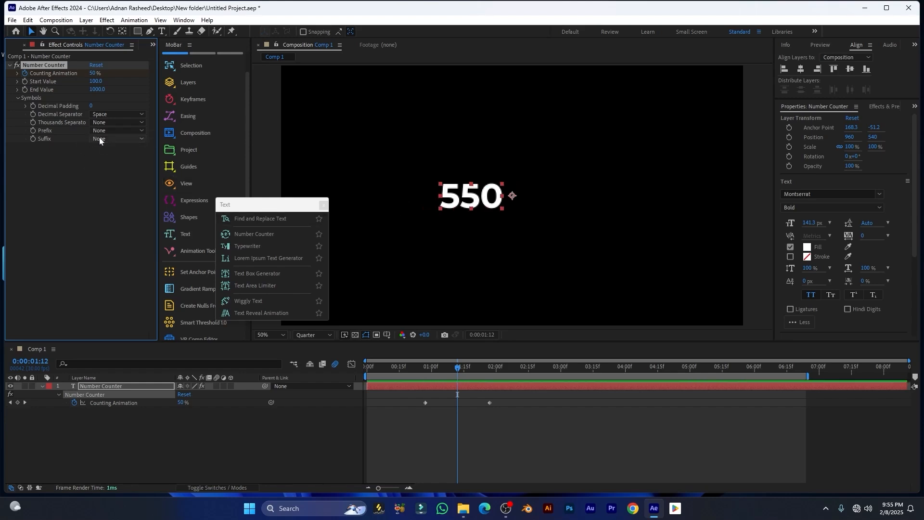
Change the counter's suffix to %, then $, and finally ¥
click(100, 138)
click(113, 160)
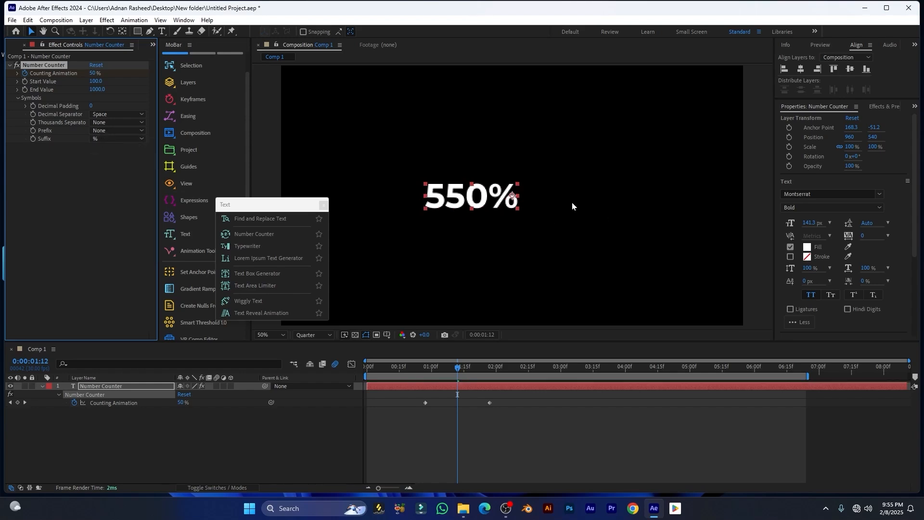
click(105, 139)
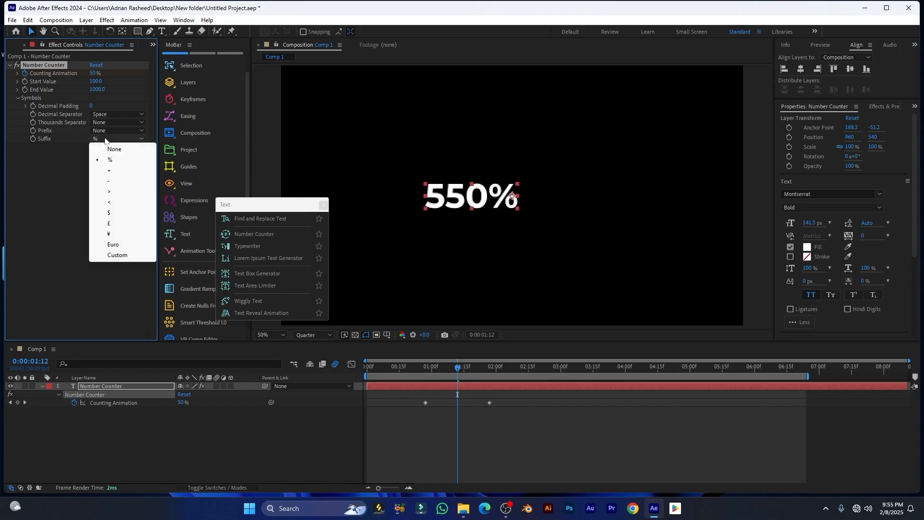
click(111, 212)
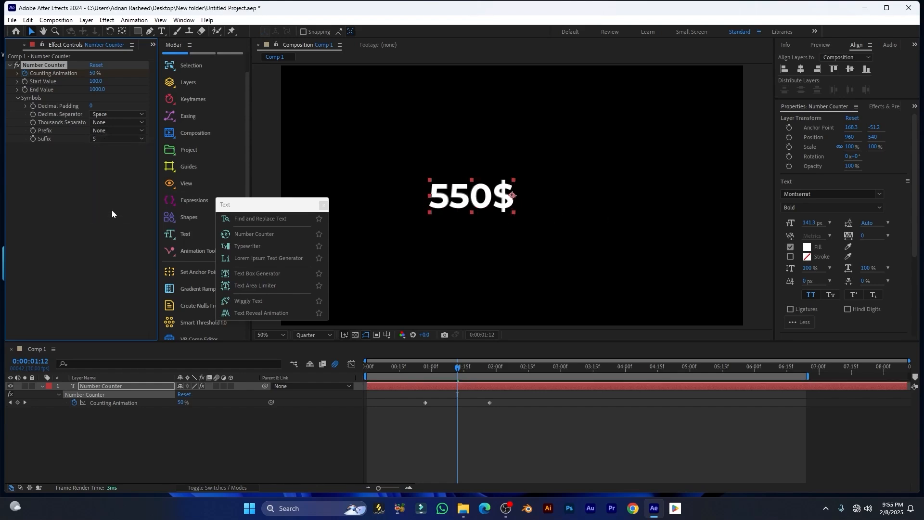
click(119, 139)
click(110, 235)
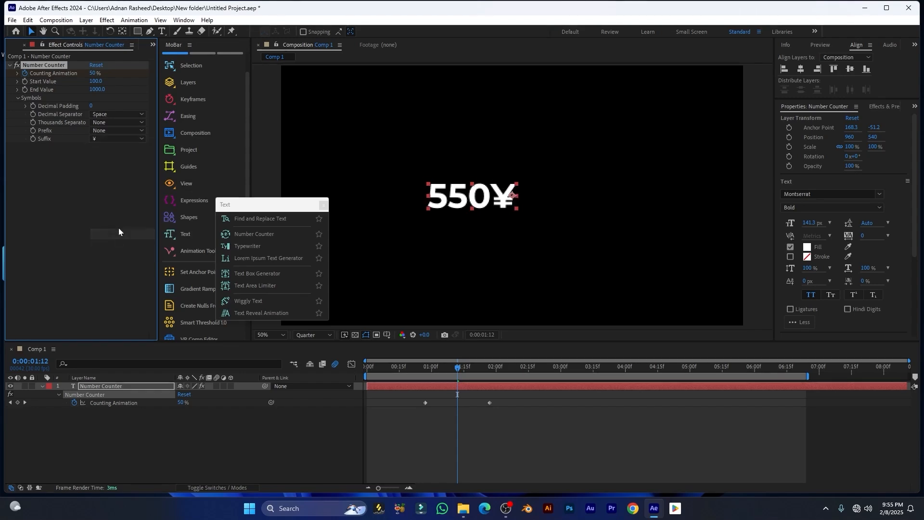
Preview the counter climbing from 0:21 to 640¥, then delete the Number Counter layer
drag(448, 370, 412, 378)
key(space)
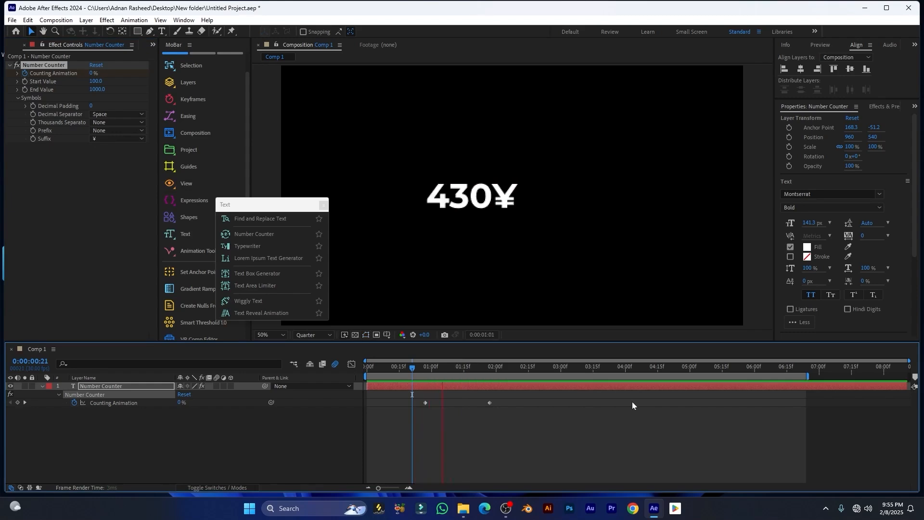
key(space)
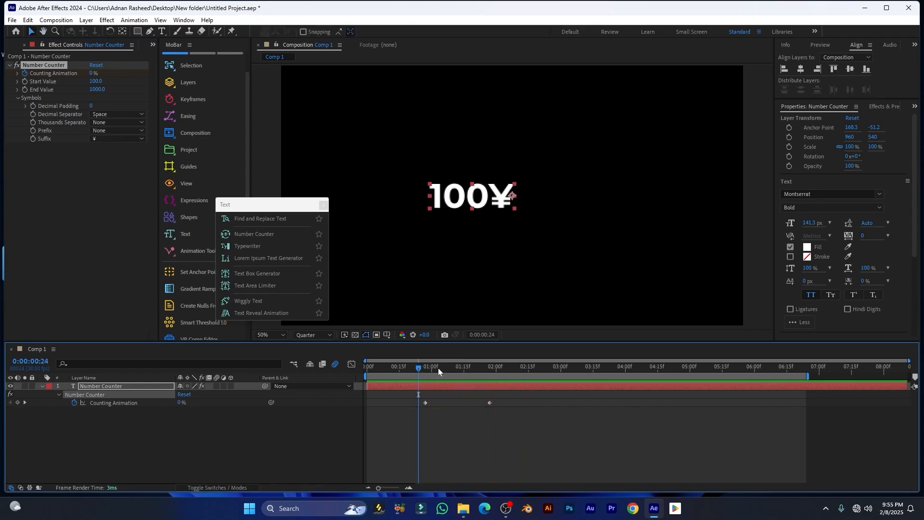
drag(414, 372, 464, 382)
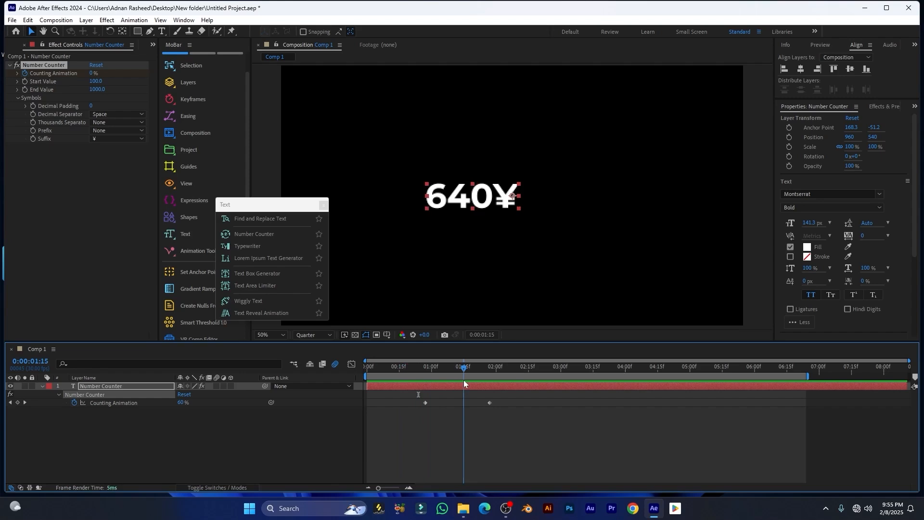
click(124, 386)
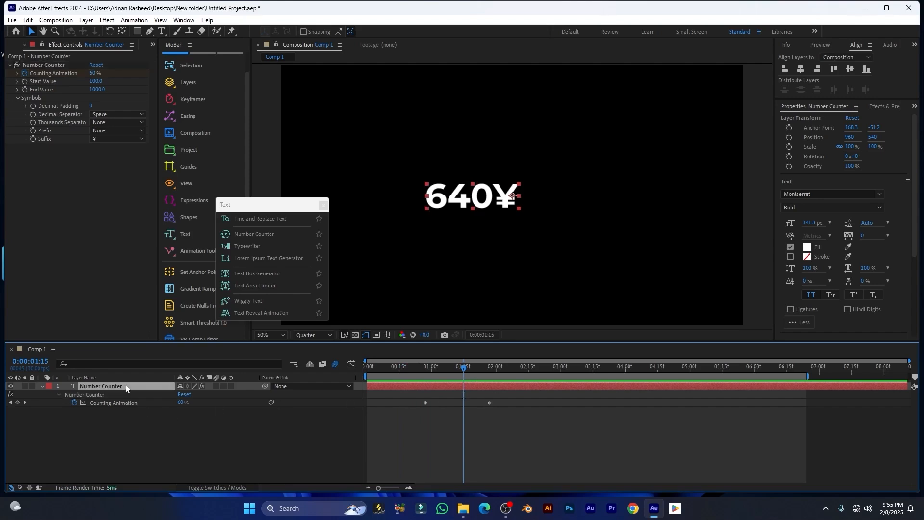
key(Delete)
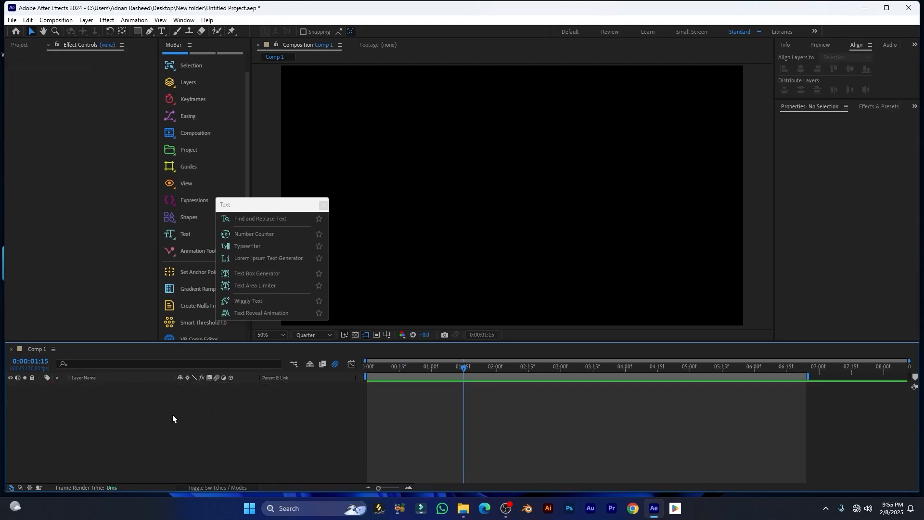
Create a MoBar Typewriter text layer with the person's name as its text
click(249, 246)
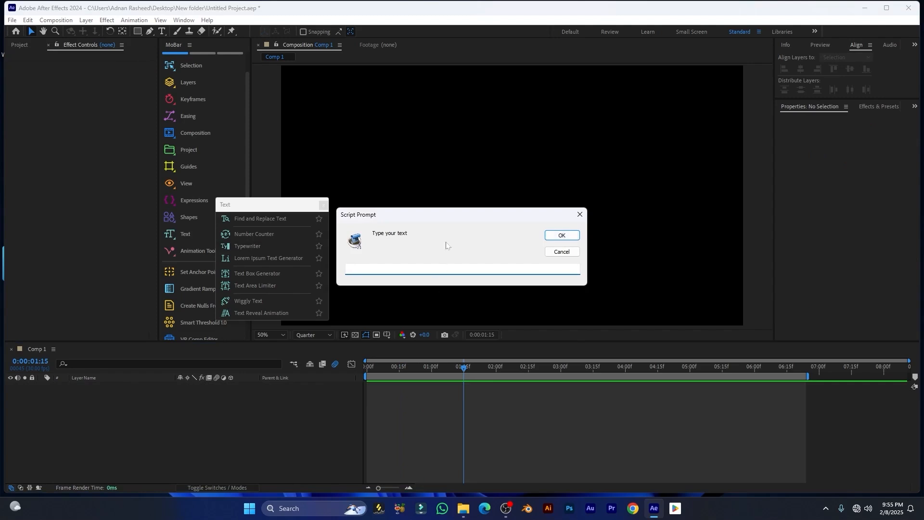
drag(462, 216, 477, 183)
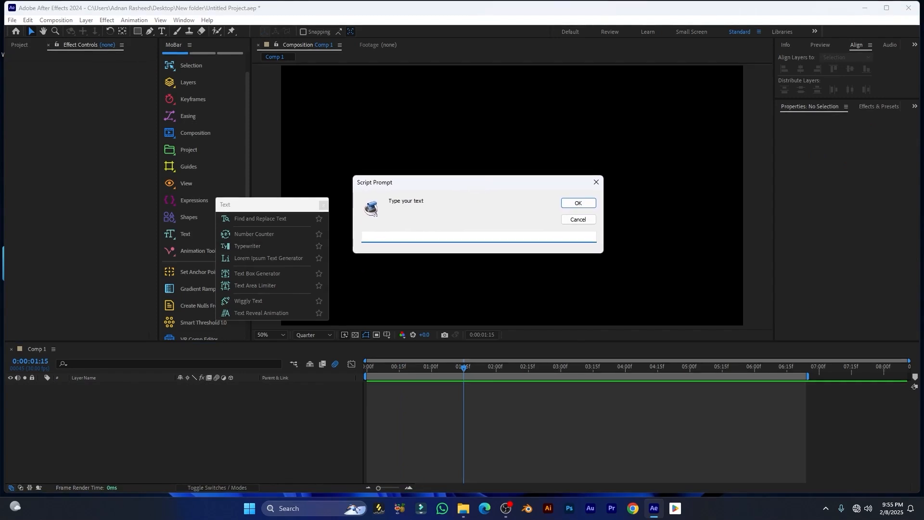
click(578, 207)
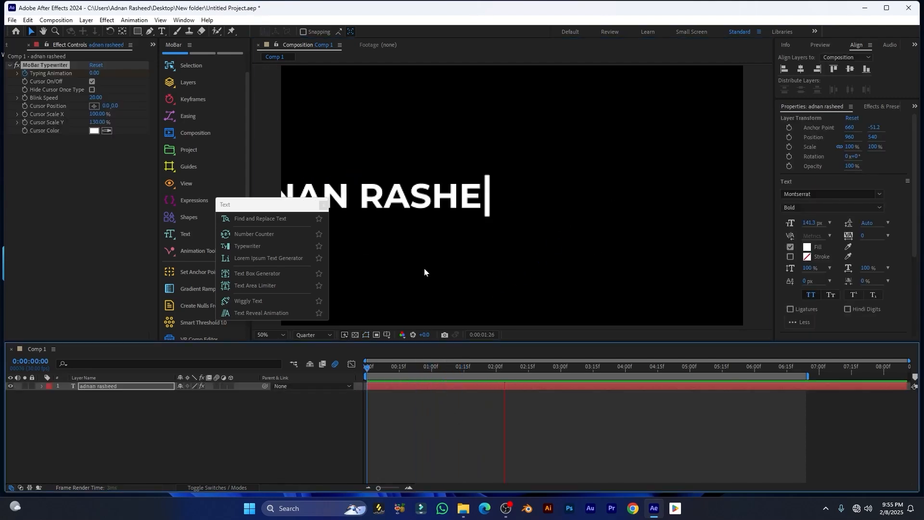
key(space)
Reset the name layer's transform, centre it horizontally and vertically, and preview the typing from the start
click(428, 386)
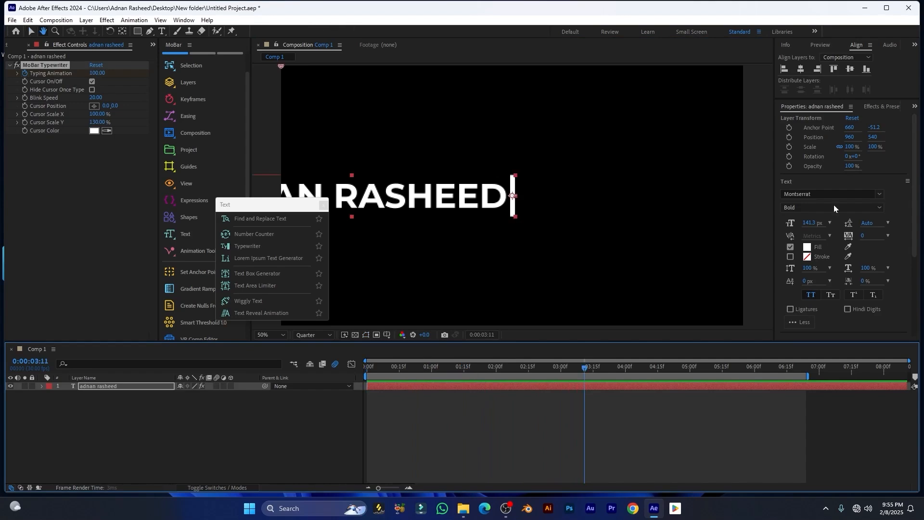
click(852, 118)
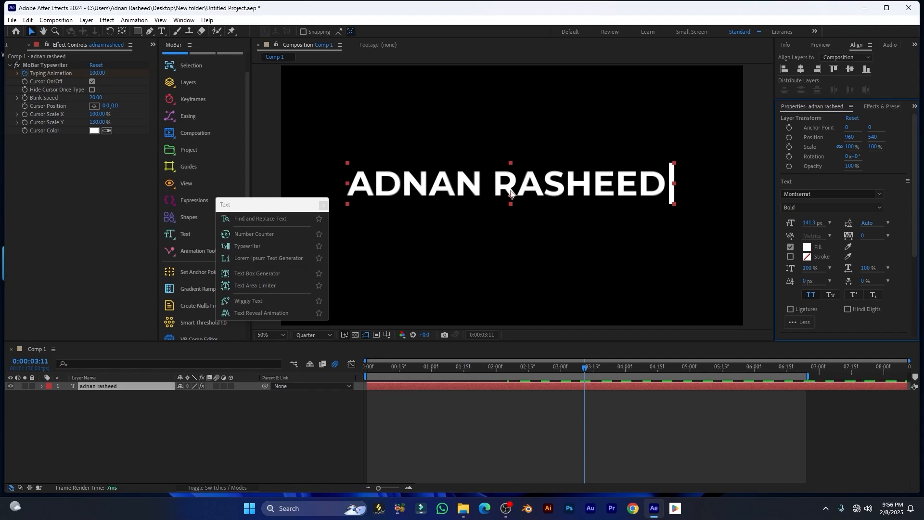
click(801, 70)
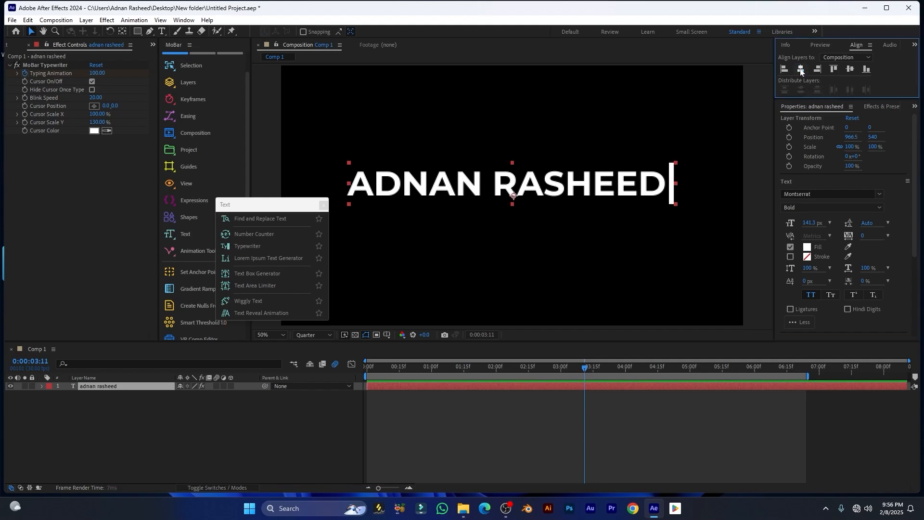
click(849, 70)
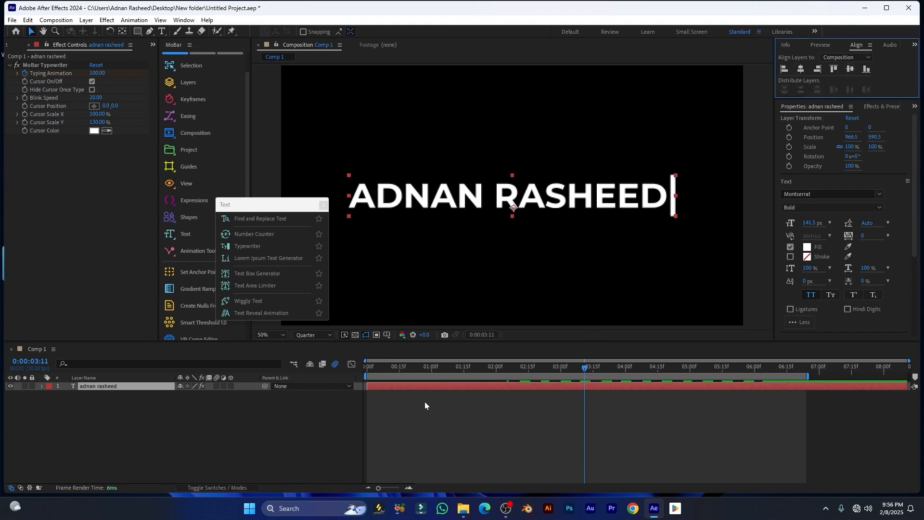
key(Home)
key(space)
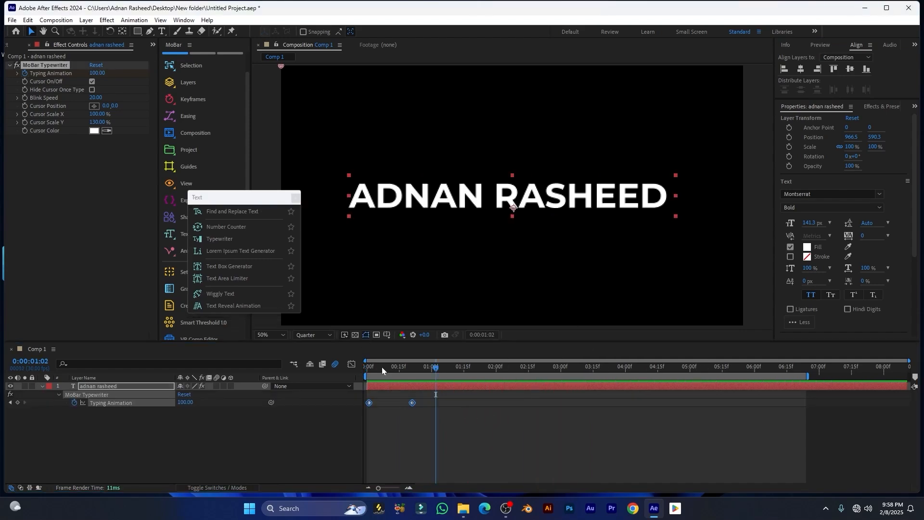
Scrub through the typing animation and turn off the blinking and end-of-typing cursor options
drag(382, 367, 418, 367)
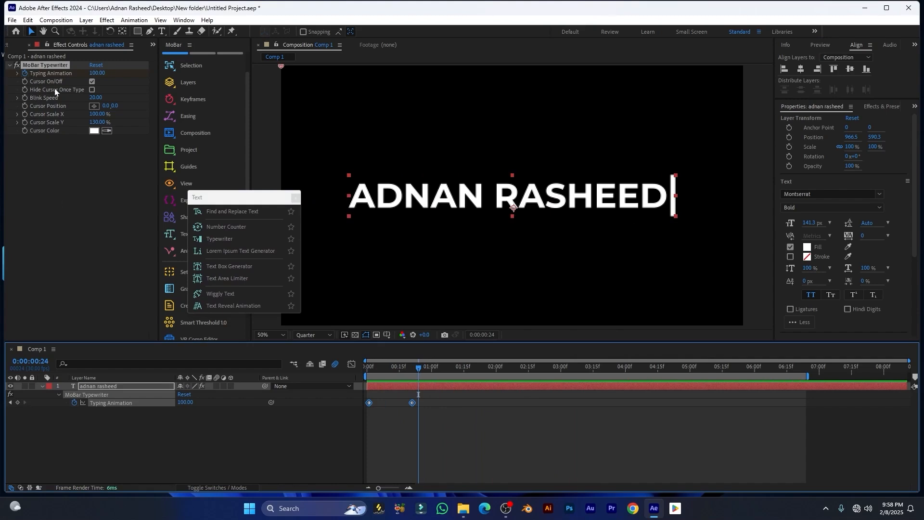
click(91, 83)
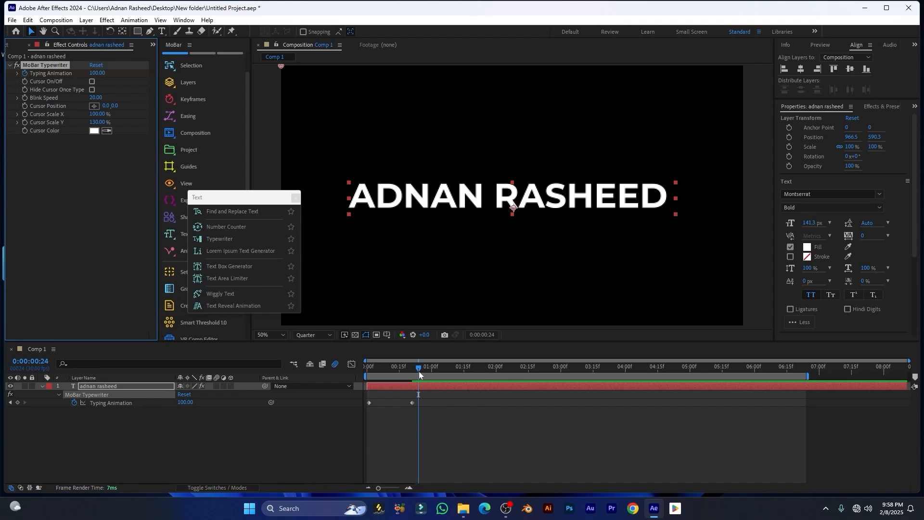
mouse_move(419, 371)
mouse_down()
mouse_move(395, 372)
mouse_move(434, 372)
mouse_up()
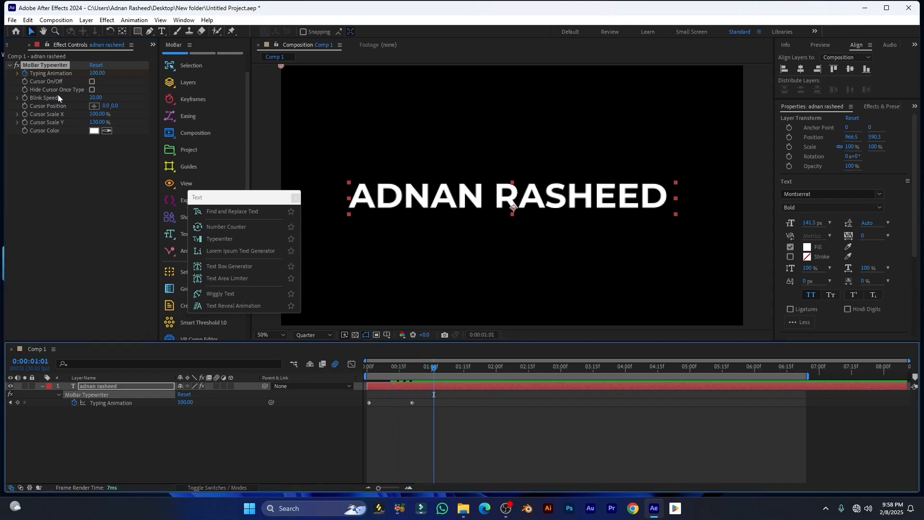
click(93, 90)
click(92, 90)
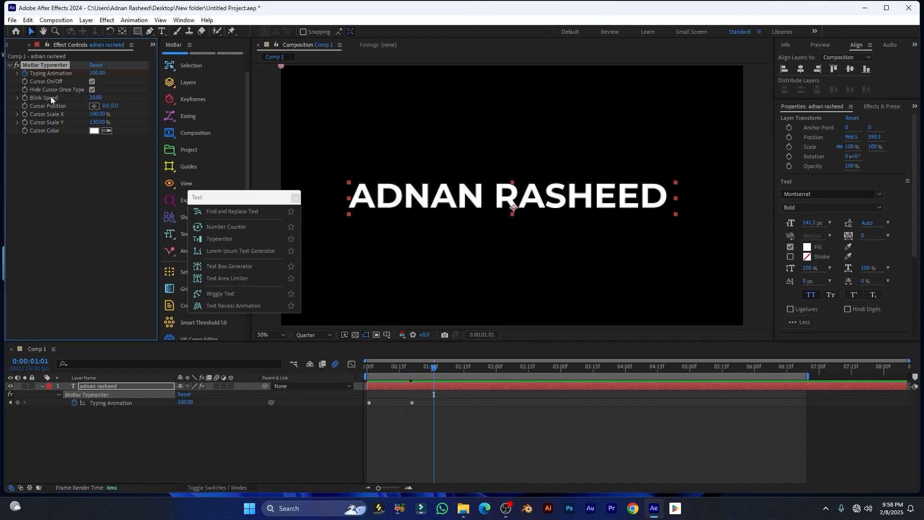
Preview the typewriter reveal from the first frame, then return to 0:00:00:17
click(350, 377)
key(Home)
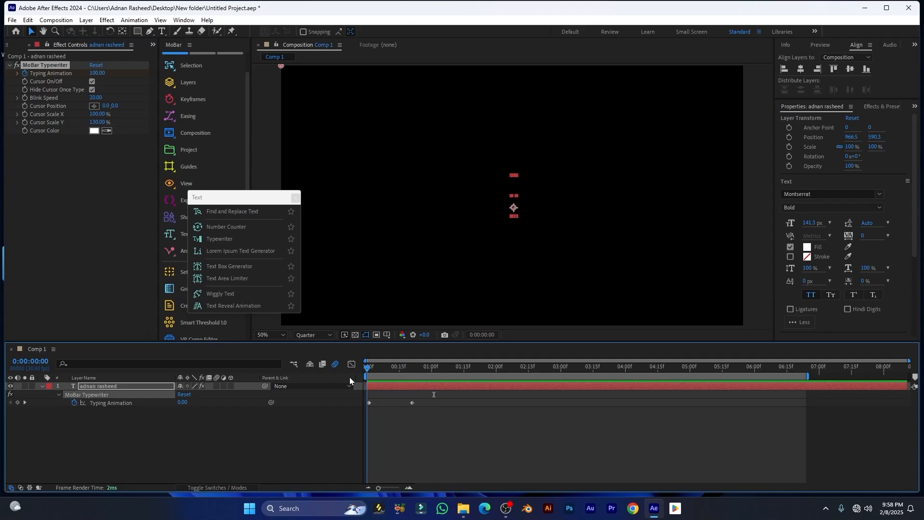
key(space)
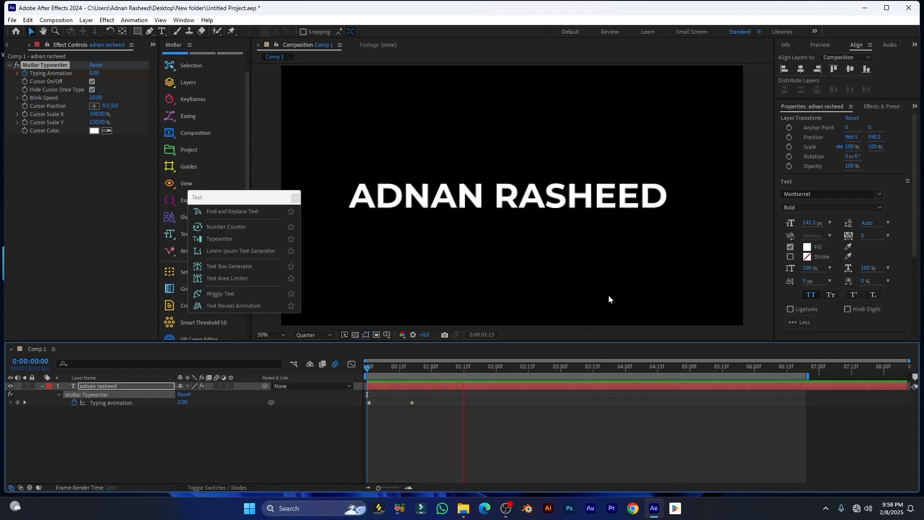
key(space)
mouse_move(396, 368)
mouse_down()
mouse_move(383, 368)
mouse_move(403, 368)
mouse_up()
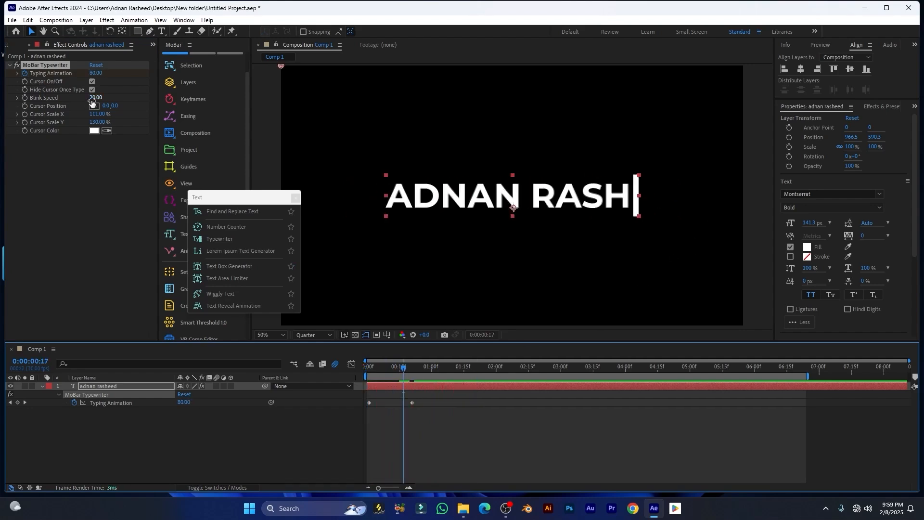
Widen the typing cursor to 129% and colour it magenta FF00D8
mouse_move(96, 114)
mouse_down()
mouse_move(107, 123)
mouse_move(81, 119)
mouse_move(94, 121)
mouse_up()
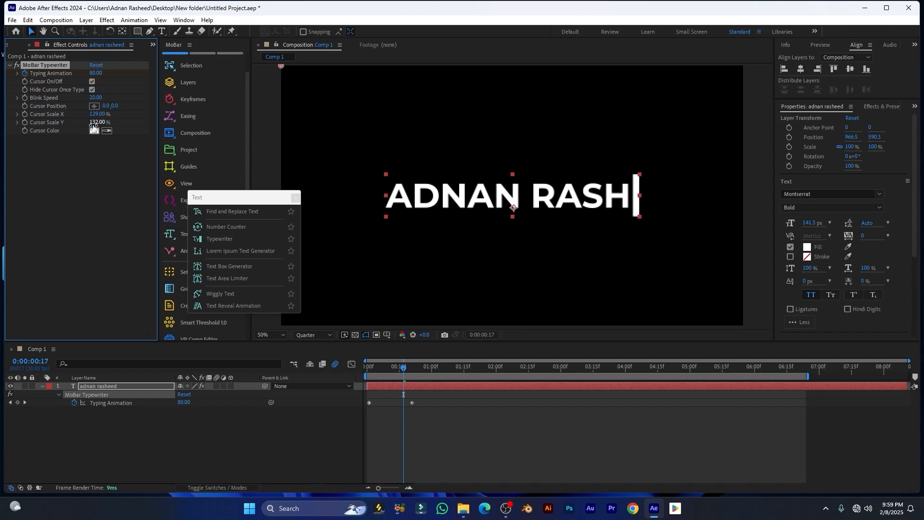
click(94, 130)
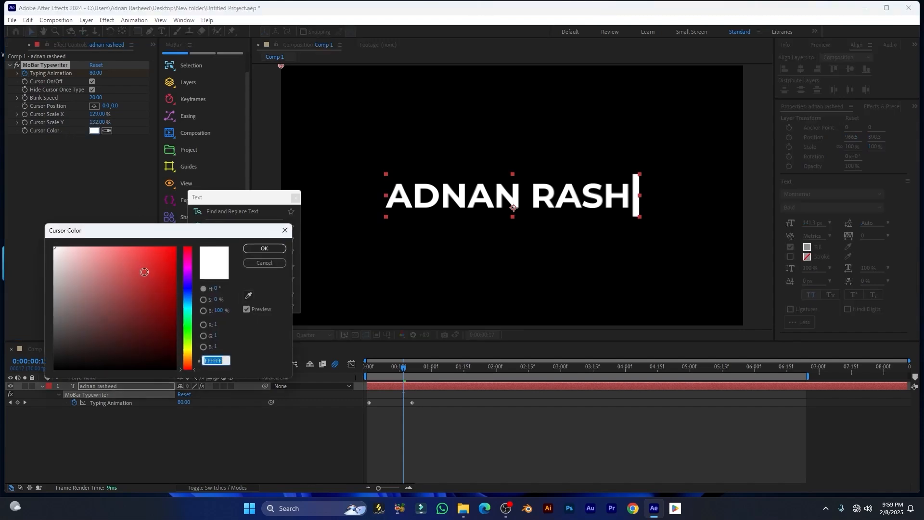
drag(188, 269, 195, 237)
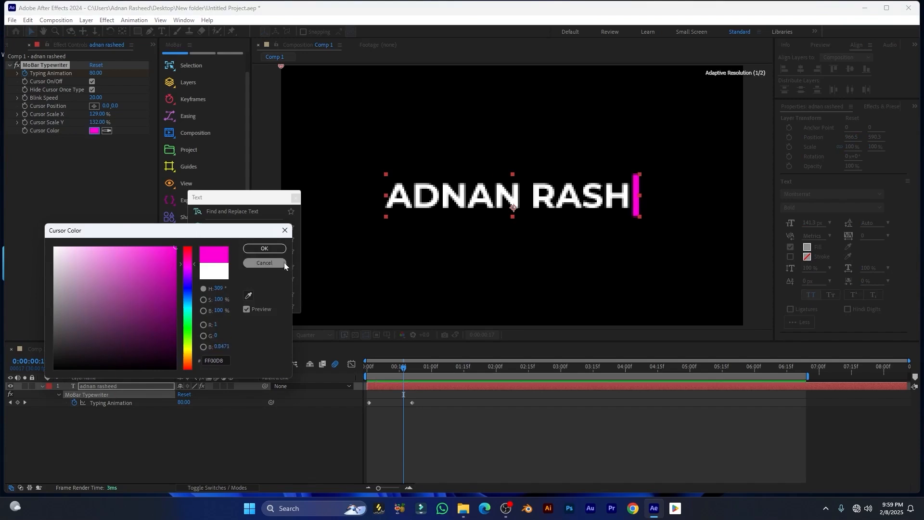
click(285, 264)
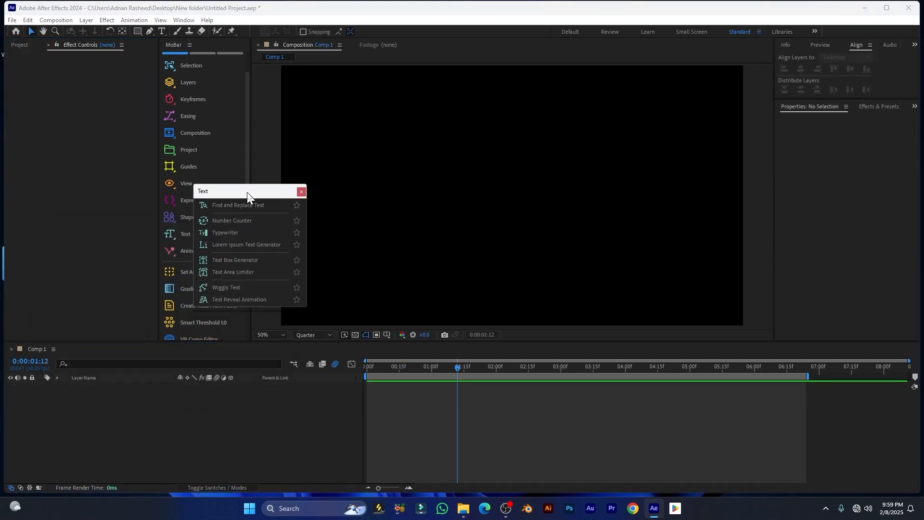
drag(247, 192, 253, 180)
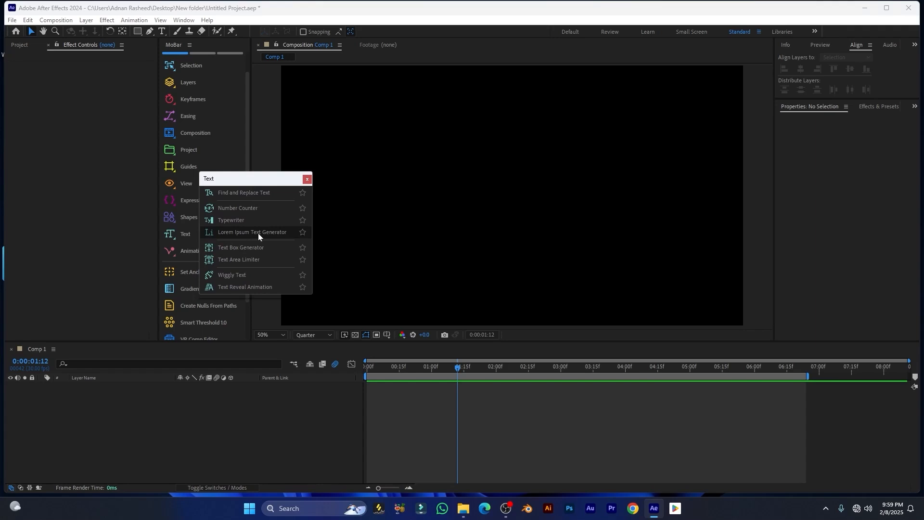
Generate a 'LOREM IPSUM DOLOR' text layer using Lorem Ipsum Generator's Words mode, starting with Lorem ipsum
click(258, 233)
drag(310, 185, 365, 147)
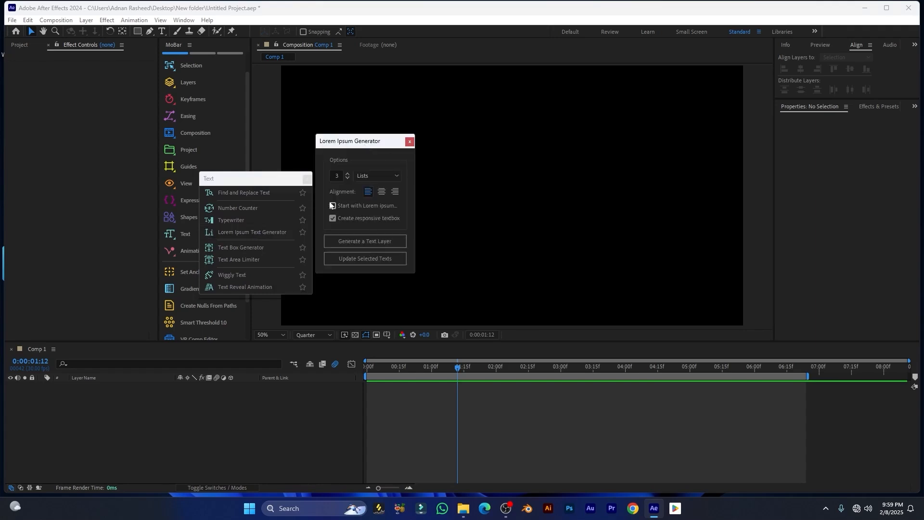
click(380, 177)
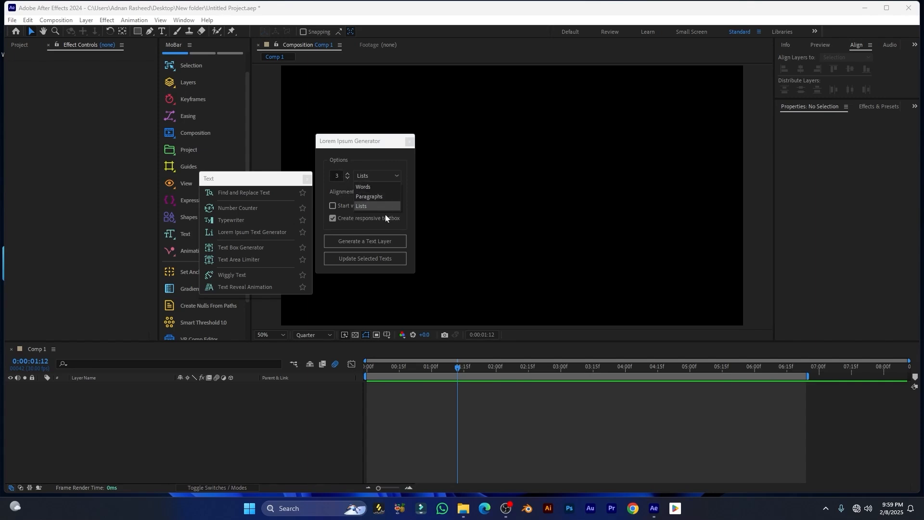
click(357, 188)
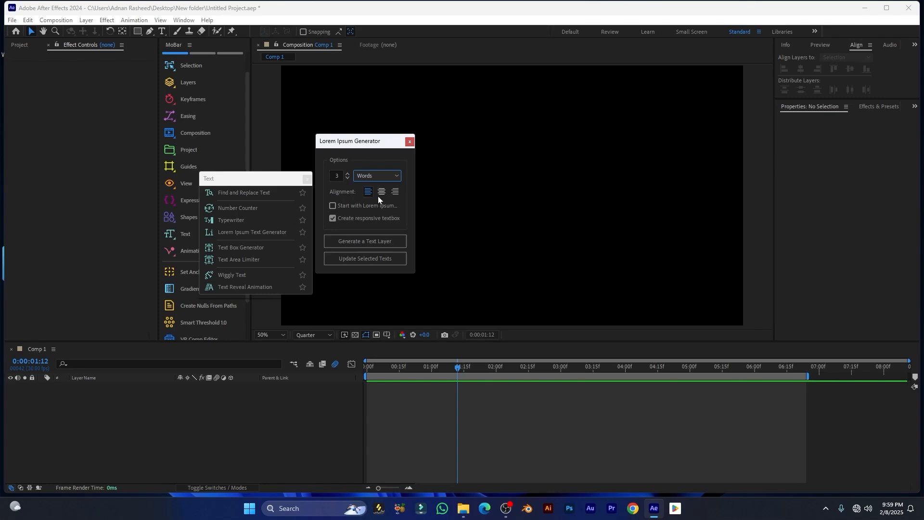
click(335, 206)
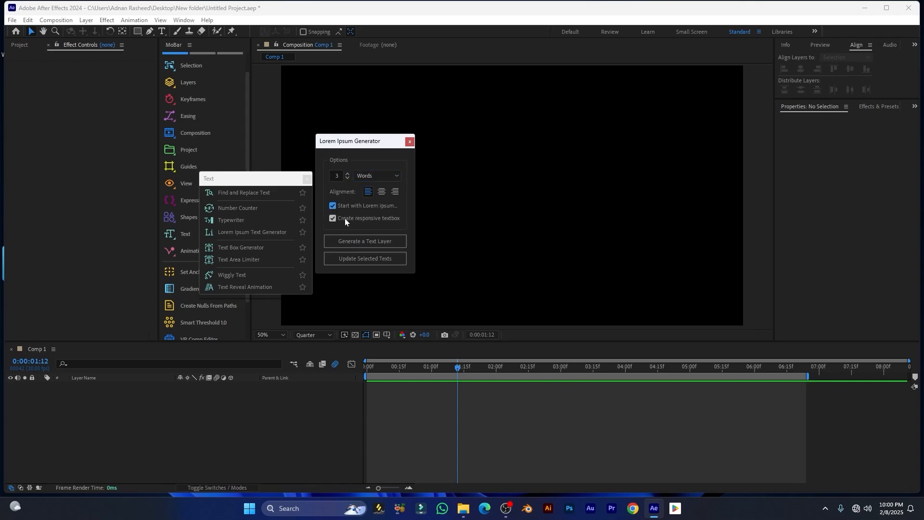
click(345, 205)
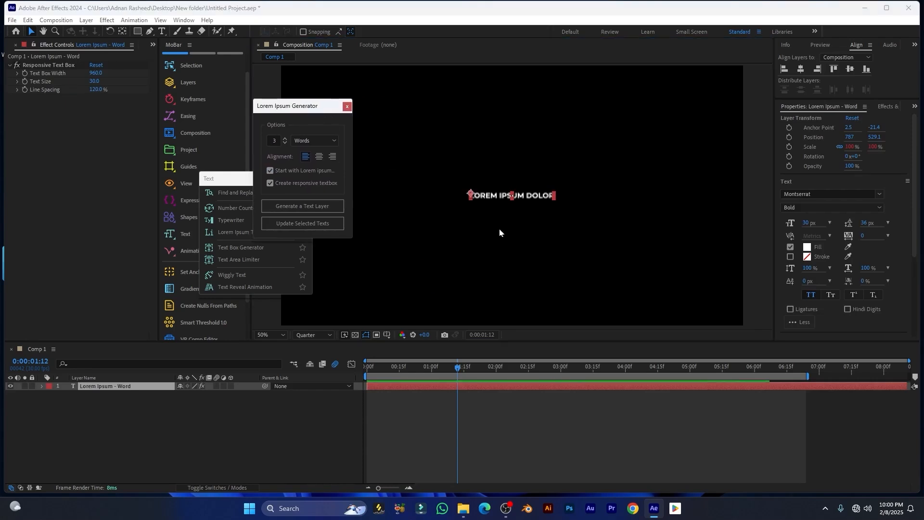
Switch the generator to Paragraphs and update the 'Lorem Ipsum - Word' layer with three paragraphs
scroll(515, 212, up, 4)
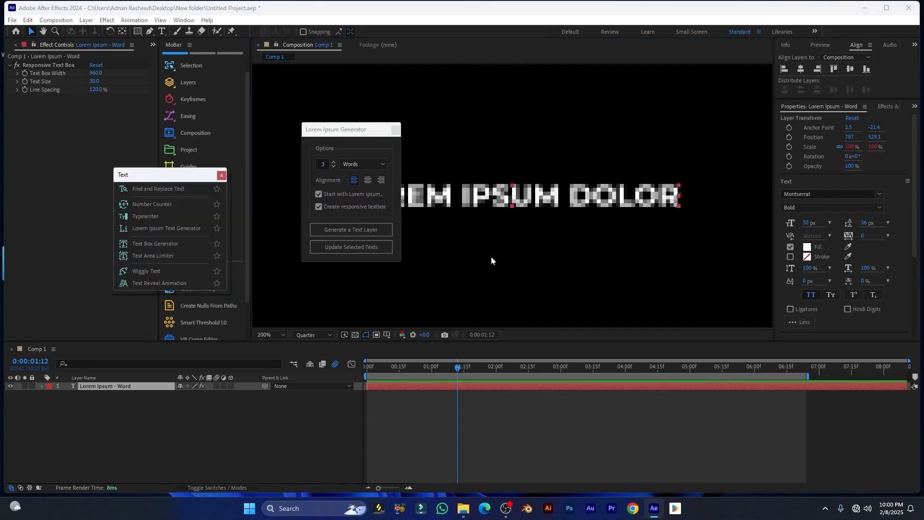
drag(352, 134, 319, 137)
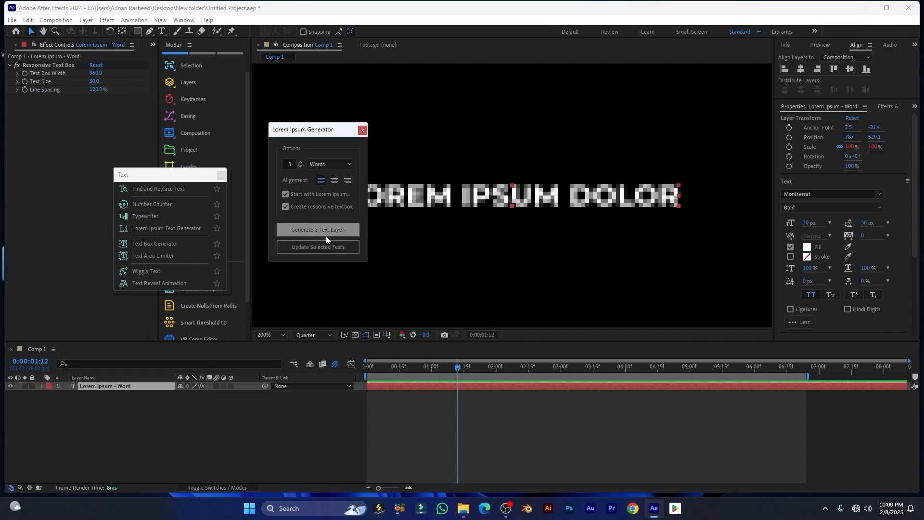
click(329, 163)
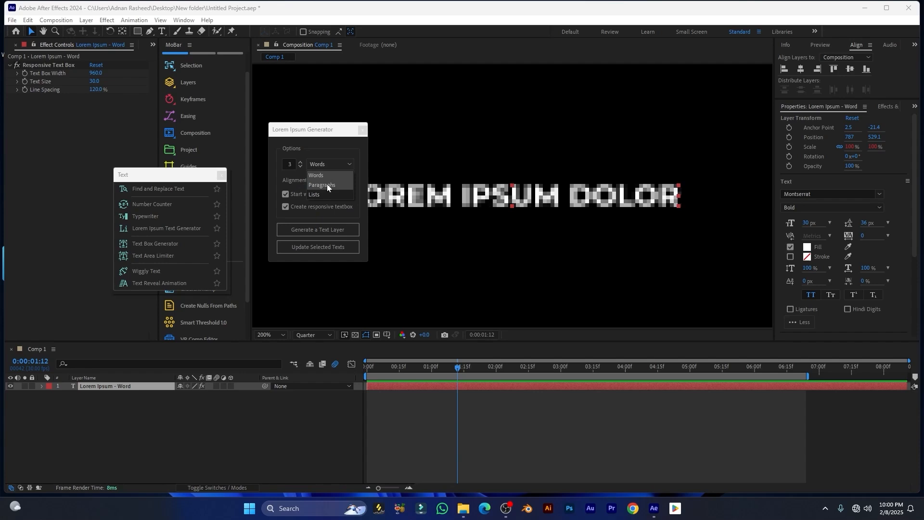
click(332, 185)
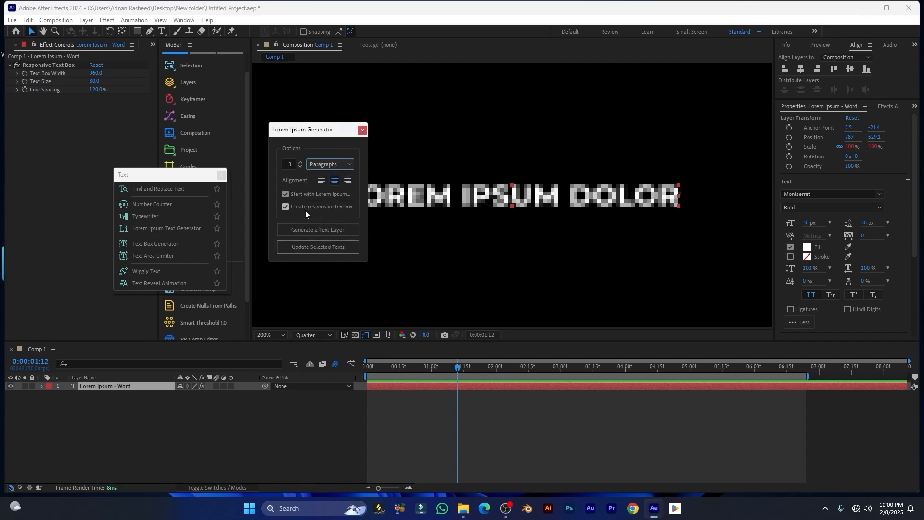
click(308, 247)
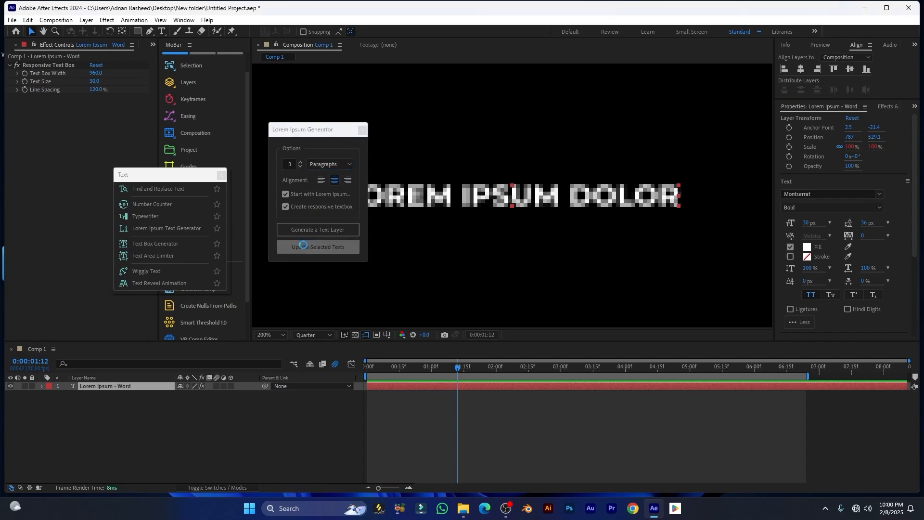
scroll(504, 205, down, 6)
scroll(457, 210, up, 2)
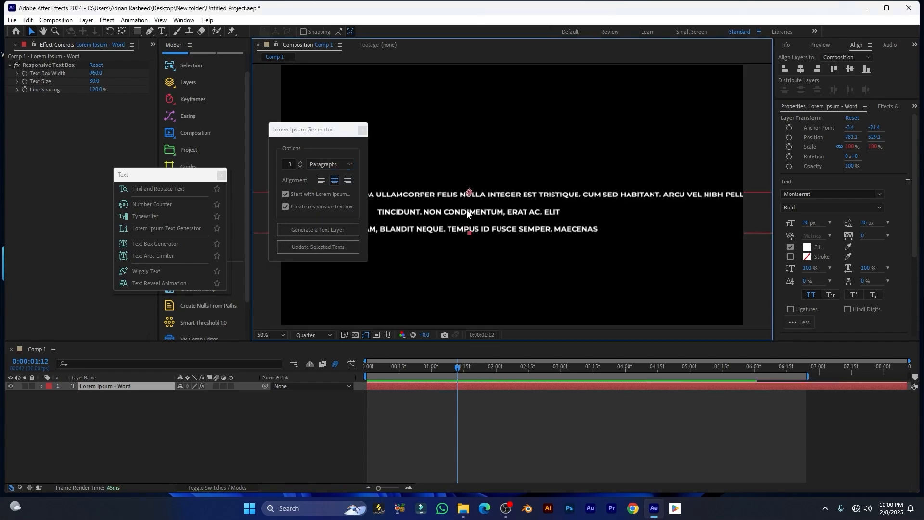
scroll(464, 215, down, 2)
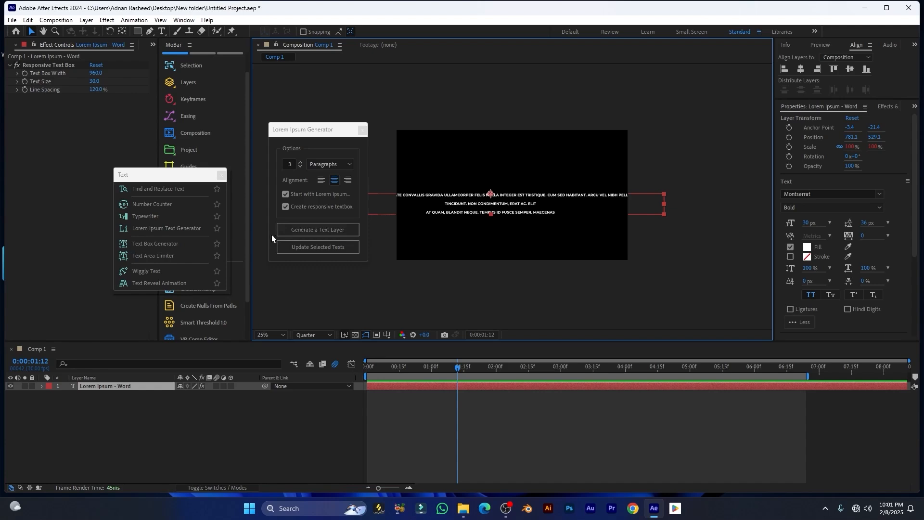
Close the Lorem Ipsum Generator and narrow the text box width to 833
click(362, 129)
scroll(504, 227, up, 2)
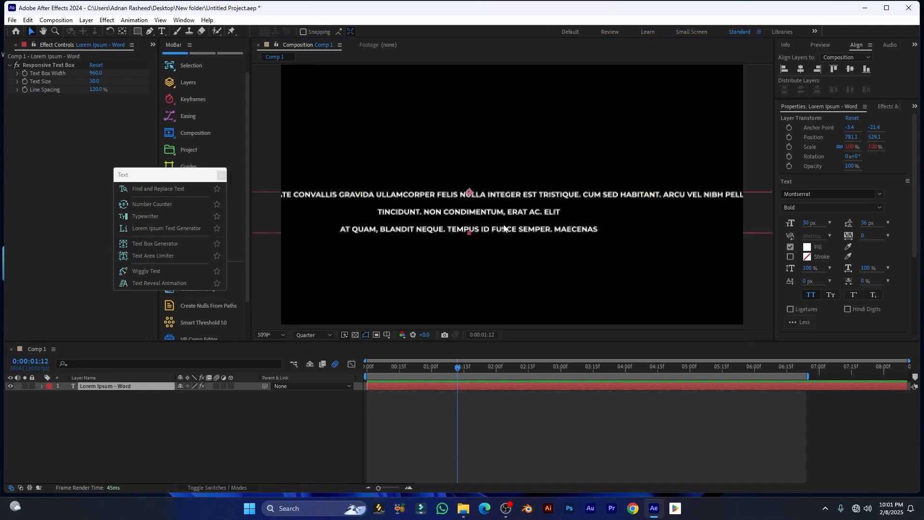
scroll(484, 221, down, 1)
drag(94, 73, 29, 80)
Enlarge the paragraph text to 40.8 and set line spacing to 148.9%
scroll(485, 193, down, 2)
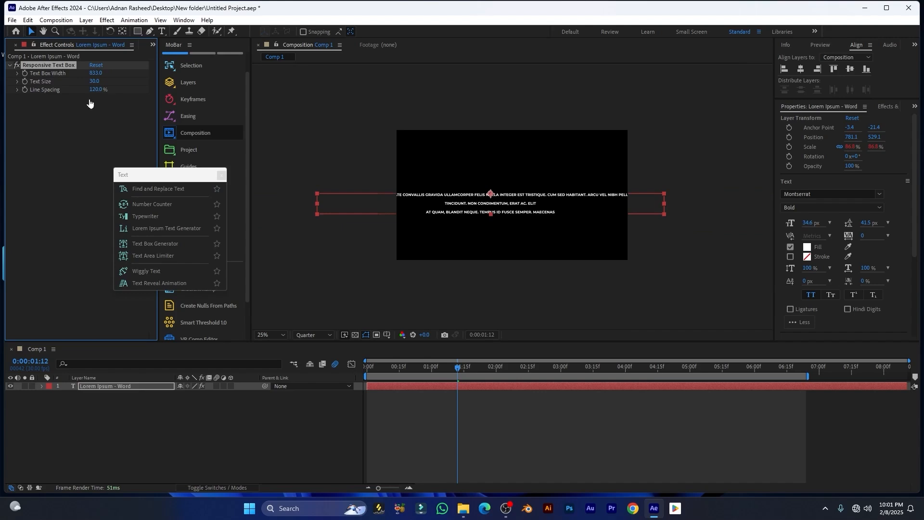
scroll(392, 200, up, 2)
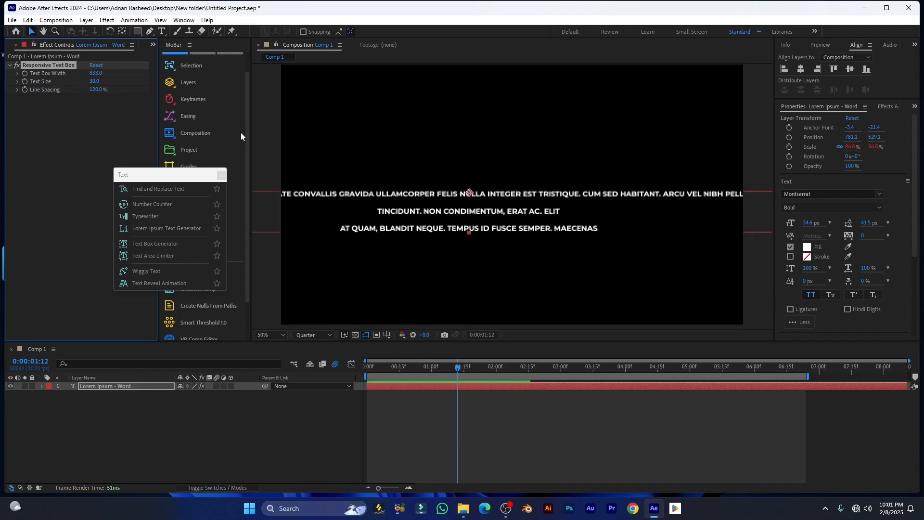
drag(97, 81, 35, 98)
click(97, 82)
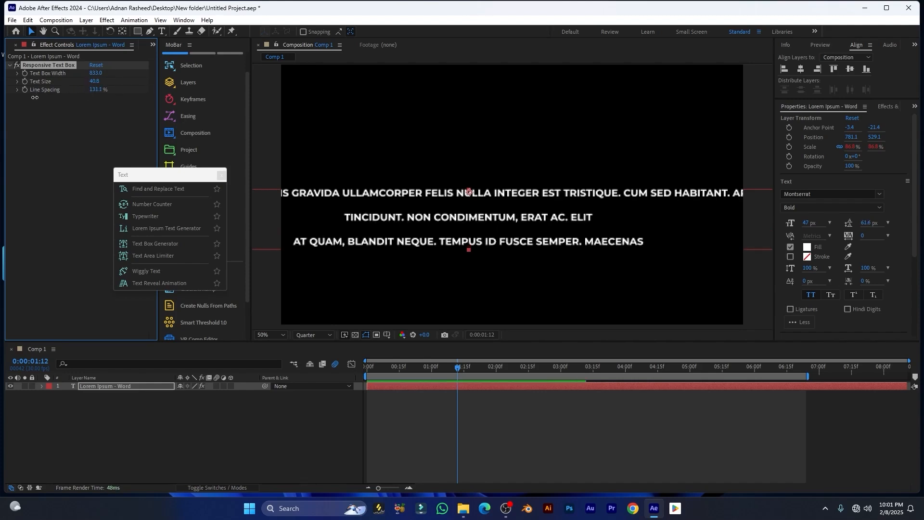
drag(126, 92, 251, 95)
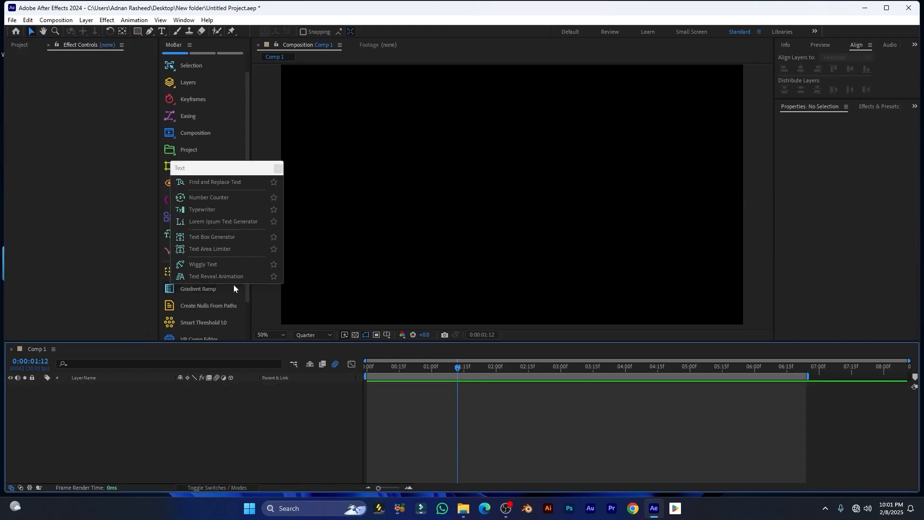
Create a 'Text animation' title with a Text Box Generator backplate and reset its anchor point
click(213, 238)
text(Text )
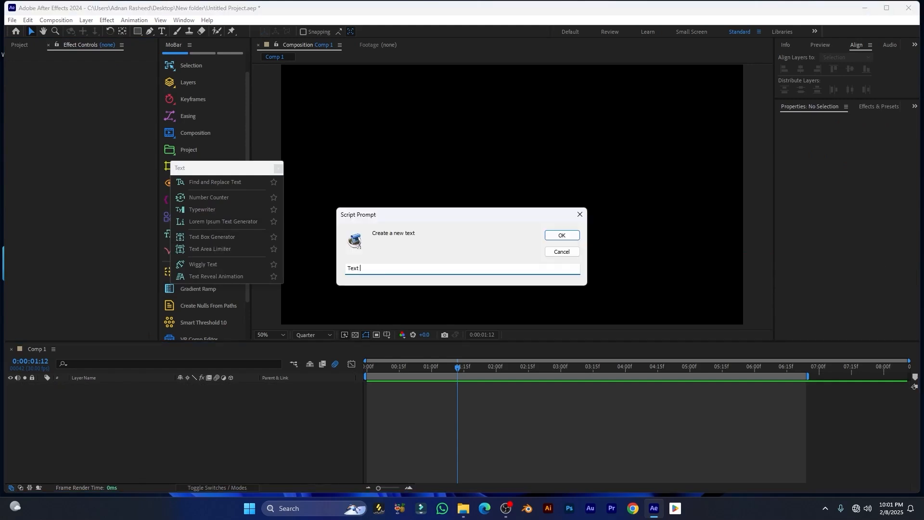
text(animation)
key(Return)
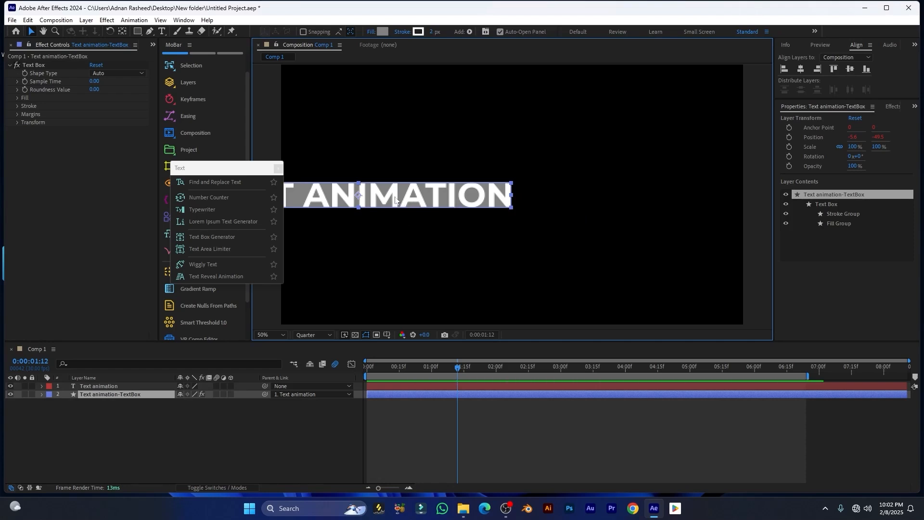
click(101, 386)
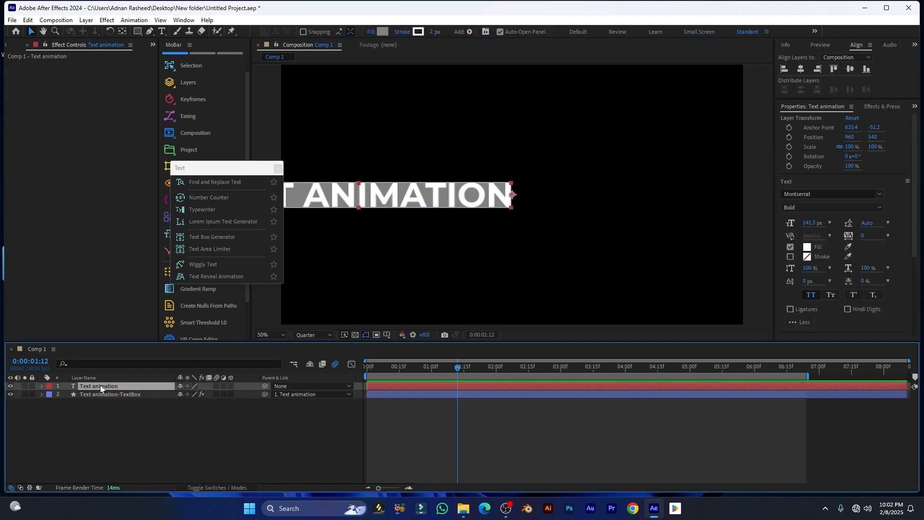
click(853, 118)
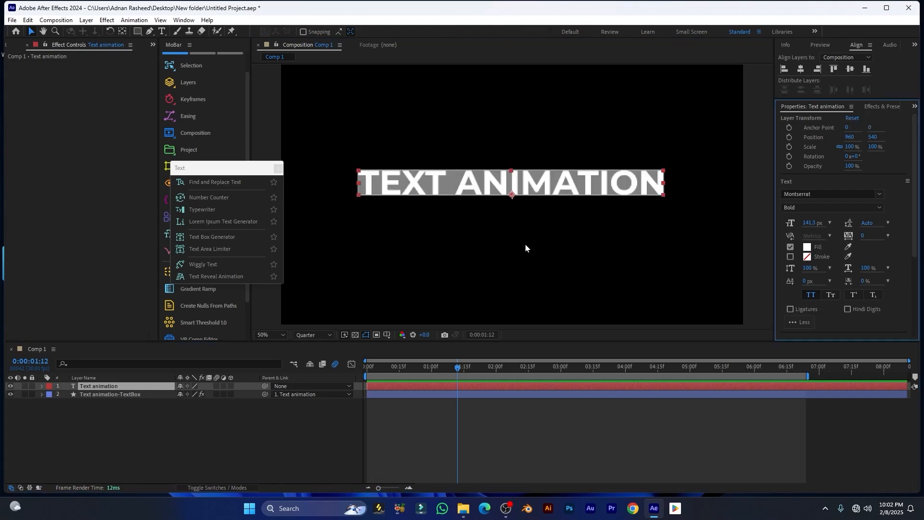
Set the text box Shape Type to Auto and round its corners to 40.18
key(ctrl+Down)
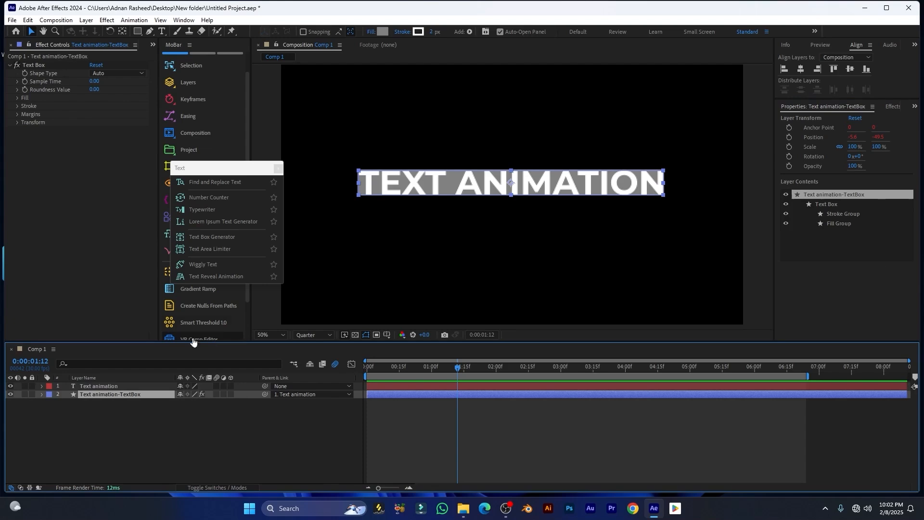
click(116, 74)
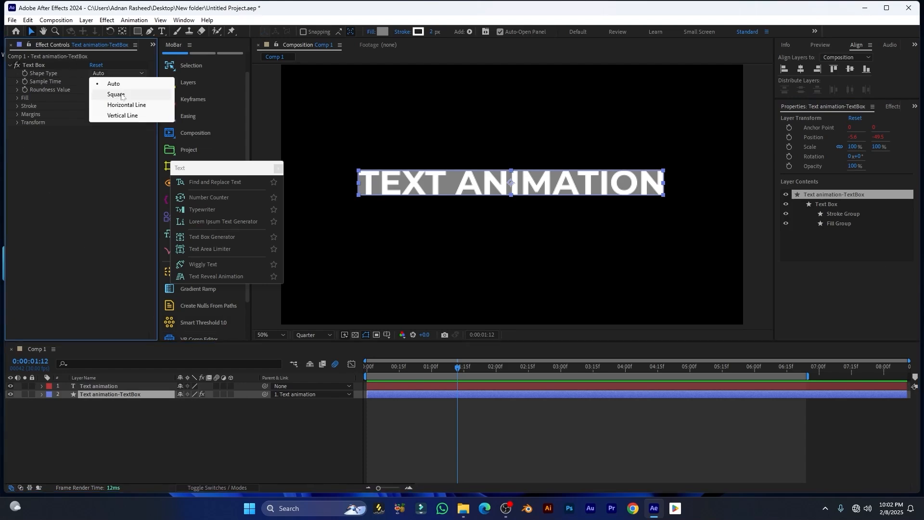
click(119, 95)
click(118, 73)
click(18, 82)
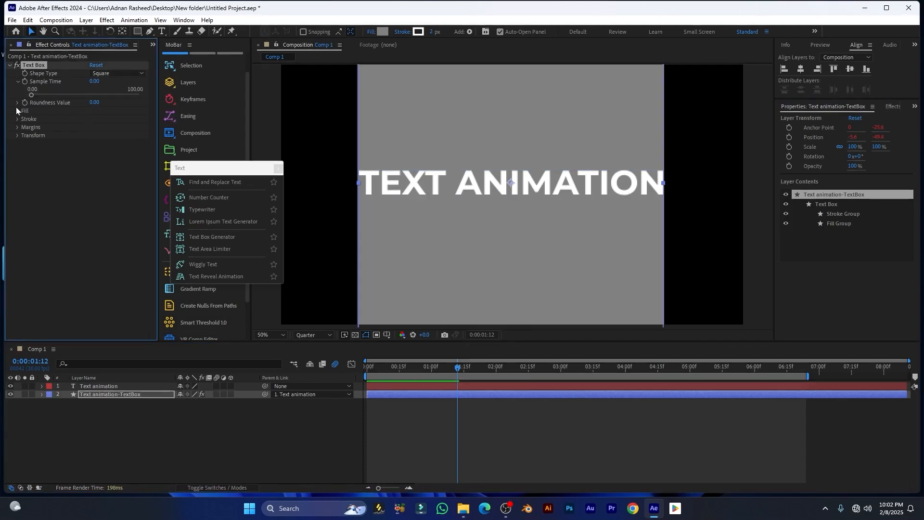
click(17, 104)
click(114, 72)
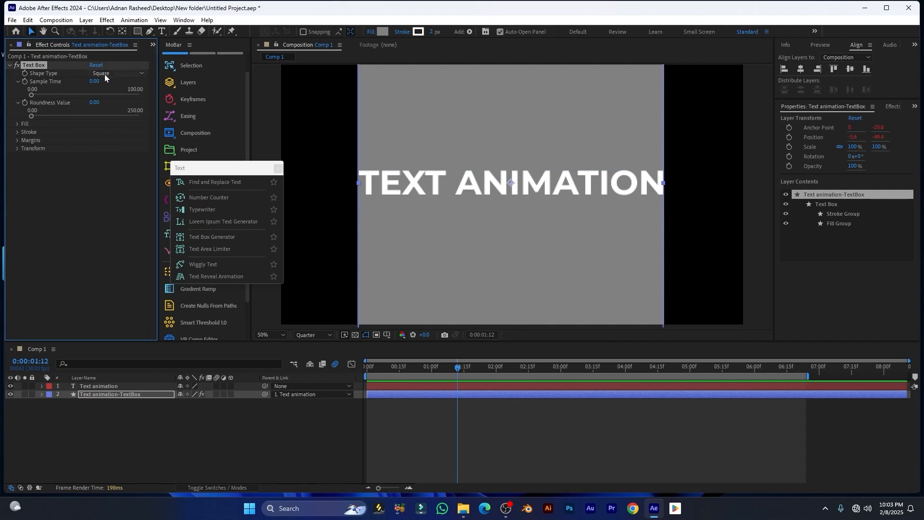
click(131, 83)
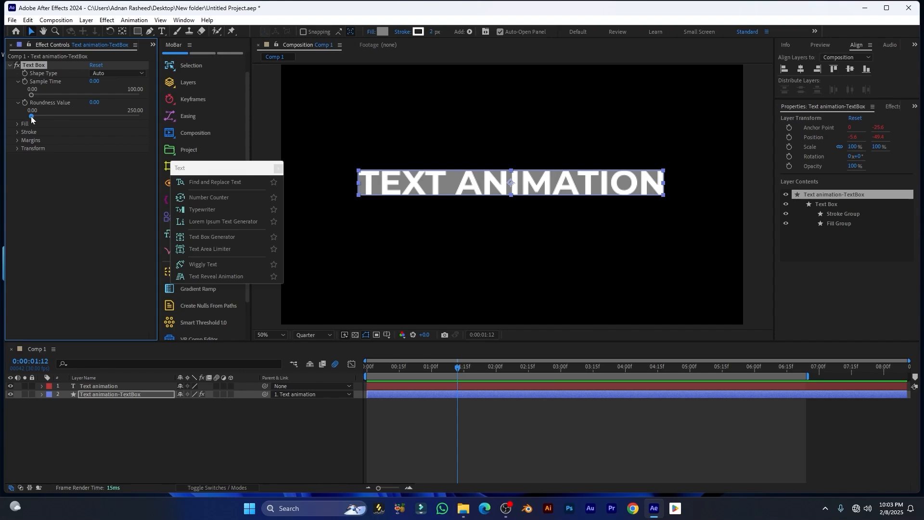
drag(30, 117, 48, 114)
Set the box margins to 43 left, 31 right, 41 top, 45 bottom
click(16, 125)
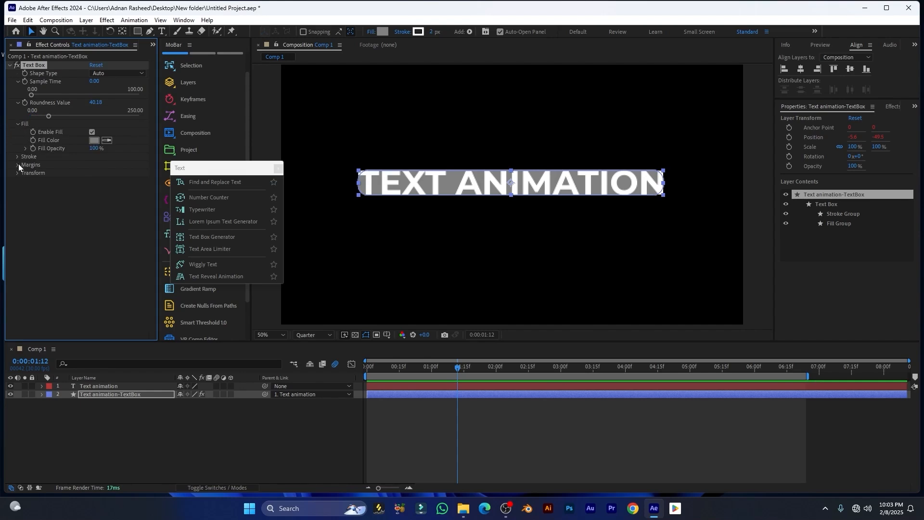
click(16, 164)
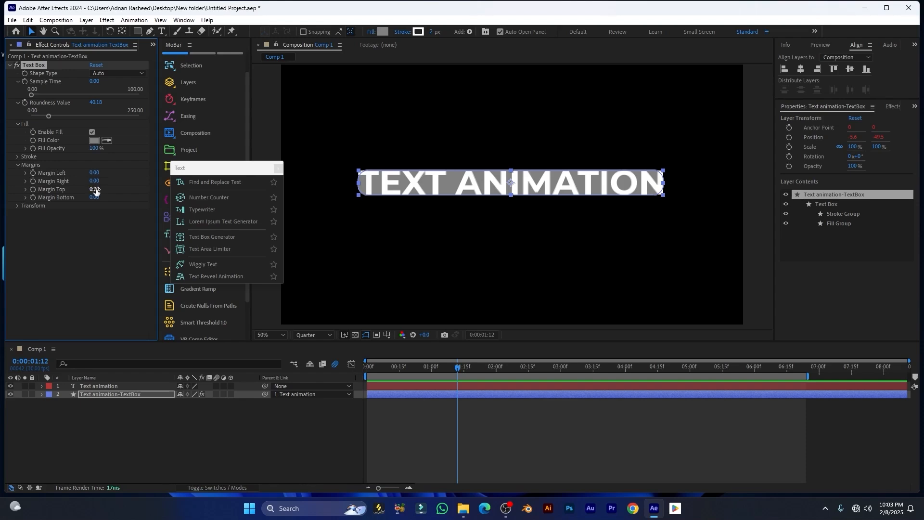
mouse_move(95, 190)
mouse_down()
mouse_move(107, 190)
mouse_move(102, 197)
mouse_move(106, 182)
mouse_move(94, 174)
mouse_move(113, 174)
mouse_move(99, 189)
mouse_up()
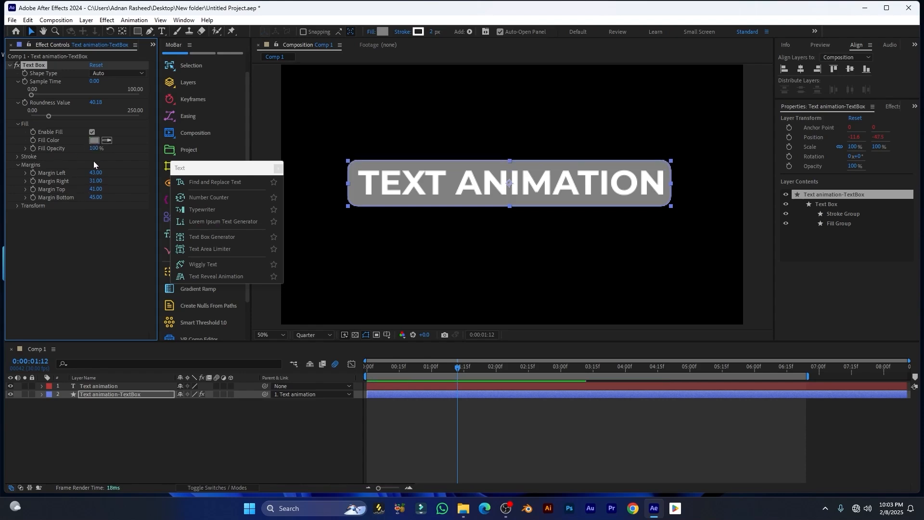
Recolour the text box fill to a vivid, slightly darker magenta
click(92, 141)
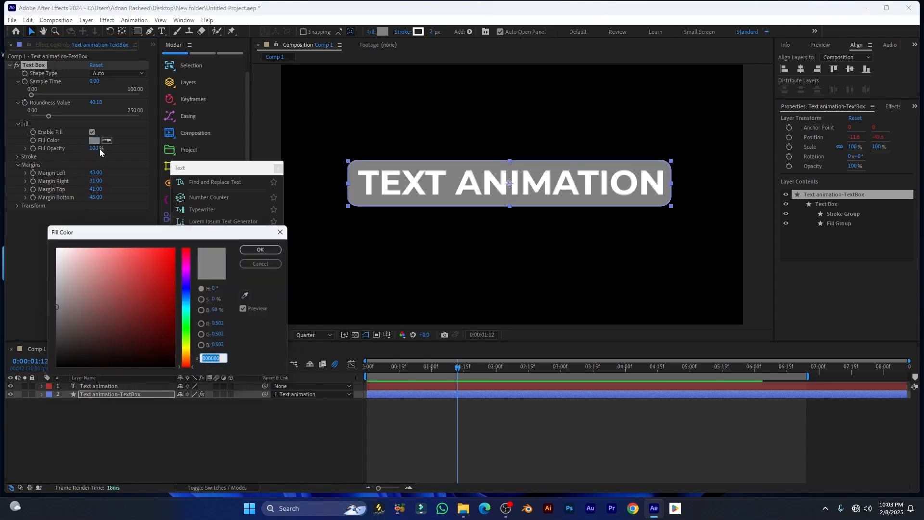
click(189, 269)
drag(153, 253, 176, 247)
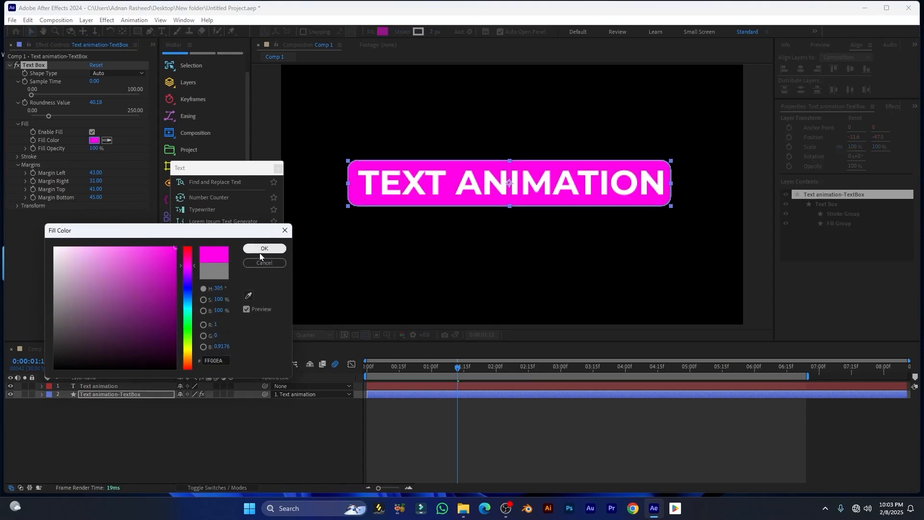
drag(151, 276, 155, 271)
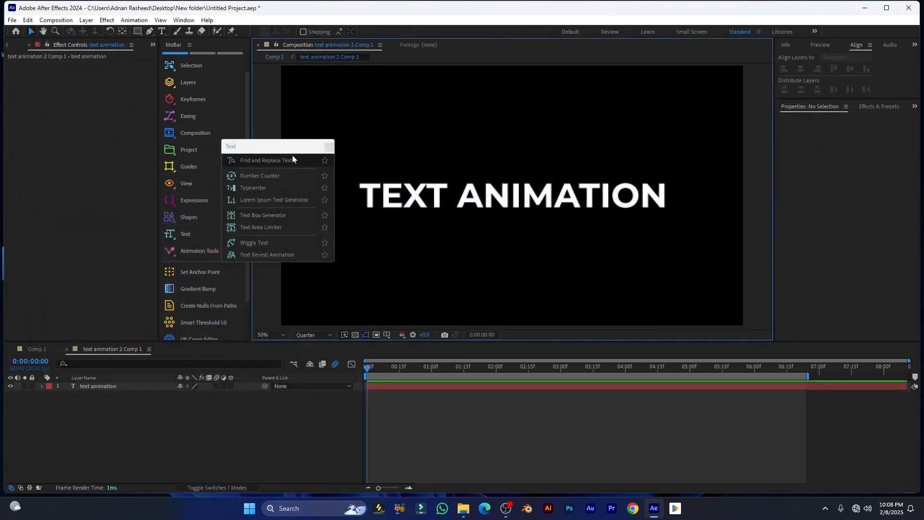
mouse_move(284, 147)
mouse_down()
mouse_move(260, 114)
mouse_move(291, 137)
mouse_up()
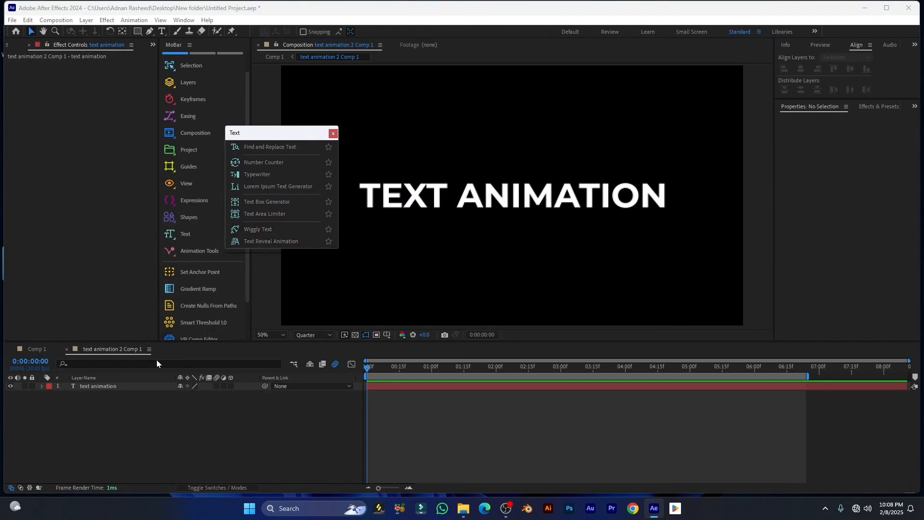
Apply Wiggly Text to the TEXT ANIMATION layer and preview the wiggle from the start
click(122, 386)
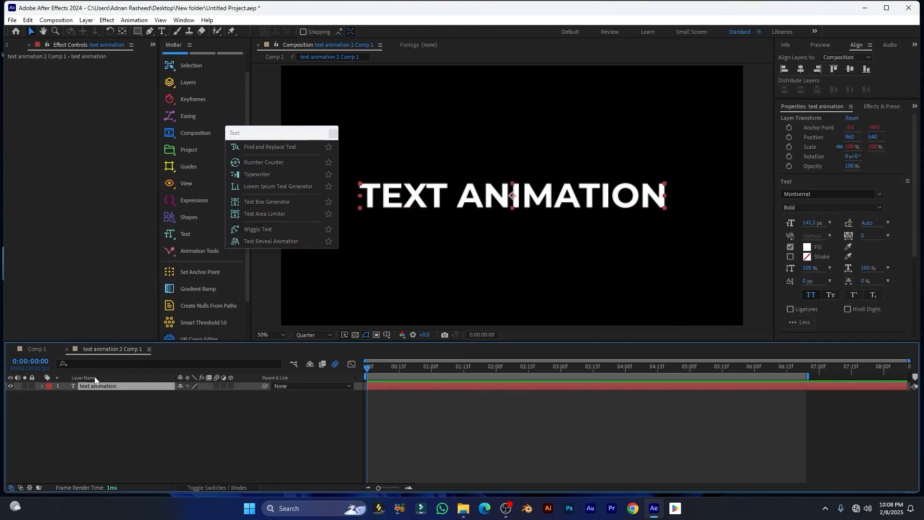
click(269, 229)
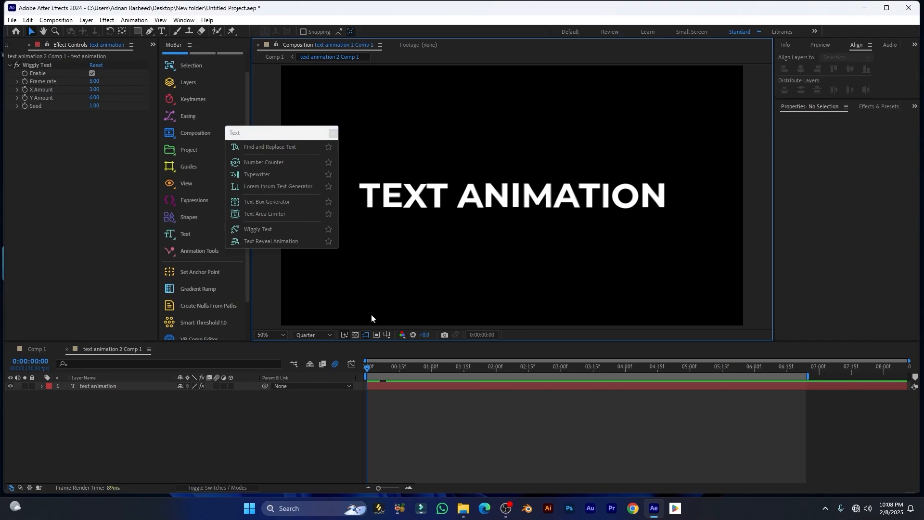
drag(368, 368, 389, 368)
click(417, 389)
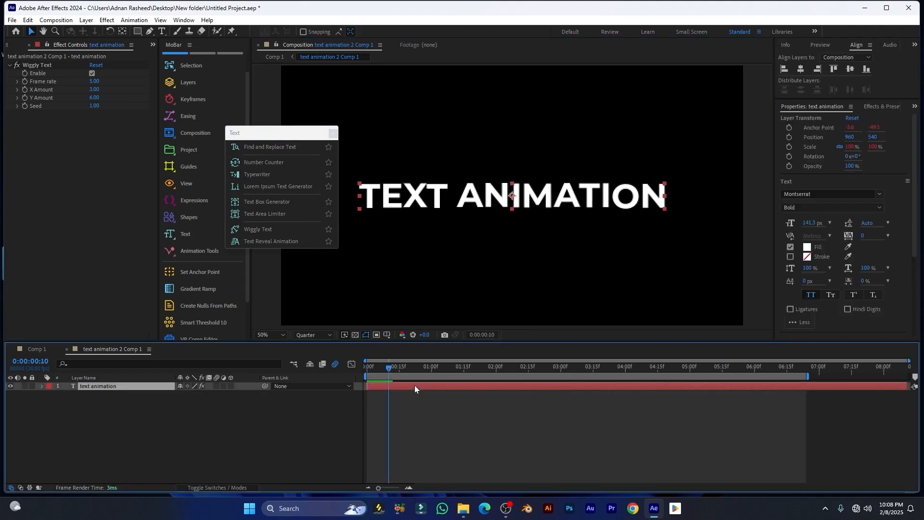
key(Home)
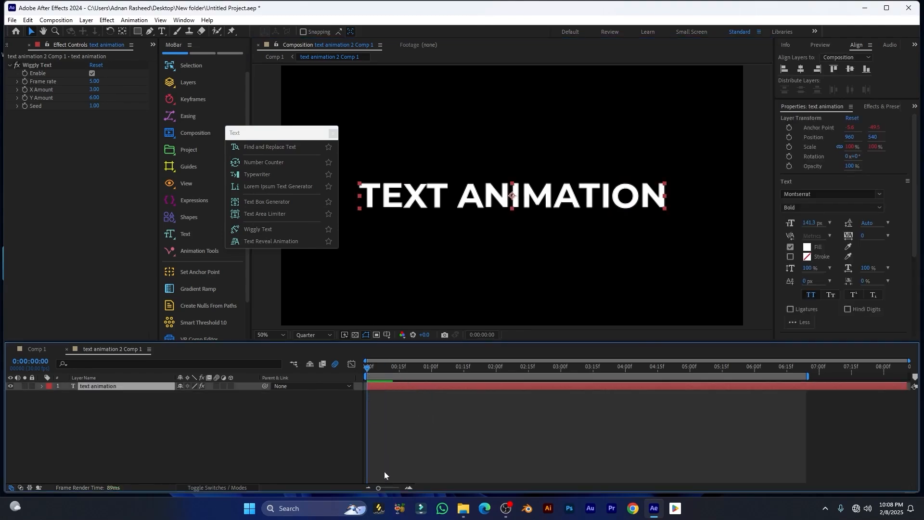
key(space)
key(space)
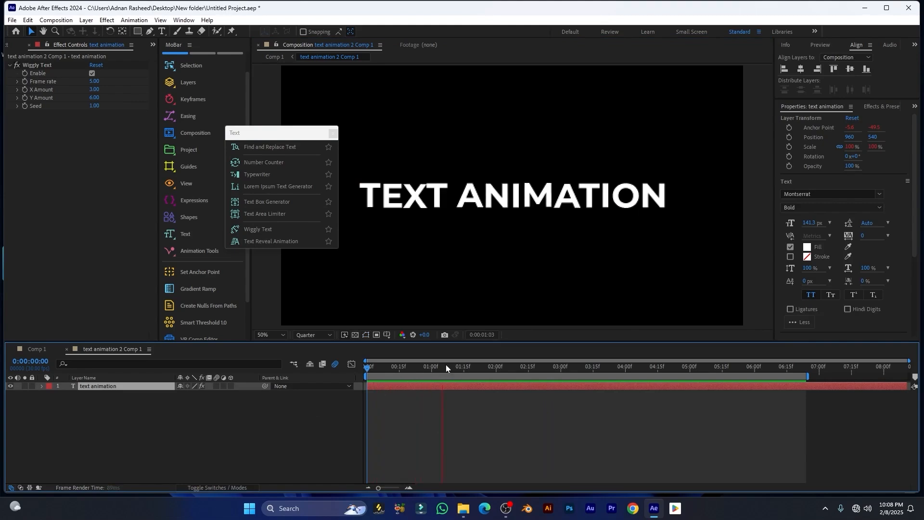
Raise the wiggle frame rate to 9.30 and preview the faster wiggle
click(438, 367)
drag(447, 370, 452, 370)
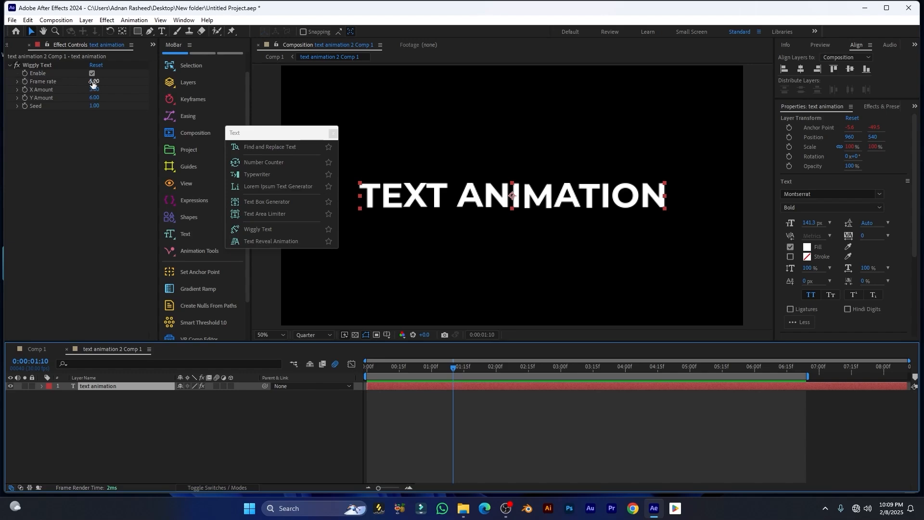
drag(93, 84, 112, 82)
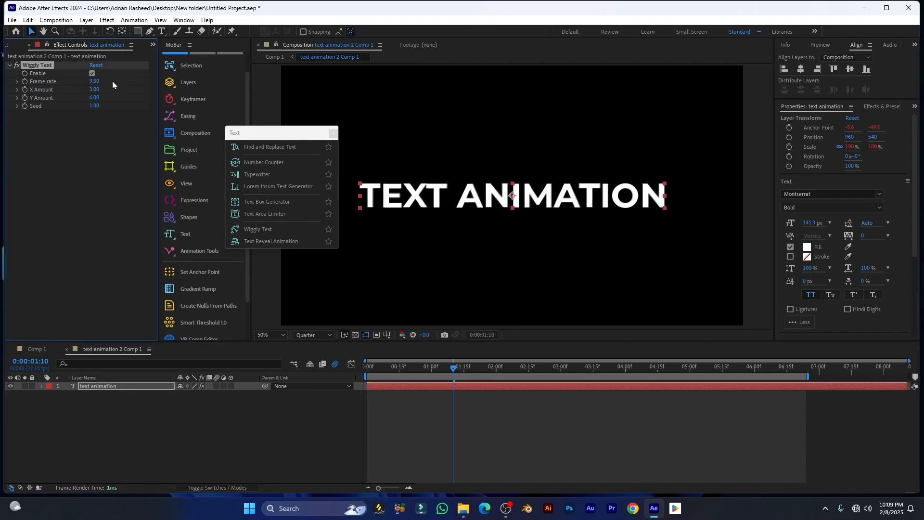
key(space)
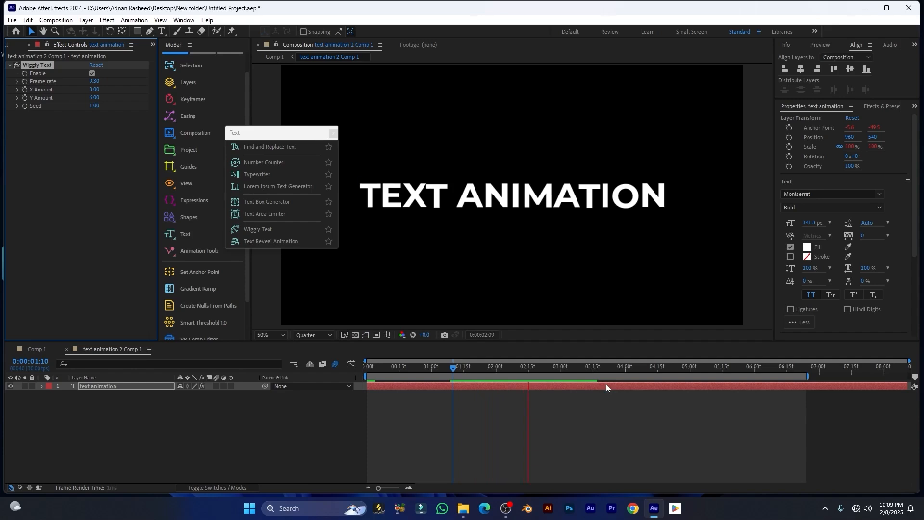
drag(460, 368, 383, 370)
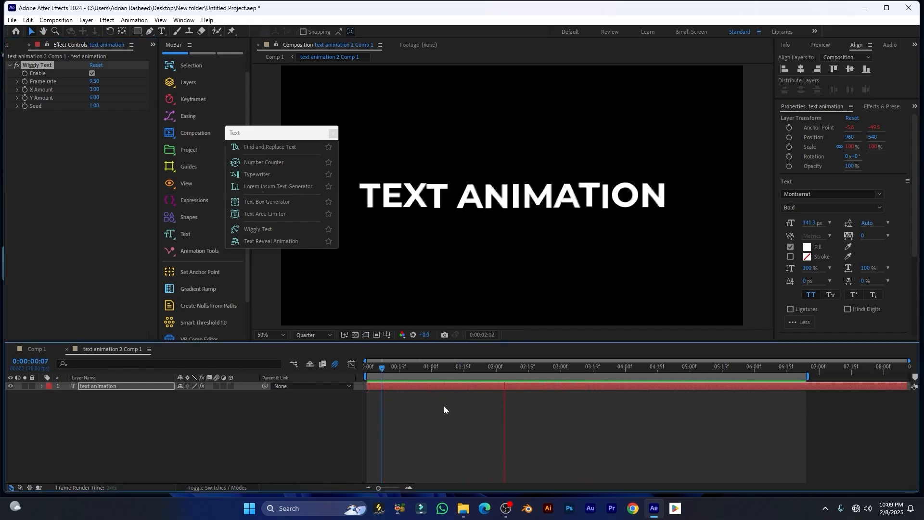
key(space)
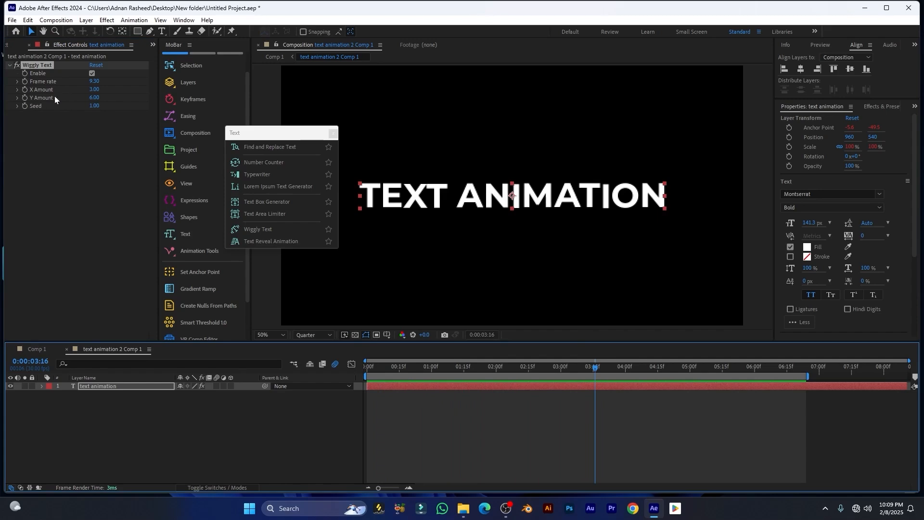
Set X amount to 0 and Y to 40 for a vertical-only wiggle, and preview it
drag(90, 92, 62, 95)
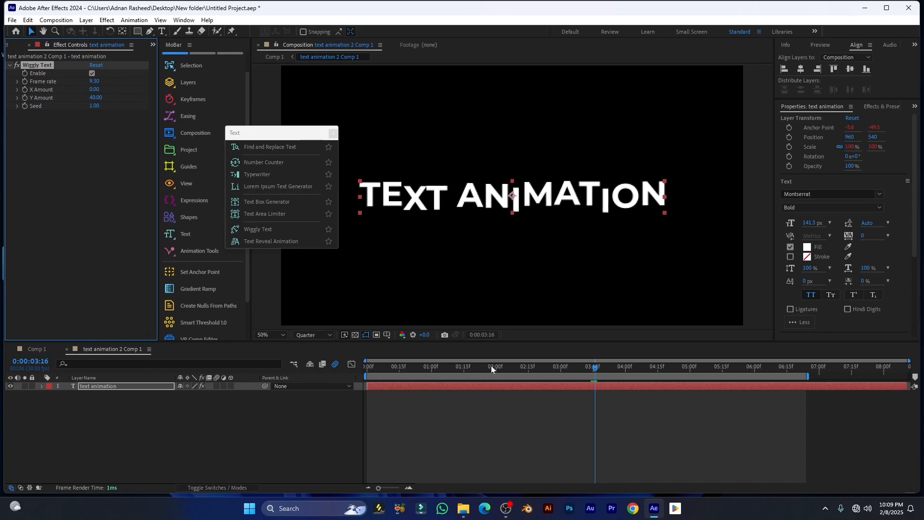
drag(594, 369, 373, 376)
key(space)
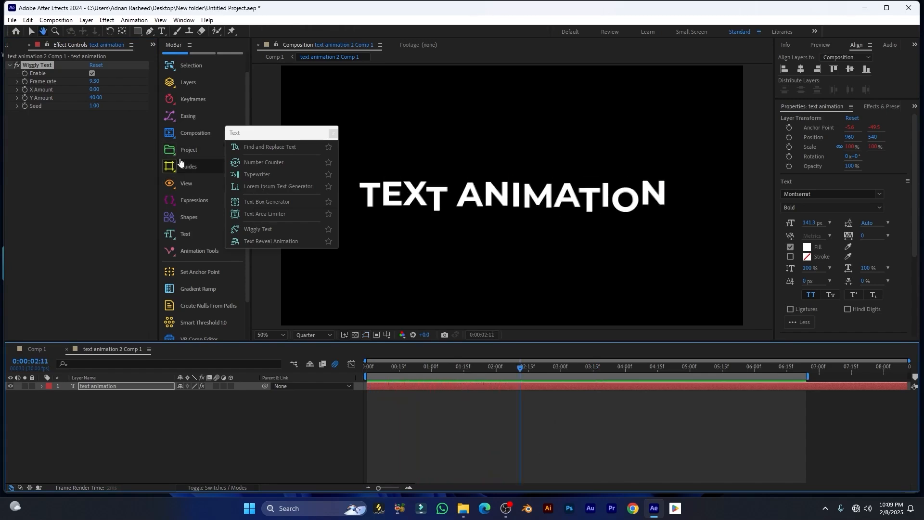
key(space)
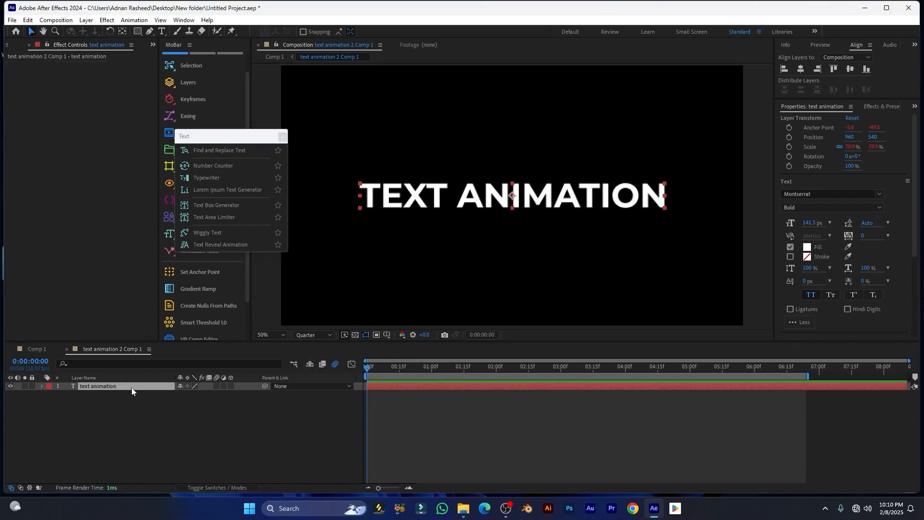
click(131, 386)
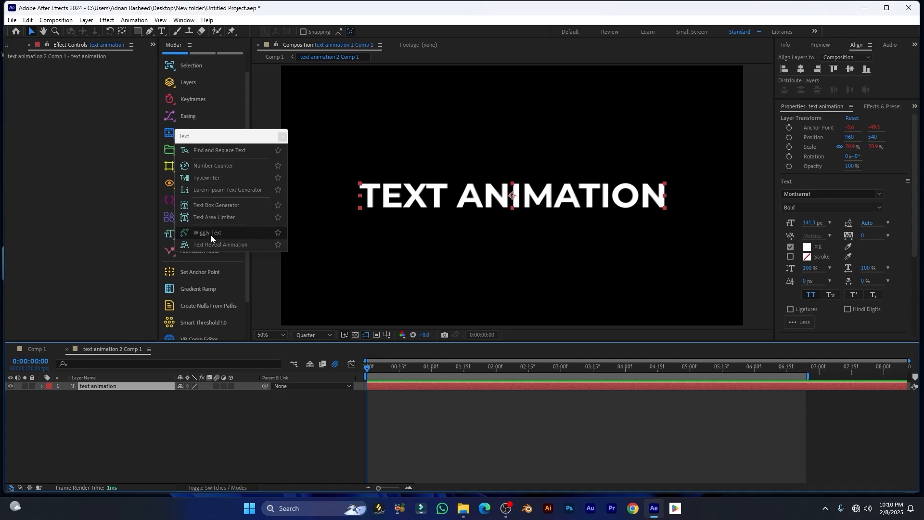
Open the Text Reveal Animation settings and move the floating windows aside
click(222, 246)
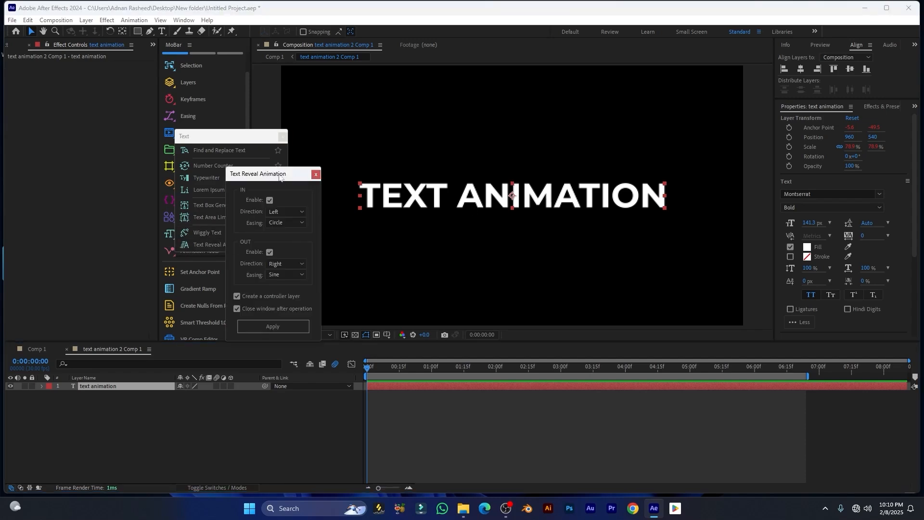
drag(278, 175, 293, 147)
drag(236, 136, 145, 143)
click(281, 151)
drag(281, 152, 260, 144)
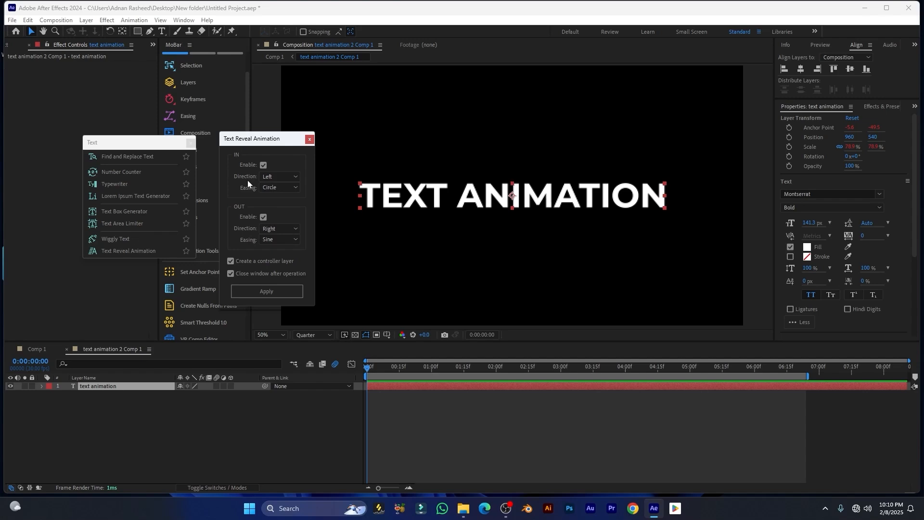
Make the text reveal in from Bottom with Manual easing
click(279, 178)
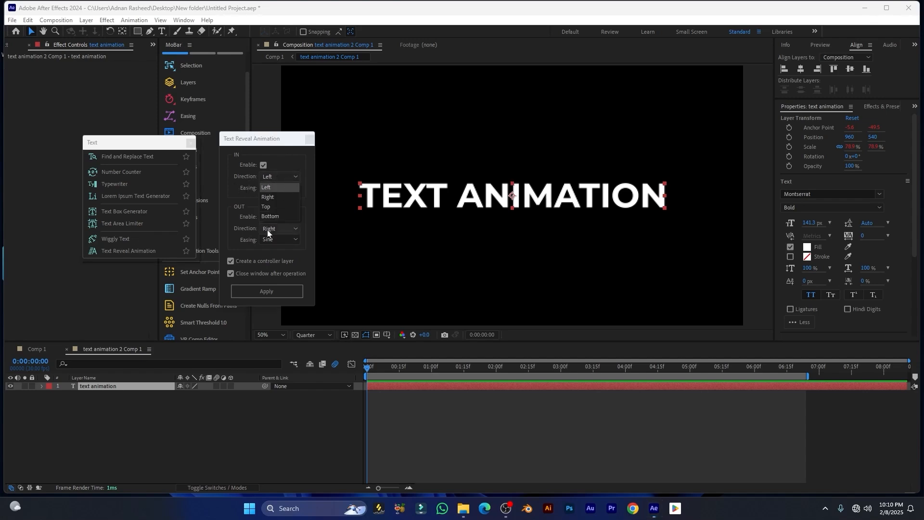
click(268, 216)
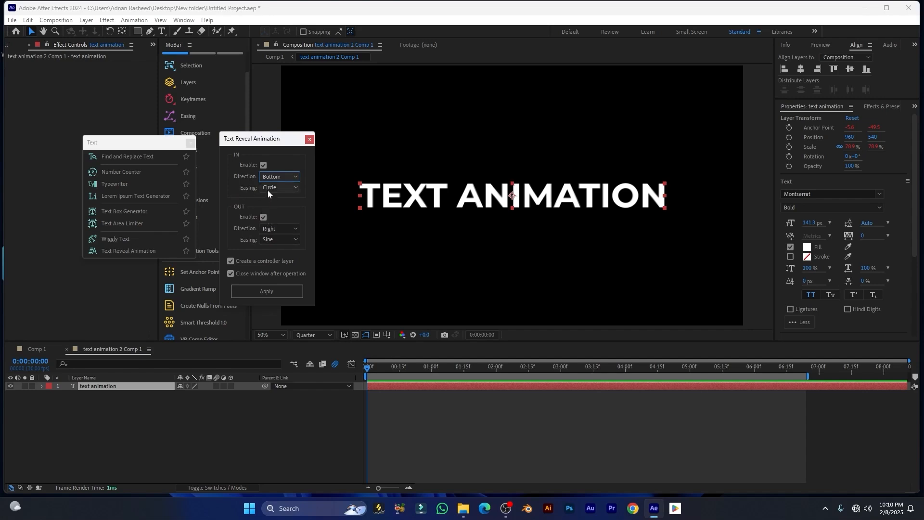
click(287, 189)
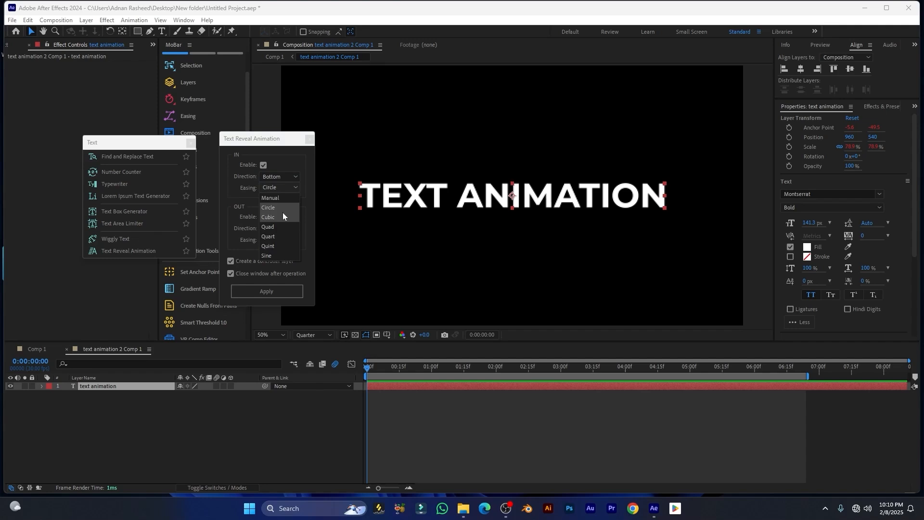
click(269, 198)
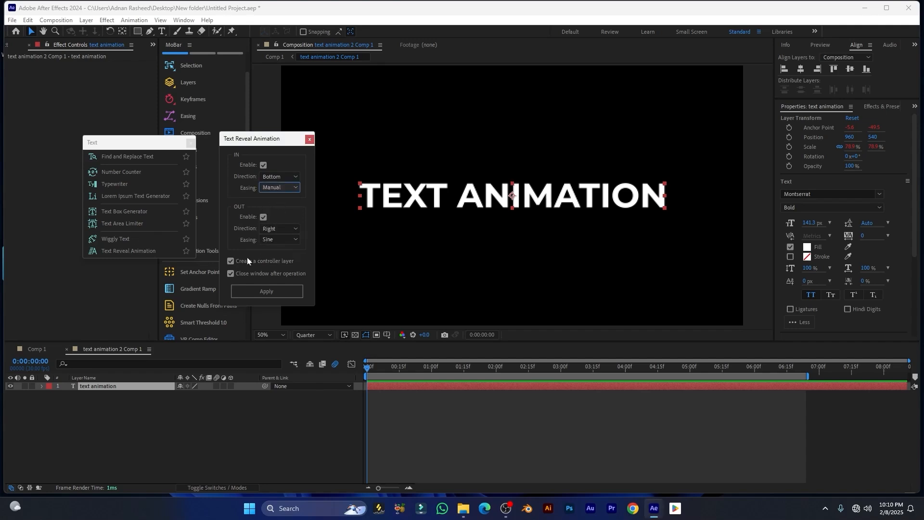
Make the text reveal out toward Top with Manual easing
click(282, 228)
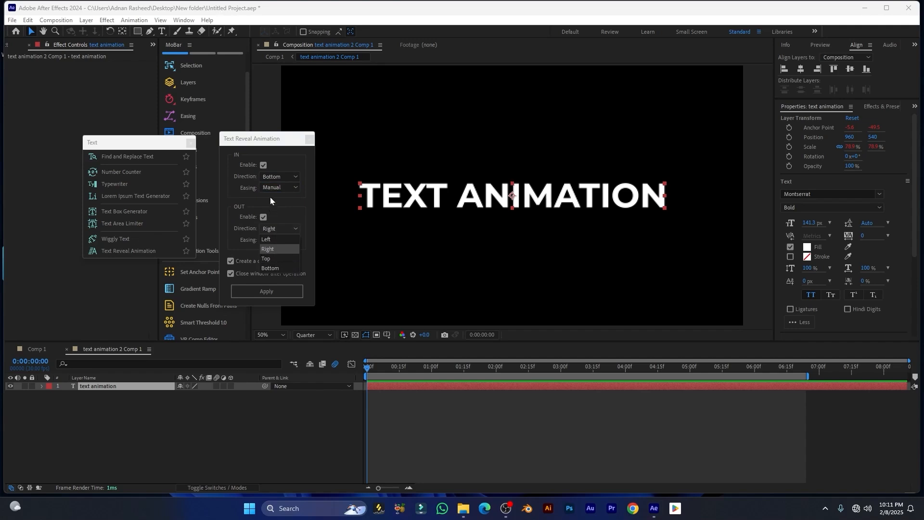
click(272, 259)
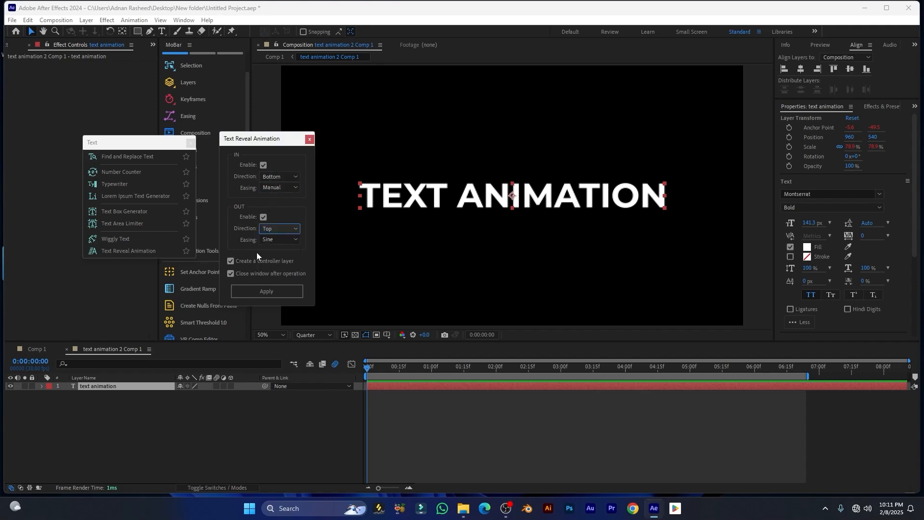
click(275, 242)
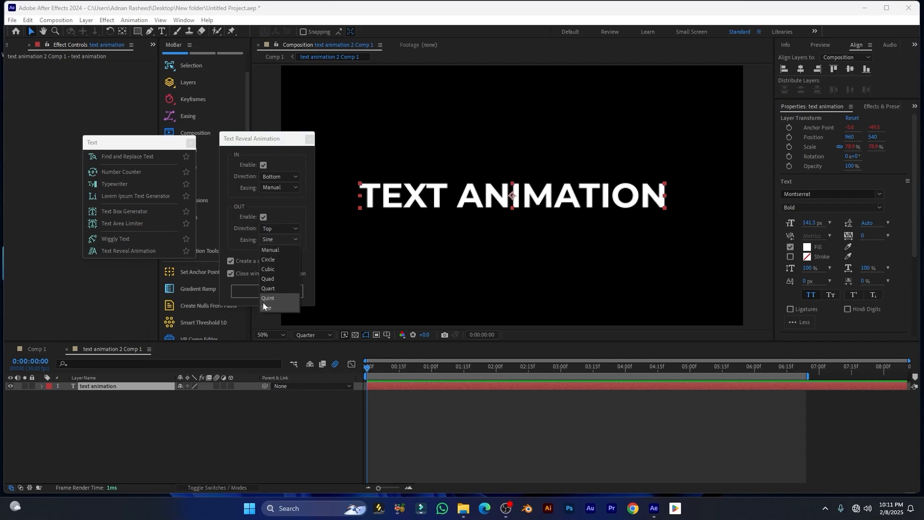
click(270, 249)
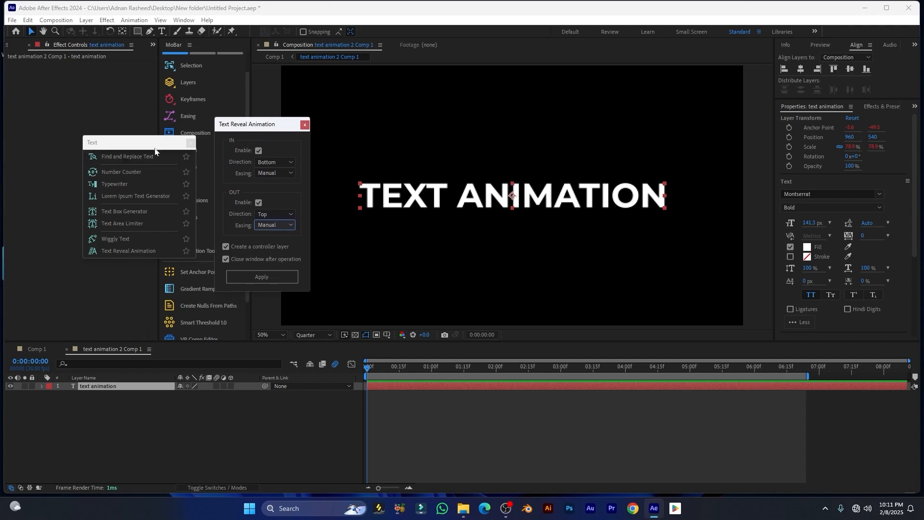
drag(157, 147, 294, 44)
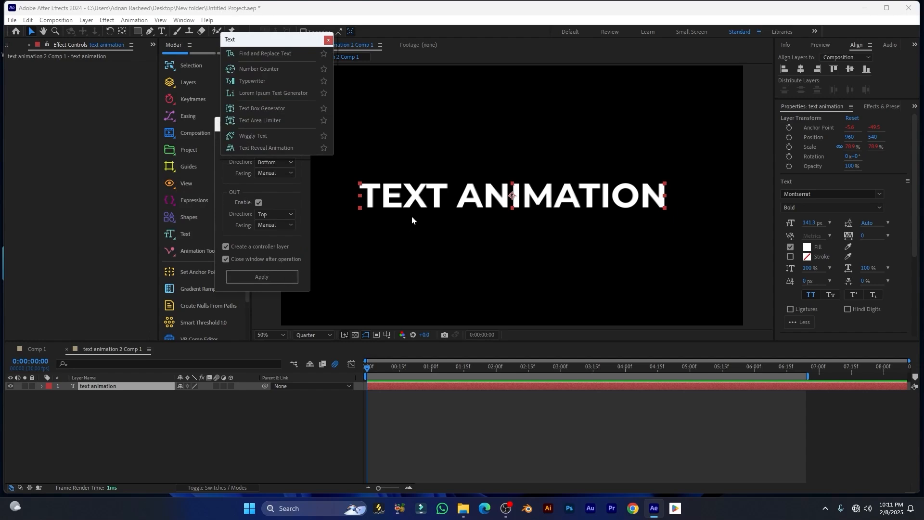
Apply the text reveal to TEXT ANIMATION, preview it, and show the Text Reveal Controller's keyframes
drag(273, 42, 229, 49)
click(260, 278)
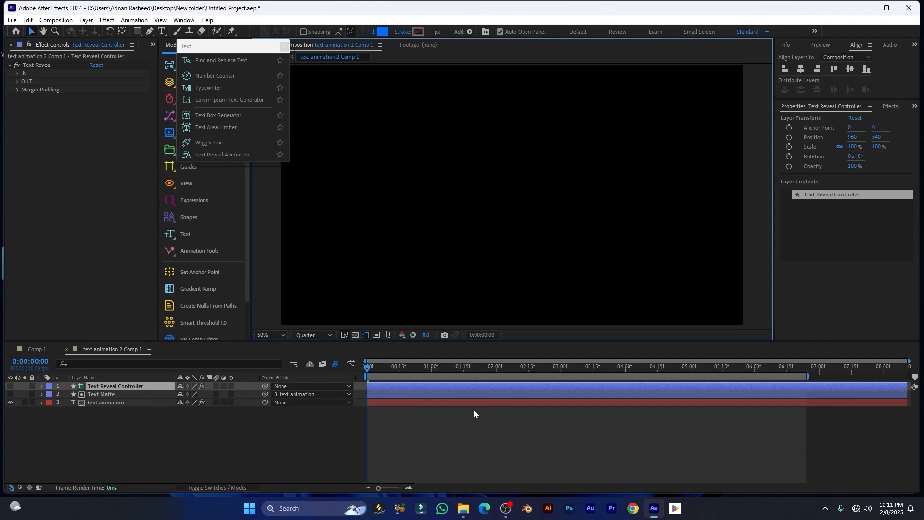
key(space)
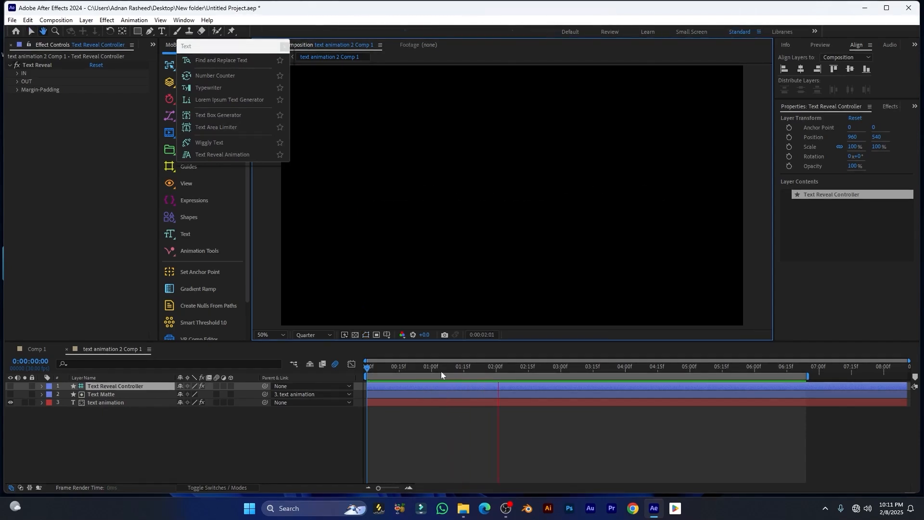
key(space)
key(space)
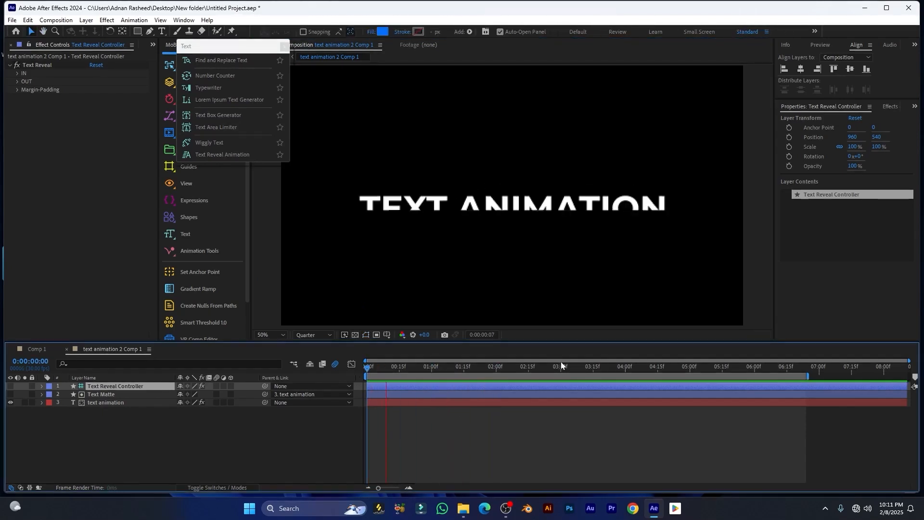
key(space)
drag(416, 370, 410, 371)
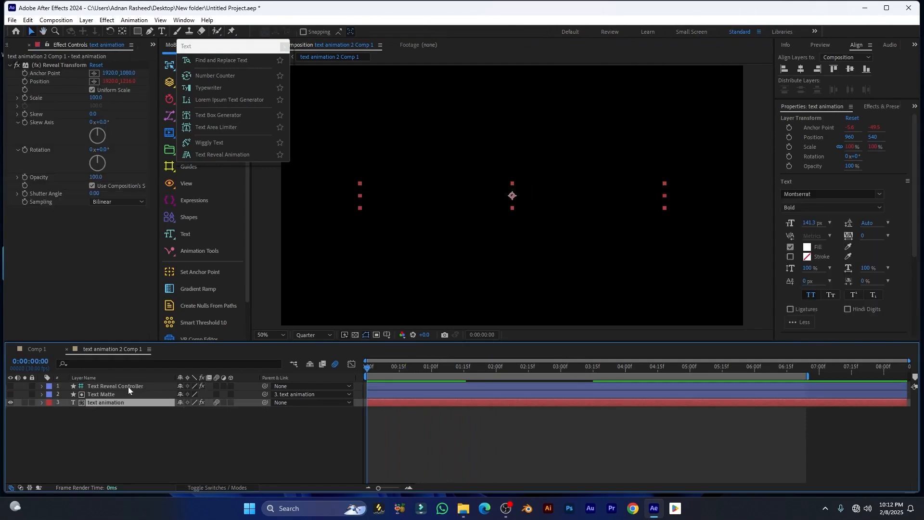
click(128, 386)
key(u)
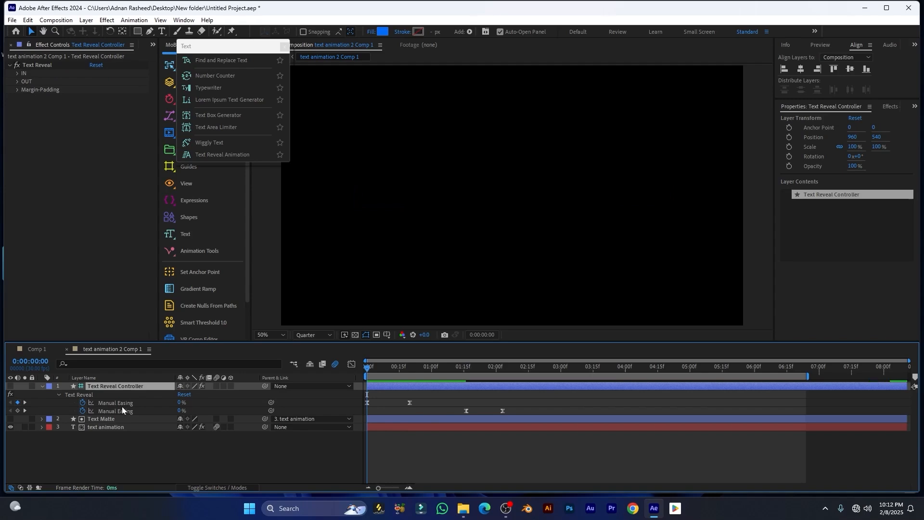
Inspect the reveal's IN settings, toggling the incoming reveal off and on across frames
mouse_move(430, 369)
mouse_down()
mouse_move(380, 369)
mouse_move(442, 372)
mouse_up()
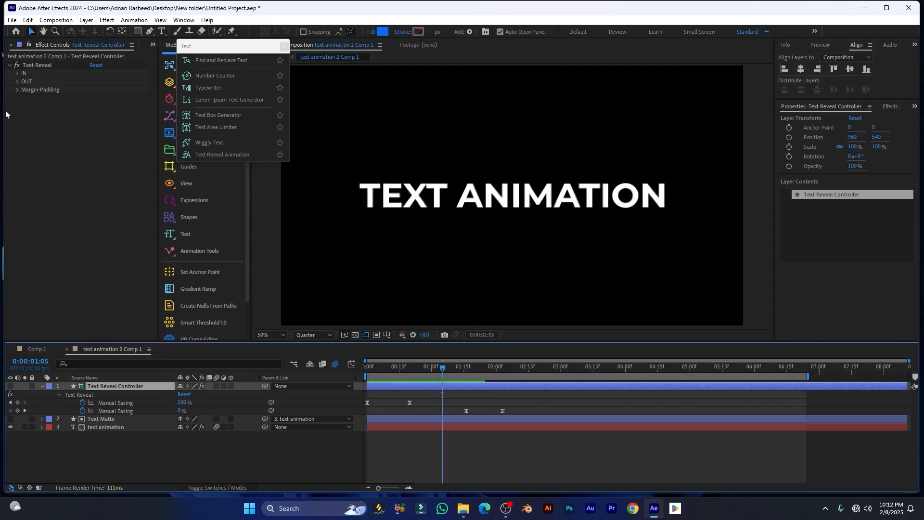
click(17, 73)
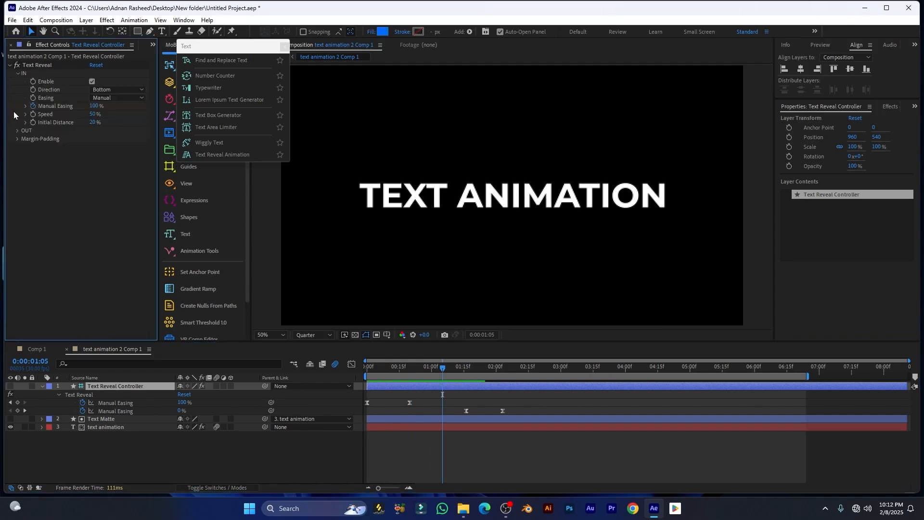
click(92, 81)
mouse_move(402, 376)
mouse_down()
mouse_move(367, 376)
mouse_move(423, 376)
mouse_move(407, 373)
mouse_up()
click(92, 81)
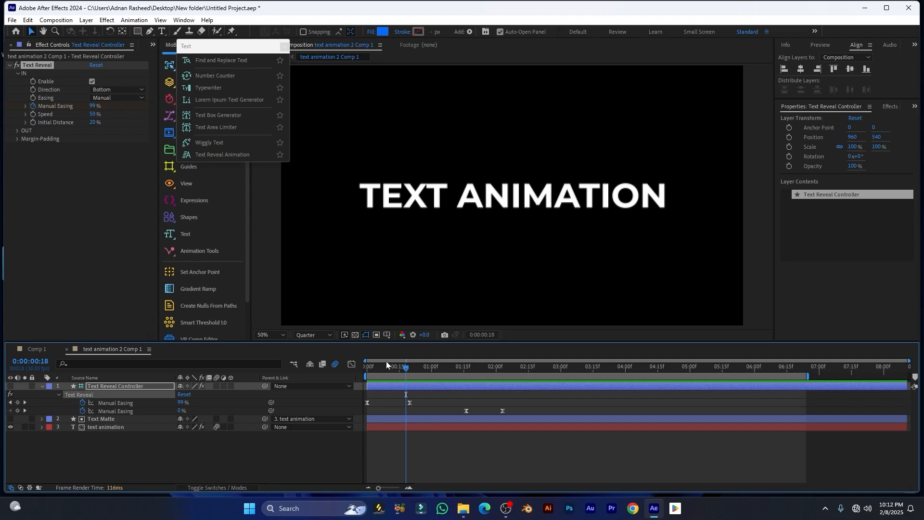
click(319, 454)
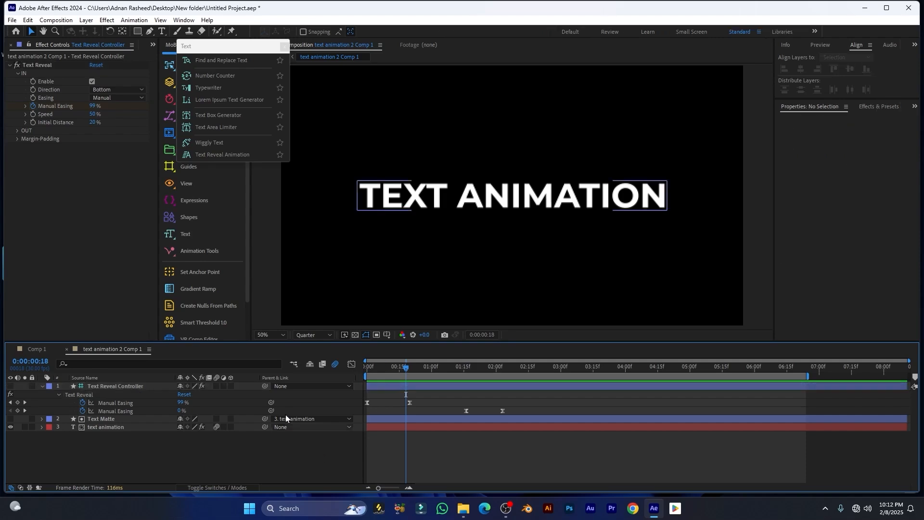
Set the reveal direction to Left and preview it from the start
click(105, 89)
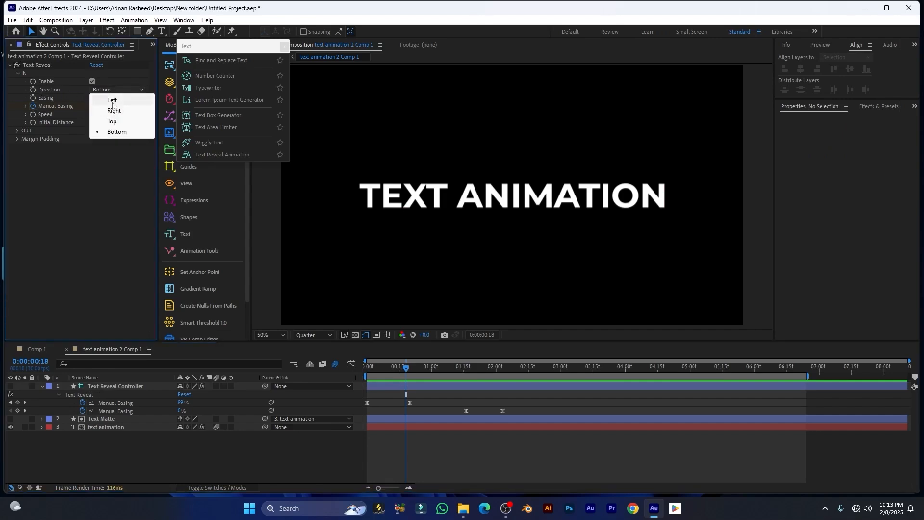
click(112, 100)
click(322, 384)
key(Home)
key(space)
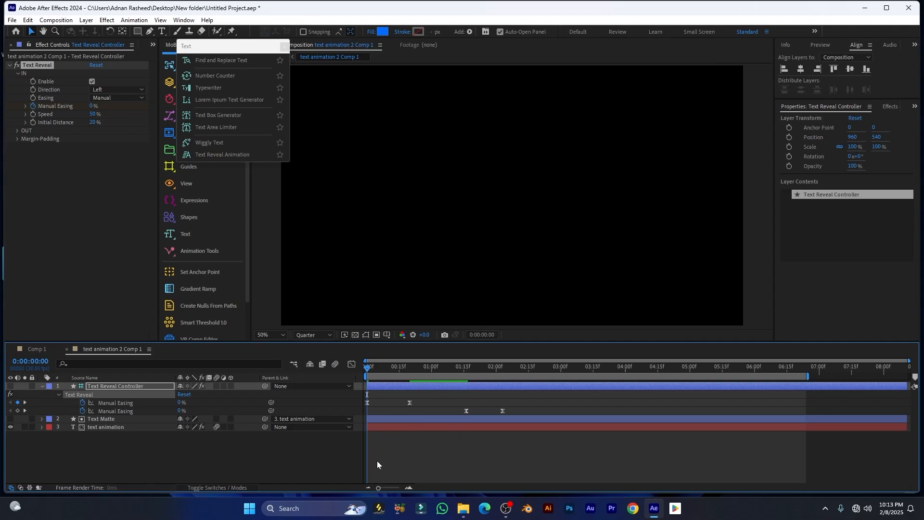
key(space)
click(335, 365)
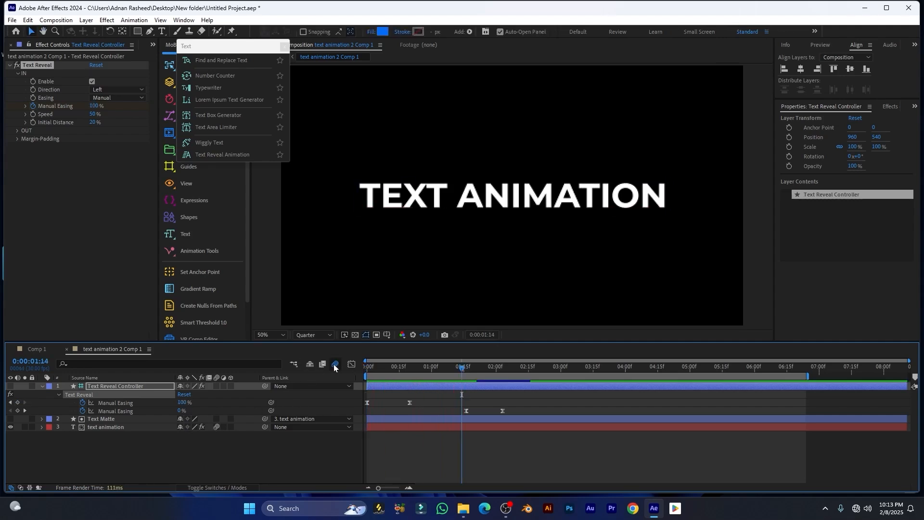
click(410, 368)
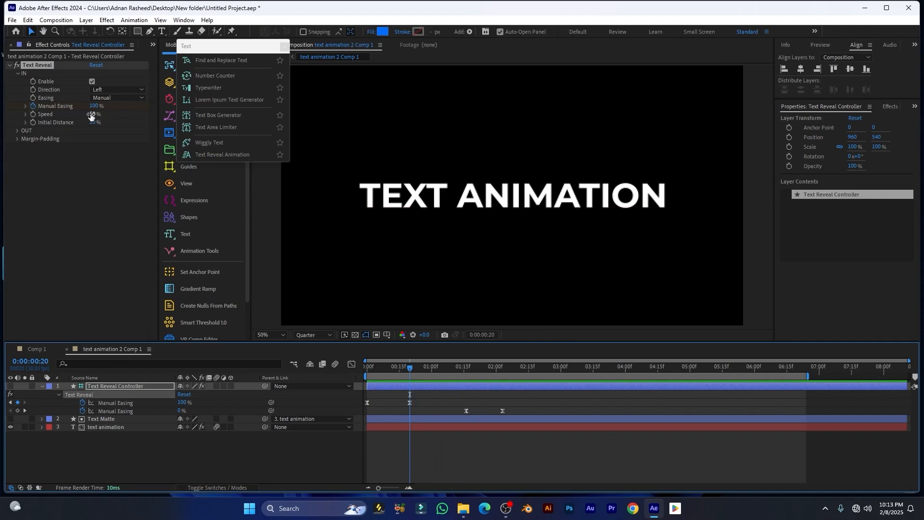
Lower the reveal Speed to 44% and the Initial Distance to 0%
drag(91, 115, 88, 114)
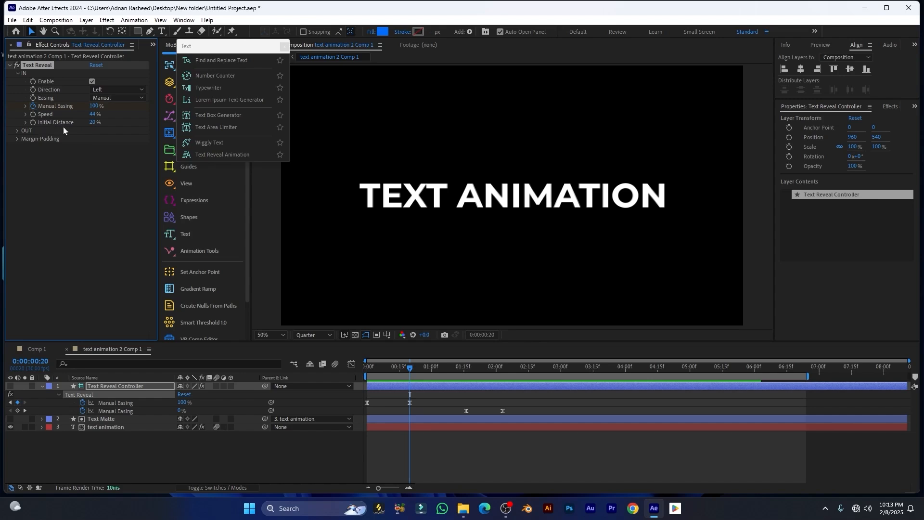
click(25, 122)
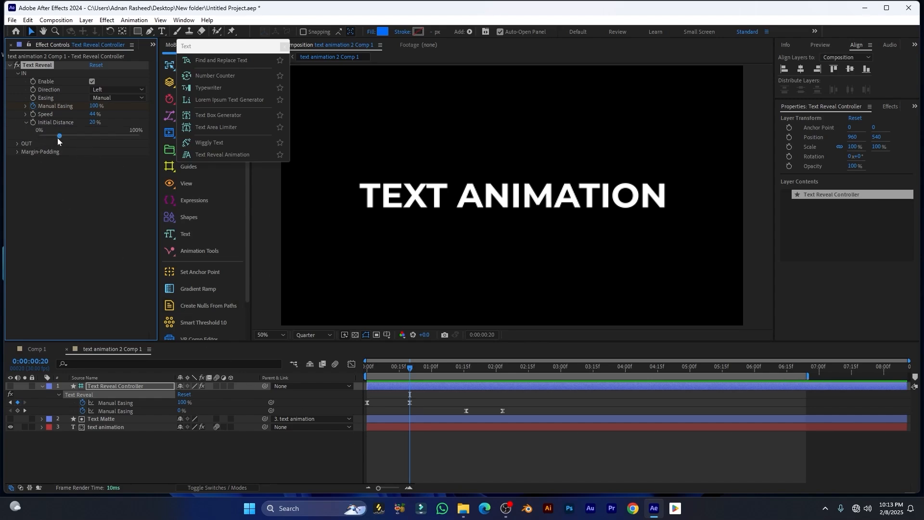
drag(60, 136, 80, 147)
click(389, 368)
click(41, 138)
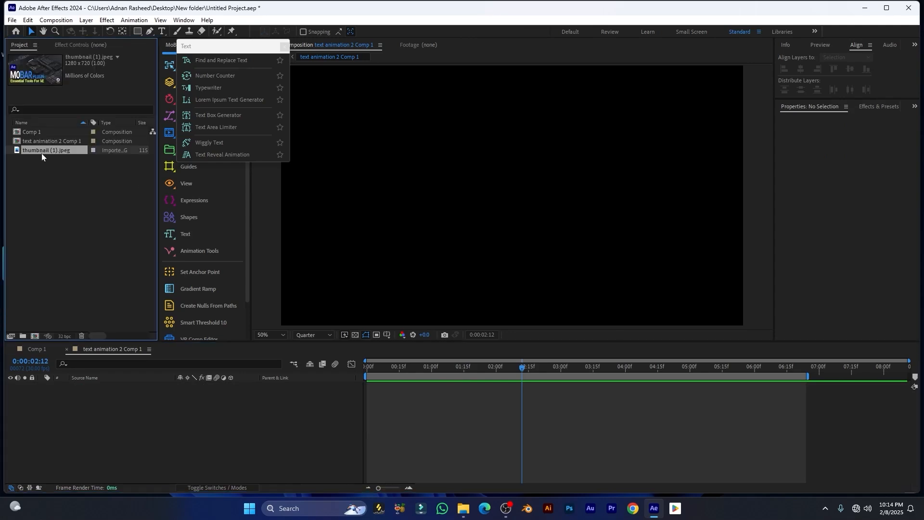
Add thumbnail (1).jpeg to the composition and bring up MoBar's Text Reveal Animation options
drag(42, 153, 97, 386)
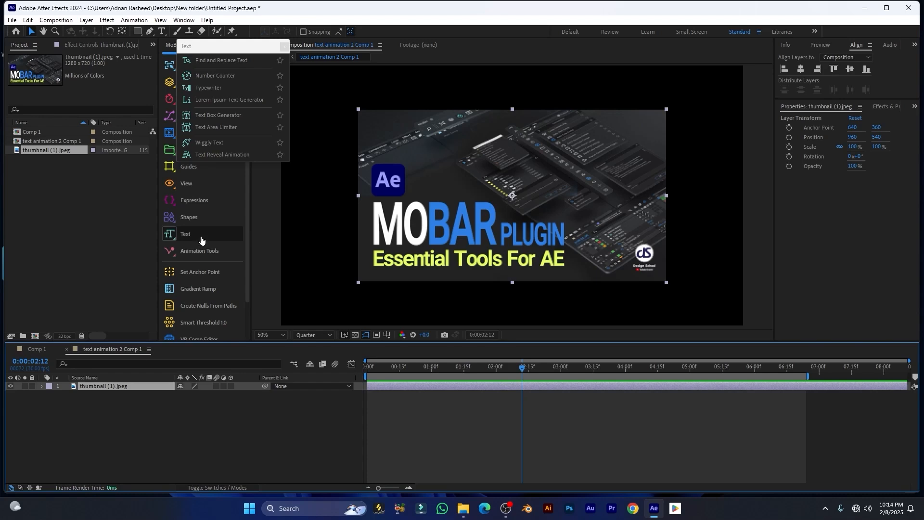
click(169, 236)
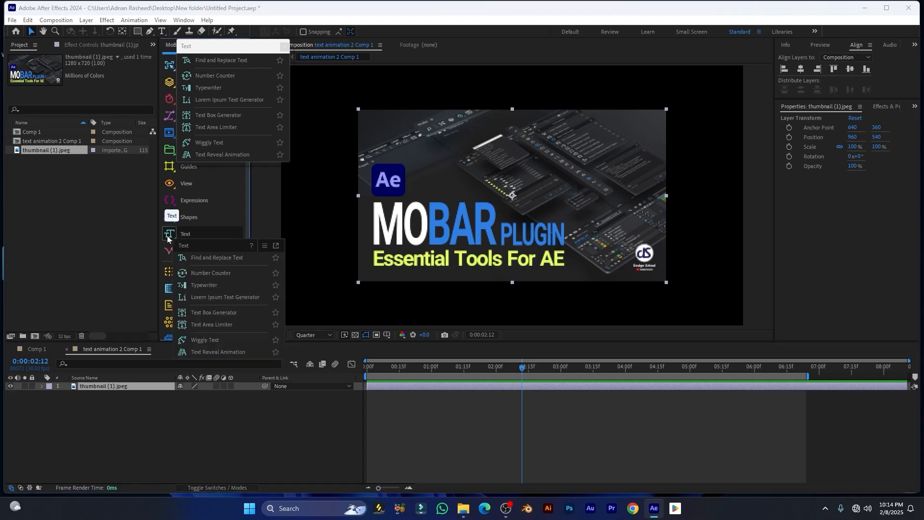
click(218, 352)
drag(253, 281, 230, 162)
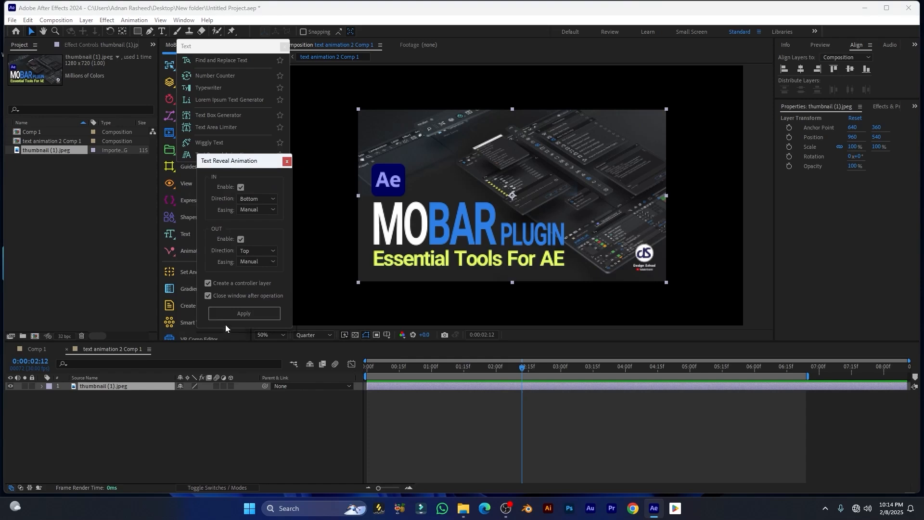
Apply the Text Reveal to the thumbnail image and preview it around three seconds
click(257, 317)
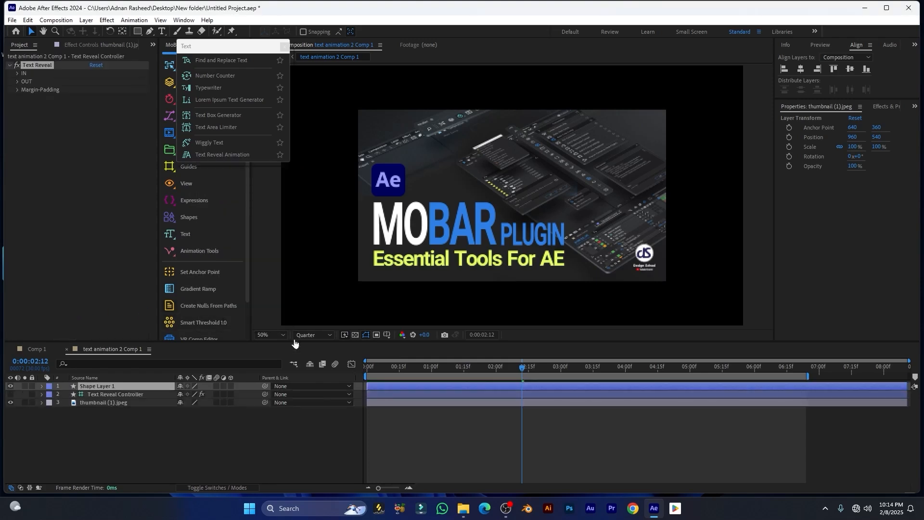
key(space)
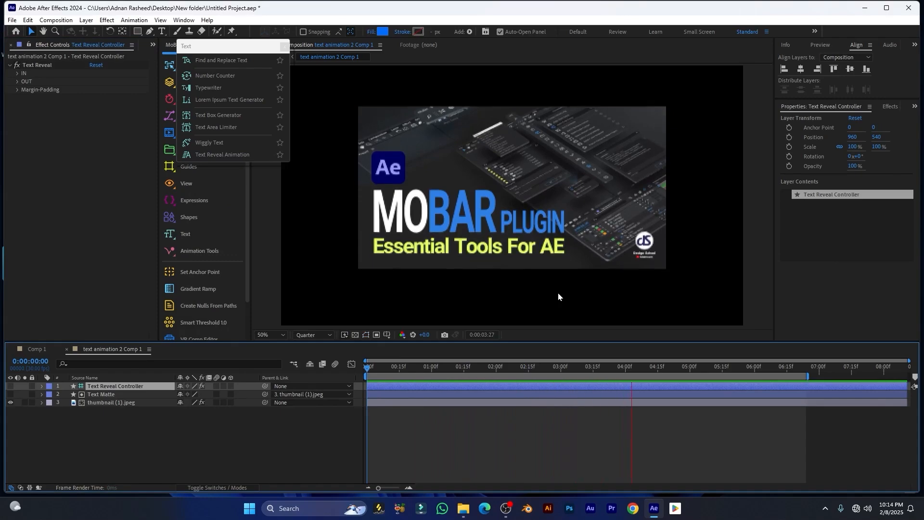
key(space)
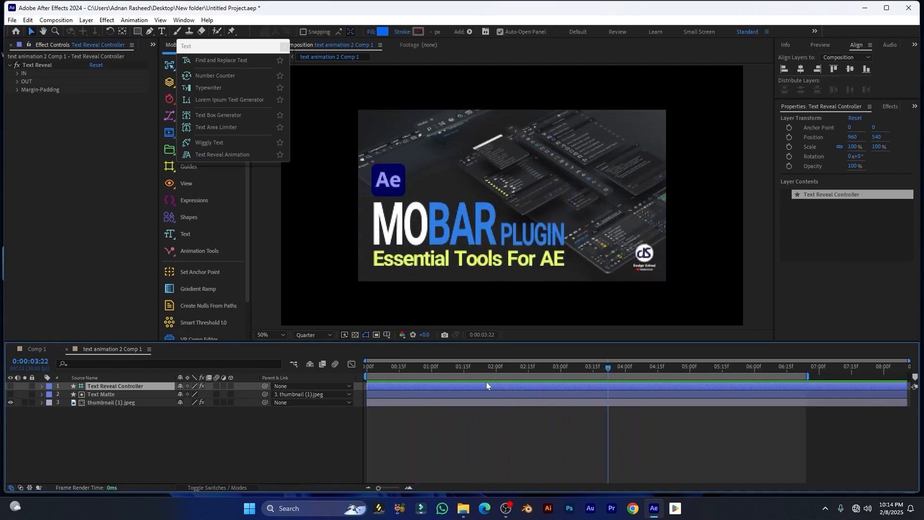
drag(540, 366, 587, 377)
Make the thumbnail reveal enter from the top and preview it
click(17, 75)
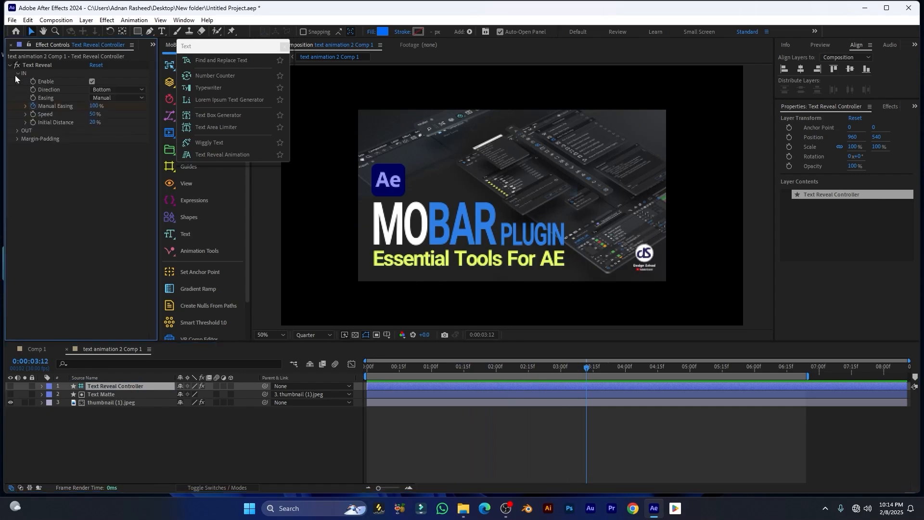
click(106, 89)
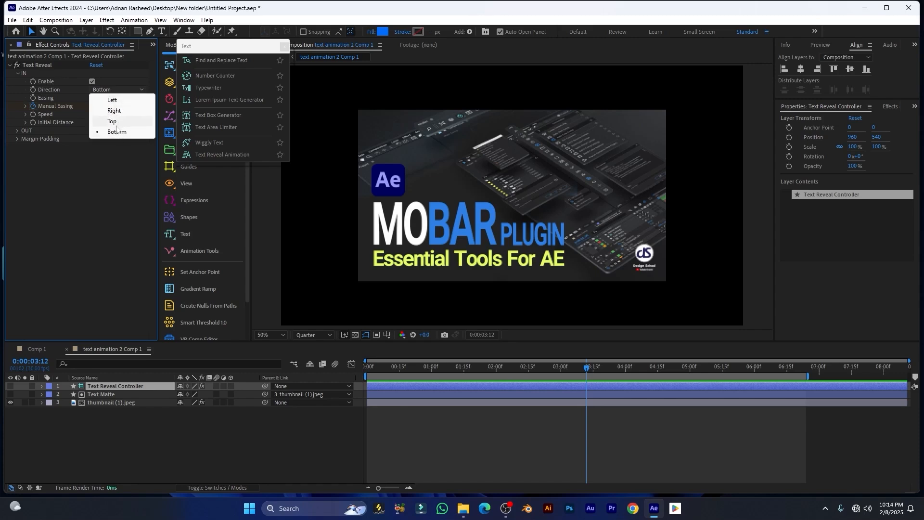
click(113, 123)
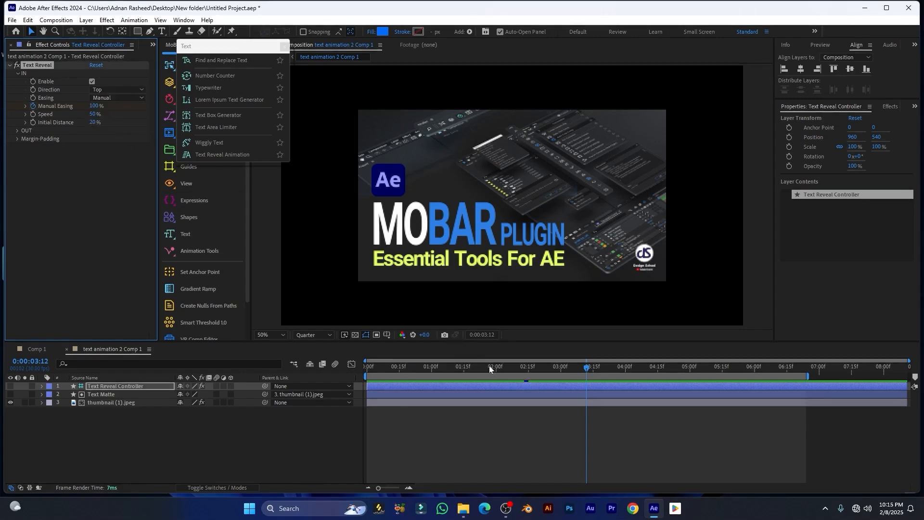
click(422, 377)
key(space)
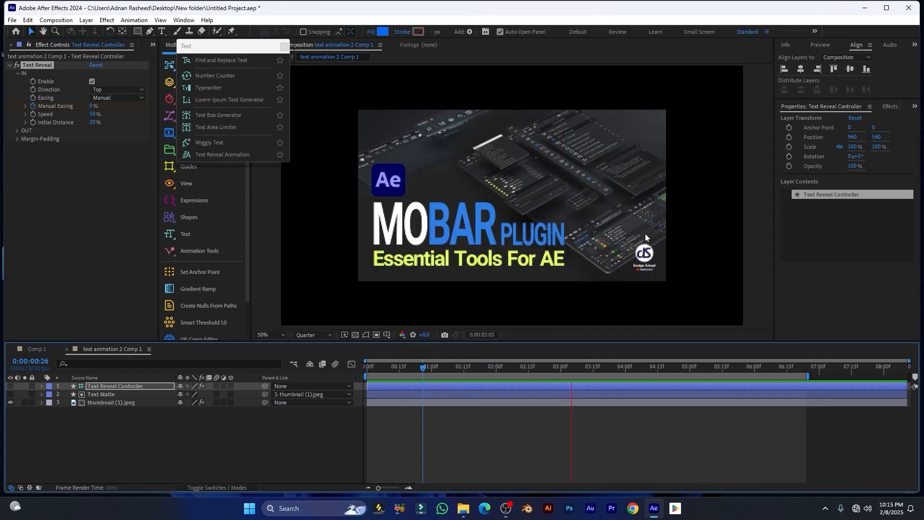
key(space)
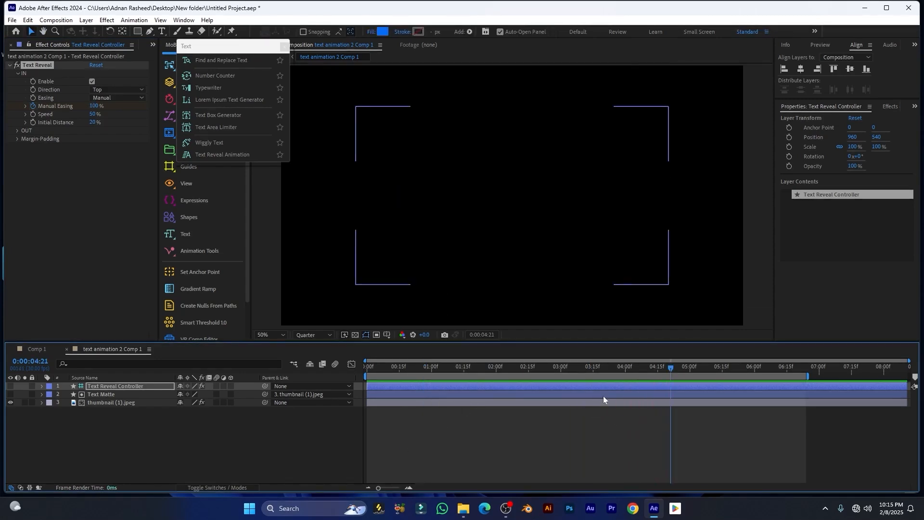
Set the reveal's OUT direction to Bottom
click(18, 131)
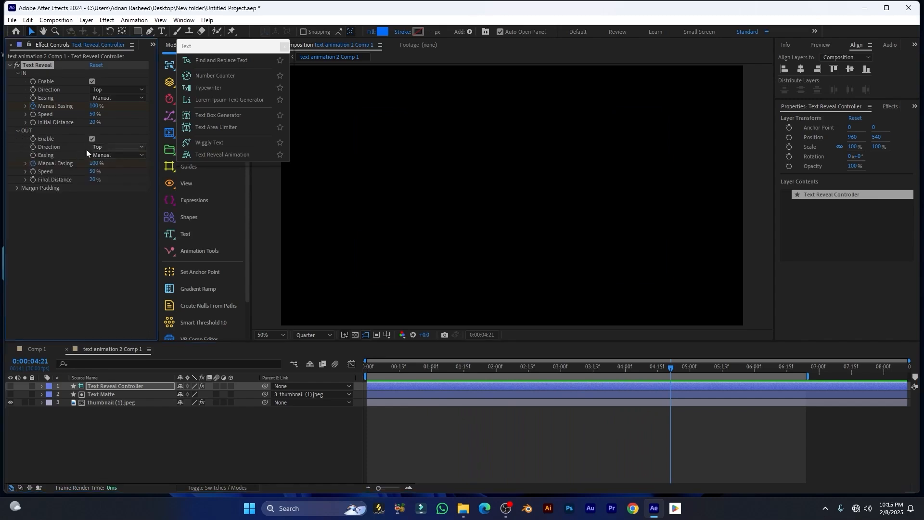
click(101, 149)
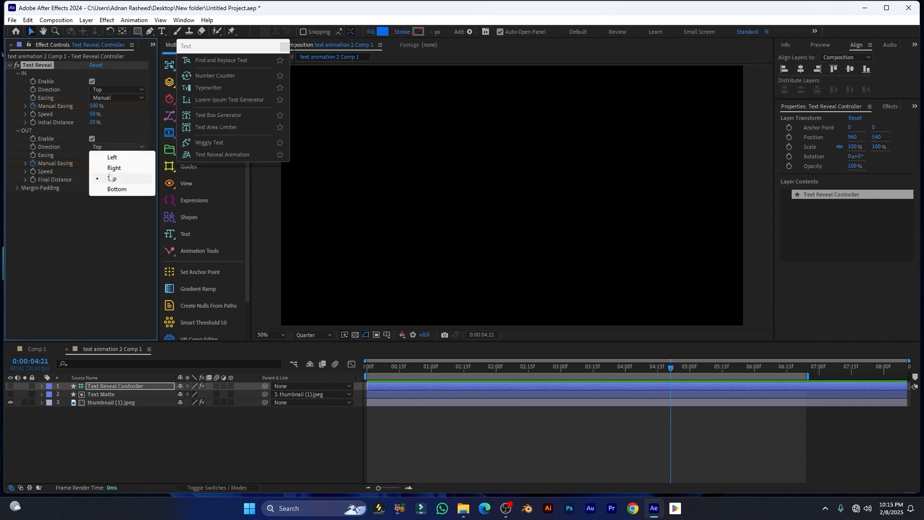
click(113, 191)
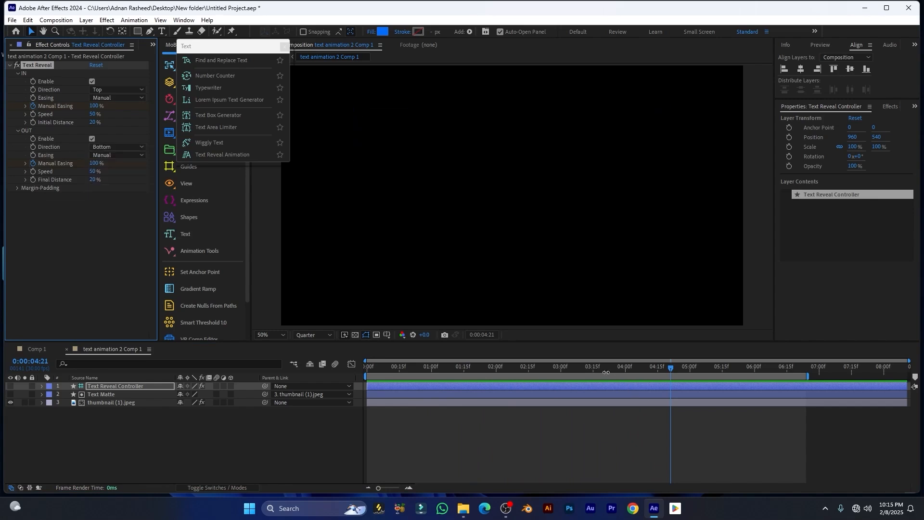
click(538, 376)
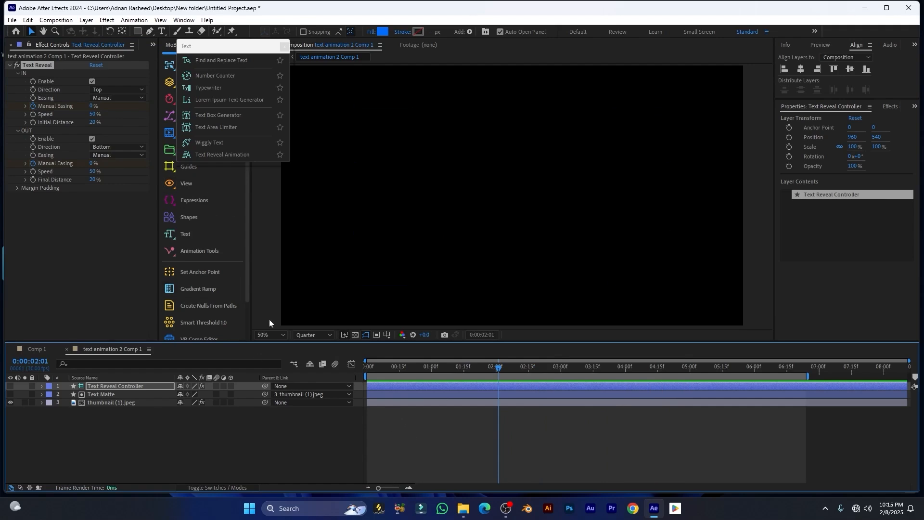
Move the four Manual Easing keyframes to the timeline start and preview the reveal
key(u)
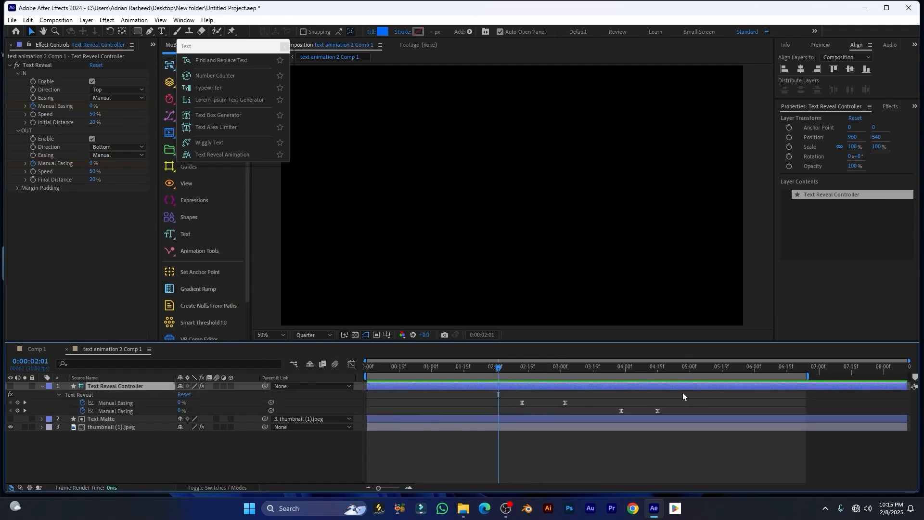
drag(683, 392, 474, 433)
drag(522, 402, 372, 401)
key(Home)
key(space)
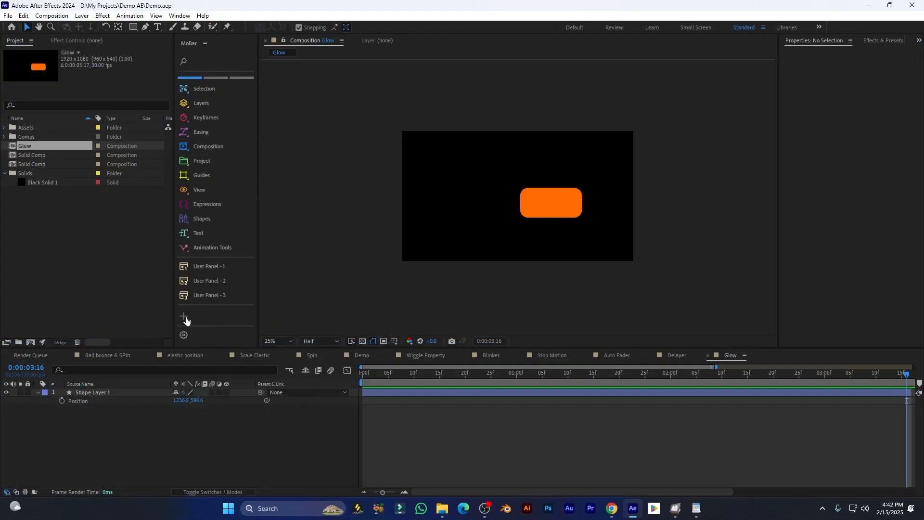
Start a new MoBar effect button using Deep Glow, titled Deep Glow
click(184, 316)
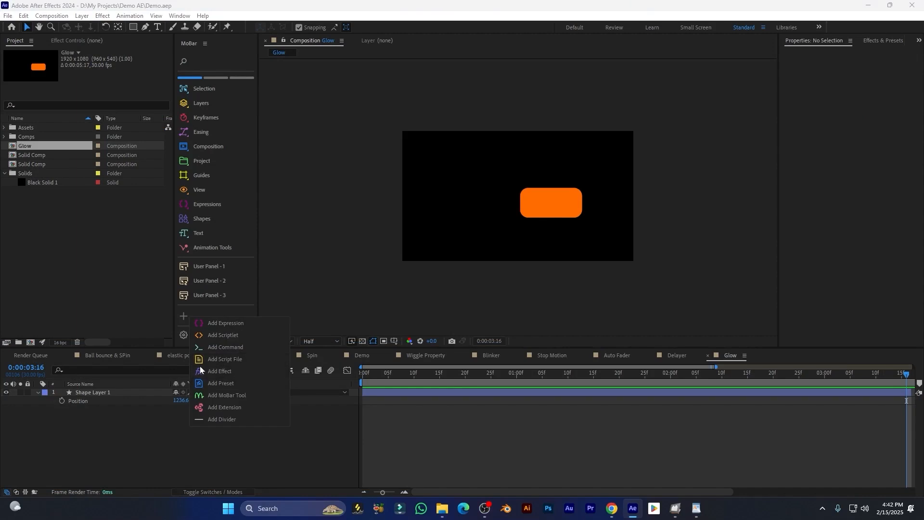
click(217, 371)
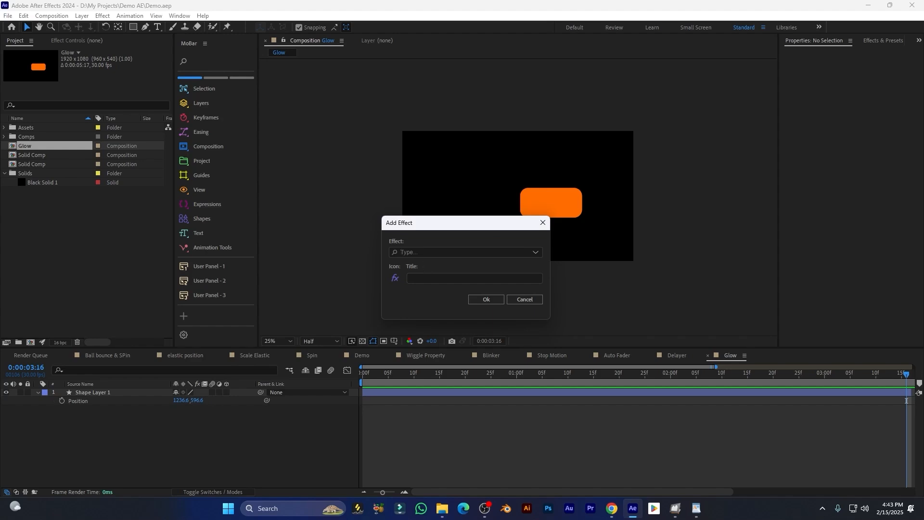
click(431, 263)
click(430, 278)
click(419, 299)
Give the Deep Glow button a yellow sparkle glow icon
click(396, 279)
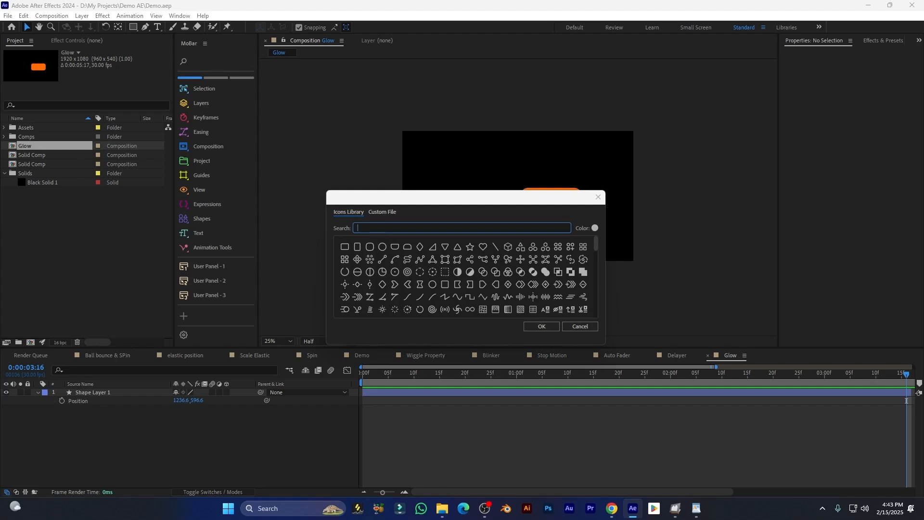
text(w)
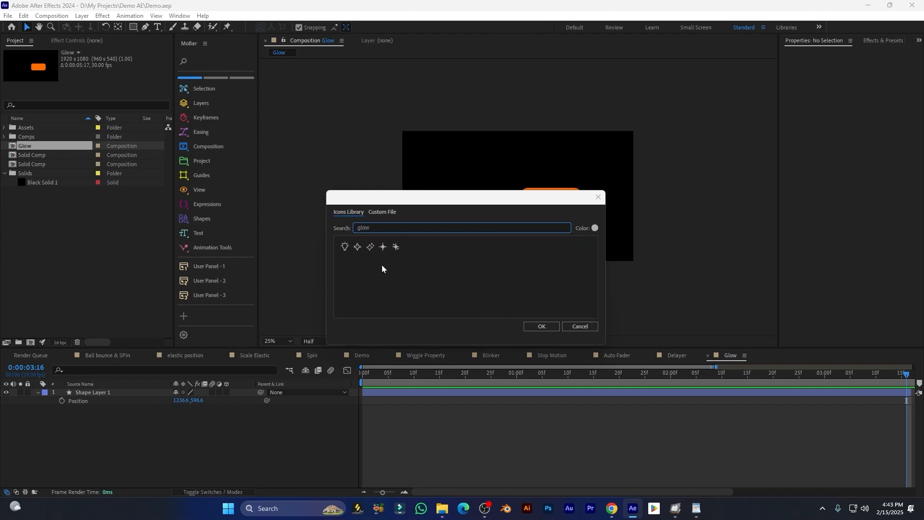
click(396, 247)
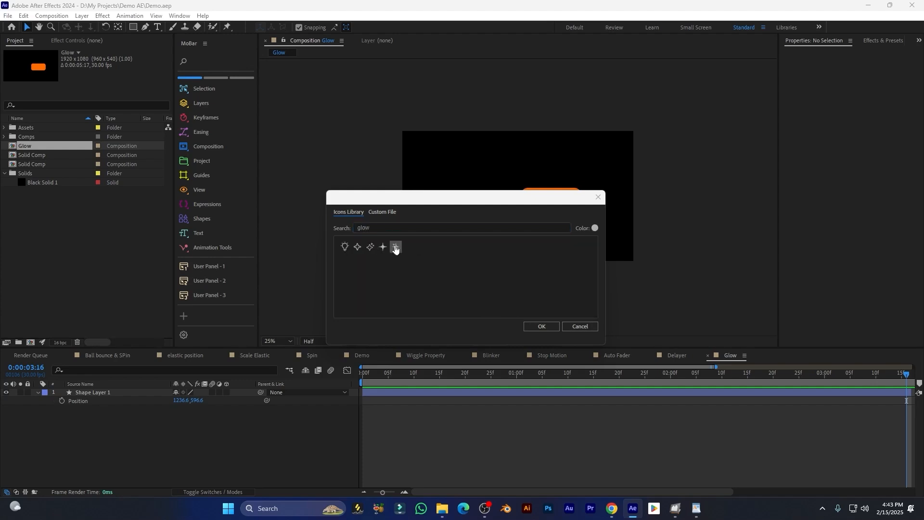
click(595, 229)
click(560, 267)
click(541, 327)
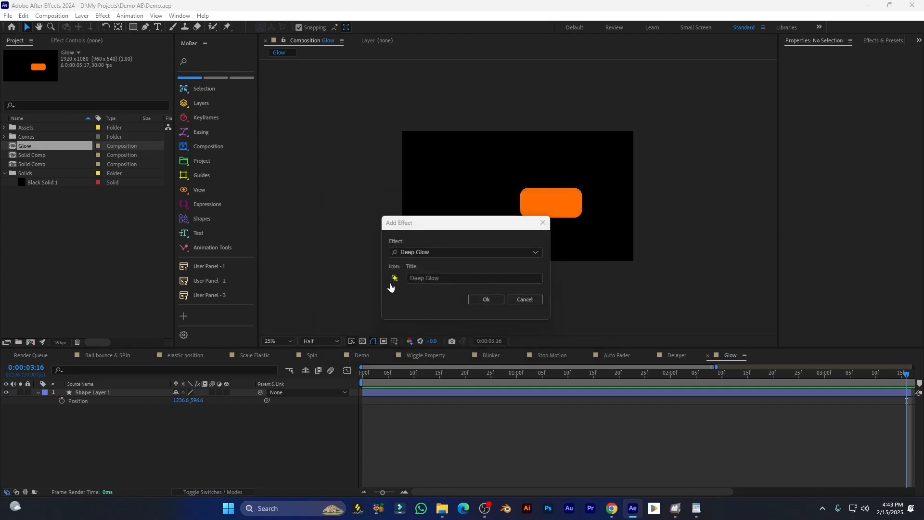
Create the Deep Glow button and apply Deep Glow to the orange rectangle's shape layer
click(486, 300)
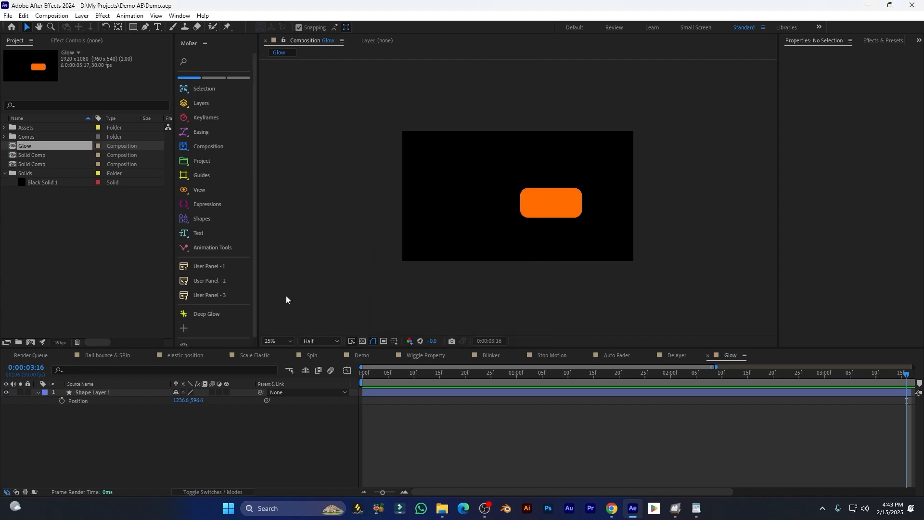
scroll(221, 313, down, 1)
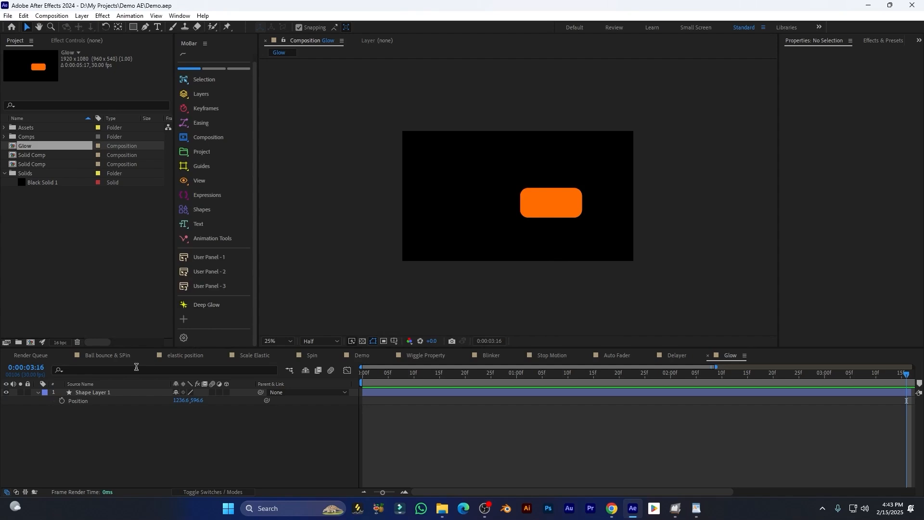
click(131, 392)
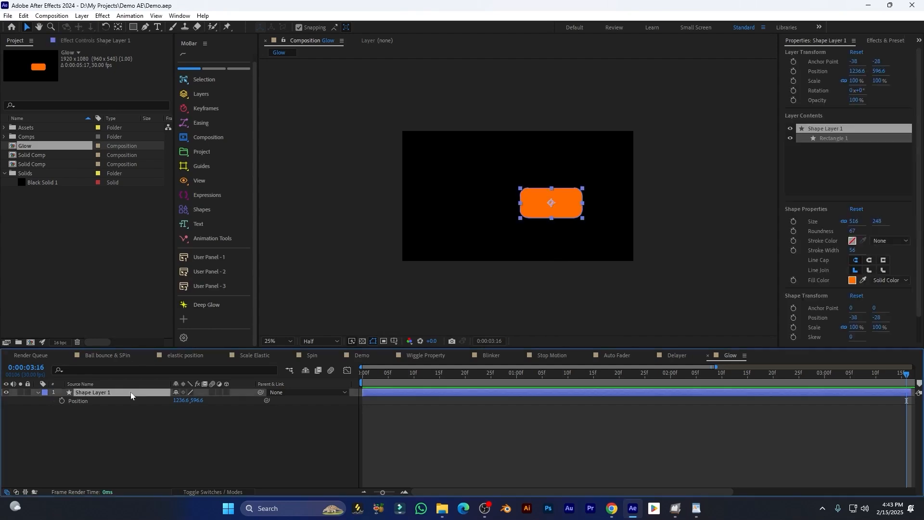
click(203, 305)
key(period)
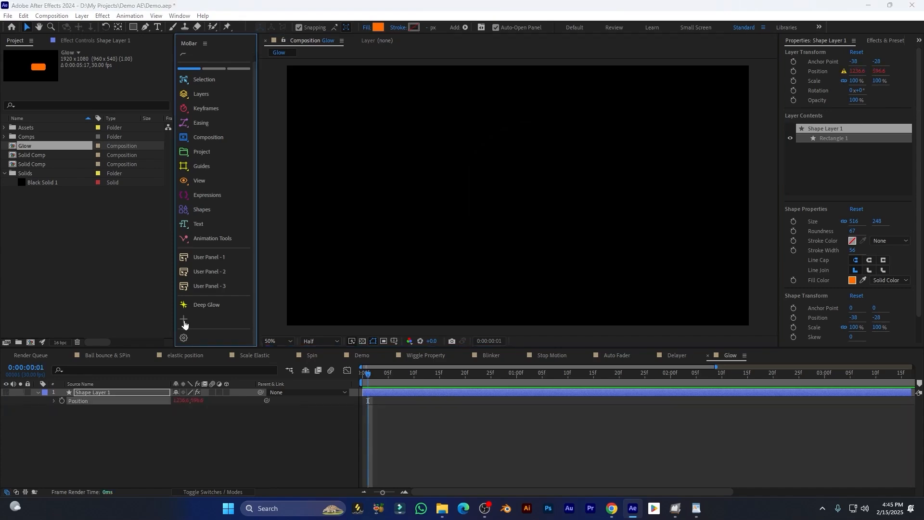
Start a new MoBar scriptlet button and switch to ChatGPT for its code
click(183, 319)
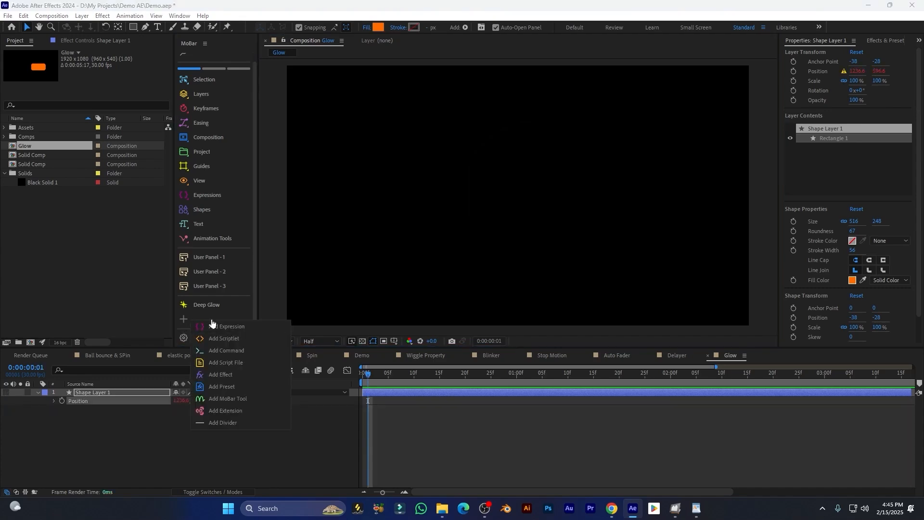
click(227, 340)
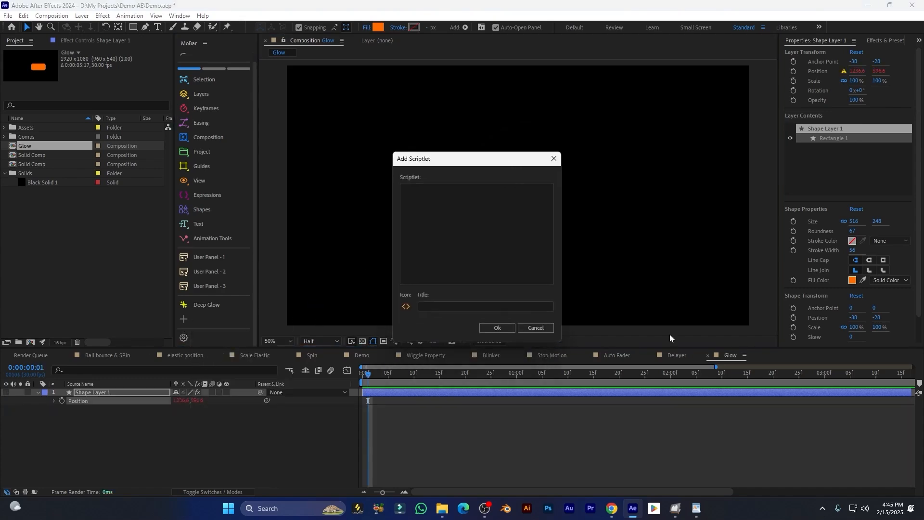
click(612, 509)
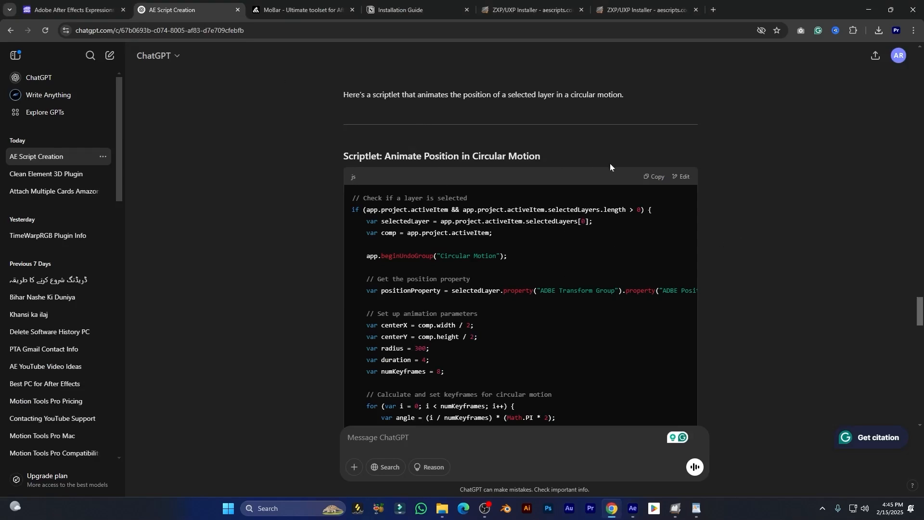
Copy ChatGPT's circular-motion scriptlet code from the code block
scroll(712, 212, down, 3)
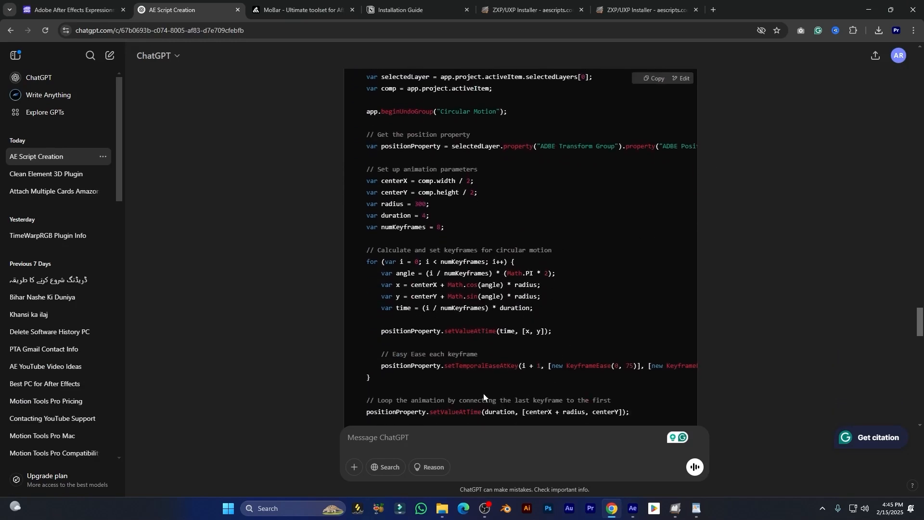
scroll(663, 117, up, 3)
click(653, 177)
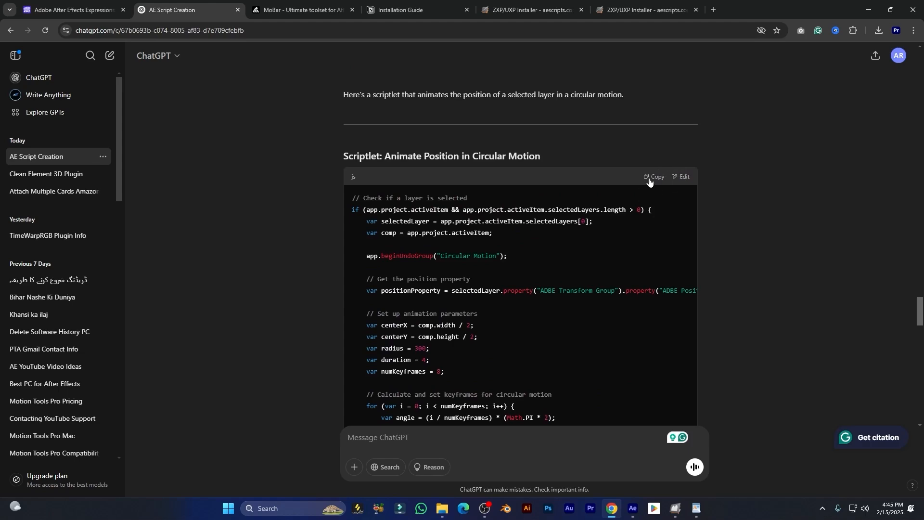
Paste the circular-motion code into the new scriptlet, title it rrrr, and save it
click(633, 509)
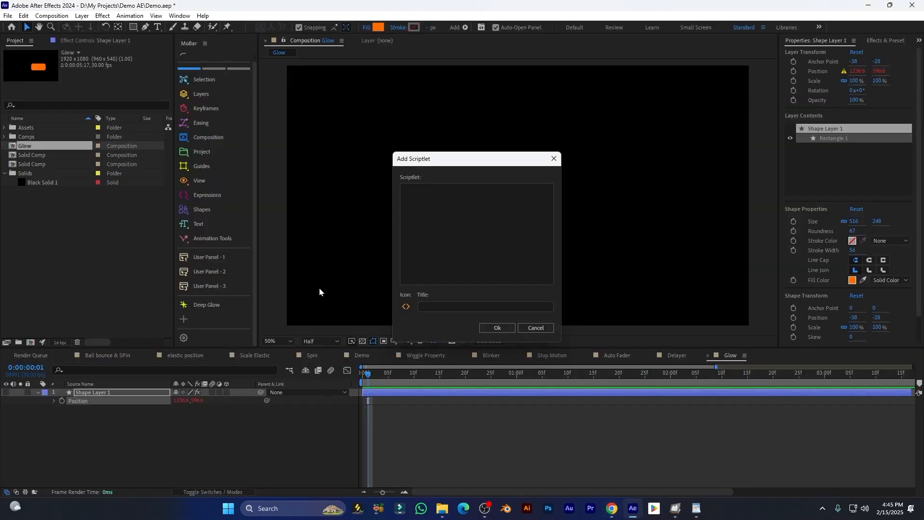
key(ctrl+v)
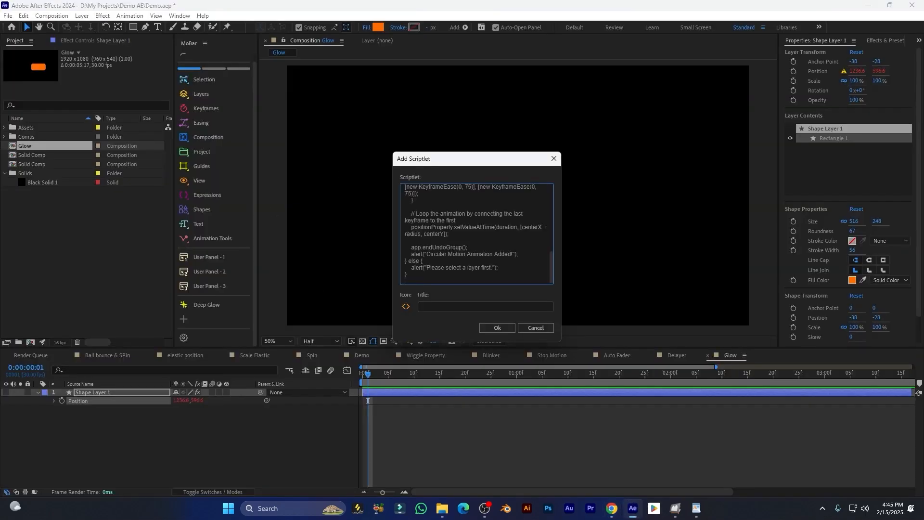
click(437, 304)
text(rrrr)
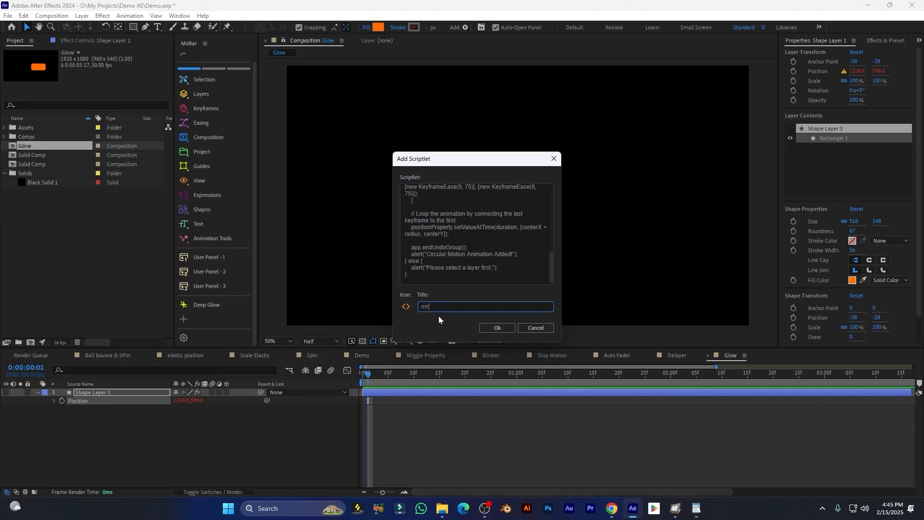
click(499, 330)
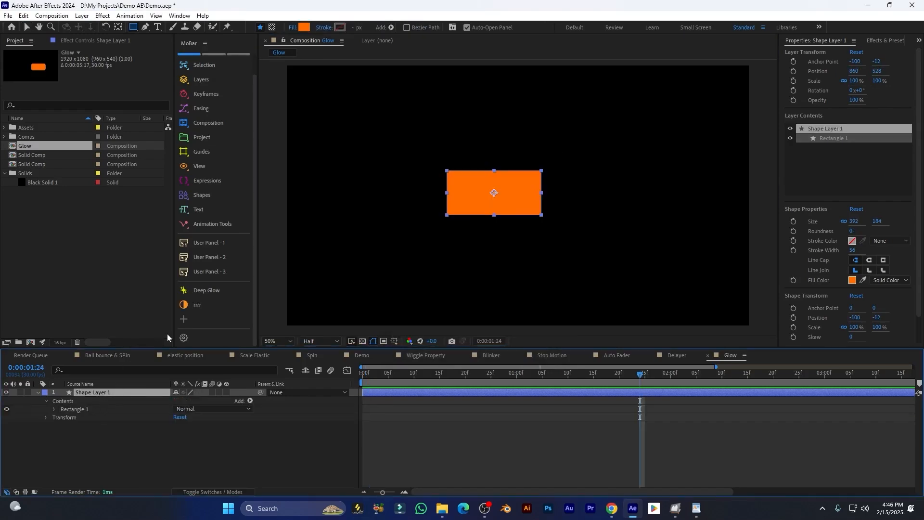
Run the rrrr scriptlet on the orange rectangle and scrub back to check the motion
click(197, 304)
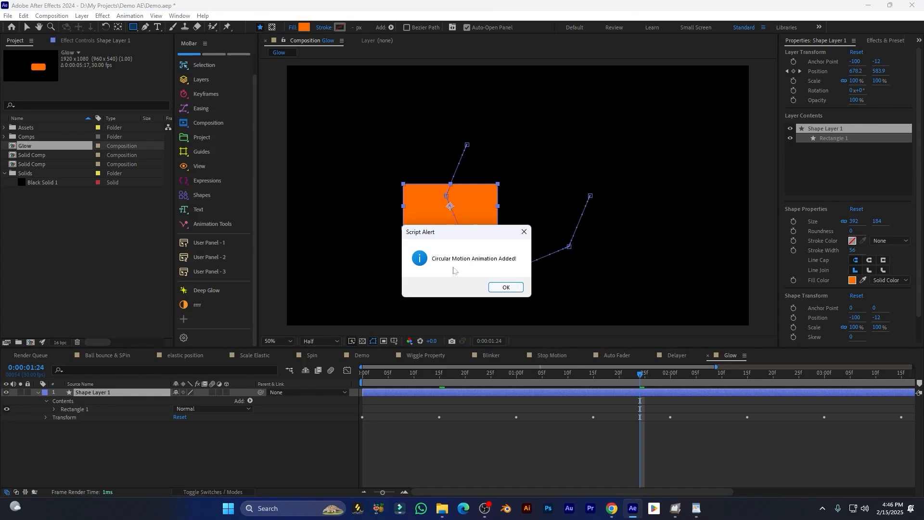
click(510, 288)
drag(472, 371, 352, 382)
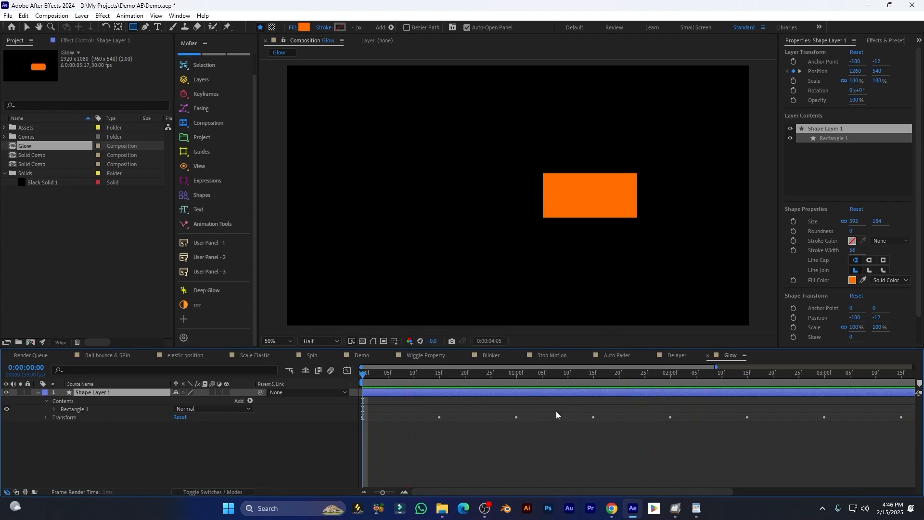
key(space)
Reveal the nine Position keyframes, preview the circular motion, then deselect the layer
key(u)
key(minus)
drag(777, 398, 333, 403)
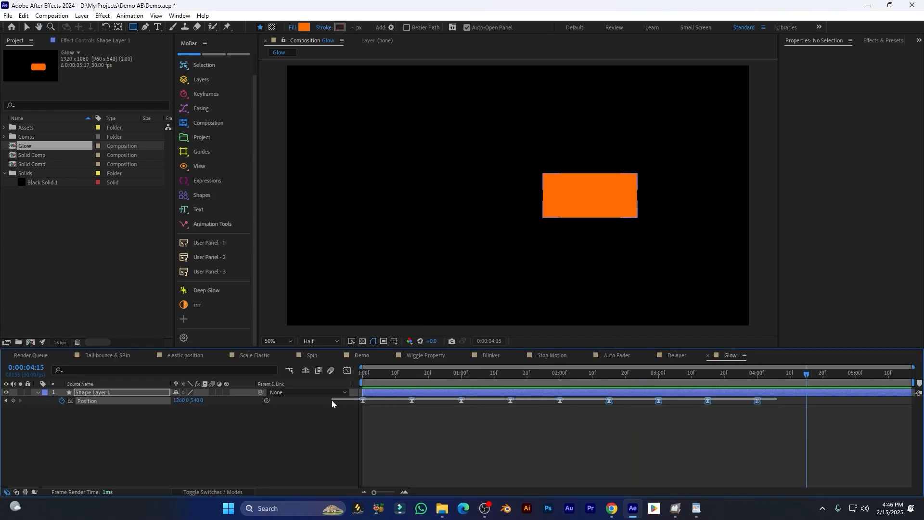
drag(433, 383, 352, 383)
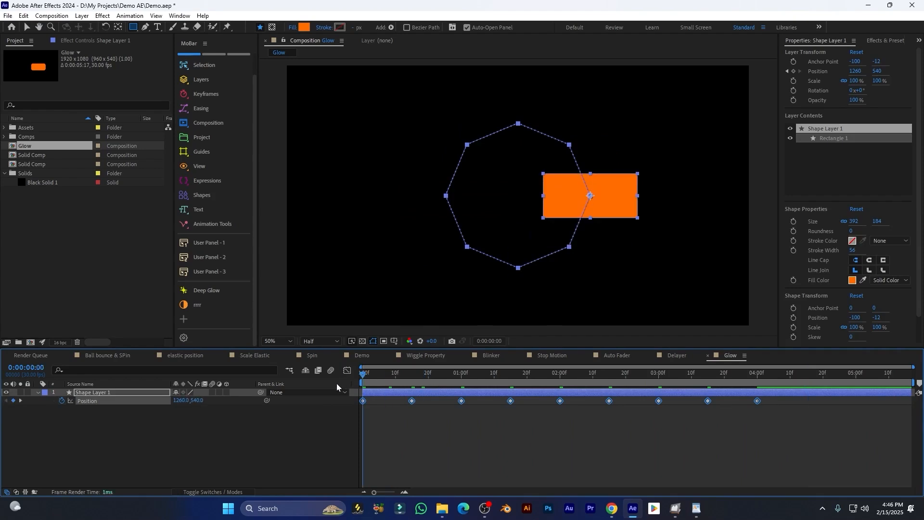
click(425, 447)
key(space)
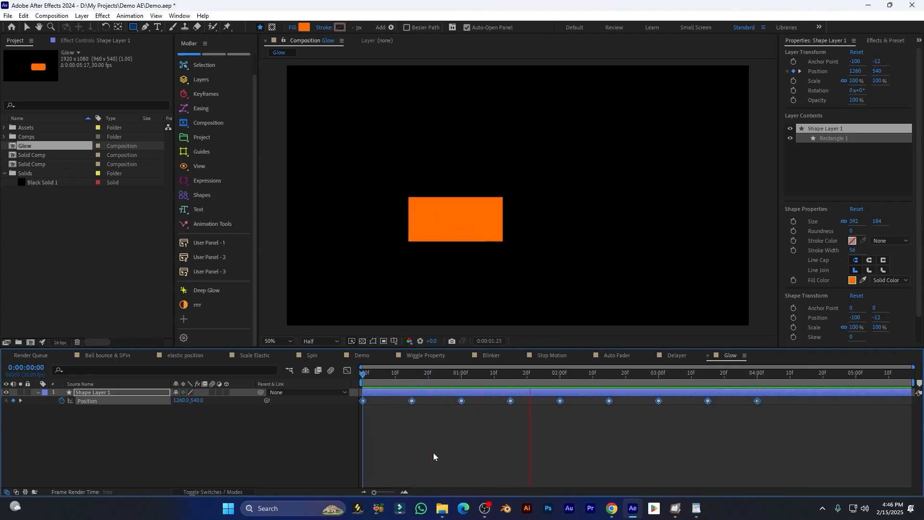
click(183, 319)
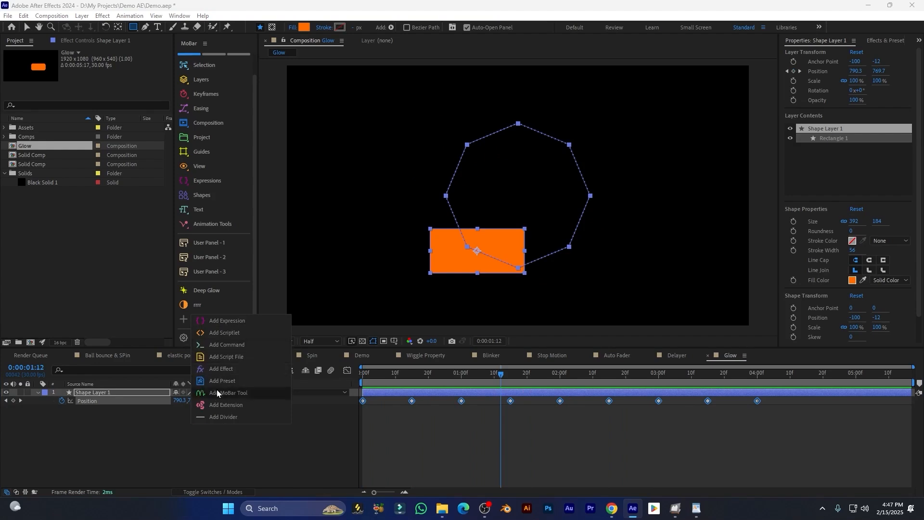
click(193, 426)
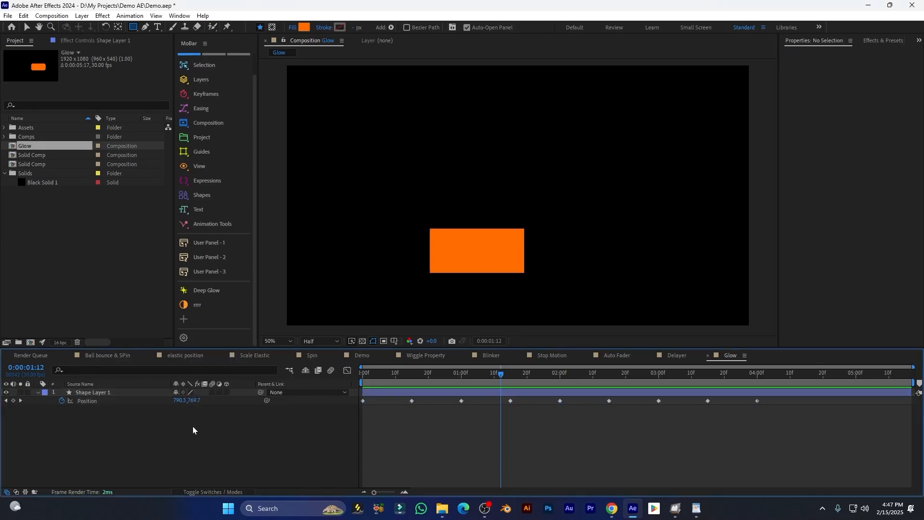